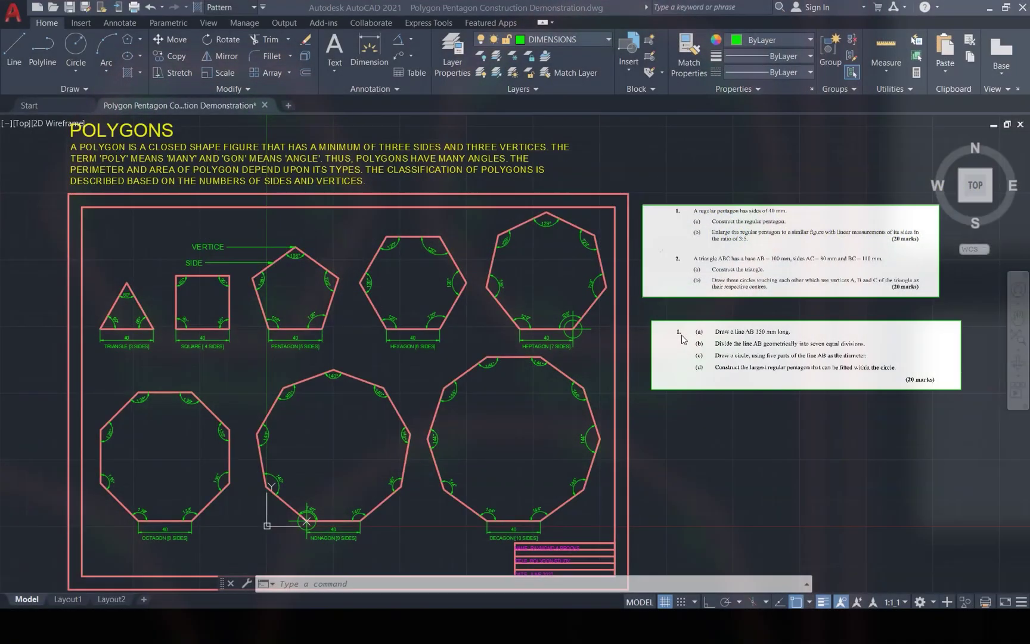
Highlight the polygons one after another, from the triangle through to the decagon, and clear the selection
scroll(682, 335, "up", 1)
scroll(855, 250, "down", 1)
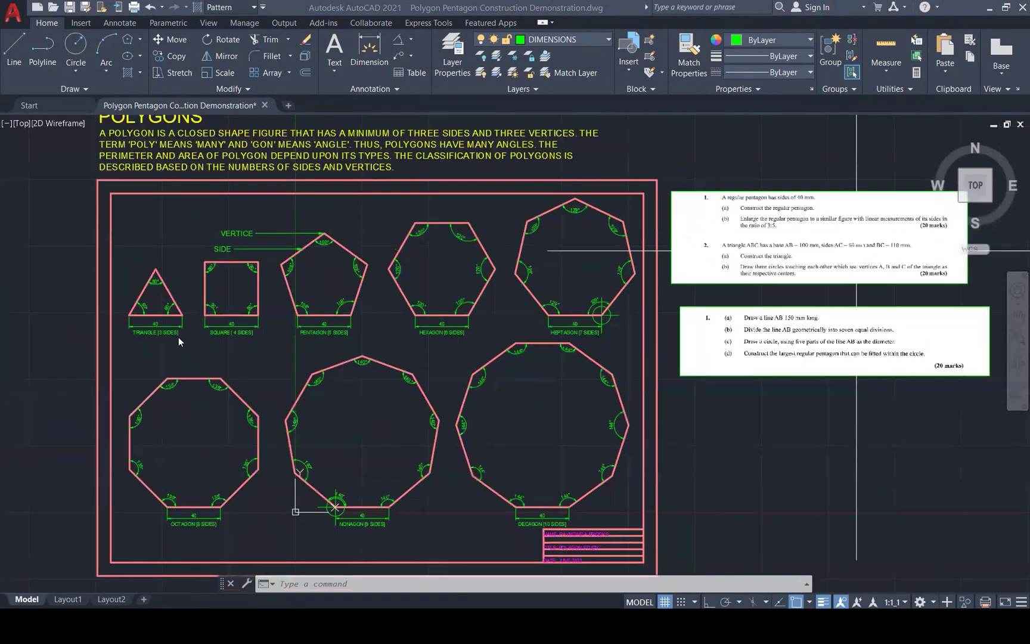
left_click(162, 280)
left_click(206, 278)
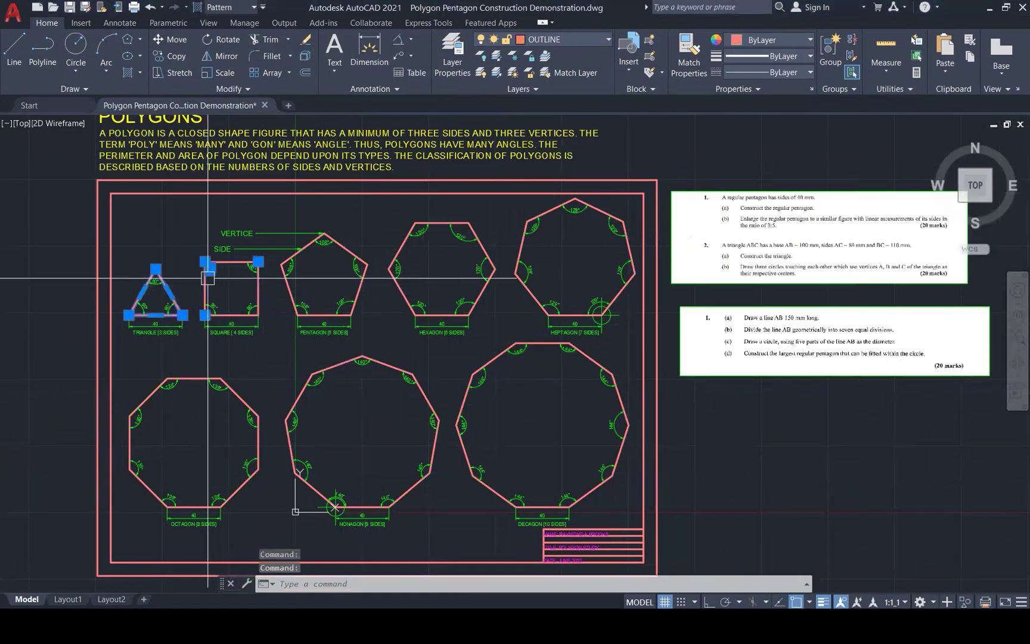
left_click(286, 277)
left_click(402, 292)
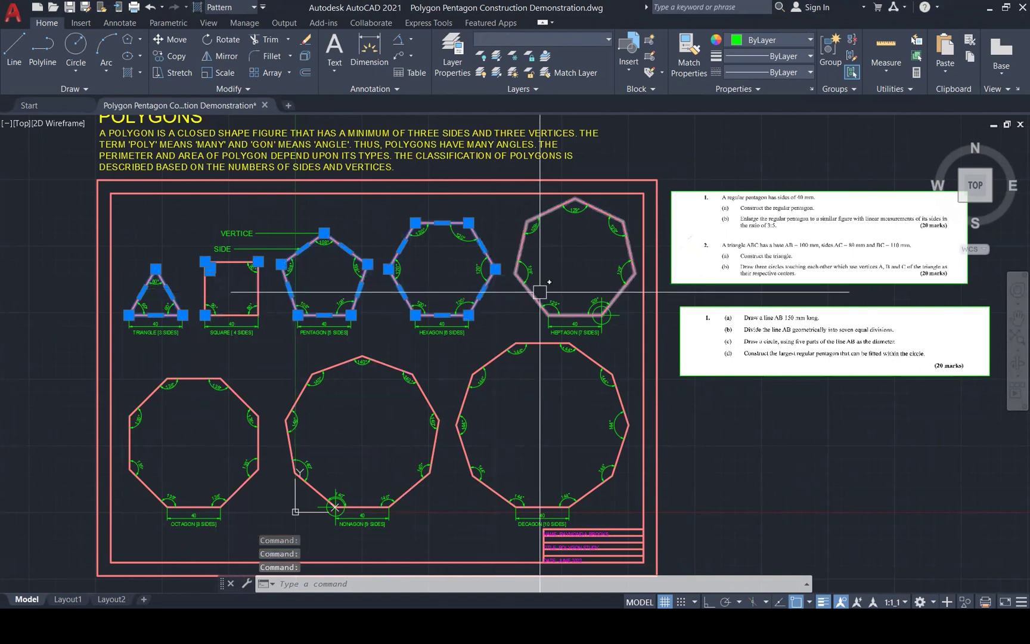
left_click(538, 290)
left_click(260, 408)
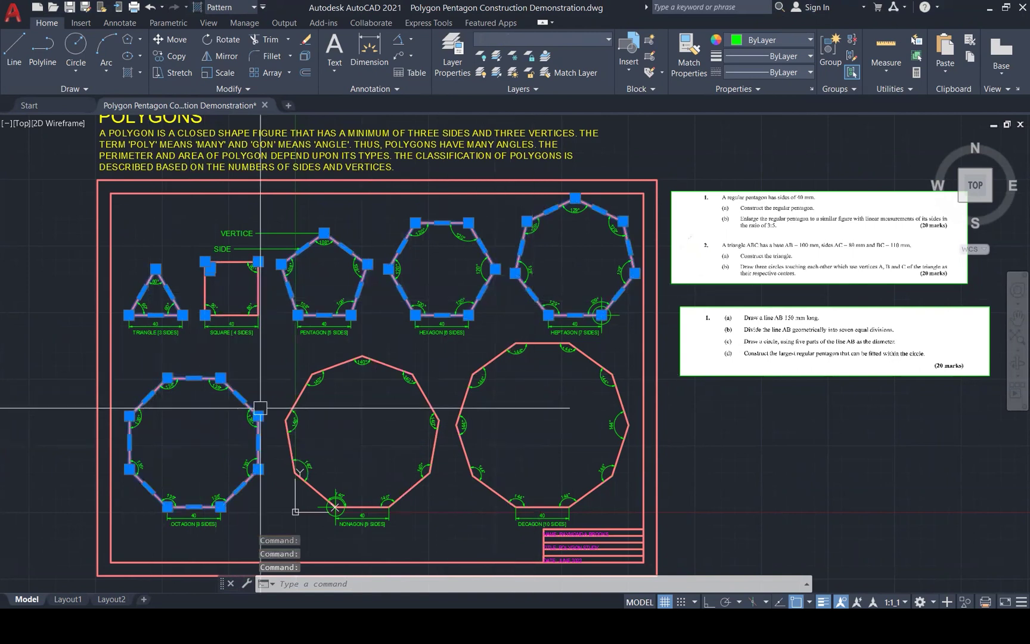
left_click(298, 477)
left_click(462, 393)
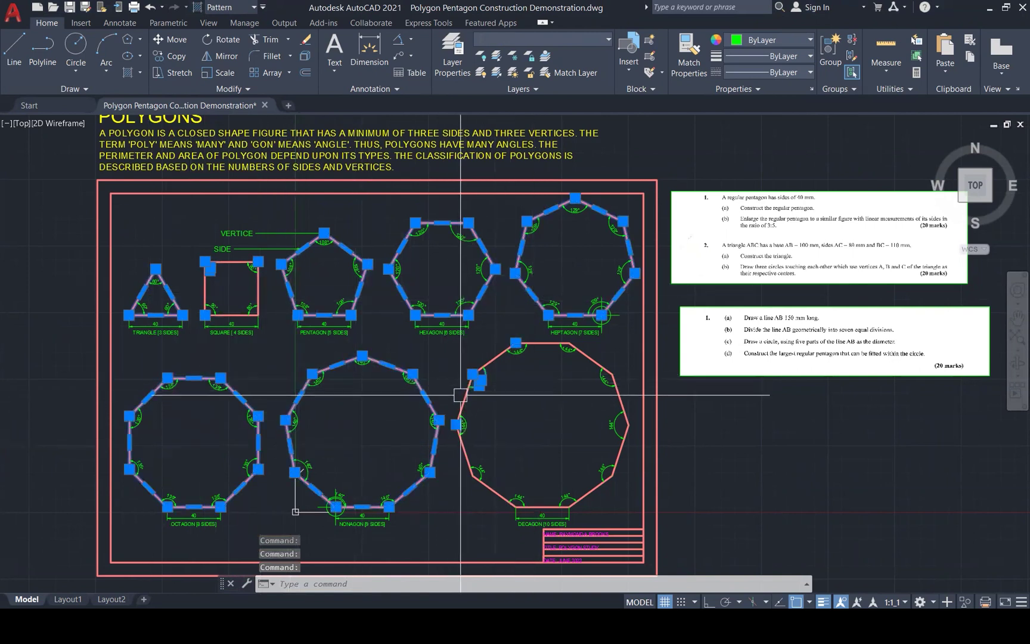
key("Escape")
key("Escape")
key("Escape")
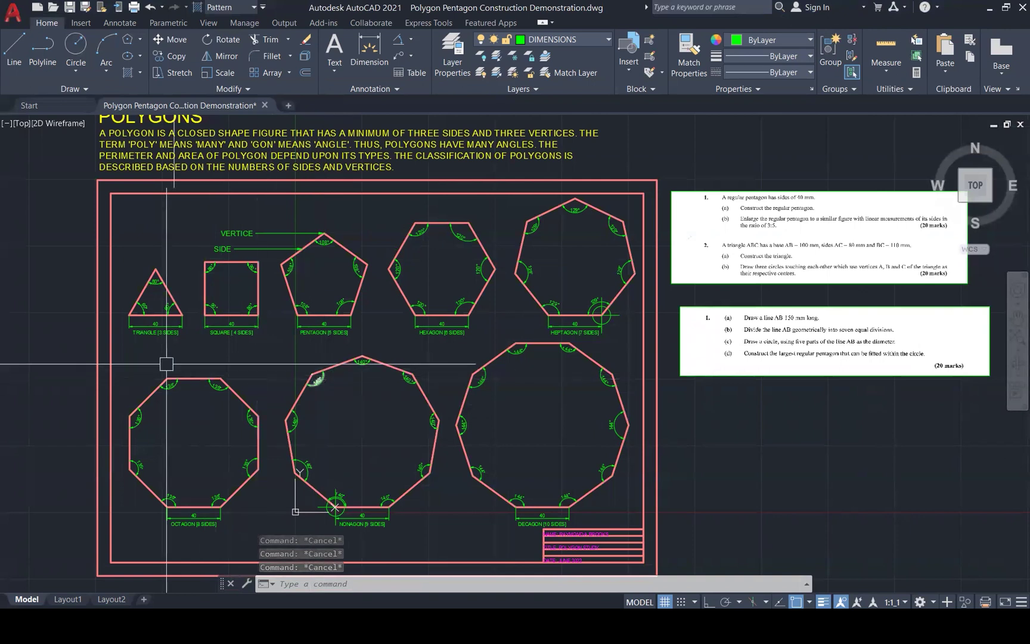
Examine the side lengths and interior angles of the triangle and the square, highlighting the triangle and its base dimension
scroll(99, 329, "up", 1)
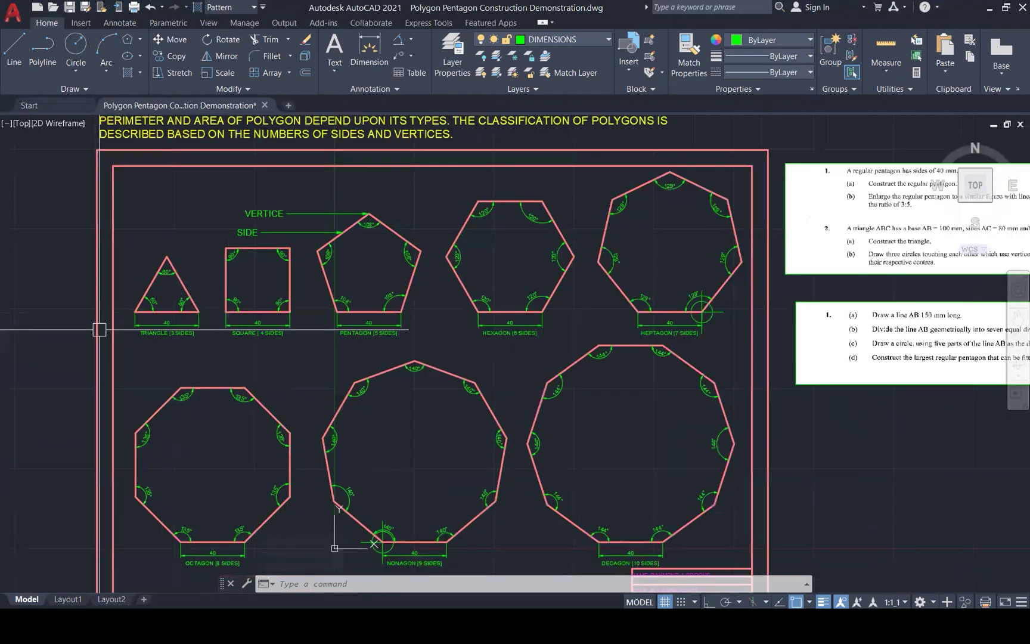
scroll(102, 326, "up", 3)
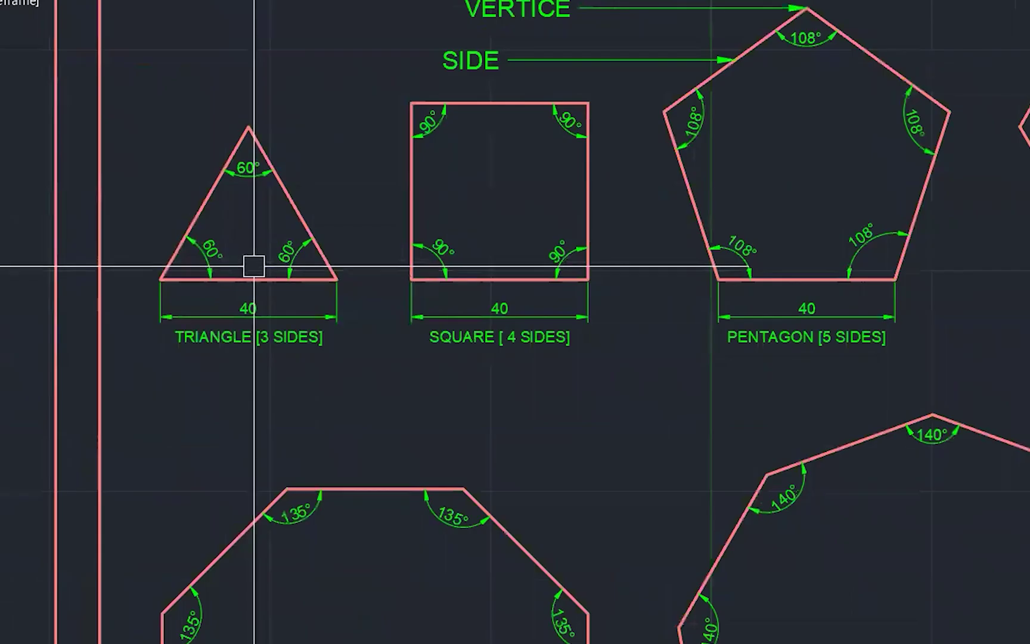
left_click(249, 277)
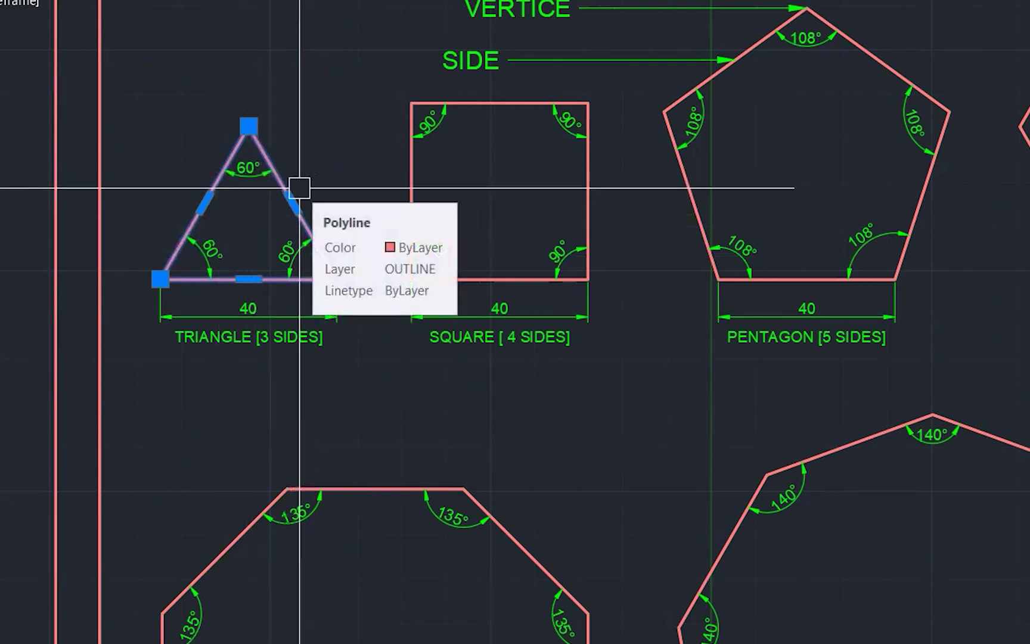
key("Escape")
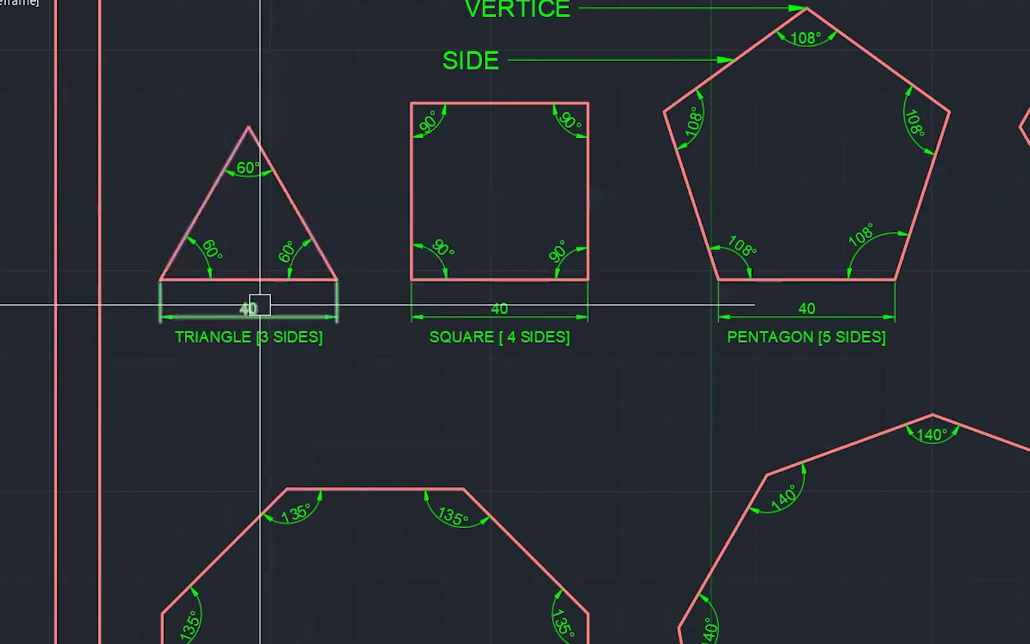
left_click(260, 305)
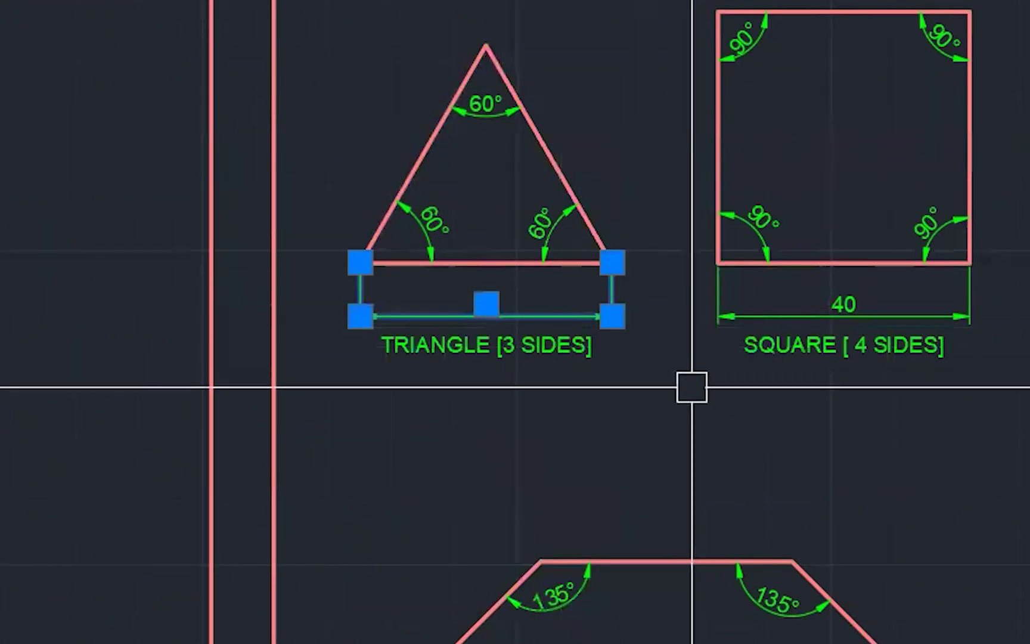
key("Escape")
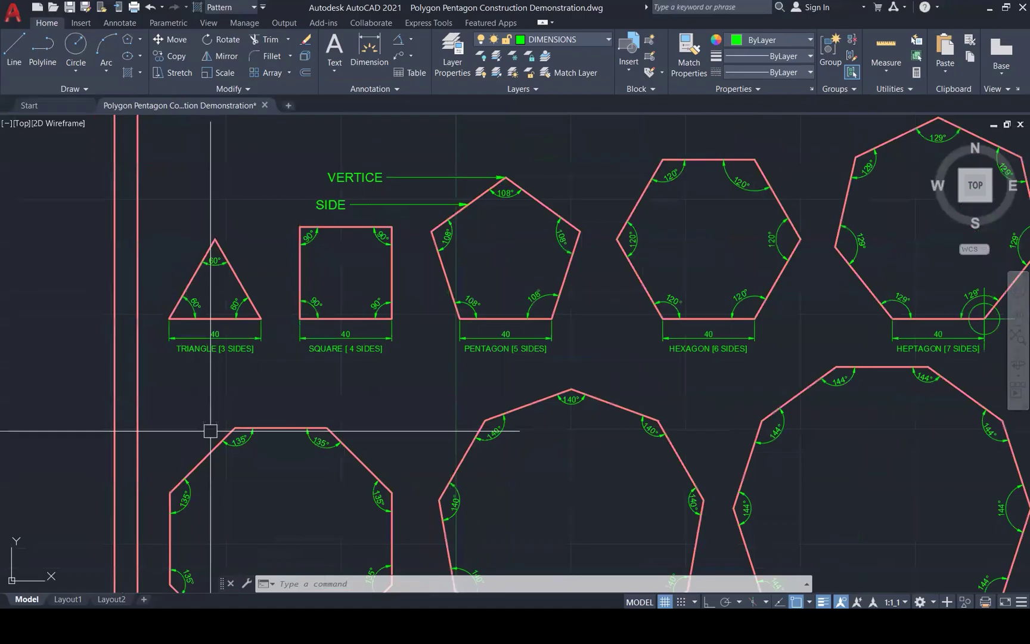
scroll(211, 431, "down", 1)
scroll(272, 264, "up", 5)
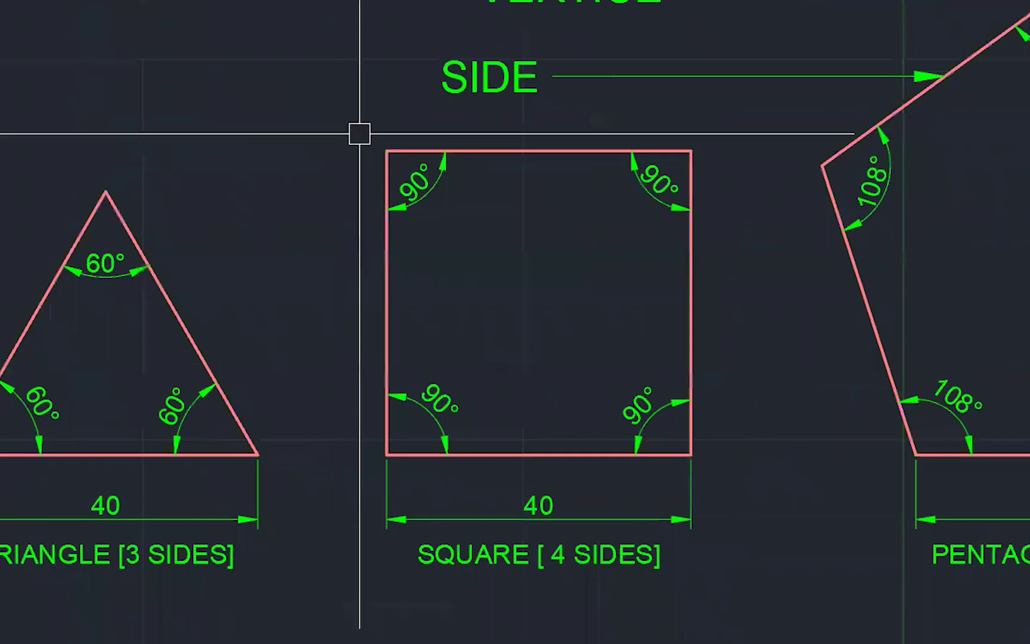
mouse_move(516, 456)
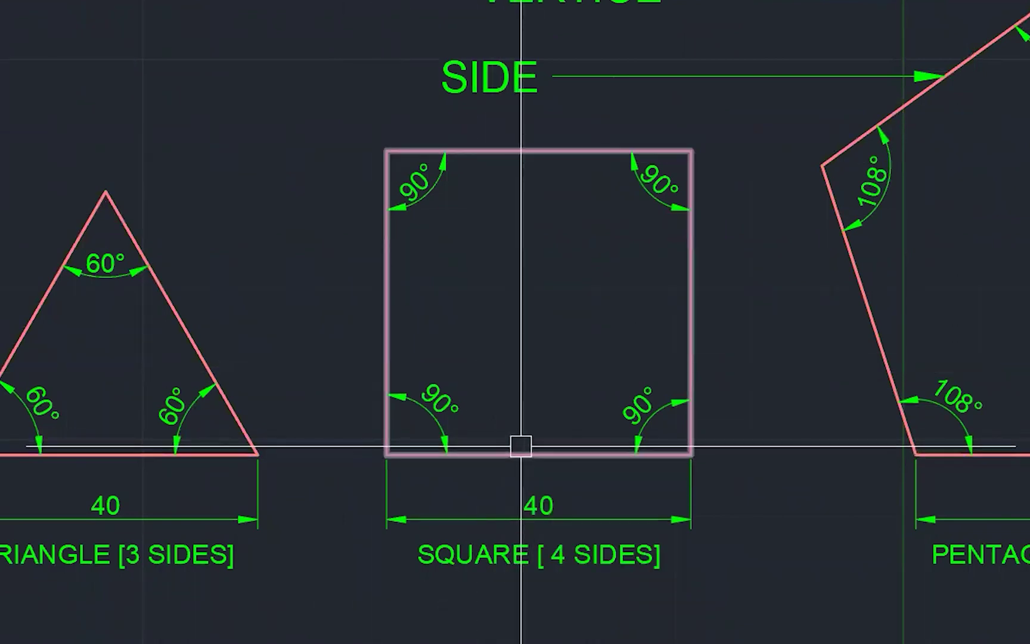
scroll(537, 408, "down", 1)
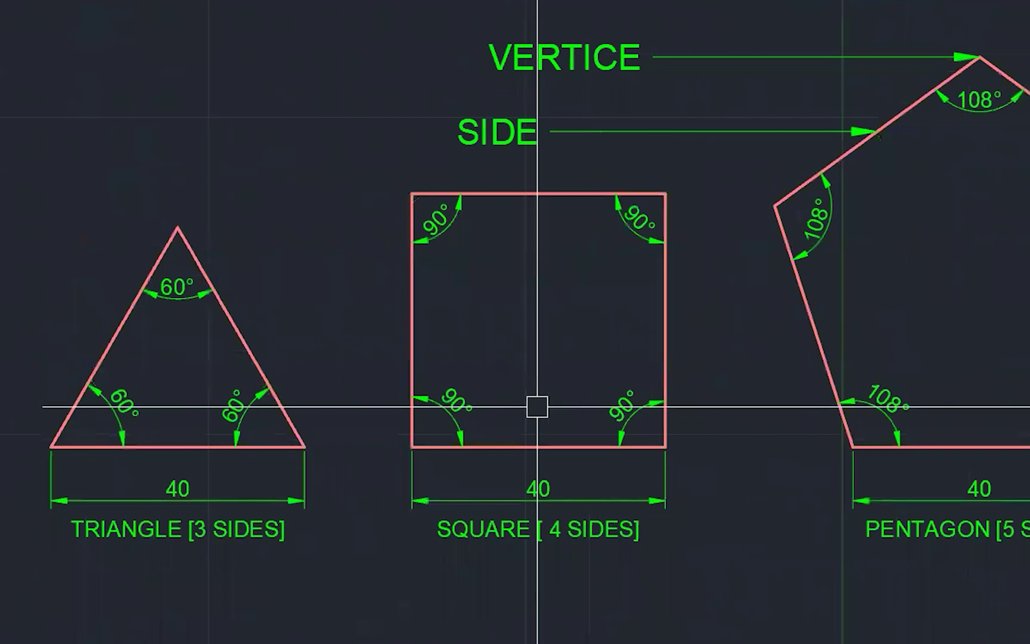
scroll(537, 408, "down", 3)
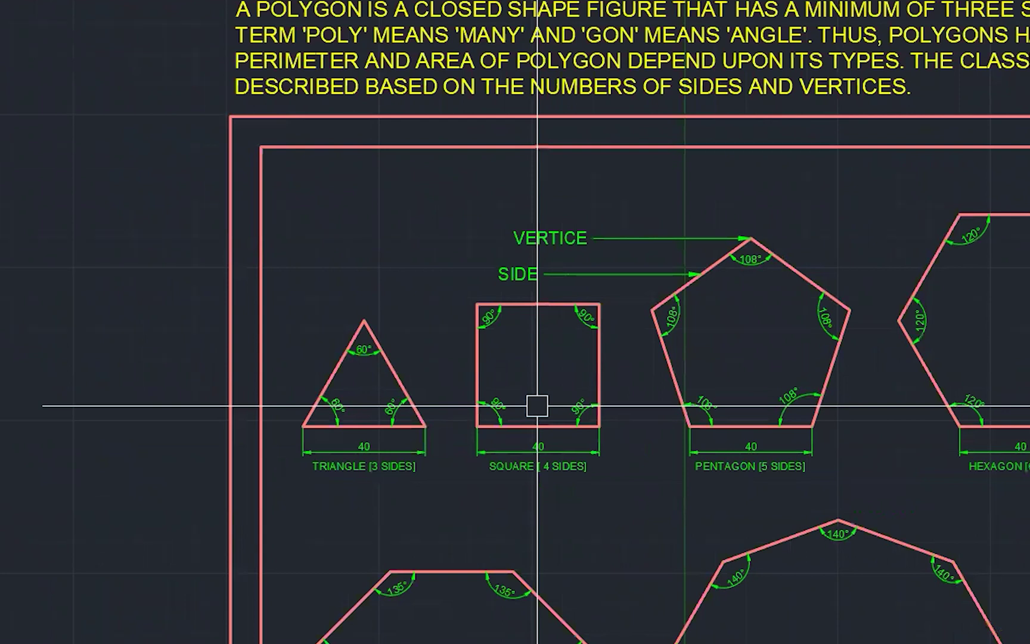
Regenerate the drawing display and inspect the interior angles of the square and the pentagon
type("RE")
key("Return")
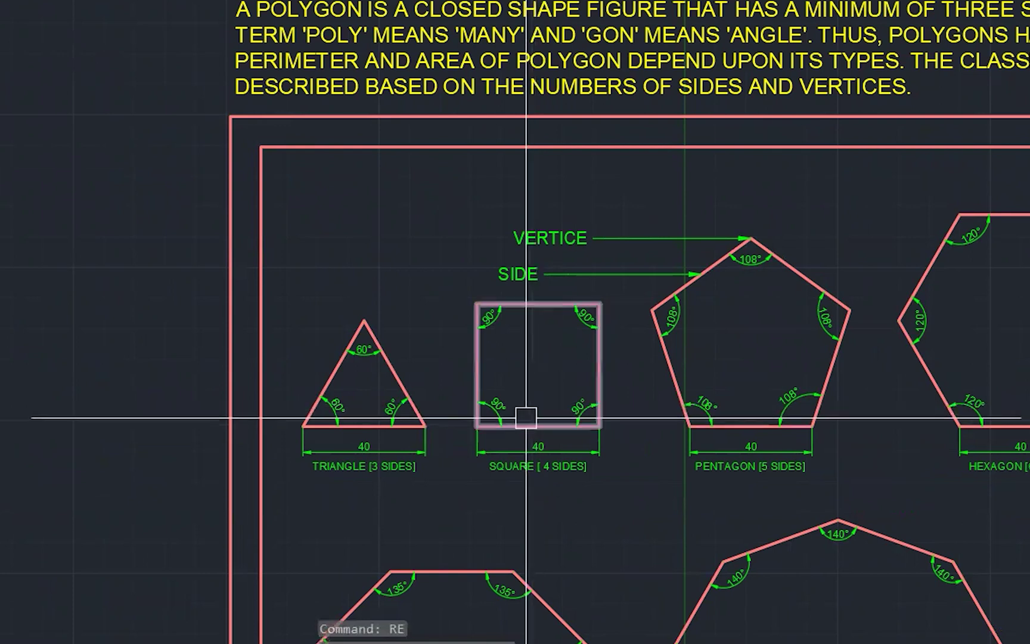
scroll(535, 404, "up", 3)
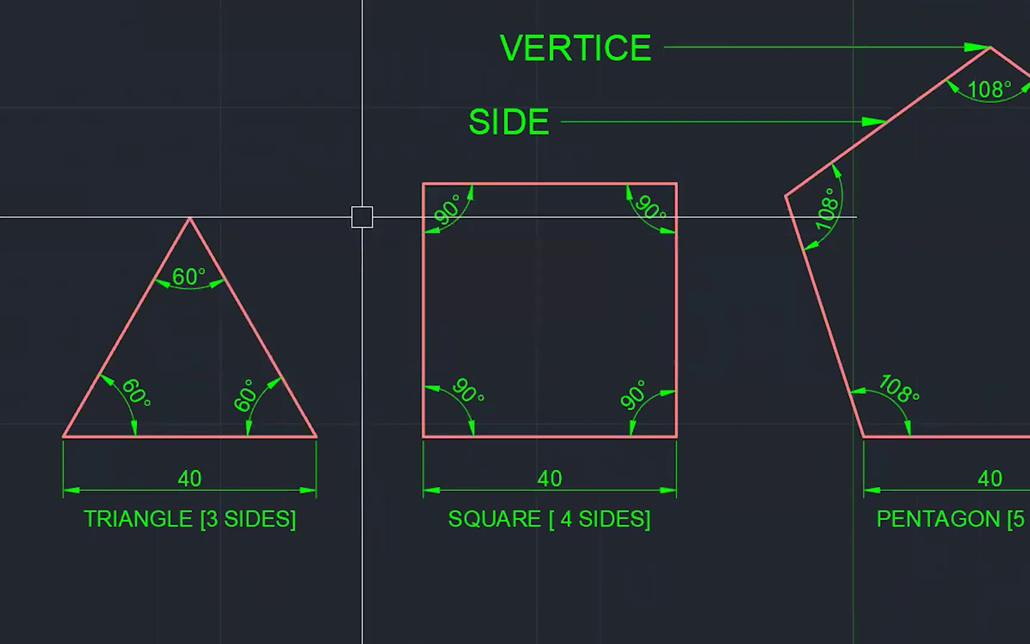
scroll(359, 218, "down", 3)
scroll(724, 179, "up", 2)
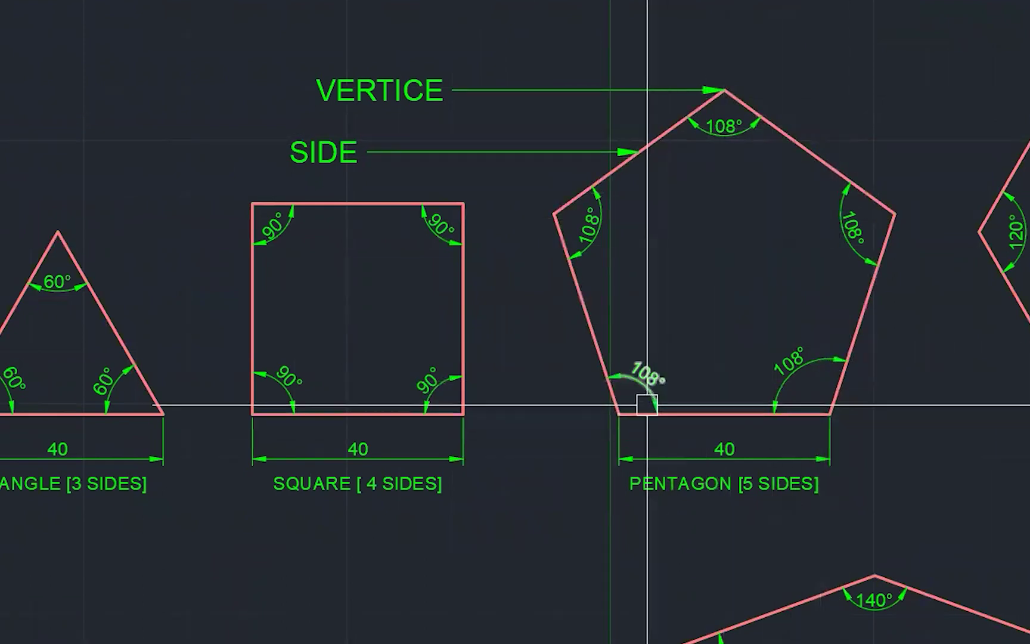
mouse_move(645, 388)
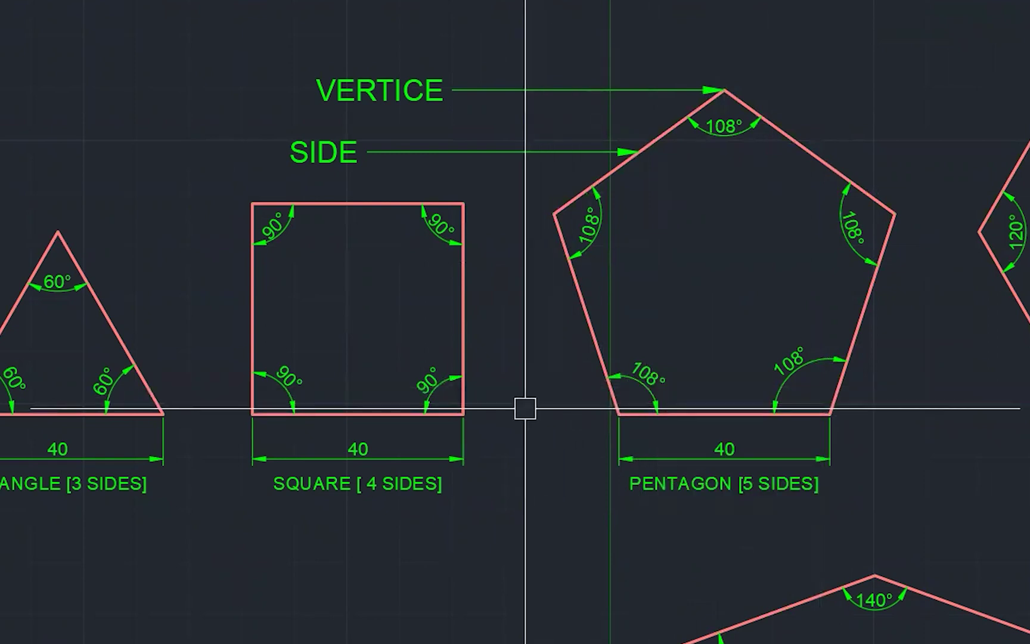
Mark each of the heptagon's seven sides with a short freehand pen stroke and mark one of its base angles
scroll(525, 409, "down", 3)
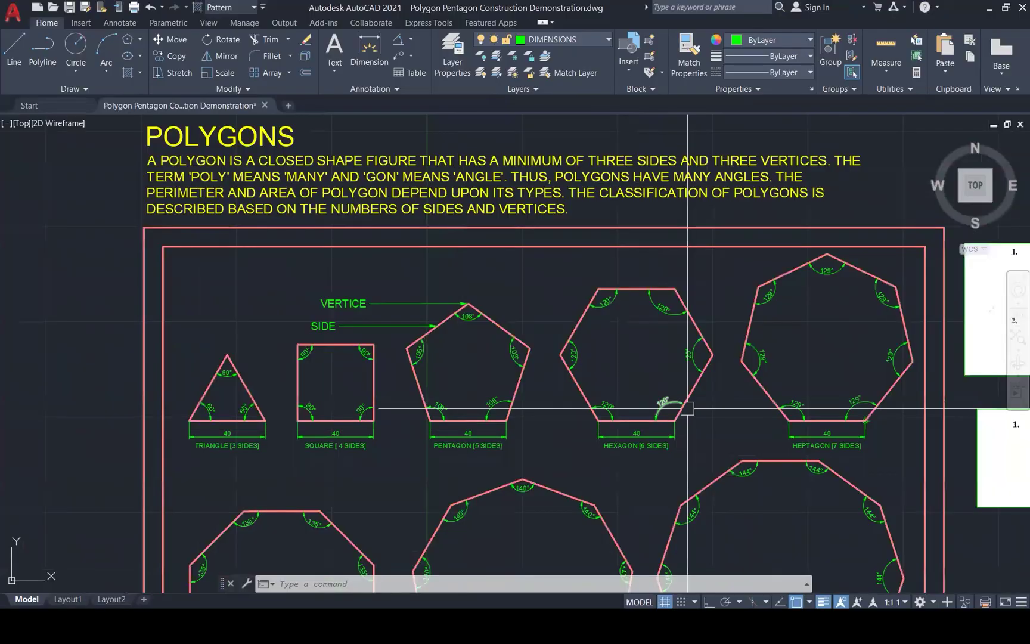
scroll(682, 406, "up", 2)
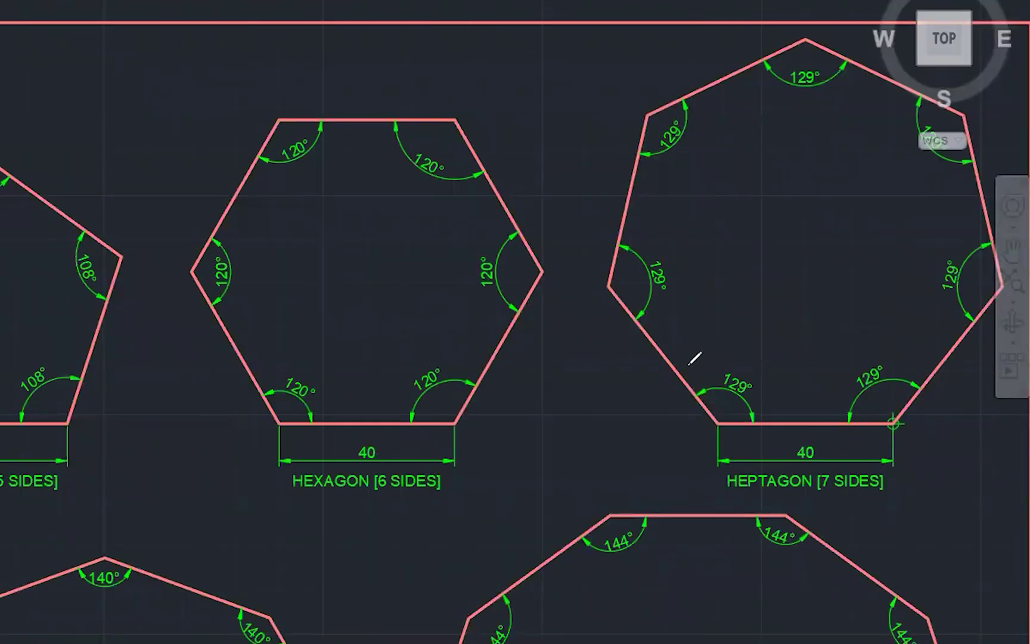
left_click_drag(803, 411, 802, 436)
left_click_drag(697, 363, 668, 387)
left_click_drag(650, 205, 623, 193)
left_click_drag(733, 67, 745, 84)
left_click_drag(855, 53, 857, 72)
left_click_drag(961, 186, 986, 186)
left_click_drag(945, 346, 963, 366)
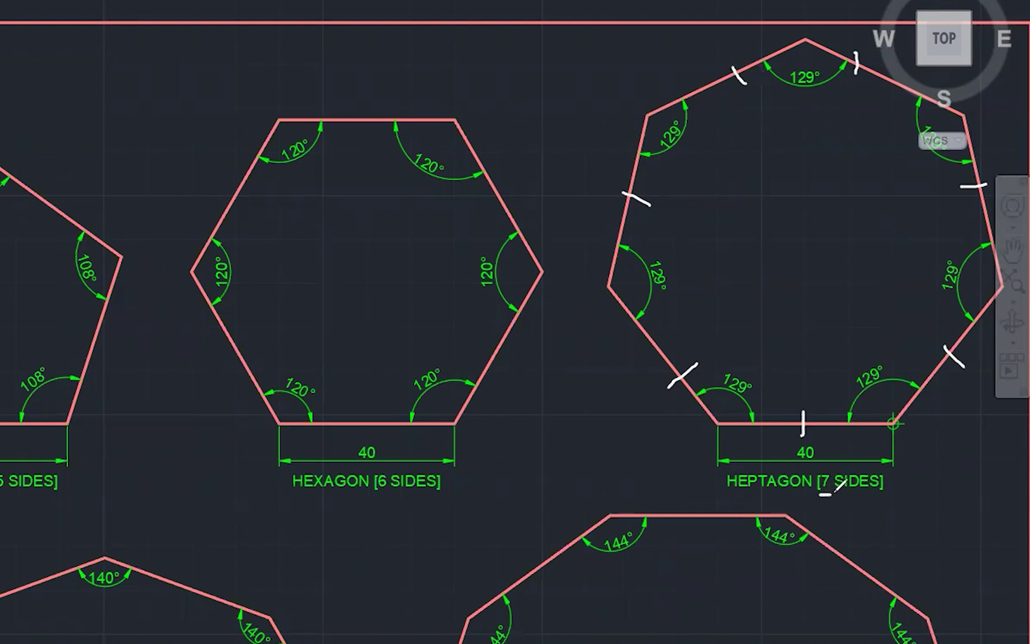
left_click_drag(724, 393, 742, 399)
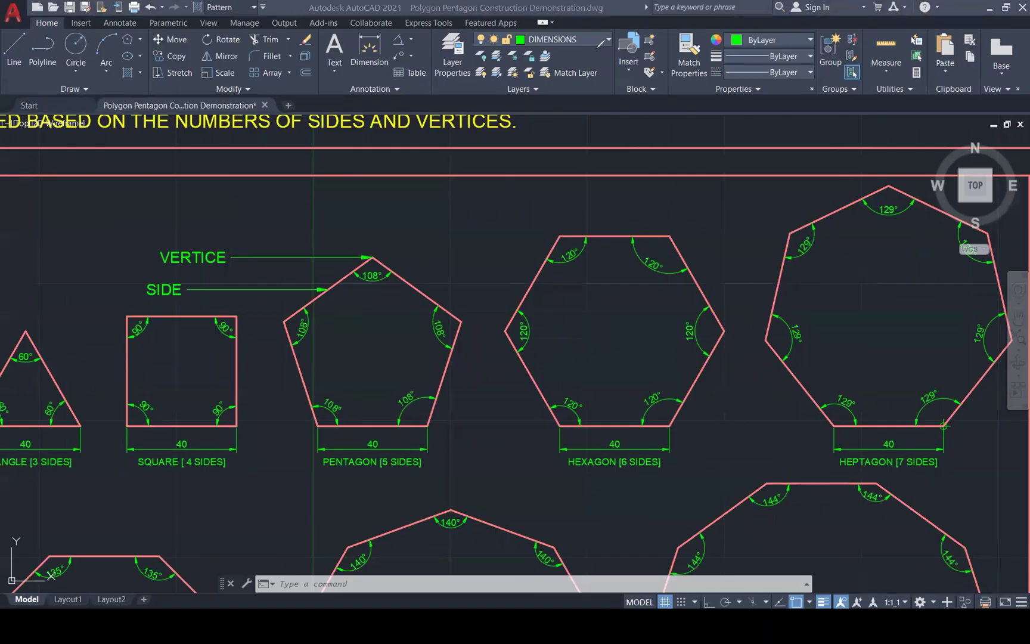
Mark each of the decagon's ten sides with a short freehand pen stroke, plus one base angle and the 10 in its label
scroll(508, 209, "down", 2)
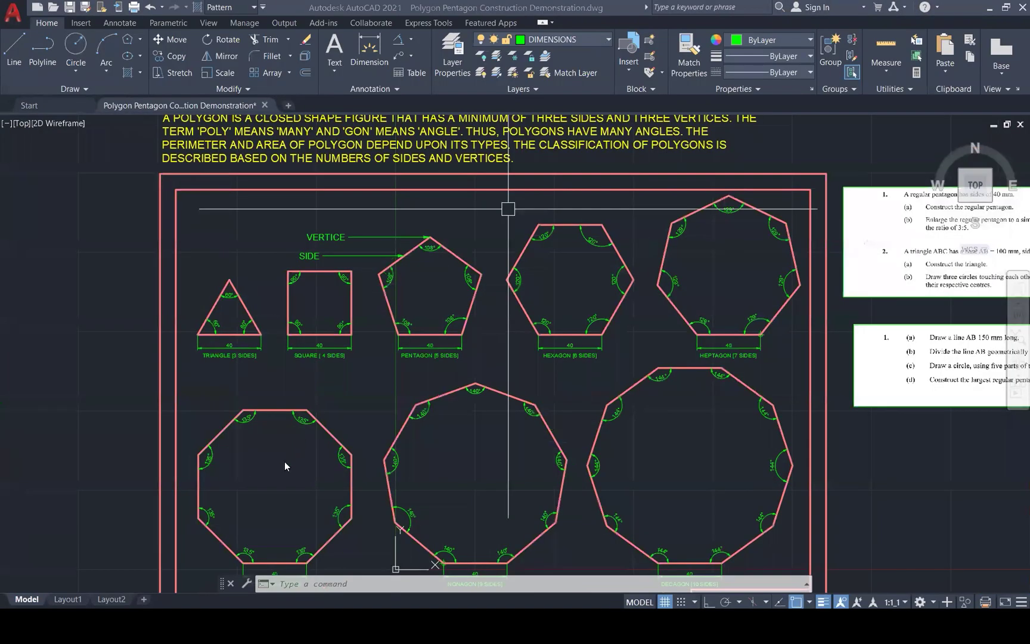
middle_click_drag(238, 577, 282, 484)
scroll(313, 462, "up", 3)
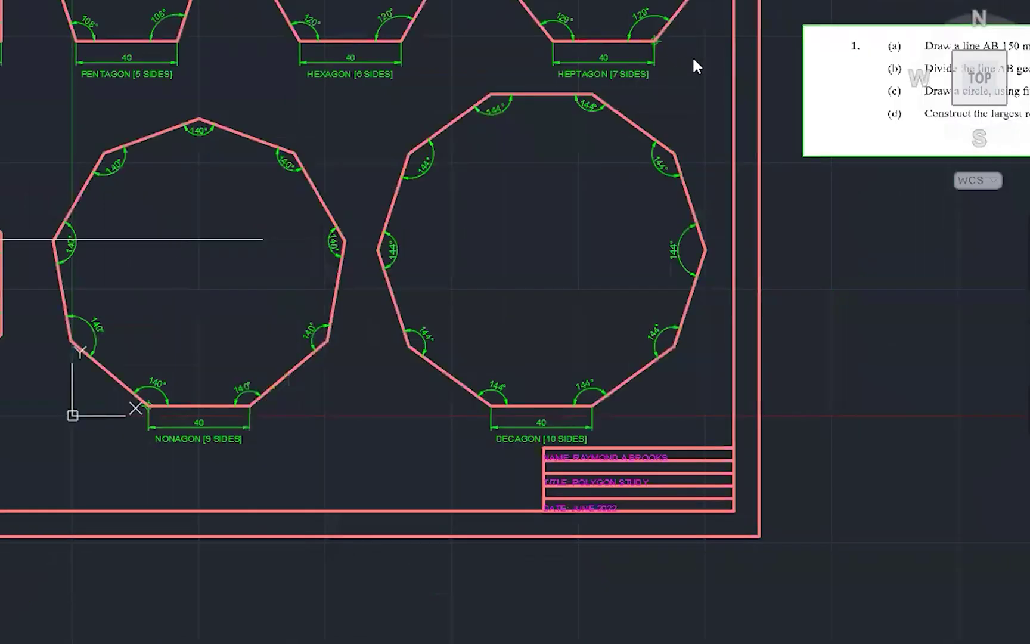
scroll(691, 59, "up", 2)
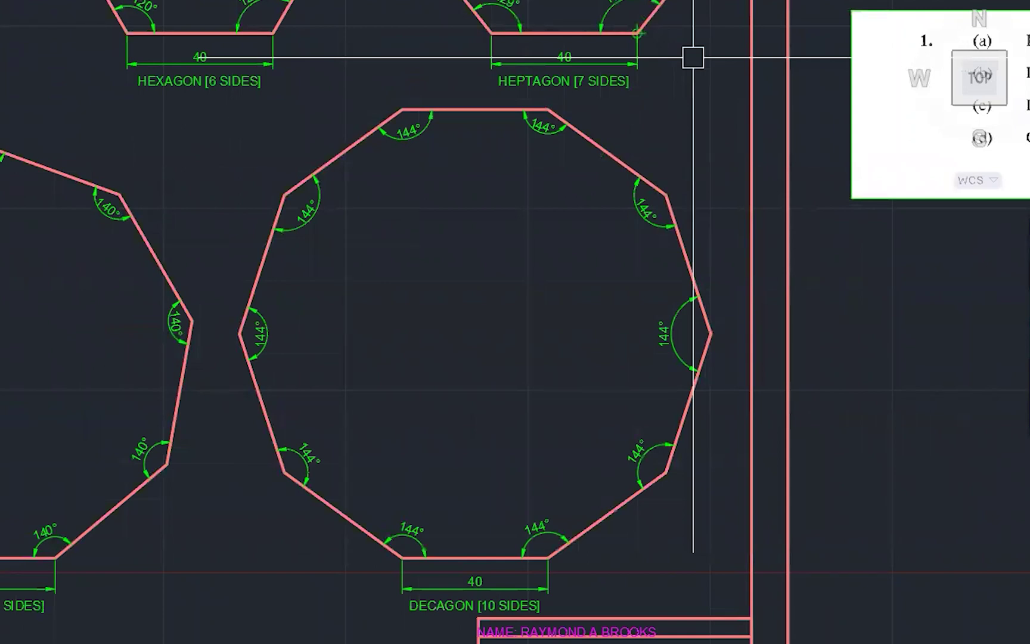
left_click_drag(466, 539, 474, 564)
left_click_drag(246, 405, 276, 396)
left_click_drag(239, 260, 273, 266)
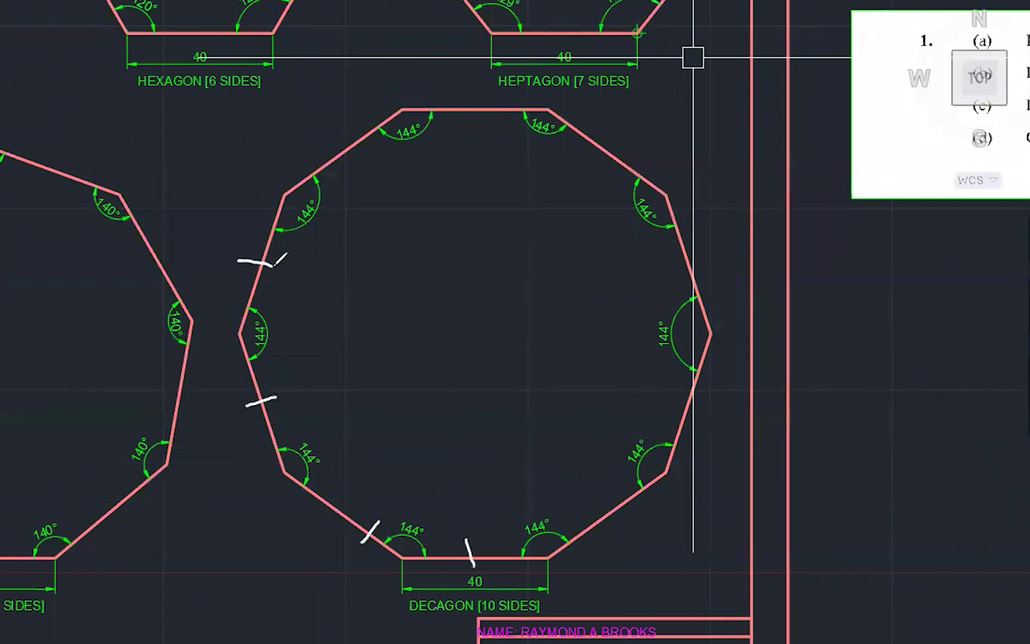
left_click_drag(338, 143, 366, 158)
left_click_drag(453, 100, 480, 135)
left_click_drag(618, 124, 570, 159)
left_click_drag(652, 253, 708, 240)
left_click_drag(662, 379, 693, 399)
left_click_drag(596, 494, 622, 530)
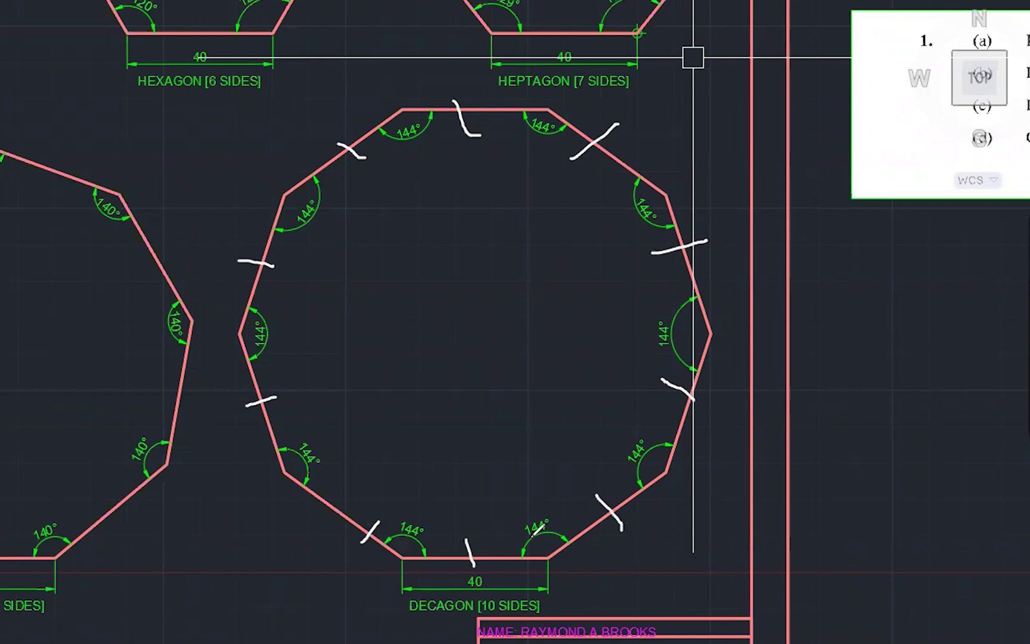
mouse_move(524, 543)
left_mouse_down()
mouse_move(544, 530)
mouse_move(560, 540)
left_mouse_up()
left_click_drag(481, 611, 503, 612)
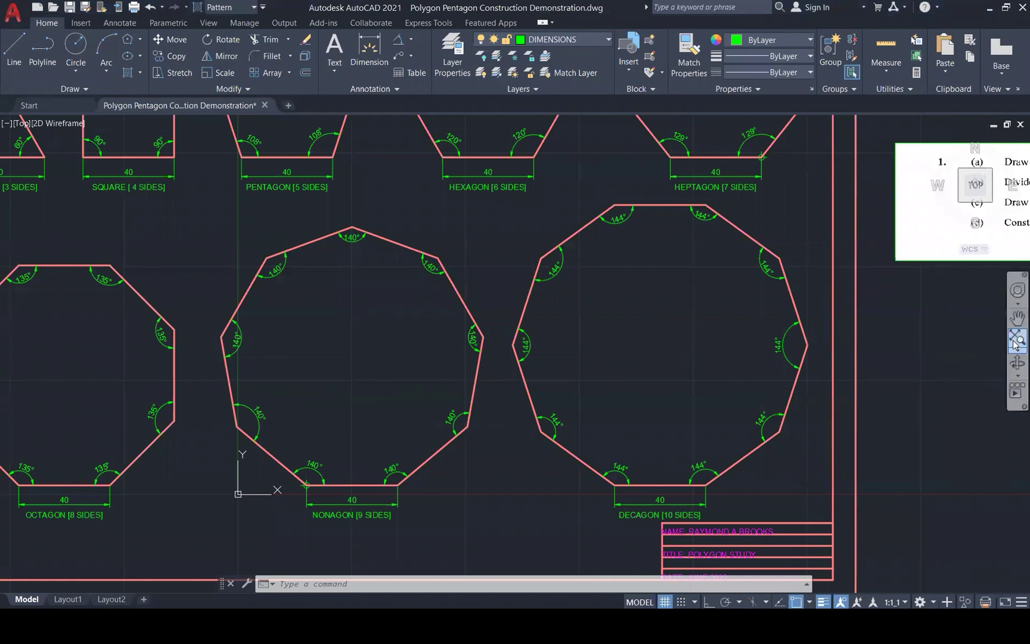
Enlarge the lower exam question image slightly by stretching its upper-left corner outward
left_click(1017, 341)
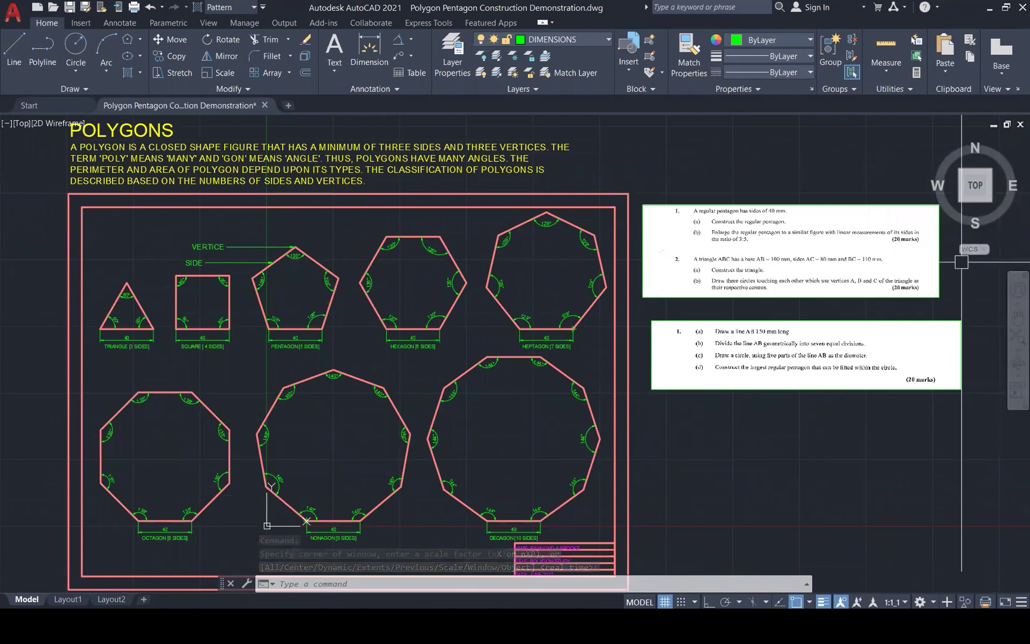
left_click(872, 316)
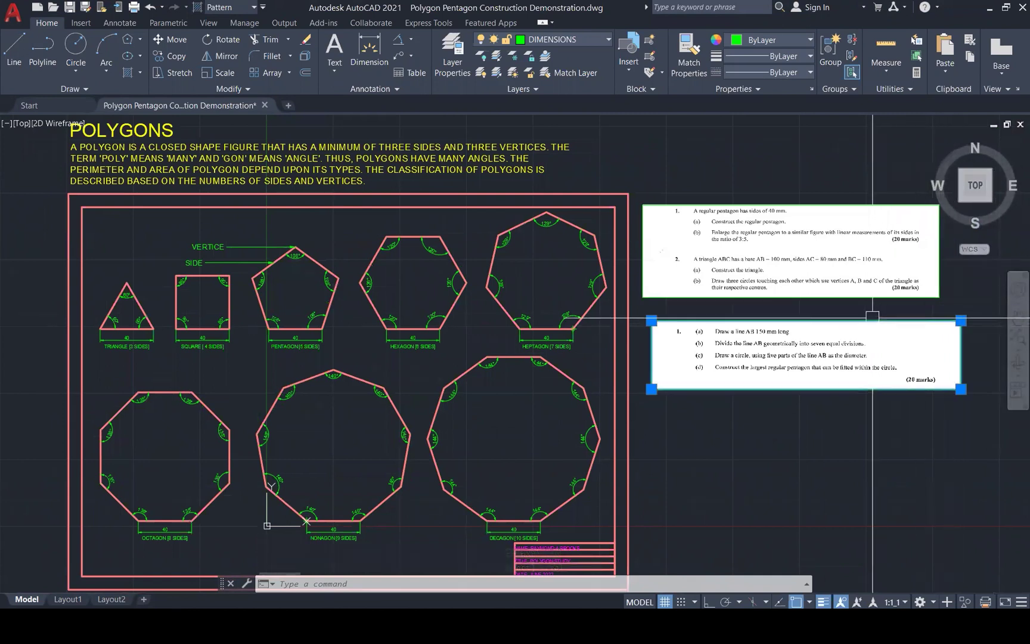
left_click(651, 321)
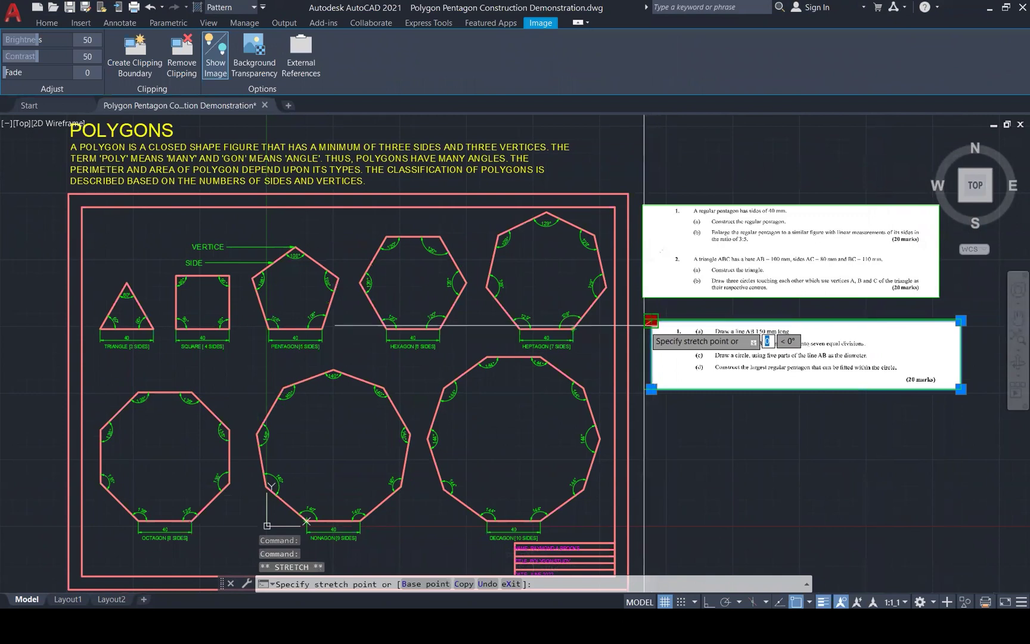
left_click(640, 318)
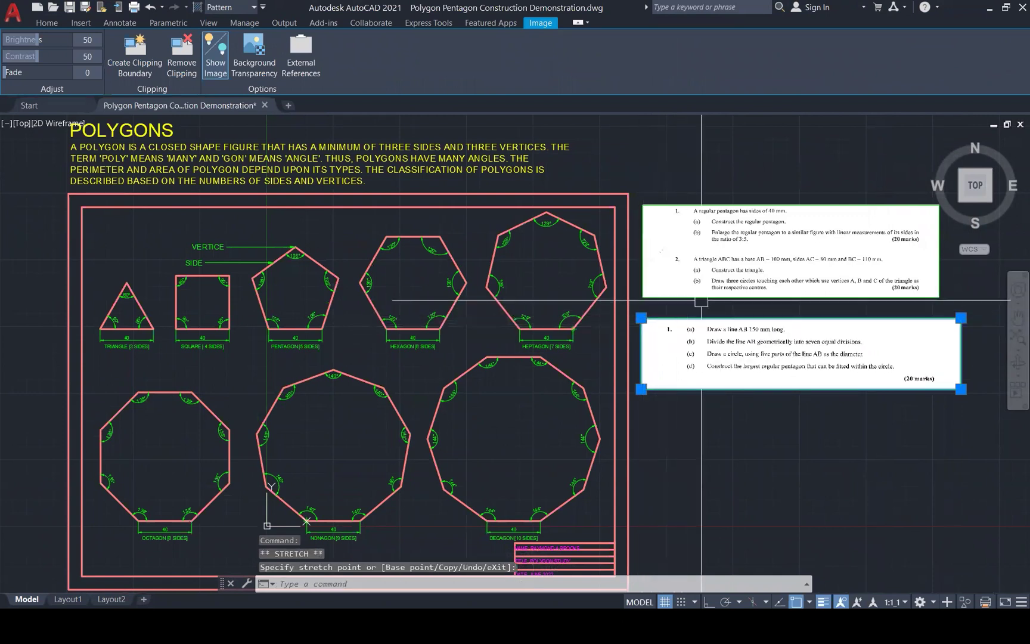
left_click(52, 26)
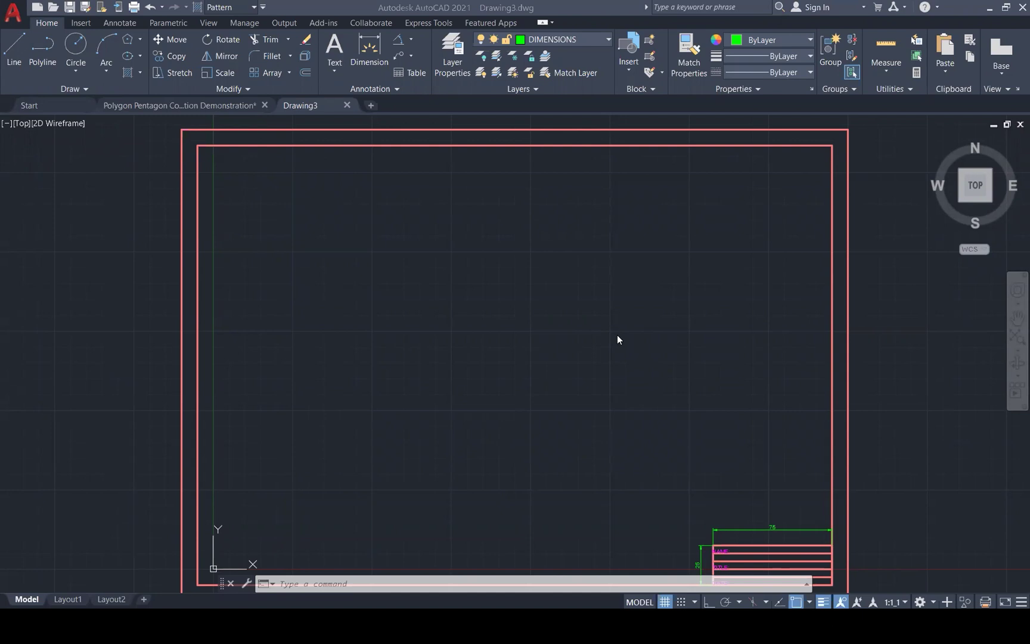
Restore the program window to a smaller size, stretch it to full screen height, check the collapsed ribbon, and maximize the window again
left_click(1000, 11)
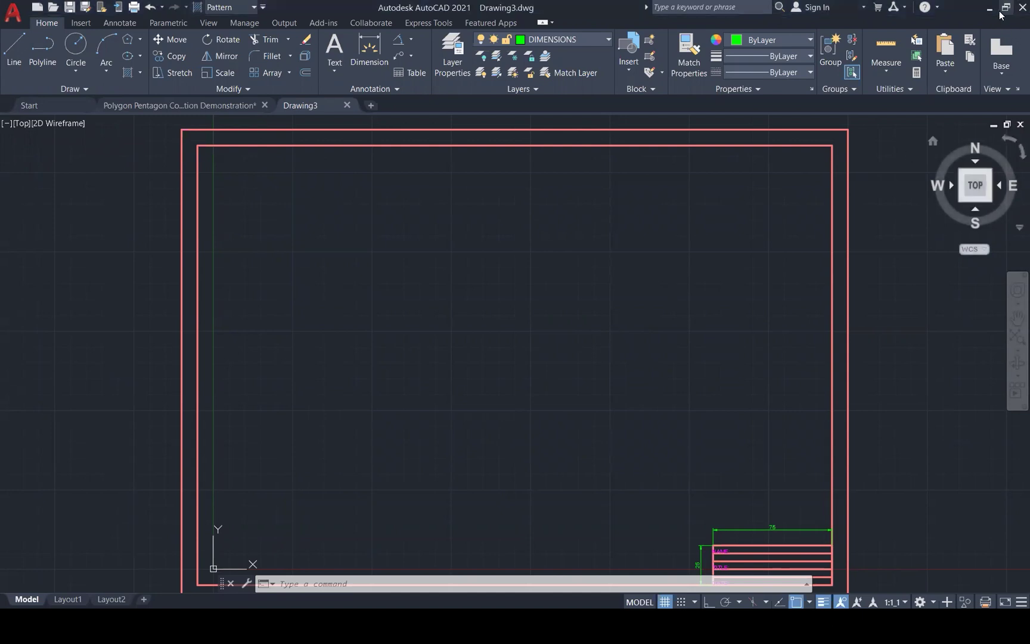
left_click(1006, 8)
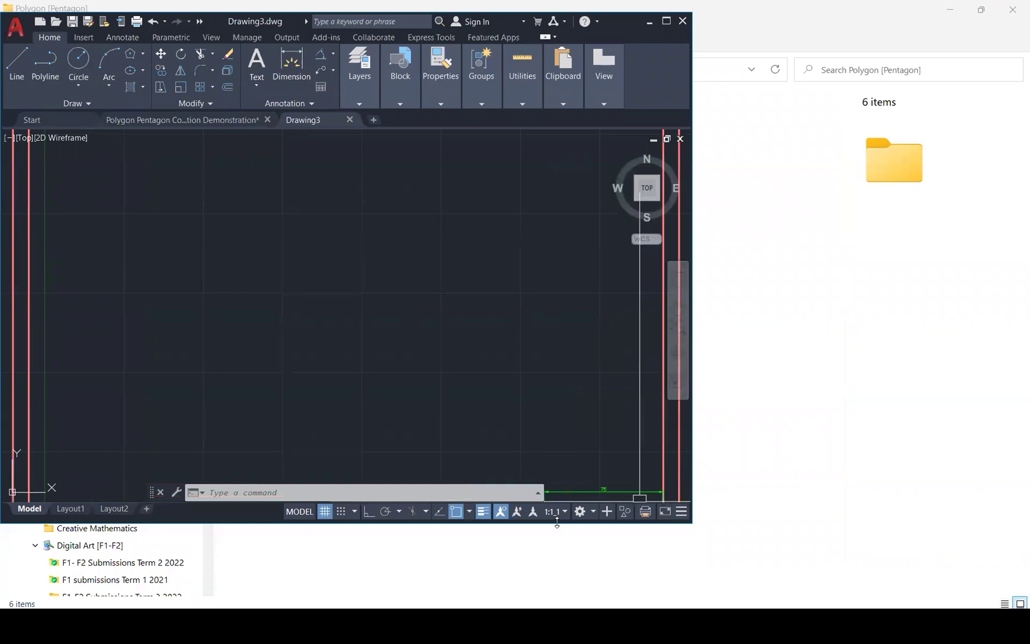
double_click(557, 522)
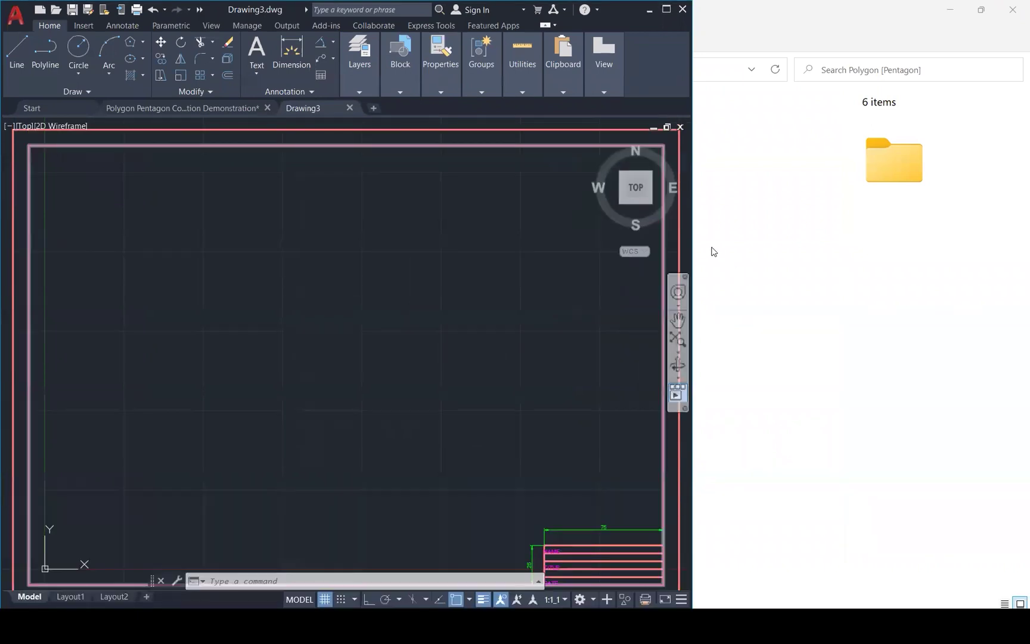
left_click(358, 88)
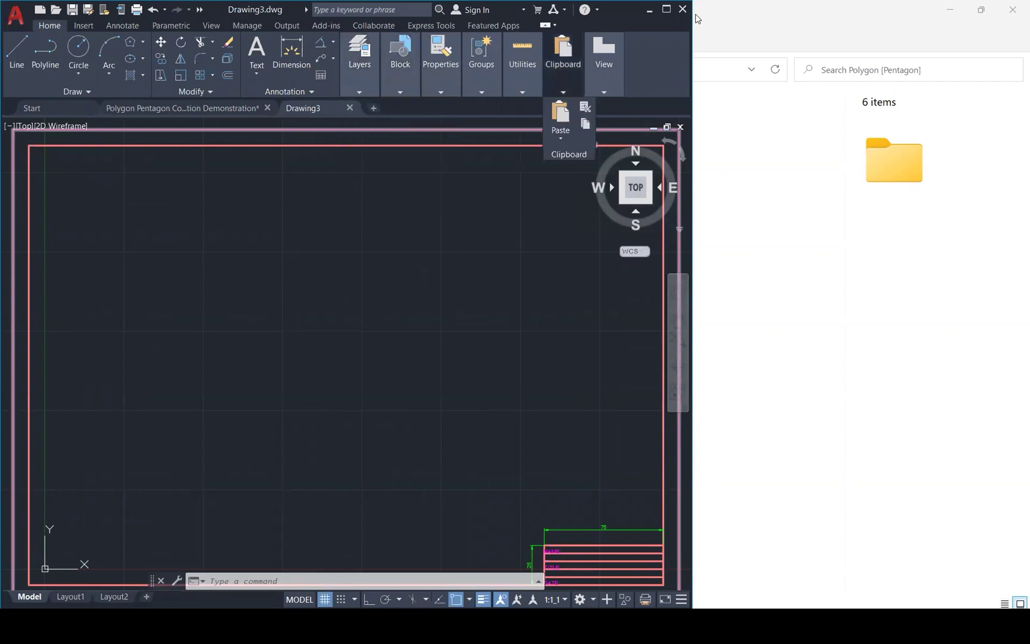
left_click(665, 10)
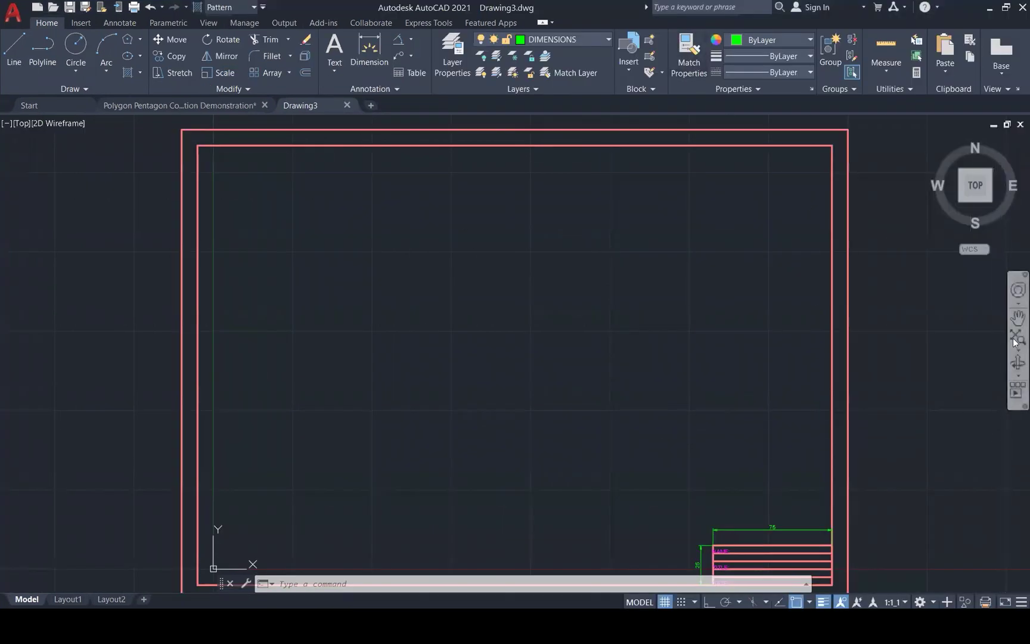
Start attaching a reference file and show the files of the 3rd Form AutoCAD folder as thumbnails
left_click(87, 23)
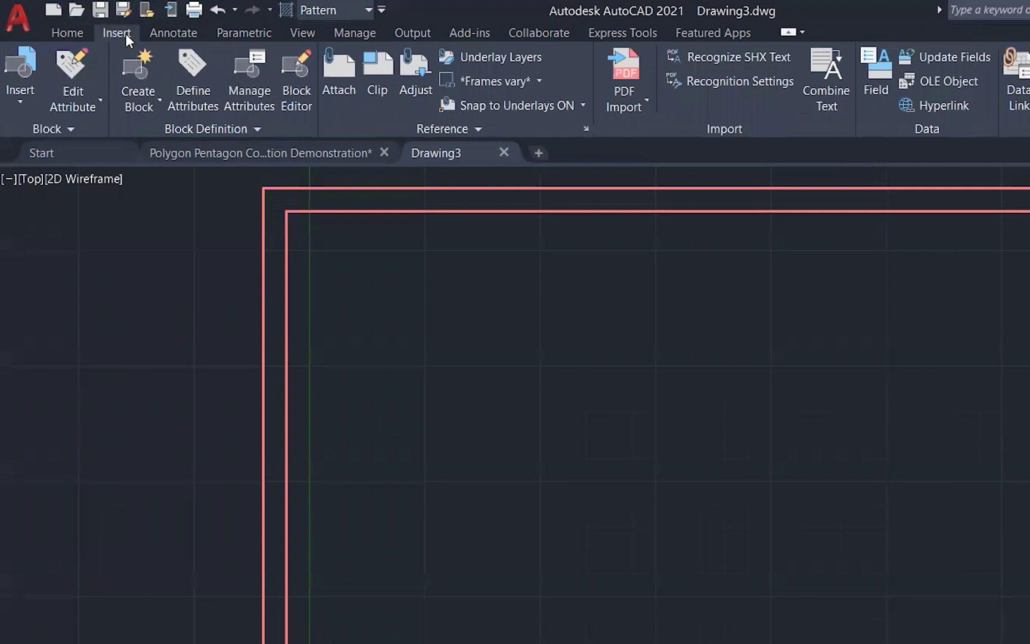
left_click(342, 59)
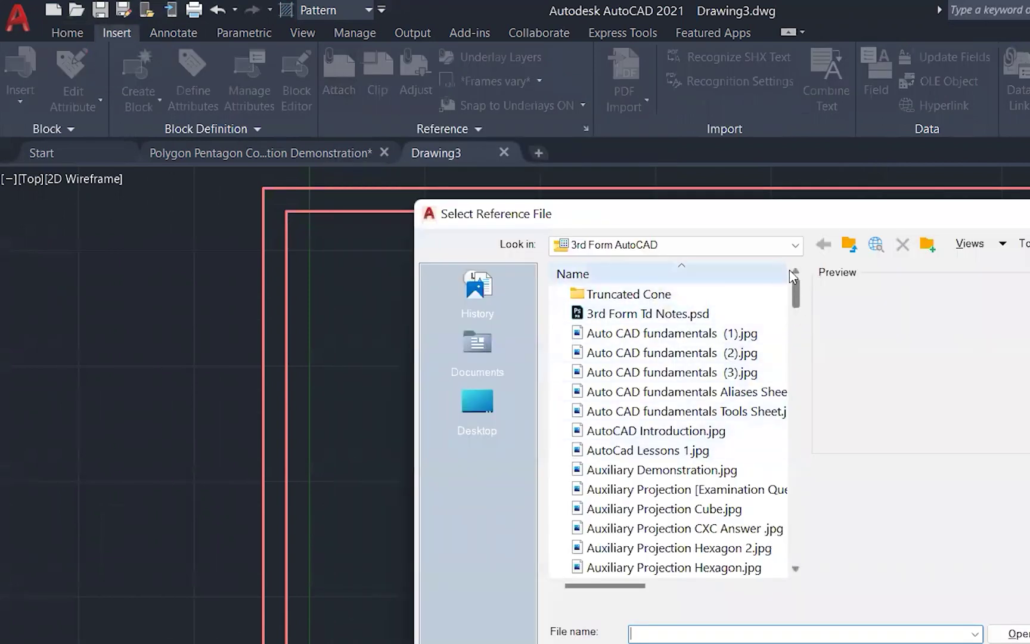
left_click(967, 245)
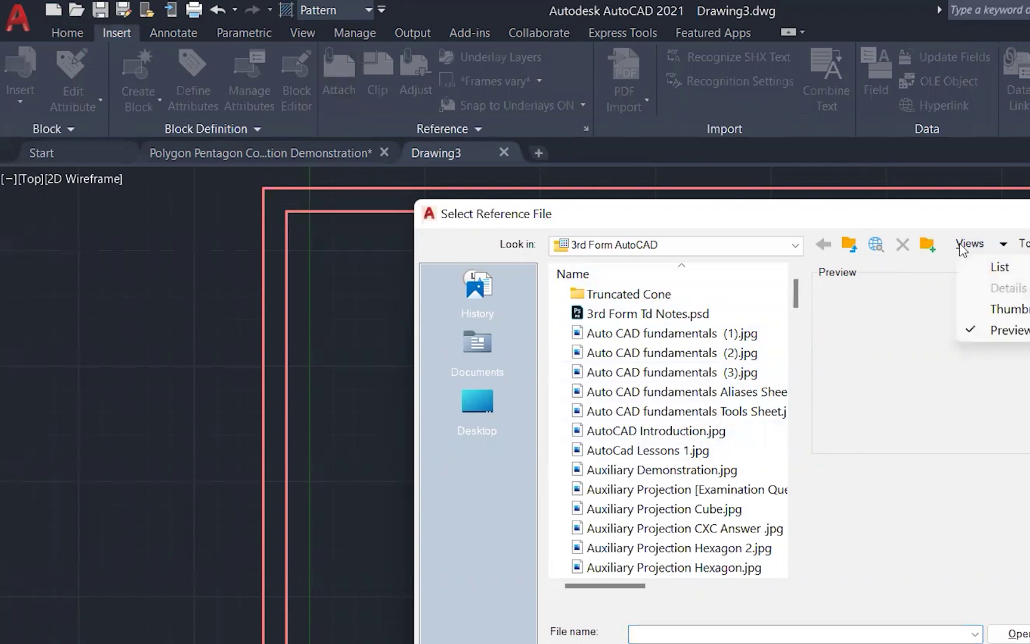
left_click(992, 309)
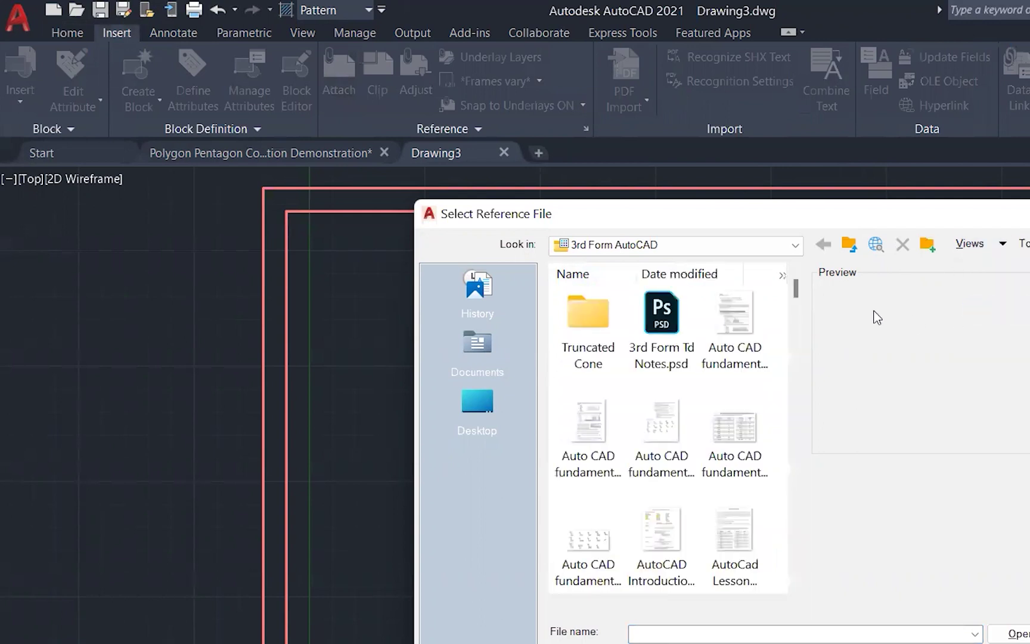
Find the image Pentagon Construction Circle Method.jpg in the folder and open it as the reference file
left_click_drag(795, 288, 801, 335)
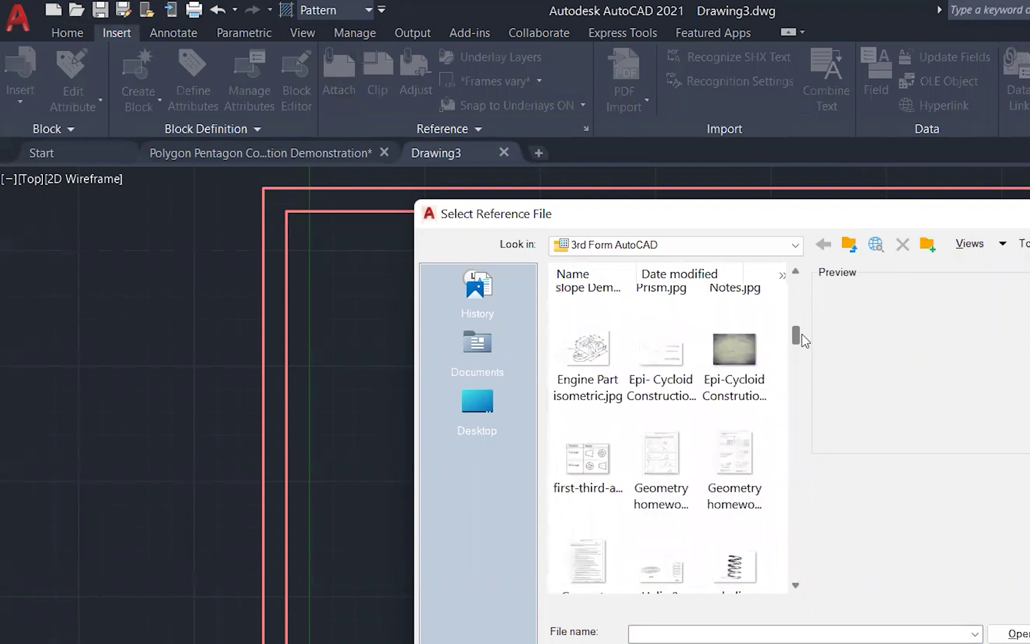
scroll(715, 471, "down", 3)
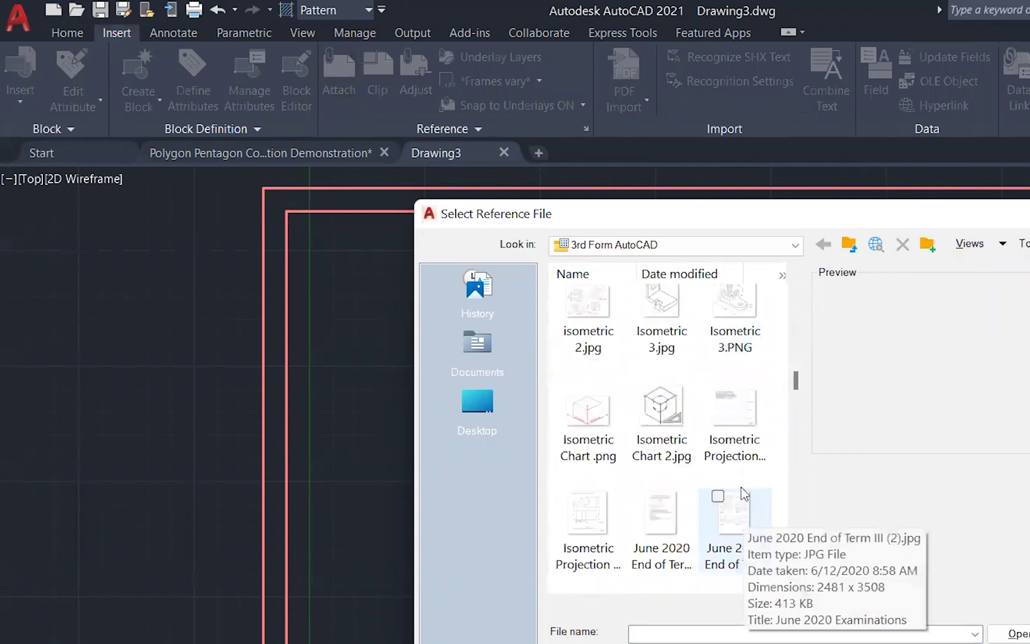
left_click(750, 426)
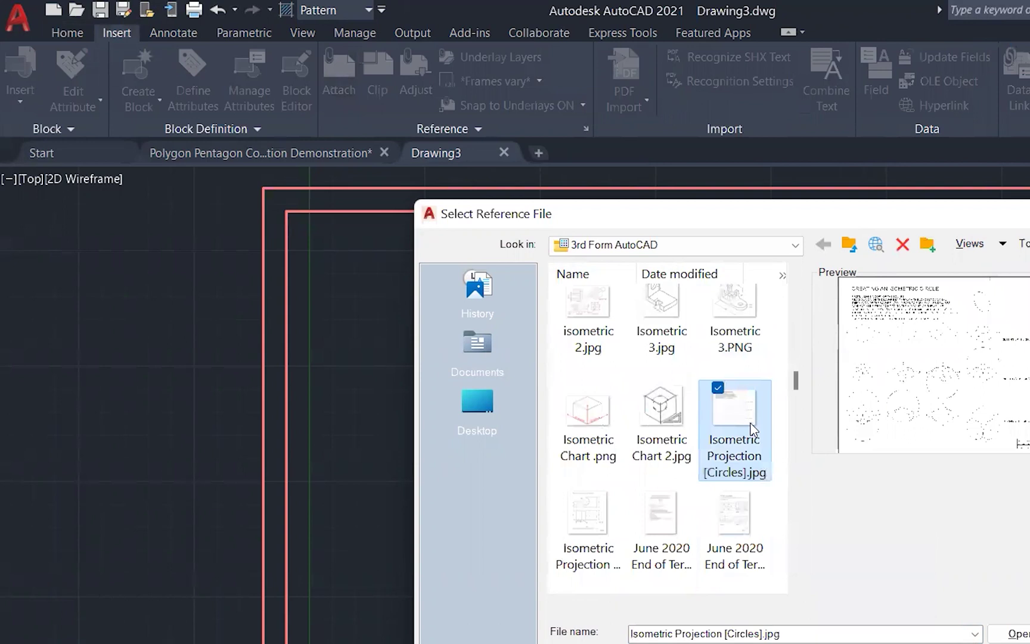
key("p")
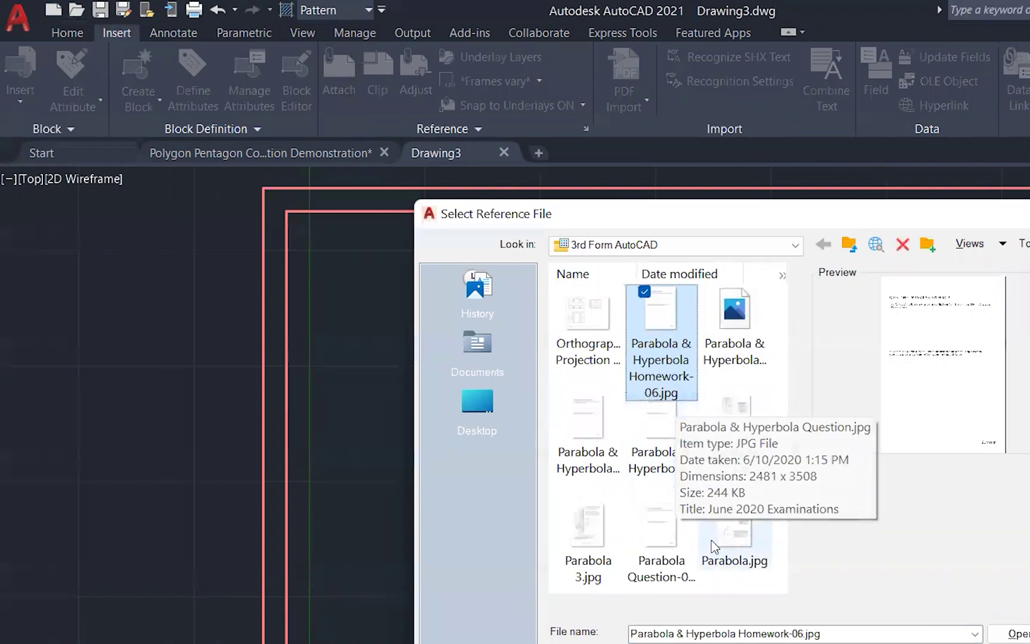
type("tpe")
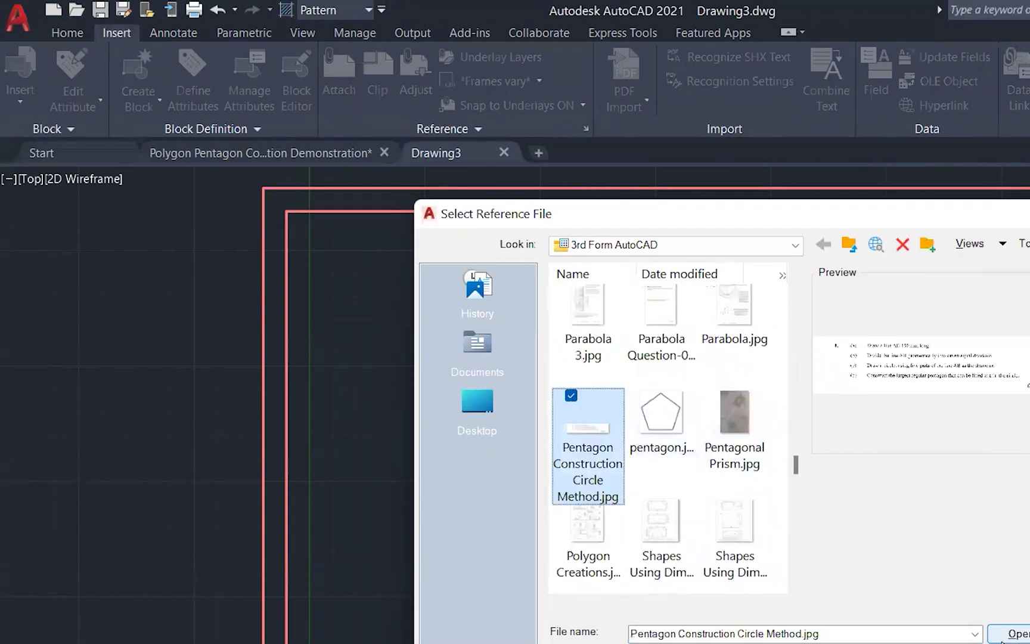
left_click(1008, 633)
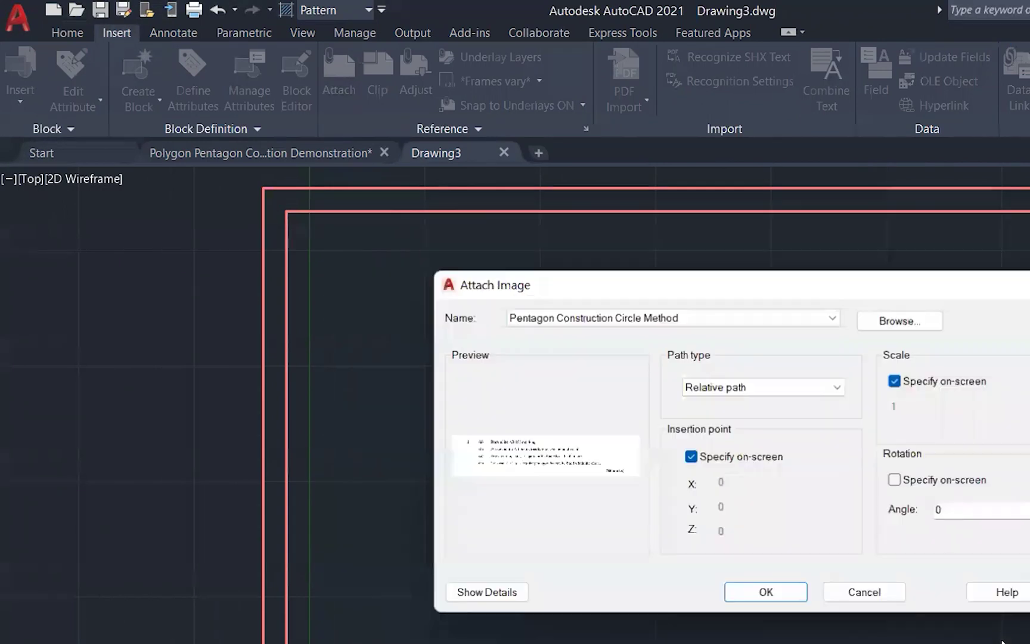
Place the attached question image inside the upper-left part of the drawing frame at a scale factor of 1
left_click(763, 593)
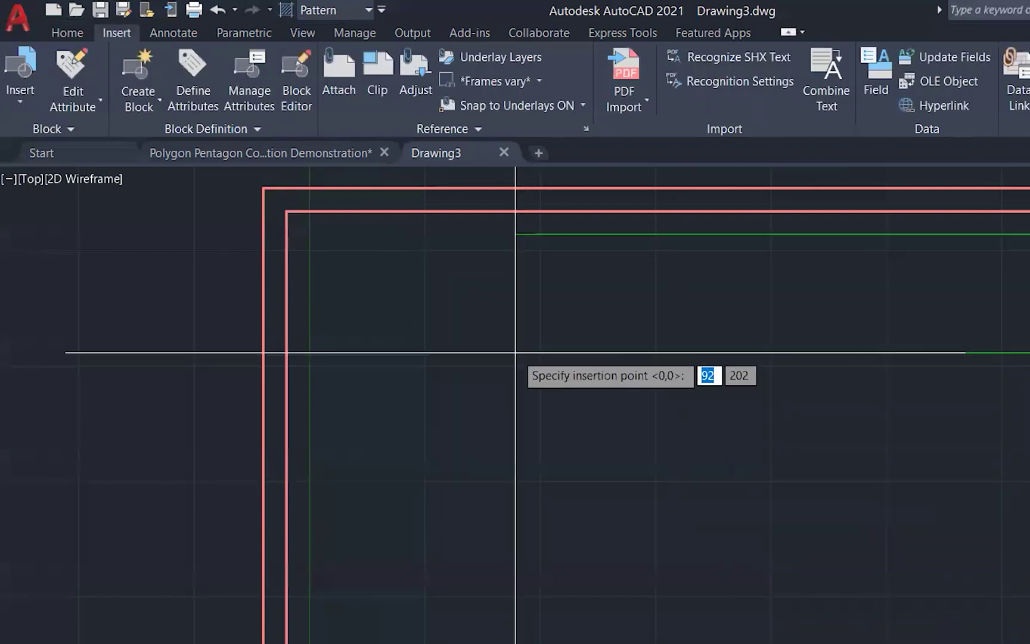
left_click(315, 459)
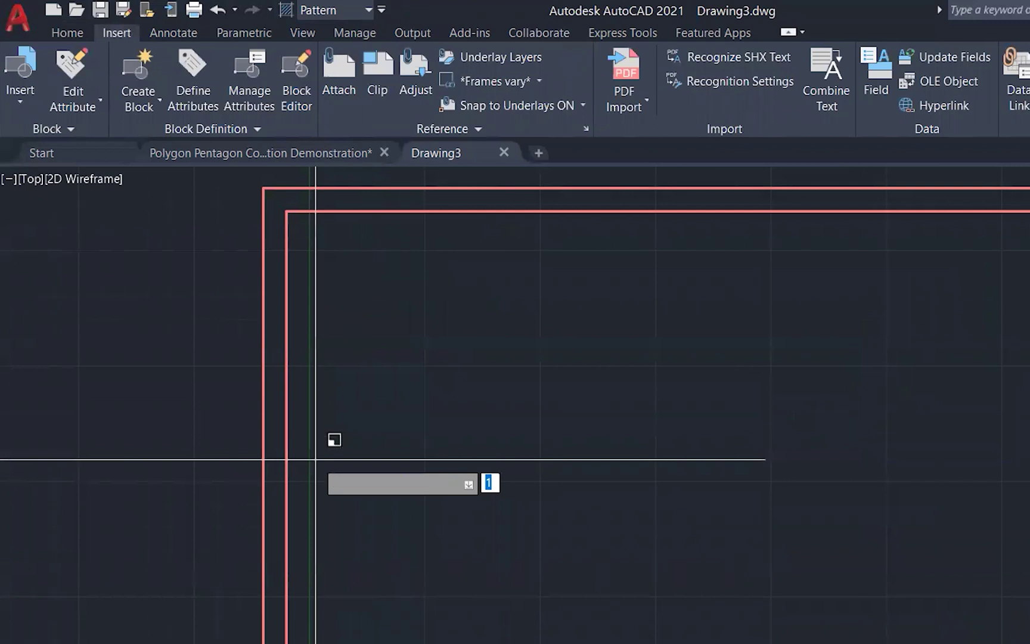
key("Return")
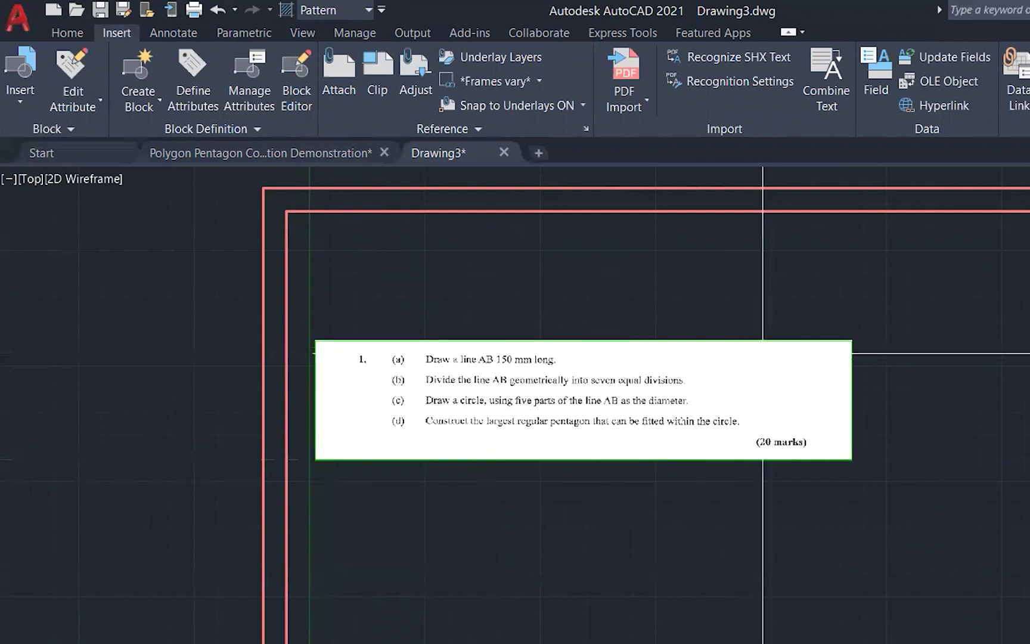
Enlarge the question image by stretching its upper-right corner and its upper-left corner outward
left_click(776, 339)
left_click(852, 340)
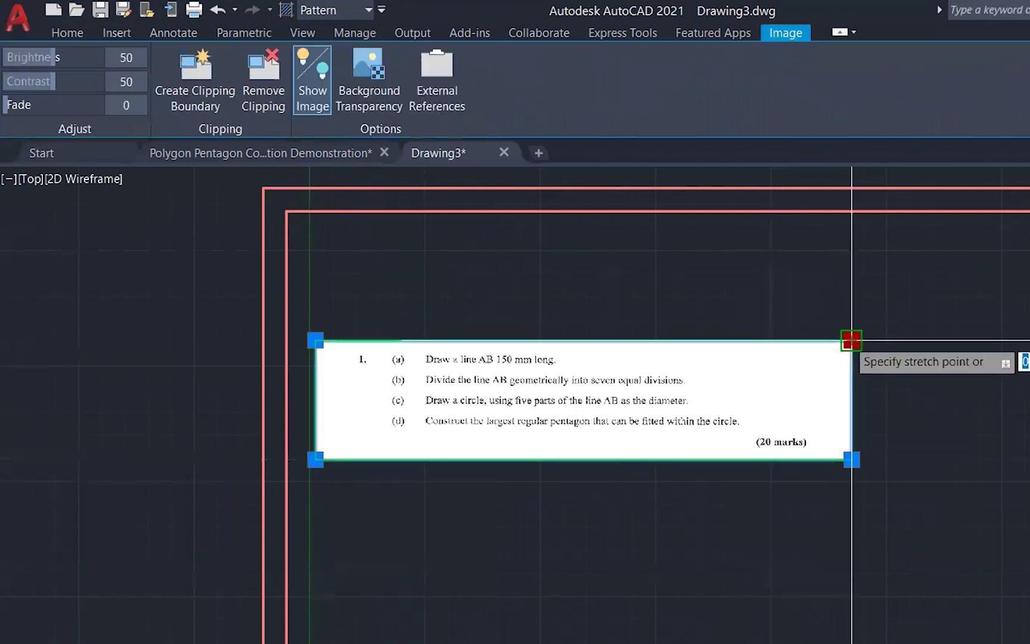
left_click(1029, 263)
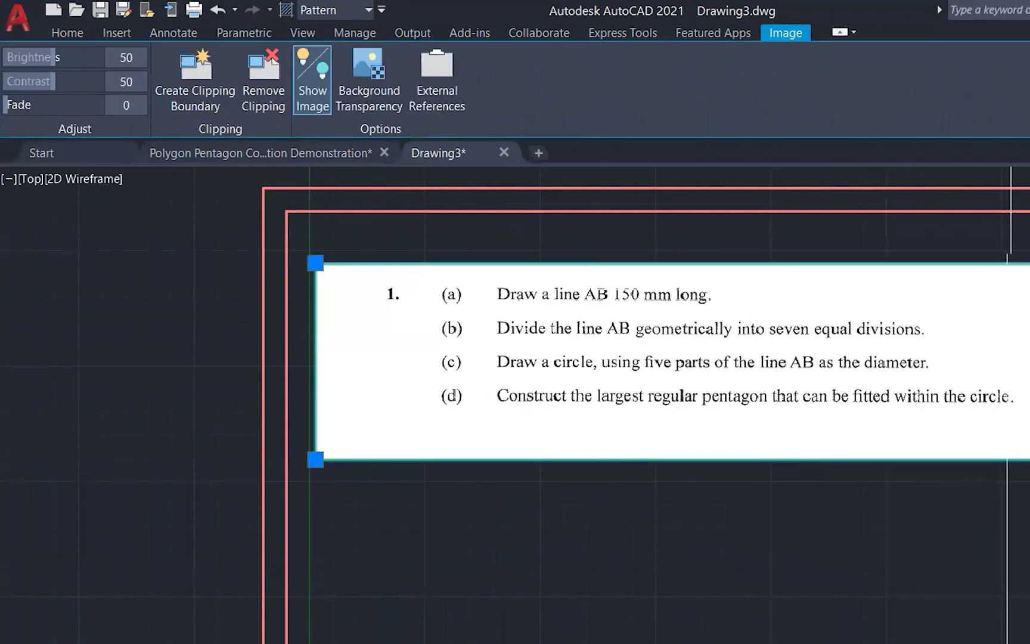
left_click(315, 262)
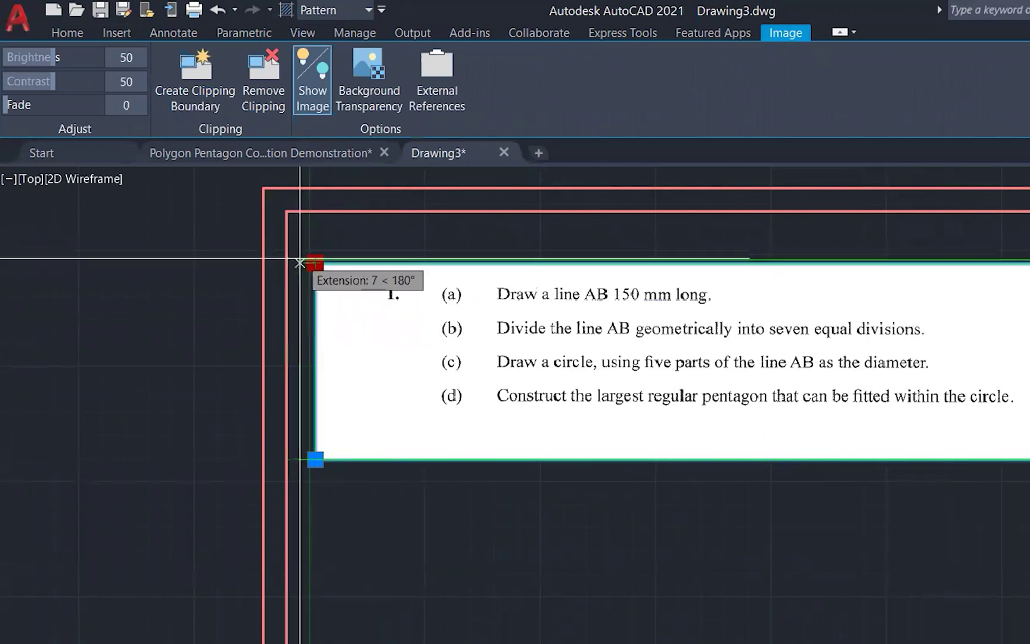
left_click(299, 260)
Move the question image by its upper-left corner to the upper-left corner of the inner frame
type("m")
key("Return")
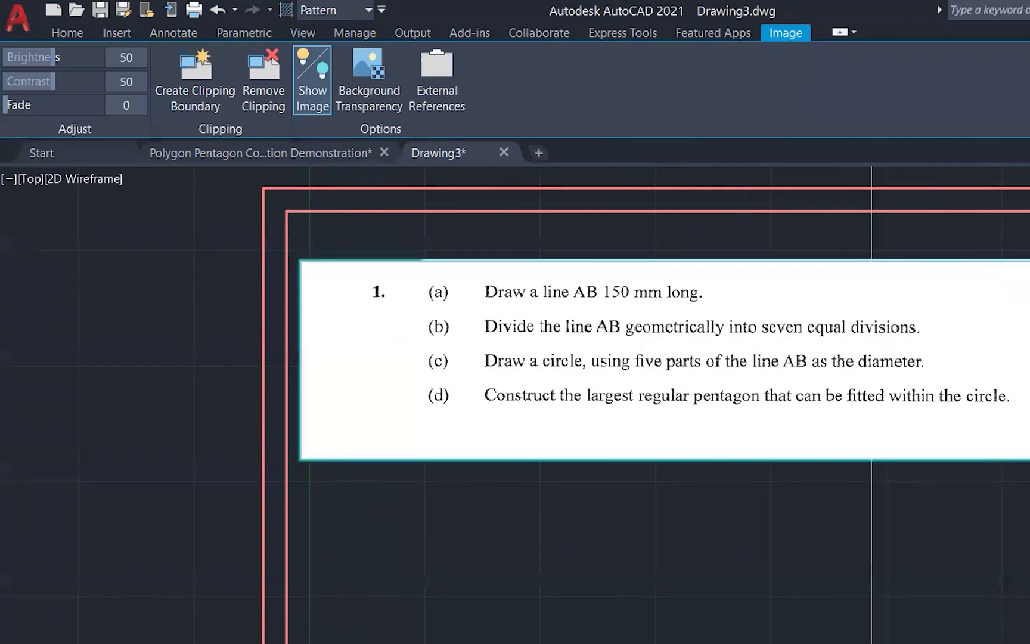
left_click(300, 260)
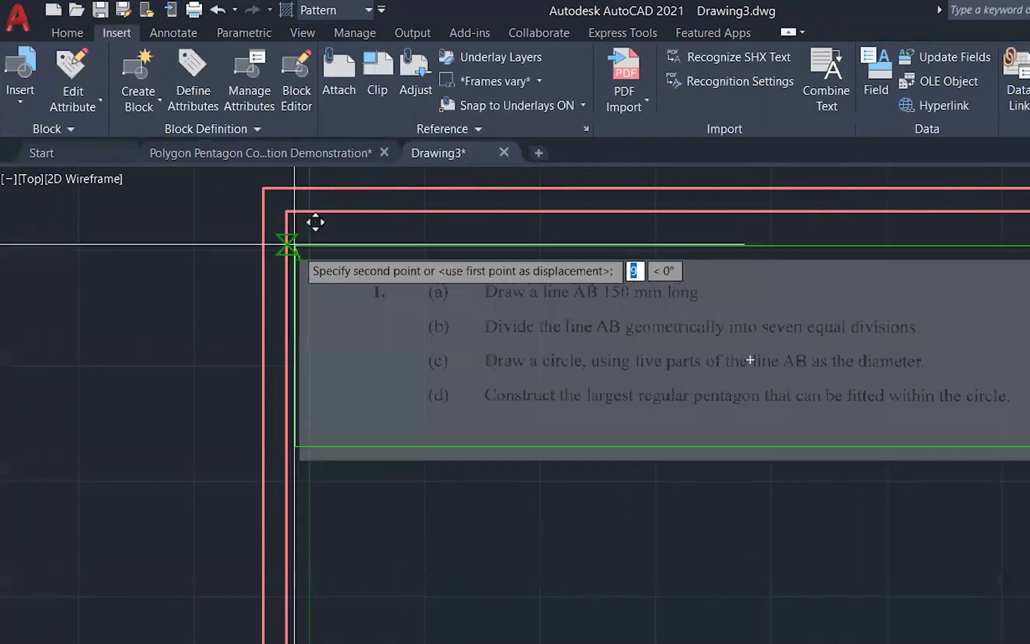
left_click(287, 212)
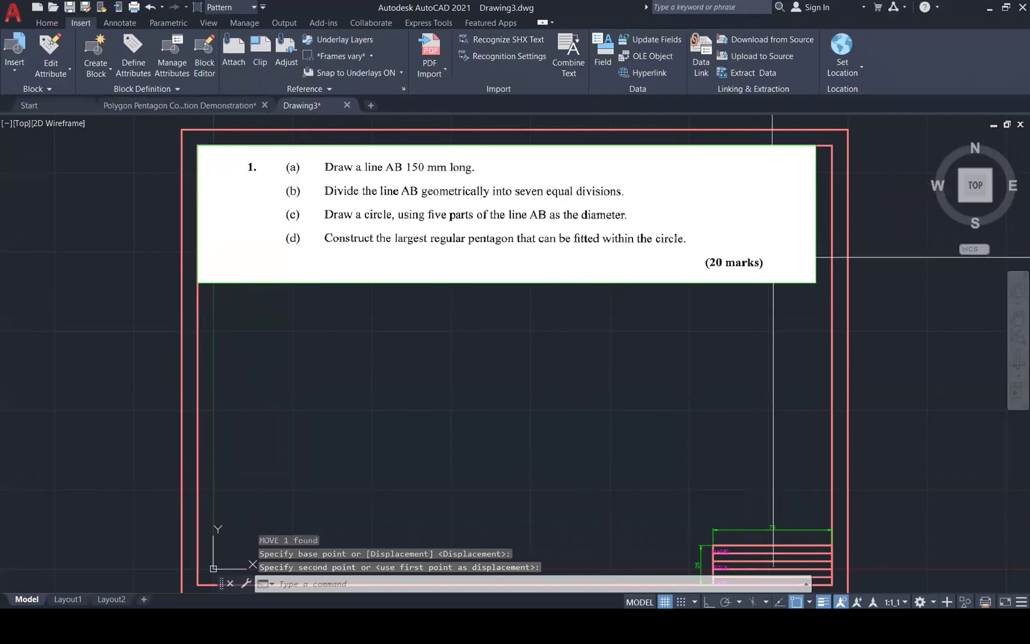
Stretch the question image's lower-right corner so that it spans the full width of the inner frame
key("Escape")
left_click(789, 273)
left_click(803, 277)
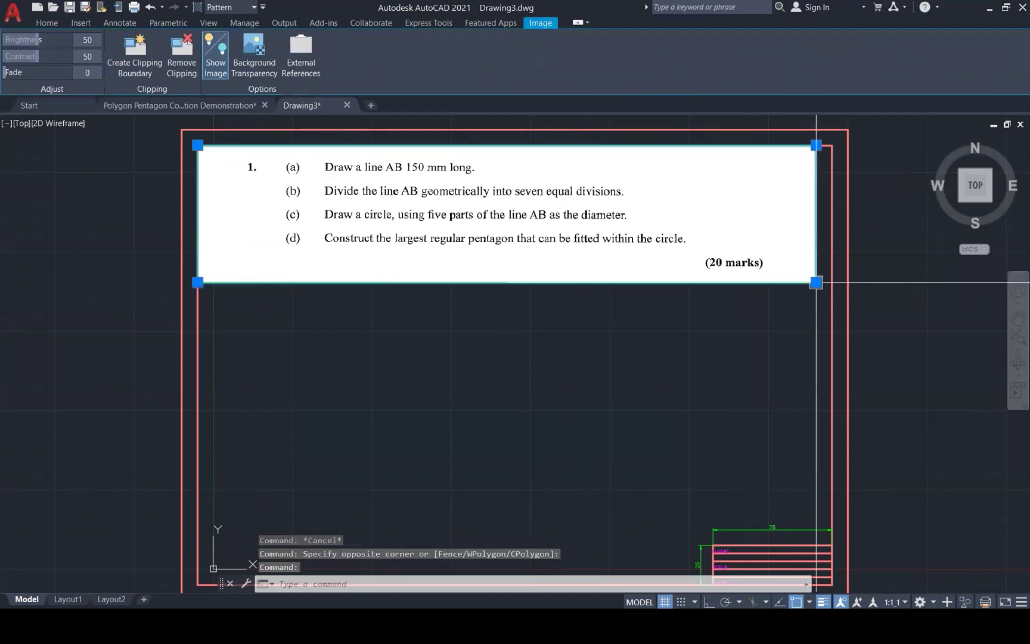
left_click(814, 283)
key("Escape")
key("Escape")
key("Escape")
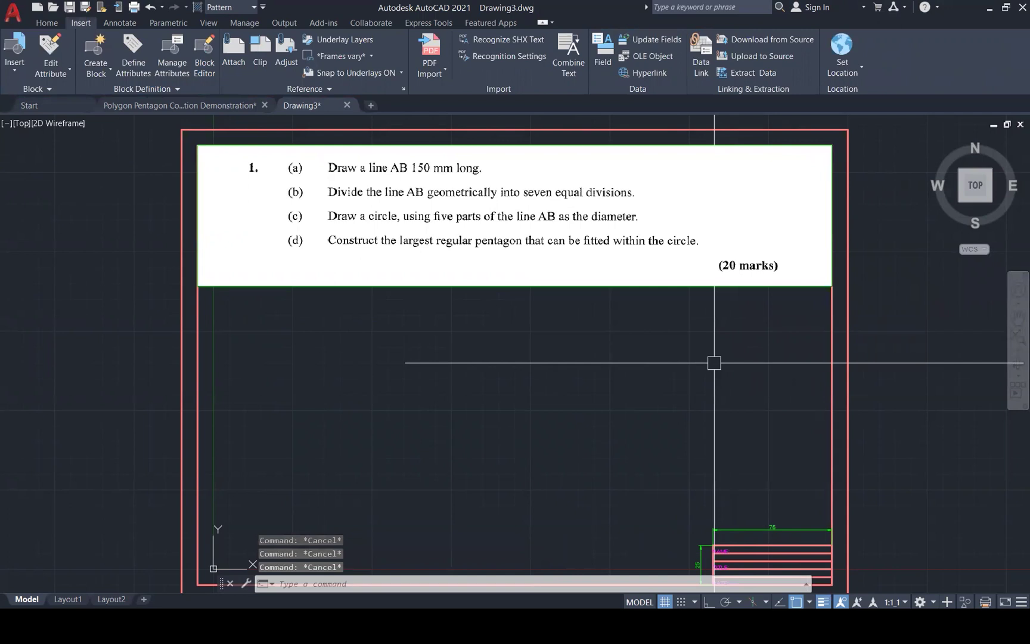
Set the question image's brightness to 69, its contrast to 66 and its fade to 92
left_click(667, 280)
left_click(605, 292)
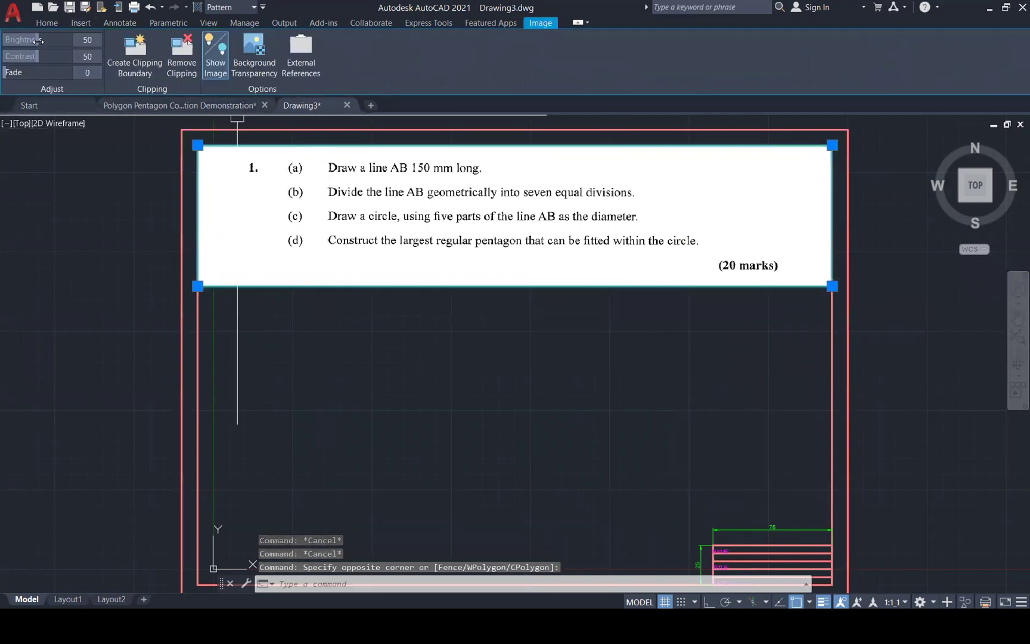
left_click_drag(10, 44, 6, 44)
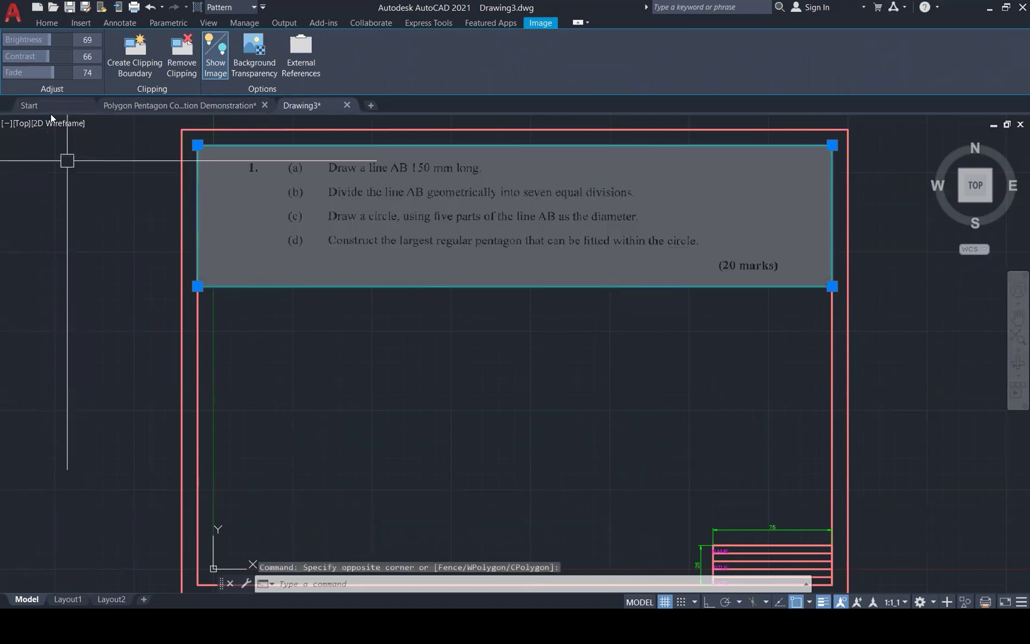
mouse_move(52, 75)
left_mouse_down()
mouse_move(32, 74)
mouse_move(72, 80)
left_mouse_up()
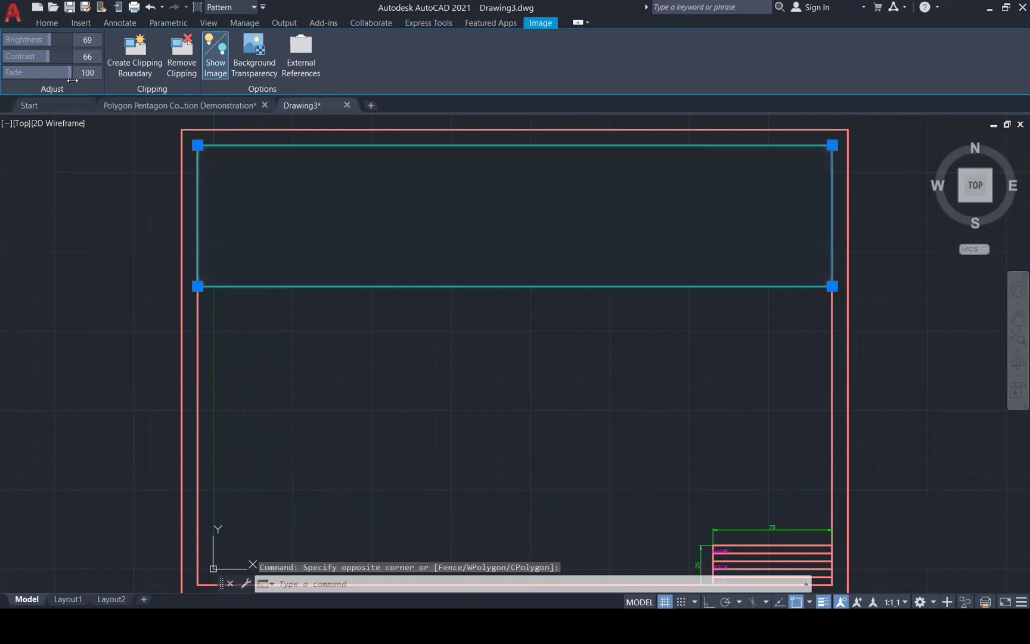
key("Escape")
key("Escape")
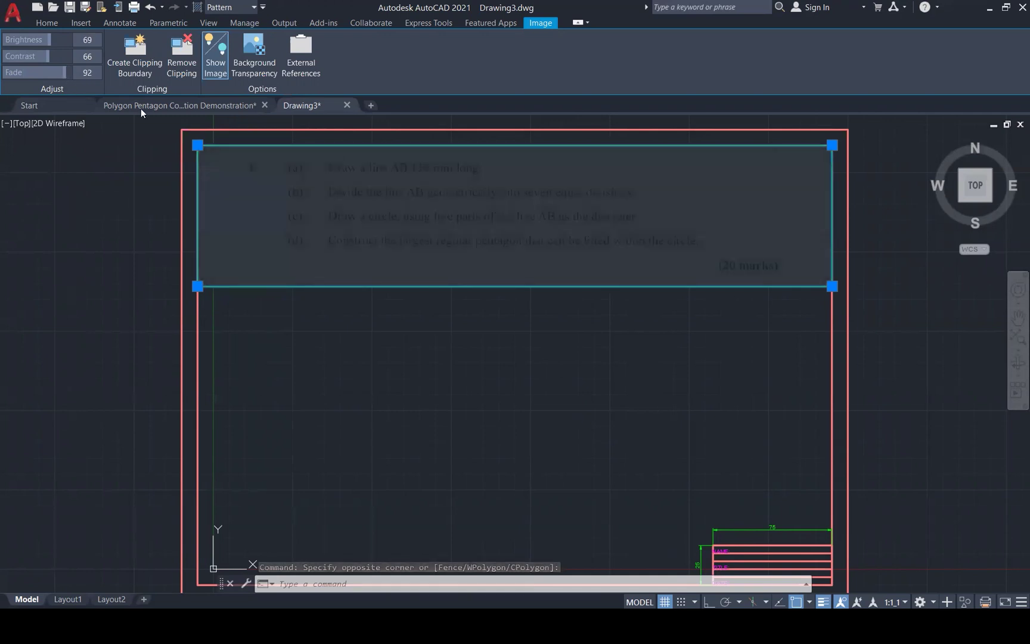
Delete the faded question image from the drawing
left_click(579, 291)
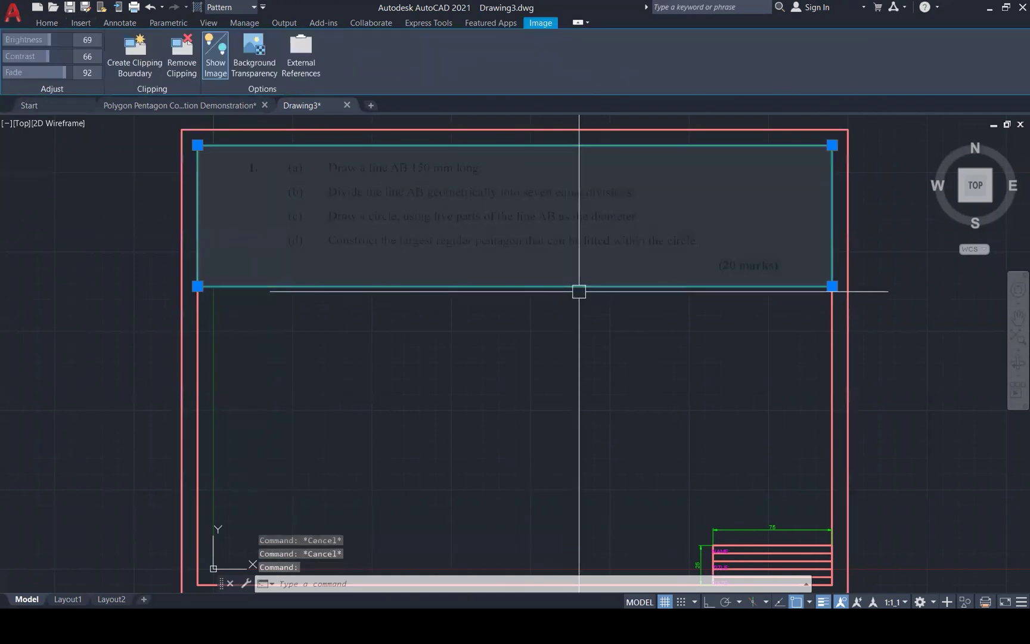
key("Delete")
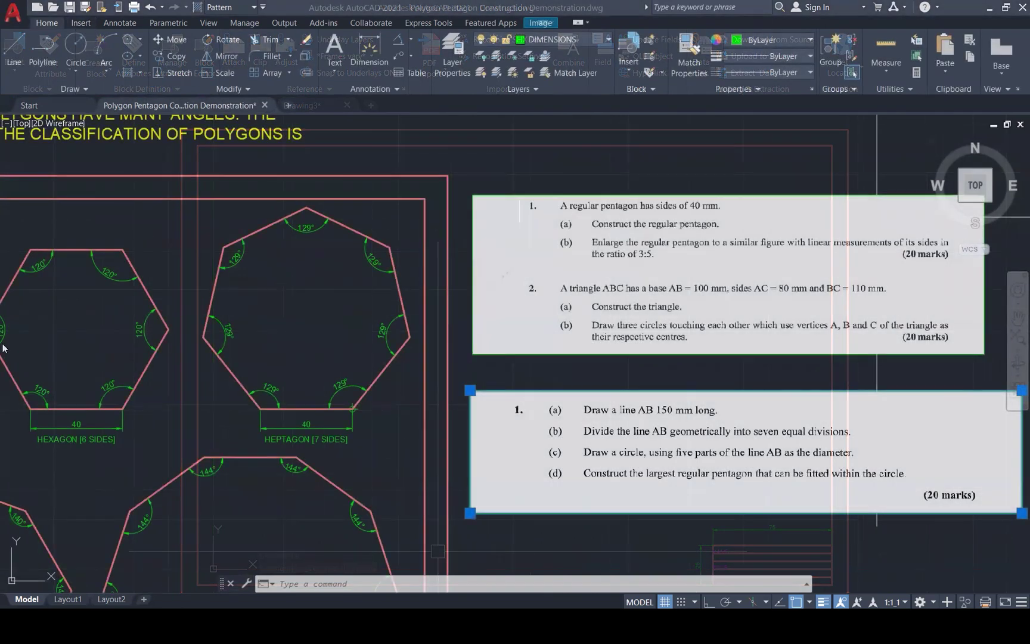
Draw a horizontal 40 mm line on the CONSTRUCTION layer in the empty area below and right of the exam question images
scroll(3, 348, "down", 1)
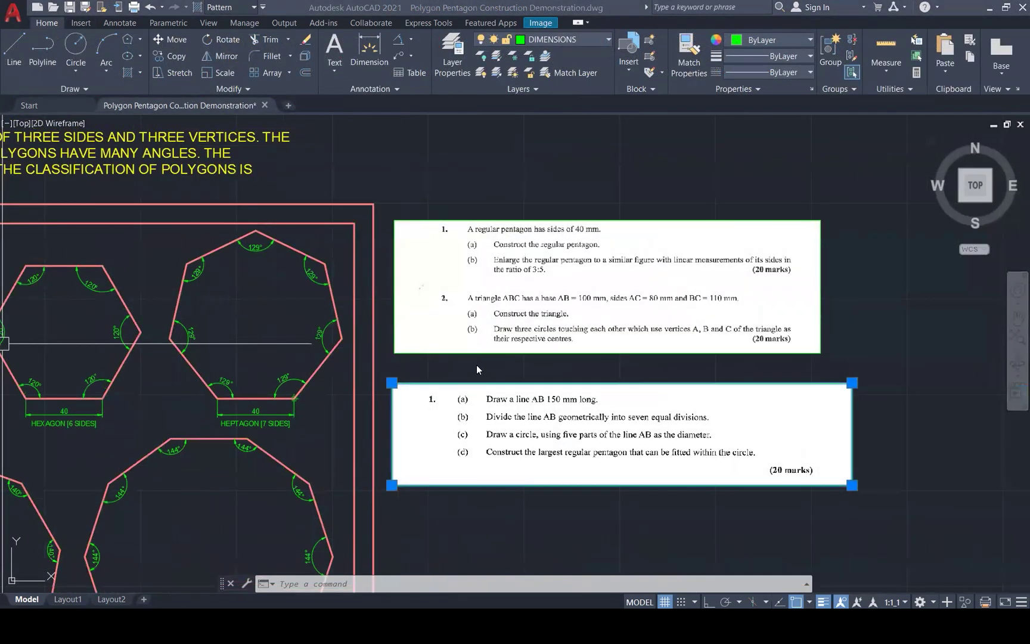
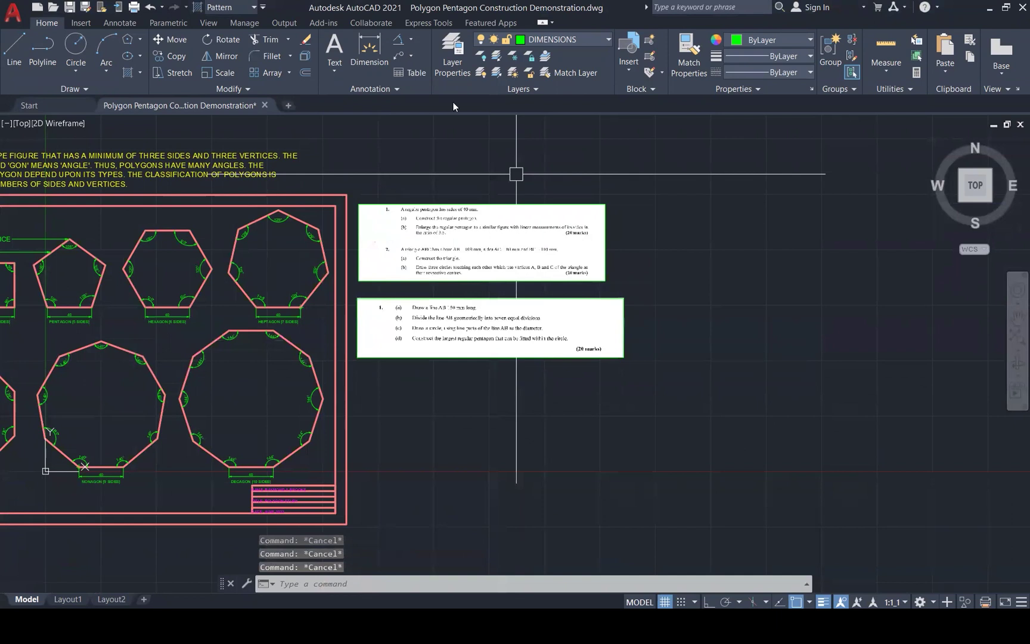
left_click(557, 39)
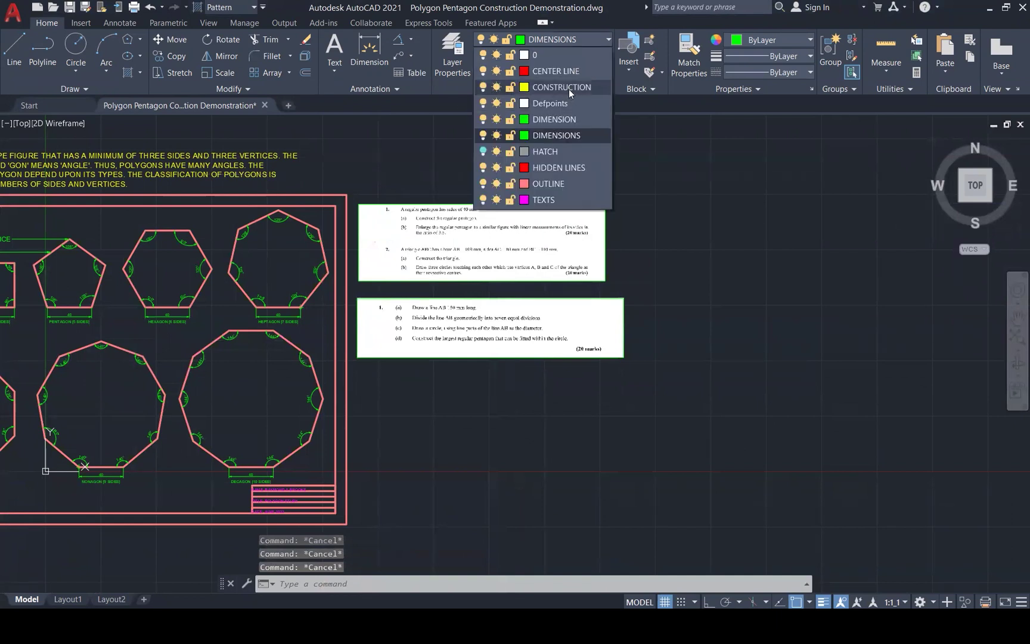
left_click(569, 88)
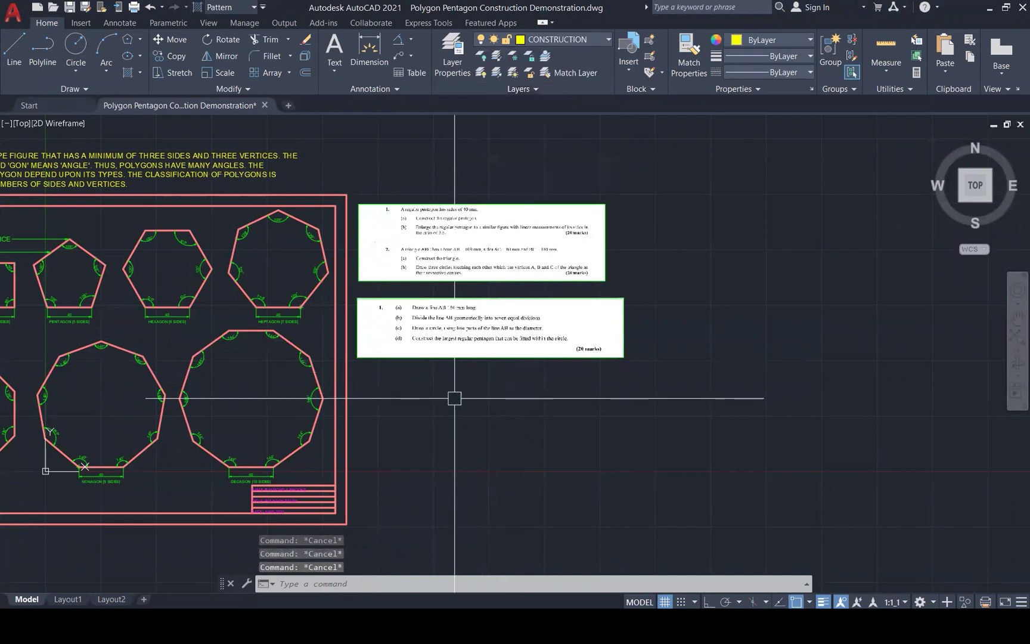
type("l")
key("Return")
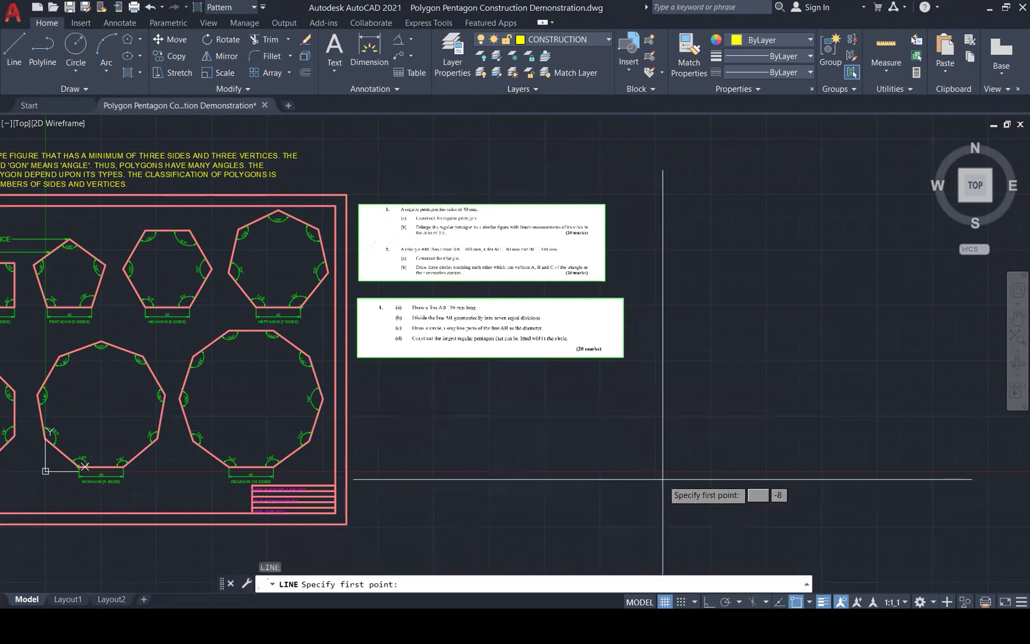
left_click(676, 459)
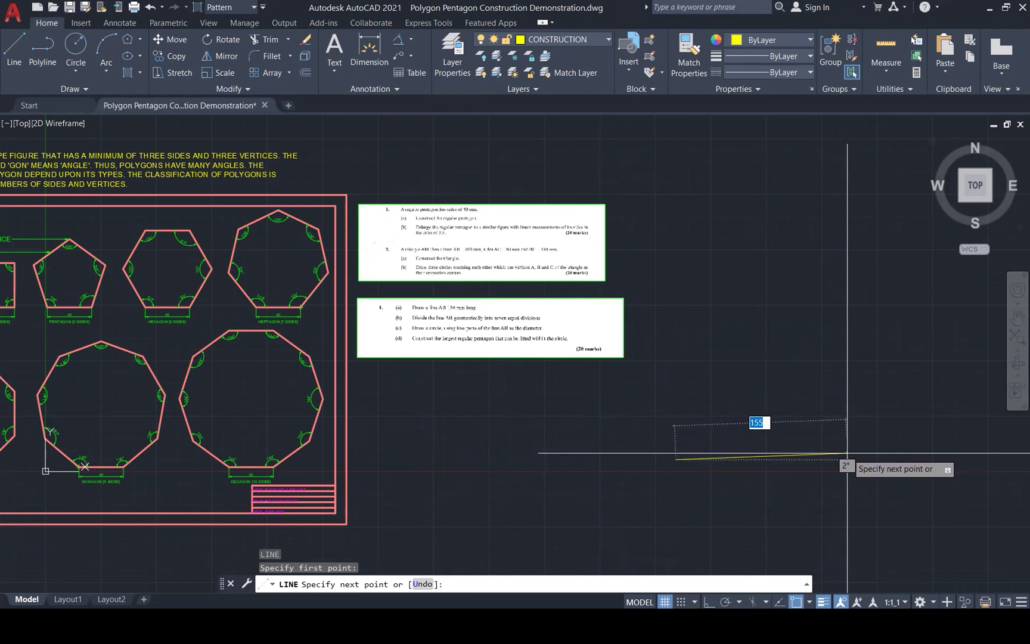
key("F8")
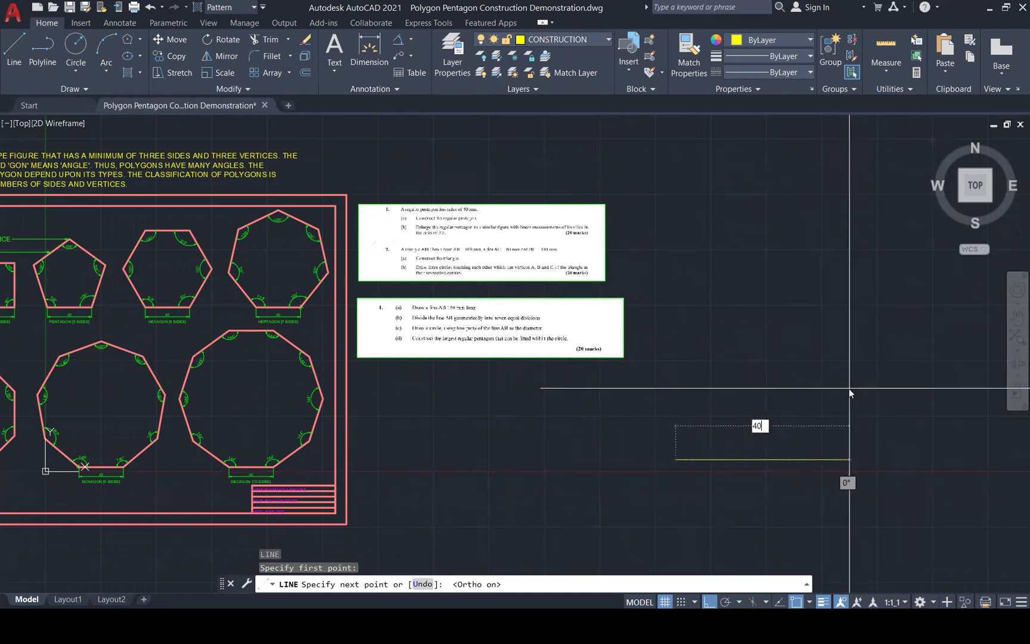
key("Return")
key("Escape")
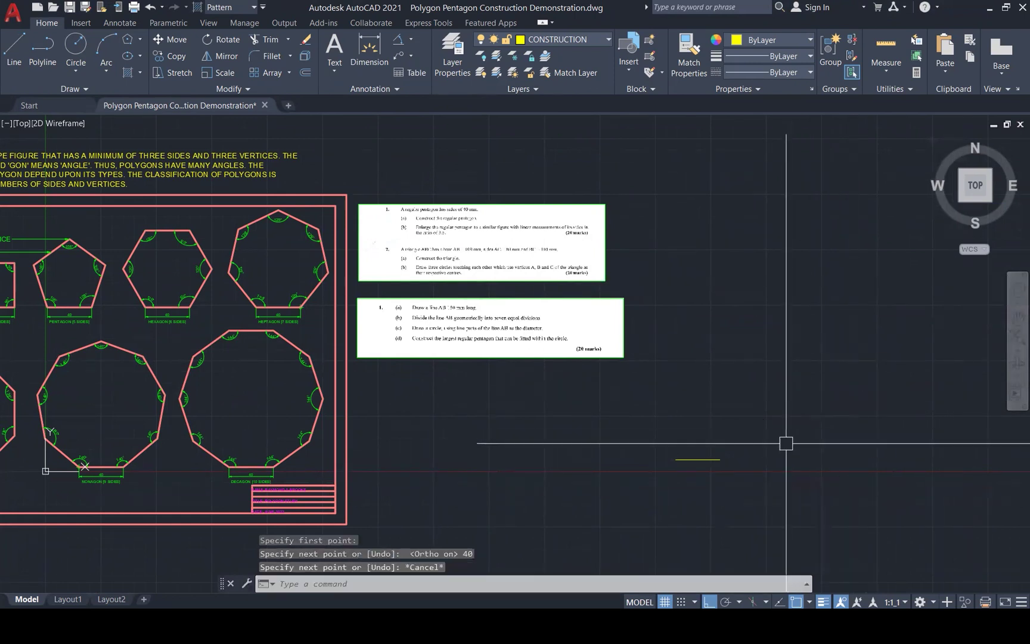
Label the left end of the 40 mm line A and its right end B with multiline text
scroll(786, 443, "up", 3)
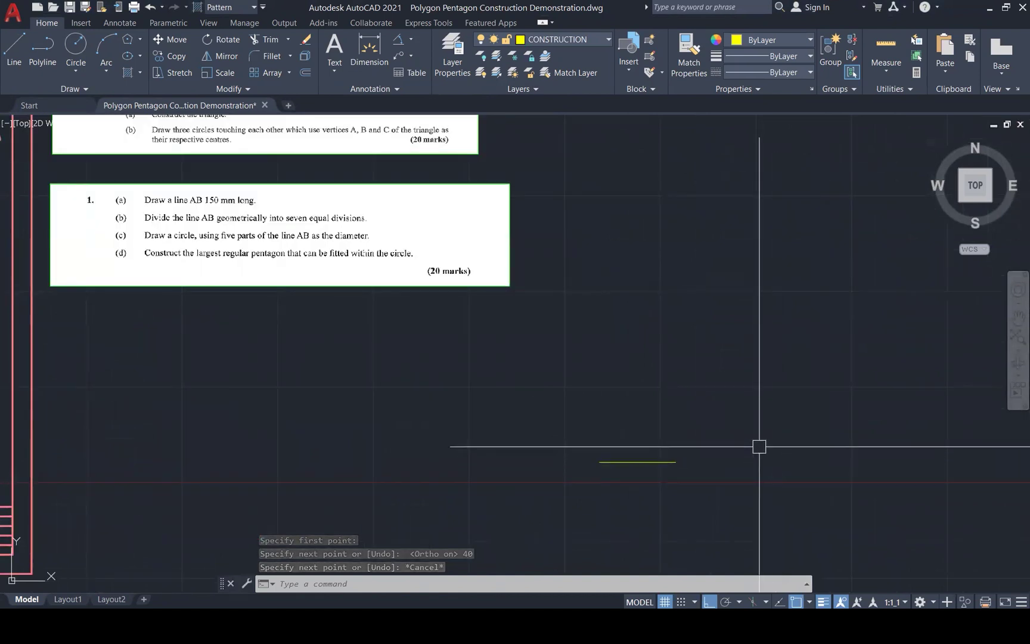
type("mt")
key("Return")
left_click(599, 462)
left_click(622, 480)
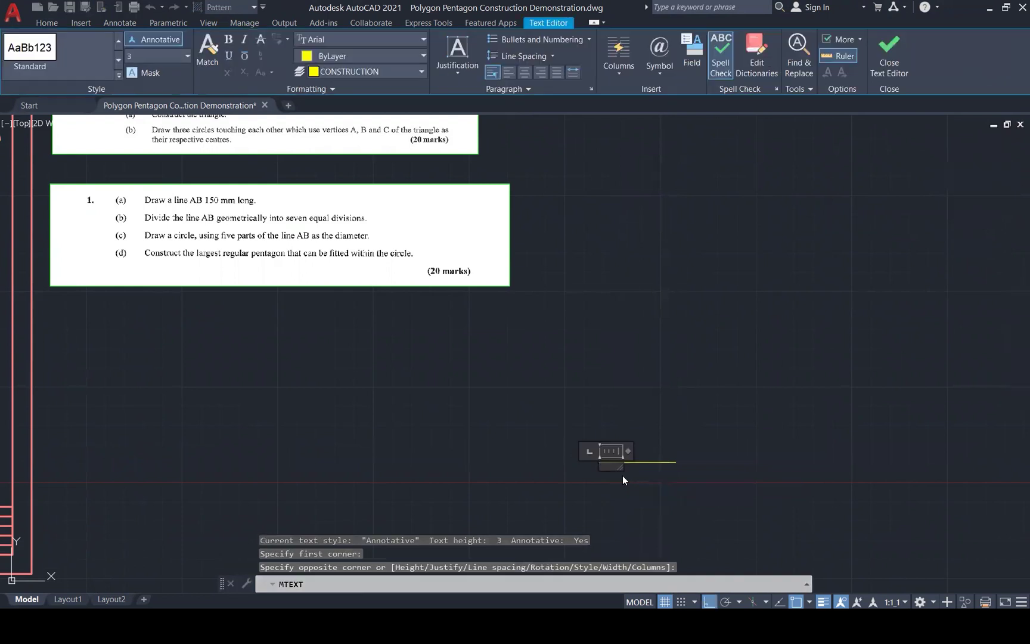
left_click(655, 424)
key("Return")
left_click(675, 462)
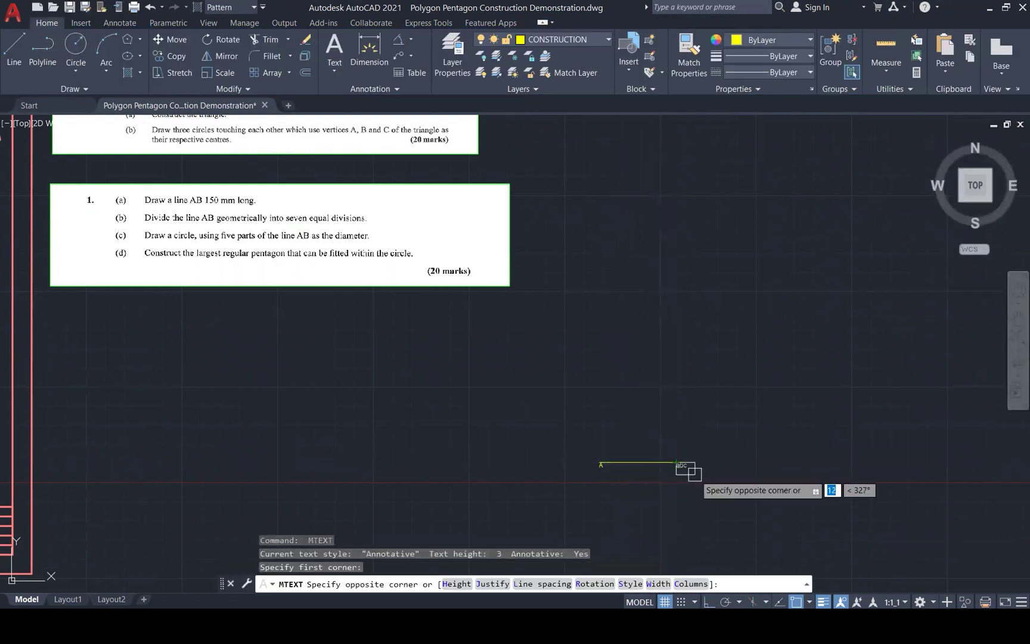
left_click(696, 479)
left_click(731, 454)
Move the labels A and B together slightly down so that they sit clear of the line
scroll(676, 481, "up", 5)
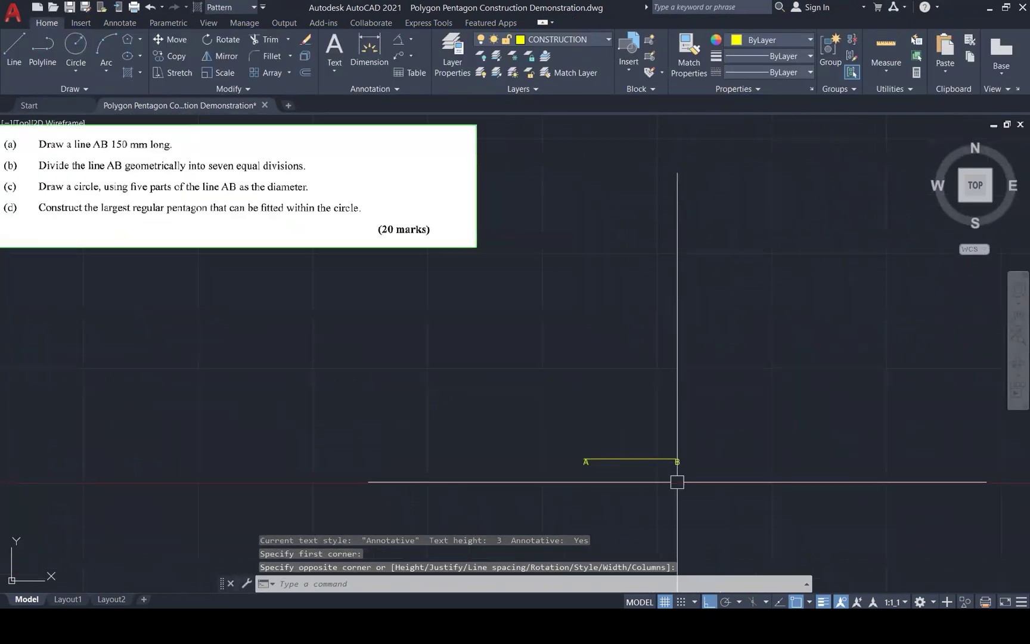
left_click(681, 445)
left_click(492, 442)
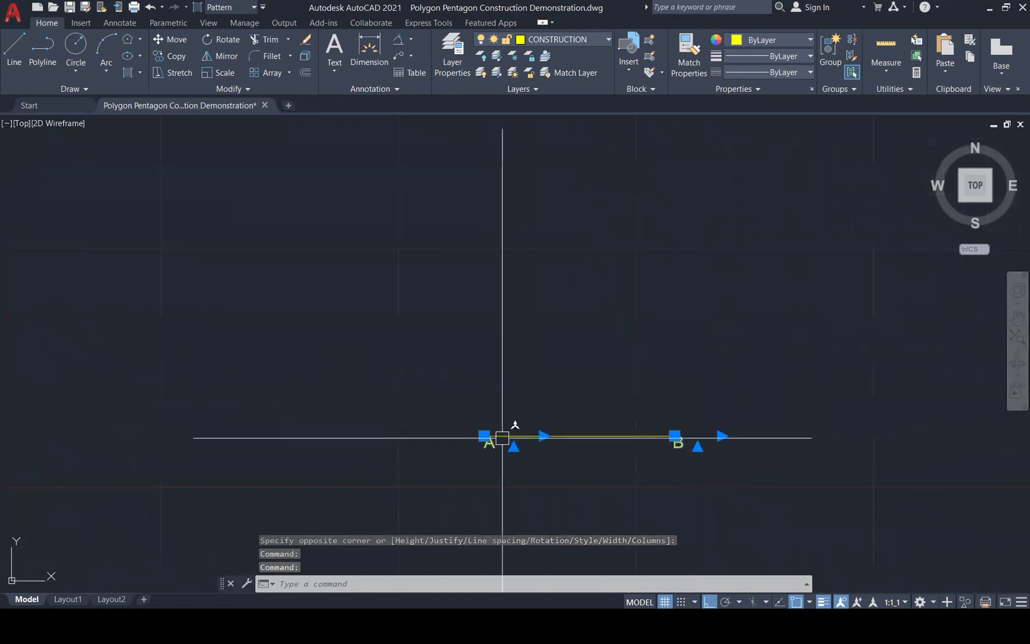
type("m")
key("Return")
left_click(588, 425)
scroll(593, 427, "up", 3)
key("Escape")
key("Escape")
key("Escape")
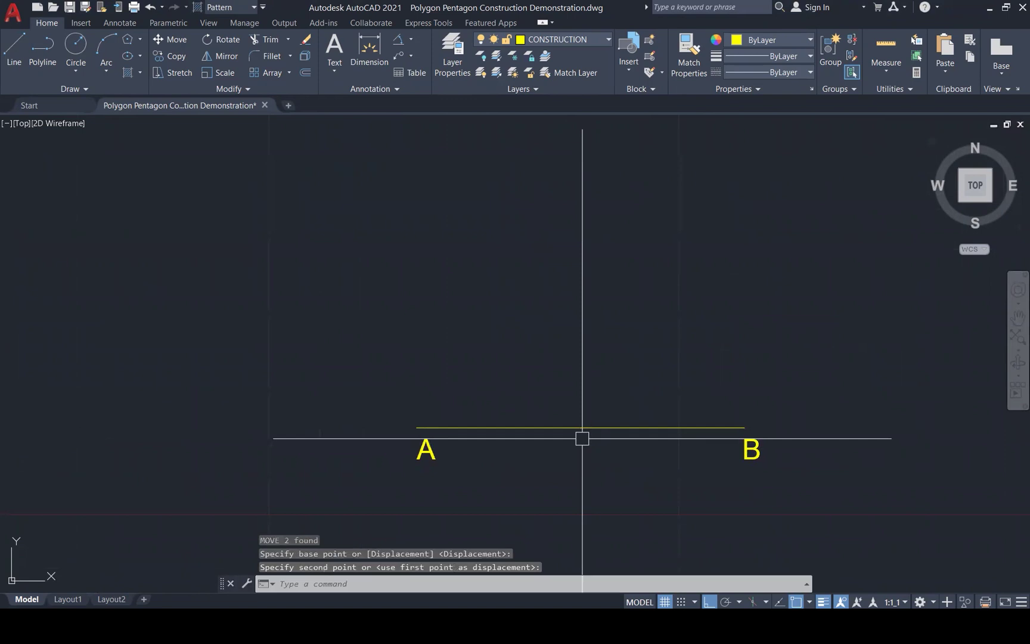
Dimension the length of line AB, placing the dimension line below the A and B labels
scroll(591, 458, "down", 3)
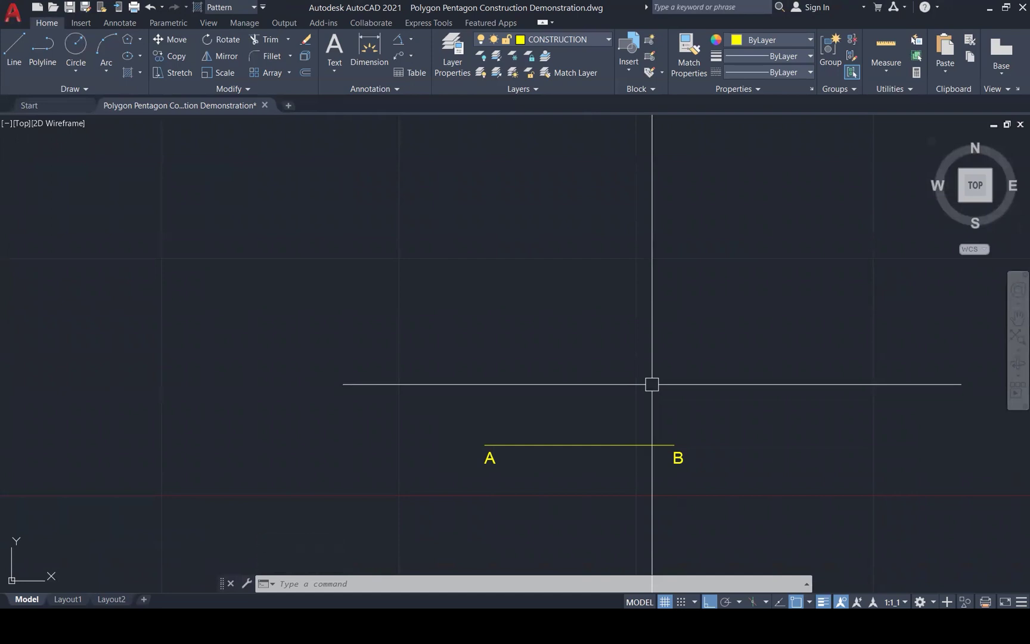
type("M")
key("Return")
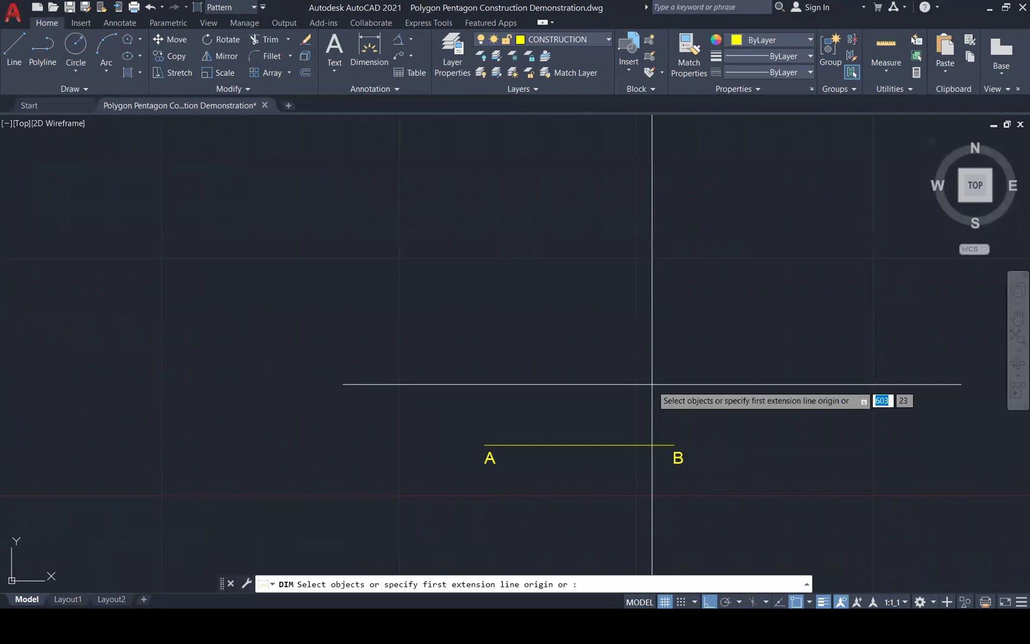
left_click(485, 444)
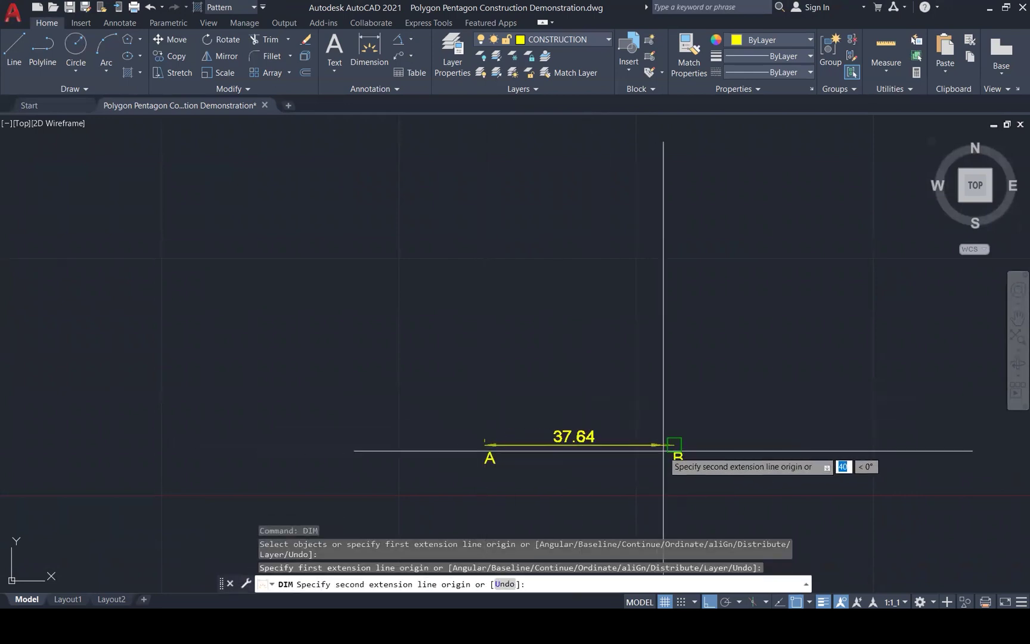
left_click(674, 444)
left_click(655, 489)
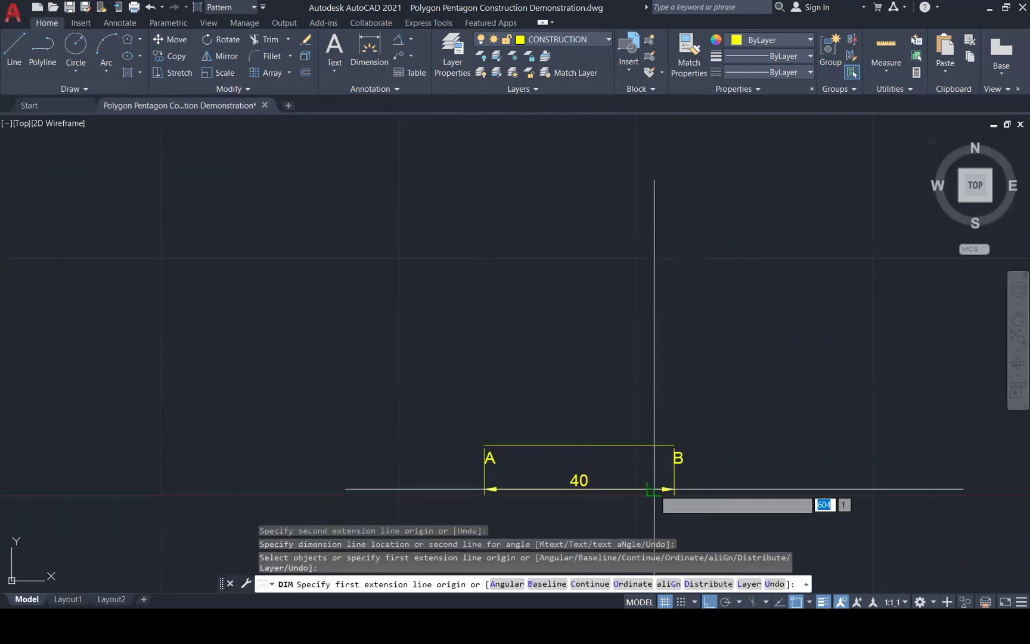
key("Escape")
key("Escape")
key("Escape")
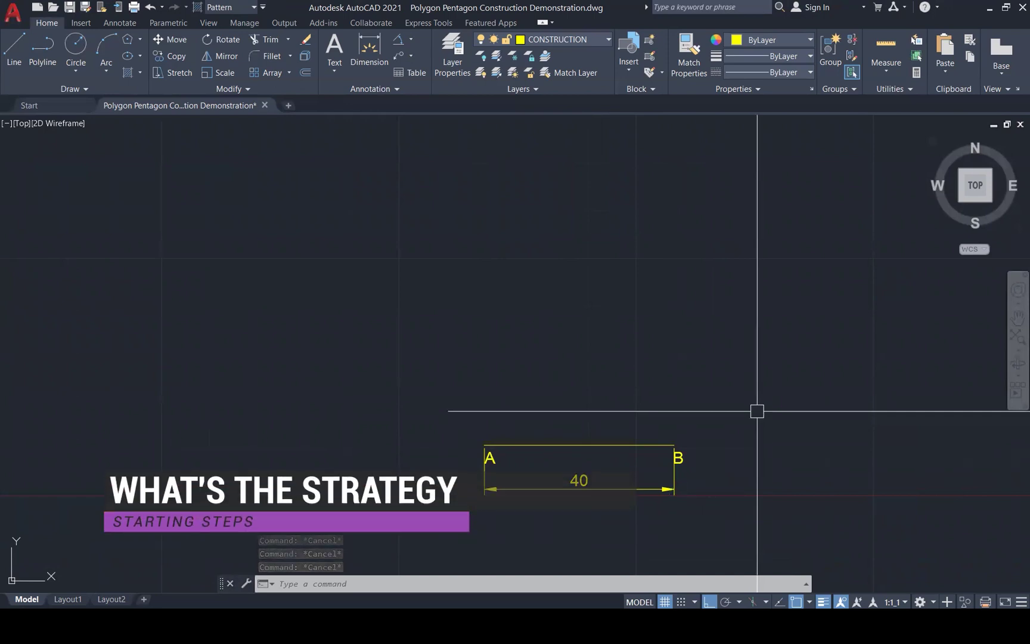
Draw a long construction line from point A upwards to the right at 45°
type("l")
key("Return")
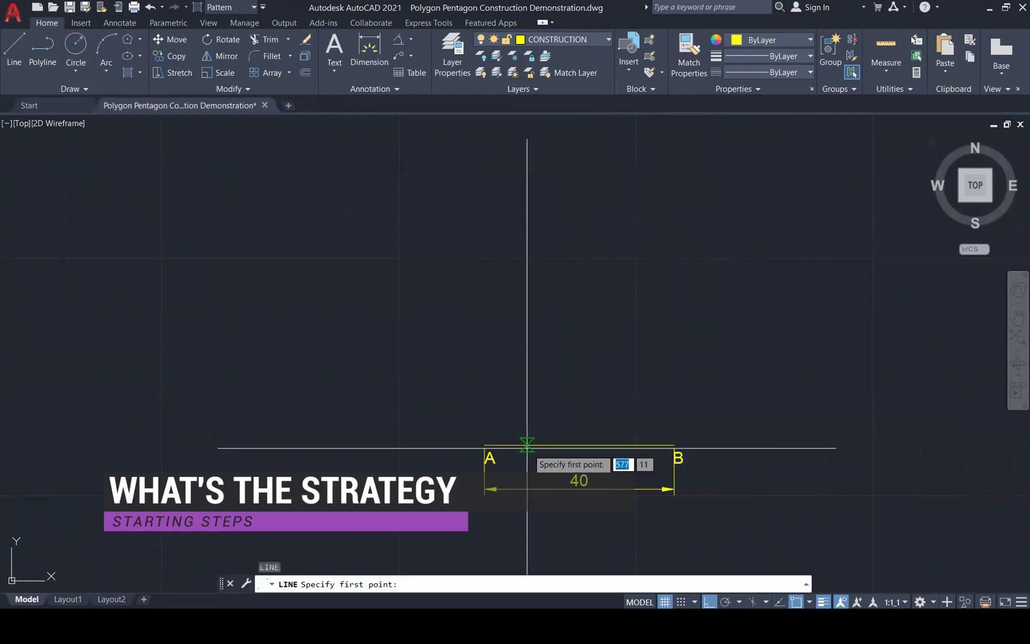
left_click(485, 444)
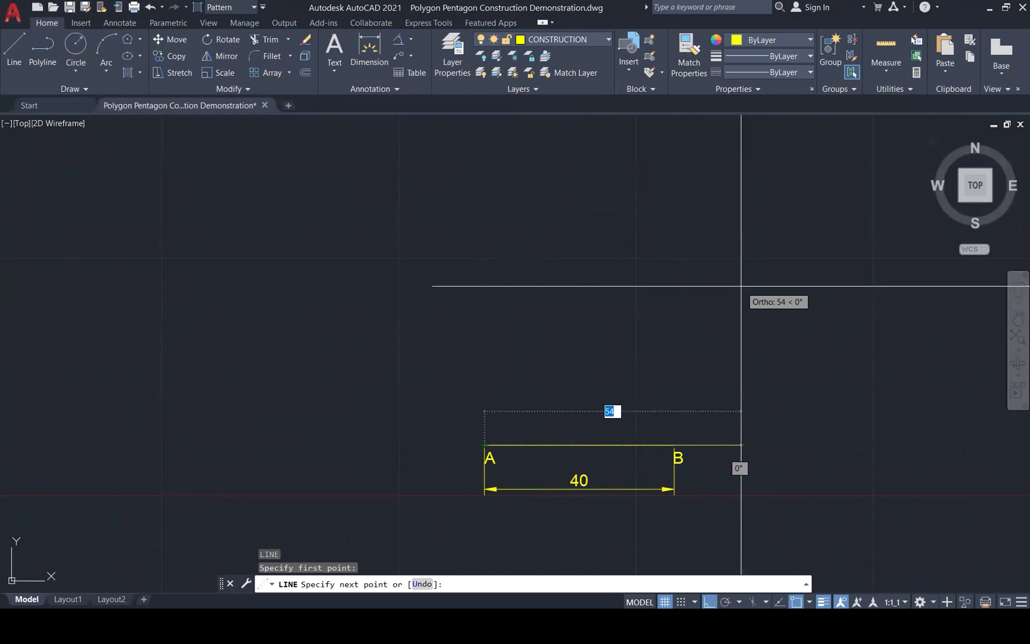
type("<45")
key("Return")
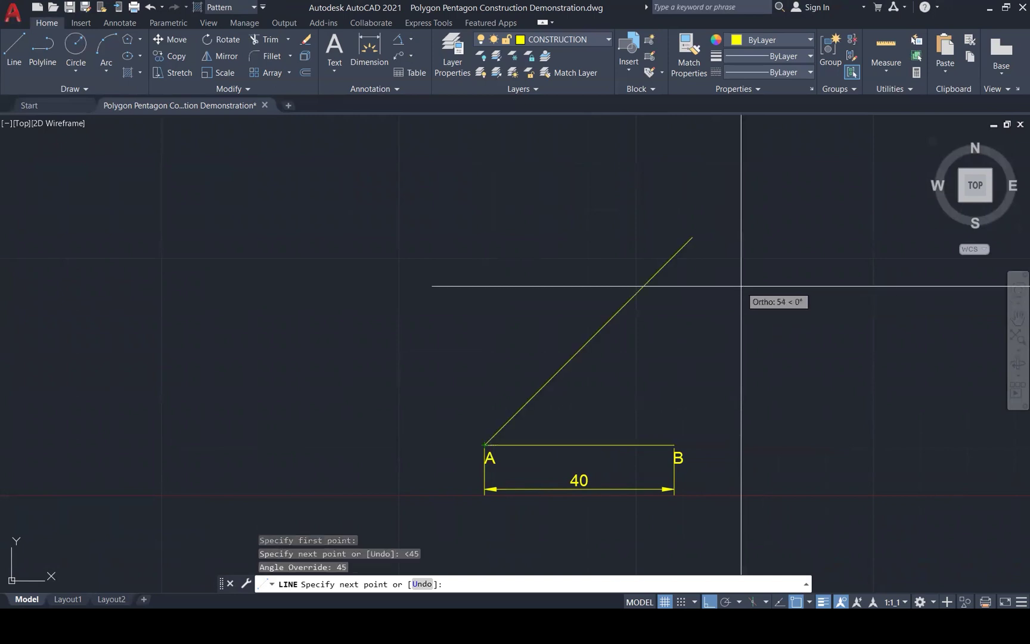
left_click(844, 238)
key("Escape")
key("Escape")
key("Escape")
Draw a construction line from point B upwards to the right at 60°
key("space")
left_click(673, 444)
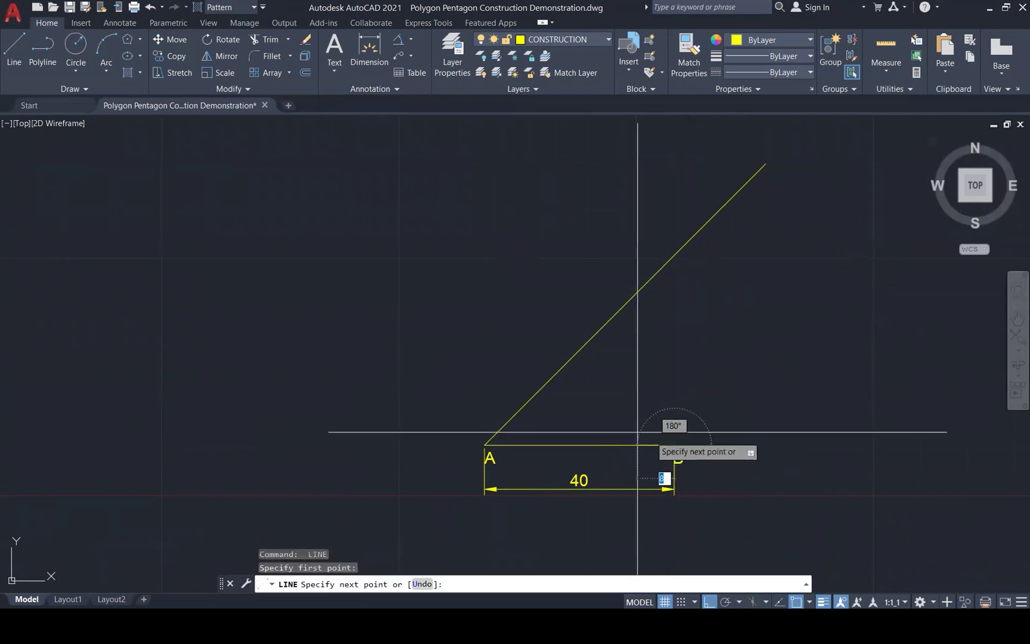
type("<60")
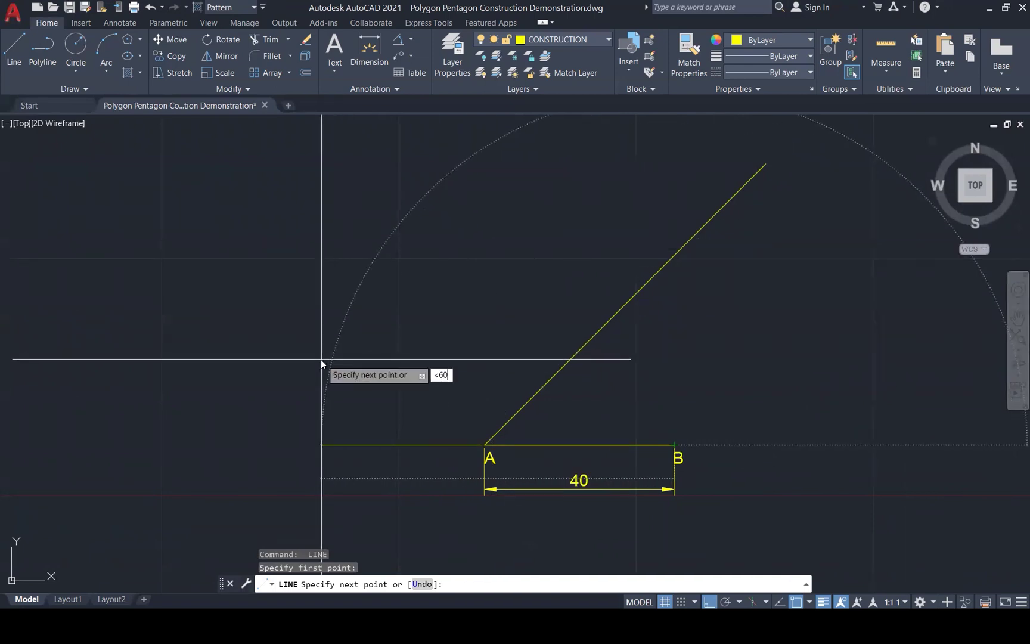
key("Return")
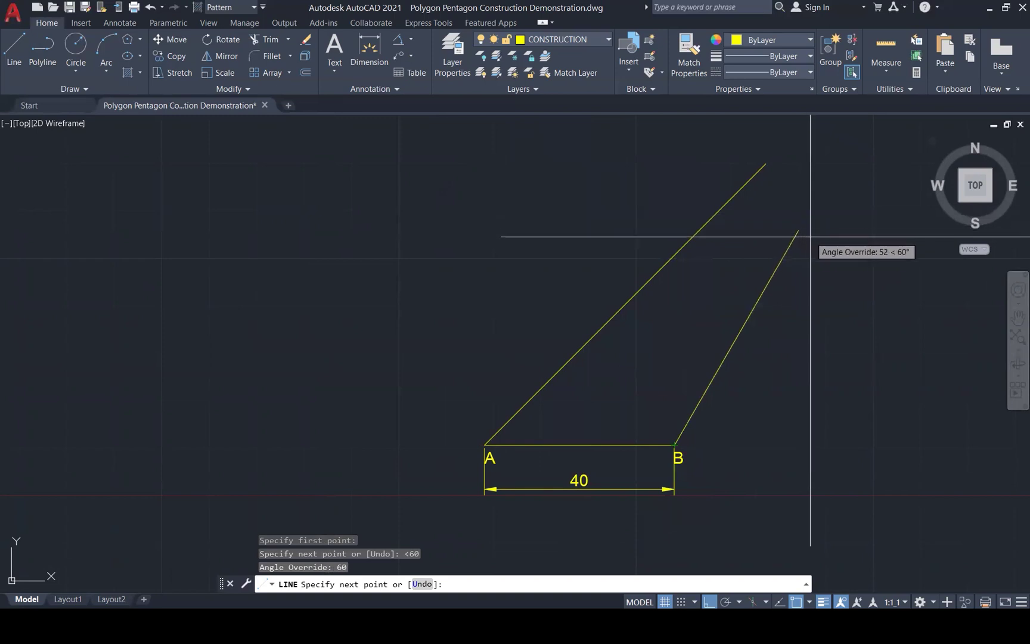
left_click(810, 209)
key("Escape")
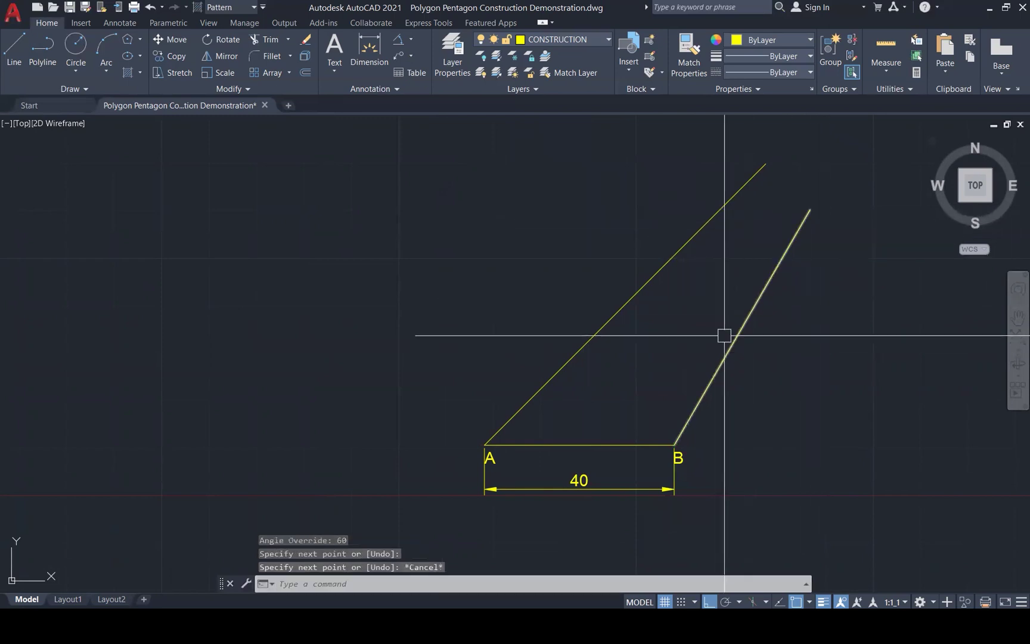
key("Escape")
Mirror the 60° line about a vertical axis through point B and erase the source line
type("MI")
key("Return")
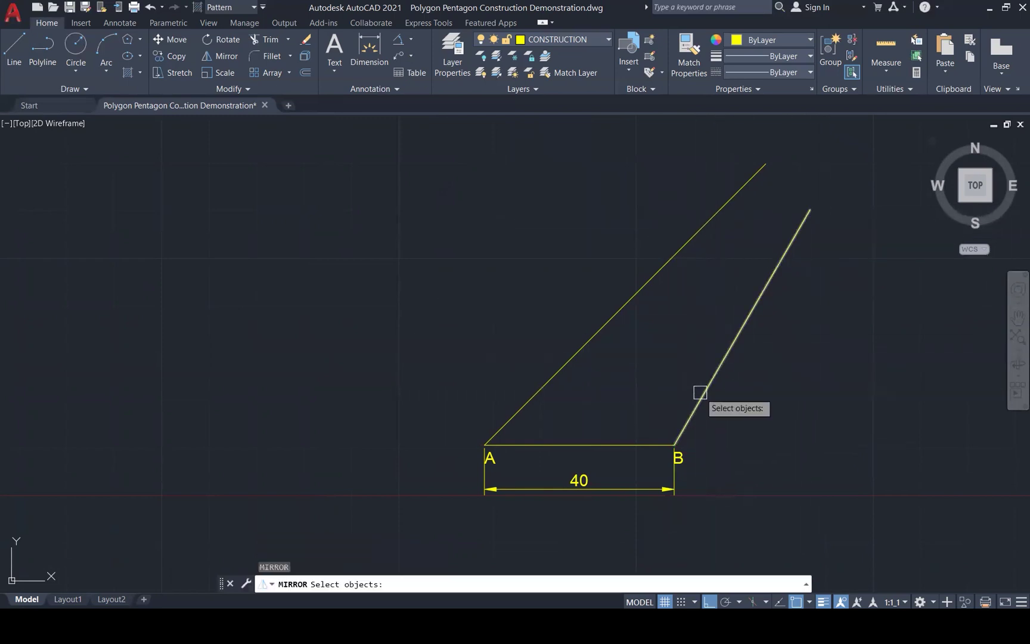
left_click(701, 395)
key("Return")
left_click(674, 445)
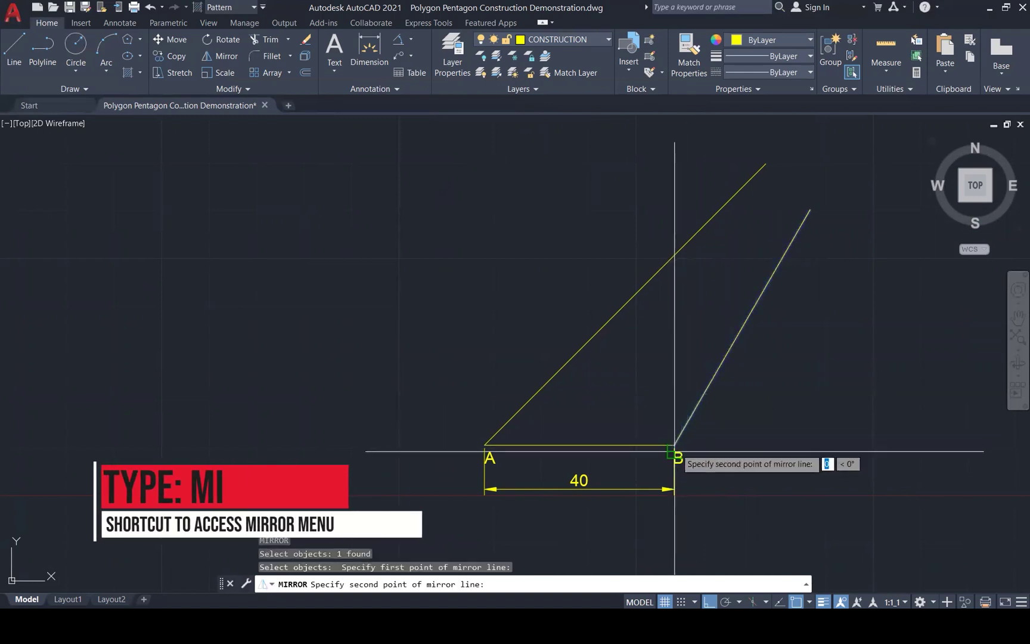
left_click(699, 271)
type("Y")
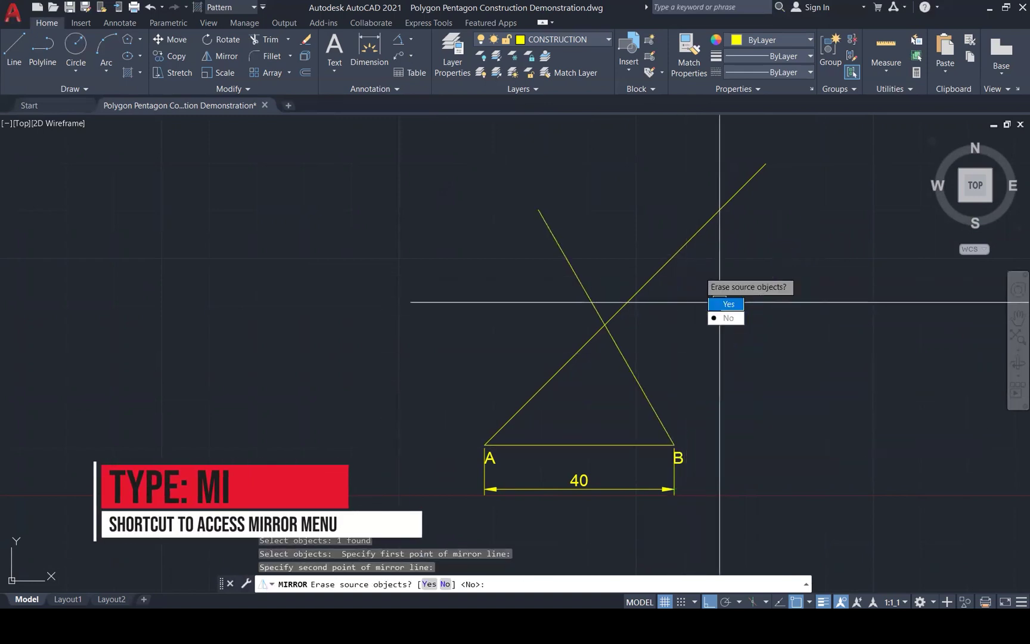
key("Return")
key("Escape")
key("Escape")
key("Escape")
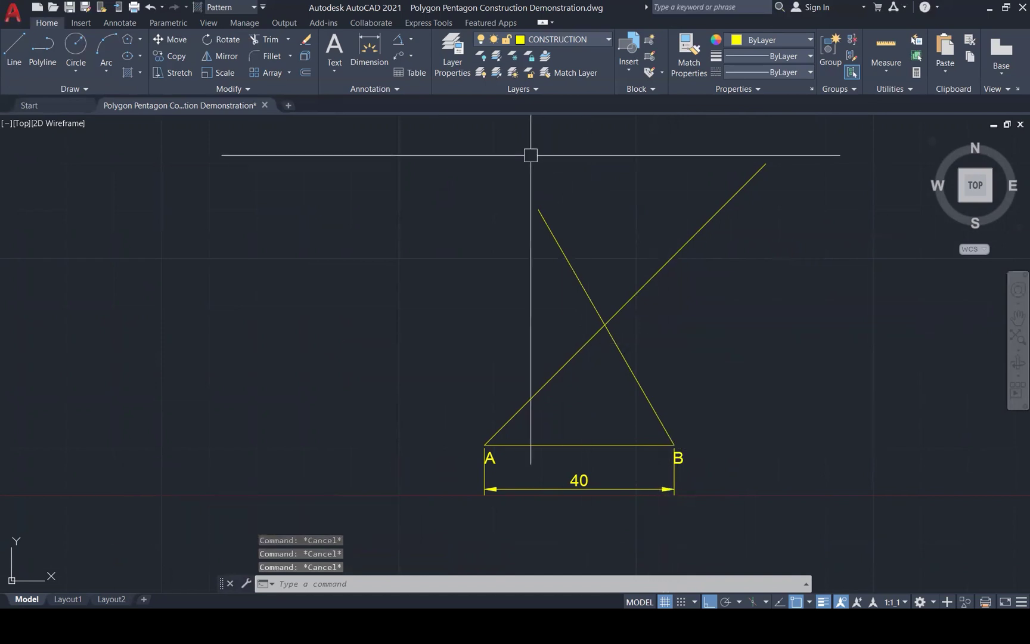
Add an angular dimension at A between the slanted line and AB, placed inside the triangle
left_click(411, 38)
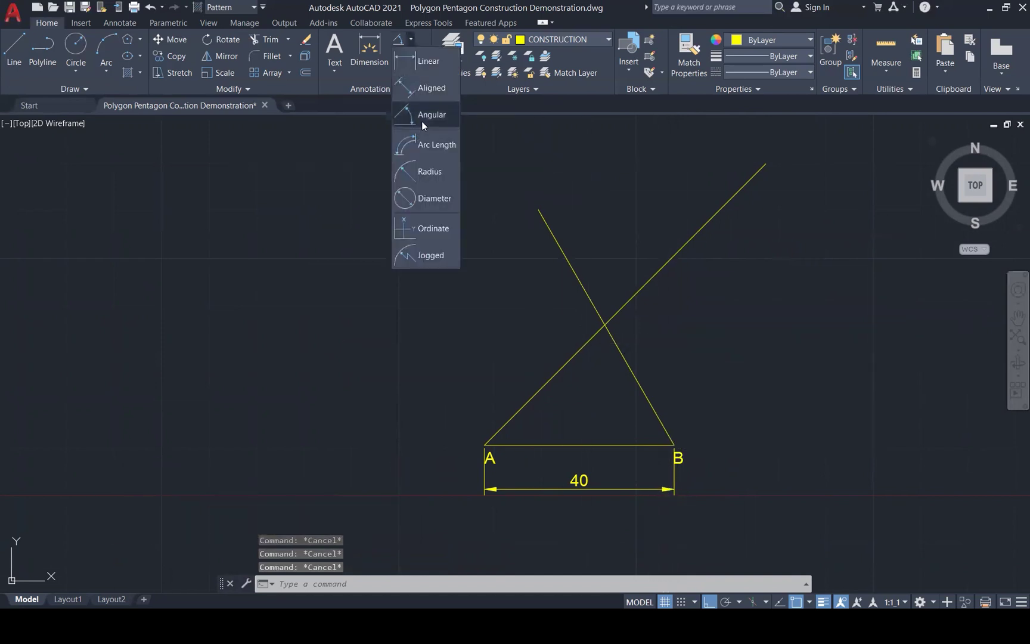
left_click(421, 120)
left_click(494, 434)
left_click(517, 444)
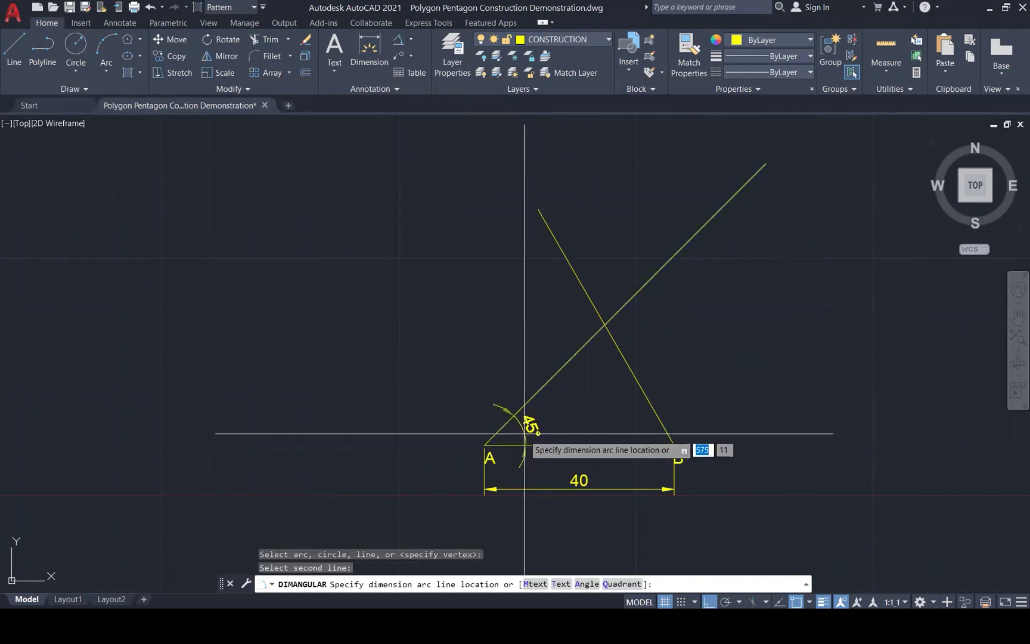
scroll(531, 425, "up", 4)
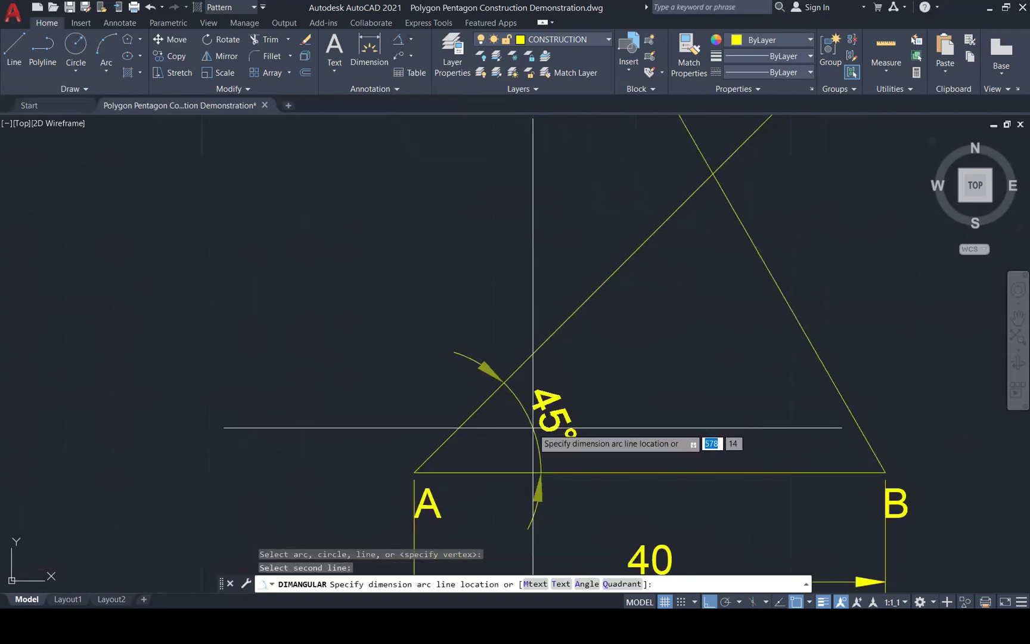
left_click(584, 445)
Add an angular dimension at B between the slanted line and AB, placed inside the triangle
key("Return")
left_click(848, 409)
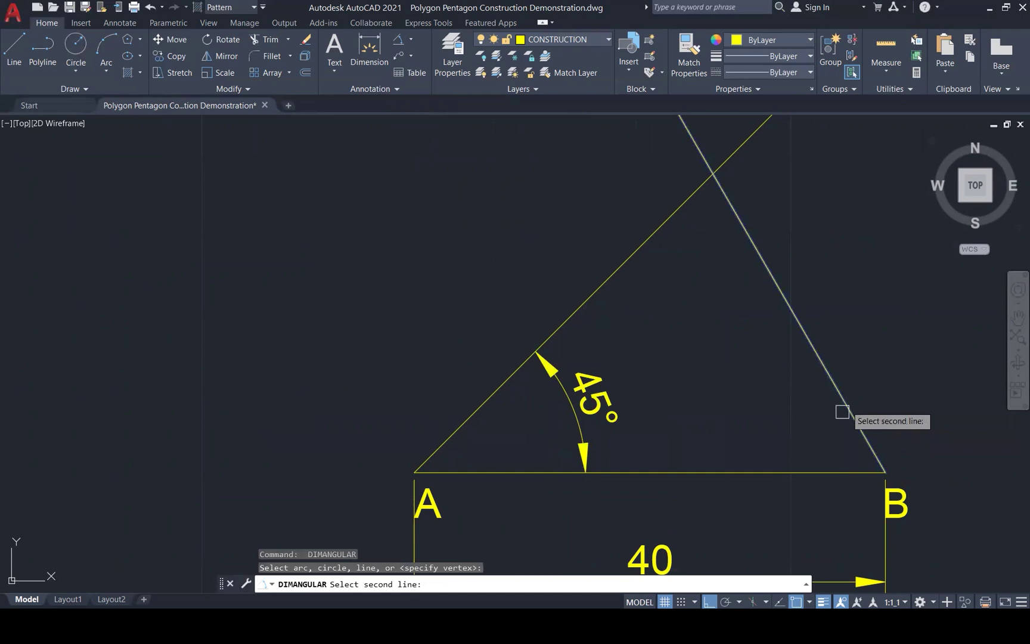
left_click(813, 474)
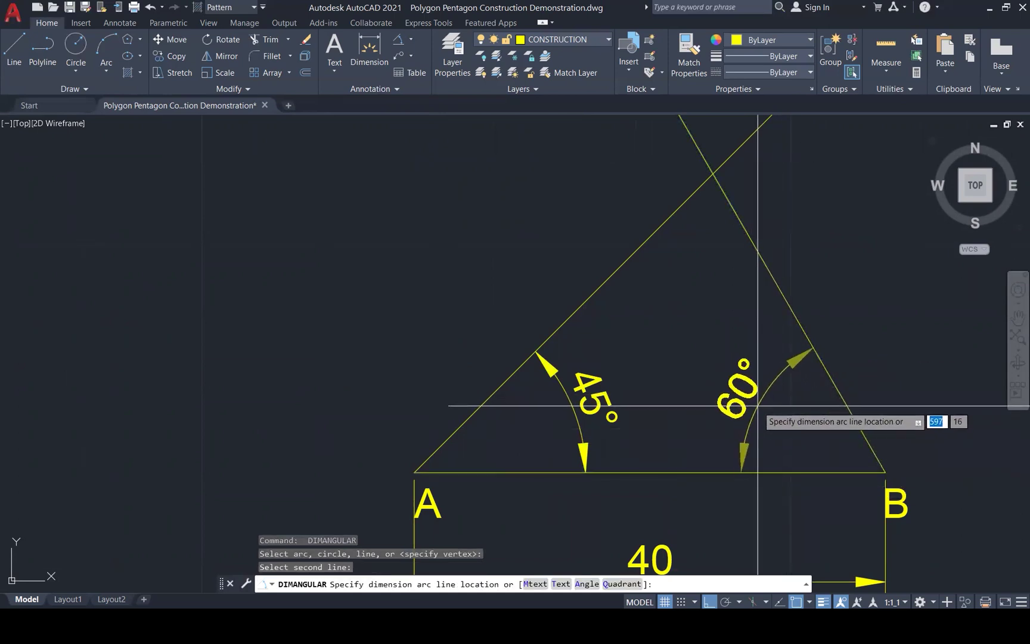
left_click(740, 410)
scroll(664, 437, "down", 5)
key("Escape")
key("Escape")
key("Escape")
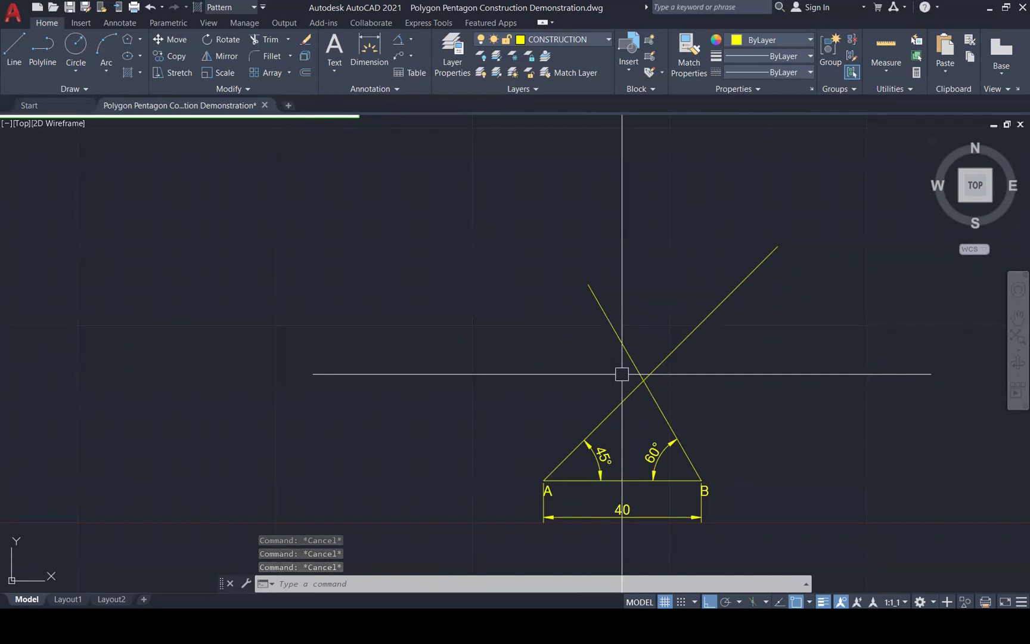
Draw a vertical line about 76 mm long upwards from the midpoint of AB
left_click(622, 480)
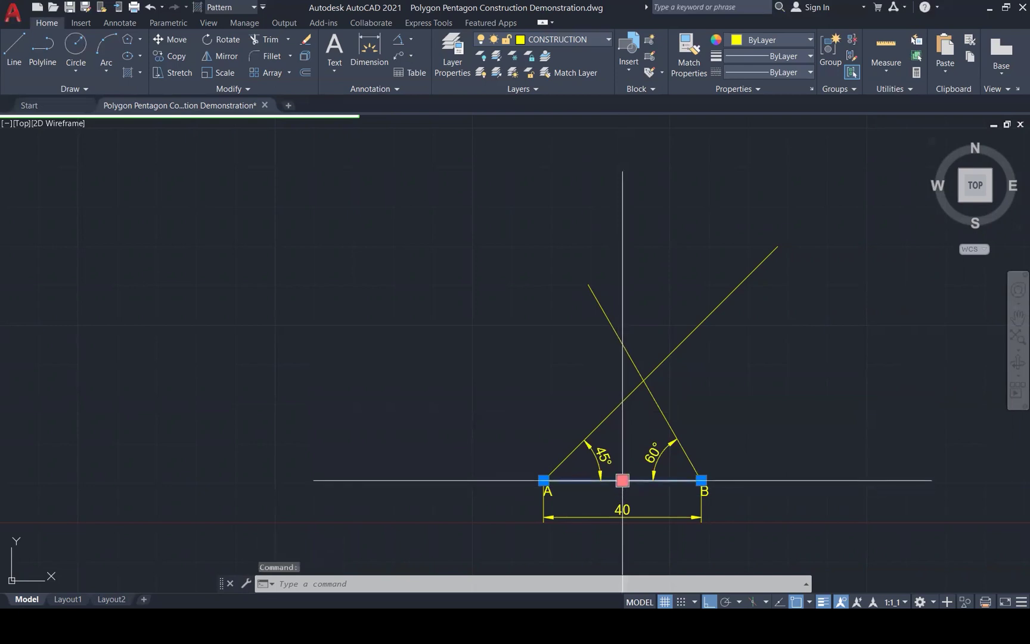
key("Escape")
key("Escape")
type("l")
key("Return")
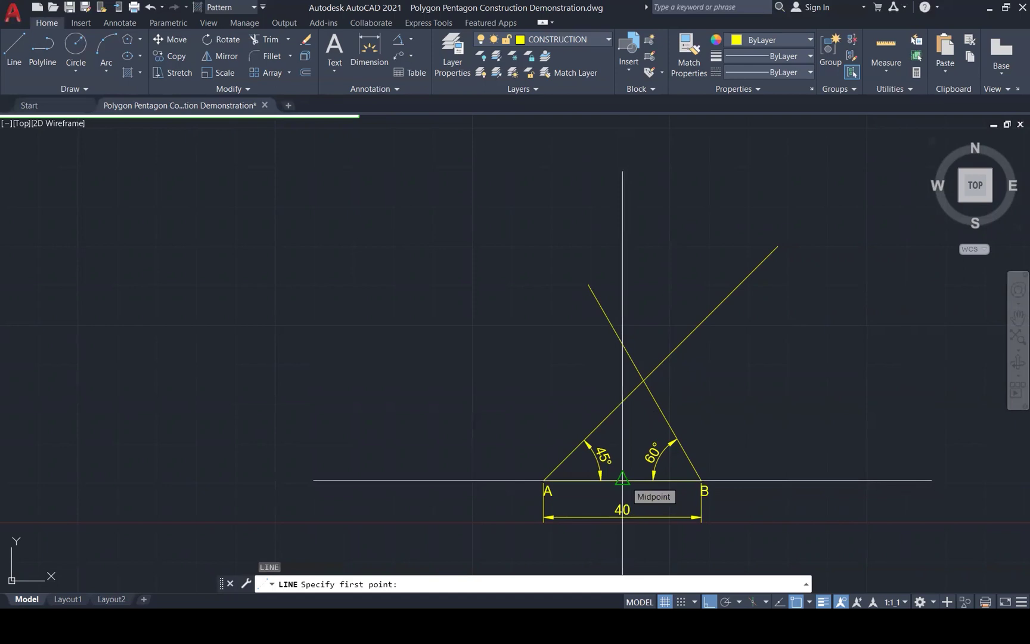
left_click(622, 479)
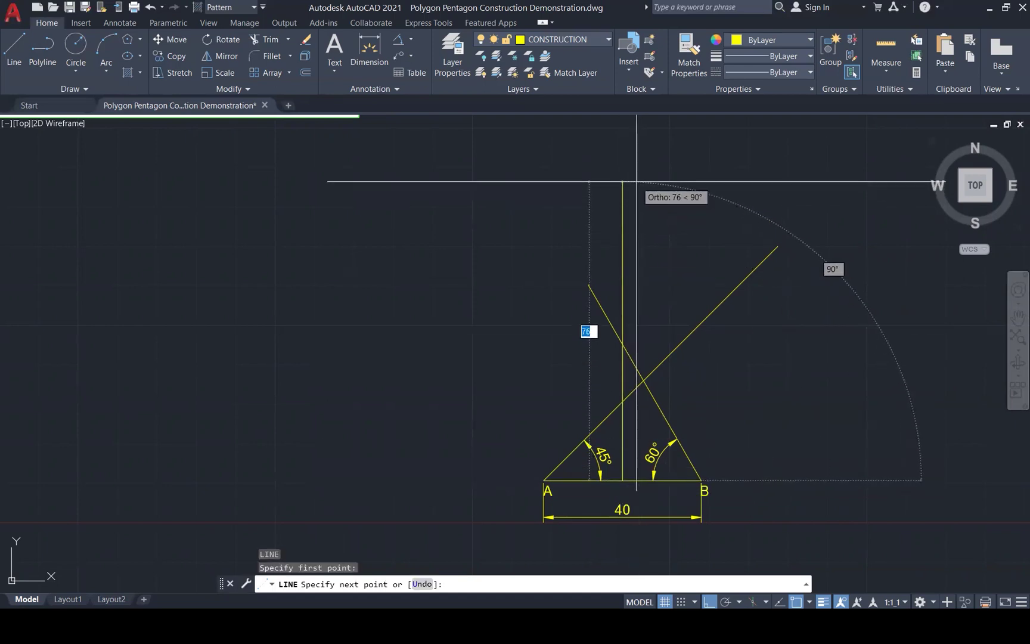
type("4")
key("Escape")
key("Escape")
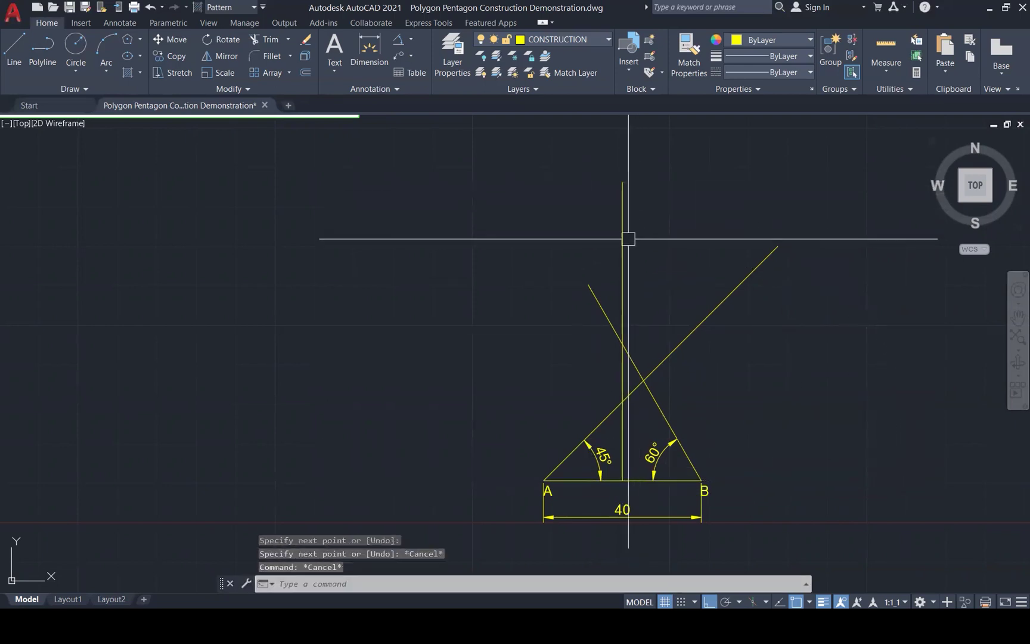
Stretch the vertical line's lower end to below the 40 mm dimension and move the line to the CENTER LINE layer
left_click(623, 268)
left_click(622, 480)
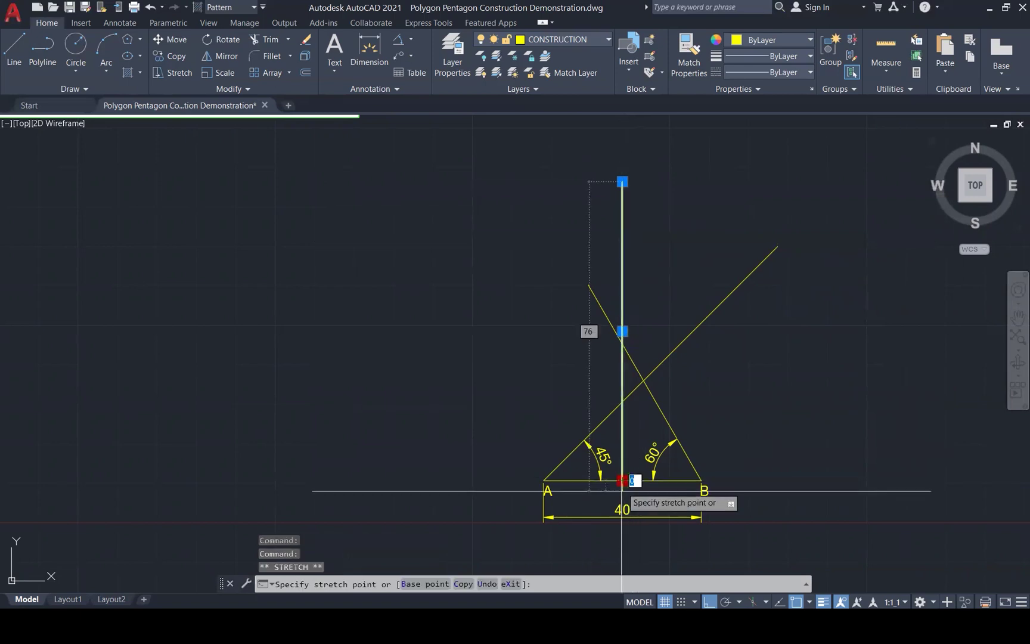
left_click(635, 561)
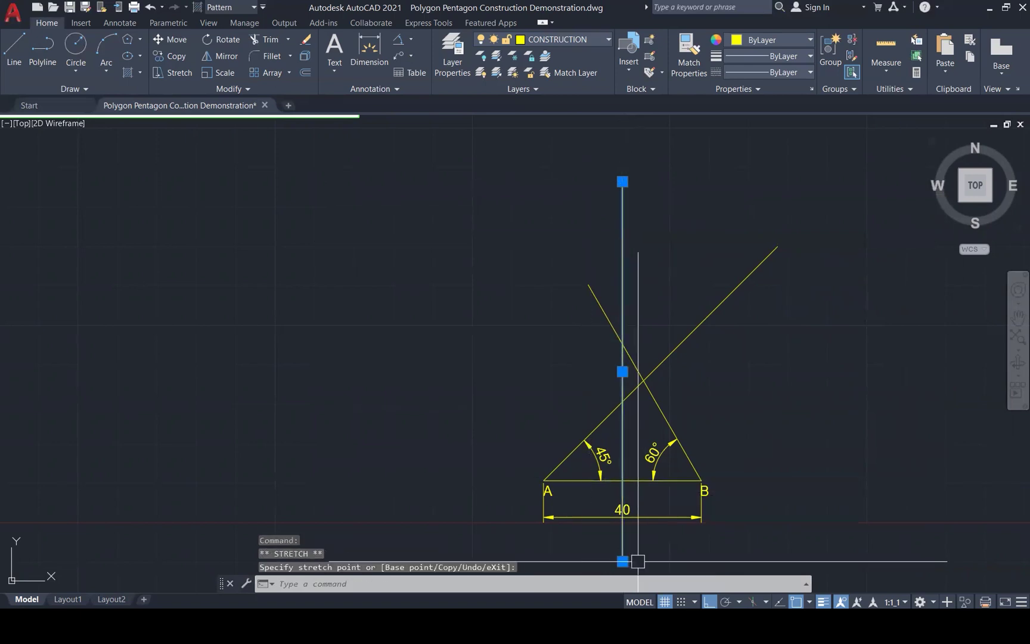
left_click(592, 39)
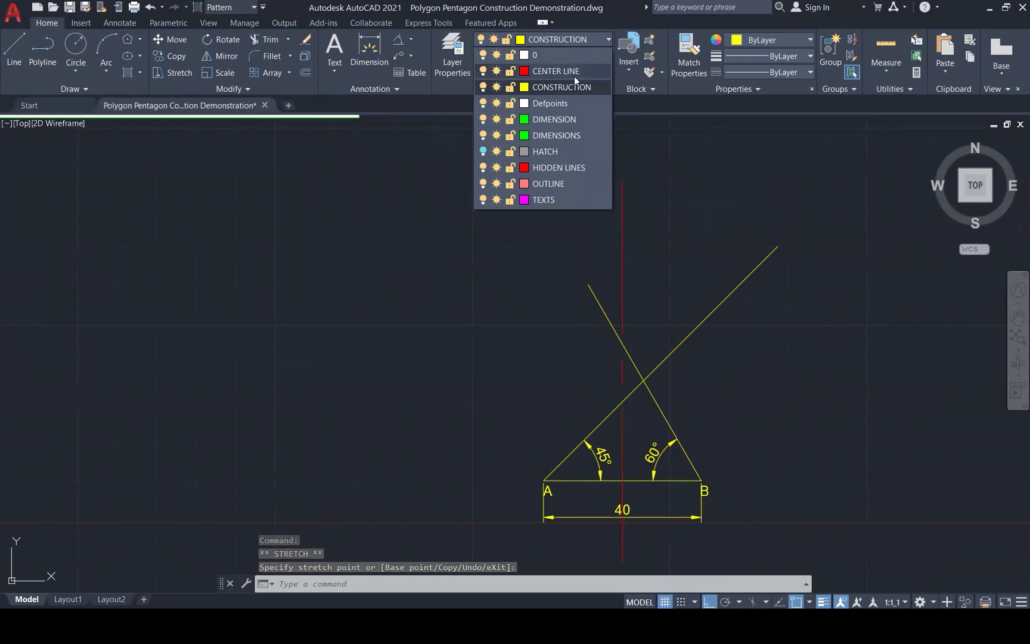
left_click(572, 73)
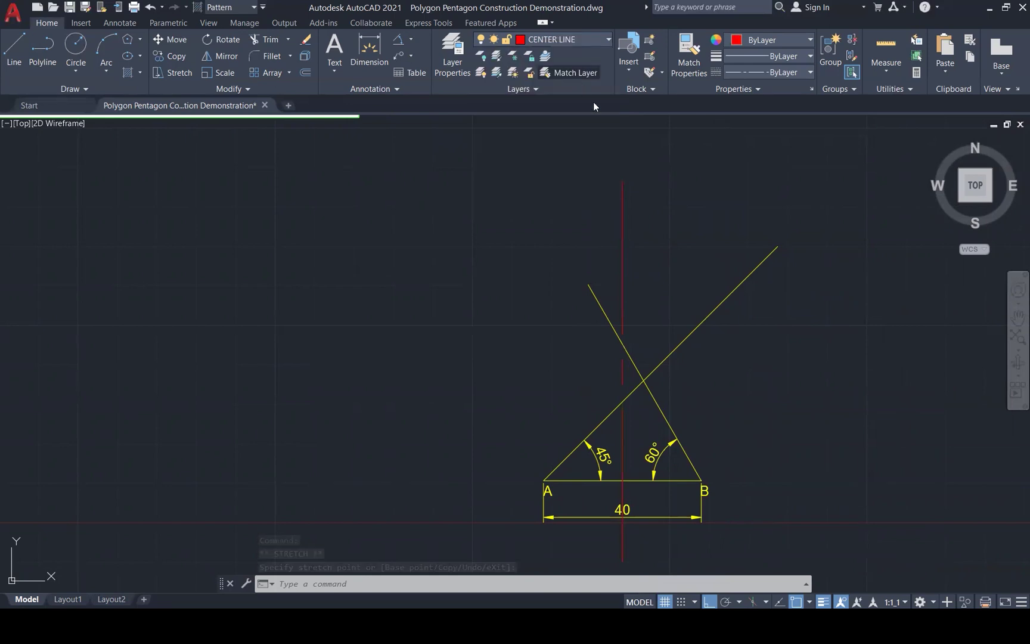
key("Escape")
key("Escape")
key("Escape")
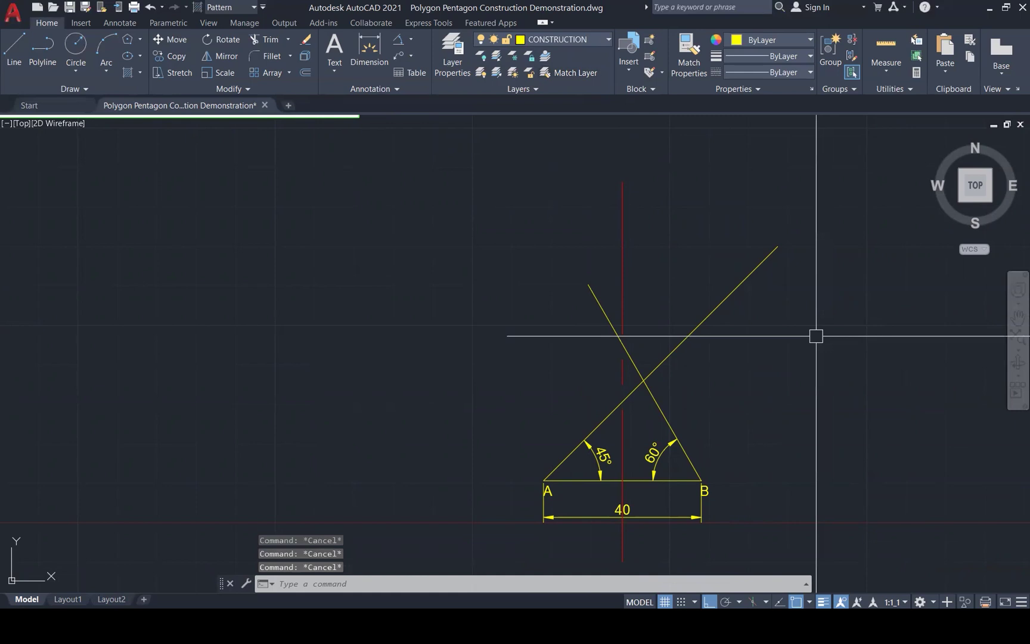
left_click(626, 448)
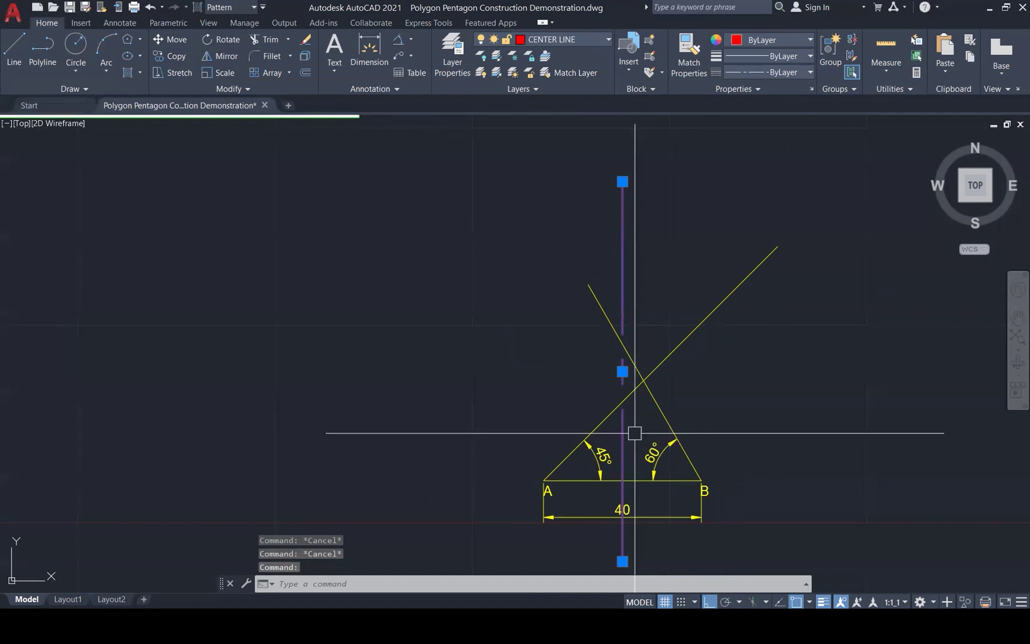
left_click(595, 427)
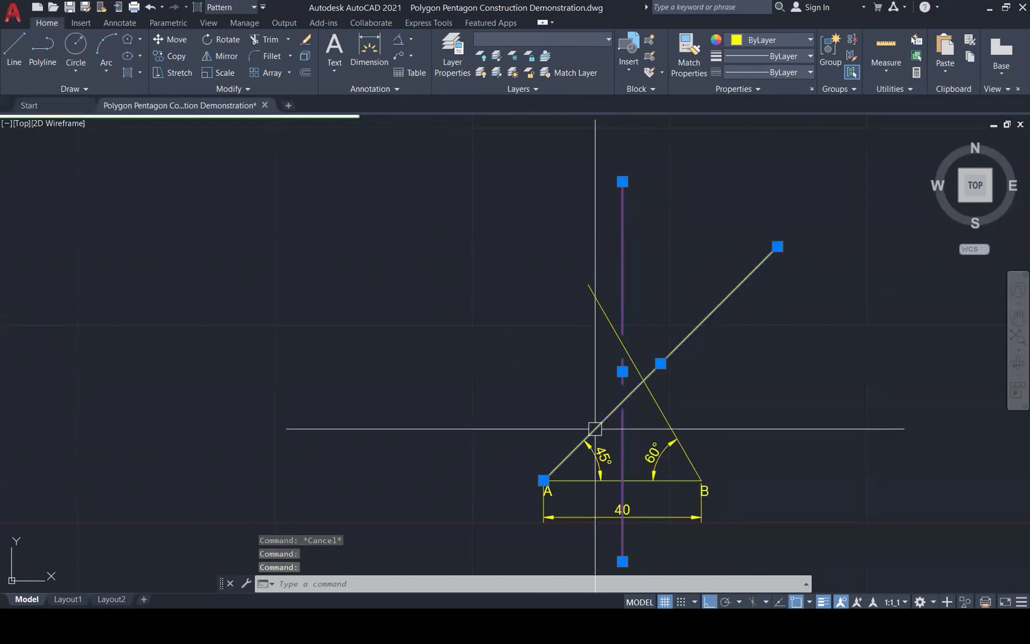
left_click(661, 410)
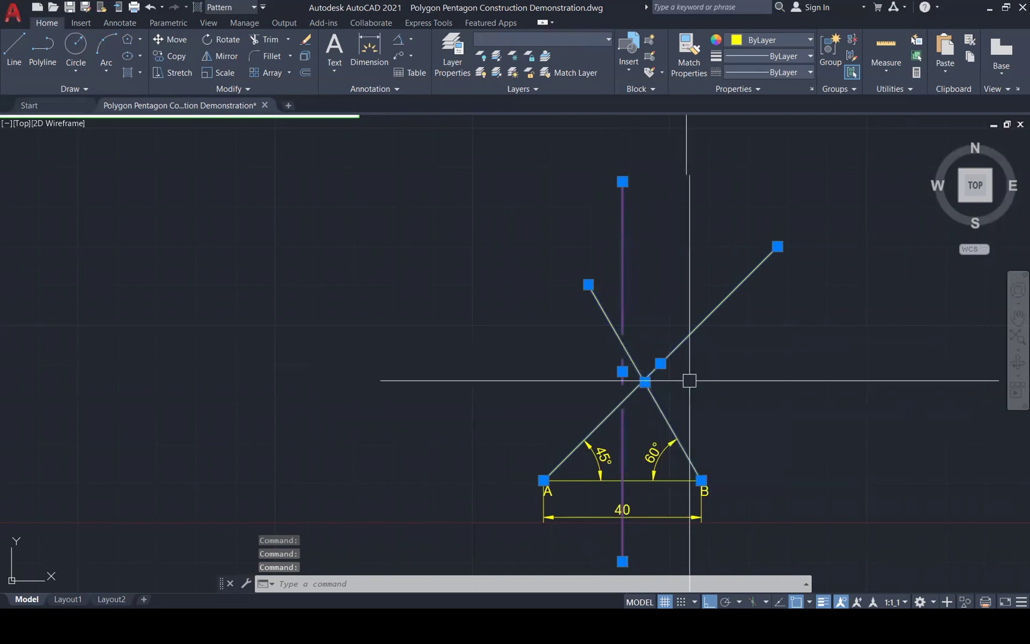
key("Escape")
key("Escape")
key("Escape")
Place points where the vertical center line crosses the 45° line and the 60° line
type("point")
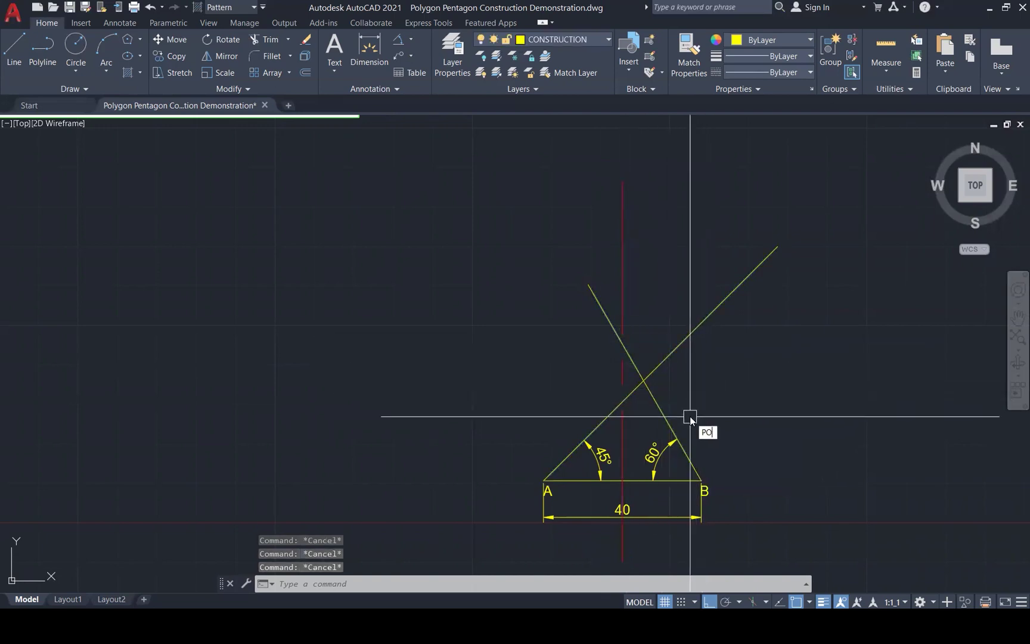
key("Return")
left_click(621, 410)
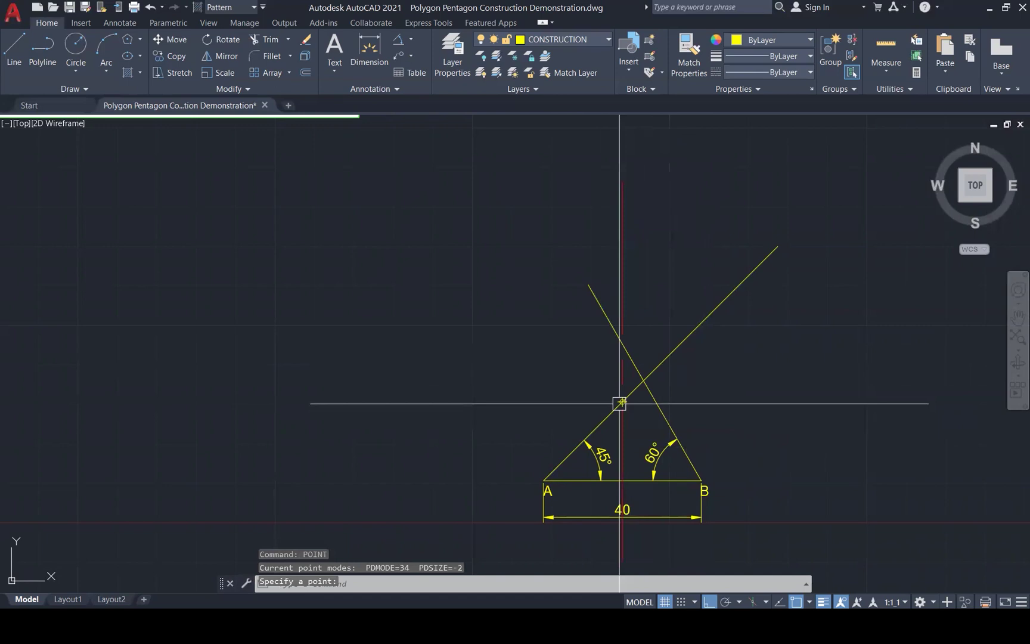
key("Return")
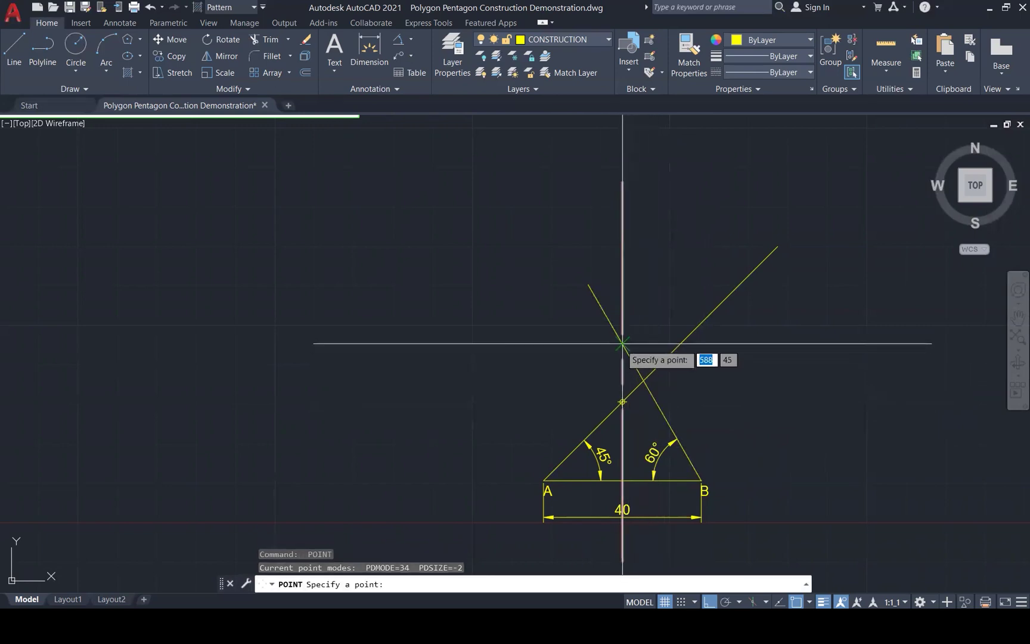
left_click(622, 345)
key("Escape")
key("Escape")
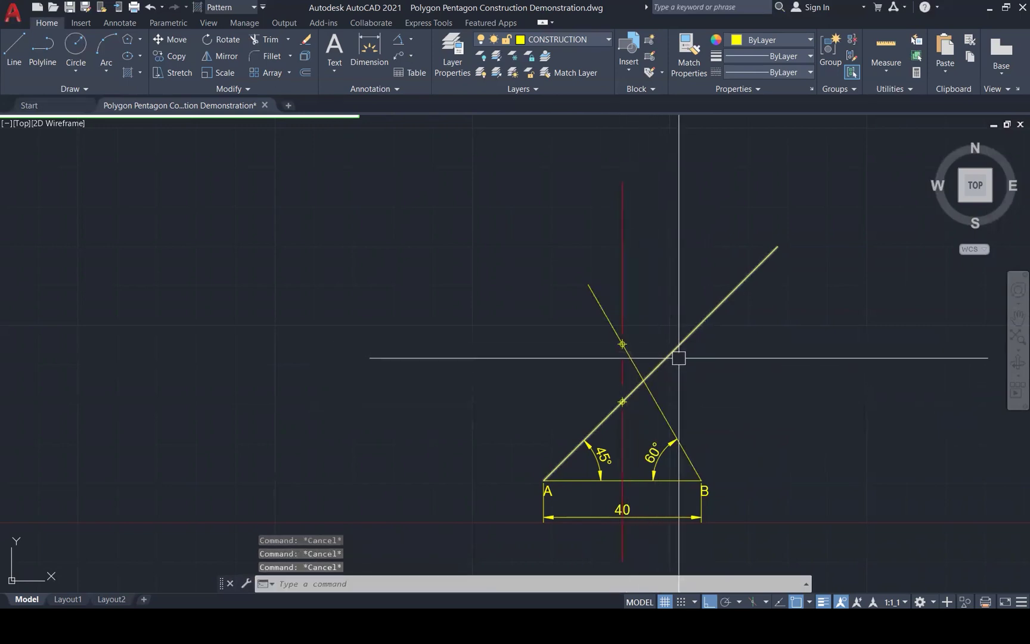
Draw a short horizontal leader line to the left from the point on the 45° line
type("line")
key("Return")
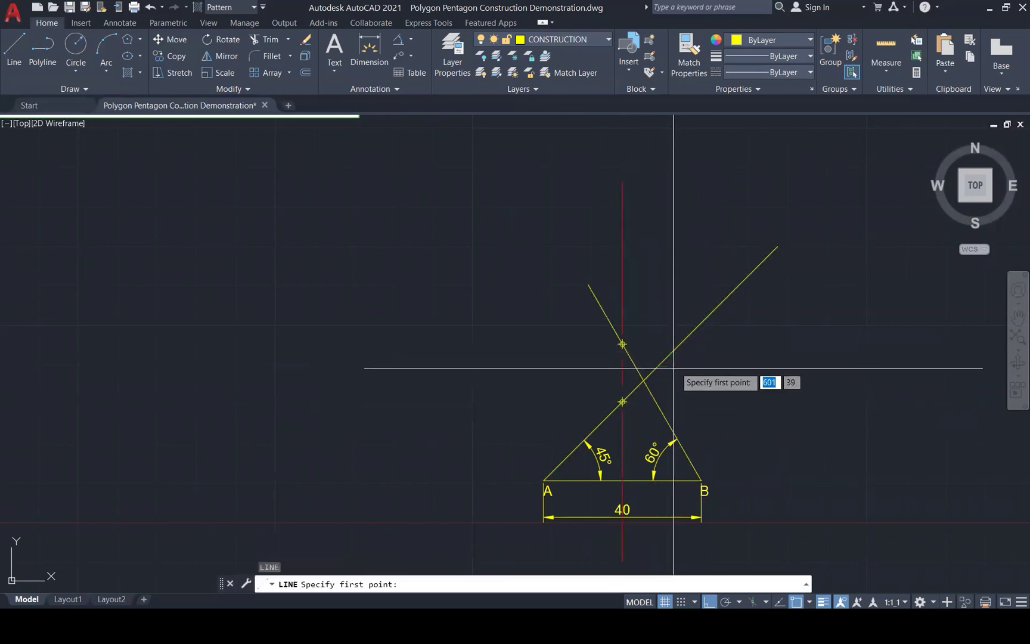
left_click(622, 402)
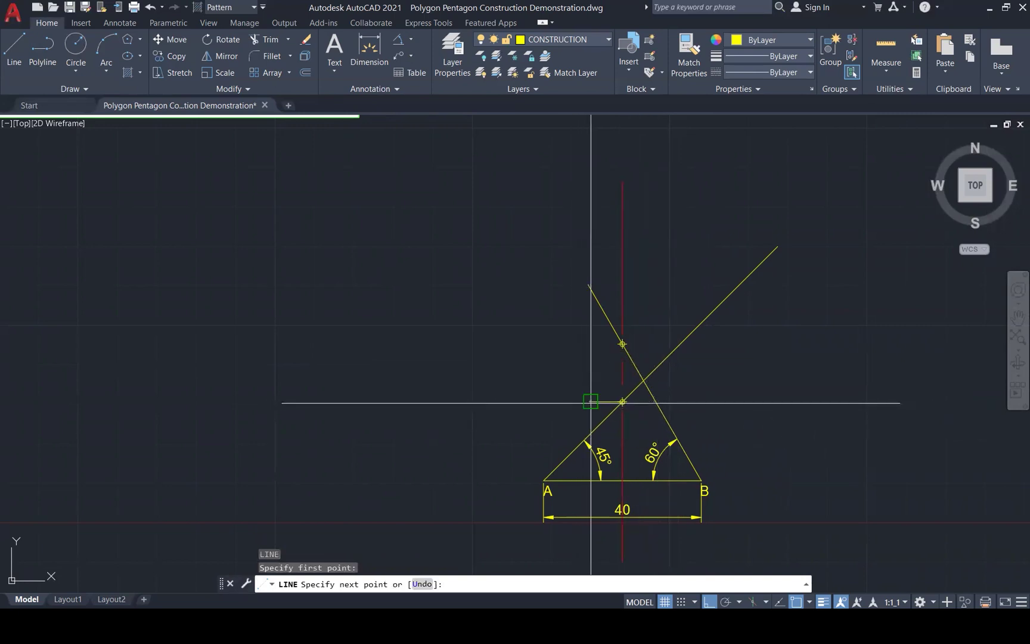
key("Escape")
key("Escape")
Add the multiline text label "4" just beyond the left end of the short leader line
type("mt")
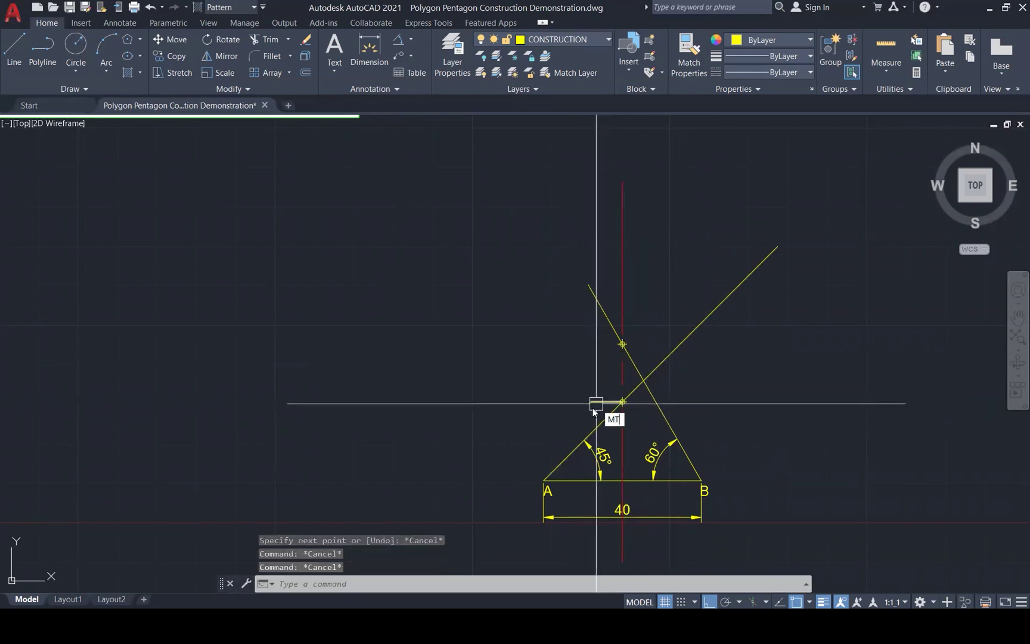
key("Return")
left_click(591, 401)
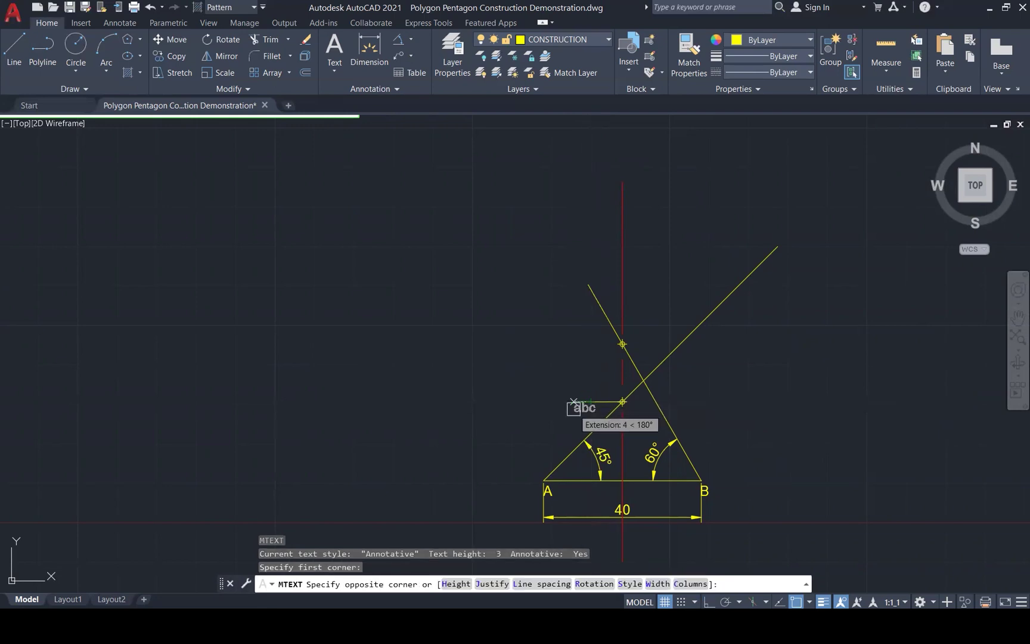
left_click(572, 413)
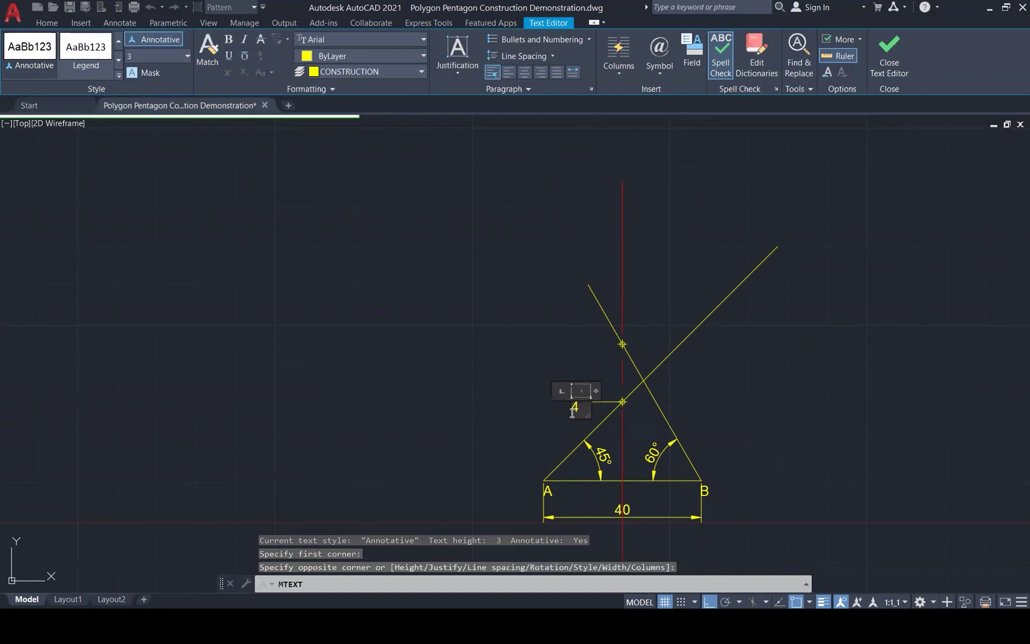
left_click(762, 380)
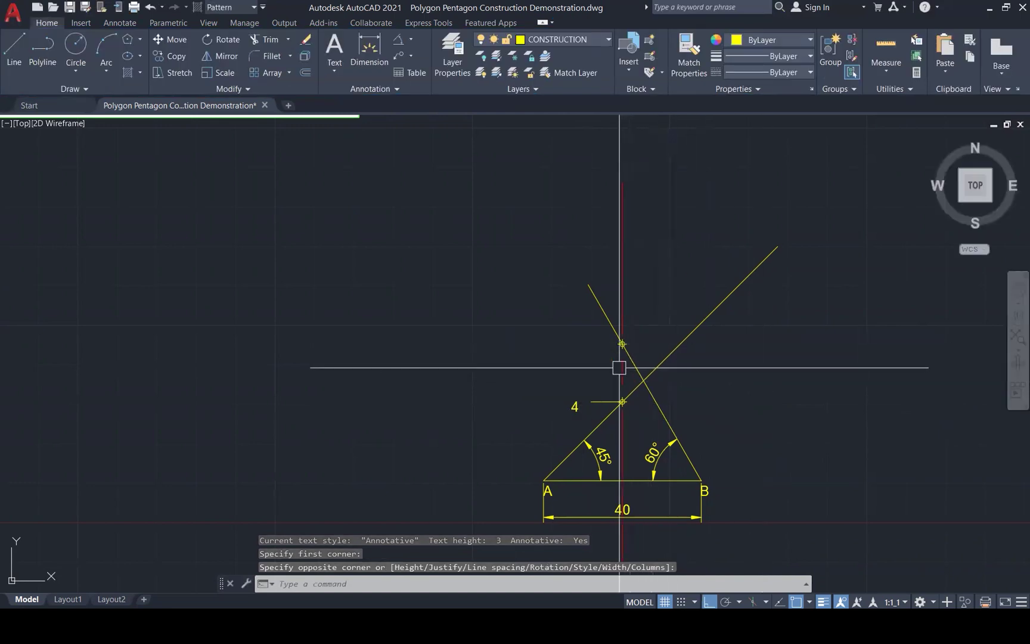
Copy the leader line and its label from the lower point to the upper point on the center line
scroll(602, 396, "up", 3)
key("Escape")
left_click(600, 406)
left_click(553, 414)
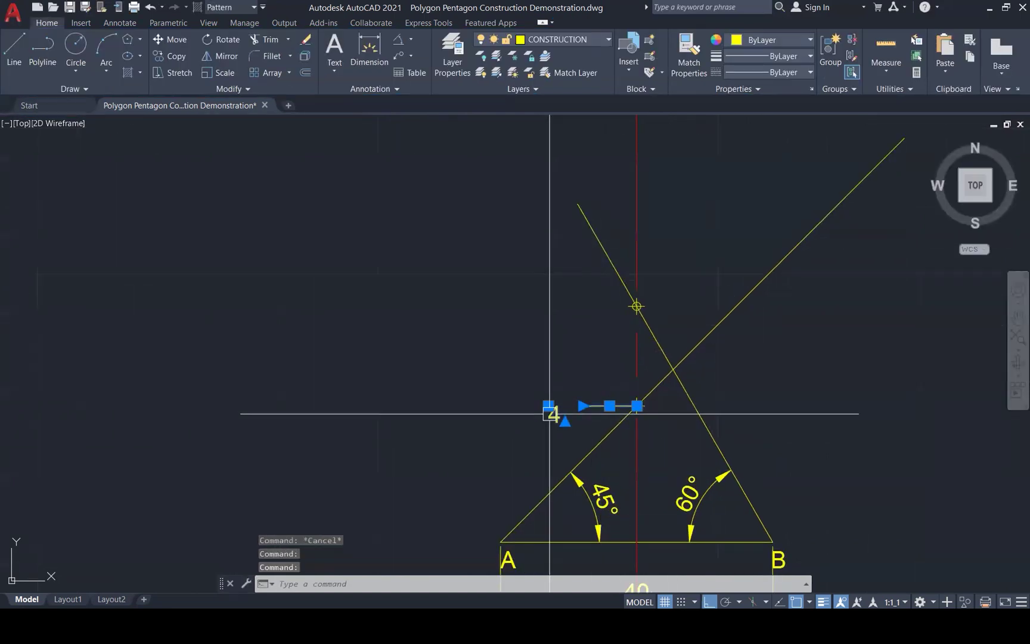
type("co")
key("Return")
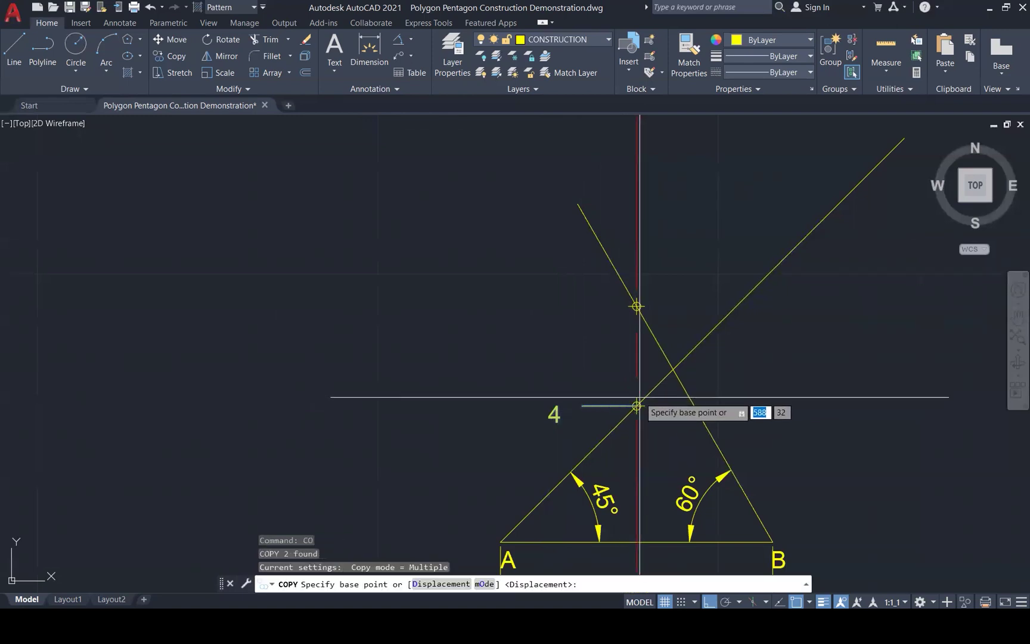
left_click(636, 405)
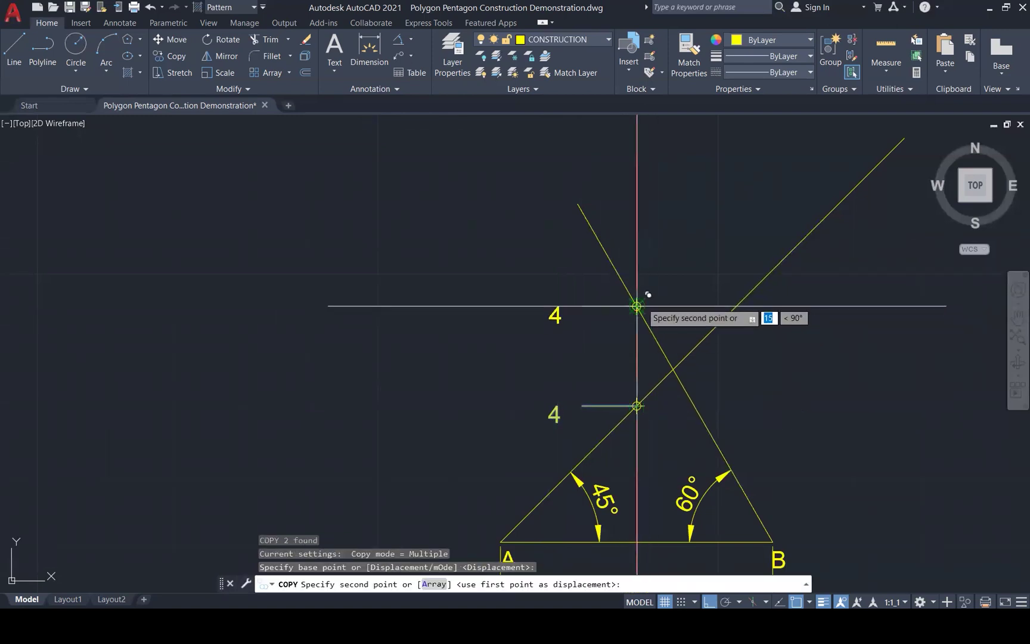
left_click(636, 306)
key("Escape")
Change the copied label at the upper point to "6"
double_click(554, 315)
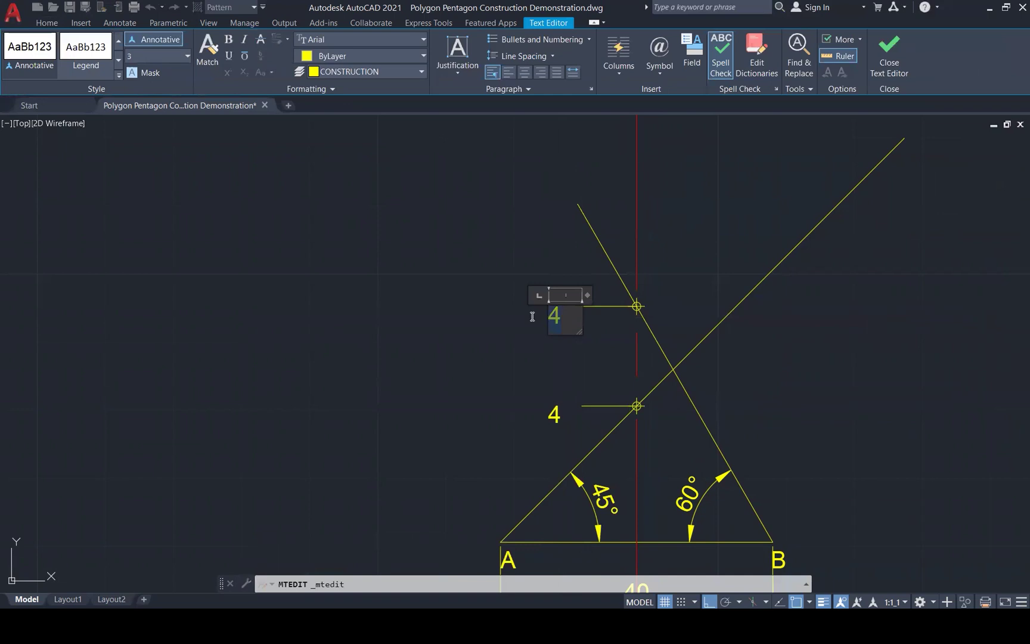
type("6")
left_click(774, 322)
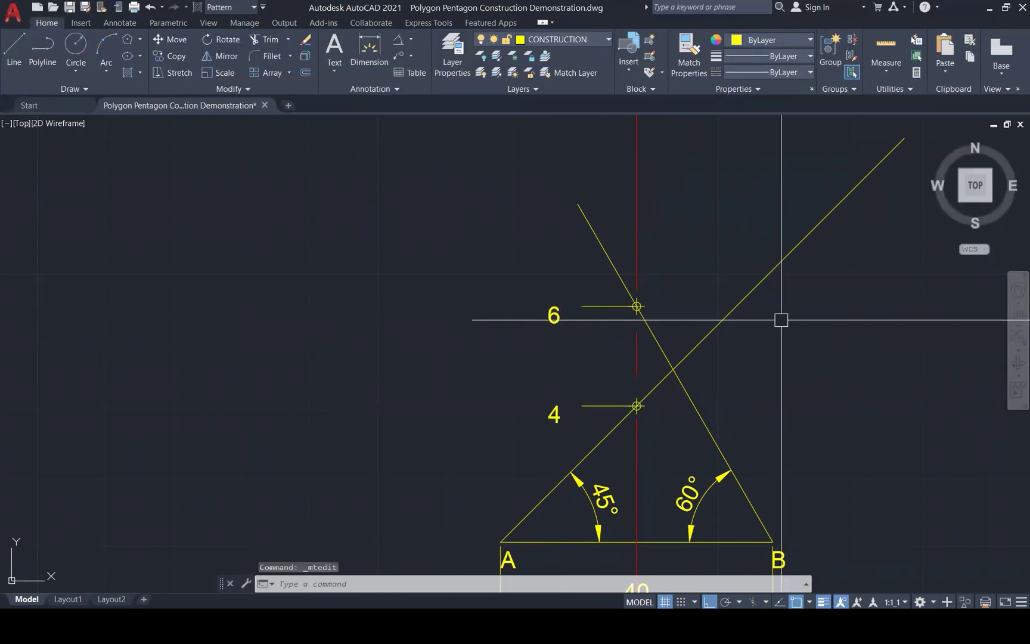
scroll(782, 327, "down", 1)
key("Escape")
key("Escape")
key("Escape")
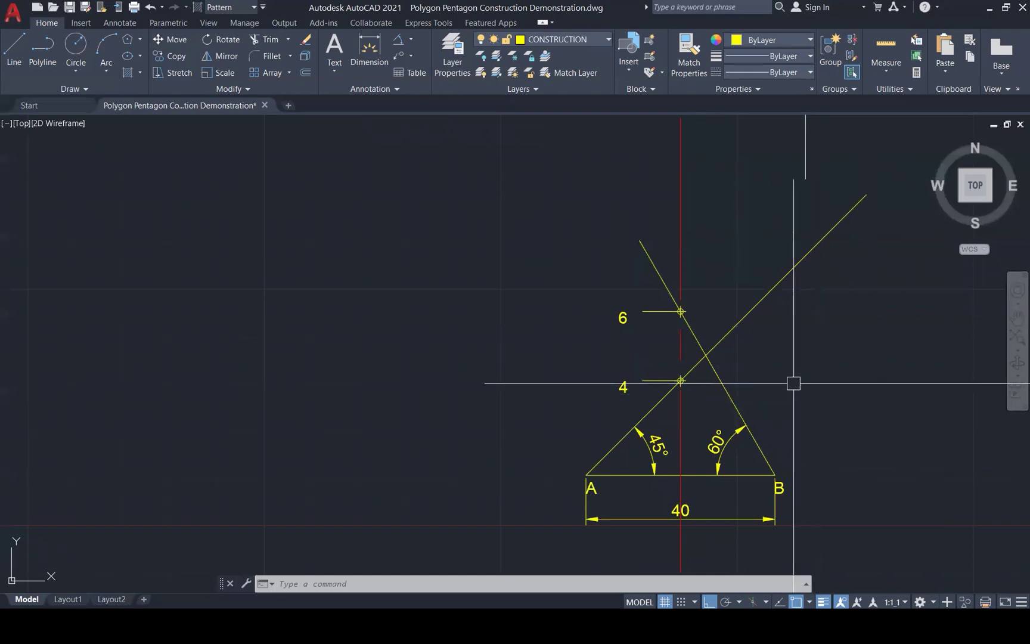
Draw a vertical line along the center line joining points 6 and 4
key("Escape")
key("Escape")
key("Escape")
type("l")
key("Return")
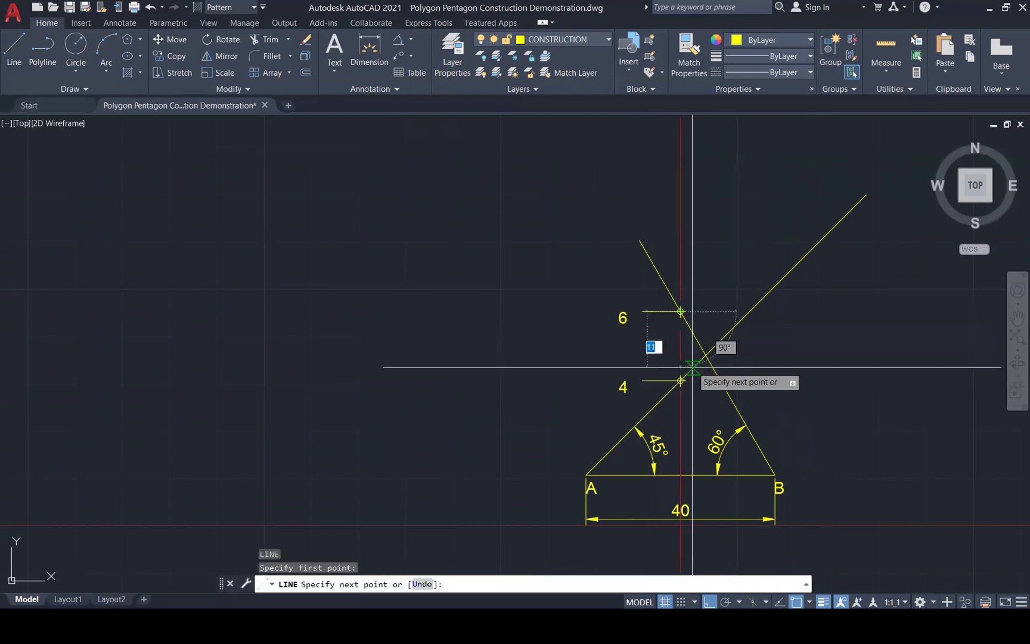
left_click(680, 380)
key("Escape")
key("Escape")
Draw a horizontal line about 32 mm long to the left from the midpoint between points 4 and 6
left_click(680, 342)
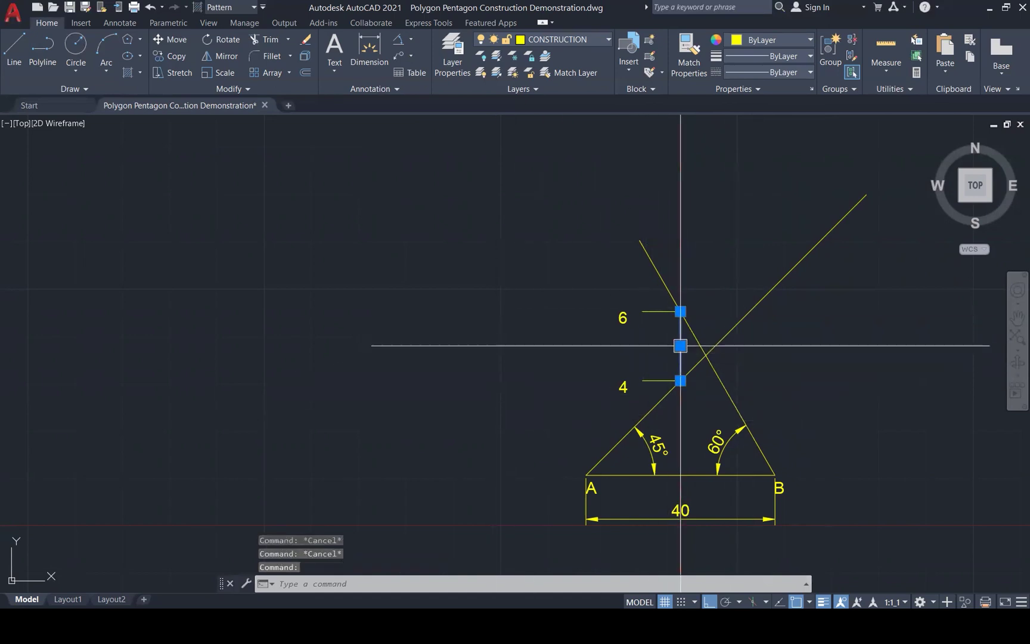
key("Escape")
key("Return")
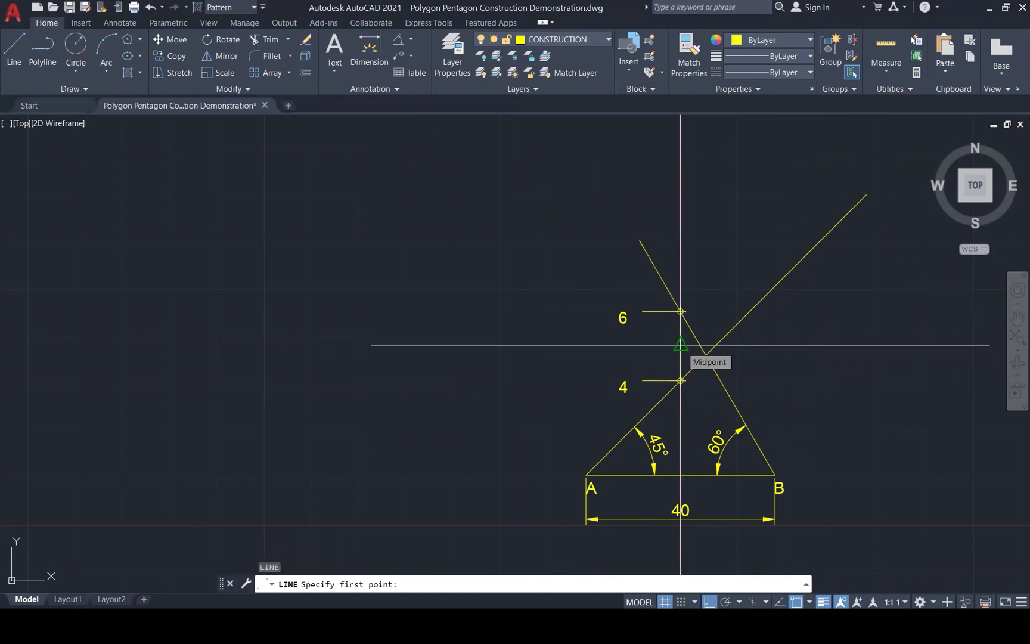
left_click(680, 345)
left_click(528, 374)
key("Escape")
Stretch the horizontal line's inner end through the center line so the line extends on both sides of it
left_click(620, 345)
left_click(680, 345)
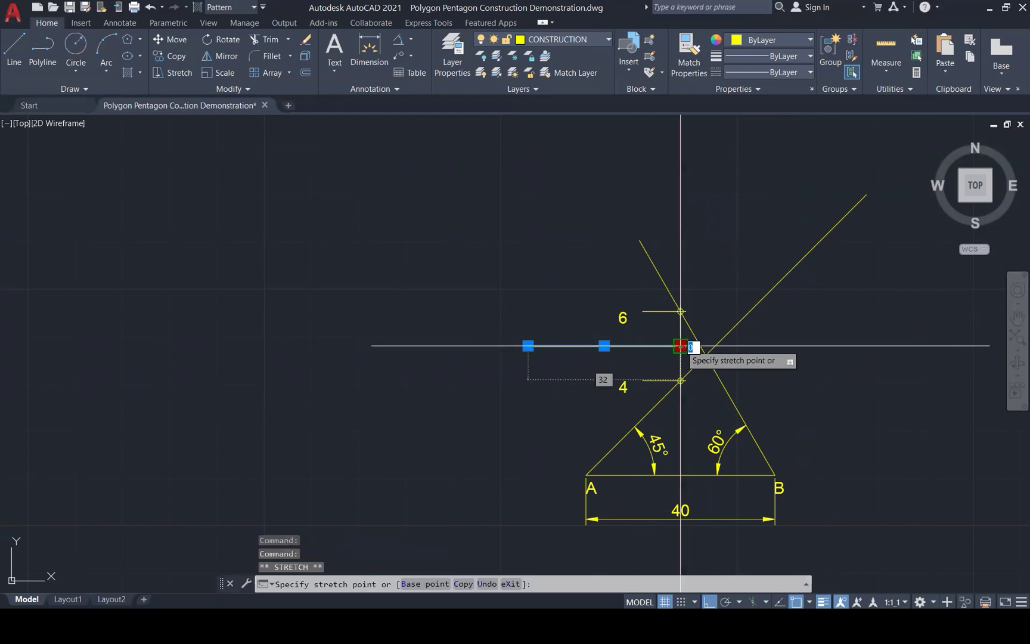
left_click(827, 345)
key("Escape")
key("Escape")
key("Escape")
Match the horizontal line's properties to those of the red vertical center line
type("M")
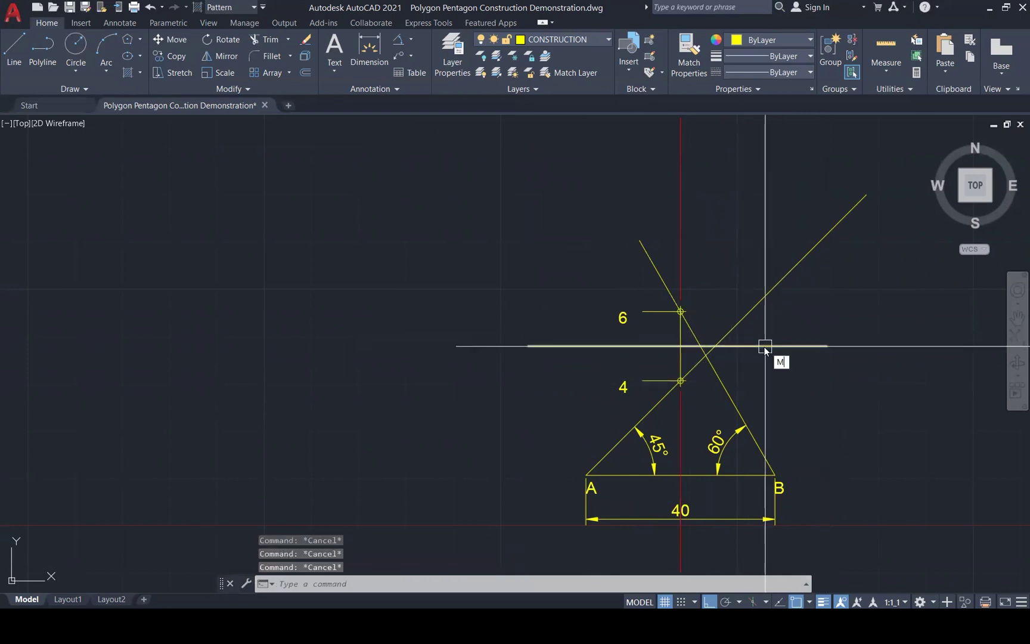
type("A")
key("Return")
left_click(680, 249)
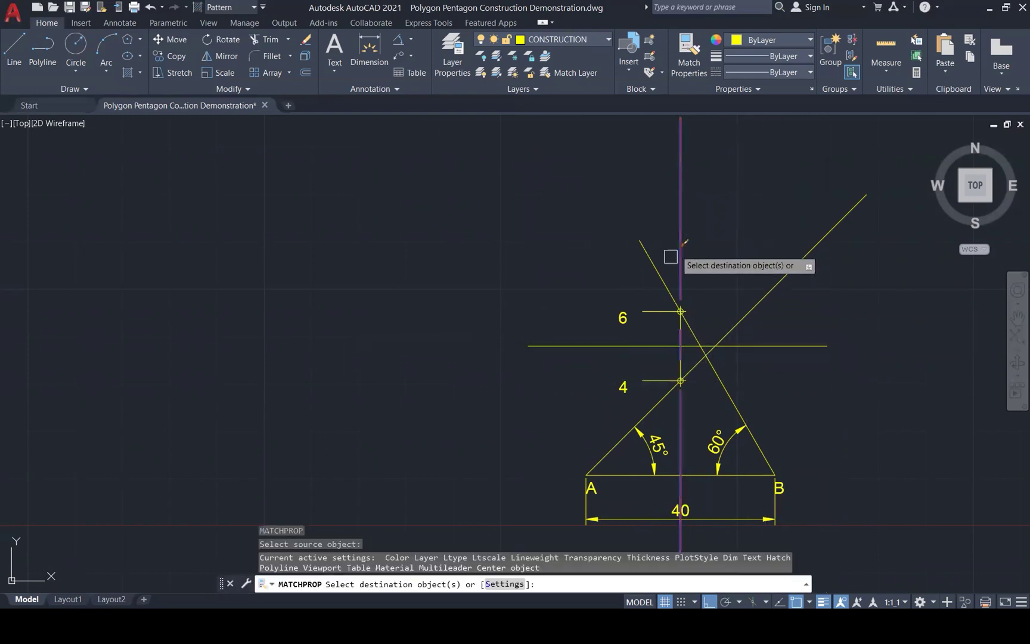
left_click(561, 349)
key("Escape")
key("Escape")
key("Escape")
key("Escape")
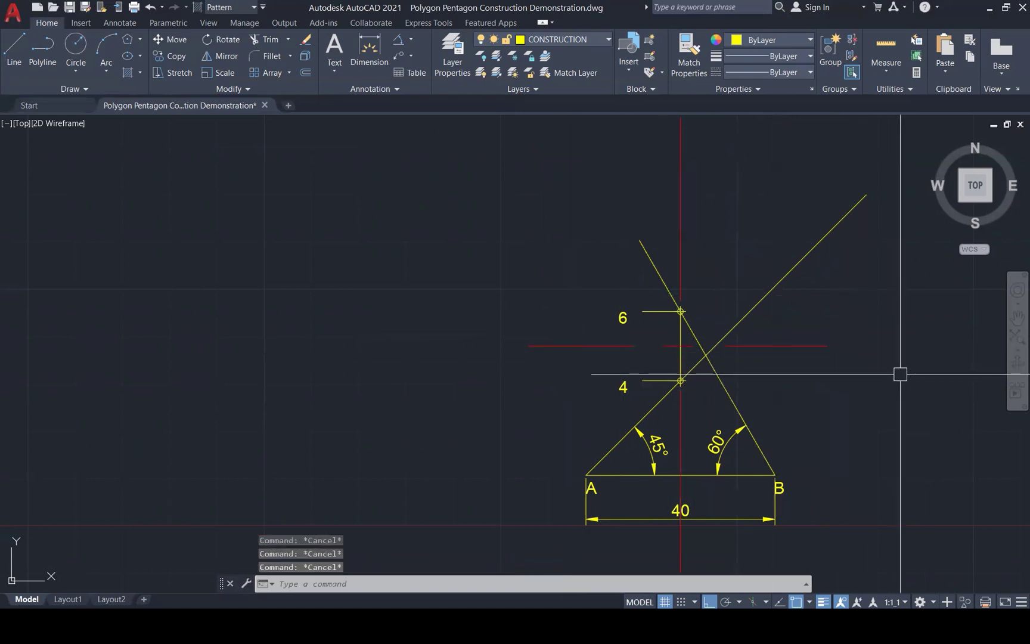
Place a point at the midpoint between points 4 and 6, where the center lines cross
key("Return")
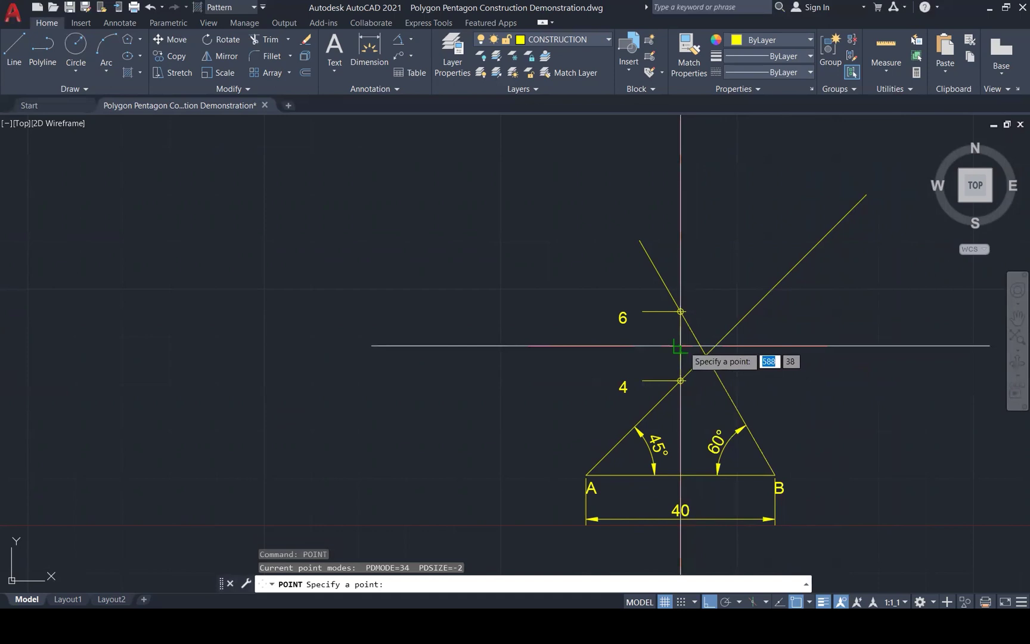
left_click(680, 346)
key("Escape")
key("Escape")
Copy the label "6" down from its point to the midpoint and change the copy to "5"
left_click(622, 316)
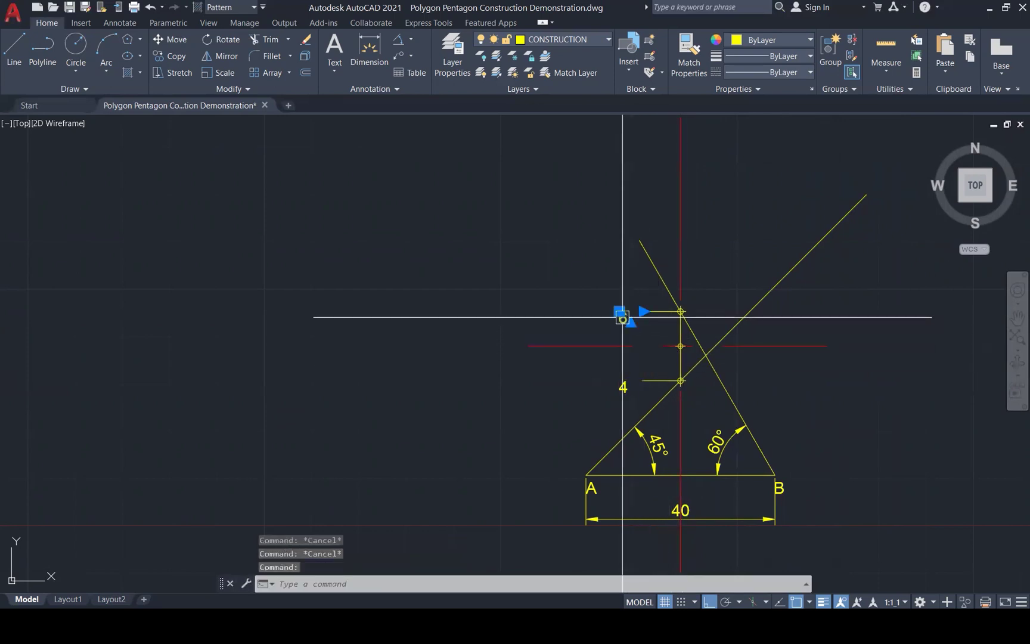
type("o")
key("Return")
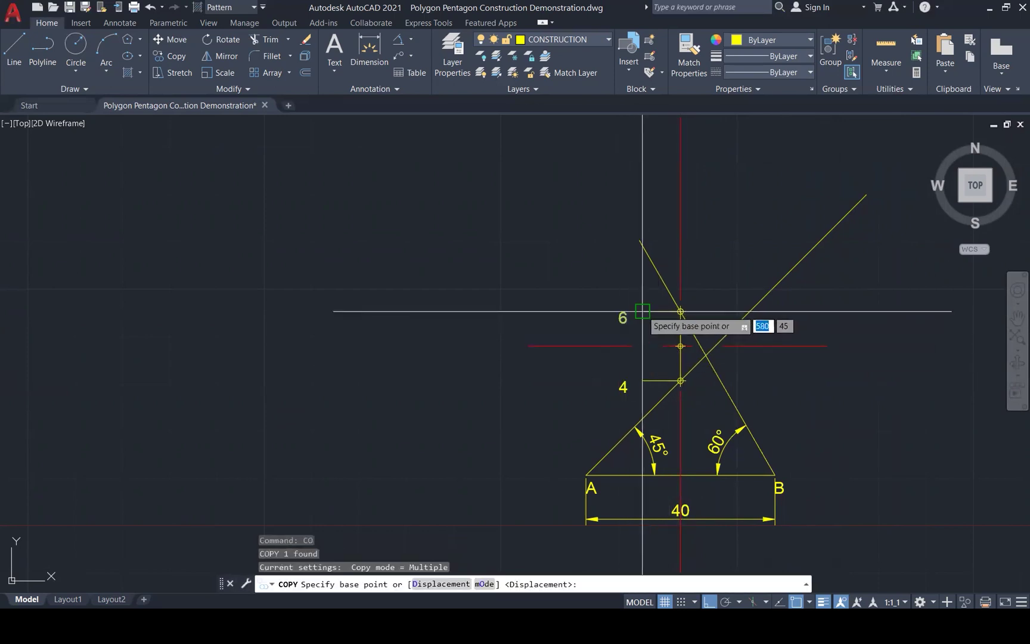
left_click(680, 311)
left_click(681, 346)
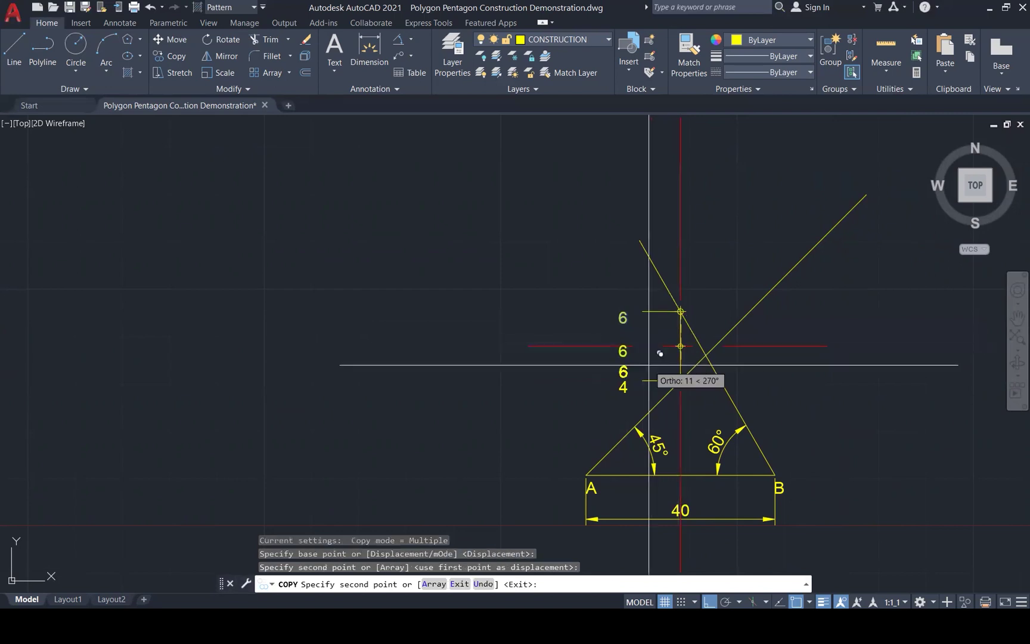
key("Escape")
key("Escape")
double_click(623, 353)
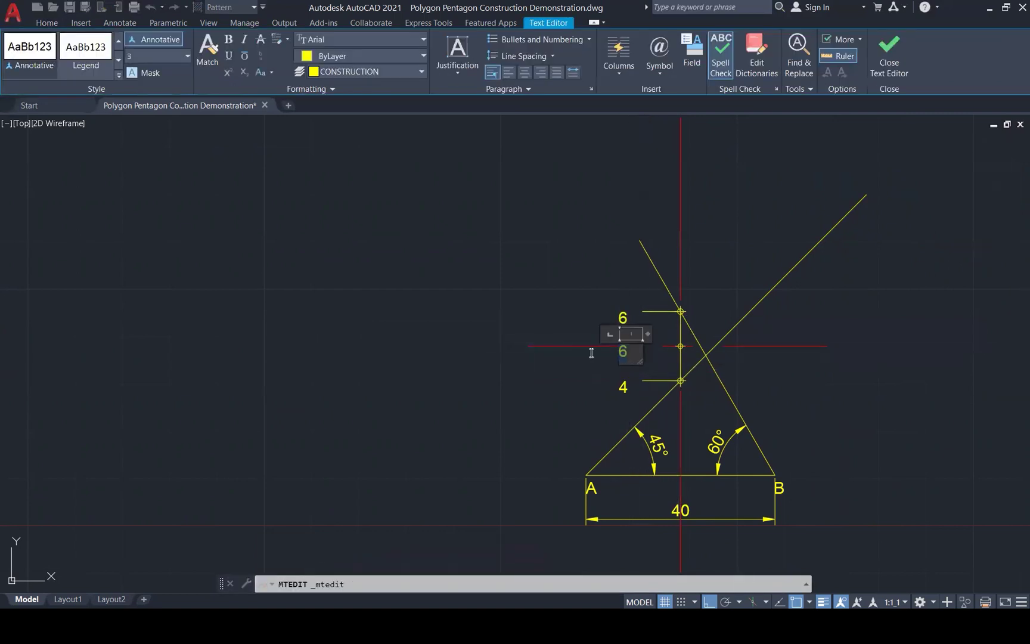
left_click(572, 303)
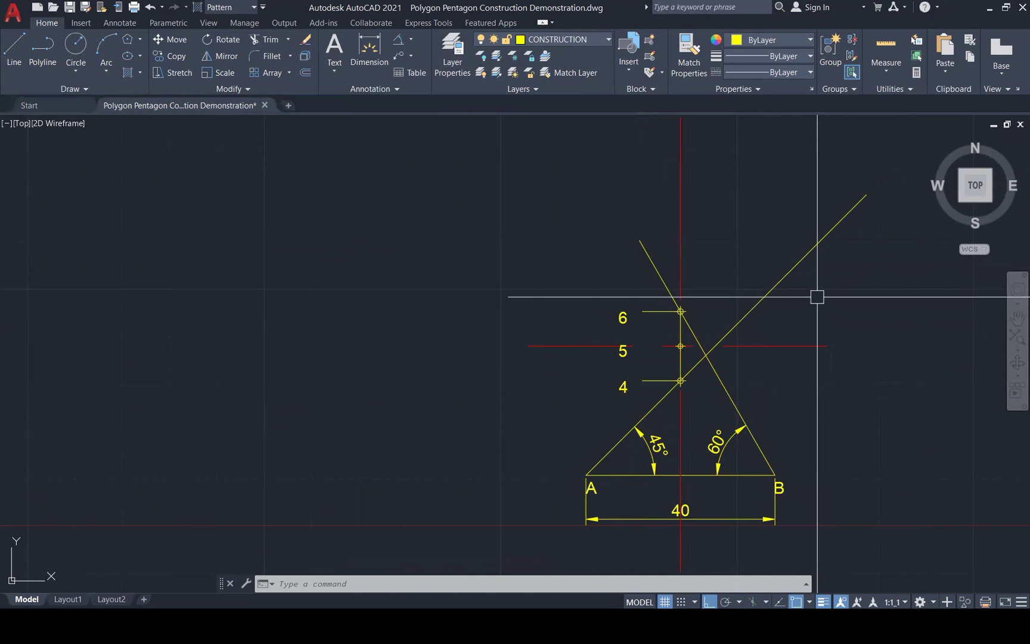
Draw a circle centered on point 5 that passes through base endpoint B
key("Return")
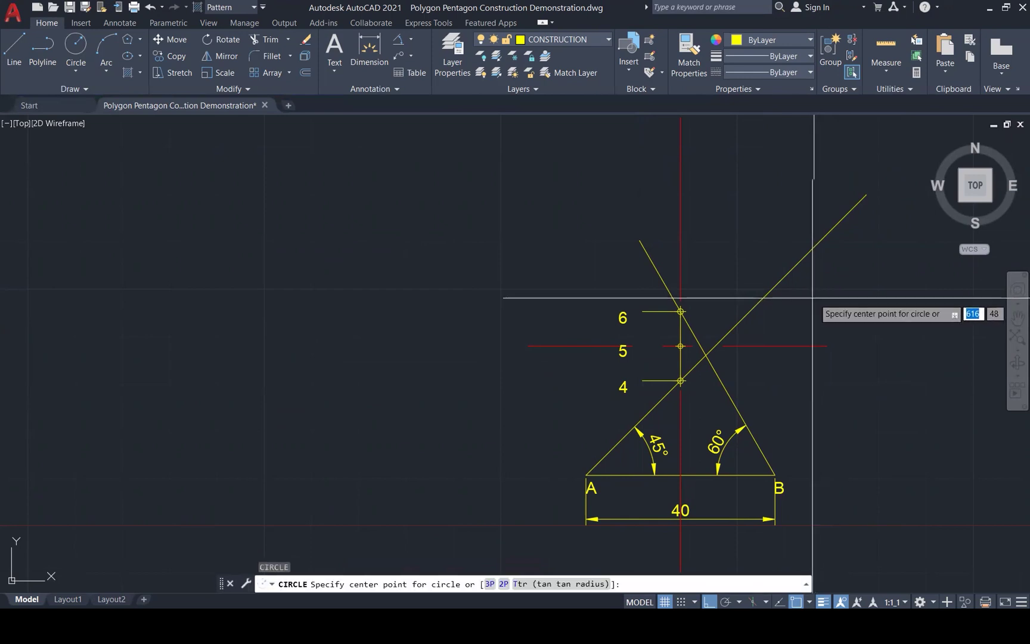
left_click(680, 346)
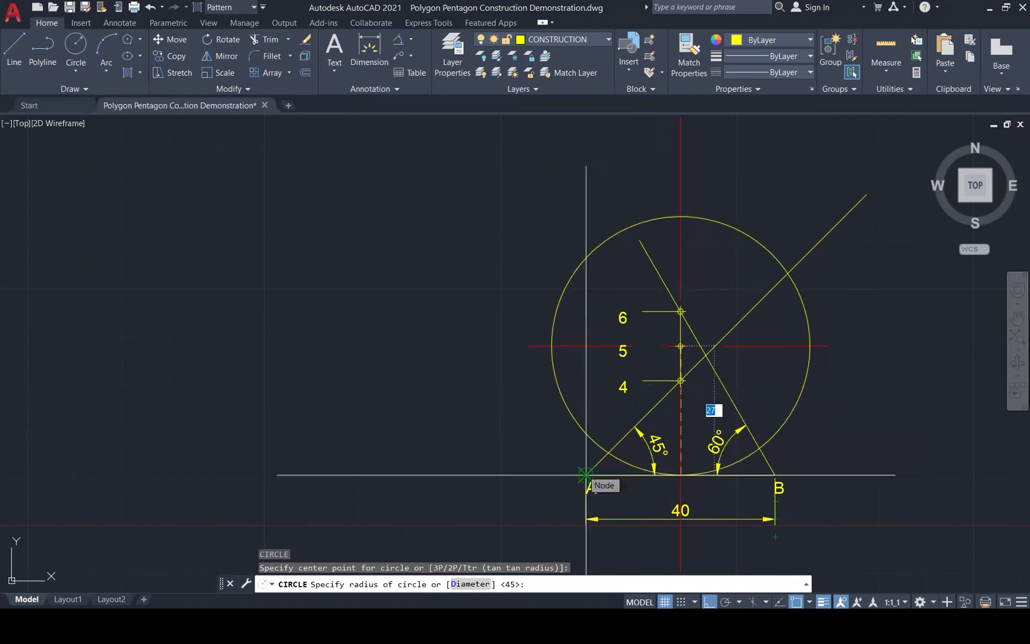
left_click(775, 475)
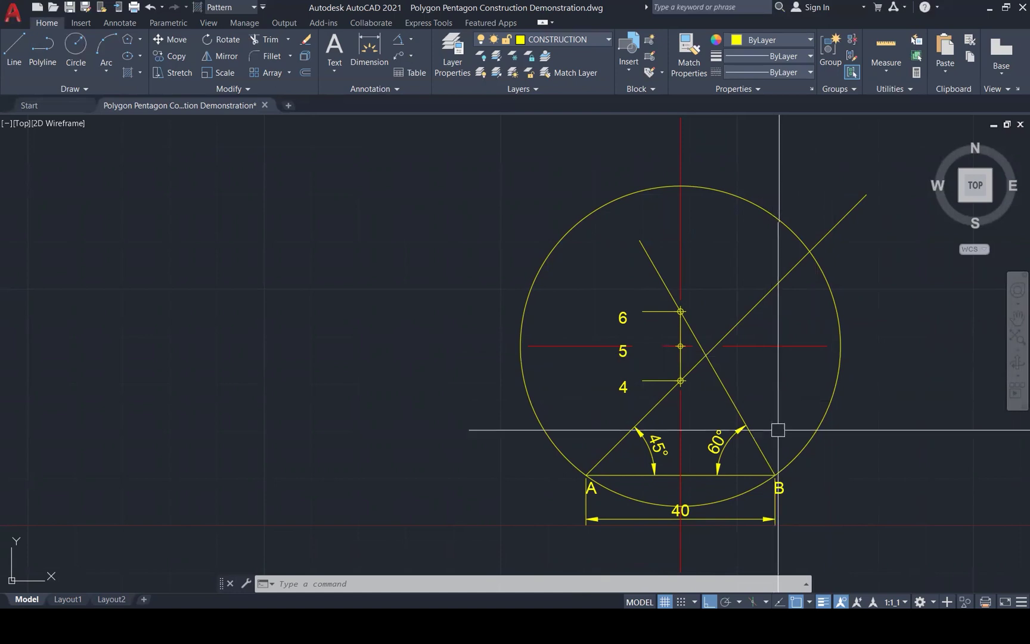
left_click(723, 518)
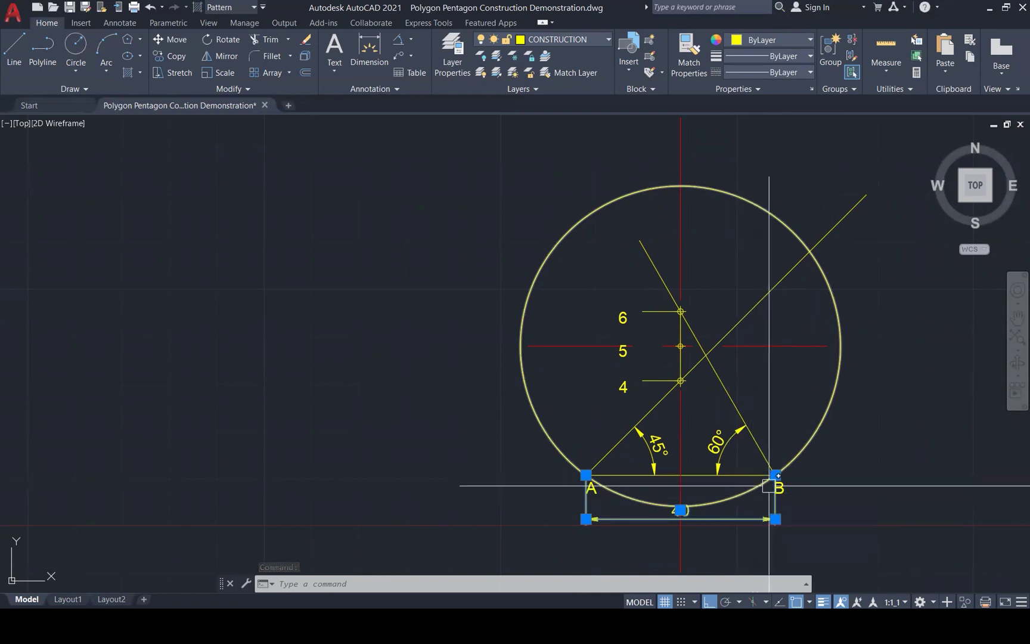
key("Escape")
key("Escape")
Draw a circle centered on A with its radius reaching B, 40 mm
key("Return")
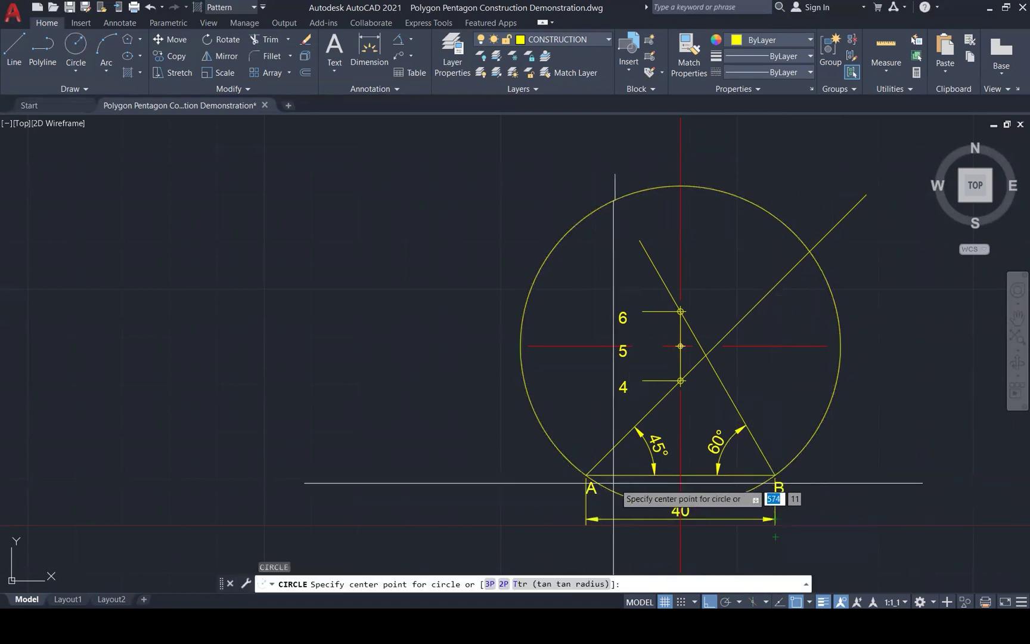
left_click(586, 475)
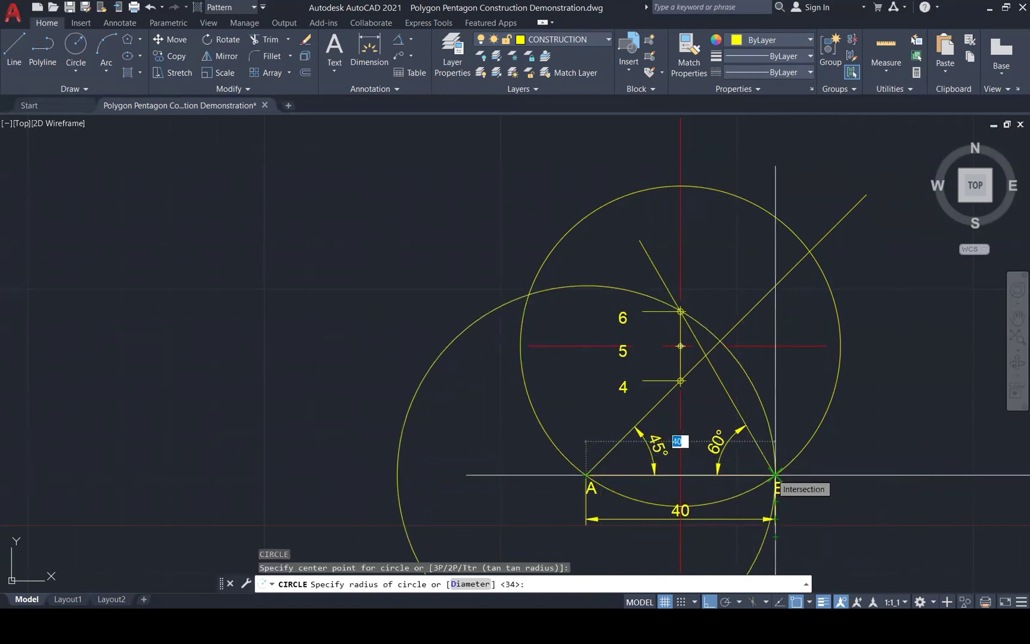
left_click(775, 475)
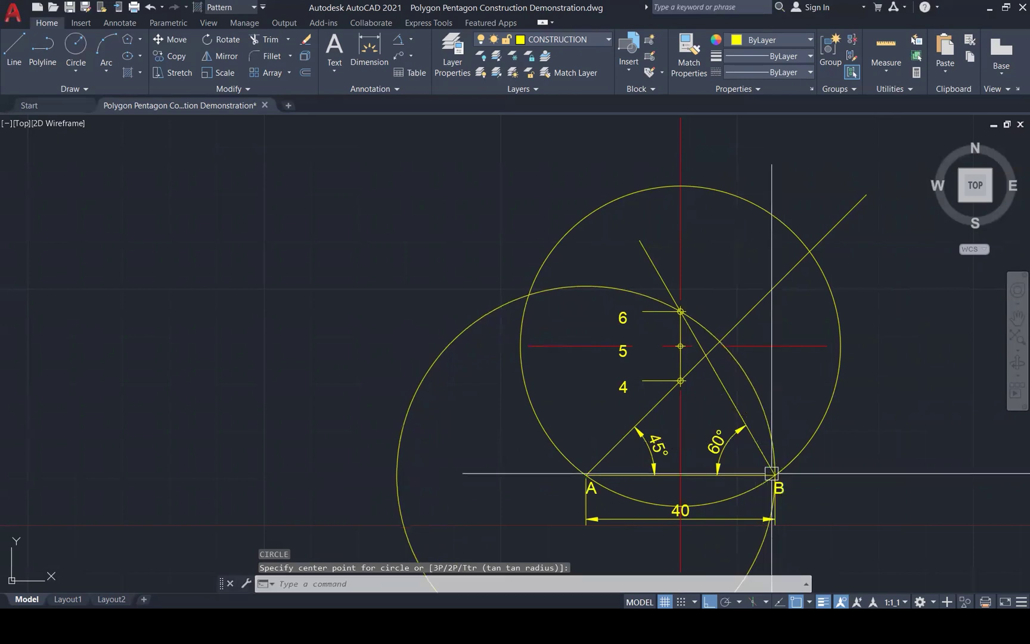
Place a point where the circle centered on A crosses the circle around point 5, above and left of A
left_click(757, 395)
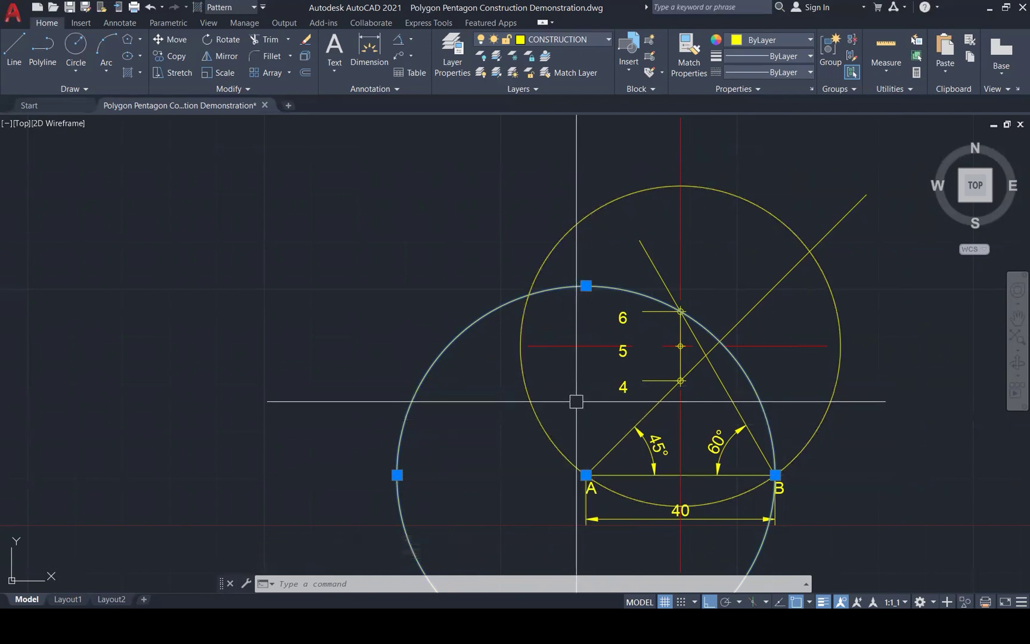
key("Return")
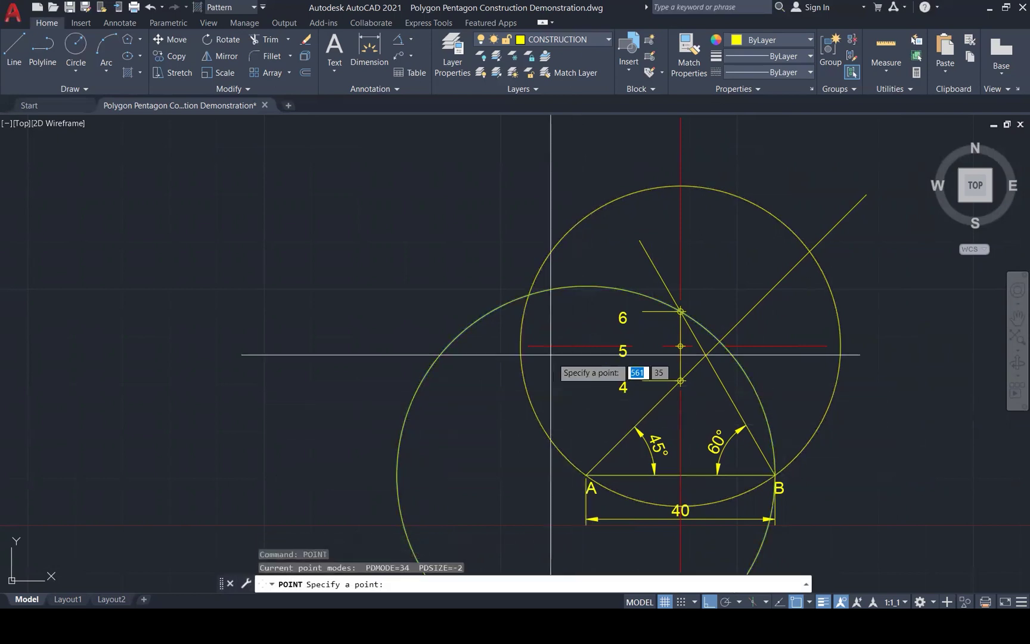
left_click(529, 294)
key("Escape")
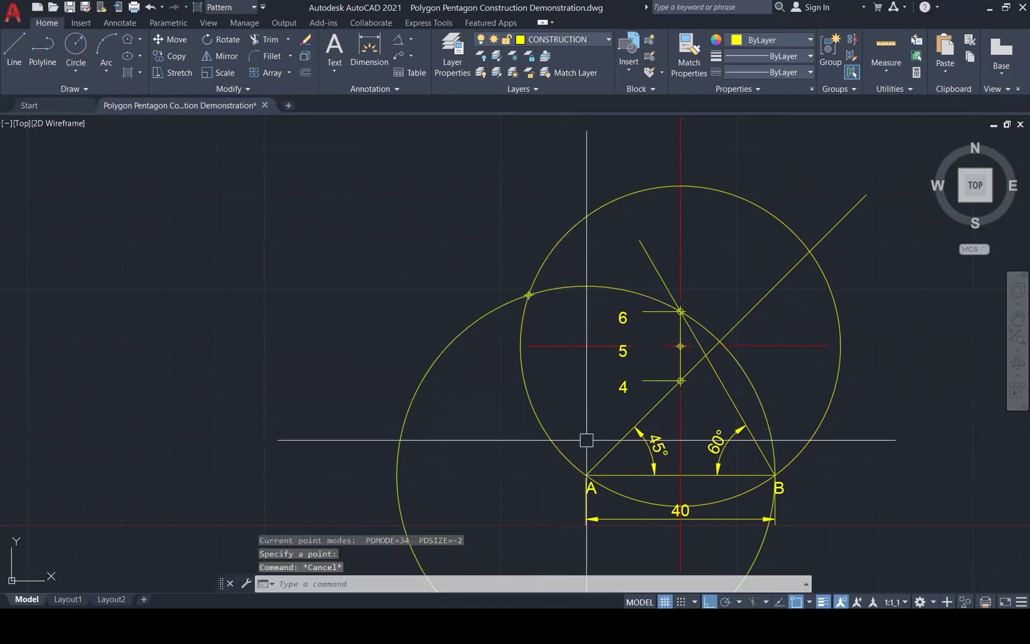
Move the 40 mm radius circle from center A to center B
left_click(606, 290)
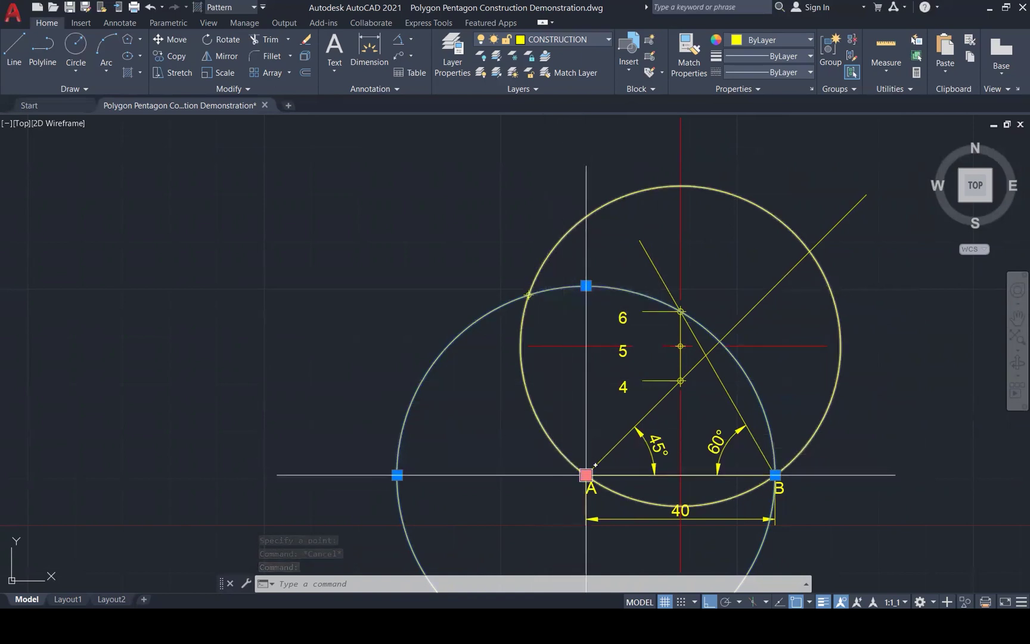
left_click(586, 474)
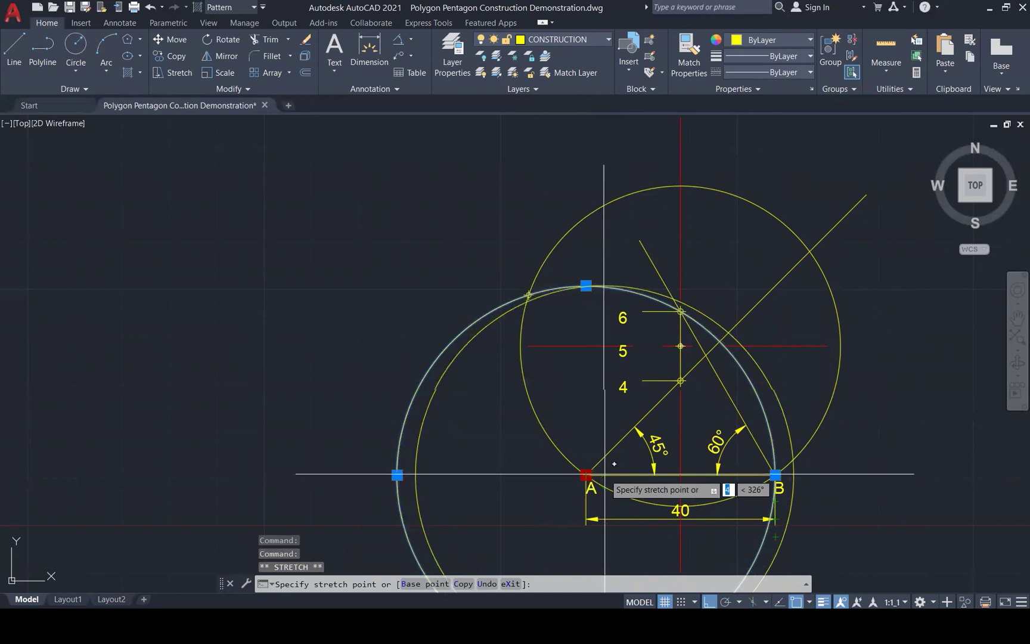
left_click(775, 475)
key("Escape")
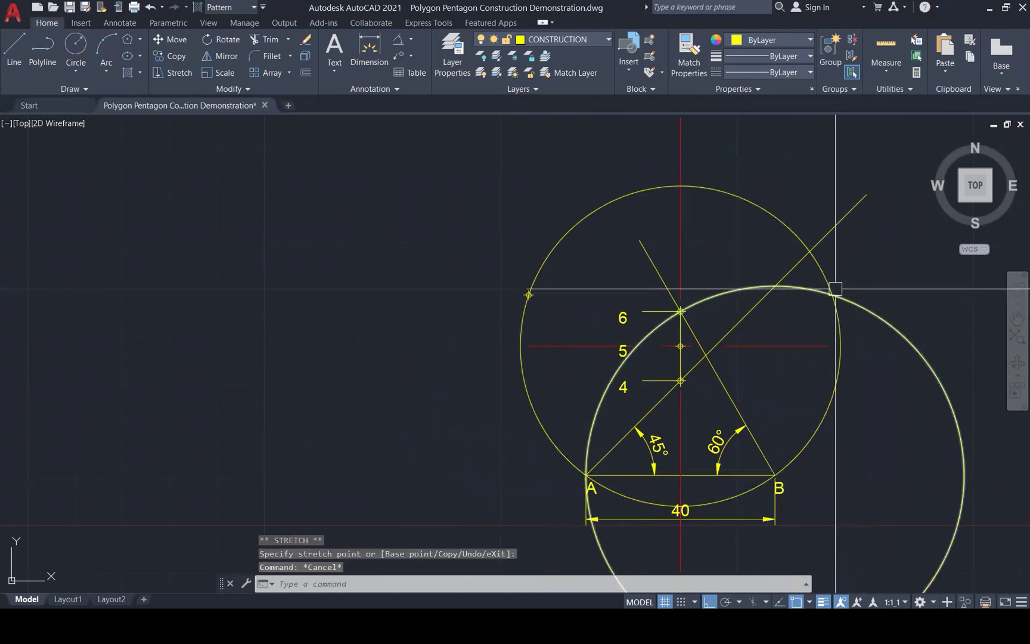
Place a point where the circle centered on B crosses the circle around point 5, above and right of B
type("POINT")
key("Return")
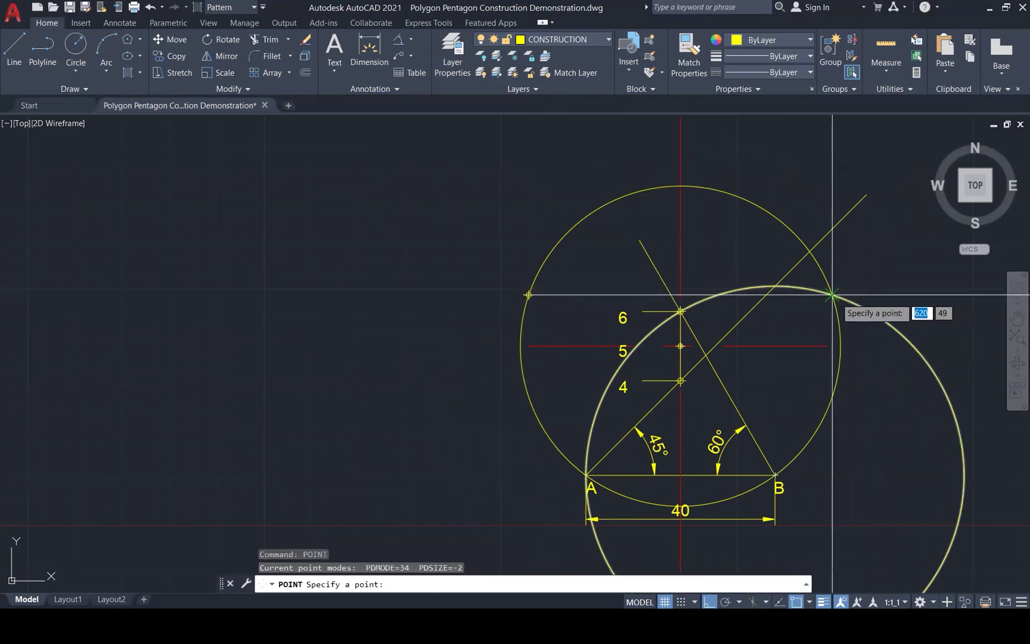
left_click(832, 294)
key("Escape")
key("Escape")
Move the 40 mm radius circle from center B to the new right-hand point on the circle around point 5
left_click(865, 309)
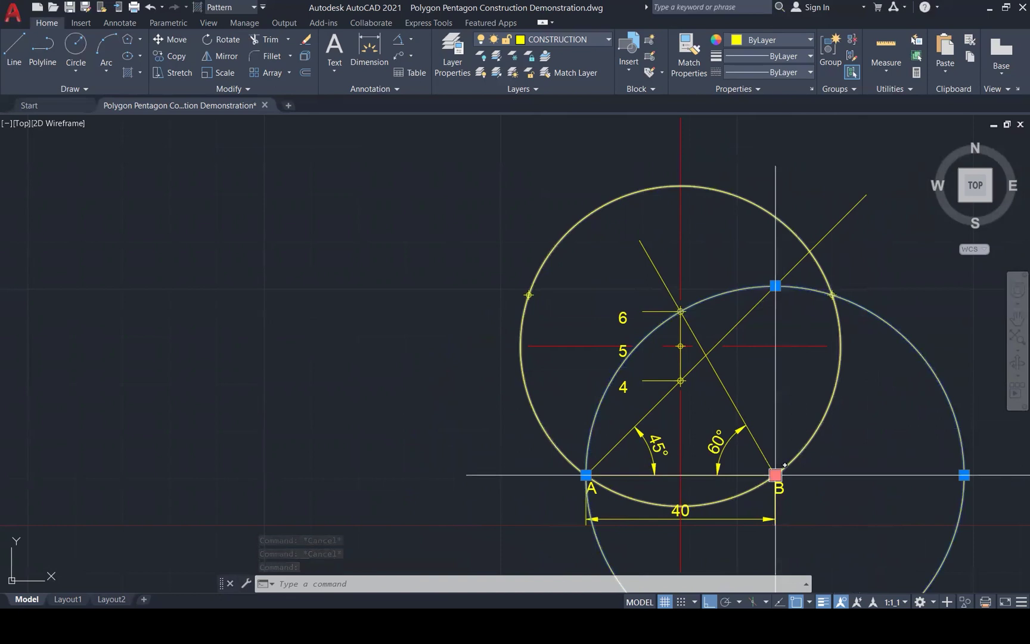
key("Escape")
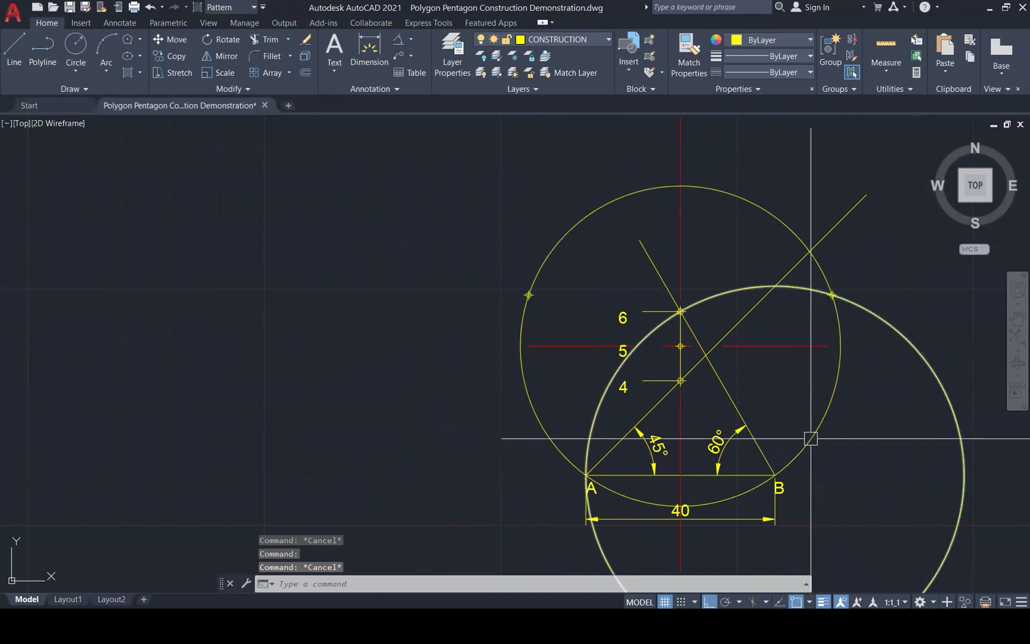
left_click(910, 343)
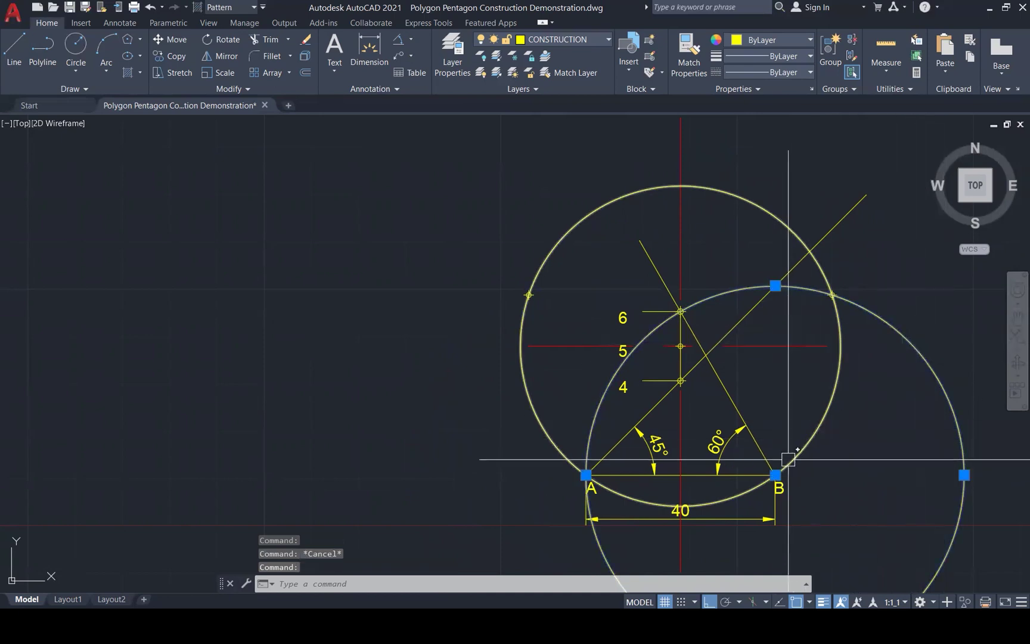
left_click(776, 475)
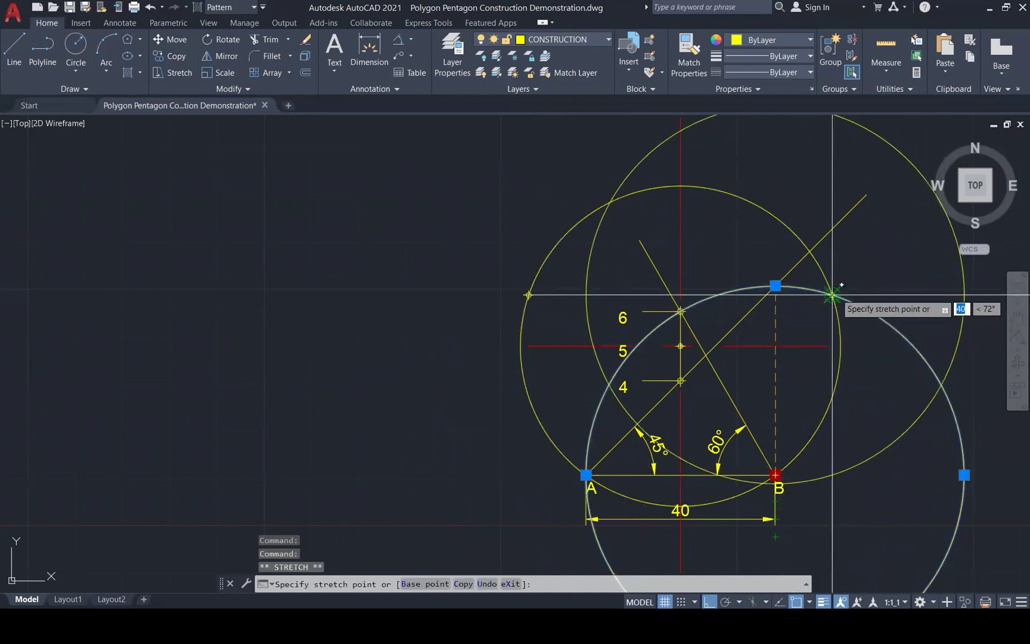
left_click(683, 182)
Place a point where the moved circle crosses the top of the circle around point 5, just left of the center line
scroll(681, 172, "up", 6)
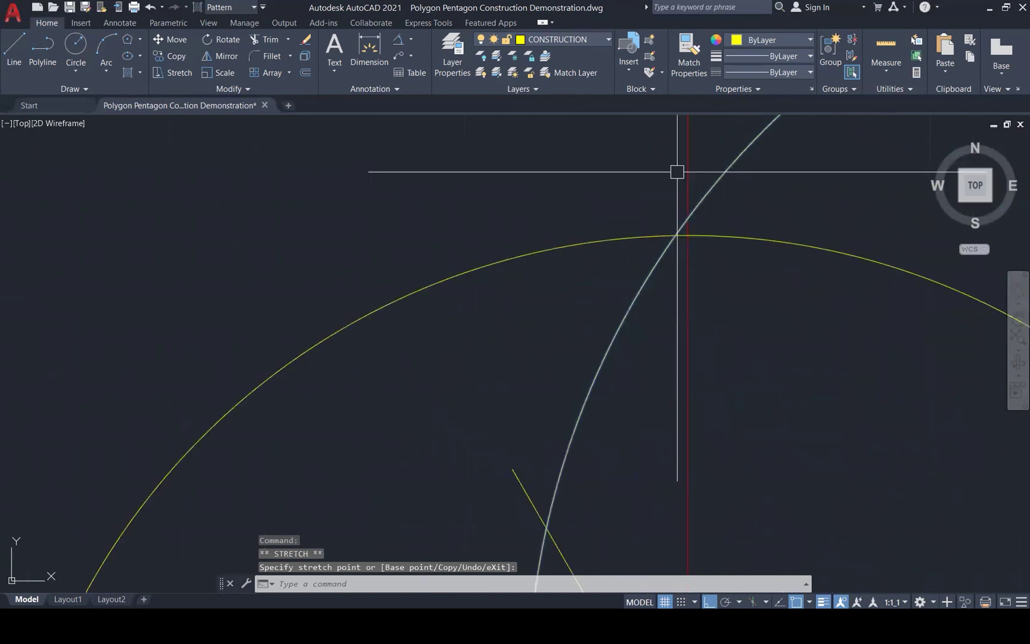
key("Escape")
key("Escape")
key("Escape")
type("po")
key("Return")
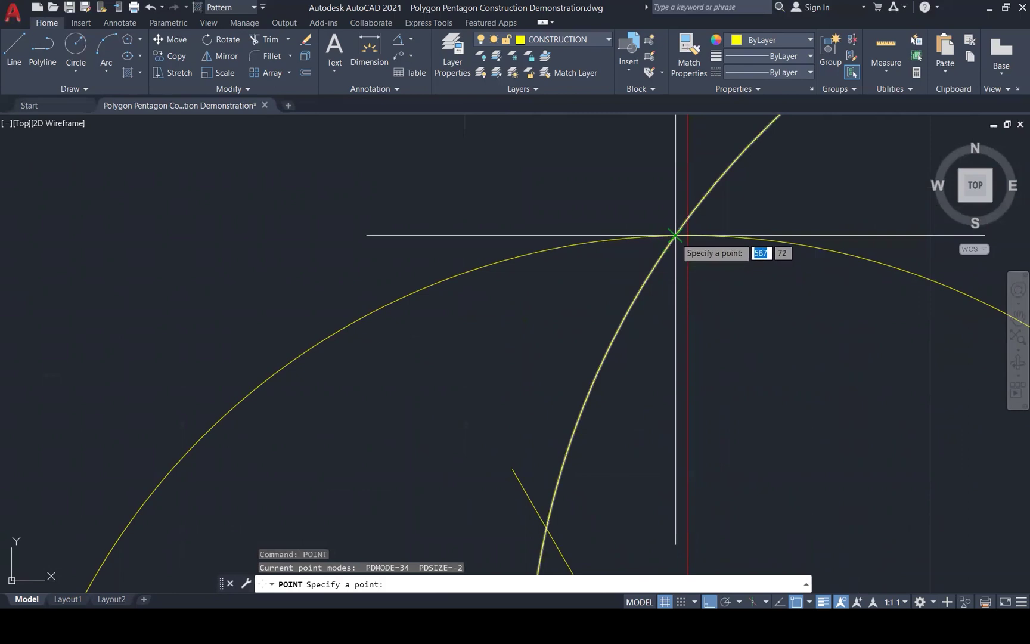
key("Escape")
key("Escape")
Move the 40 mm radius circle's center from the right-hand point to the left-hand point on the circle around point 5
scroll(671, 237, "down", 5)
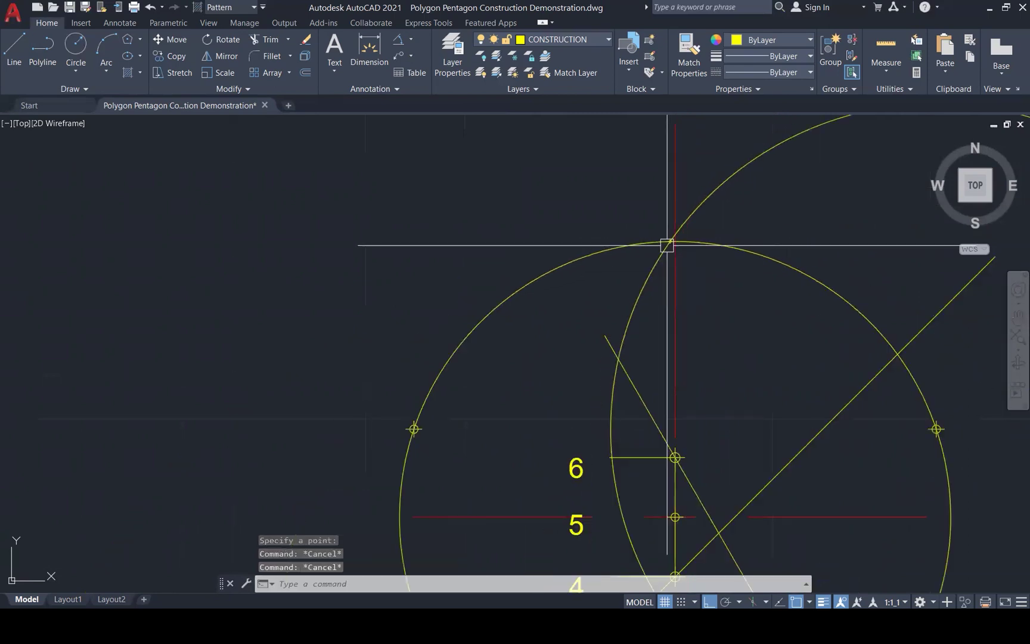
left_click(702, 207)
left_click(854, 373)
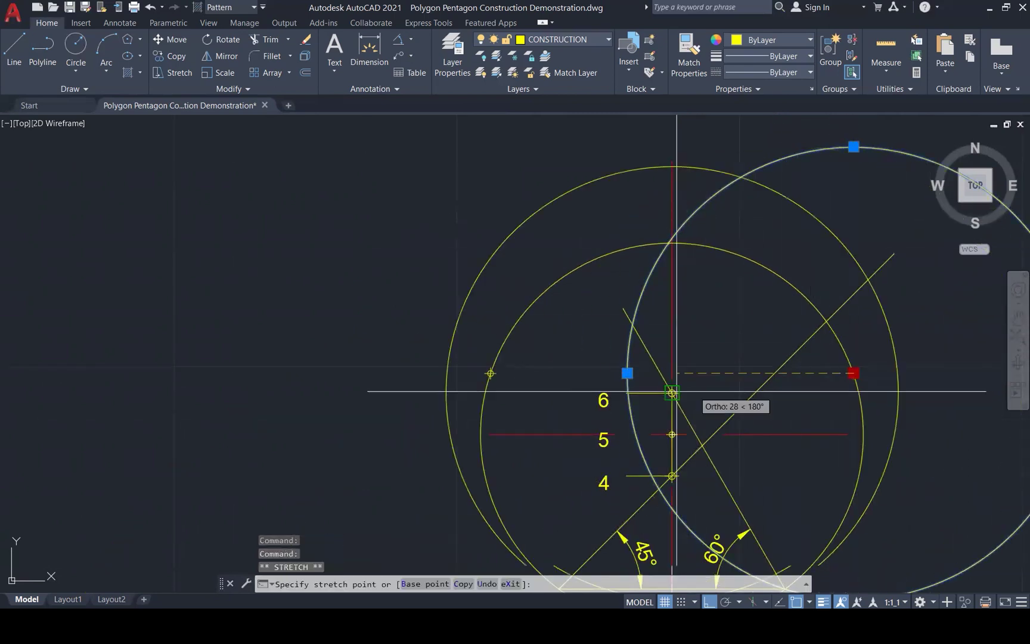
left_click(490, 373)
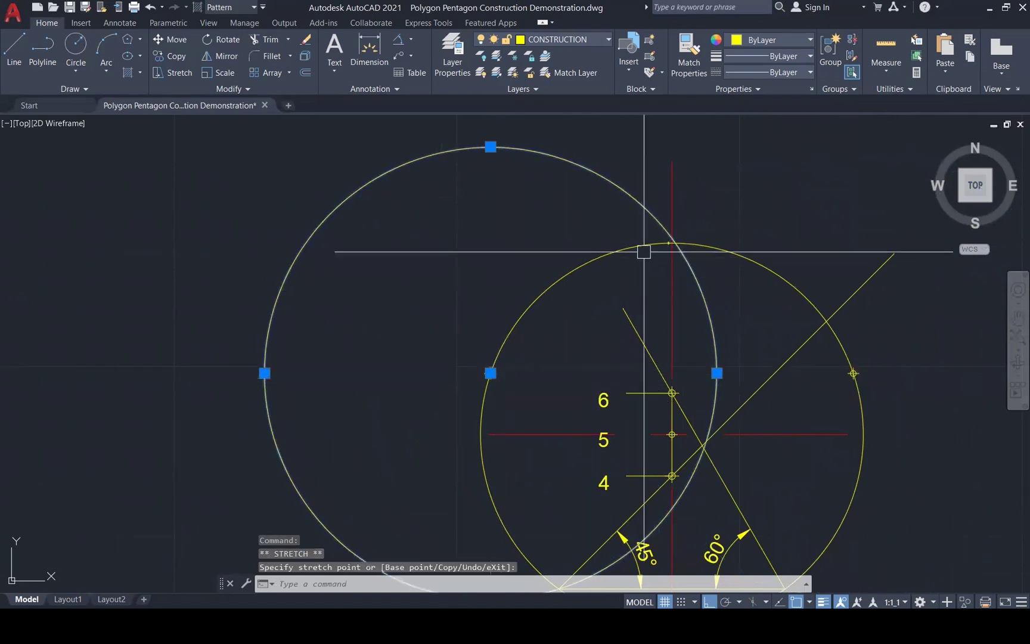
Place a point where the left-centered circle crosses the top of the circle around point 5, just right of the center line
scroll(644, 252, "up", 5)
key("Escape")
key("Escape")
type("POI")
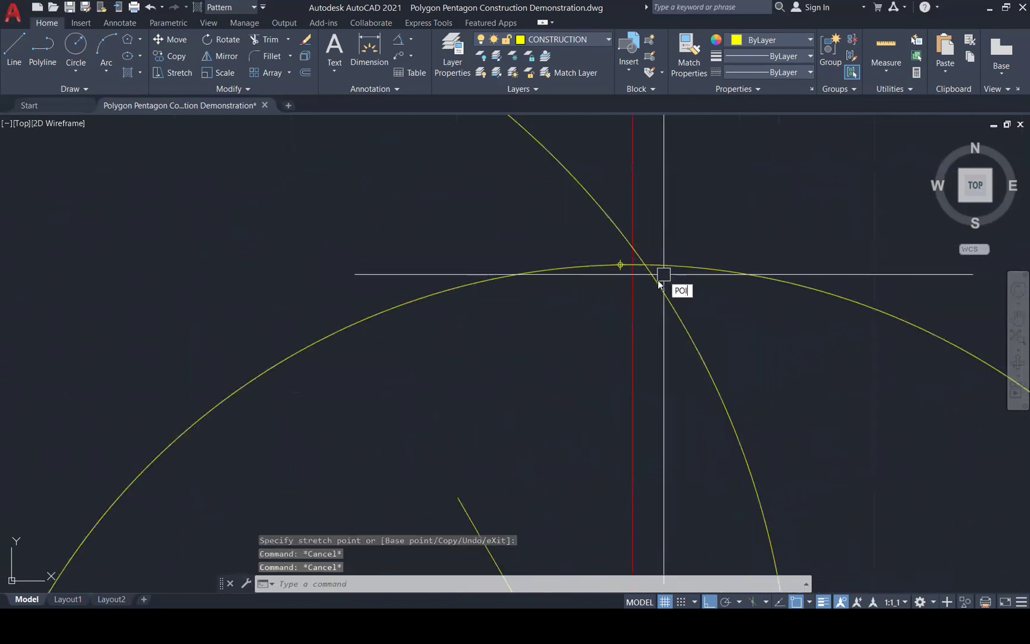
type("NT")
key("Return")
left_click(645, 265)
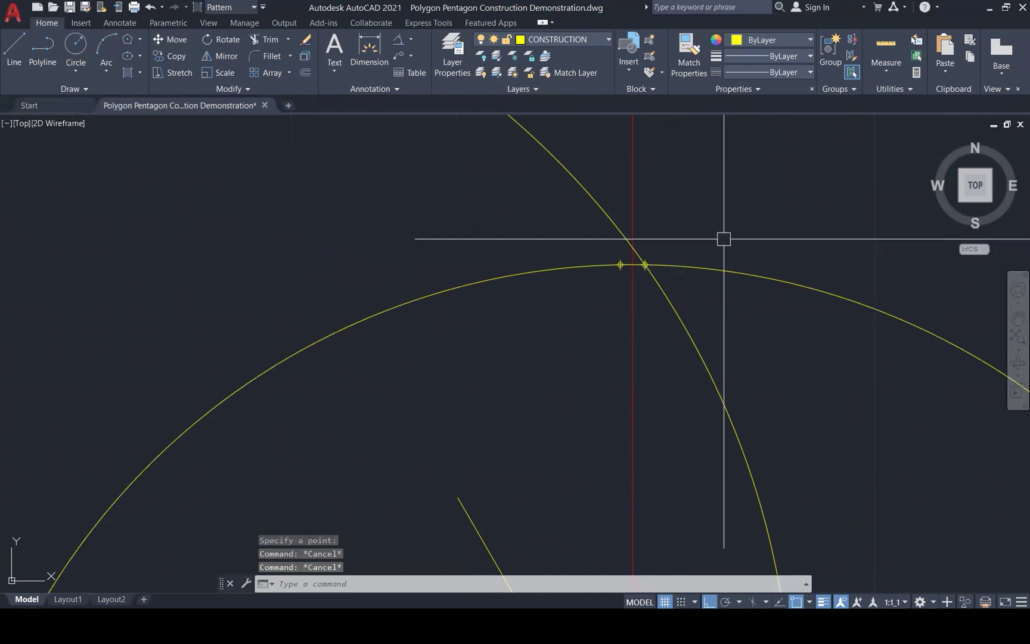
scroll(620, 261, "up", 4)
left_click(602, 245)
left_click(633, 304)
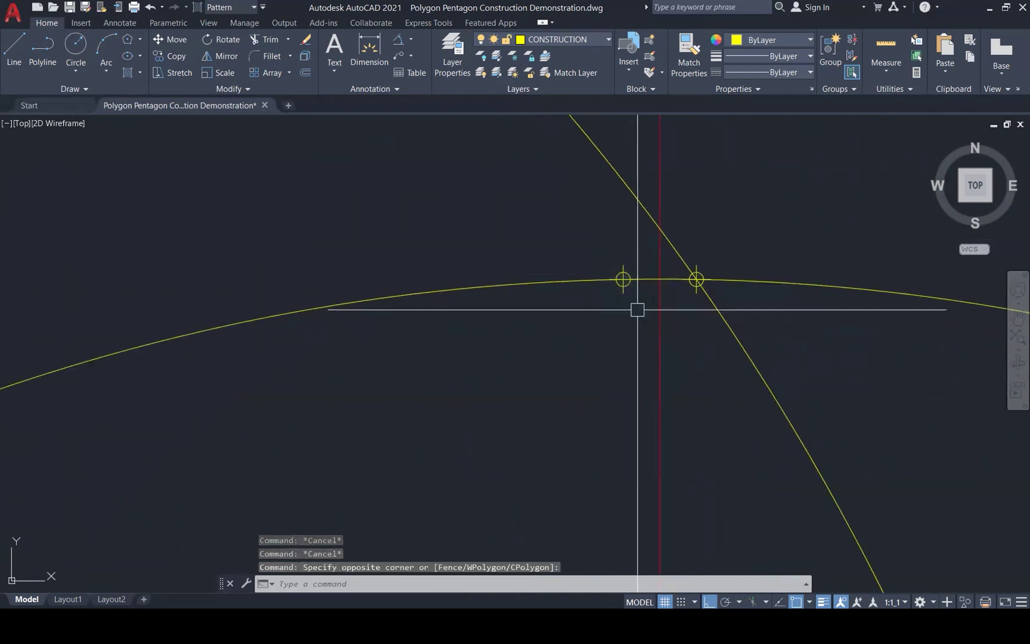
left_click(678, 214)
left_click(755, 317)
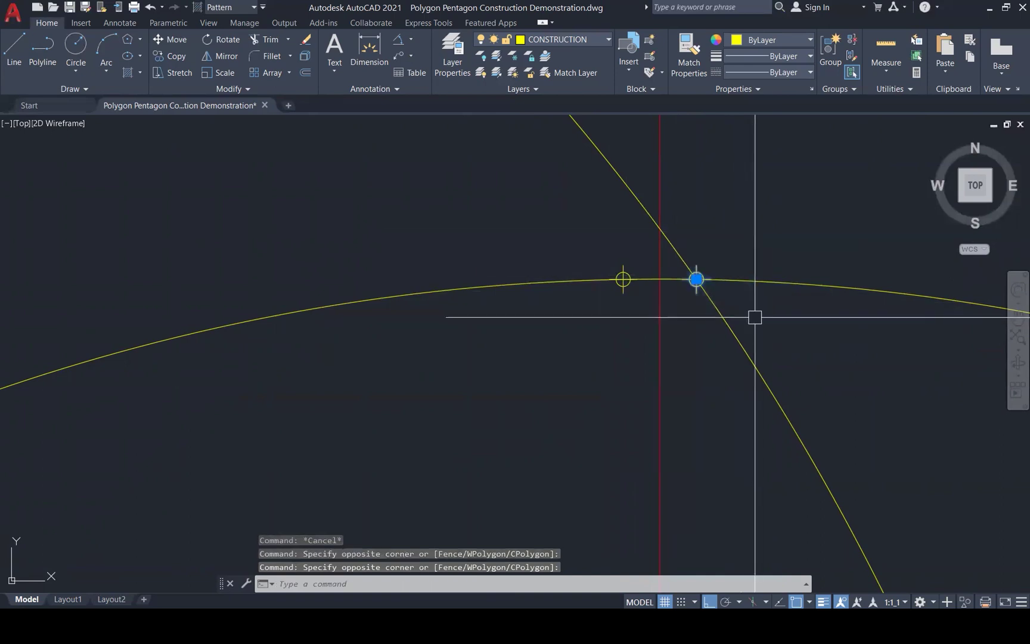
left_click(621, 279)
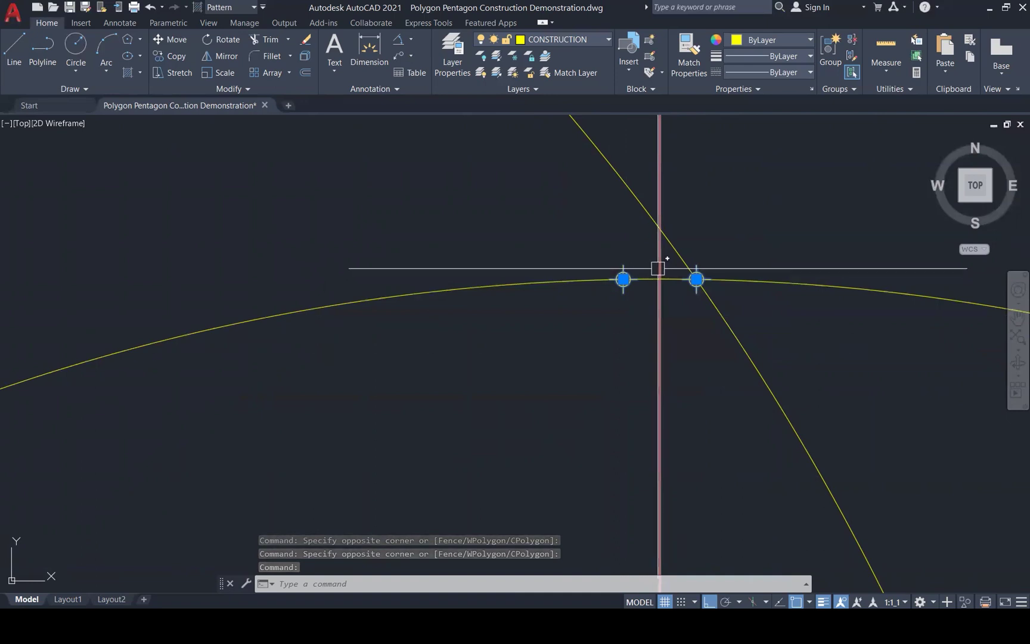
key("Escape")
key("Escape")
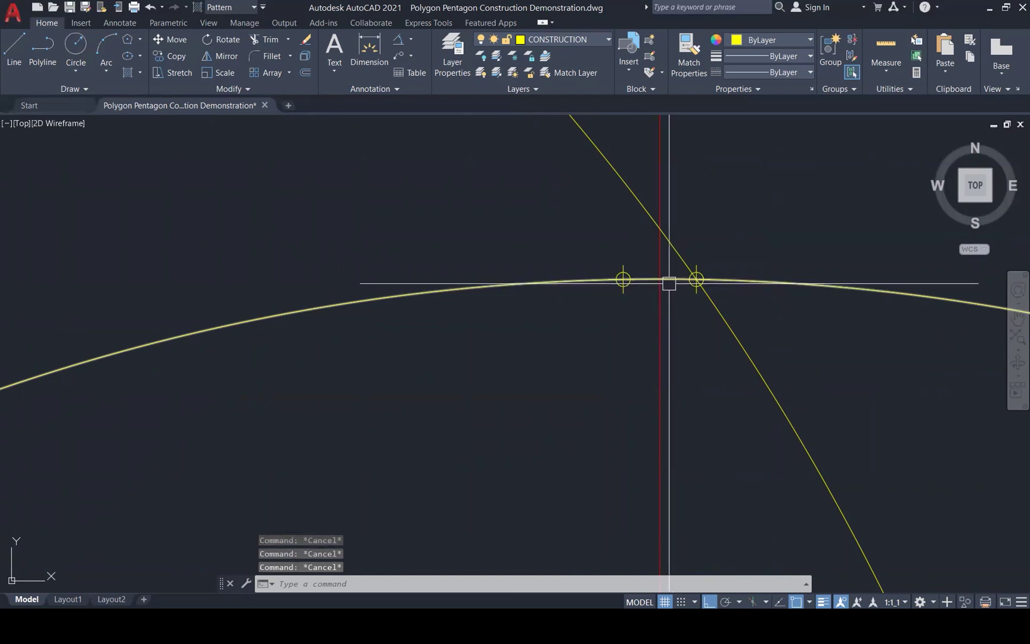
Place a point where the vertical center line crosses the top of the circle around point 5
type("POI")
key("Return")
left_click(660, 280)
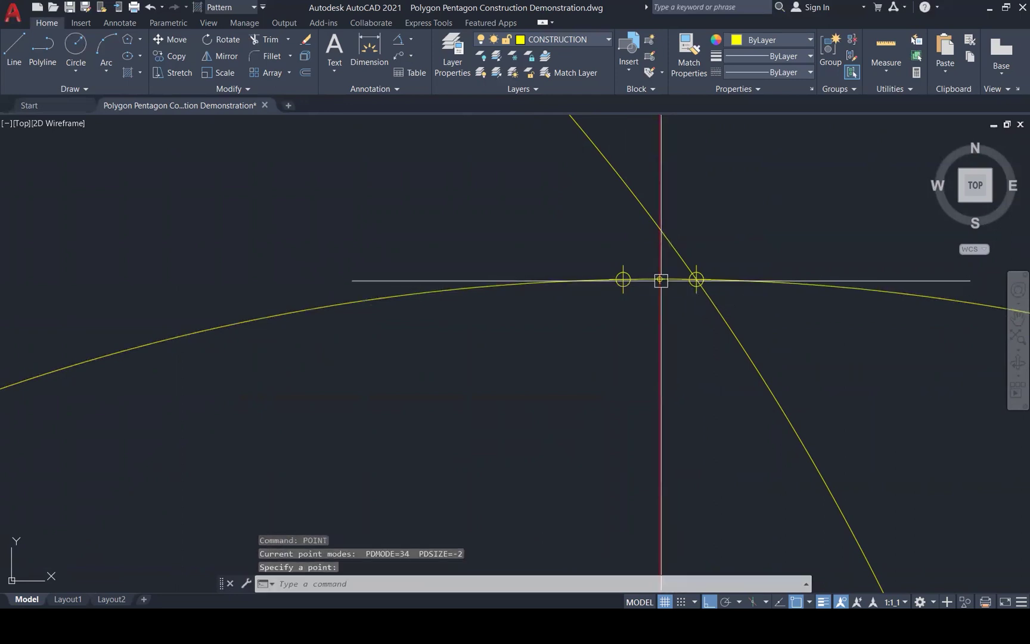
Delete the two points on either side of the center line at the circle's top and regenerate the drawing
left_click(696, 279)
left_click(624, 278)
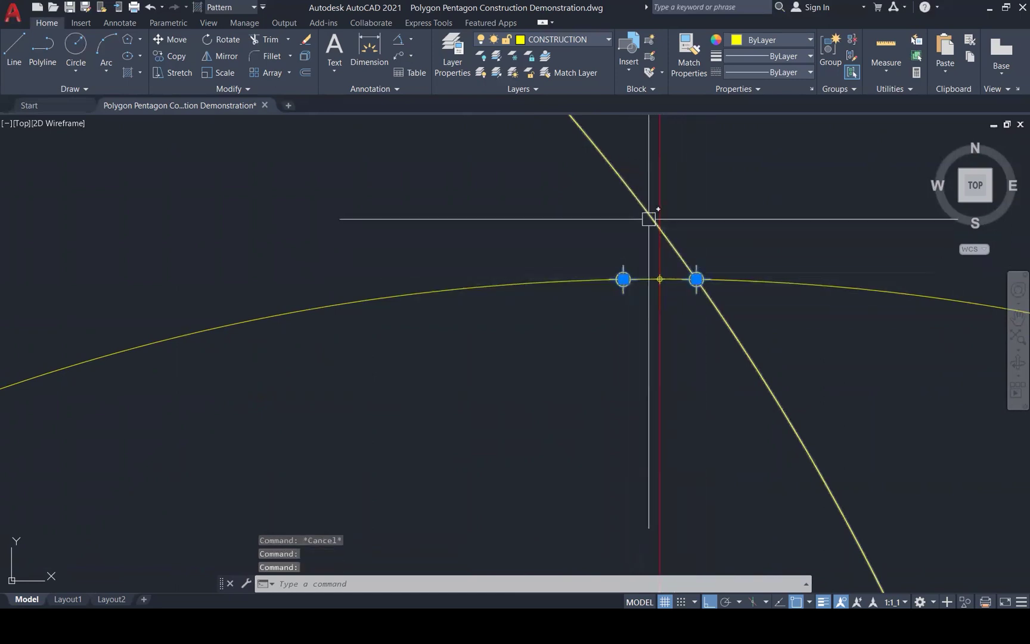
key("Delete")
scroll(676, 241, "down", 2)
type("RE")
key("Return")
scroll(703, 226, "down", 3)
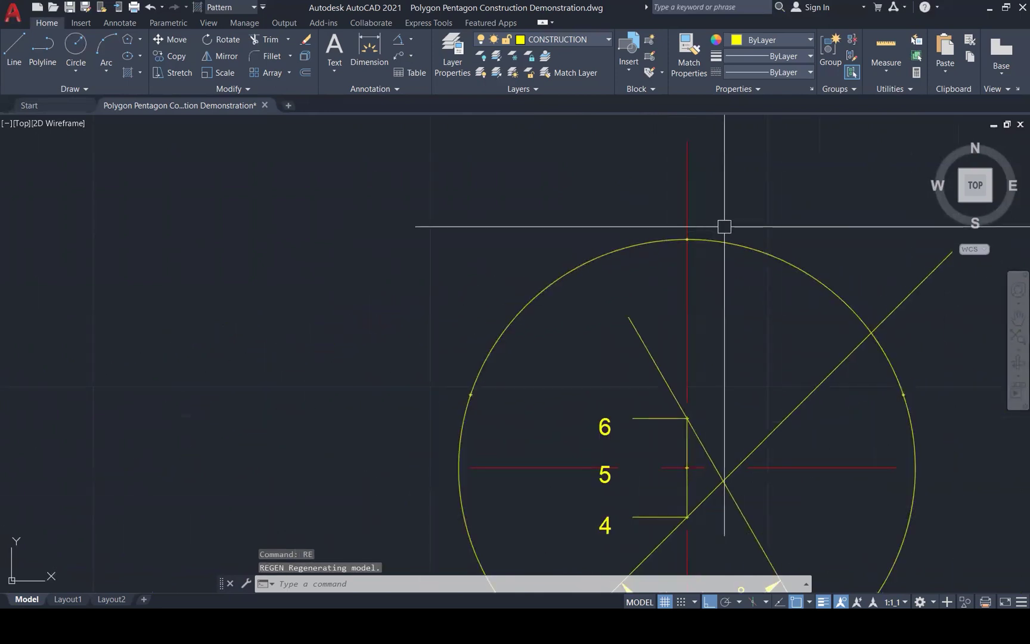
scroll(724, 226, "down", 2)
key("Escape")
key("Escape")
scroll(794, 331, "up", 1)
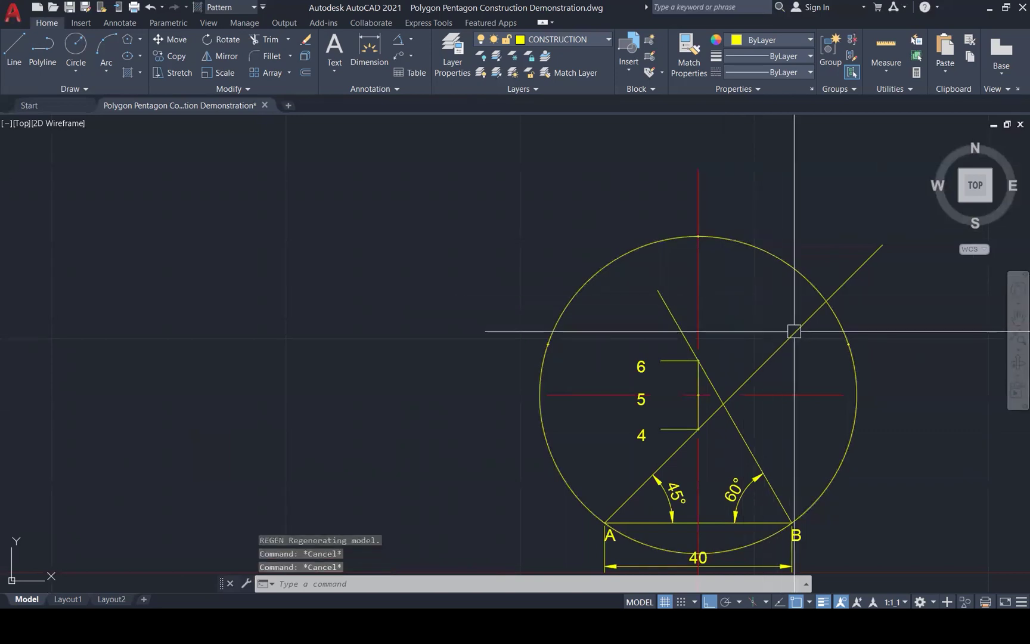
Draw the pentagon's four remaining sides as connected lines from B through the right, top and left points on the circle to A
key("Return")
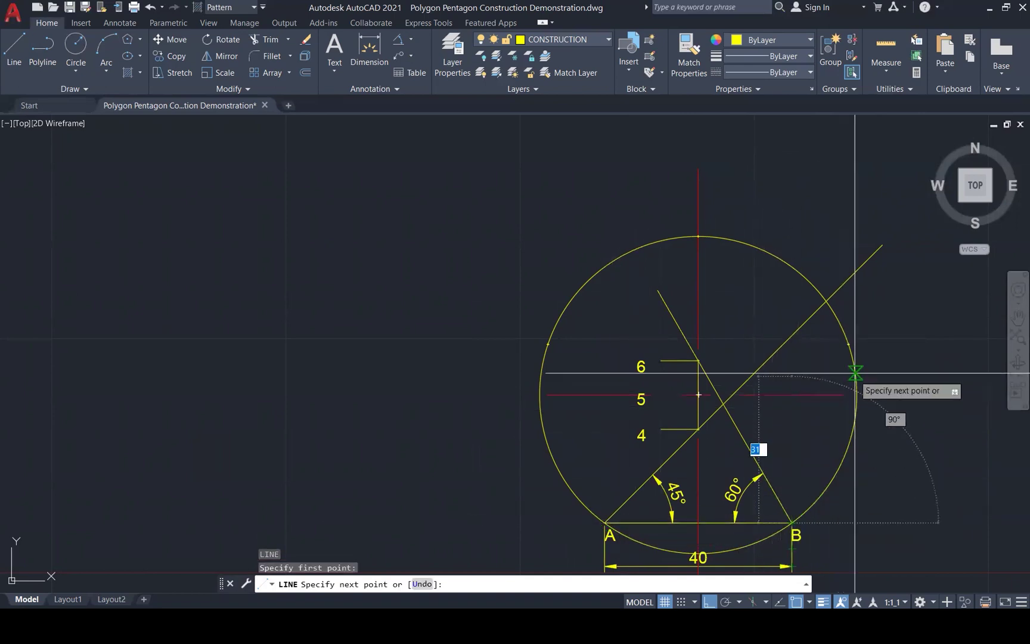
left_click(849, 344)
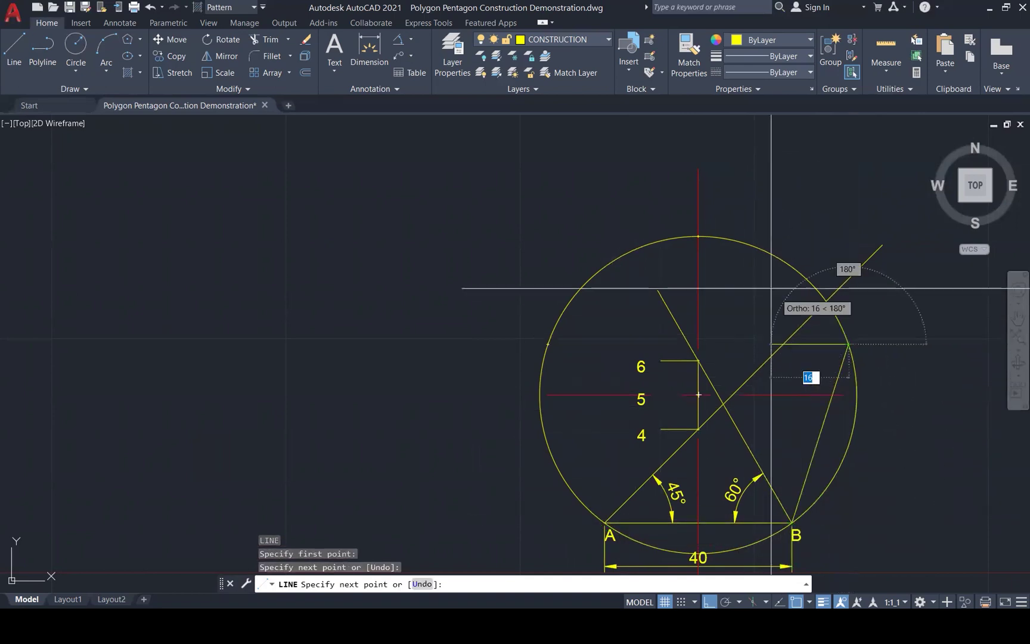
left_click(698, 237)
left_click(548, 344)
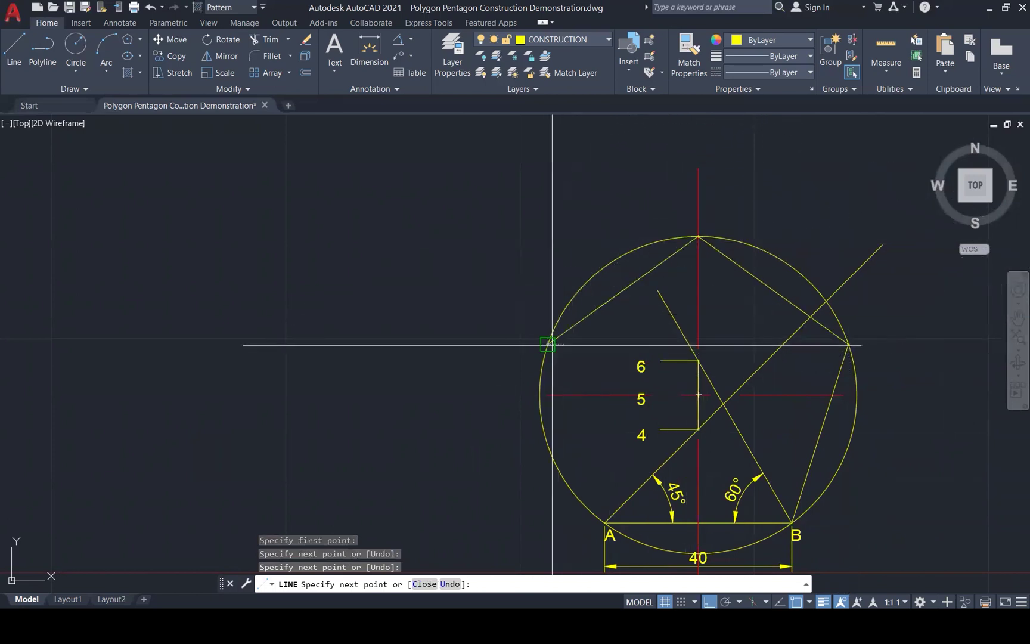
left_click(605, 522)
key("Escape")
key("Escape")
key("Escape")
key("Escape")
Match the properties of all five pentagon sides to the thick pink border line of the neighbouring drawing sheet
scroll(614, 397, "down", 5)
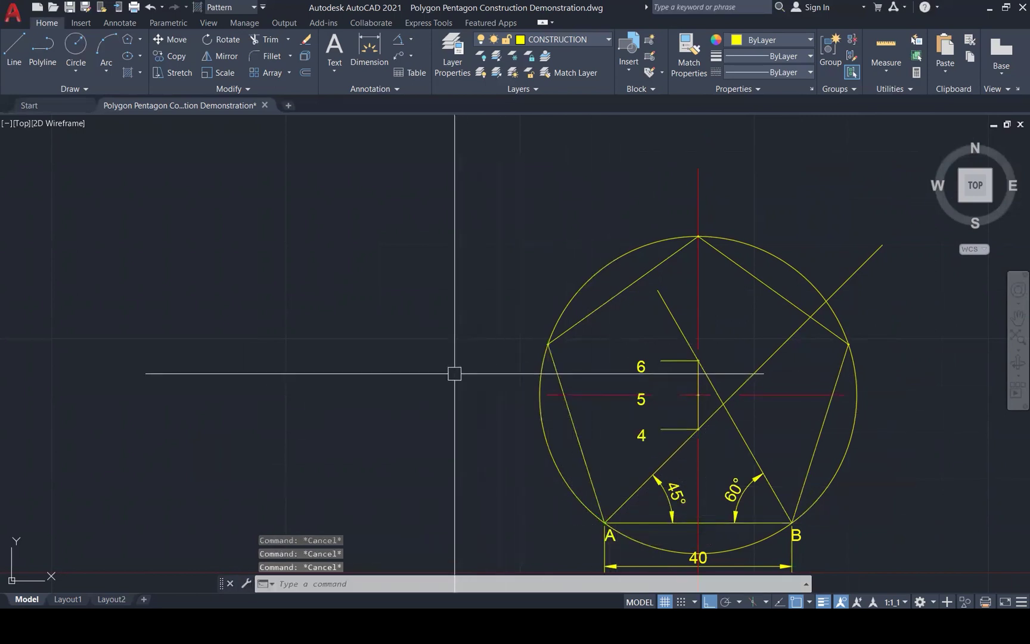
scroll(453, 375, "down", 2)
type("MA")
key("Return")
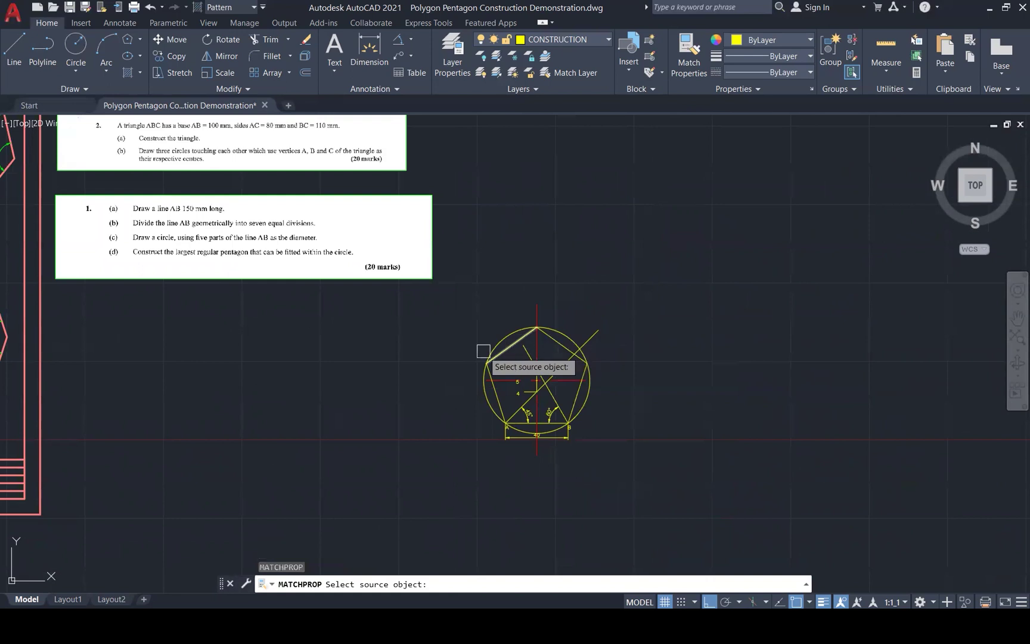
left_click(37, 390)
scroll(510, 345, "up", 2)
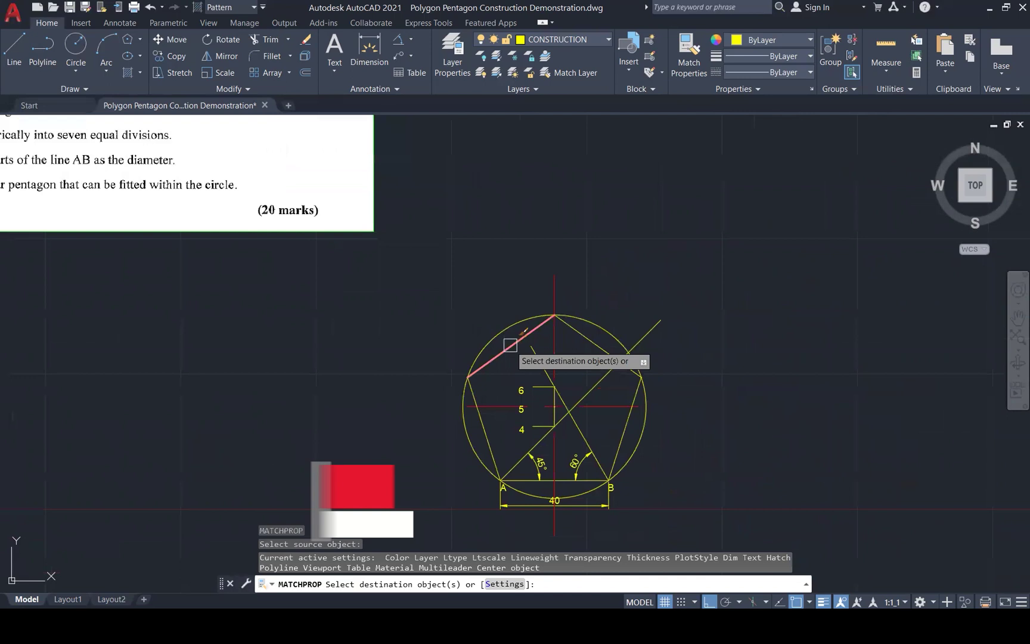
left_click(510, 347)
scroll(510, 349, "up", 1)
left_click(475, 438)
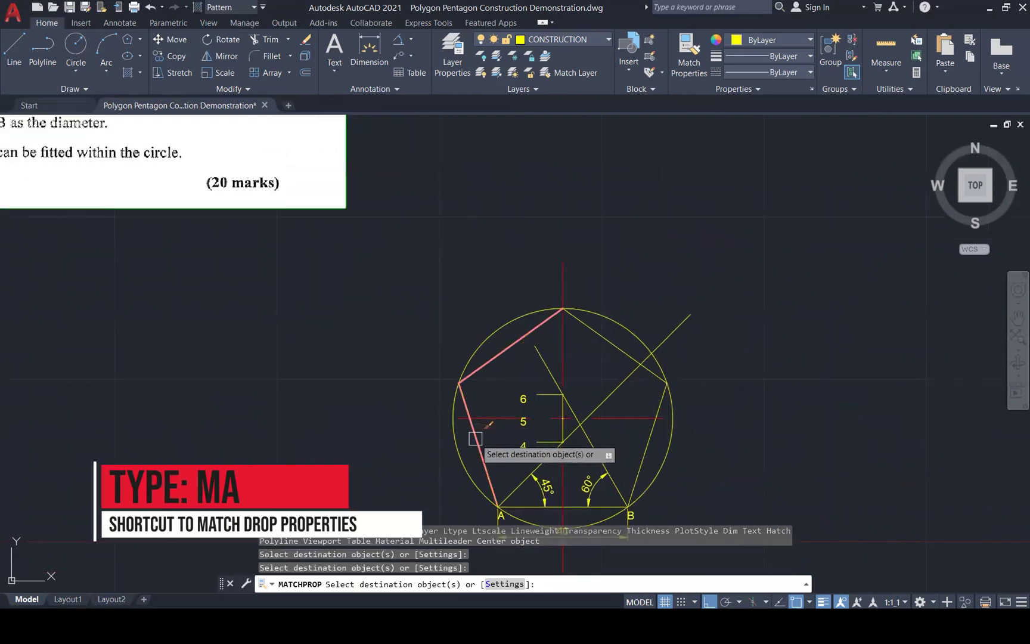
left_click(577, 506)
left_click(648, 455)
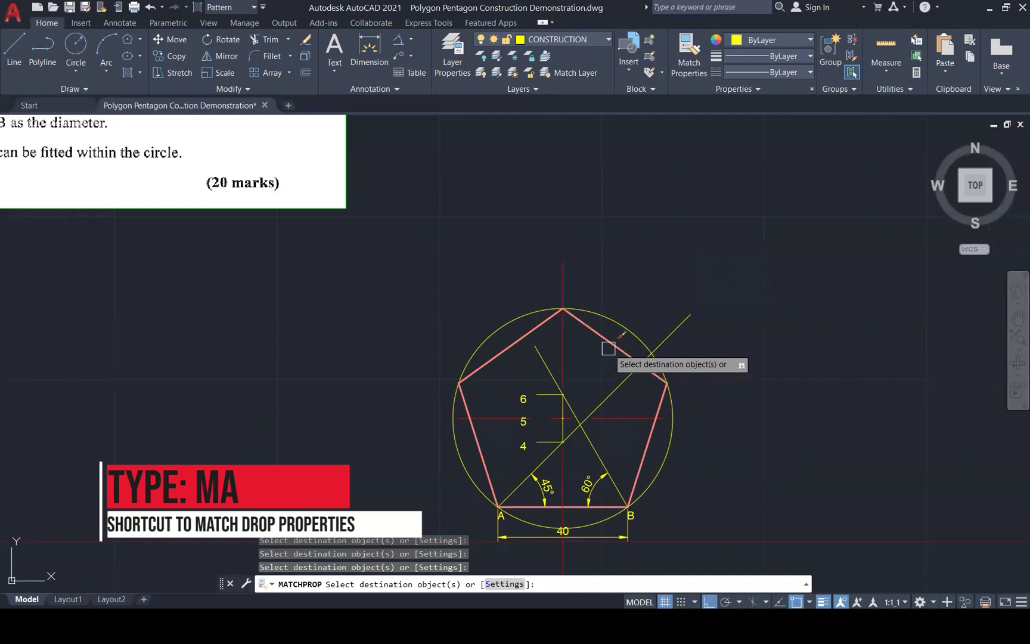
left_click(608, 348)
key("Escape")
key("Escape")
key("Escape")
key("Escape")
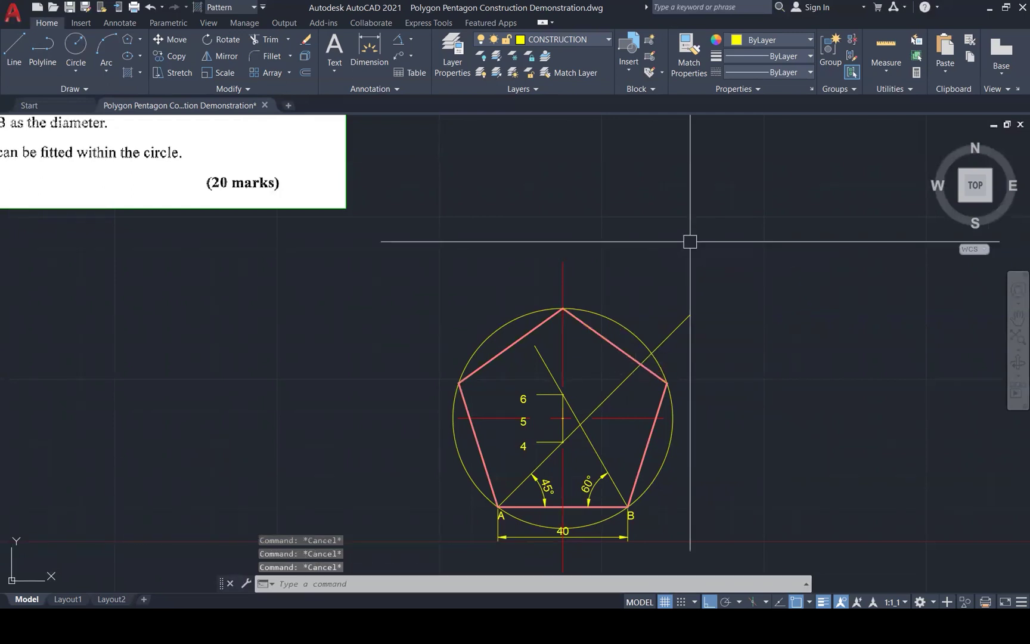
Assign the 40 mm dimension below base AB to the green dimension layer
left_click(616, 537)
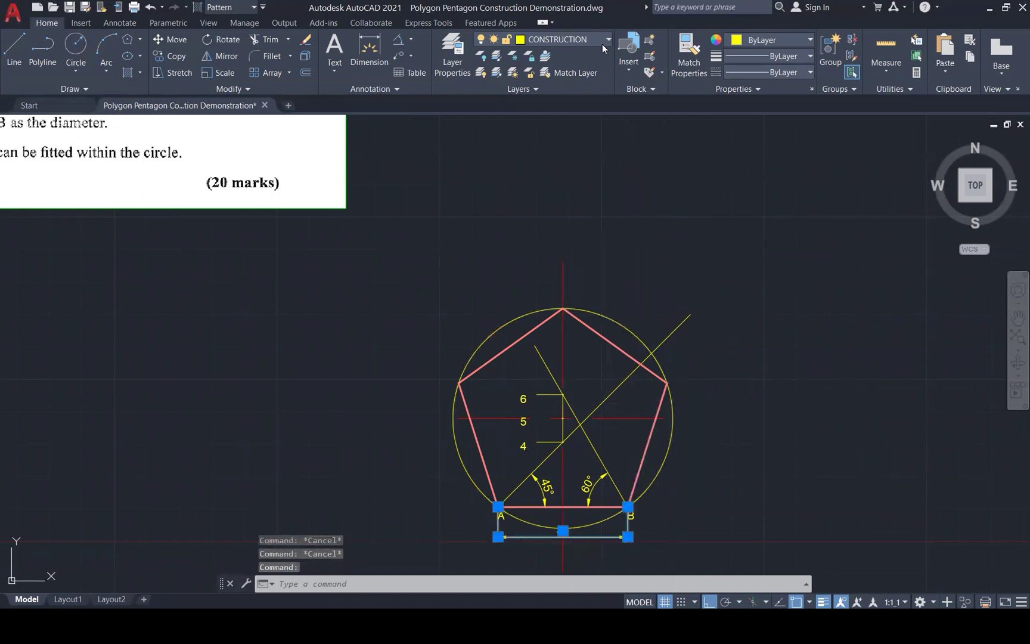
left_click(602, 44)
left_click(566, 119)
key("Escape")
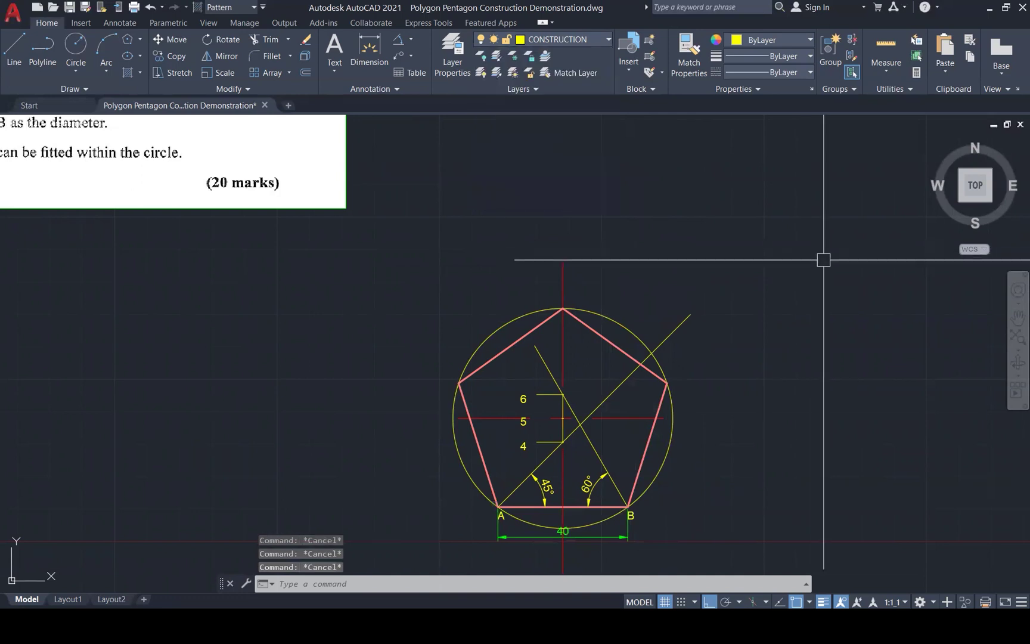
scroll(824, 259, "down", 3)
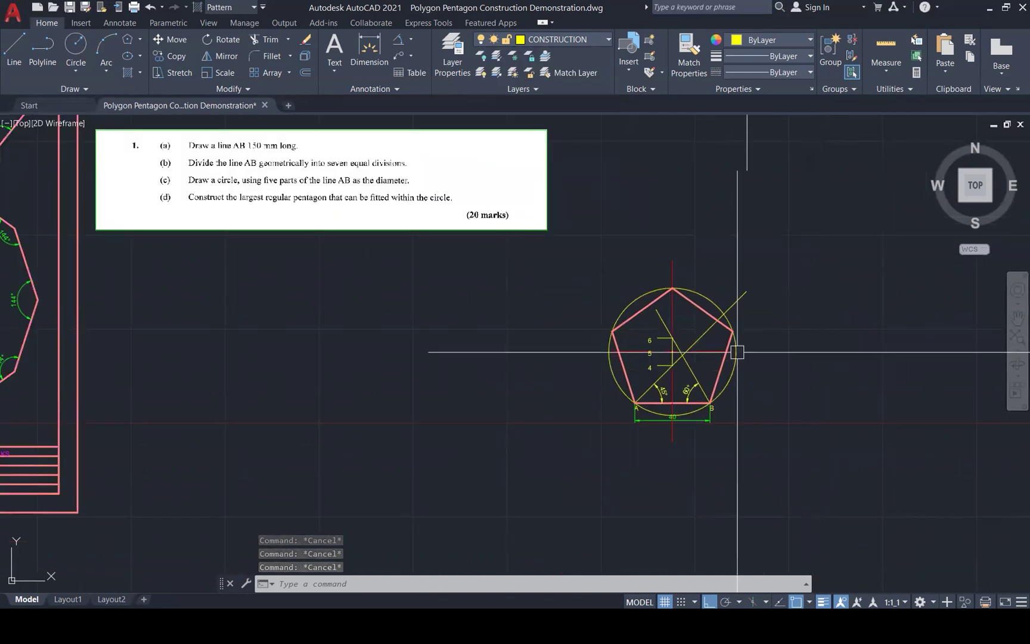
scroll(598, 462, "down", 1)
scroll(597, 462, "down", 1)
scroll(642, 348, "up", 2)
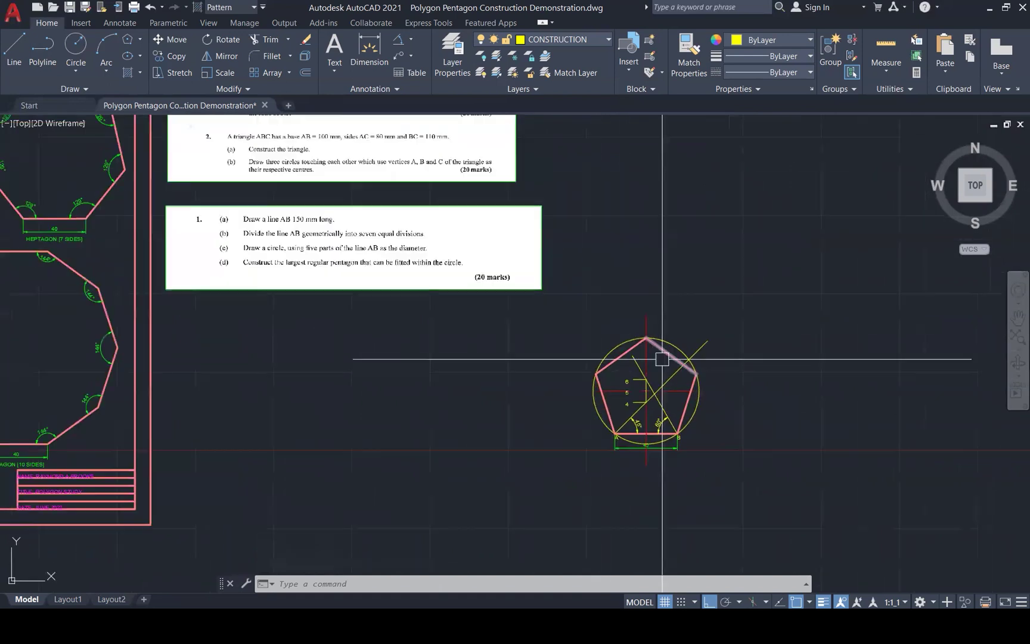
left_click(547, 292)
left_click(751, 486)
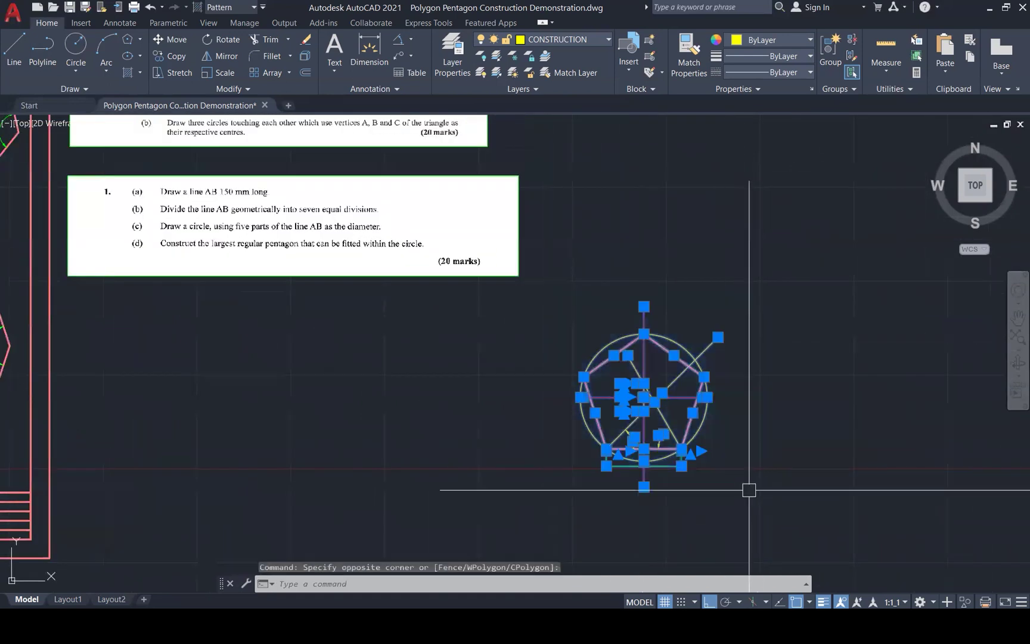
type("m")
key("Return")
left_click(644, 448)
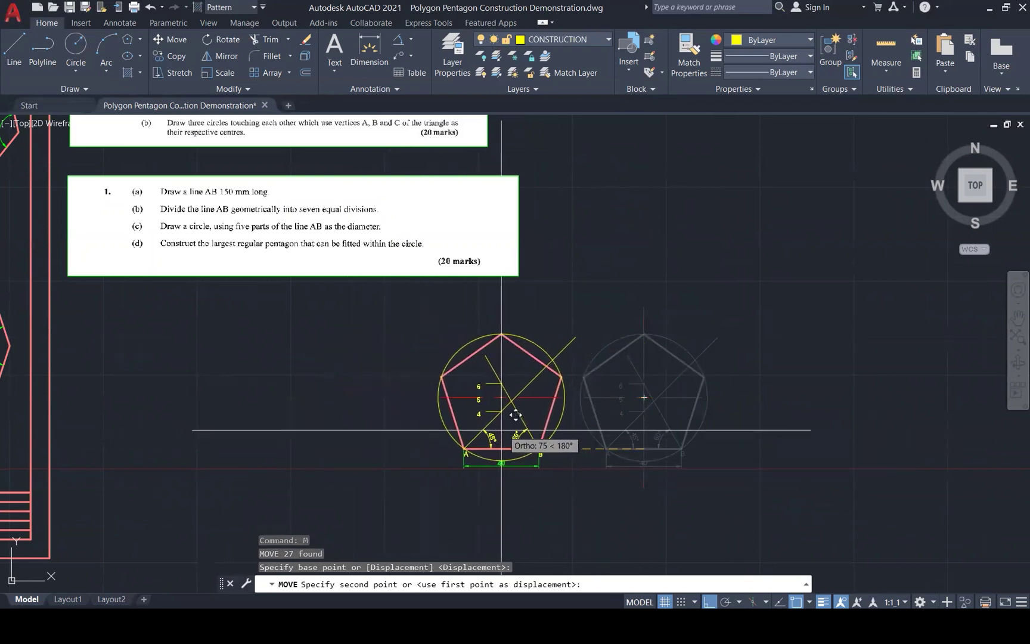
key("Escape")
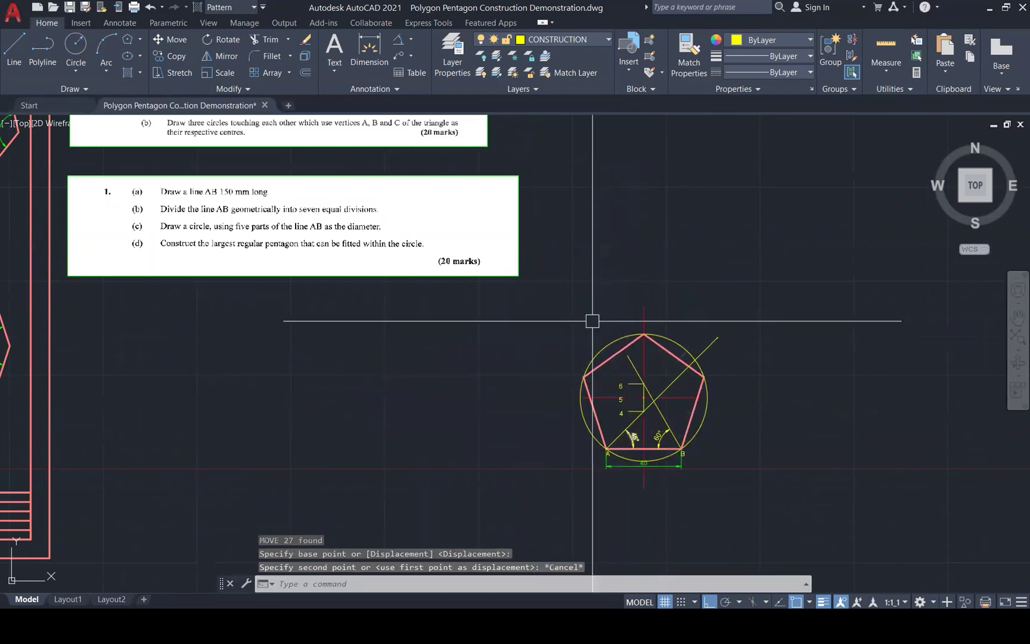
Copy the whole pentagon construction horizontally to the right of the original, using the midpoint of AB as base point, and regenerate the drawing
type("co")
key("Return")
left_click(553, 274)
left_click(744, 449)
key("Return")
left_click(643, 449)
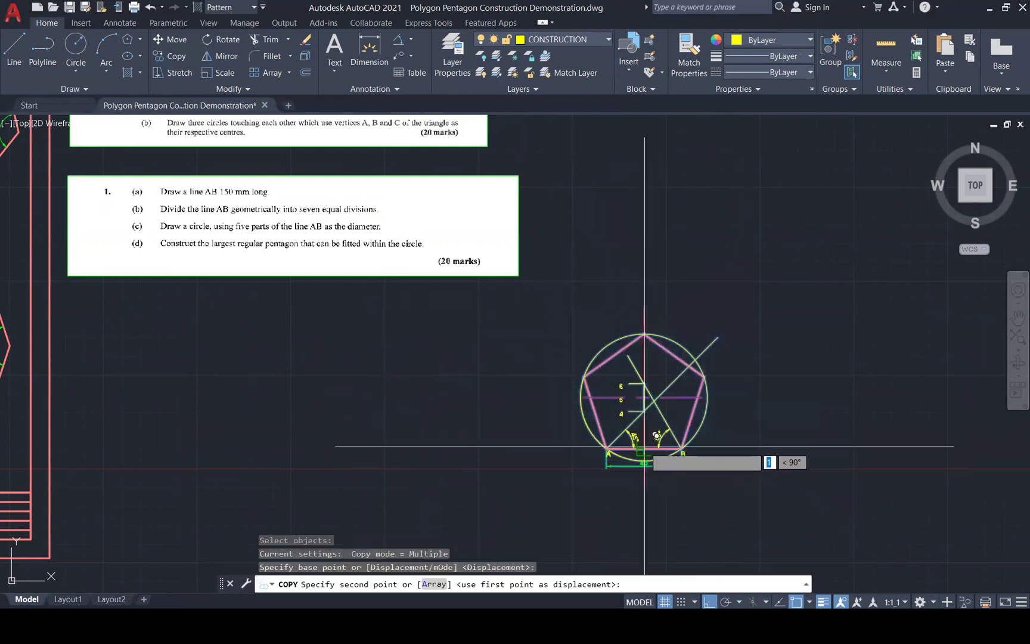
scroll(561, 459, "down", 3)
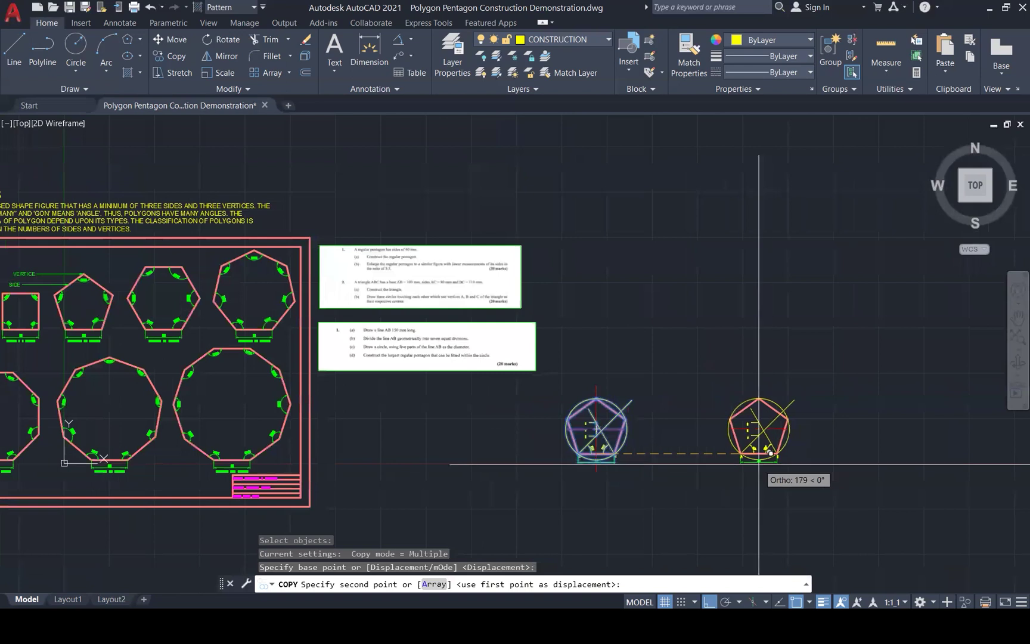
left_click(732, 467)
scroll(799, 468, "up", 3)
key("Escape")
type("re")
key("Return")
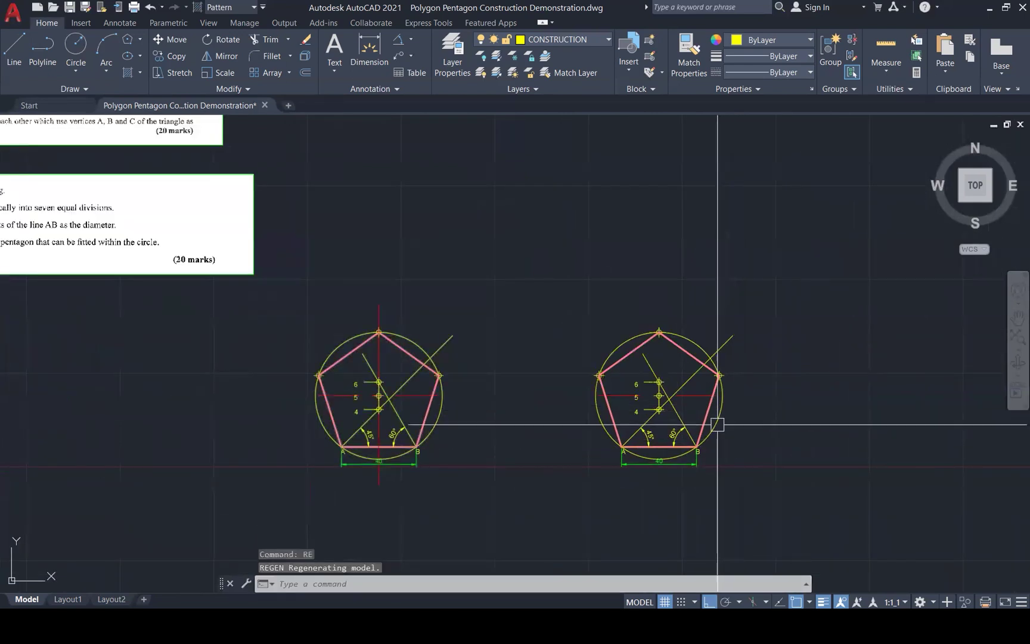
Erase the circle, horizontal center line, 45° and 60° lines and both angle dimensions from the copied pentagon
scroll(697, 471, "up", 2)
left_click(727, 406)
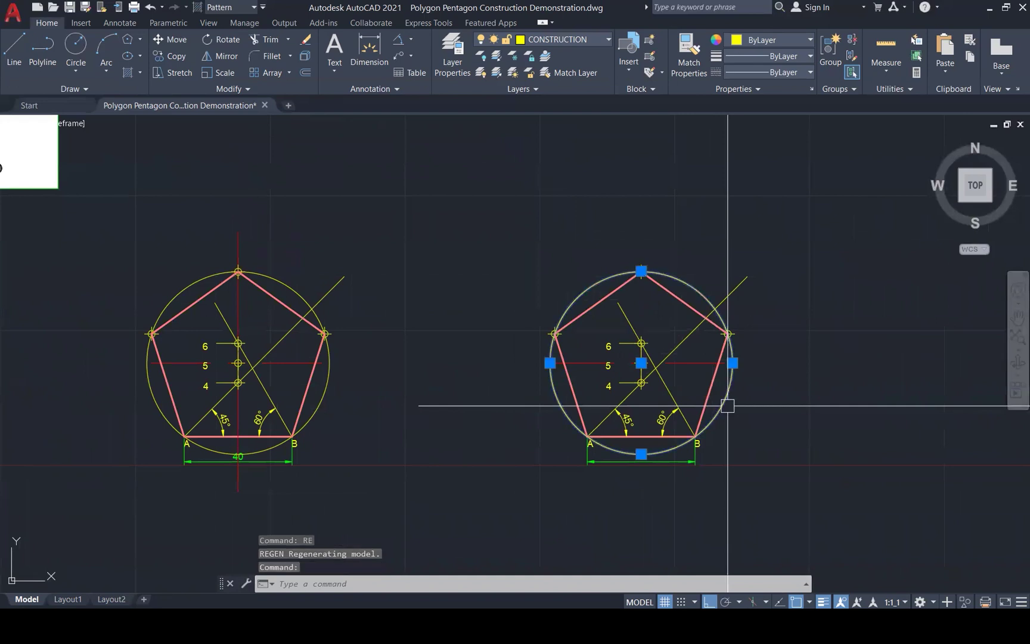
left_click(682, 359)
left_click(680, 343)
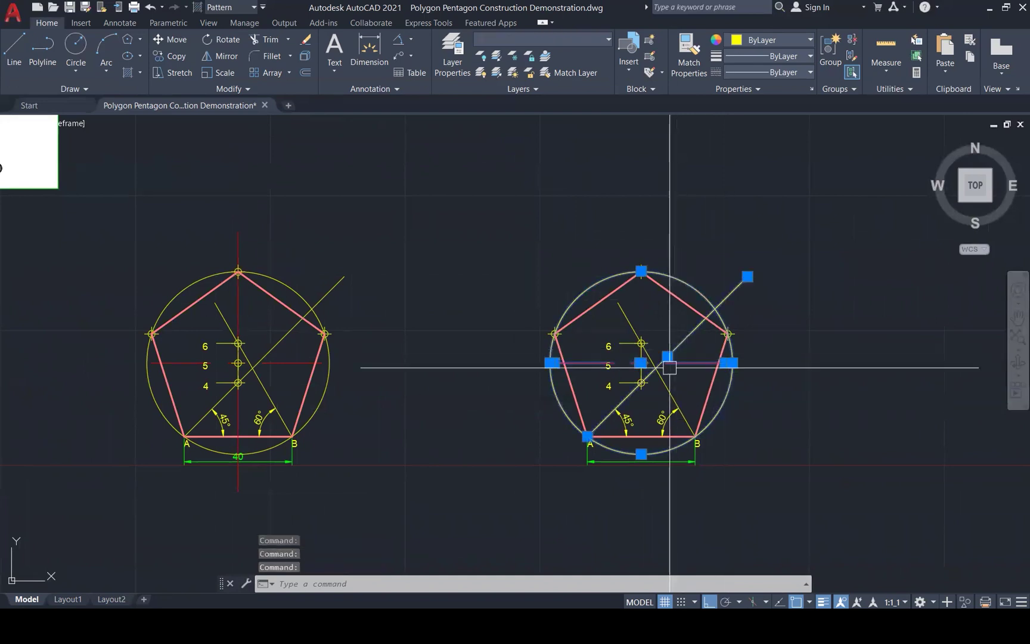
scroll(685, 393, "up", 2)
left_click(684, 393)
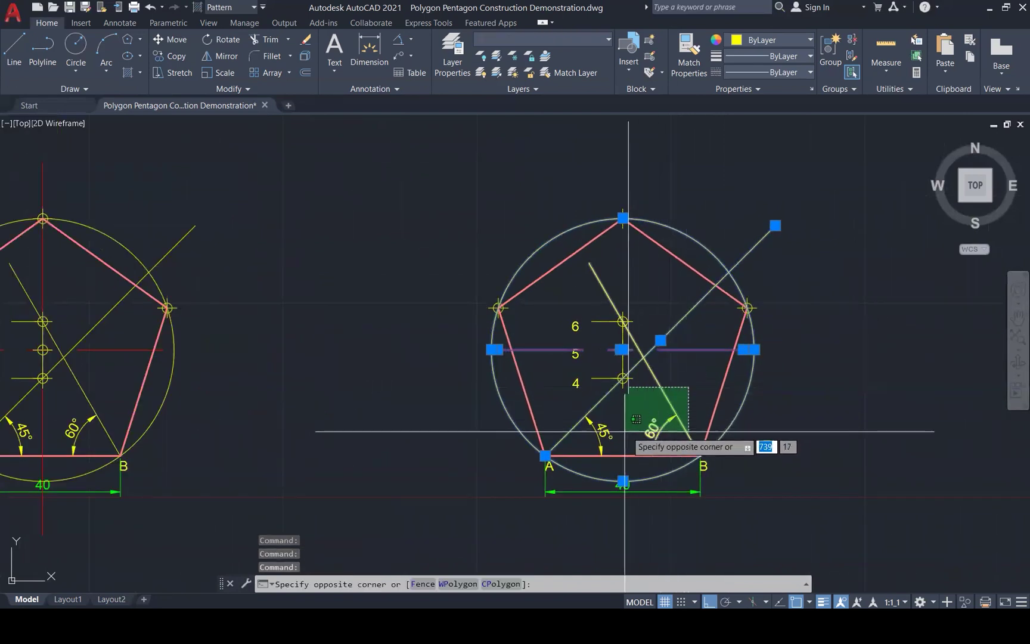
left_click(582, 424)
key("Delete")
Erase the numbered divisions 4, 5 and 6 and the points at the top, right and left vertices from the copied pentagon
left_click(648, 410)
left_click(566, 315)
key("Delete")
left_click(592, 168)
left_click(700, 231)
key("Delete")
left_click(700, 226)
left_click(787, 317)
key("Delete")
left_click(450, 266)
left_click(504, 319)
key("Delete")
Erase the 40 mm dimension below the base of the copied pentagon
left_click(437, 432)
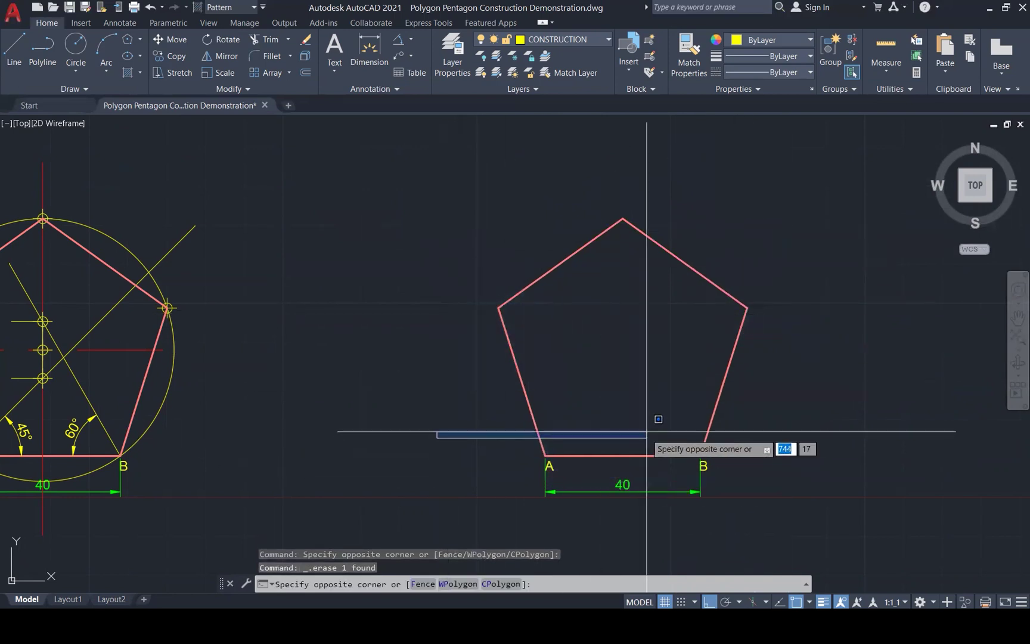
left_click(655, 430)
left_click(679, 491)
key("Delete")
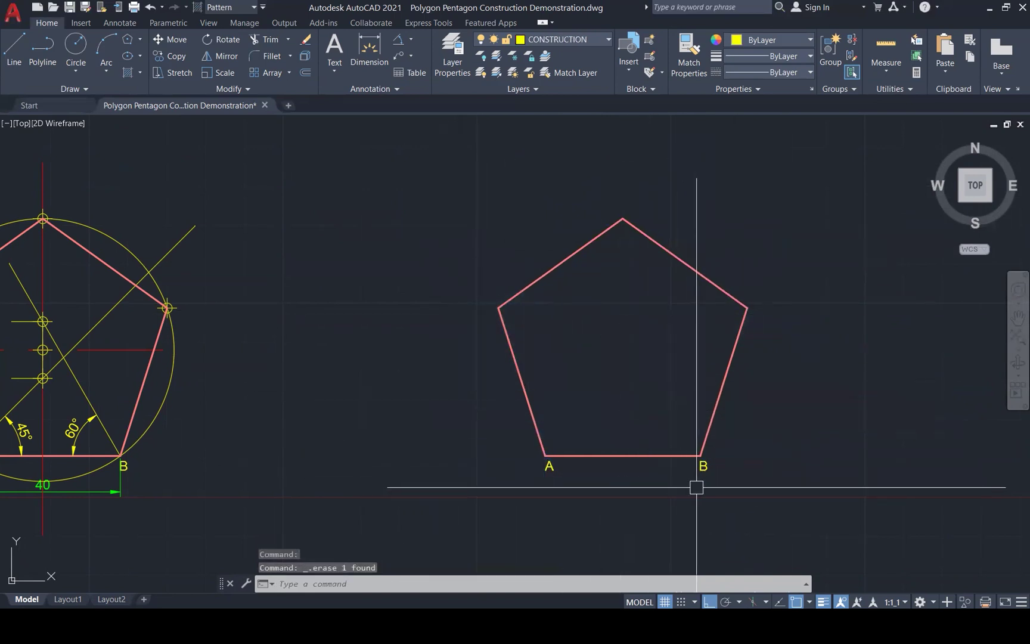
key("Escape")
key("Escape")
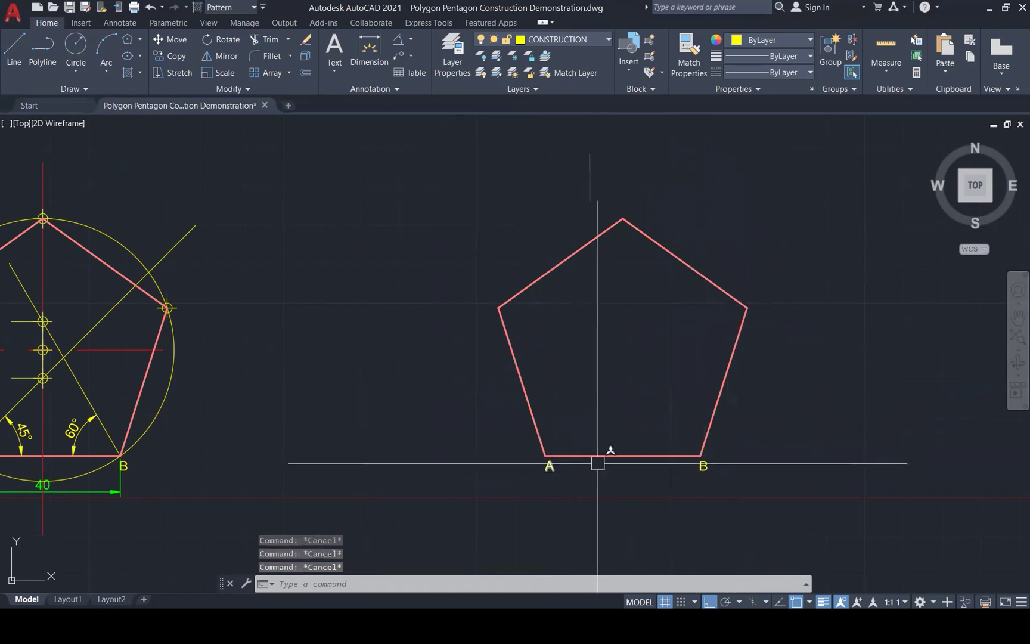
Copy the label B from its vertex on the copied pentagon to the upper right, top and upper left vertices
left_click(704, 466)
type("co")
key("Return")
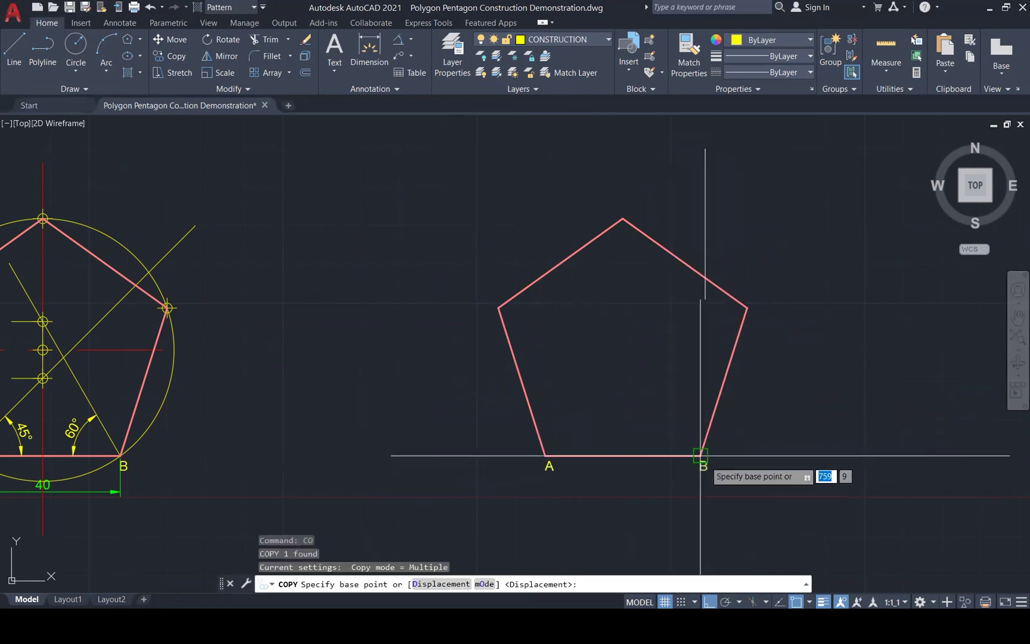
left_click(705, 466)
left_click(747, 307)
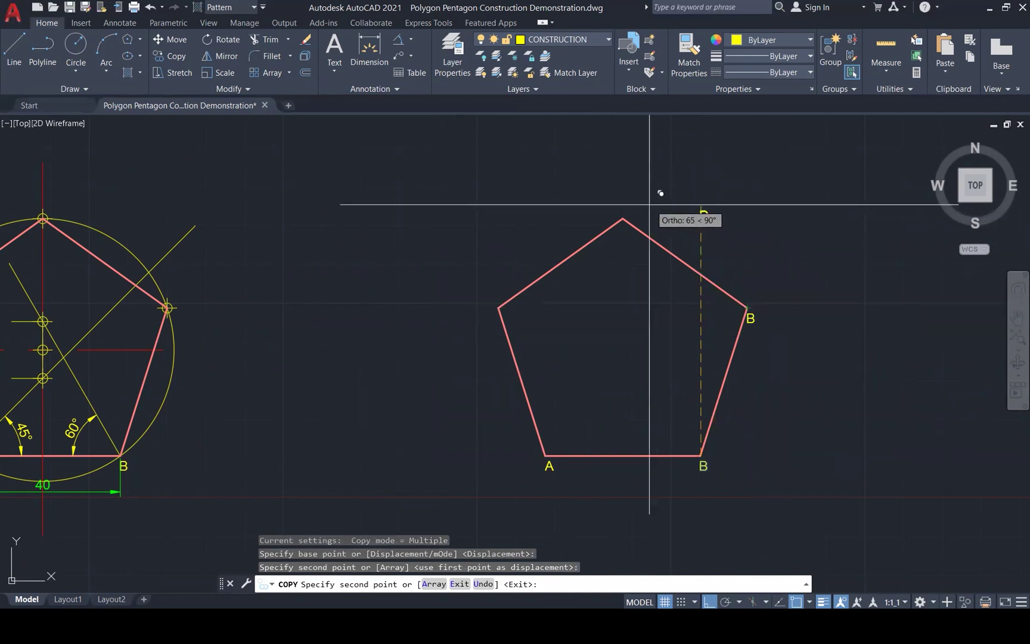
left_click(623, 218)
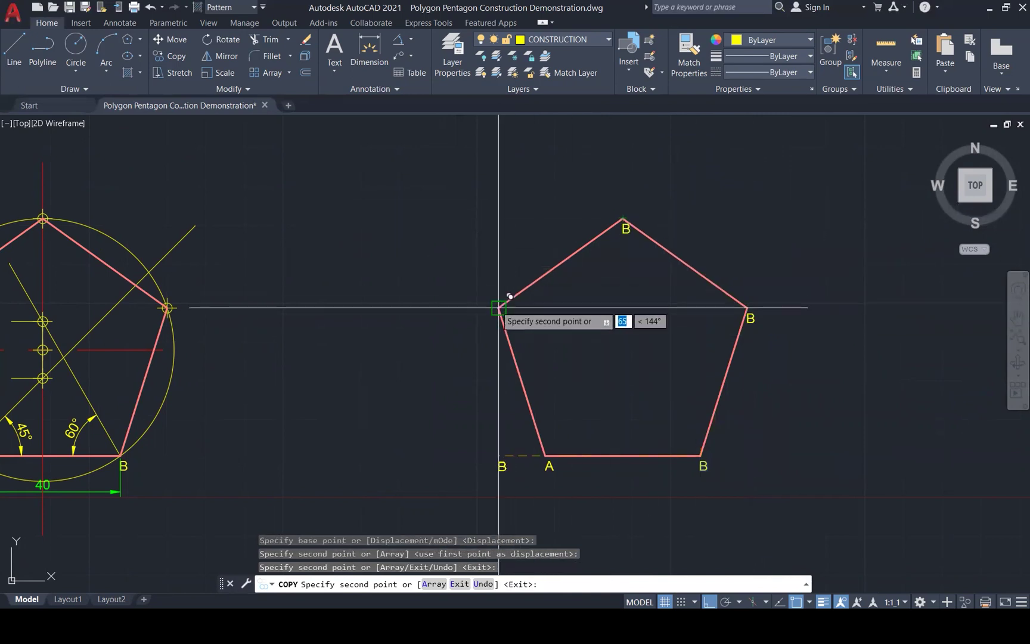
left_click(499, 307)
key("Escape")
Change the copied vertex labels to C on the upper right, D at the top and E on the upper left
double_click(749, 321)
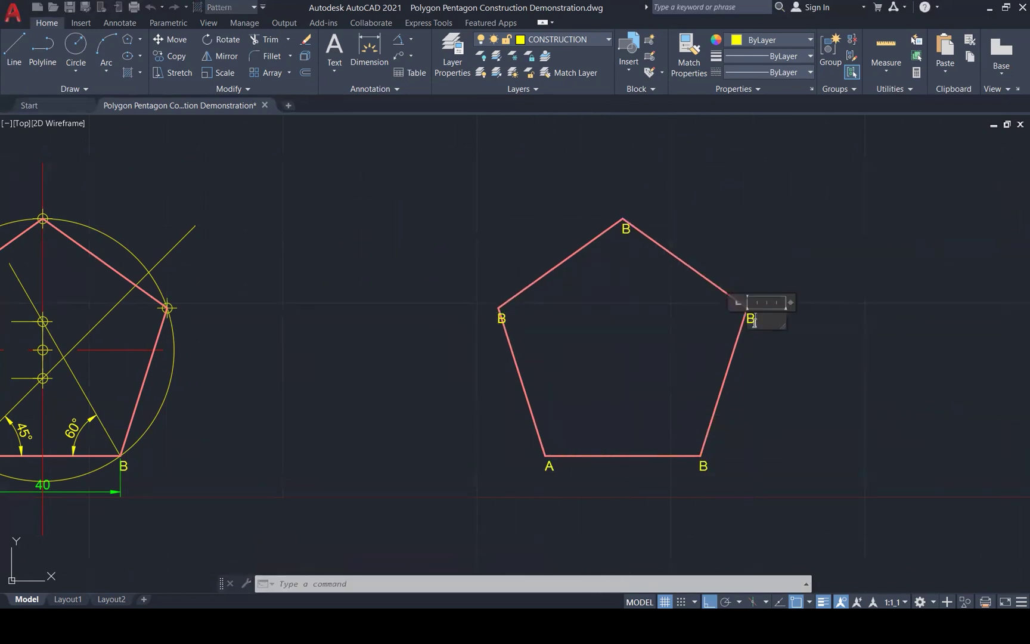
type("C")
left_click(784, 241)
double_click(623, 228)
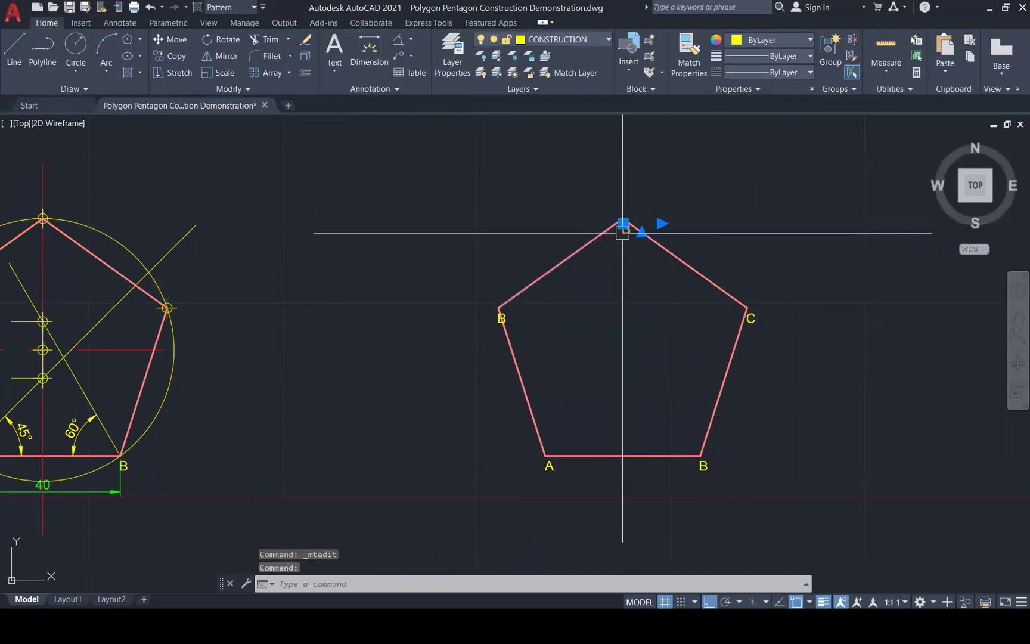
type("D")
left_click(584, 305)
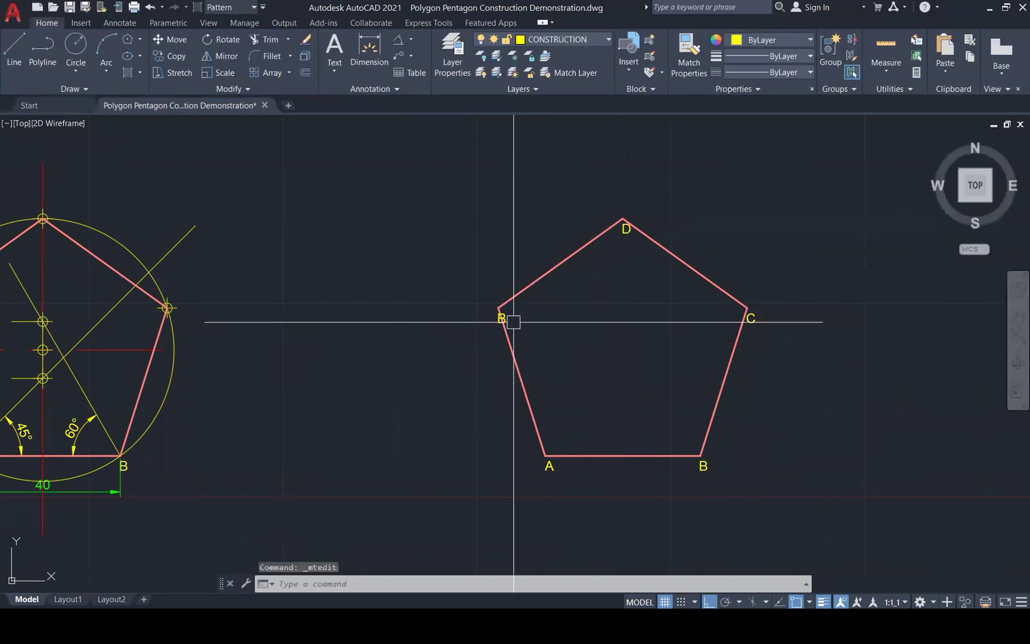
double_click(502, 319)
type("E")
left_click(491, 239)
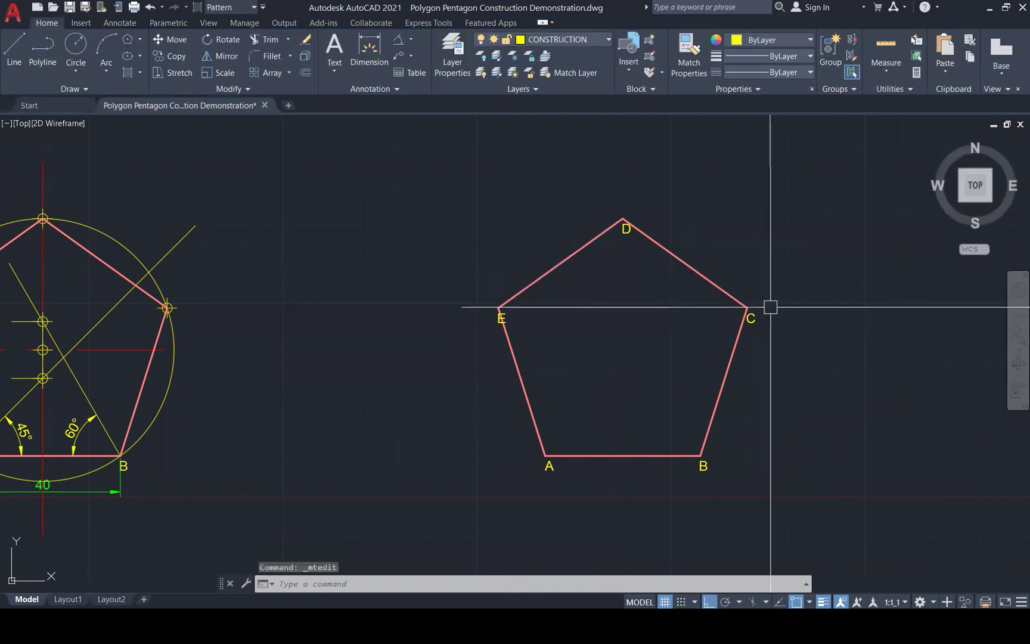
key("Escape")
key("Escape")
key("Escape")
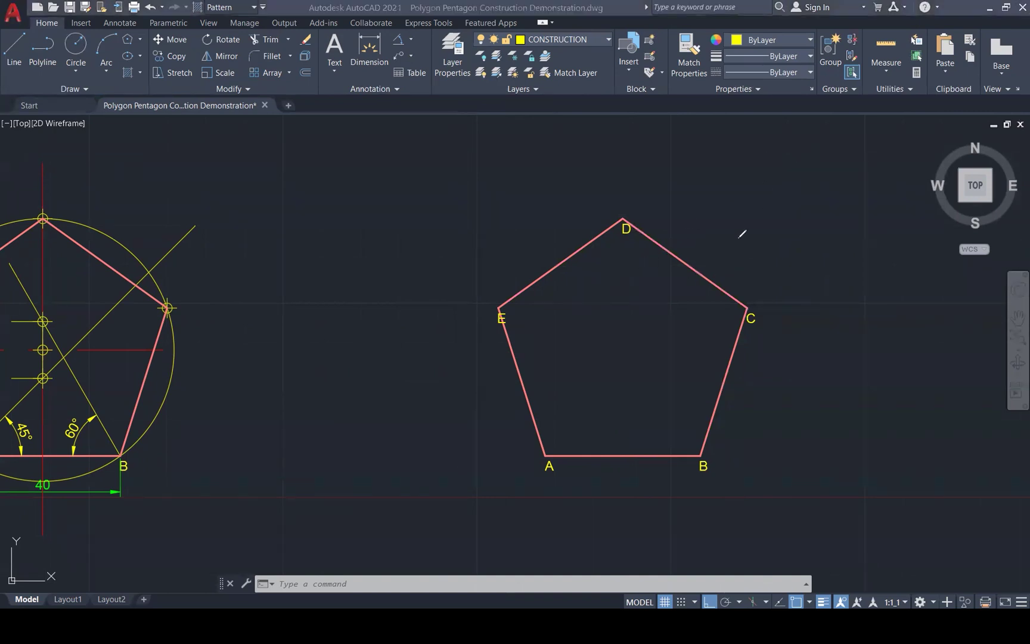
left_click_drag(807, 191, 721, 256)
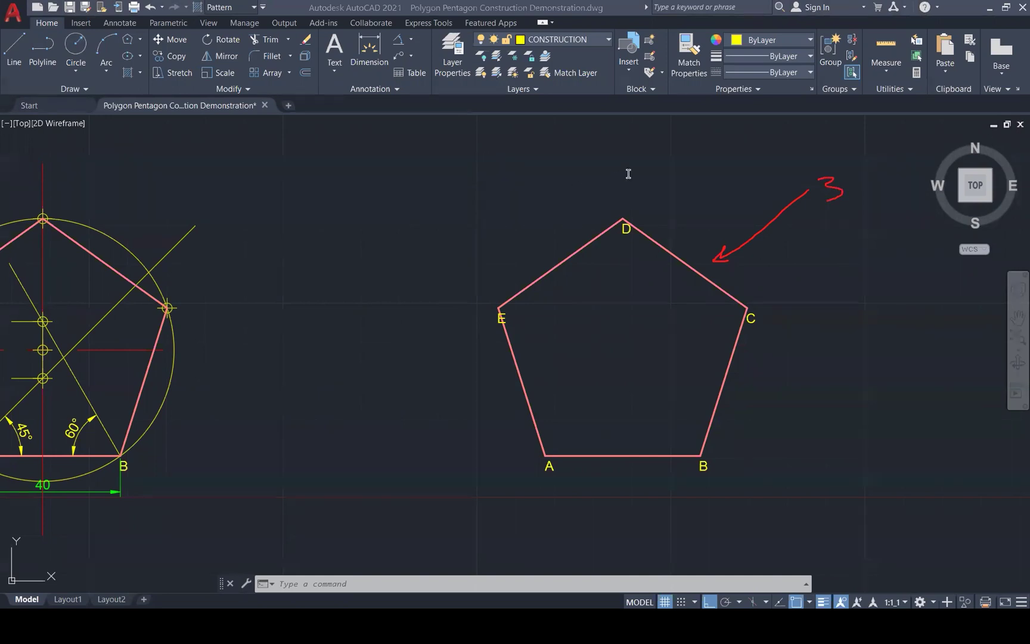
left_click(628, 173)
type("SHAPE AT ")
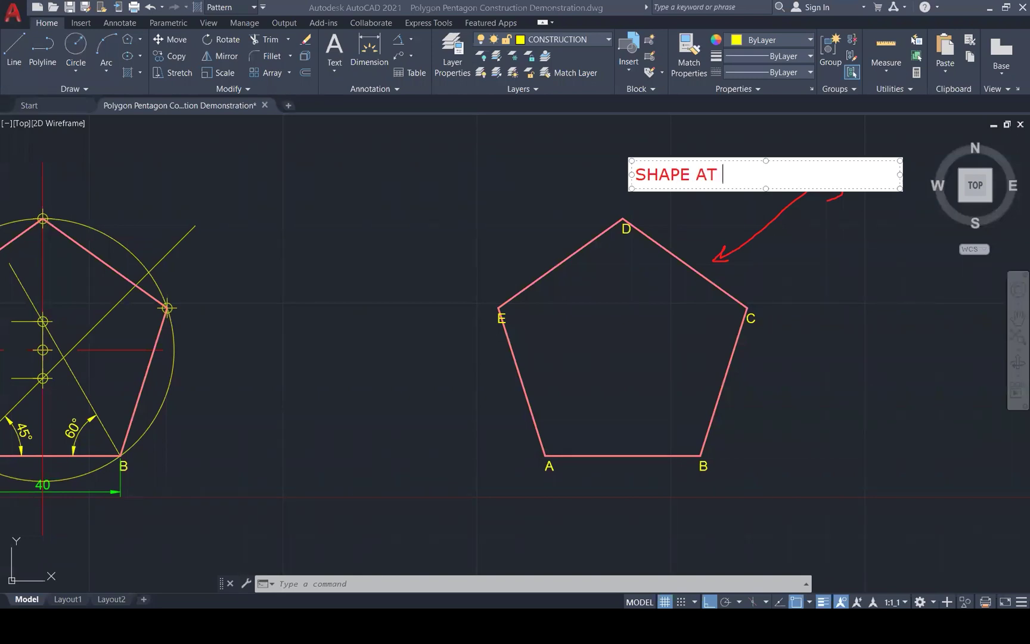
type("3 AND NEEDS TO BE")
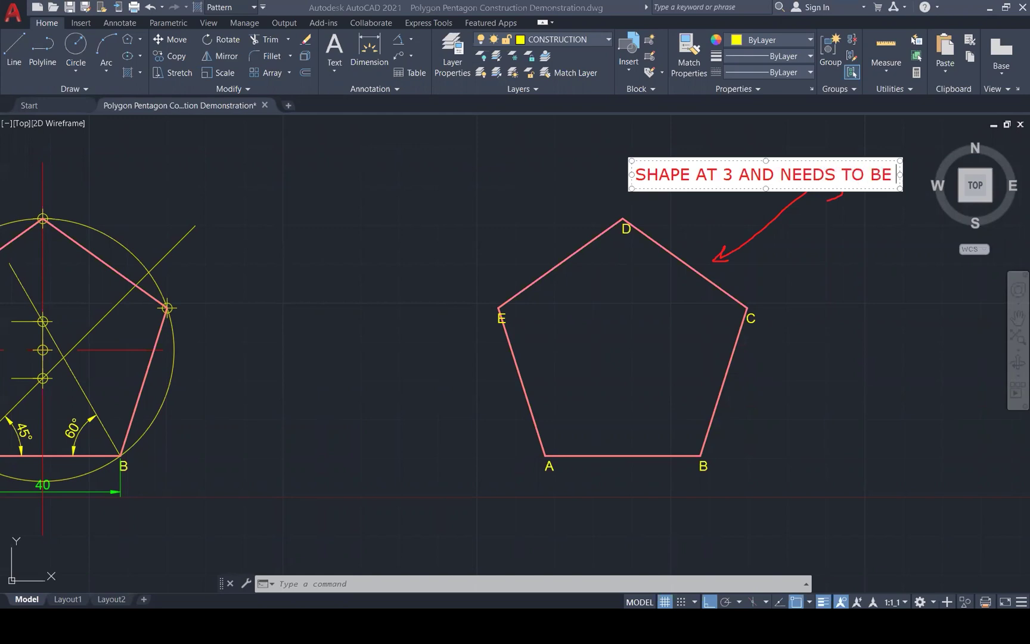
type(" INC")
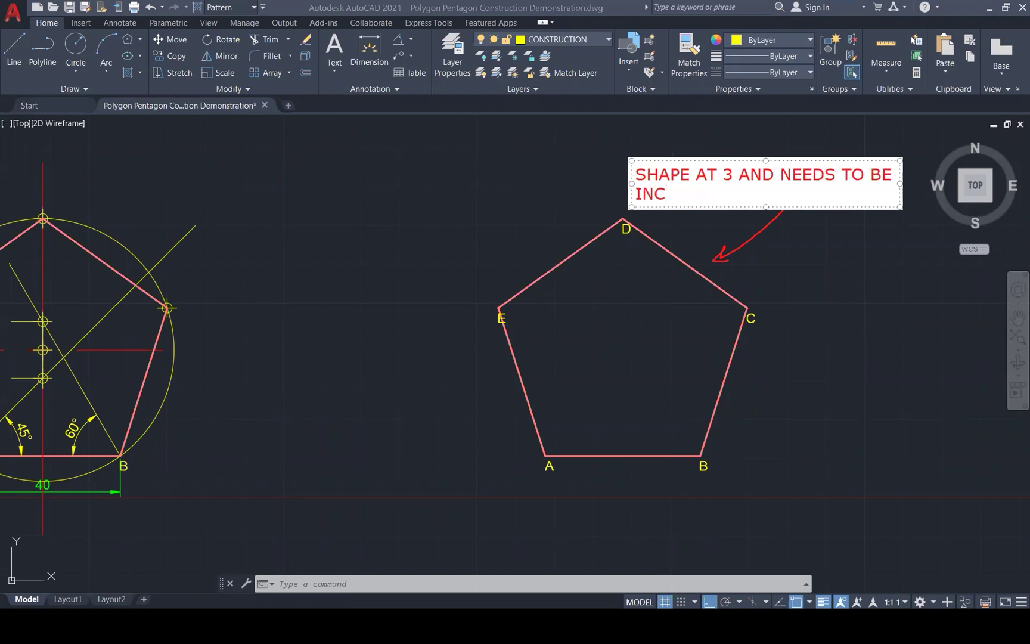
type("REASED TO 5")
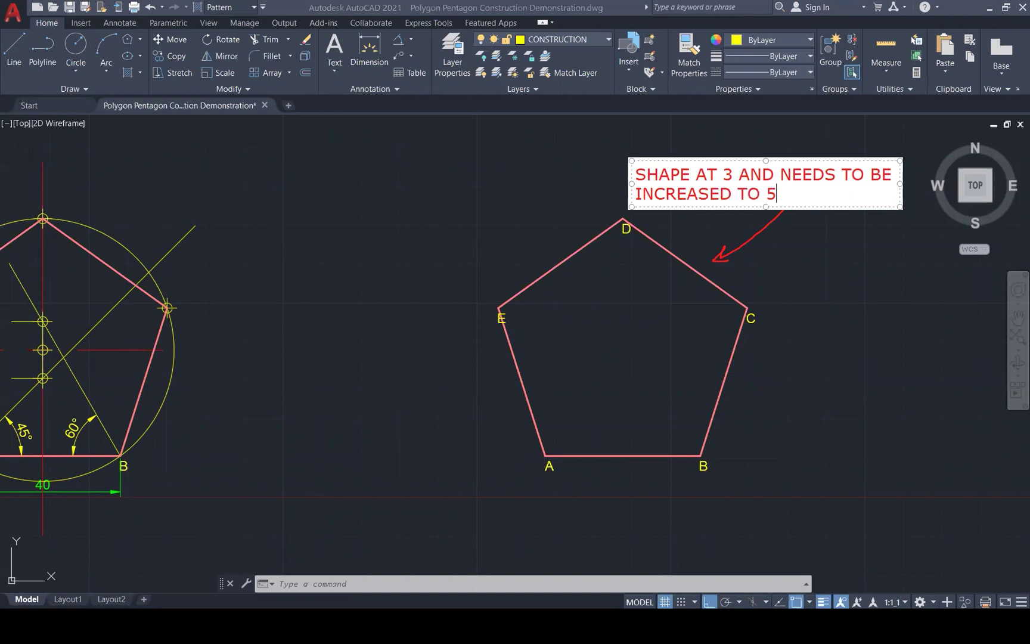
left_click_drag(902, 184, 1007, 164)
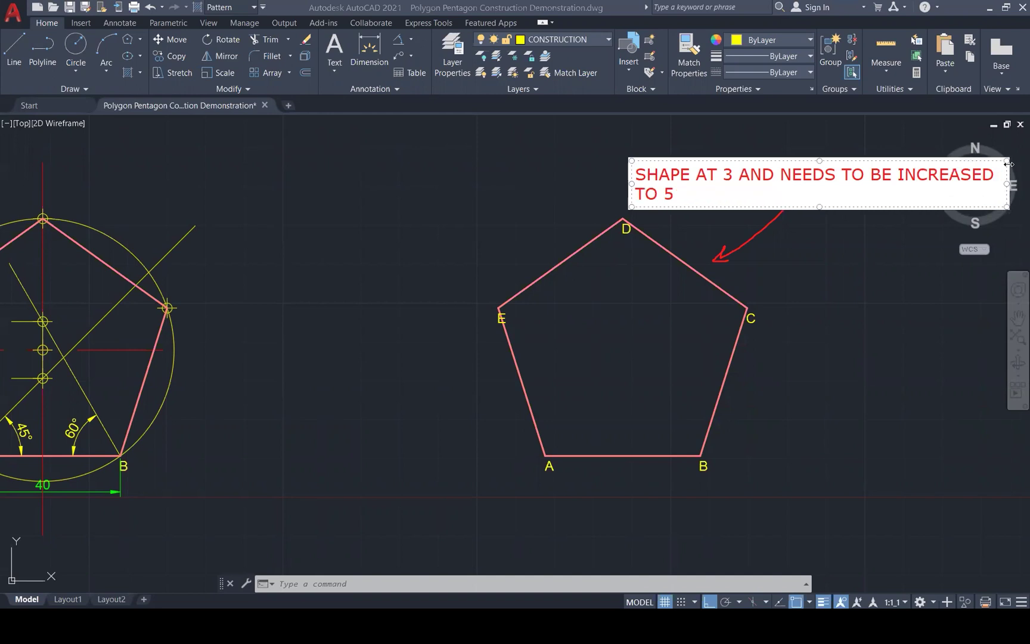
left_click(951, 267)
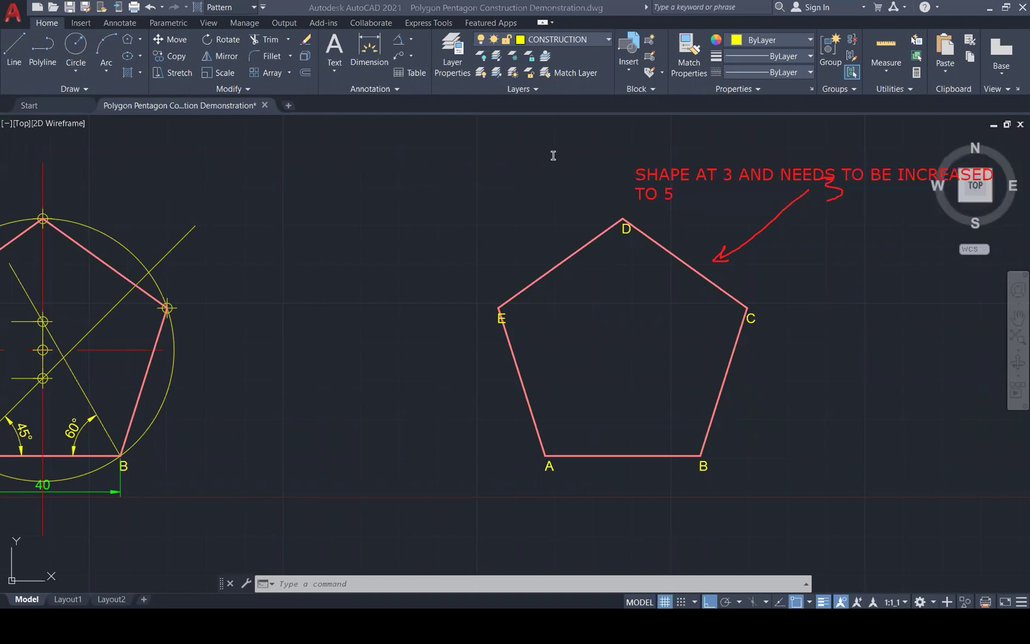
left_click(684, 173)
left_click_drag(684, 174, 557, 524)
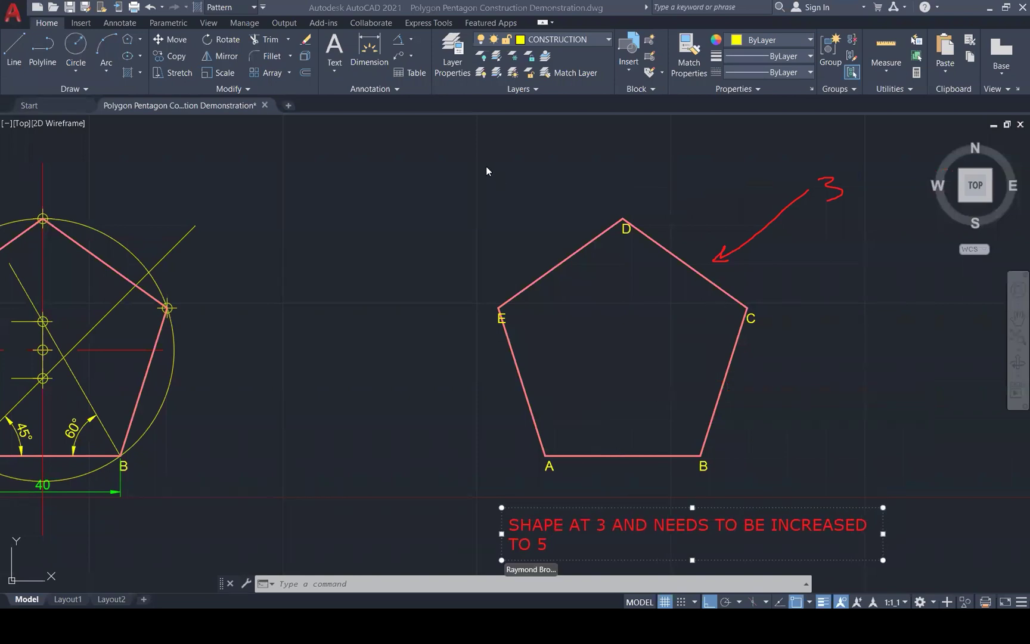
key("Escape")
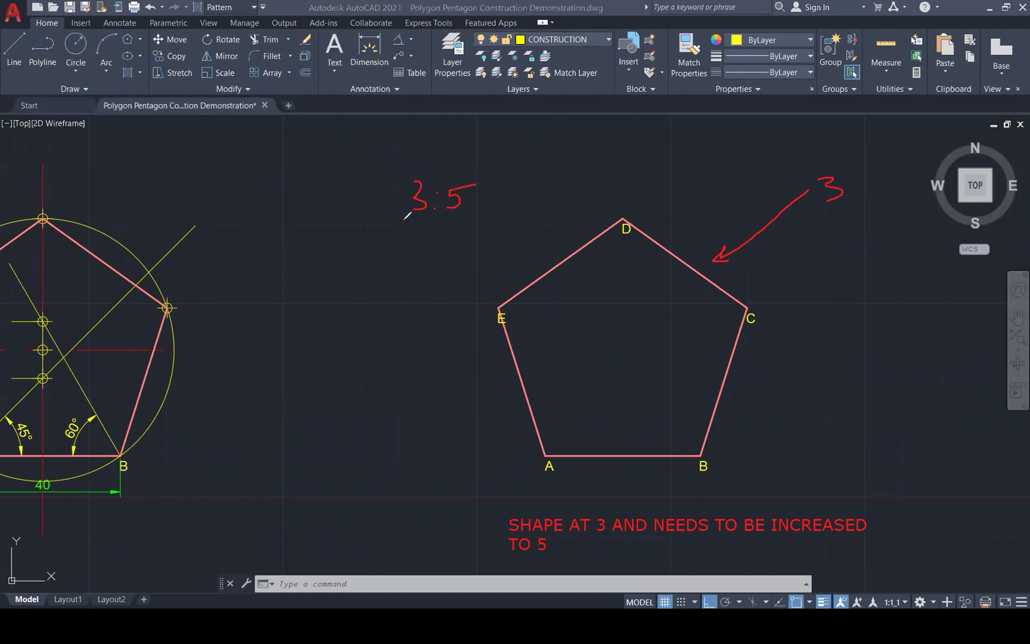
left_click_drag(375, 251, 389, 272)
left_click_drag(460, 278, 447, 291)
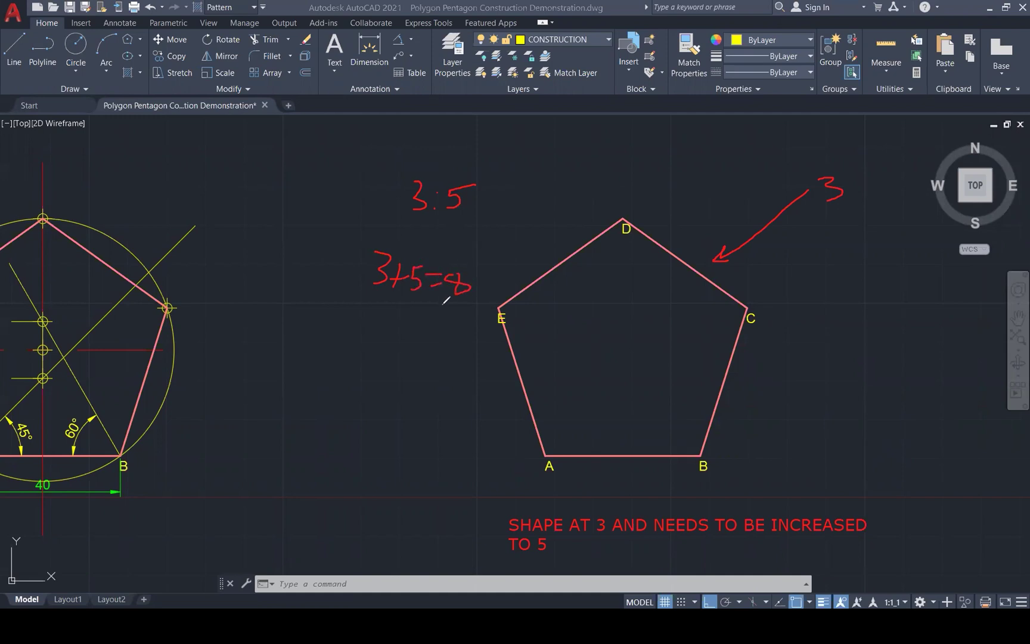
mouse_move(327, 358)
left_mouse_down()
mouse_move(339, 370)
mouse_move(384, 367)
left_mouse_up()
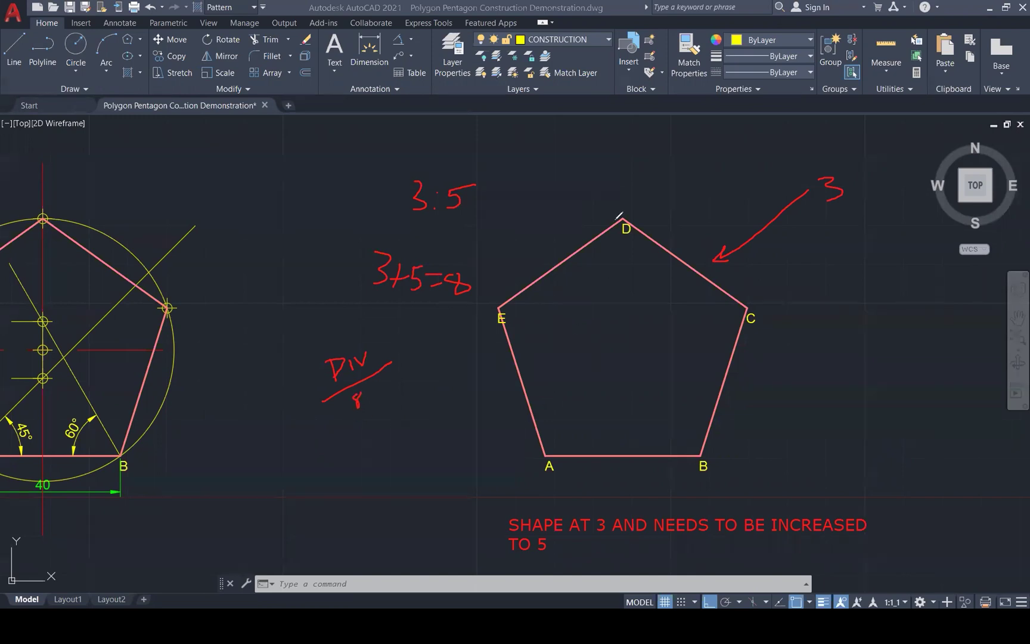
key("Escape")
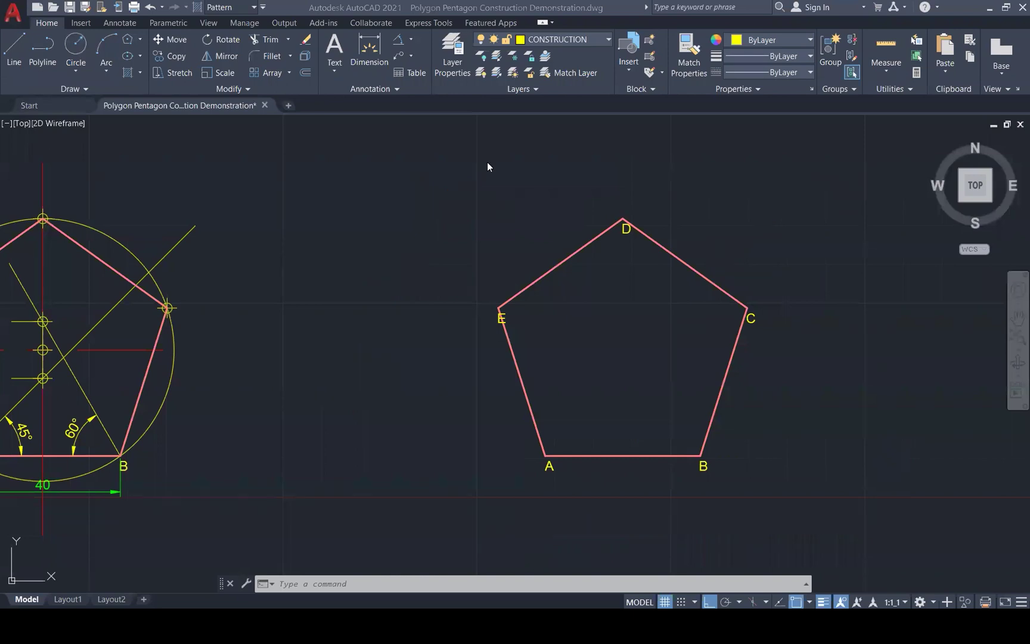
scroll(529, 221, "down", 3)
type("l")
key("Return")
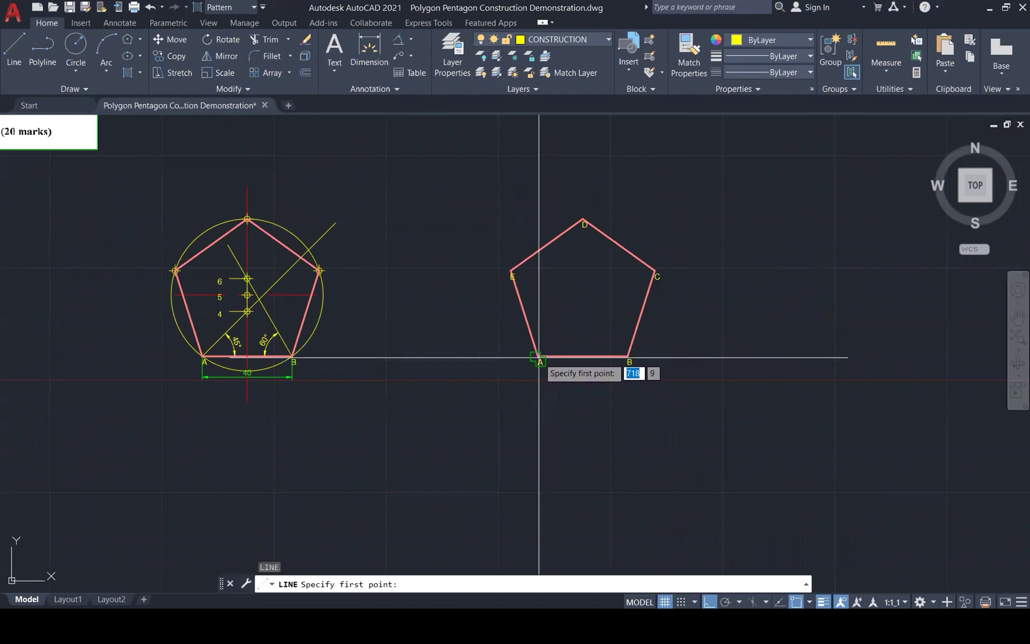
left_click(539, 359)
scroll(560, 374, "up", 3)
scroll(559, 373, "up", 2)
key("Escape")
Draw a construction line about 90 mm long from vertex A of the copied pentagon, sloping down to the right at roughly 50° with Ortho off
key("Return")
left_click(503, 332)
key("F8")
scroll(620, 358, "down", 2)
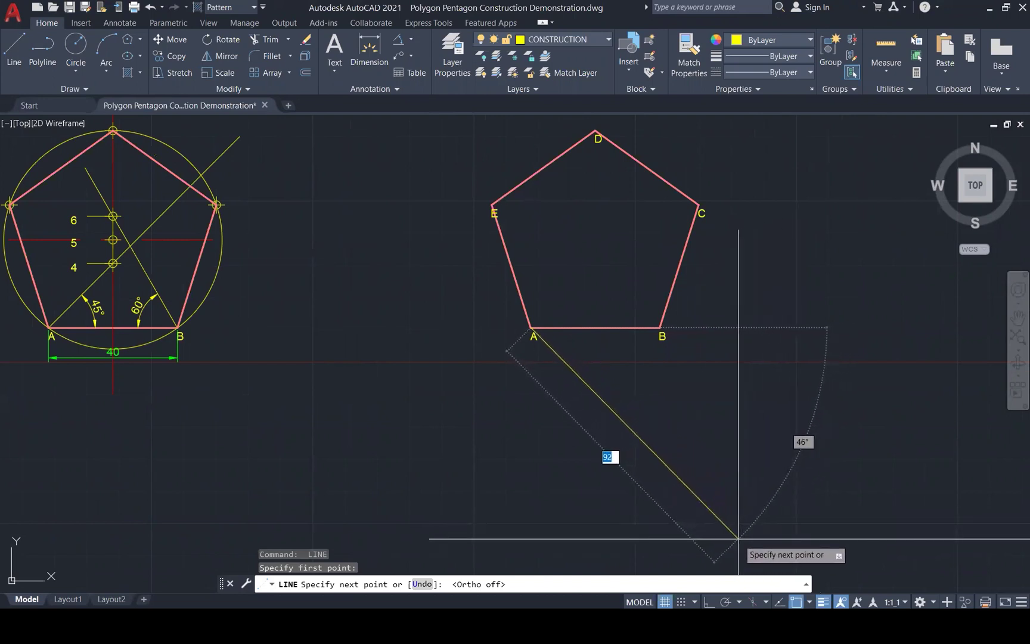
left_click(721, 543)
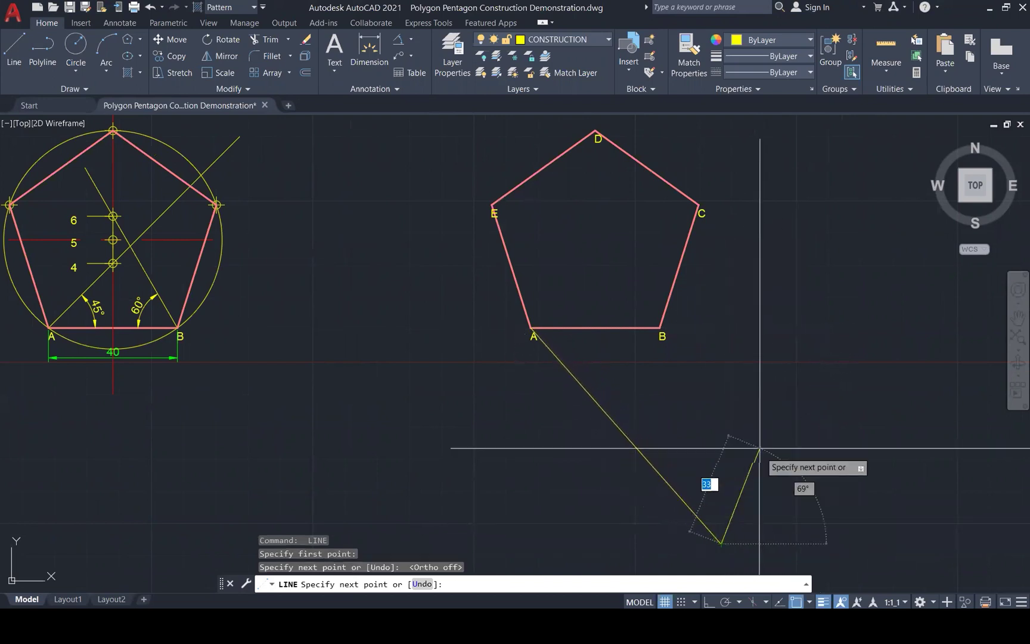
key("Escape")
Divide the sloping construction line from A into 8 equal segments
type("DIV")
key("Return")
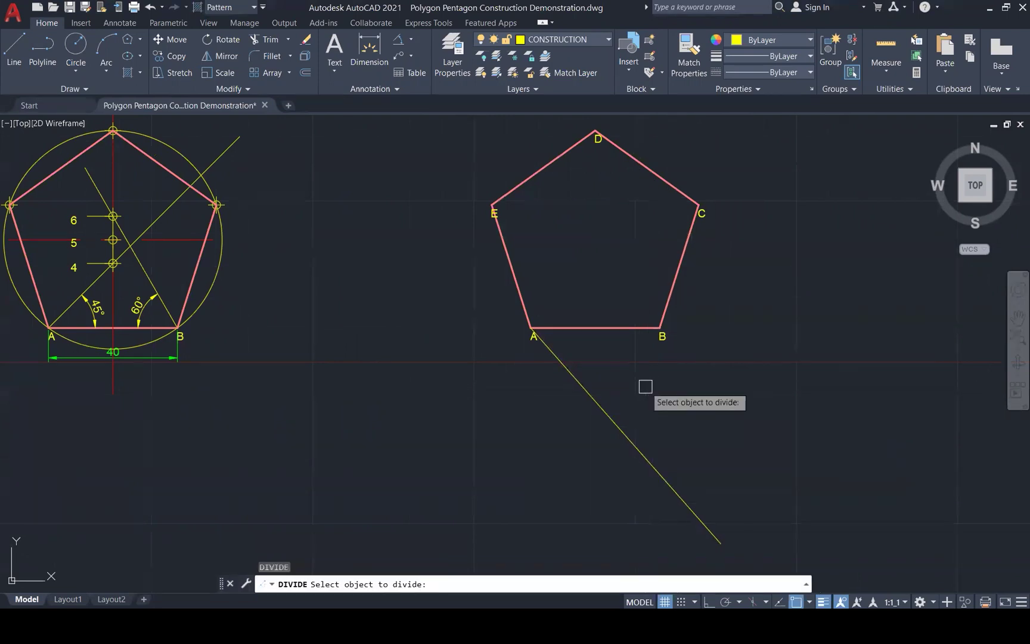
left_click(617, 418)
type("8")
key("Return")
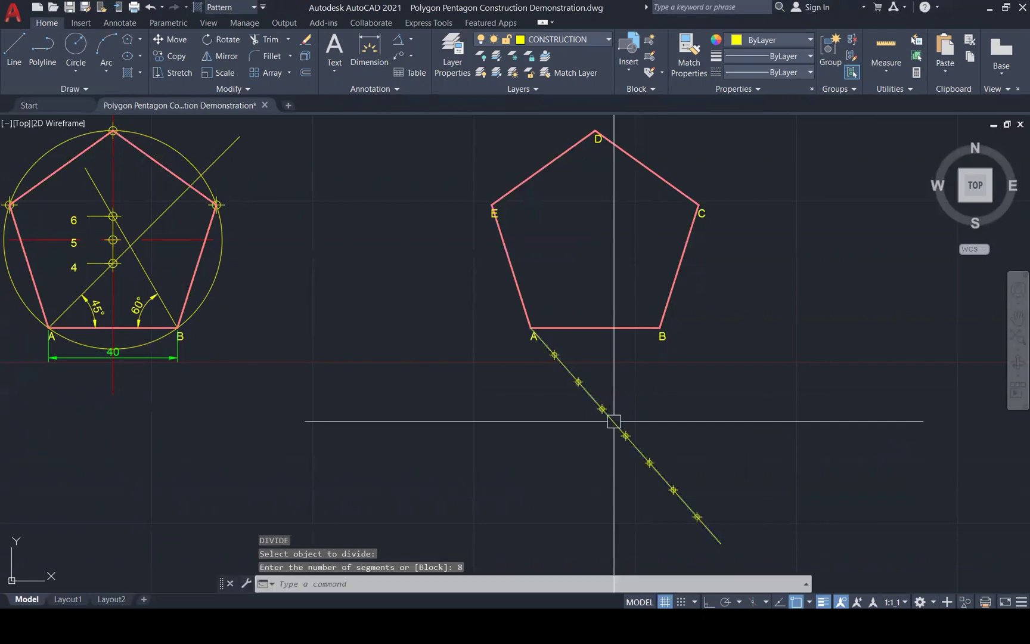
key("Escape")
key("Escape")
key("Escape")
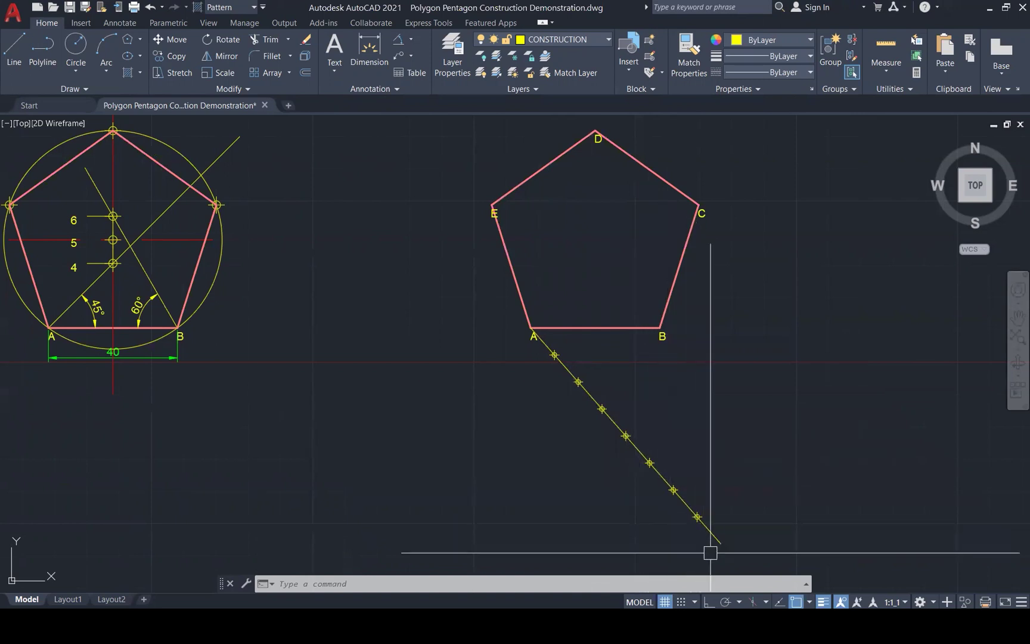
Copy the last division point to the lower end of the sloping line and regenerate the drawing
scroll(742, 557, "up", 5)
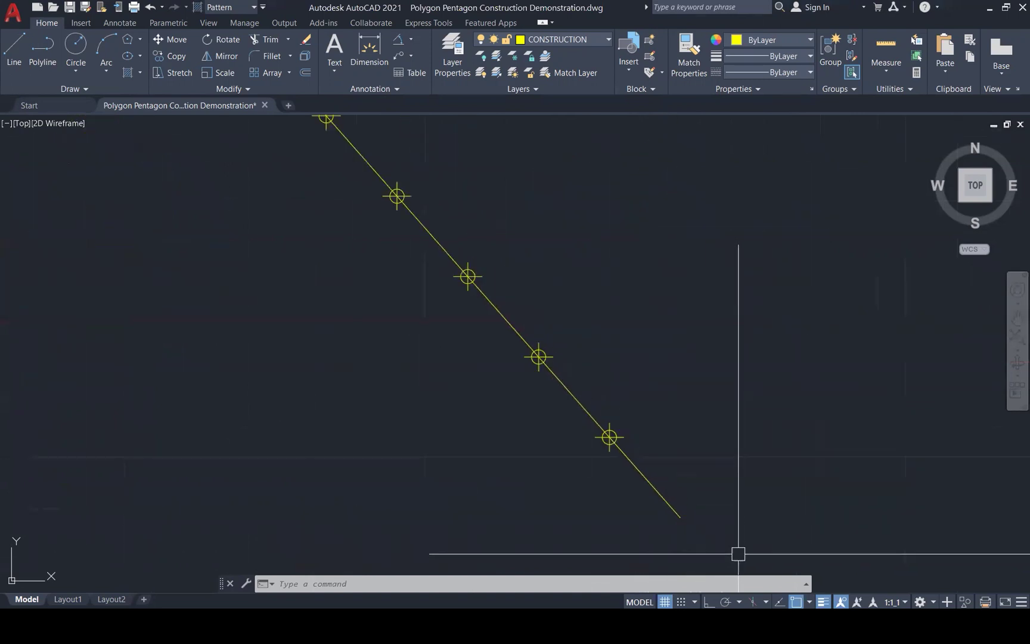
key("Return")
left_click(609, 437)
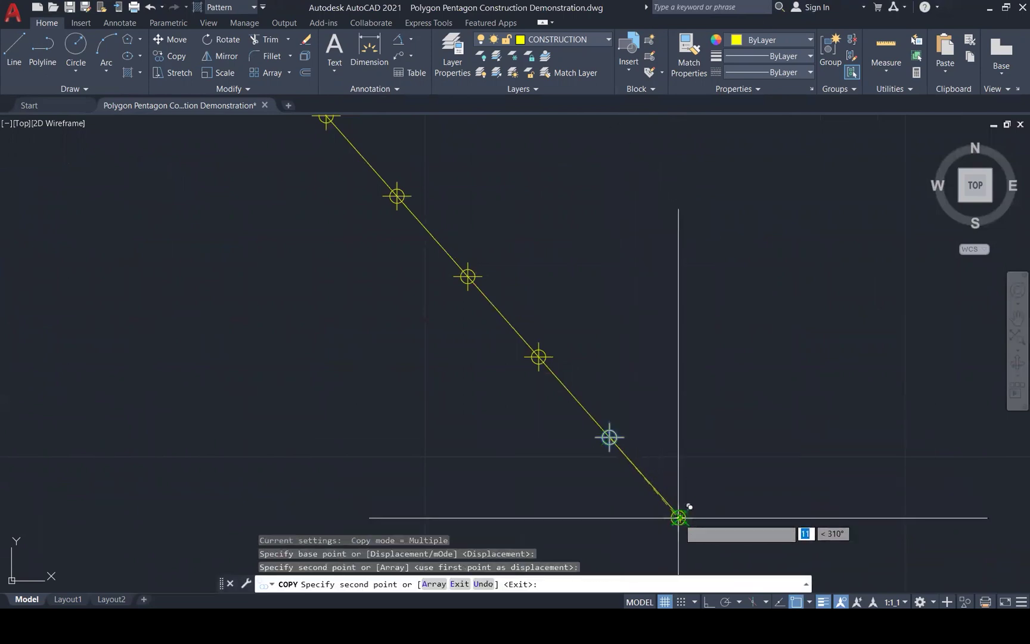
key("Escape")
type("RE")
key("Return")
scroll(720, 483, "down", 3)
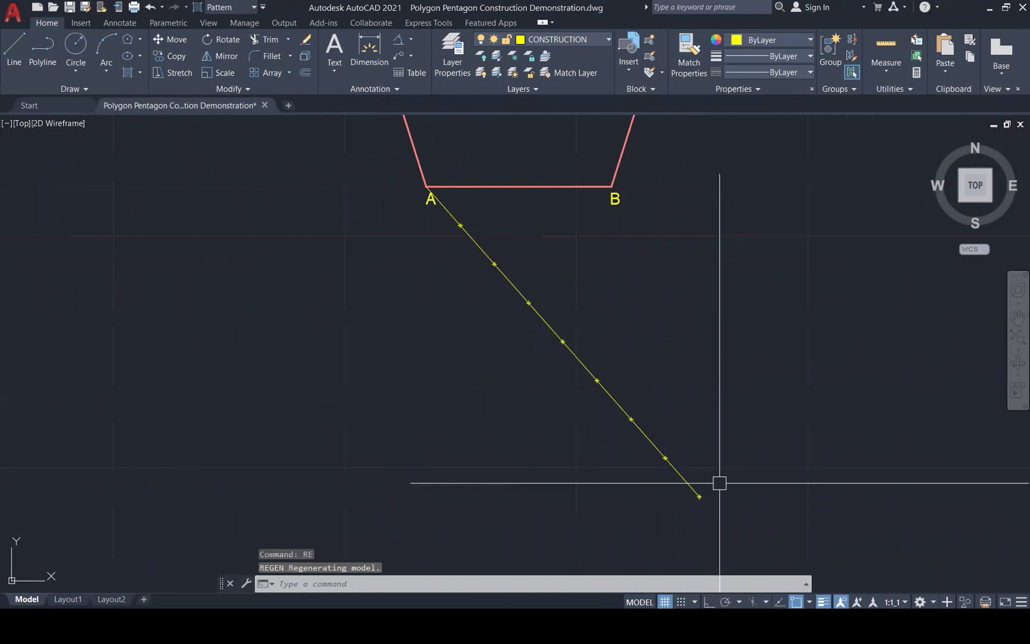
scroll(720, 482, "down", 1)
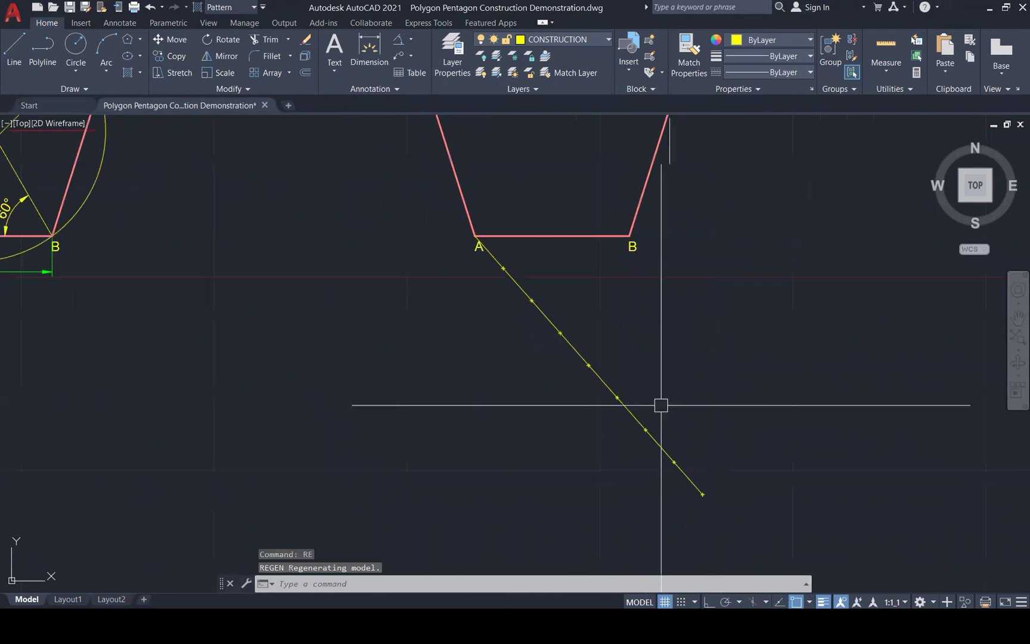
Copy the label A to the third division point on the sloping line and change the copy's text to 3
scroll(475, 253, "up", 1)
left_click(474, 252)
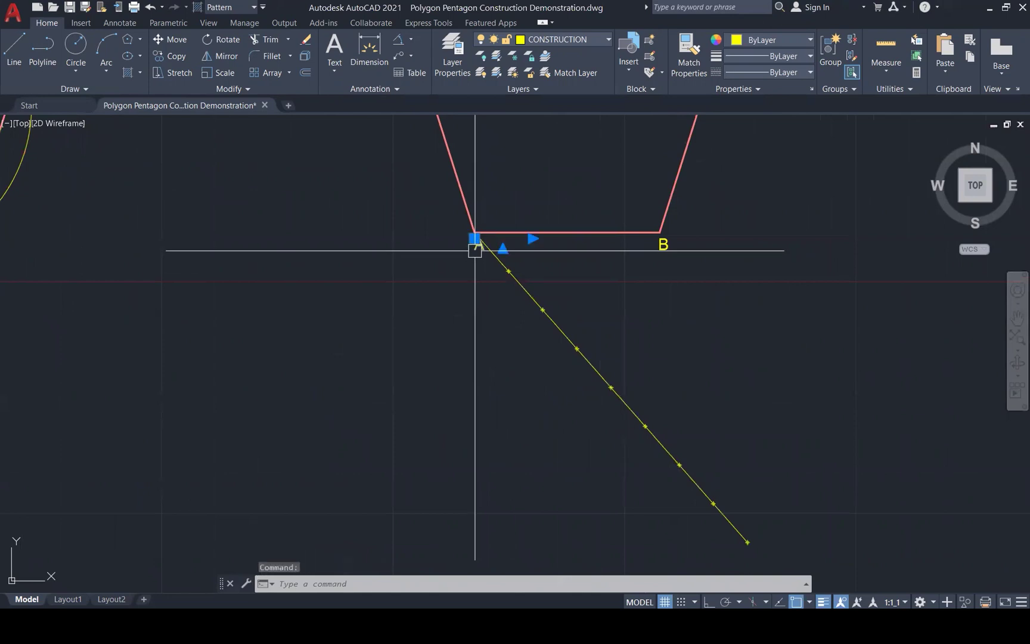
key("Return")
left_click(474, 232)
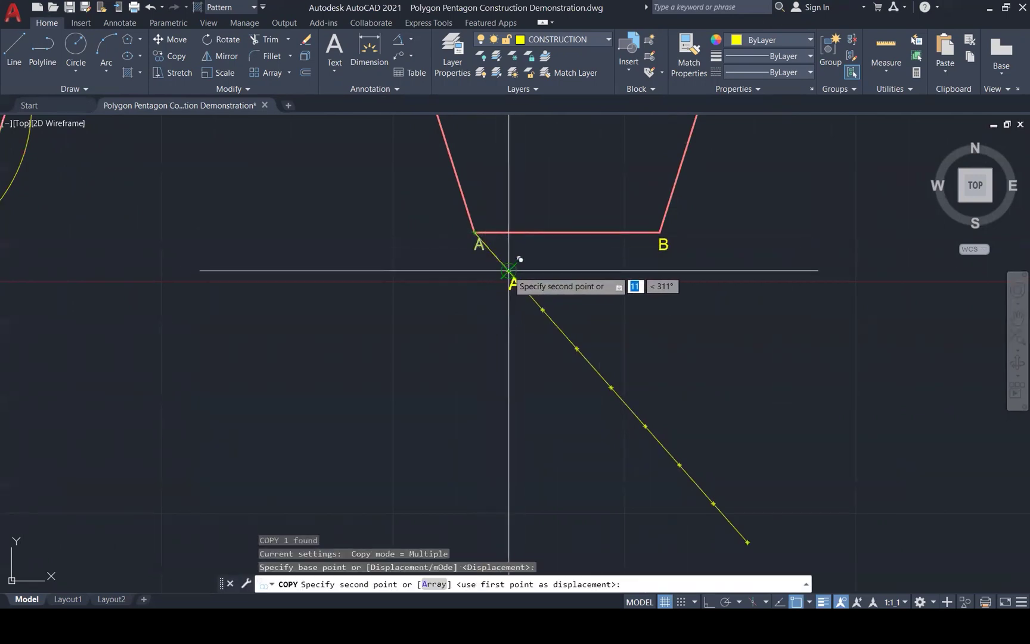
left_click(577, 348)
key("Escape")
double_click(583, 361)
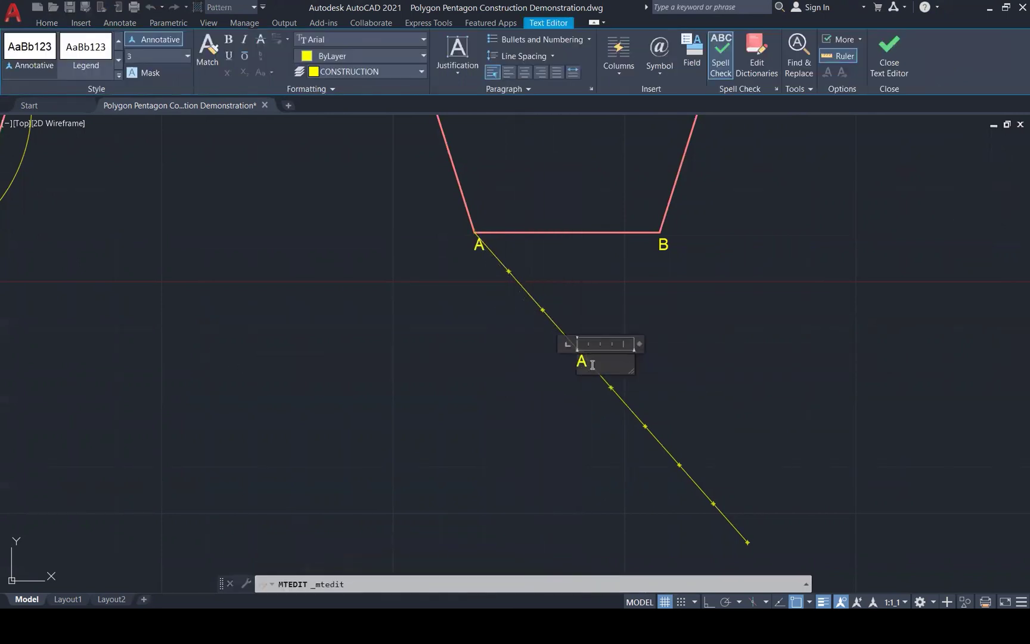
type("3")
left_click(547, 354)
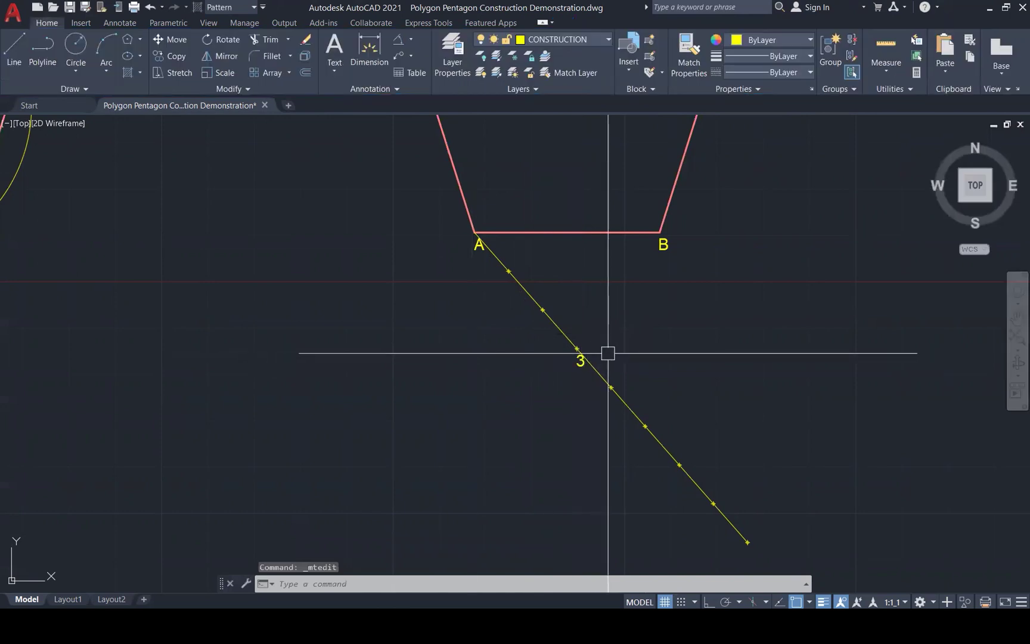
left_click(581, 361)
type("co")
key("Return")
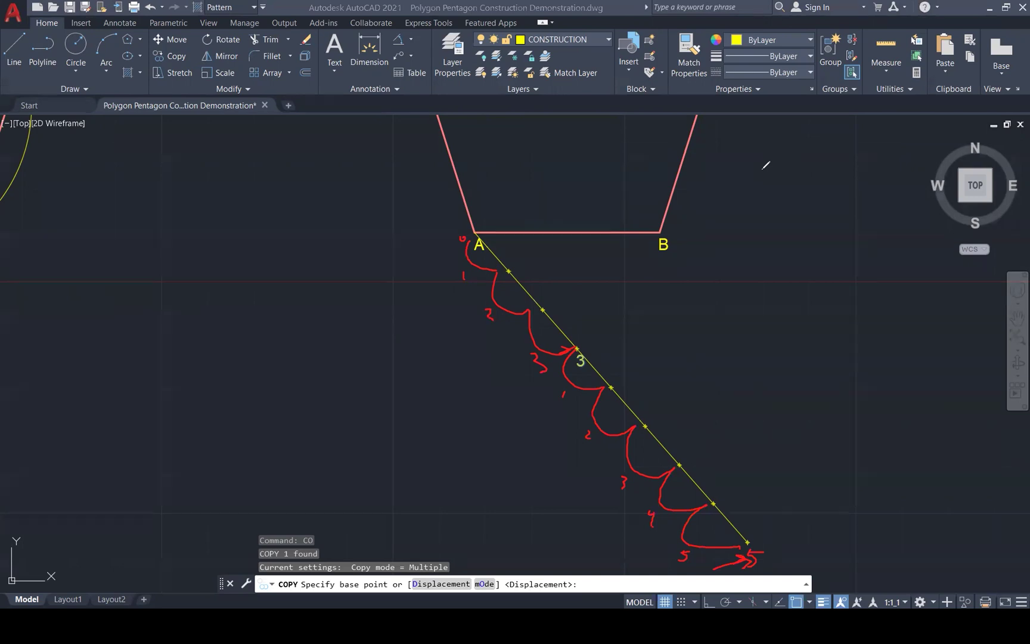
key("Escape")
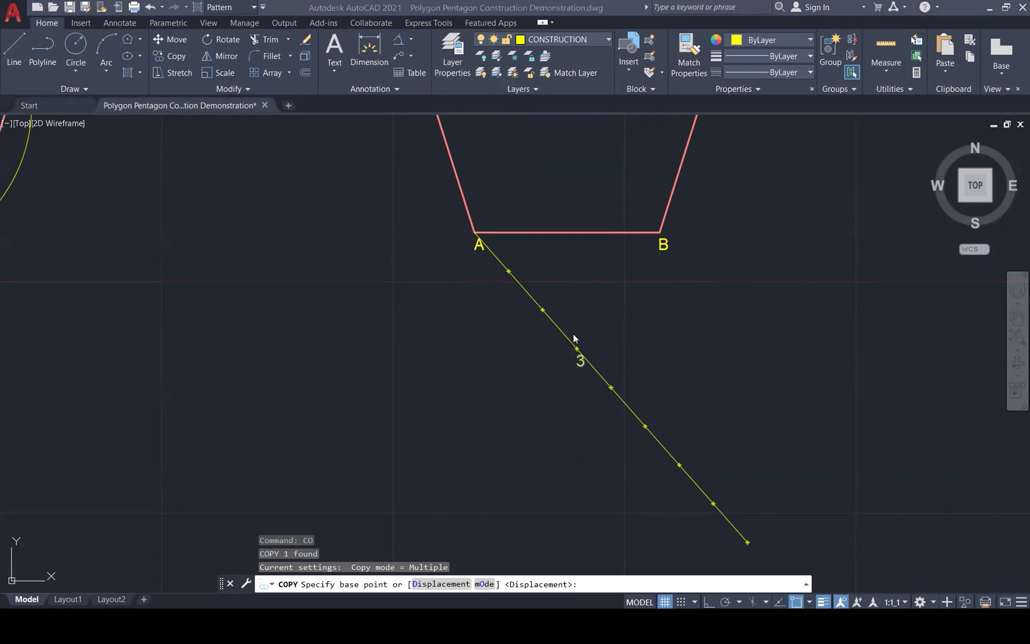
key("Escape")
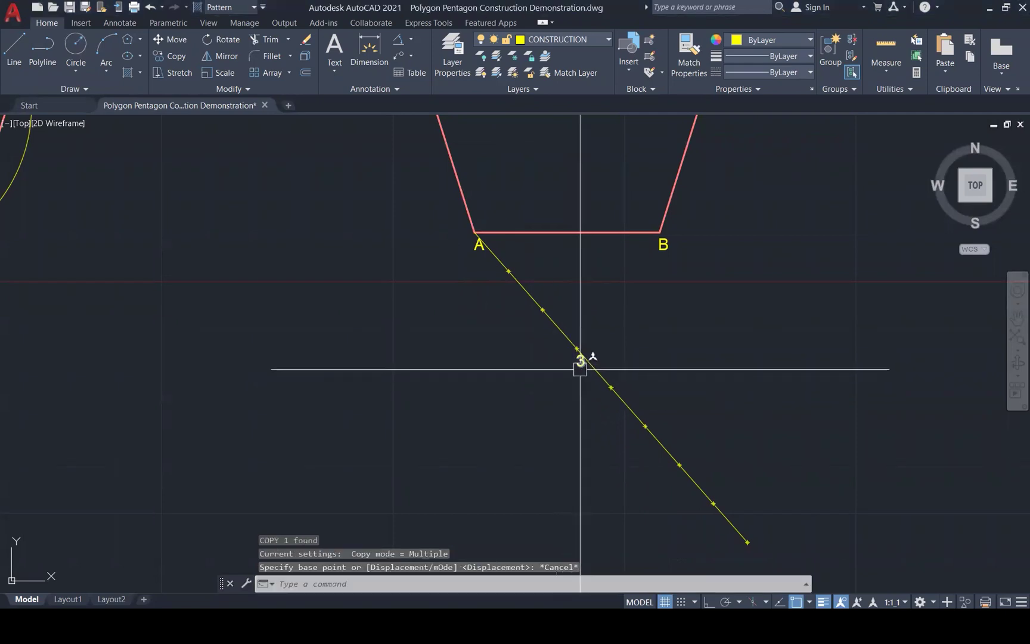
Copy the label 3 to the lower end of the sloping line and change the copy's text to 5
key("Return")
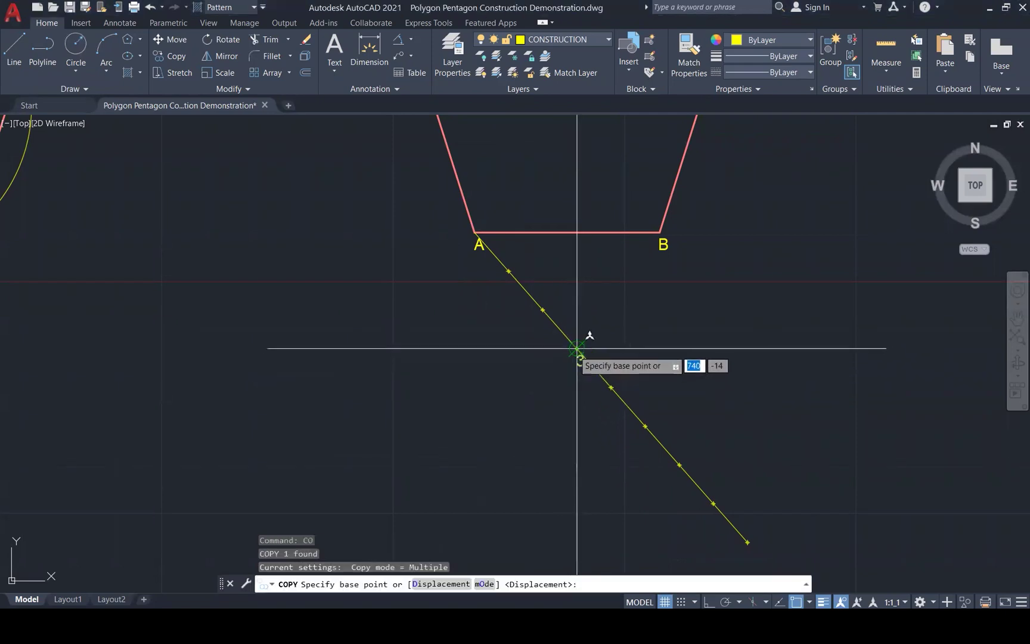
left_click(587, 358)
left_click(758, 552)
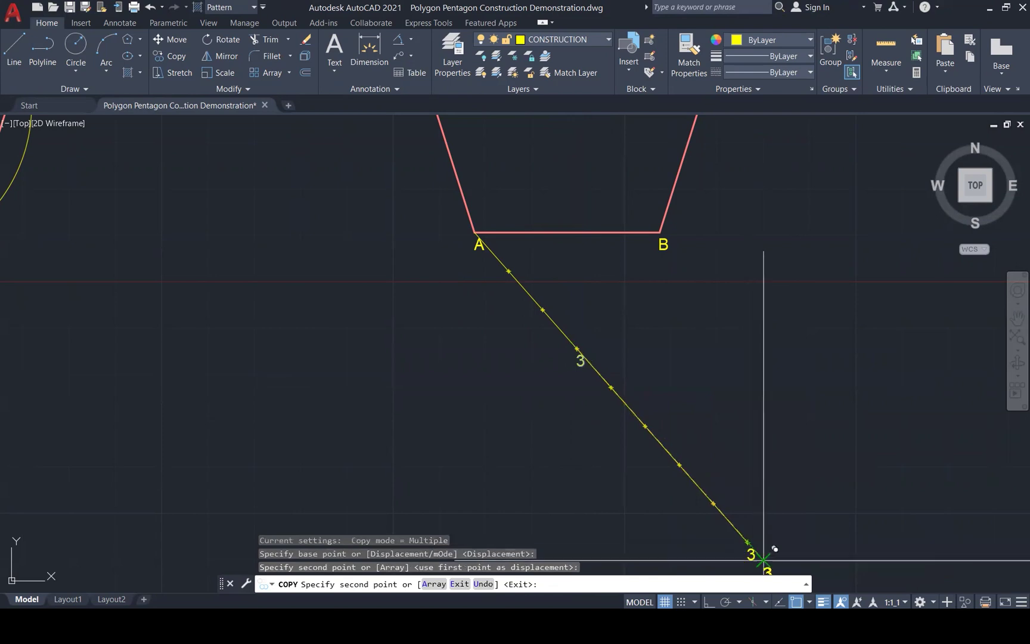
key("Escape")
double_click(753, 556)
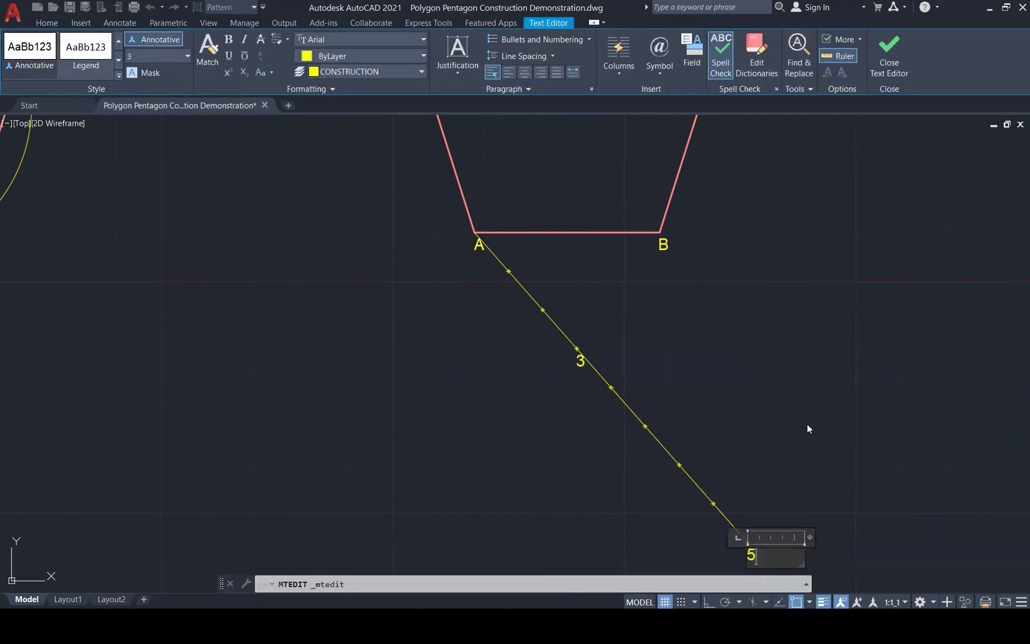
key("Escape")
key("Escape")
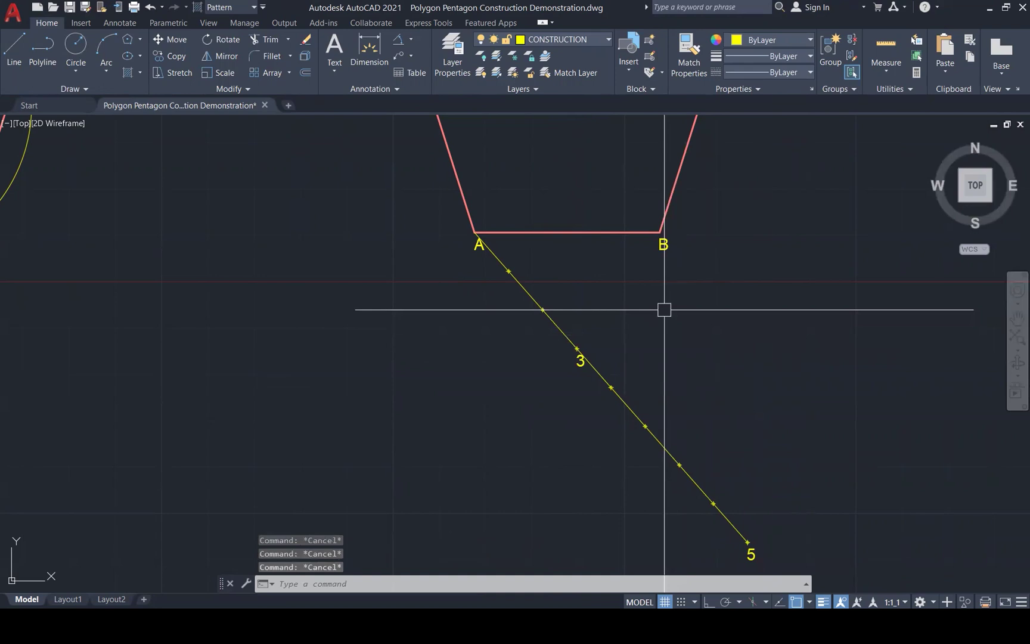
Draw a construction line from division point 3 on the sloping line to vertex B of the pentagon
key("Return")
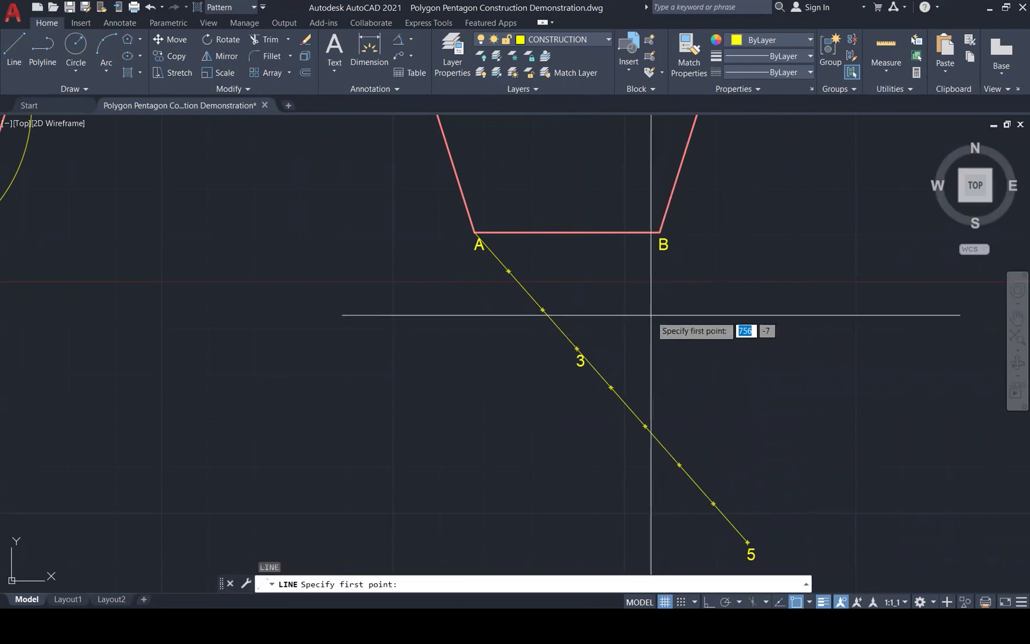
left_click(577, 348)
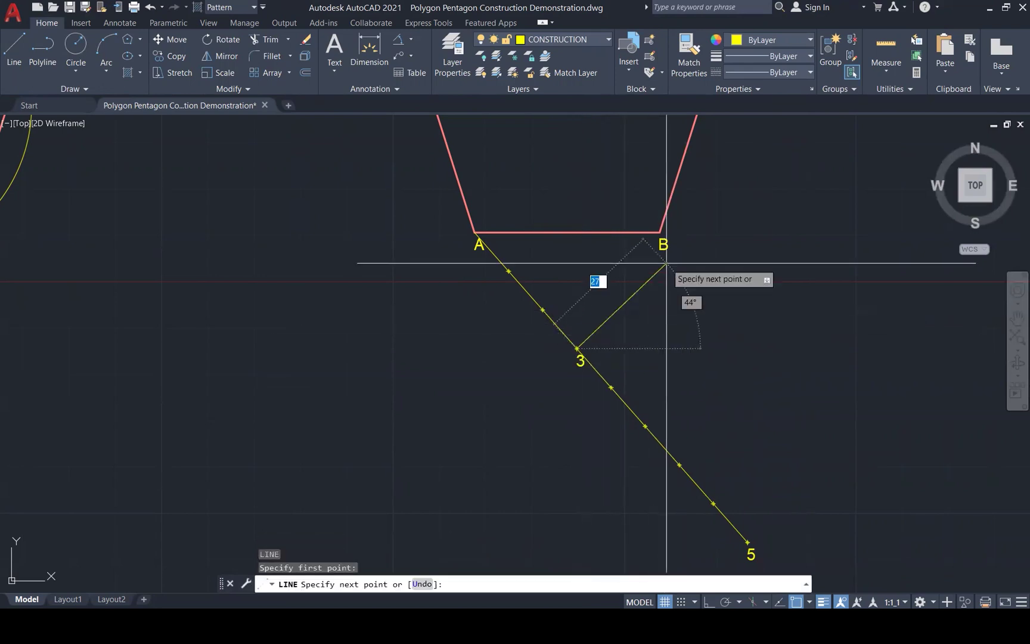
left_click(660, 232)
key("Escape")
key("Escape")
key("Escape")
key("Escape")
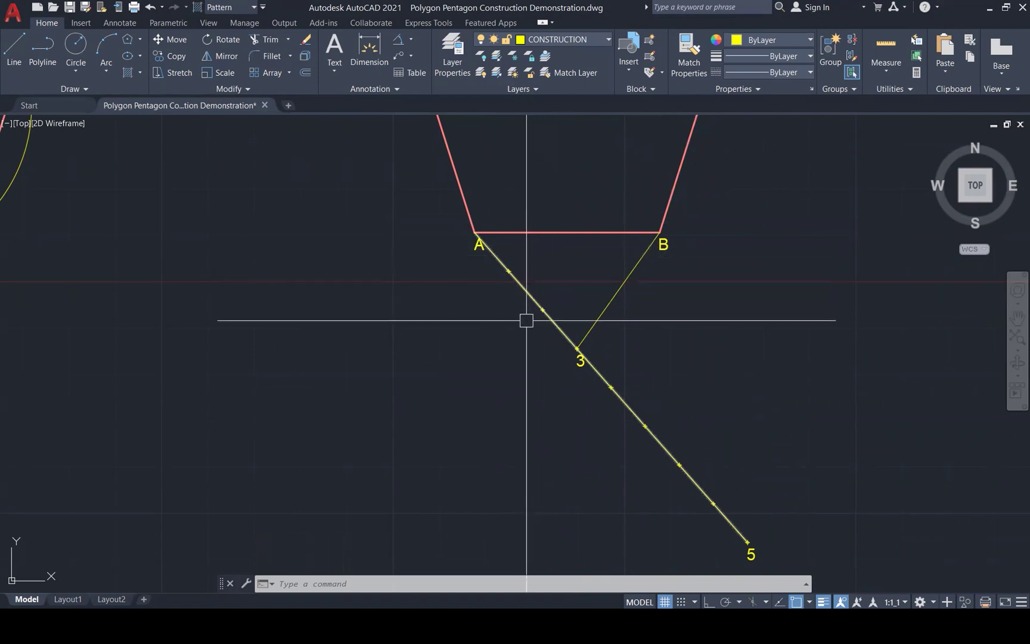
Stretch base AB of the copied pentagon horizontally beyond B to an overall length of about 198 mm
scroll(521, 342, "down", 4)
scroll(521, 341, "down", 1)
left_click(536, 304)
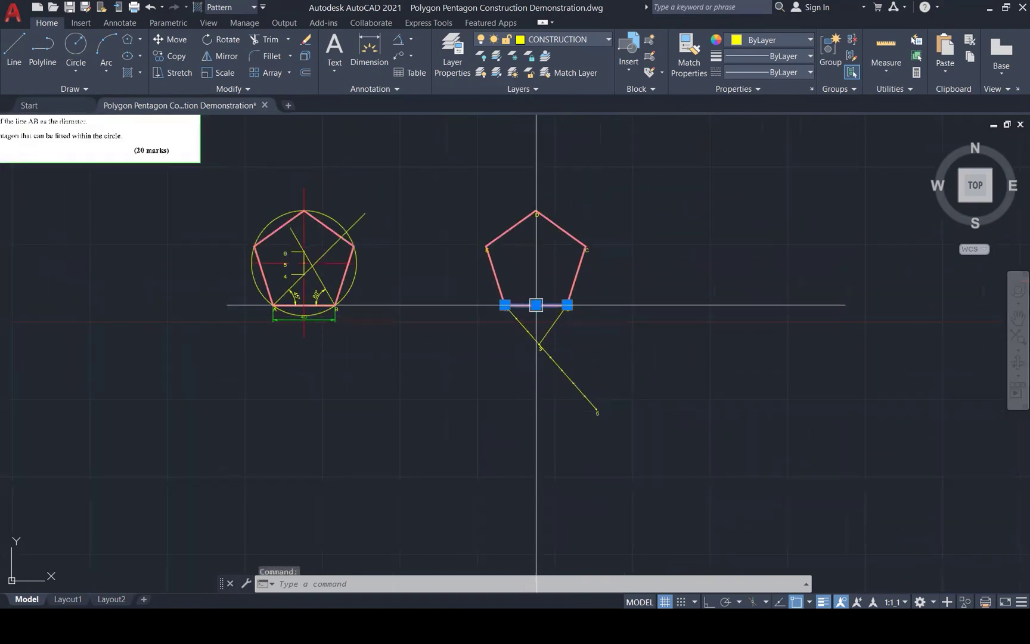
left_click(567, 306)
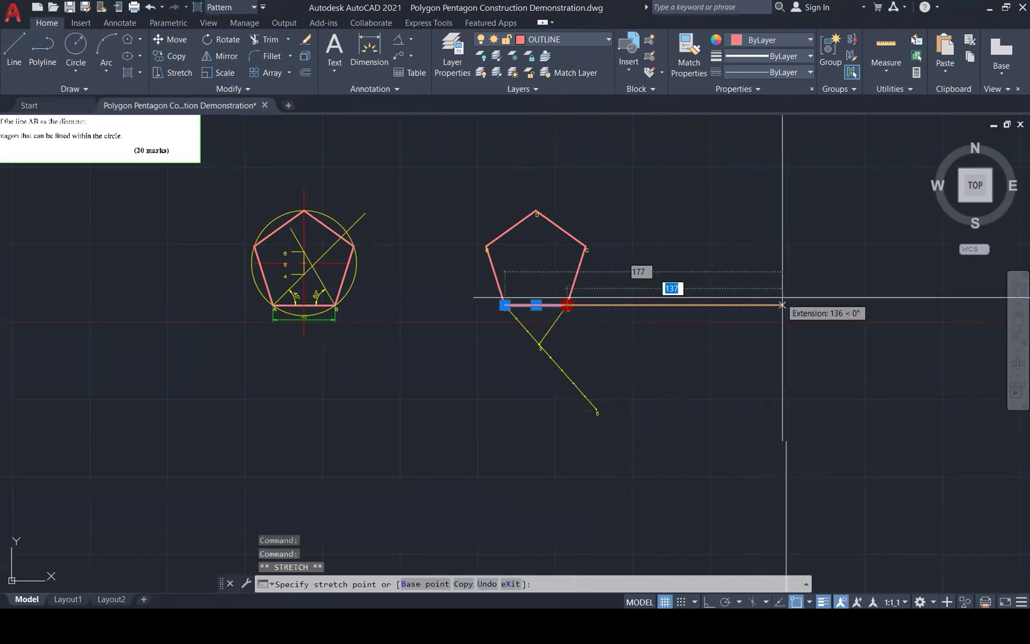
left_click(812, 305)
scroll(593, 306, "up", 3)
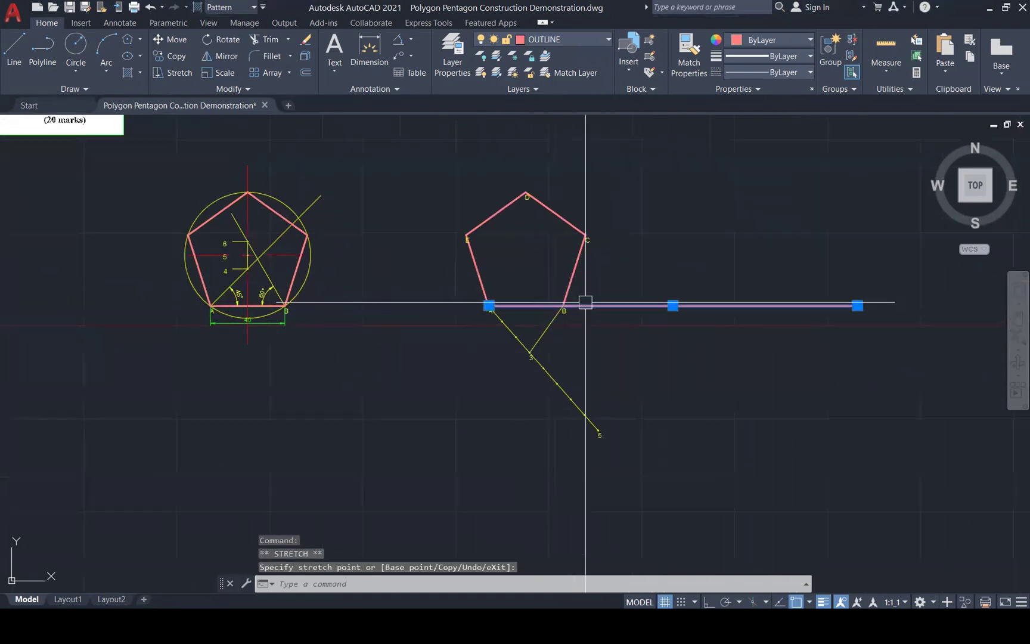
key("Escape")
key("Escape")
Copy the construction line 3-B from point 3 to point 5 at the lower end of the sloping line
left_click(528, 341)
type("CO")
key("Return")
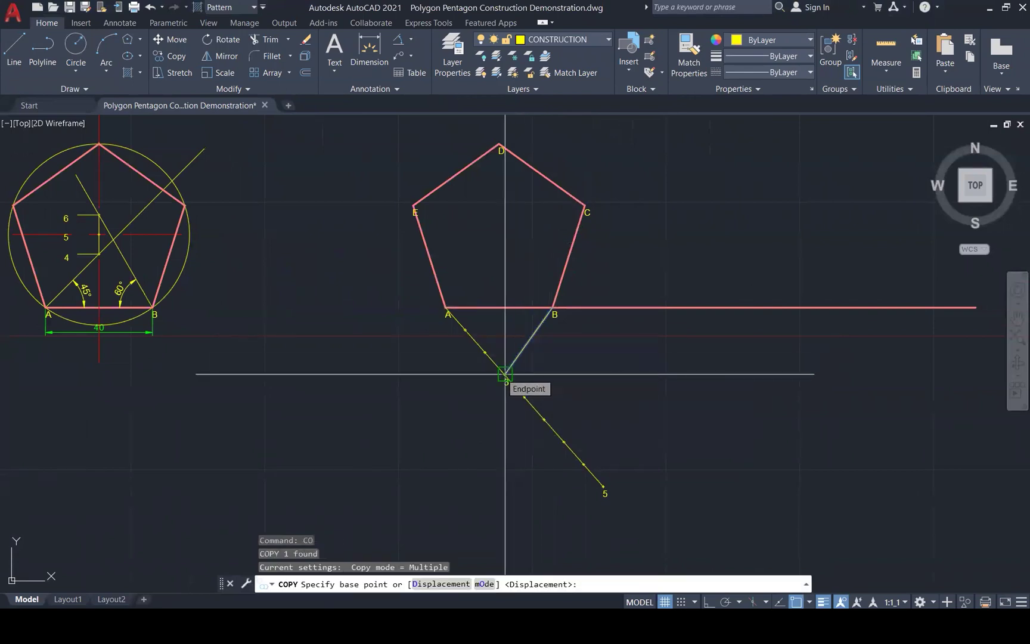
left_click(504, 373)
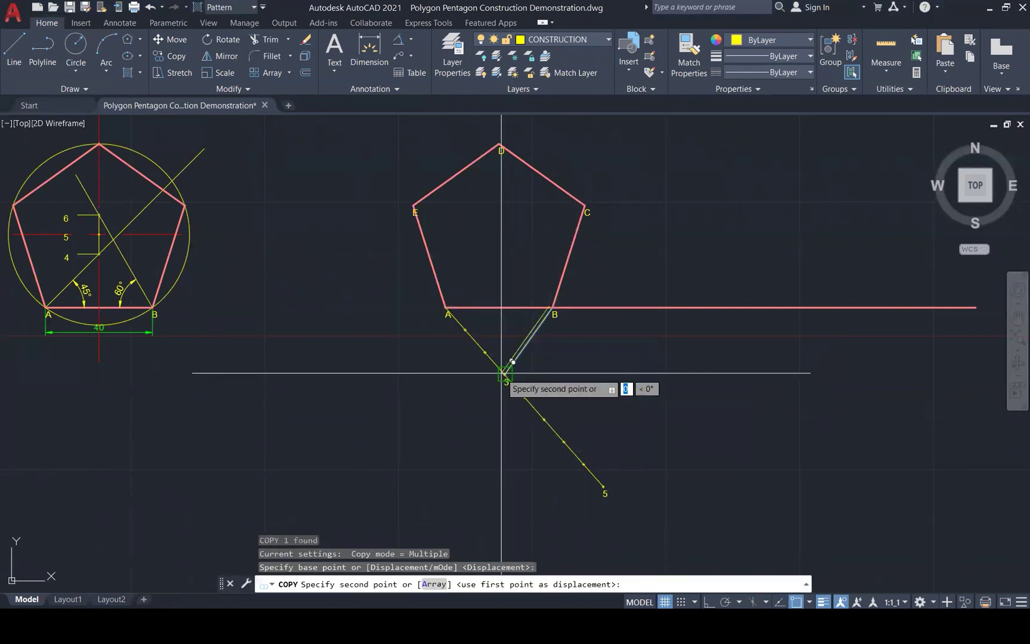
left_click(604, 486)
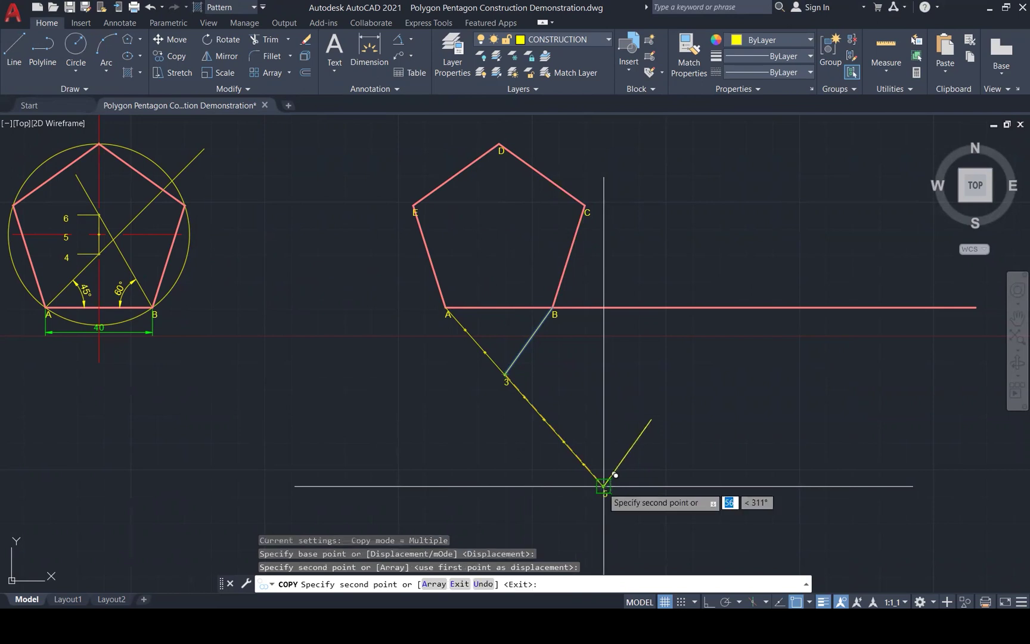
key("Escape")
Extend the copied parallel line from point 5 up to the lengthened base line
type("EX")
key("Return")
left_click(642, 439)
key("Escape")
key("Escape")
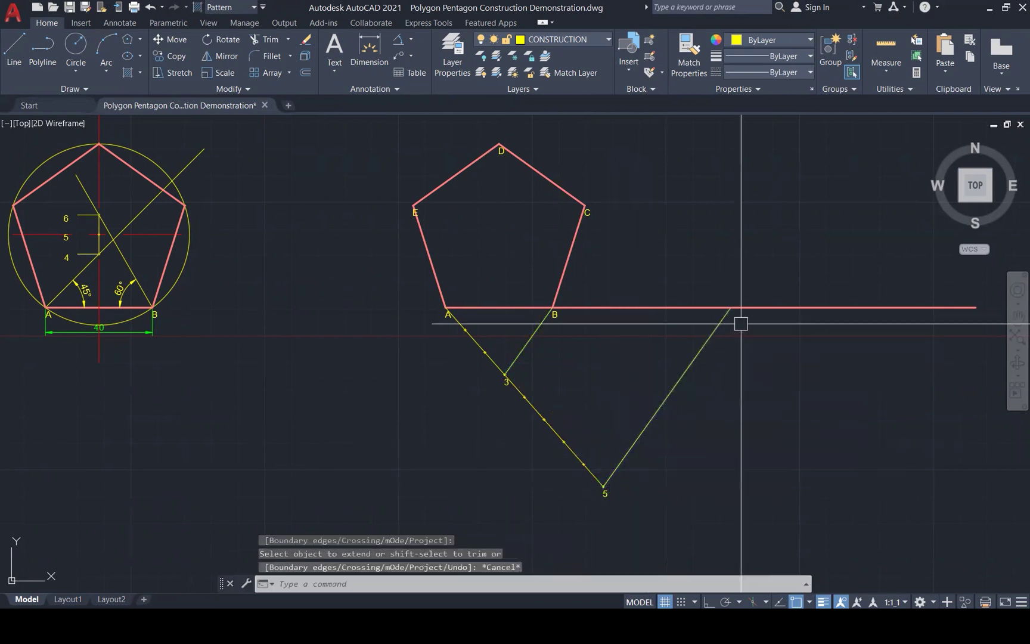
Shorten the lengthened base line so it ends where the parallel line from point 5 meets it
left_click(740, 308)
left_click(975, 307)
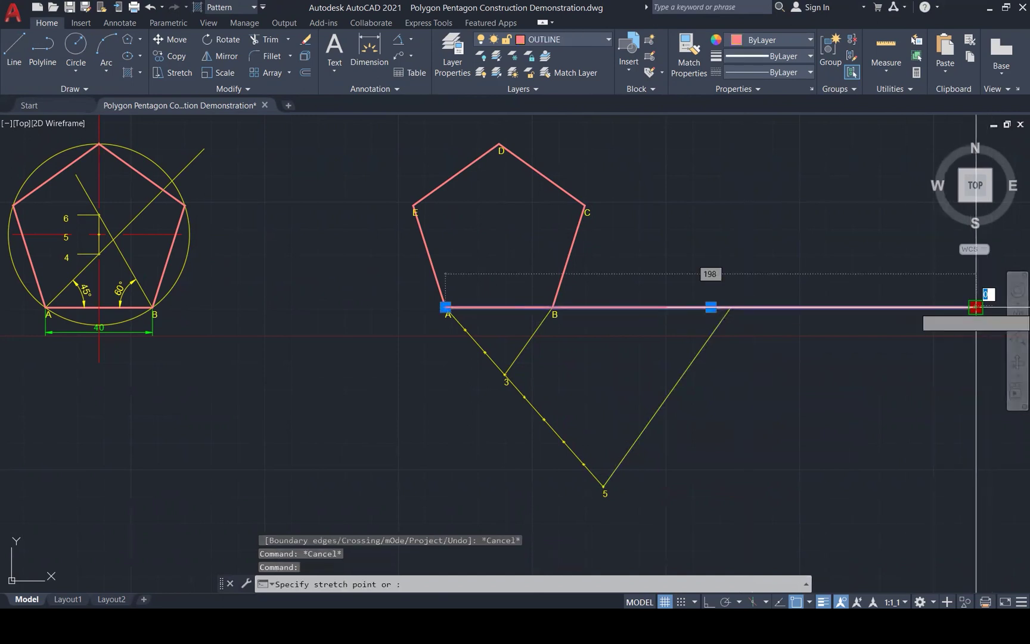
left_click(731, 307)
key("Escape")
key("Escape")
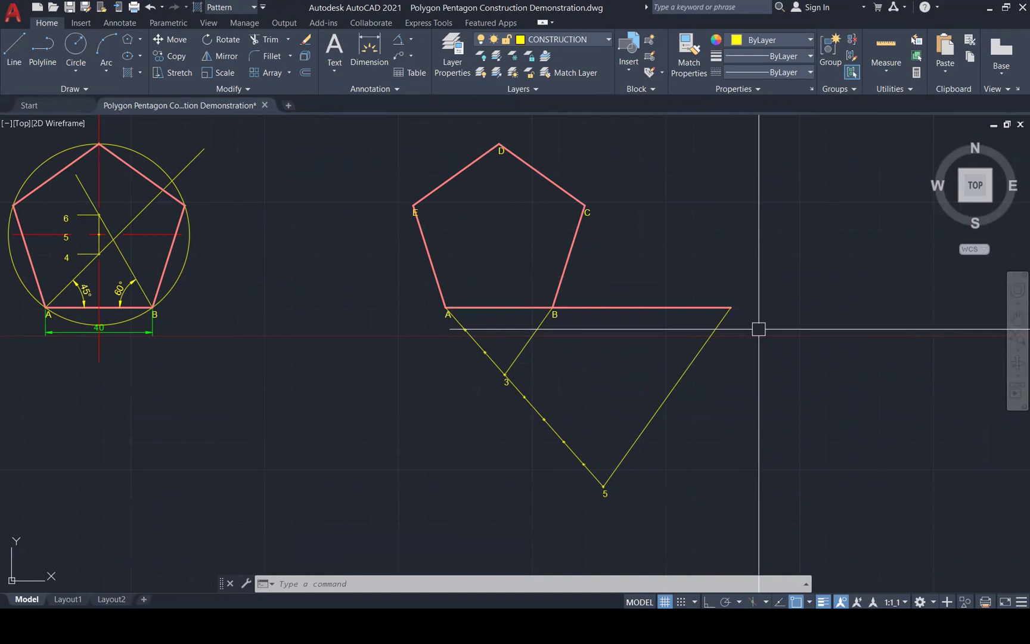
Copy the label B to the new end of the base line and change the copy's text to B'
left_click(559, 318)
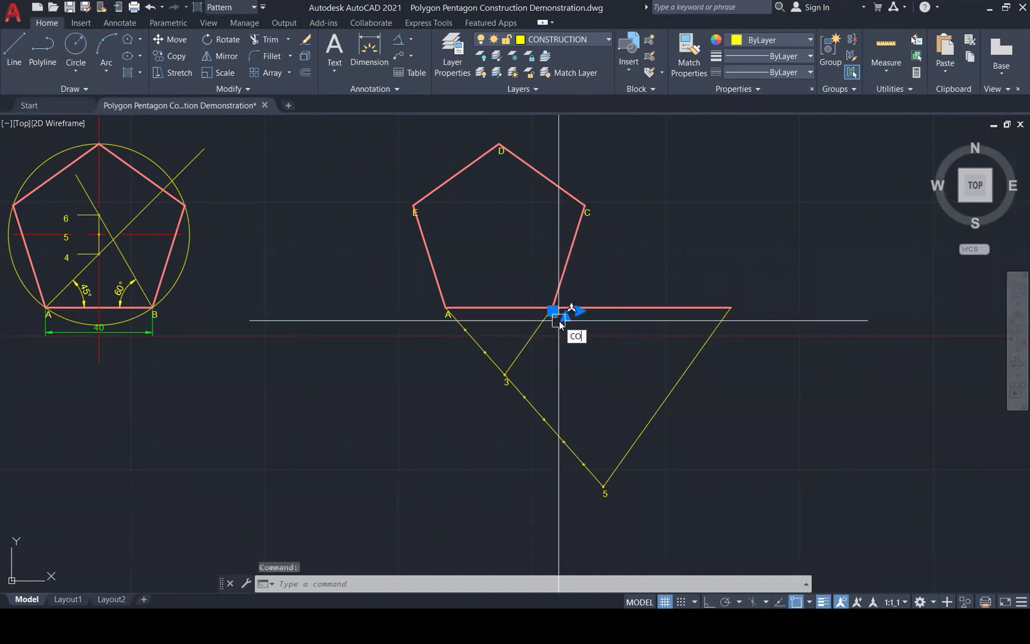
key("Return")
left_click(553, 307)
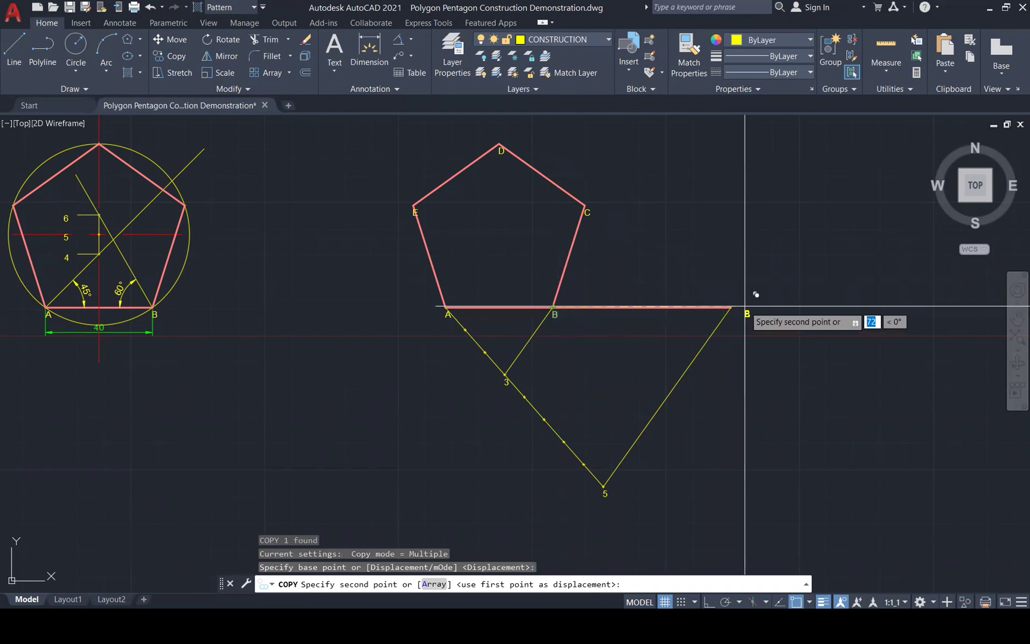
left_click(731, 307)
key("Escape")
key("Escape")
double_click(739, 320)
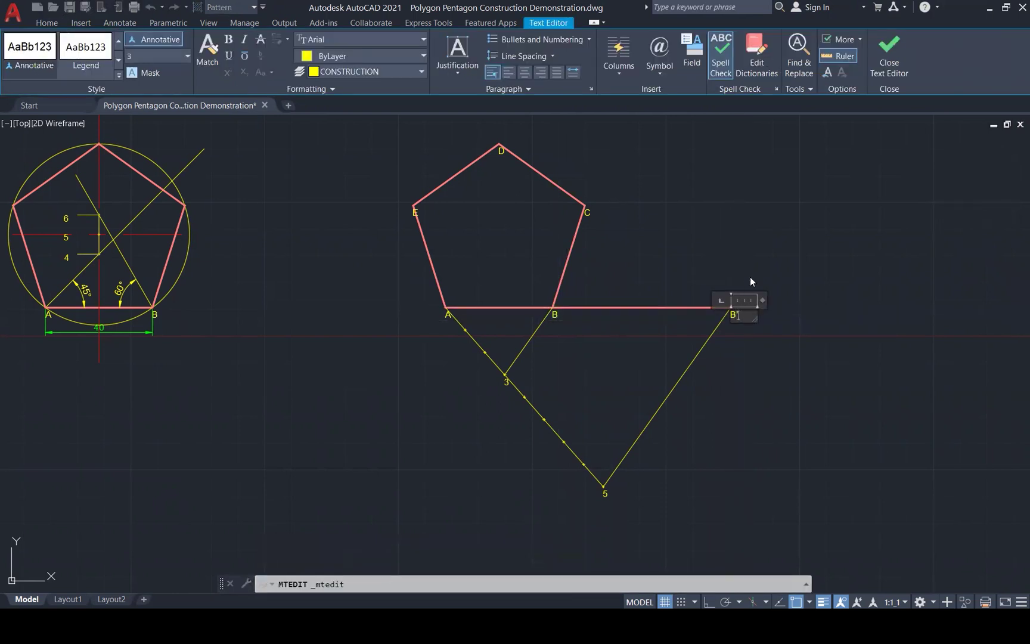
left_click(777, 246)
key("Escape")
key("Escape")
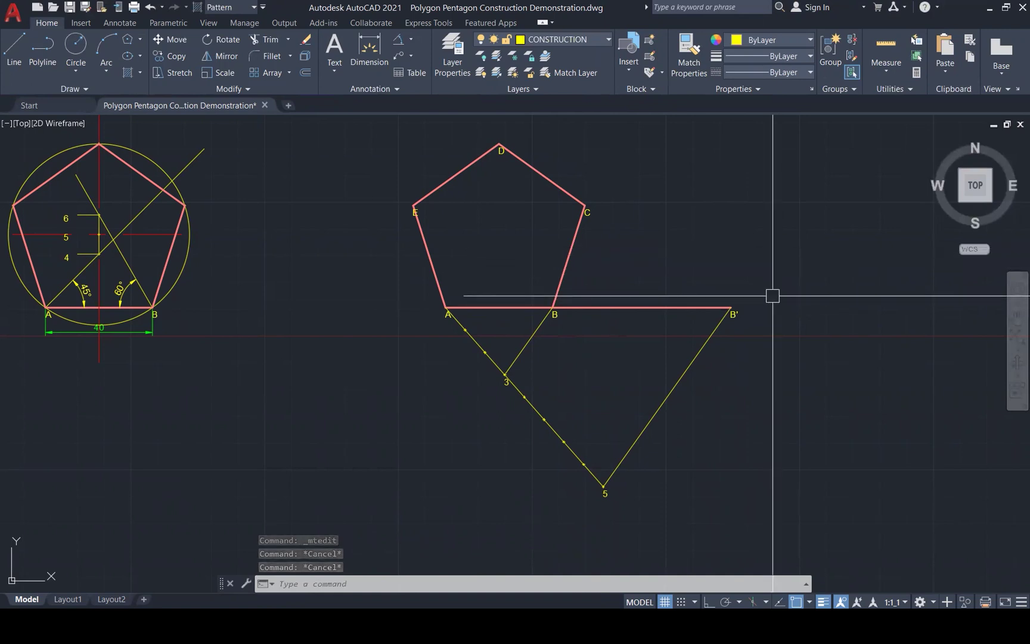
Draw a construction line from vertex A to vertex C of the copied pentagon
type("l")
key("Return")
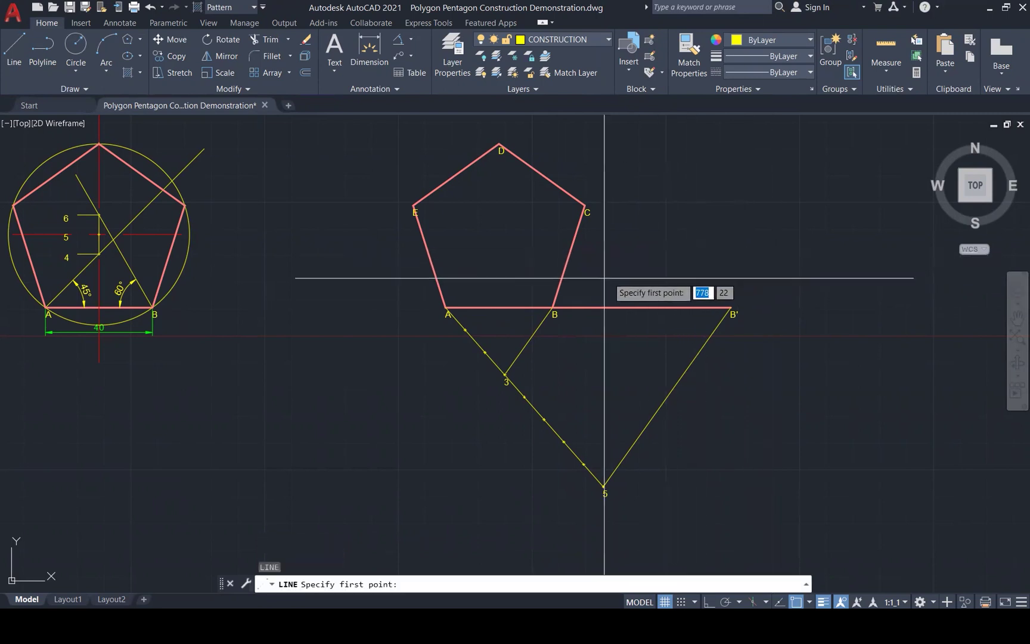
left_click(447, 308)
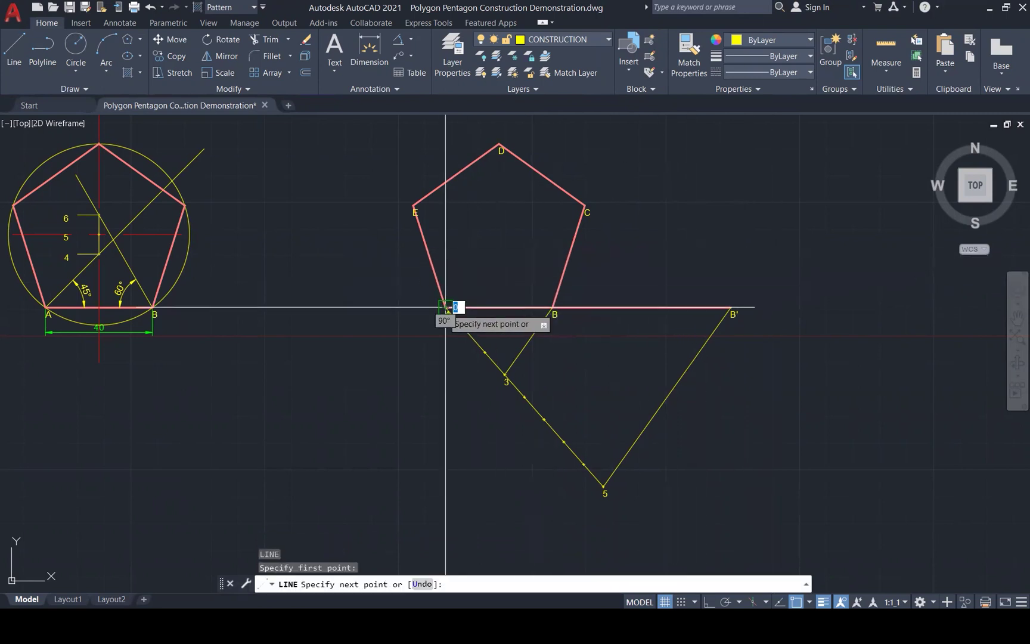
left_click(584, 206)
key("Return")
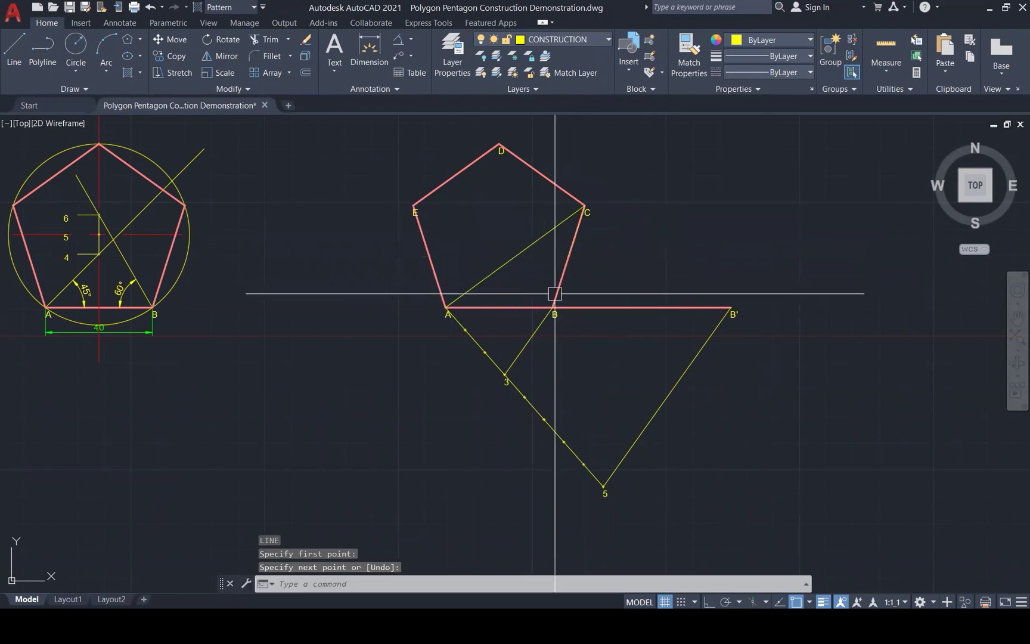
Draw a construction line from vertex A to vertex D of the copied pentagon
key("Return")
left_click(447, 308)
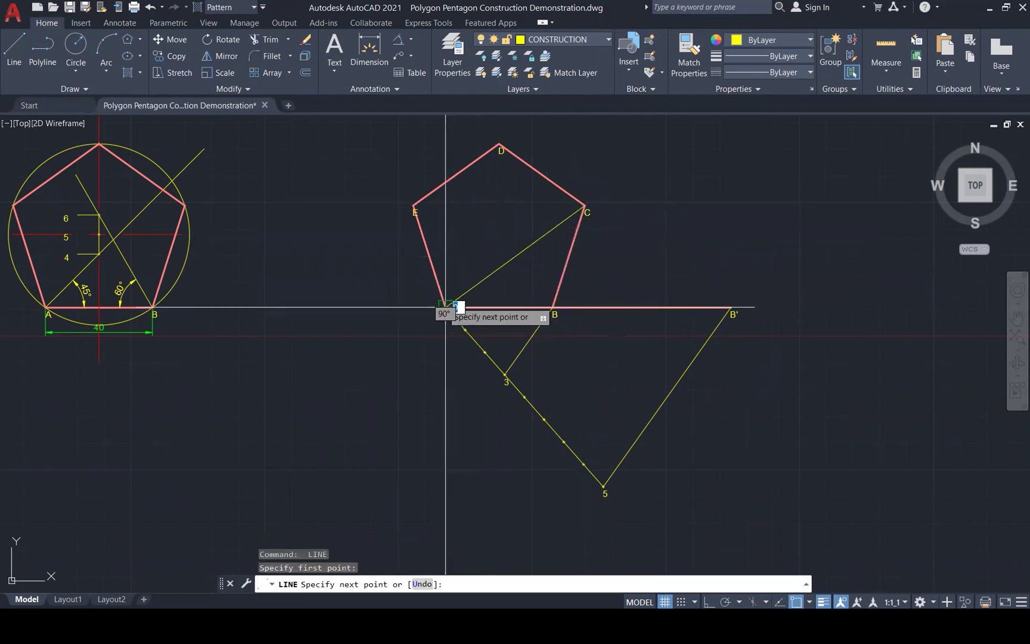
scroll(470, 355, "down", 2)
scroll(467, 354, "down", 1)
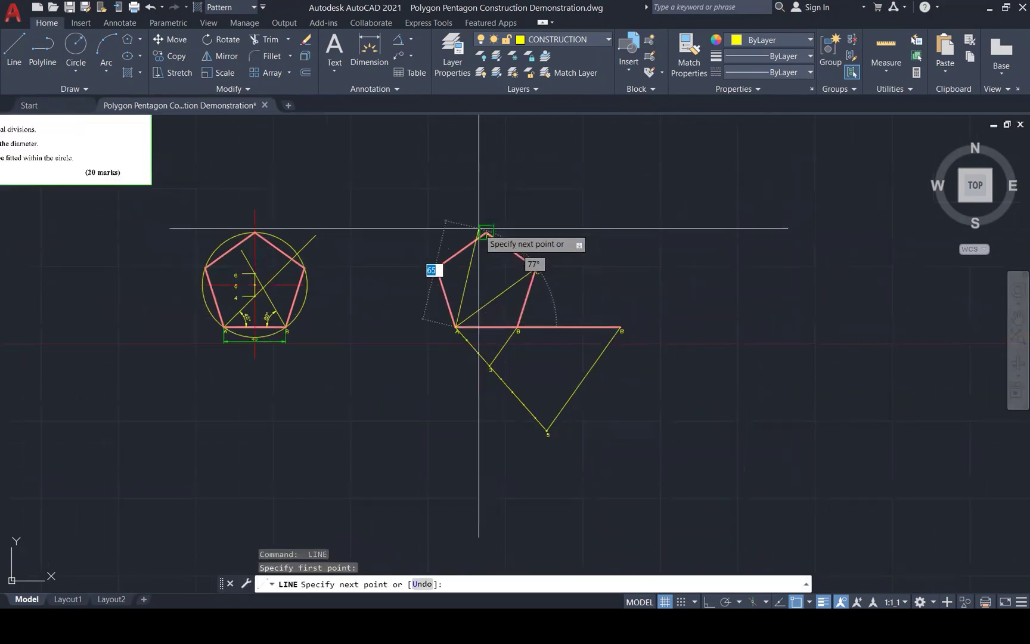
left_click(486, 233)
scroll(458, 271, "up", 2)
key("Return")
key("Return")
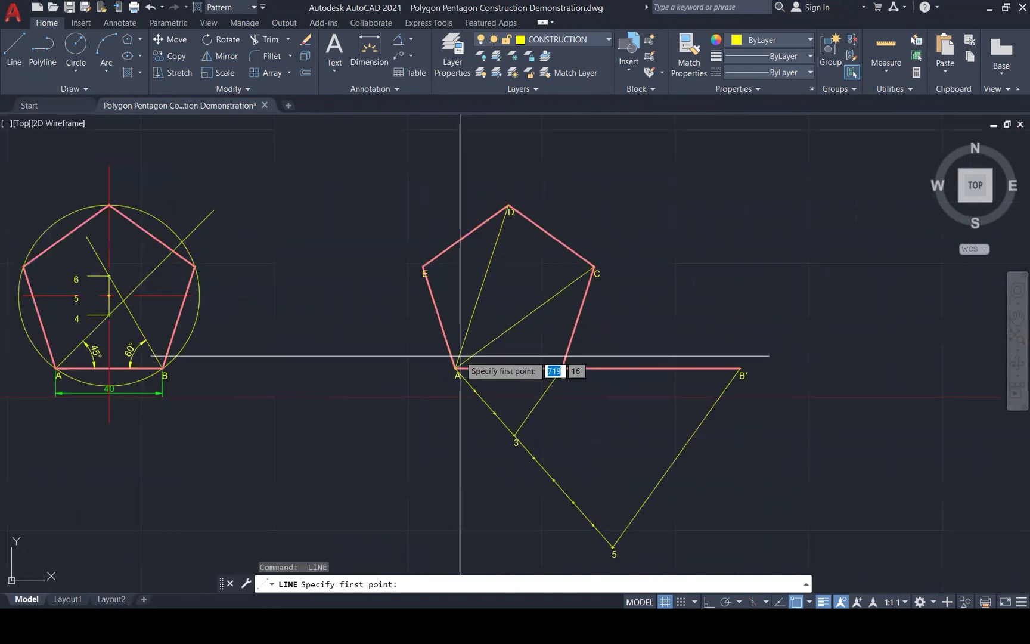
left_click(455, 368)
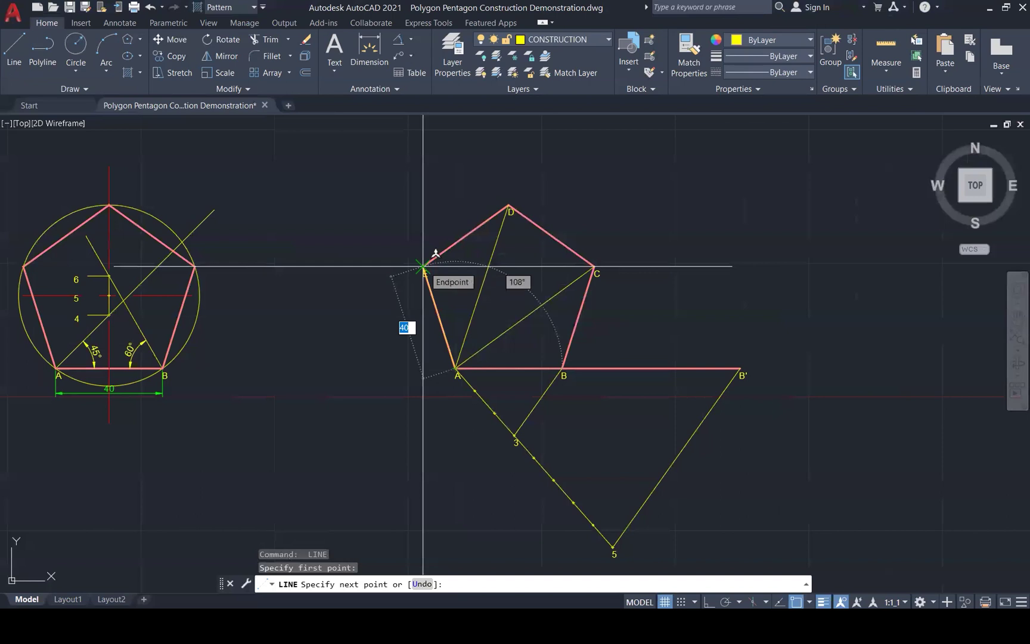
key("Escape")
key("Escape")
key("Escape")
key("Escape")
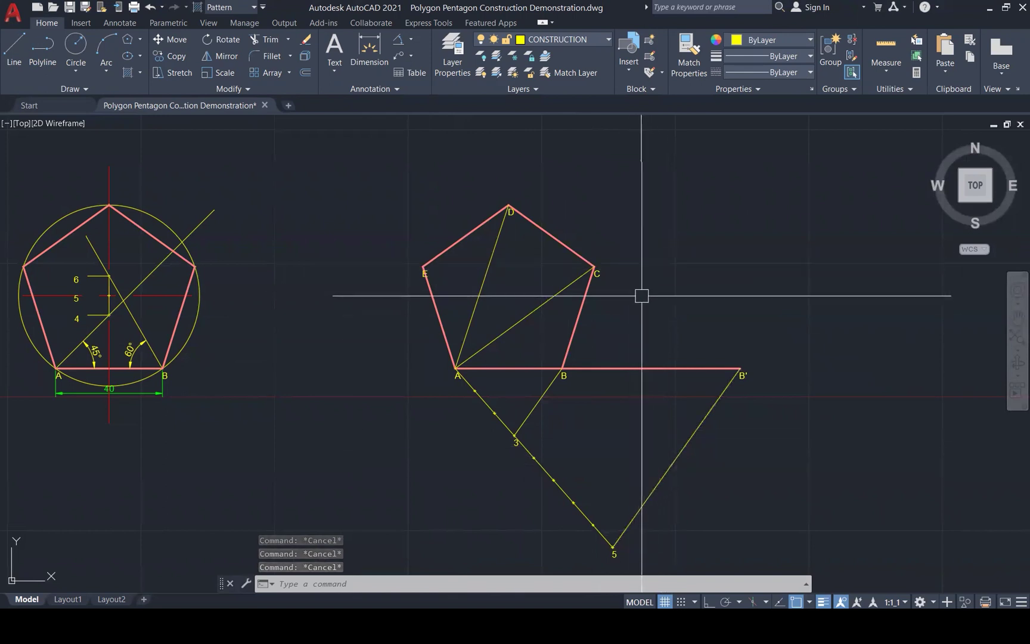
Copy side BC of the pentagon from vertex B to point B'
left_click(586, 311)
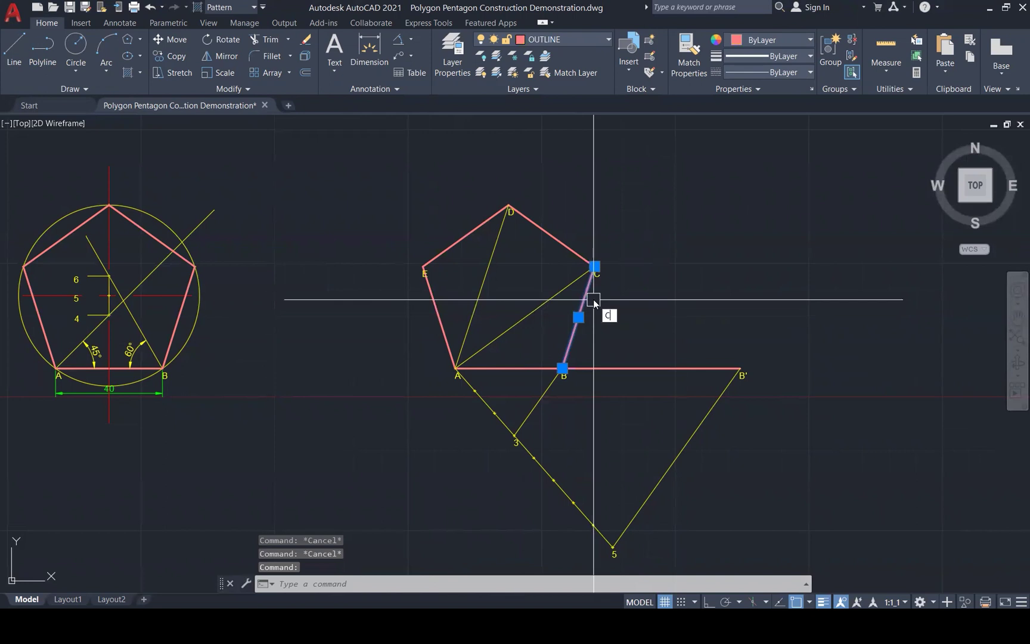
key("Return")
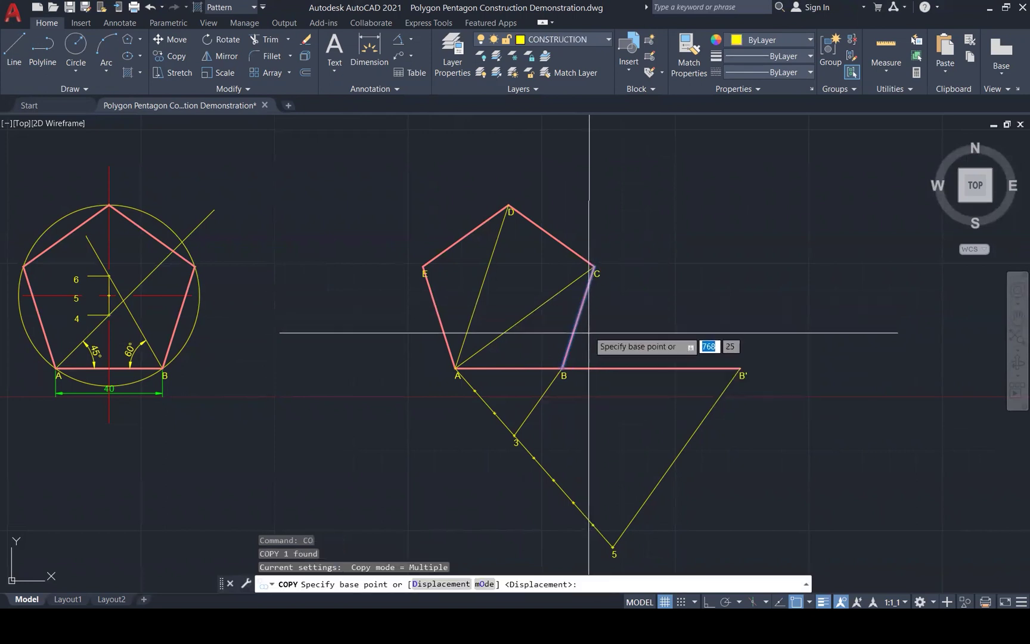
left_click(563, 364)
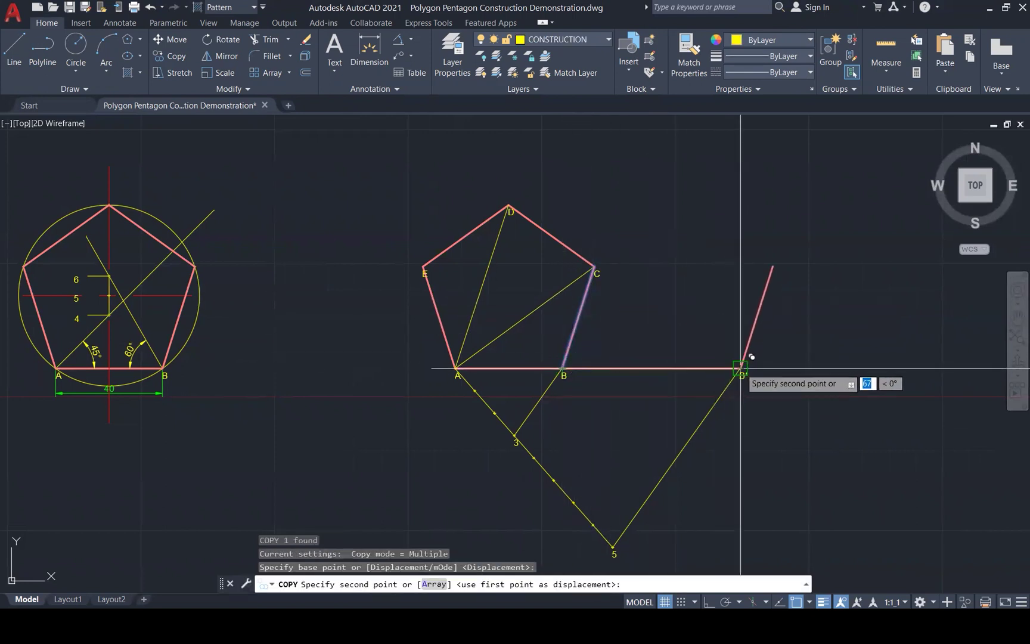
left_click(741, 367)
key("Escape")
key("Escape")
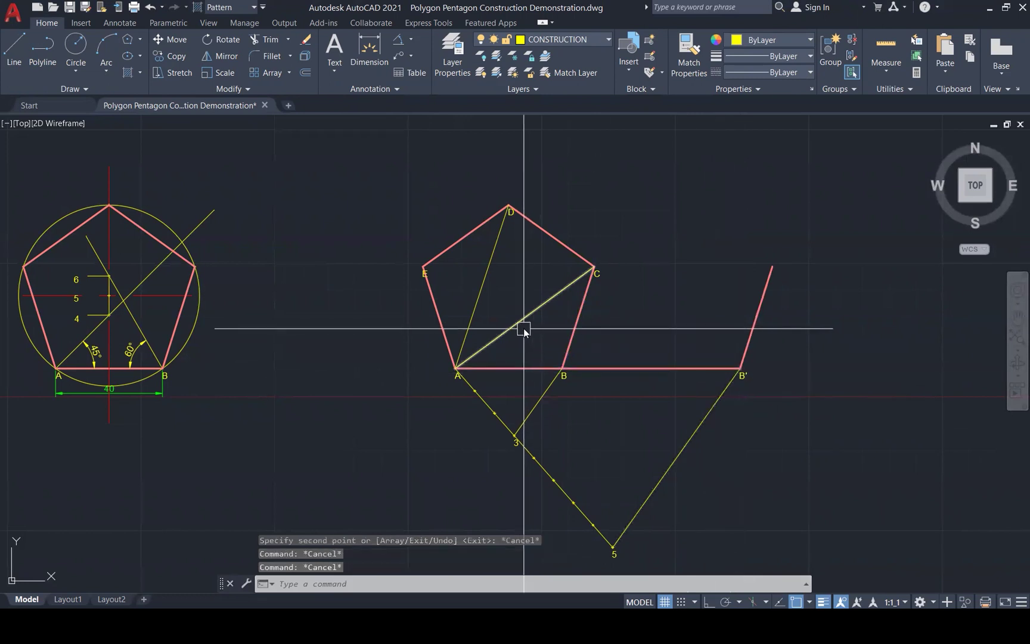
Fillet the construction line AC with the copied side at B' at radius 0 so they meet in a corner
type("f")
key("Return")
left_click(516, 323)
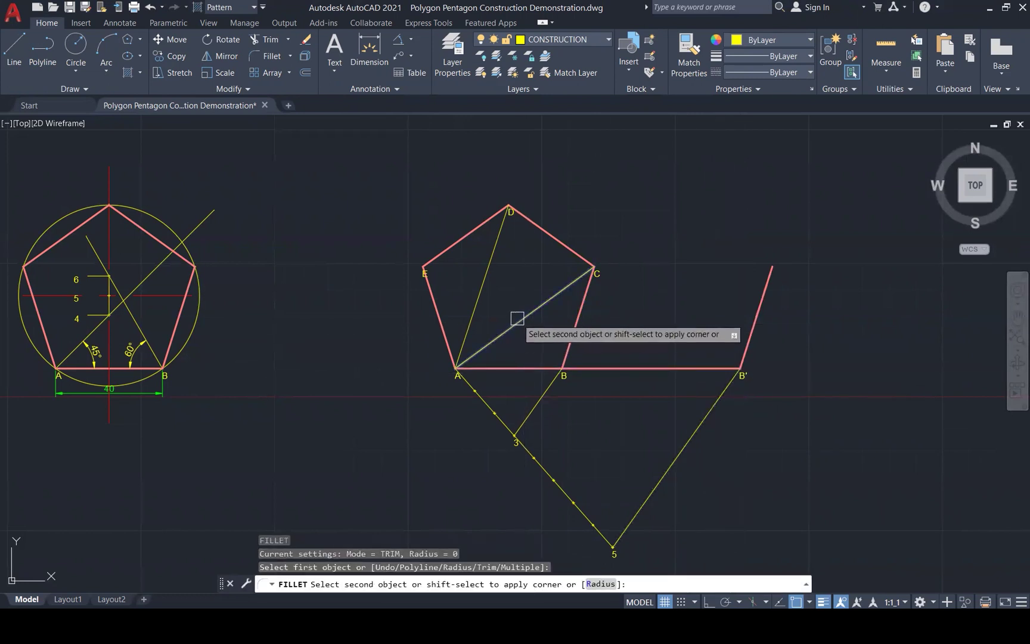
left_click(763, 289)
scroll(628, 414, "down", 2)
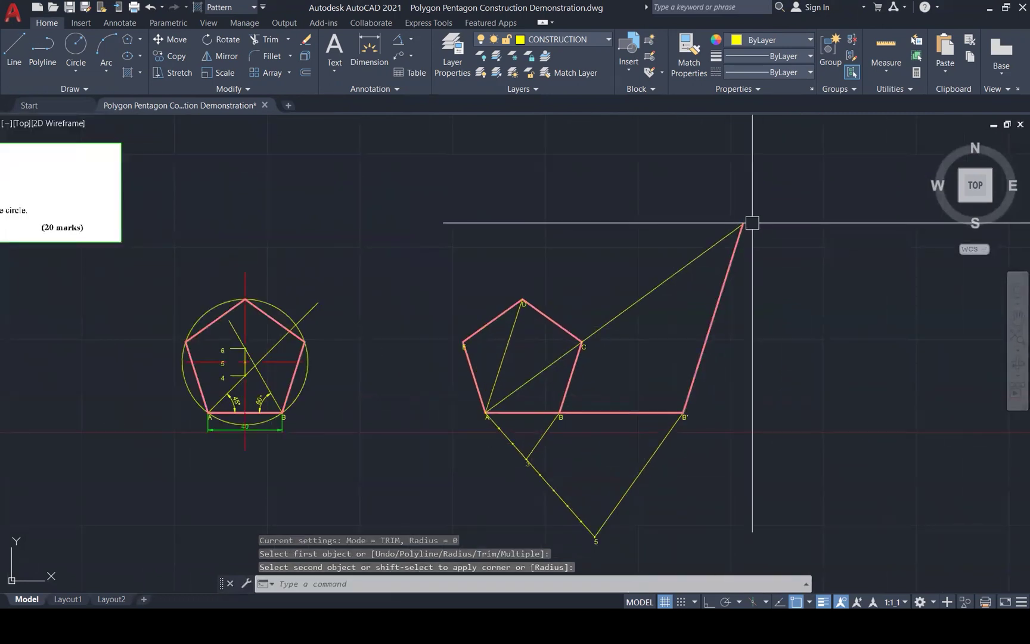
Copy the label B' from point B' to the corner where the extended line AC meets the copied side
type("co")
key("Return")
left_click(692, 423)
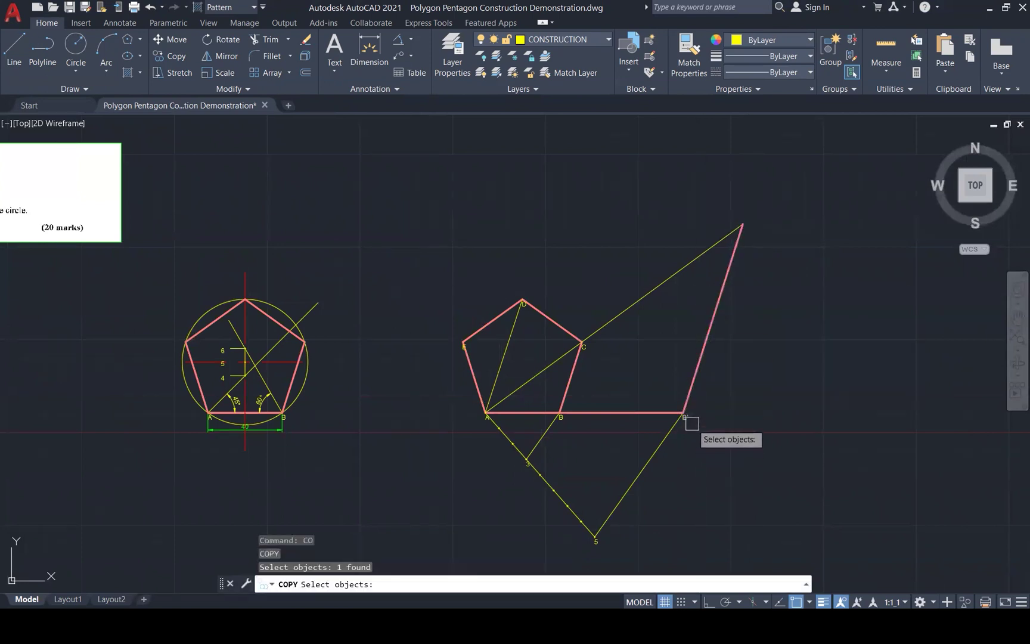
key("Return")
left_click(684, 413)
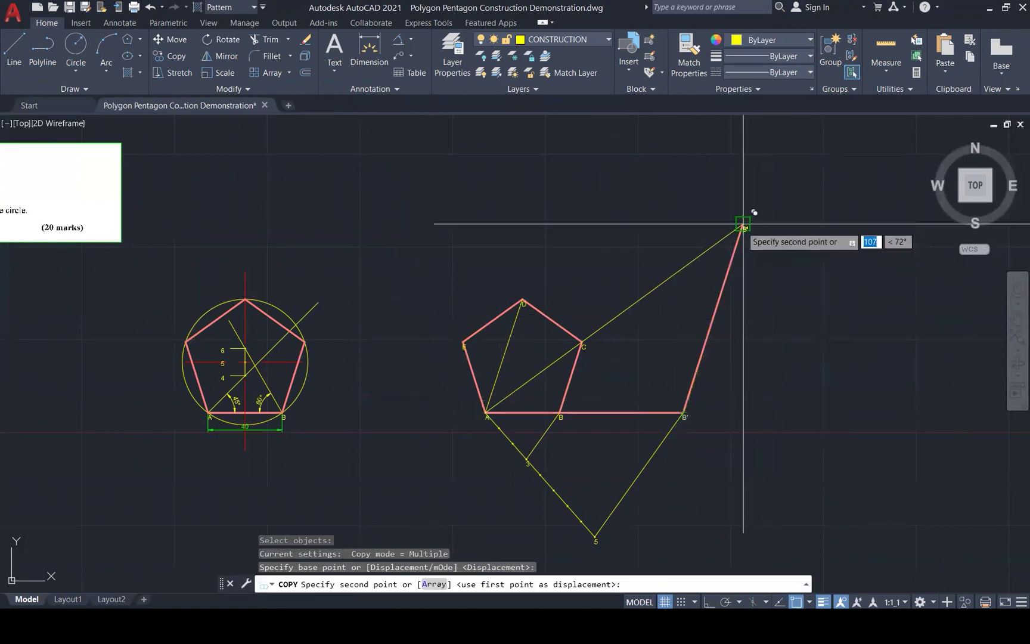
left_click(744, 226)
key("Escape")
Change the text of the label copied to the upper end of the enlarged side to C'
double_click(753, 229)
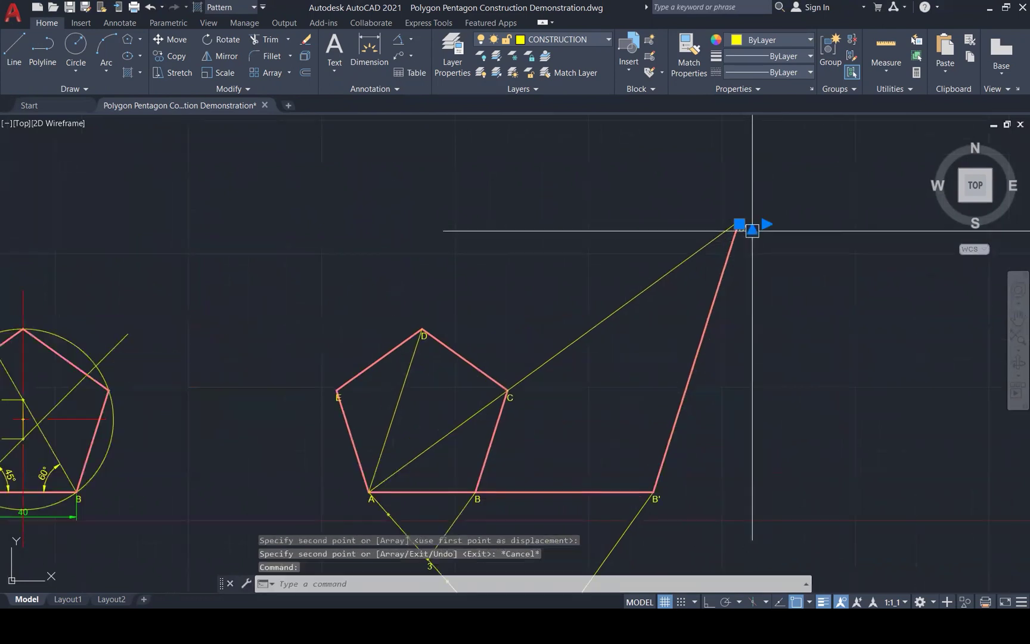
key("BackSpace")
key("BackSpace")
type("C'")
left_click(763, 183)
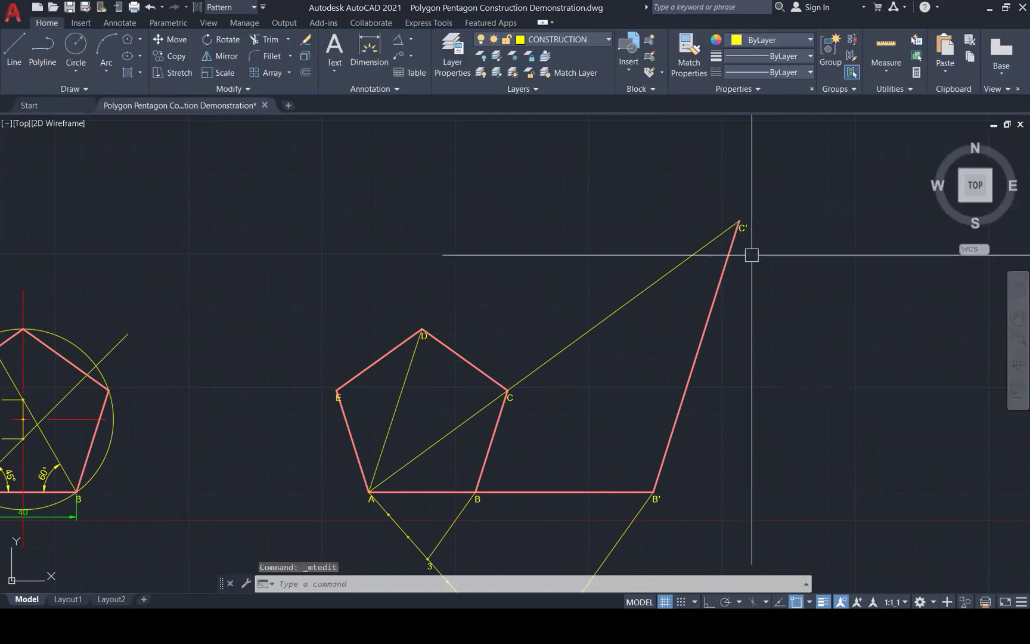
key("Escape")
key("Escape")
key("Escape")
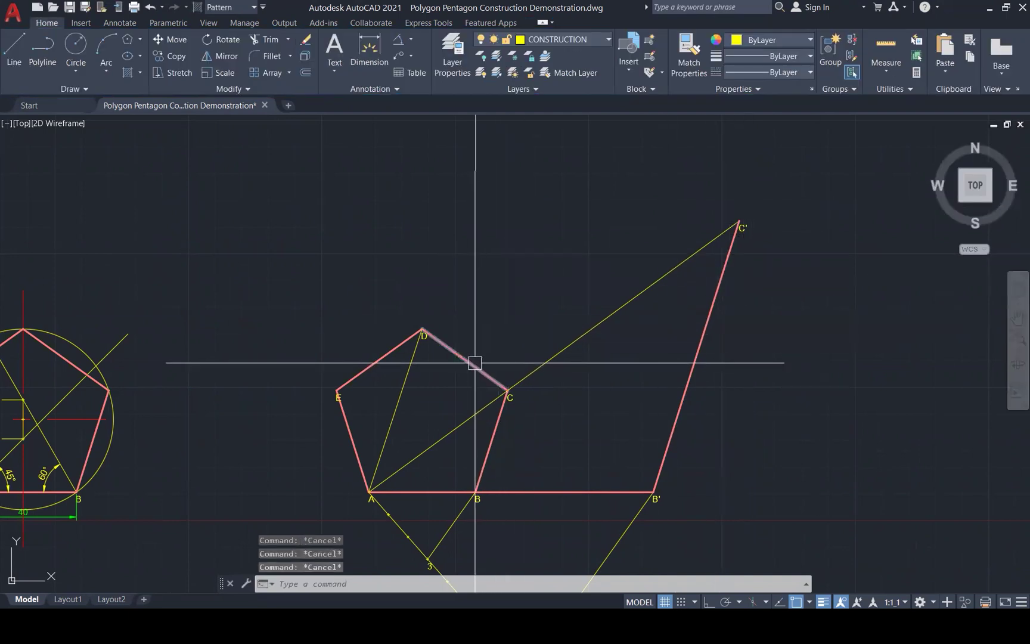
Copy side CD of the small pentagon from vertex C to point C'
left_click(472, 360)
type("co")
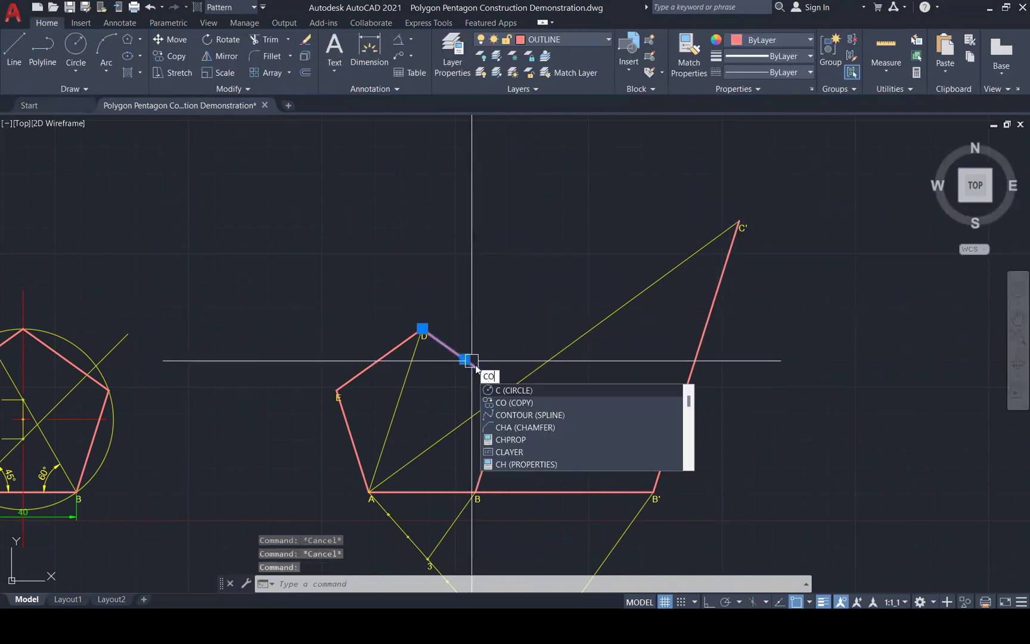
key("Return")
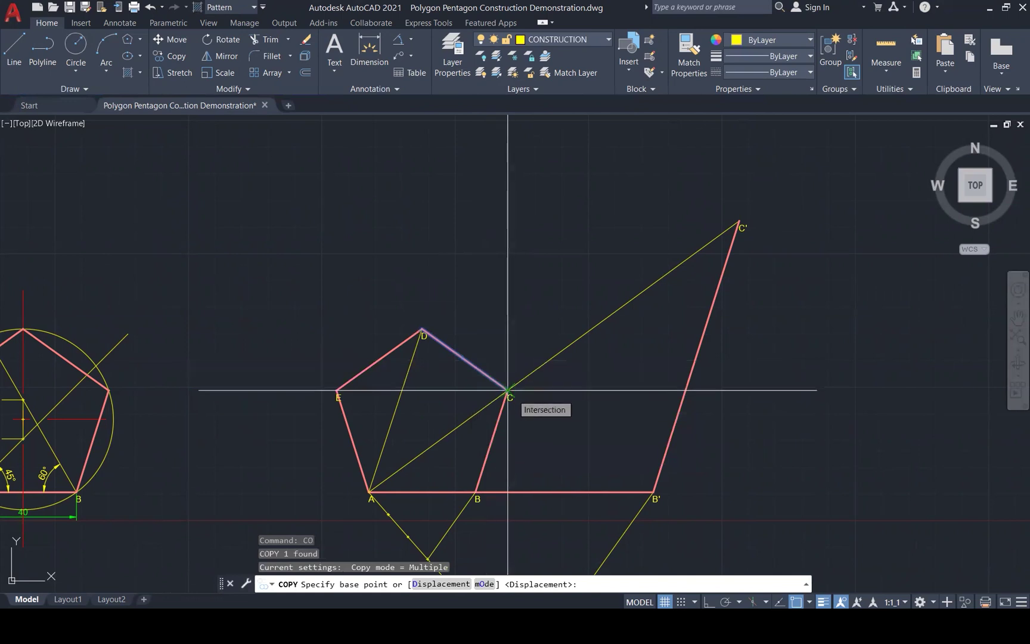
left_click(508, 391)
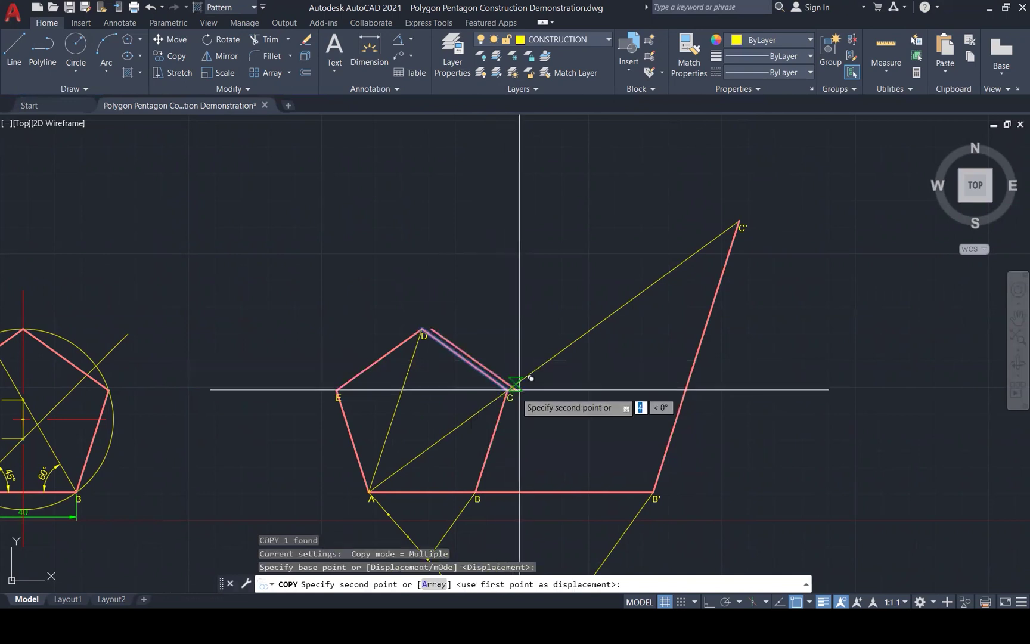
left_click(739, 220)
key("Escape")
key("Escape")
key("Escape")
key("Escape")
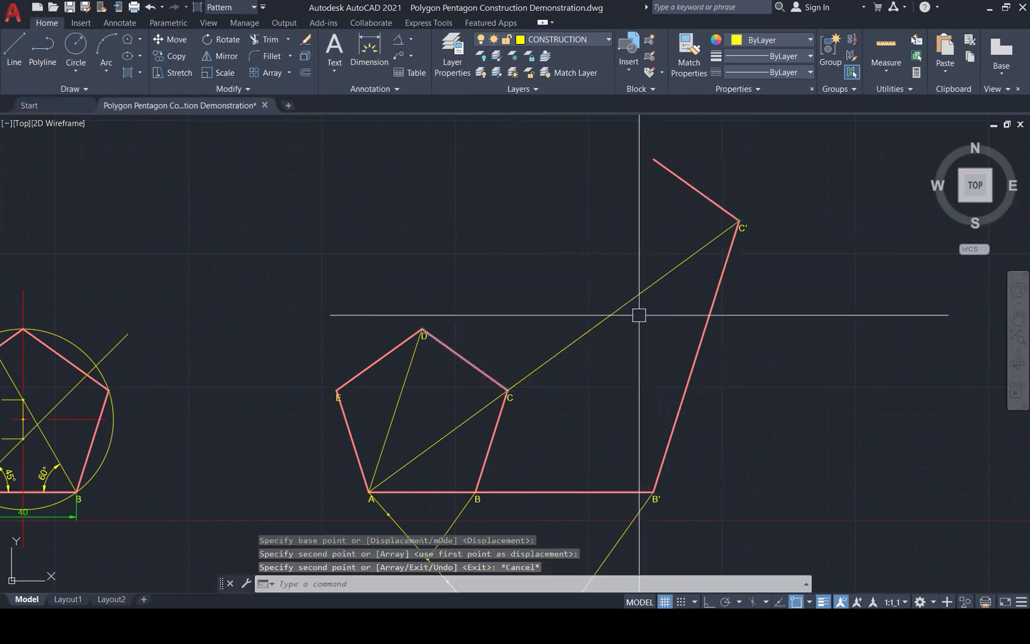
Fillet the construction line AD with the copied side at C' at radius 0 to form the enlarged pentagon's apex
scroll(529, 464, "down", 2)
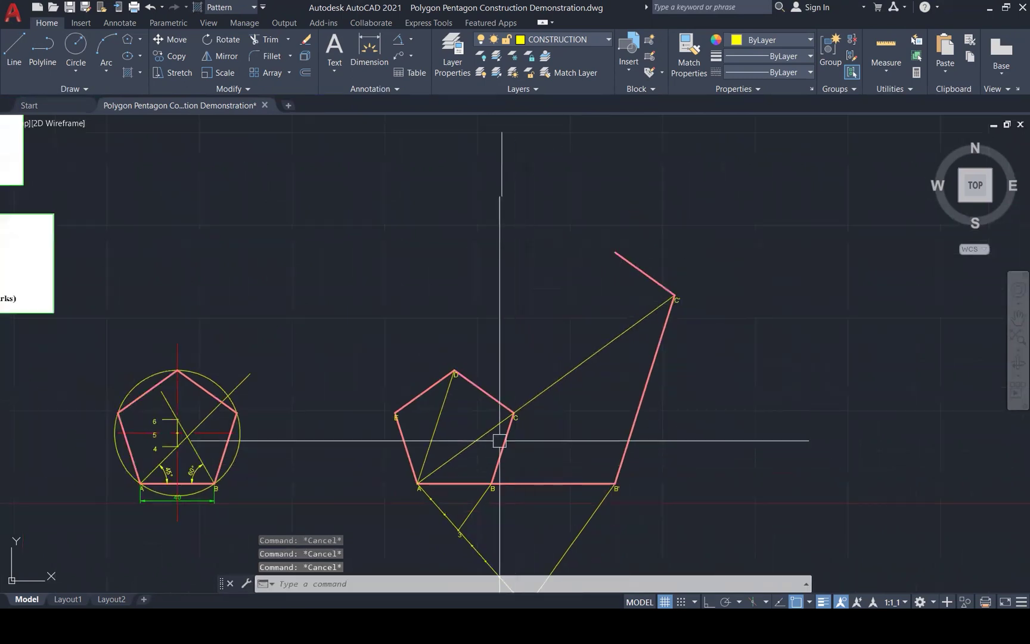
type("f")
key("Return")
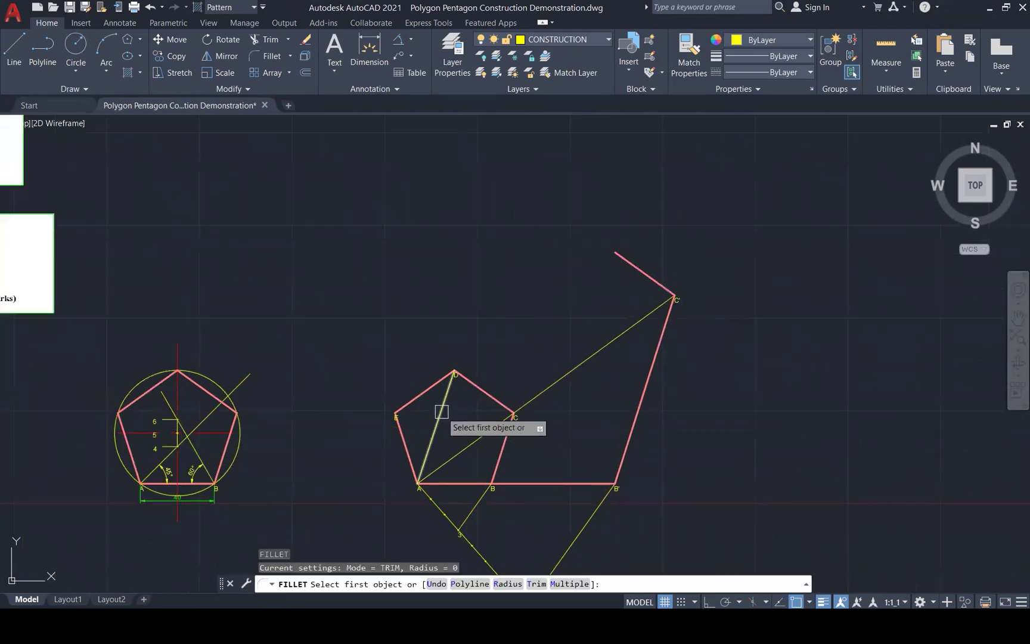
left_click(442, 411)
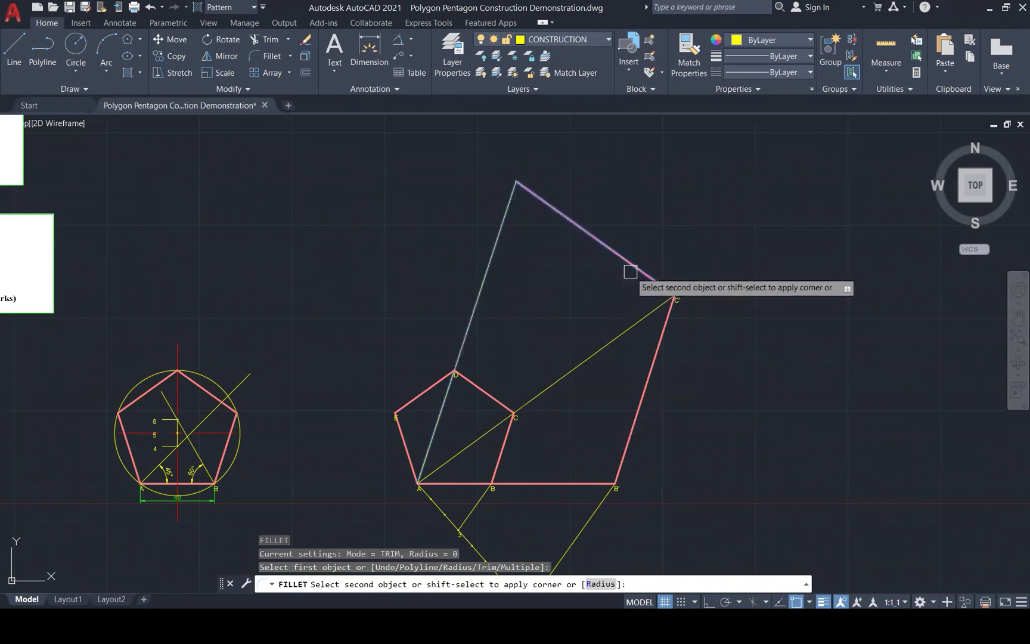
key("Escape")
key("Escape")
key("Escape")
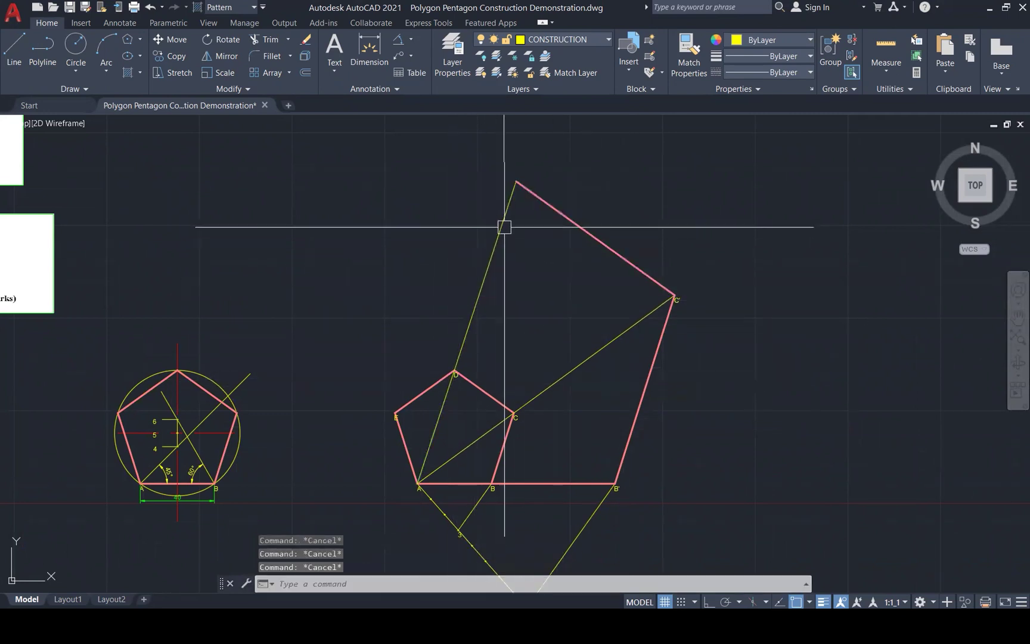
Copy the label C' from point C' to the apex of the enlarged pentagon
type("CO")
key("Return")
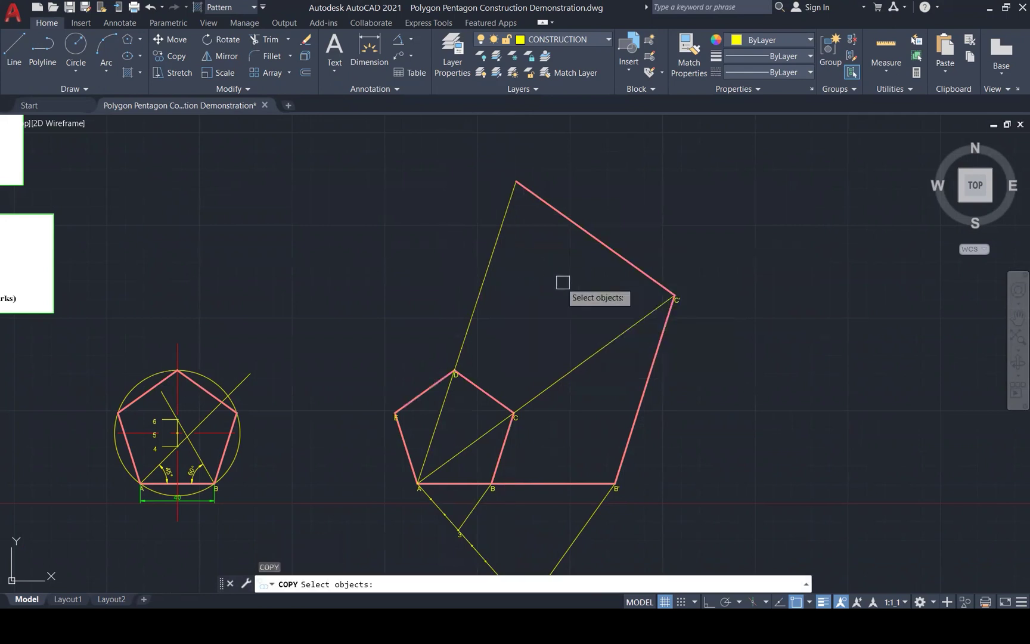
left_click(680, 298)
key("Return")
left_click(674, 297)
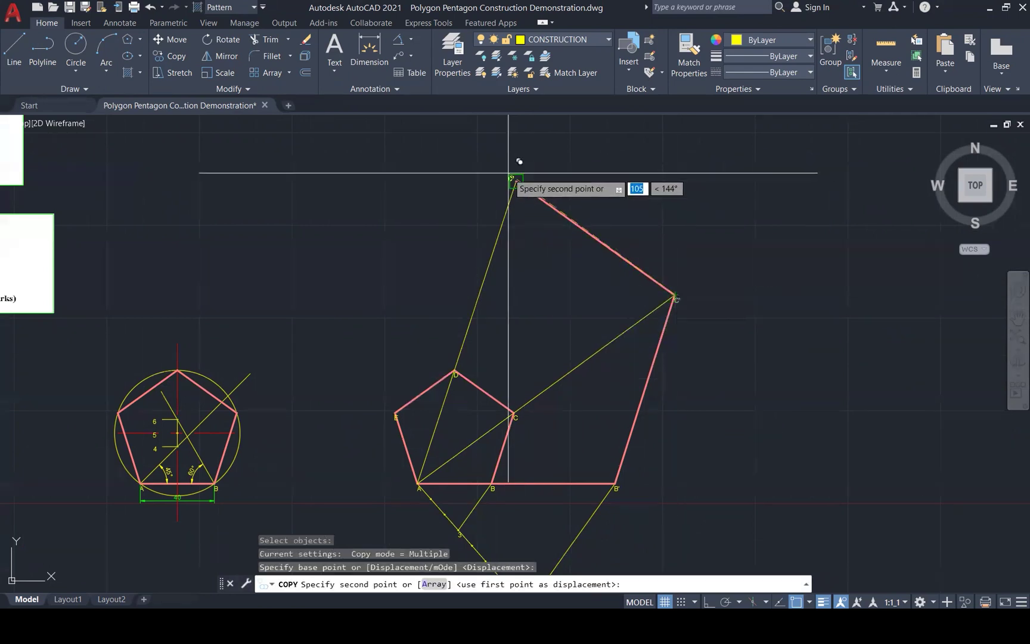
left_click(516, 181)
key("Escape")
Change the text of the label copied to the apex to D'
scroll(518, 179, "up", 5)
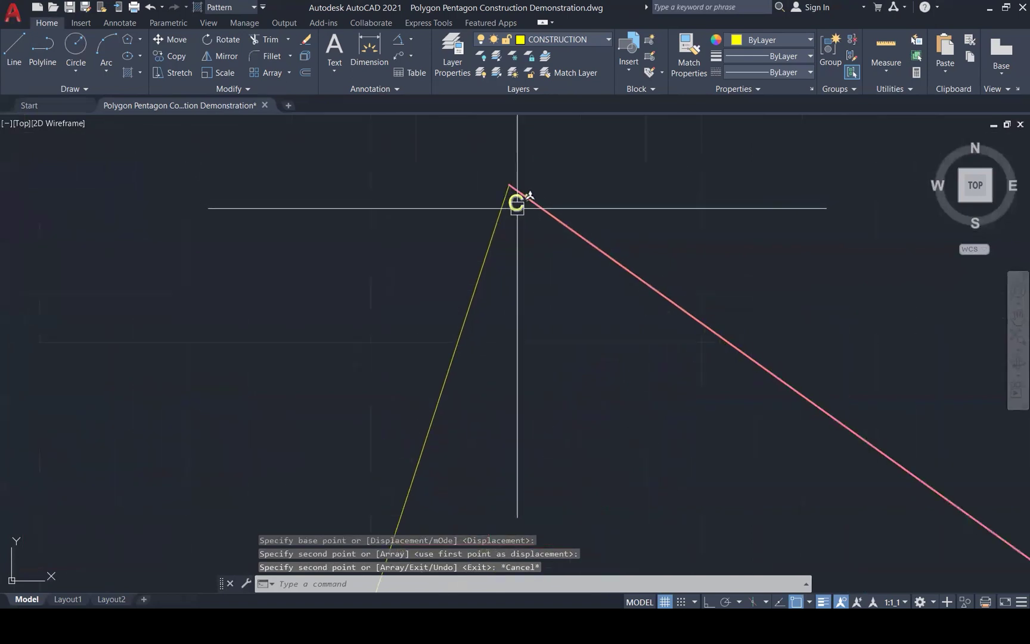
double_click(517, 203)
type("D")
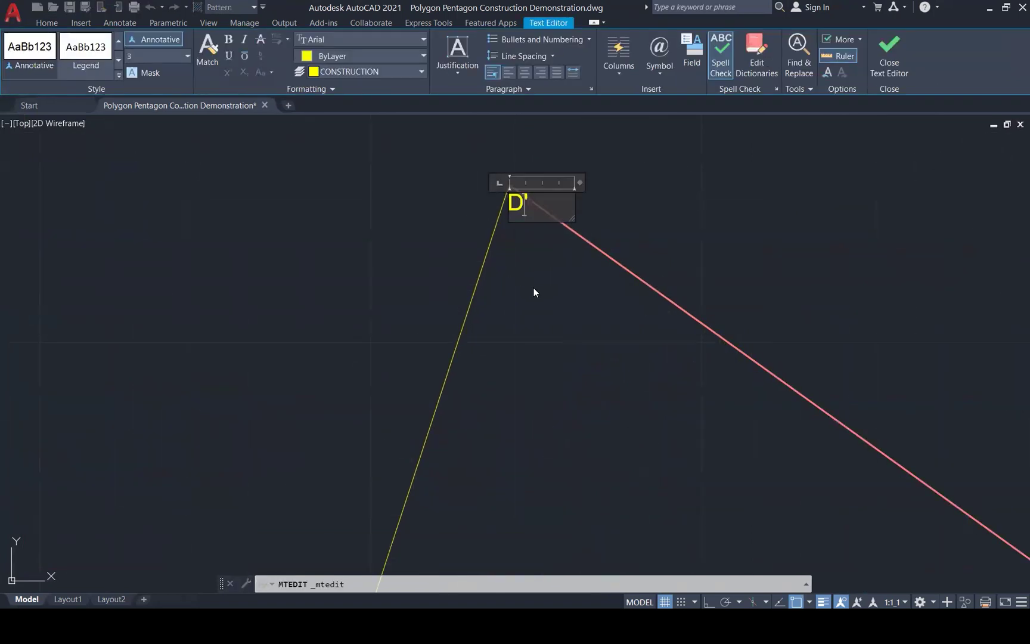
left_click(533, 287)
Copy side DE of the small pentagon from vertex D to point D'
scroll(600, 240, "down", 5)
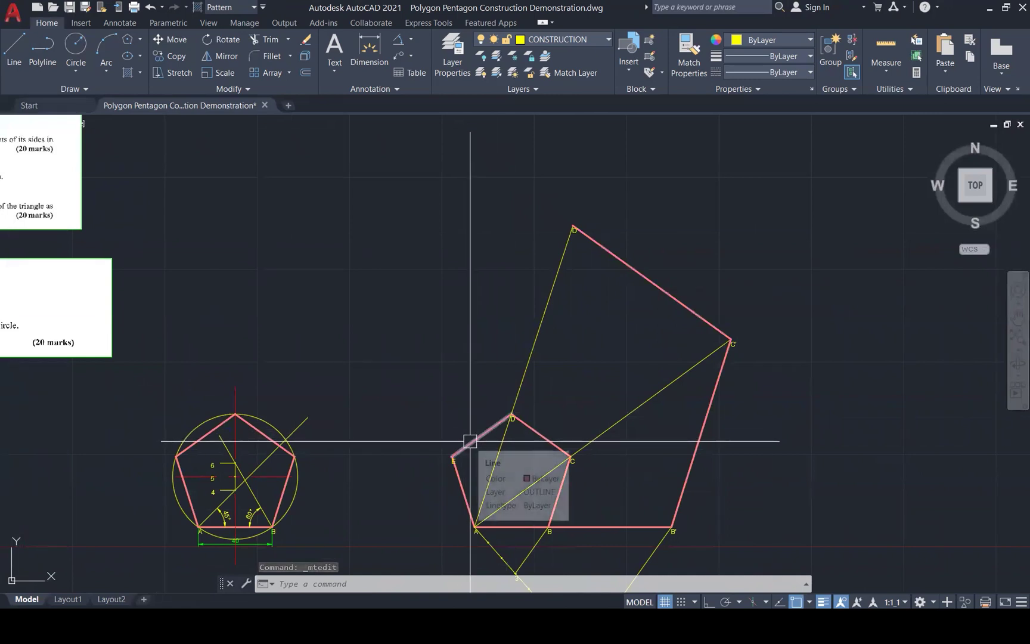
left_click(466, 446)
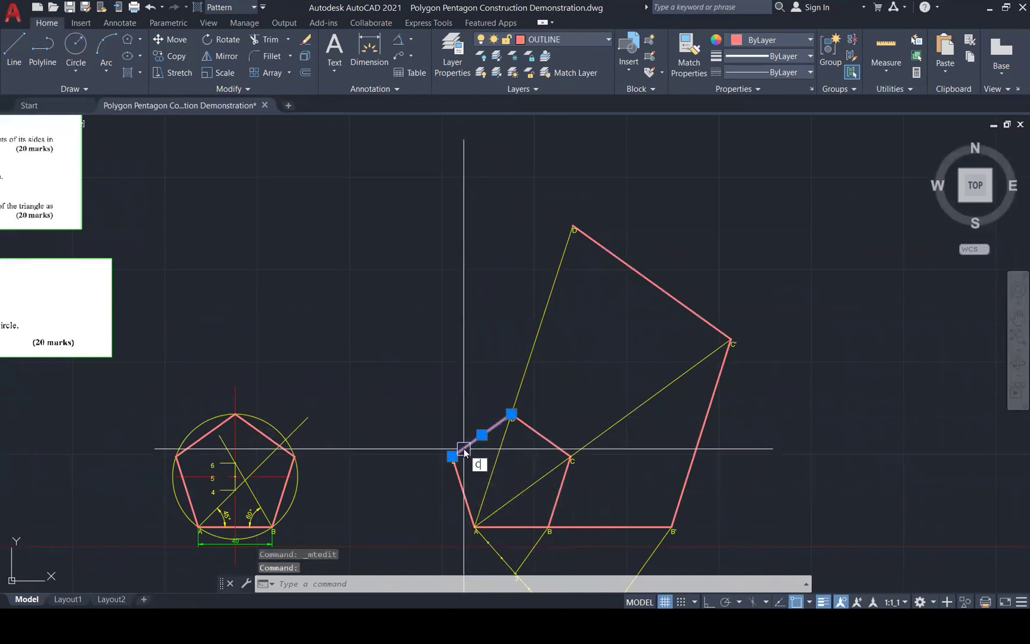
type("O")
key("Return")
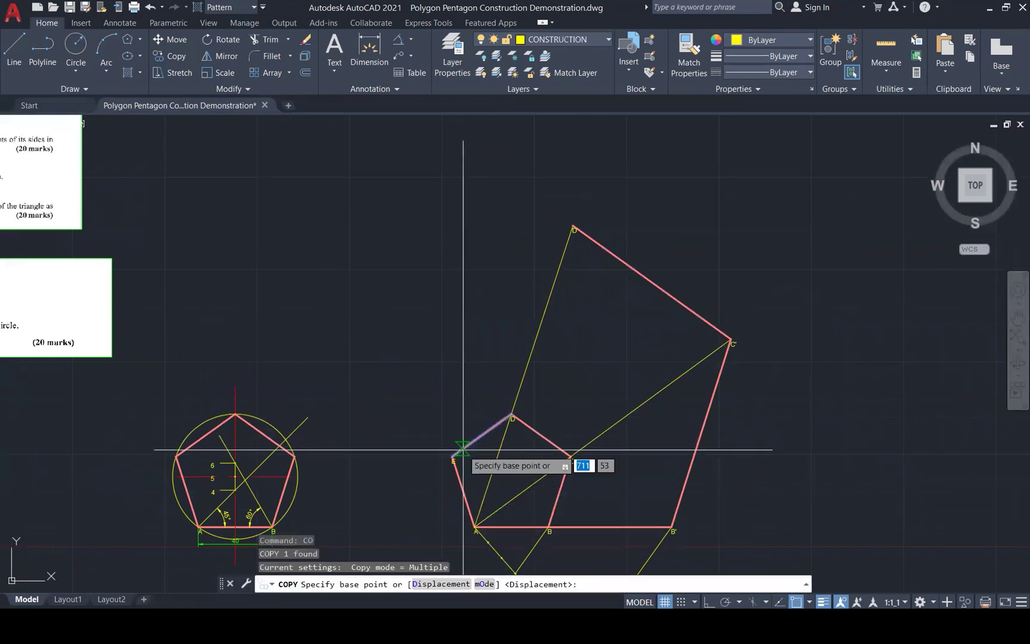
left_click(511, 413)
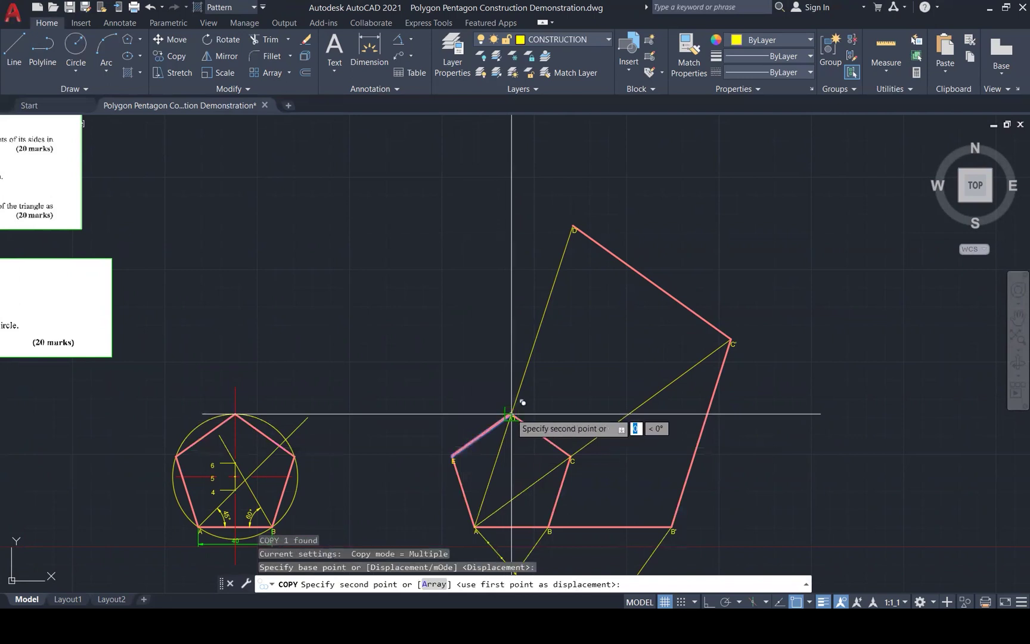
left_click(572, 225)
key("Escape")
key("Escape")
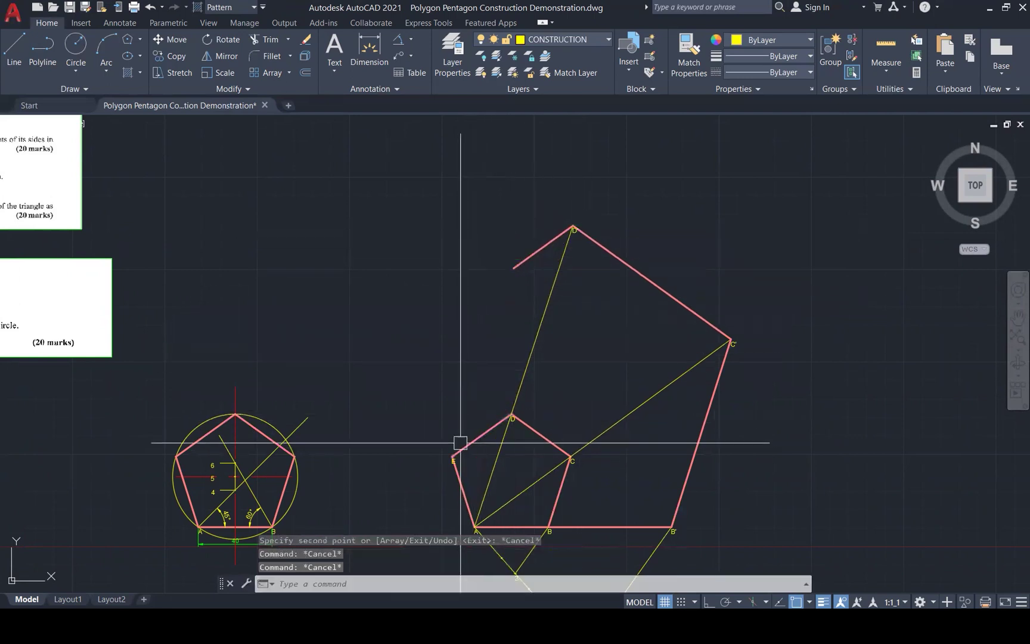
Fillet side AE with the copied side at D' at radius 0 to close the enlarged pentagon
type("f")
key("Return")
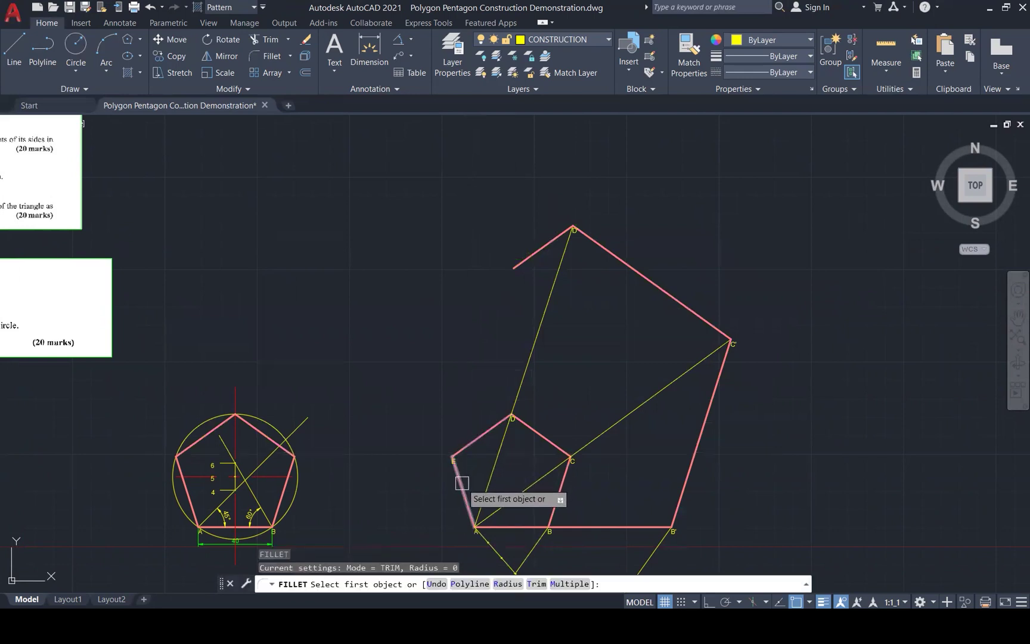
left_click(462, 483)
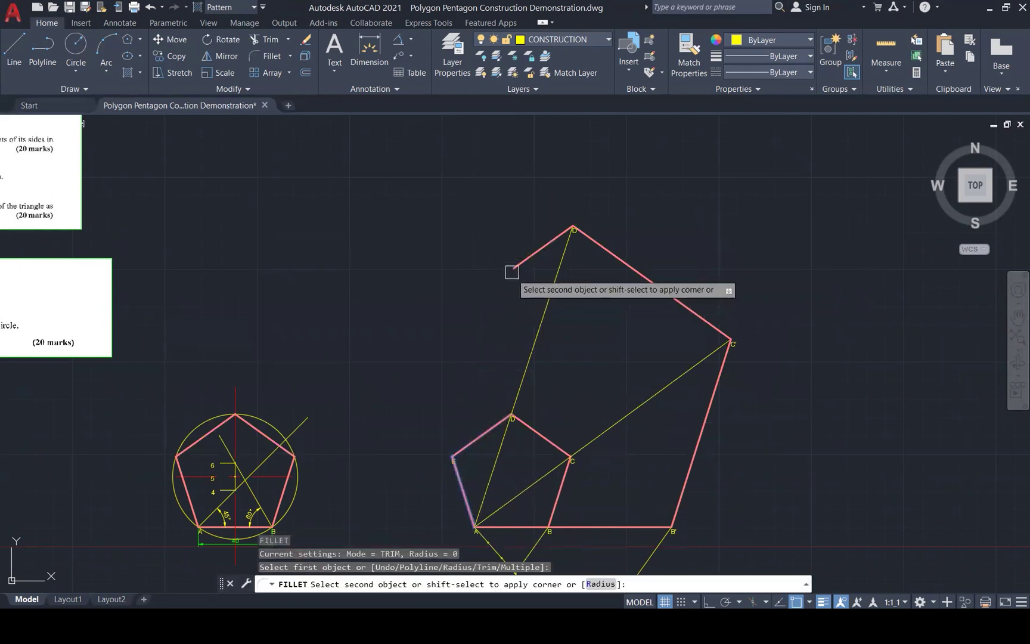
key("Escape")
key("Escape")
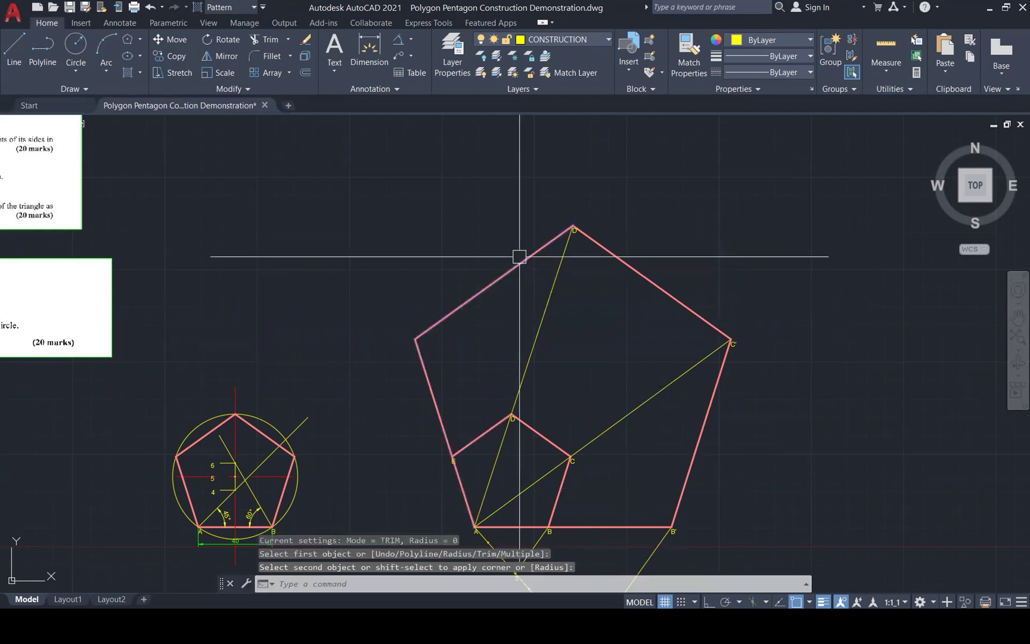
key("Escape")
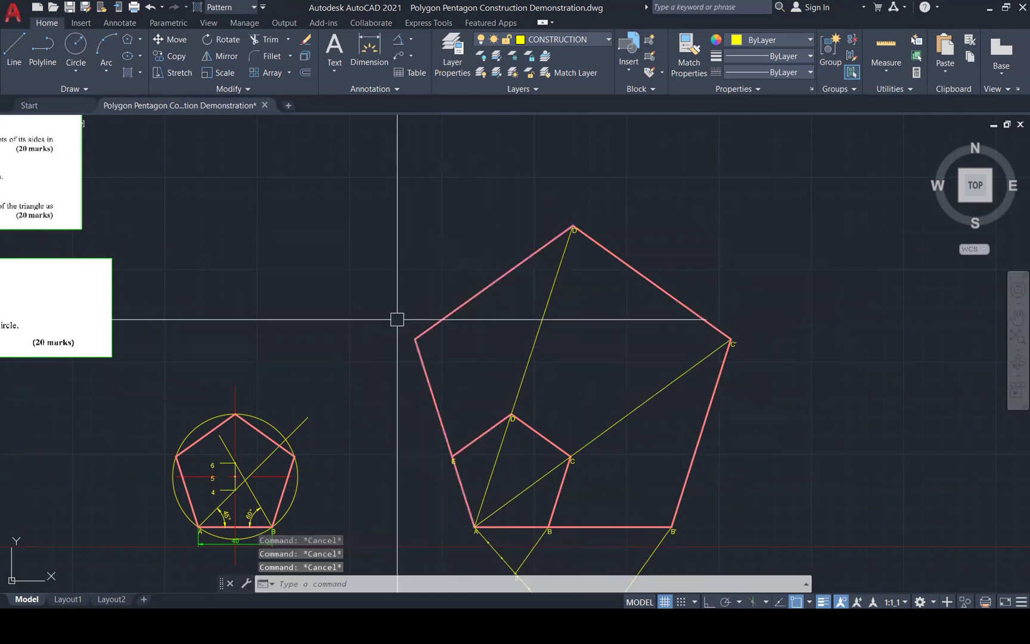
Copy the label D' from the apex to the remaining unlabelled vertex of the enlarged pentagon
scroll(574, 216, "up", 3)
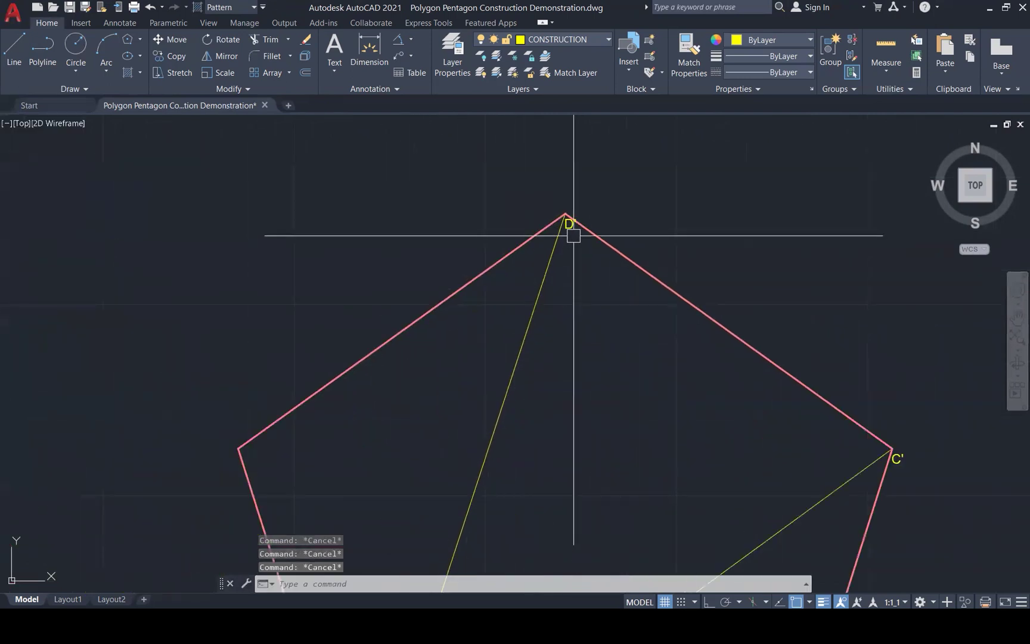
left_click(573, 233)
type("co")
key("Return")
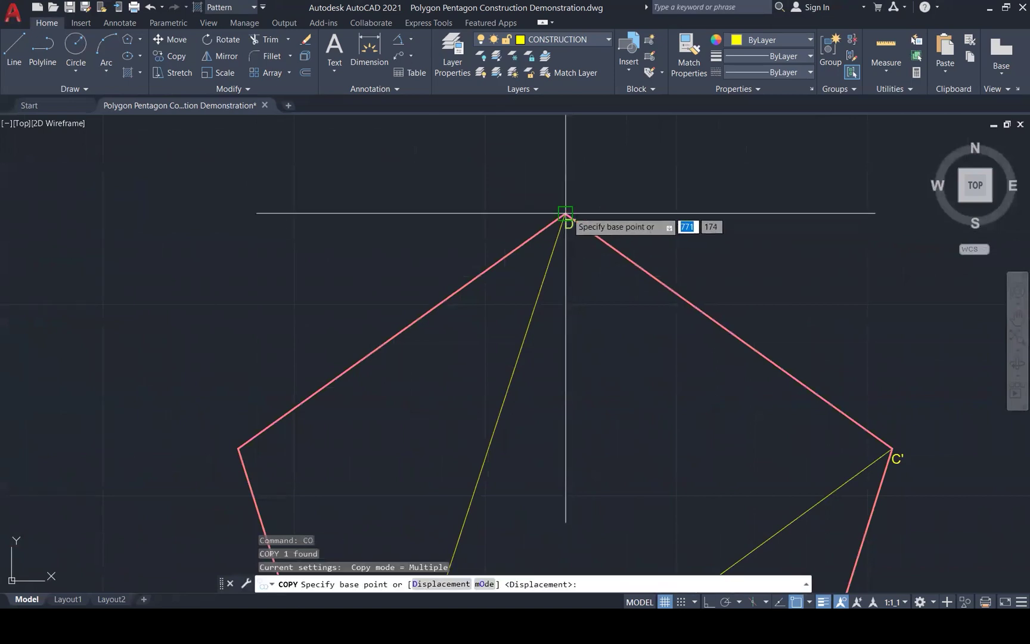
left_click(565, 219)
scroll(563, 226, "down", 2)
scroll(564, 226, "down", 2)
scroll(444, 307, "up", 2)
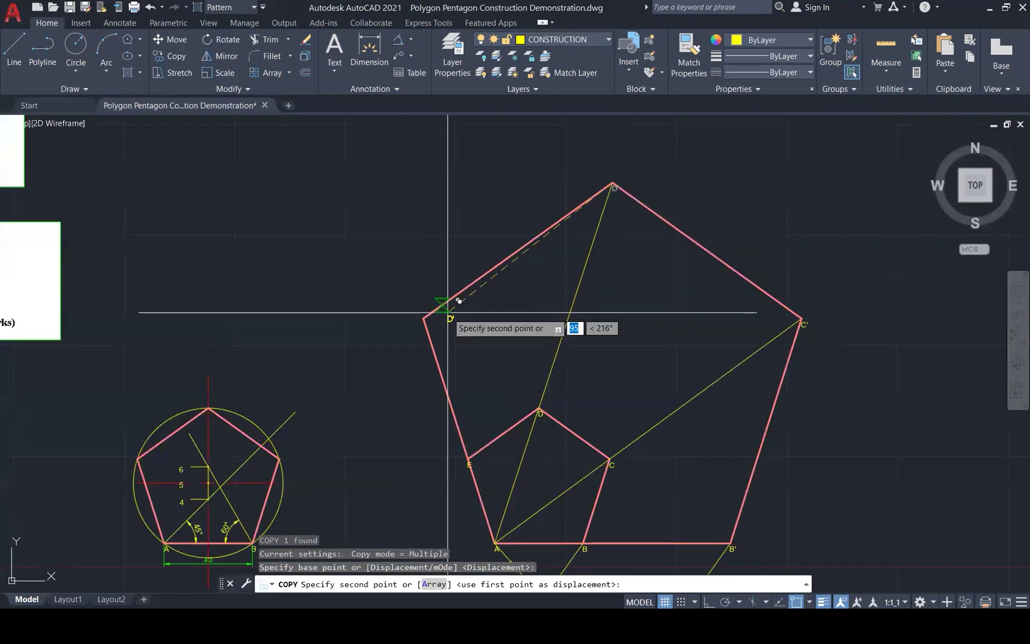
left_click(423, 318)
key("Escape")
key("Escape")
key("Escape")
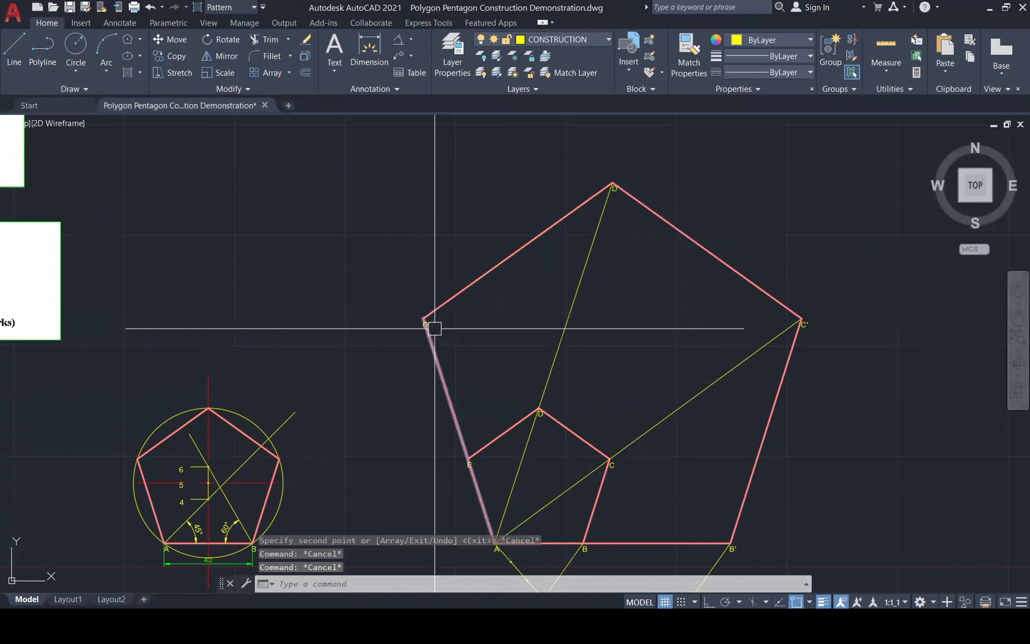
Change the text of the label copied to the enlarged pentagon's last vertex to E'
double_click(427, 324)
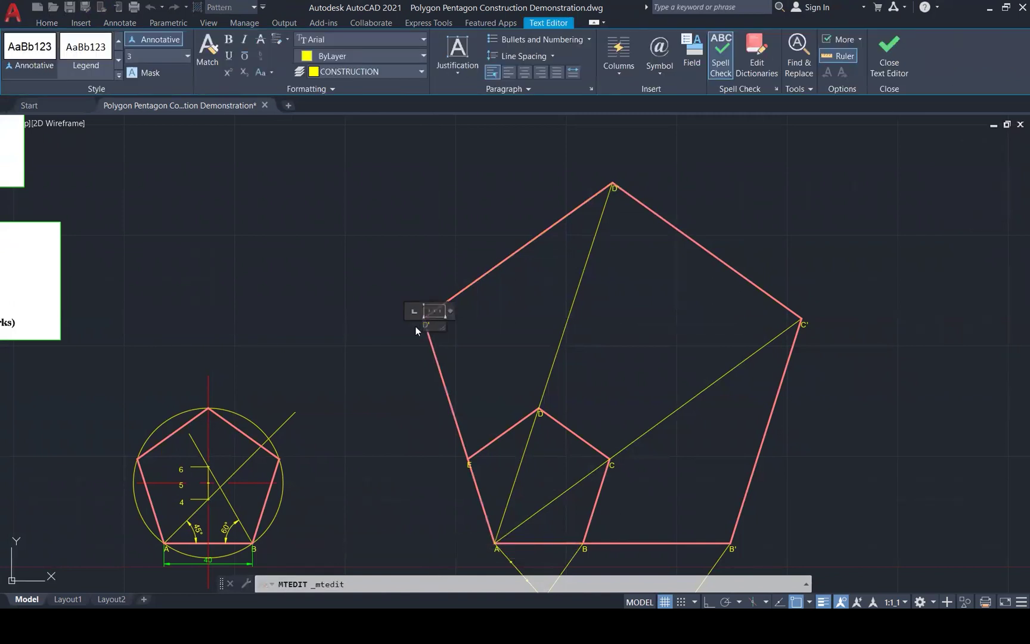
left_click(430, 260)
scroll(536, 306, "down", 2)
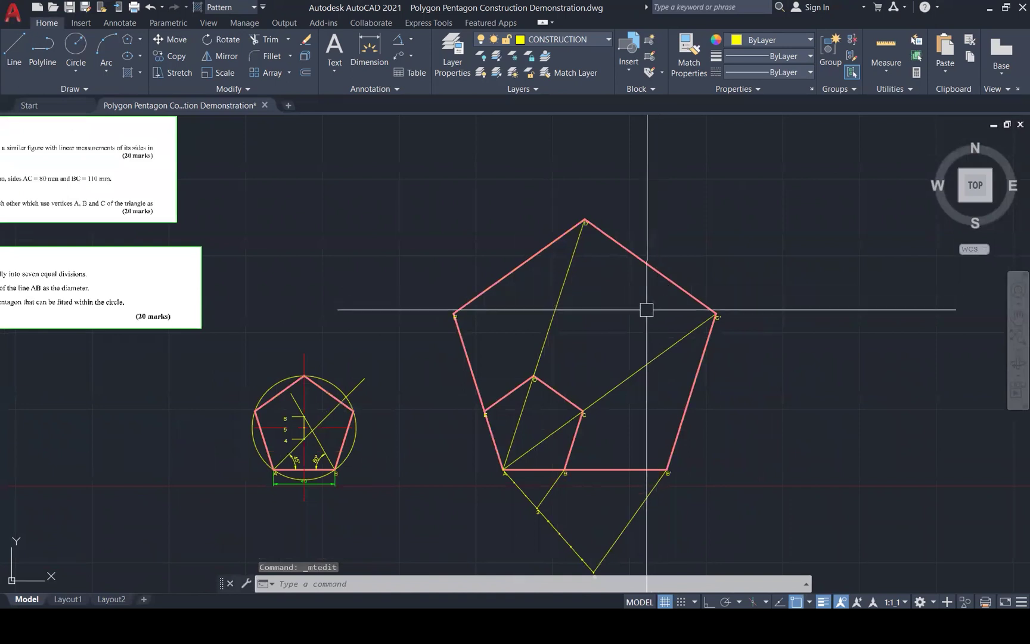
key("Escape")
key("Escape")
key("Escape")
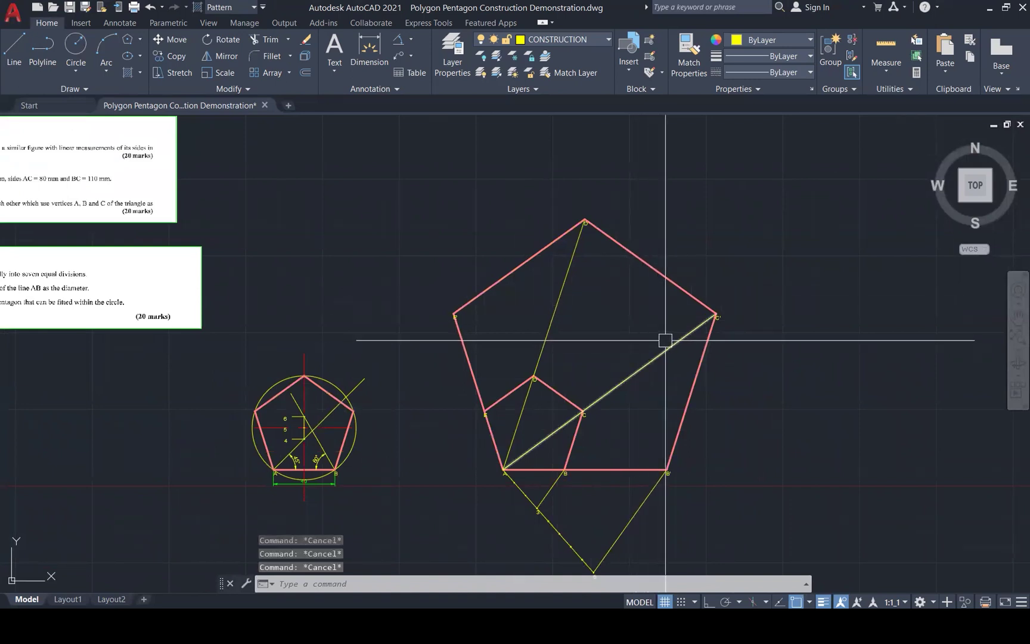
Hatch the region of the enlarged pentagon that lies outside the small pentagon ABCDE
scroll(771, 325, "down", 1)
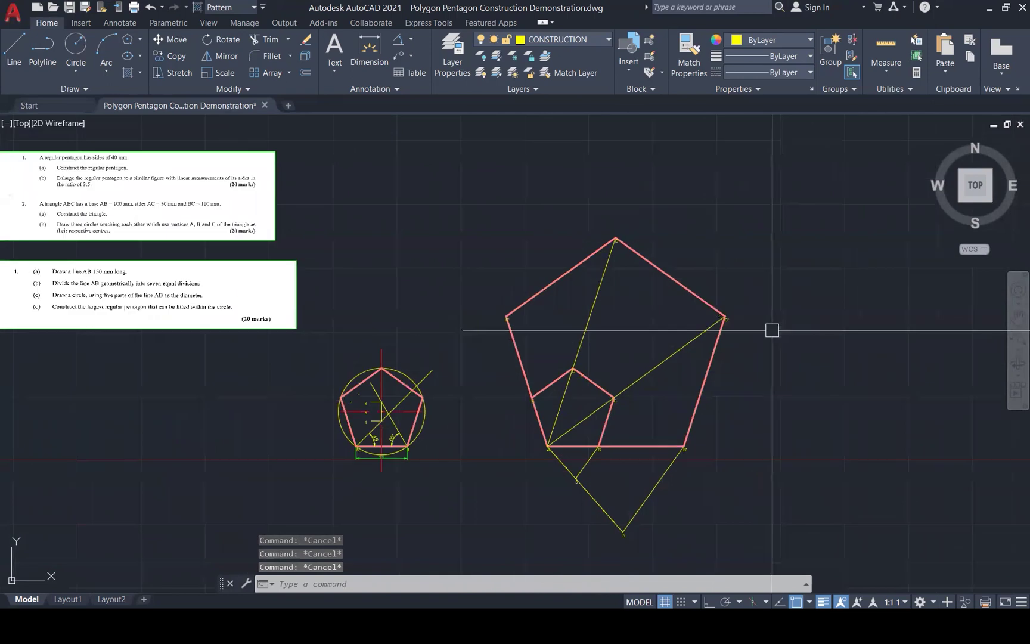
left_click(484, 357)
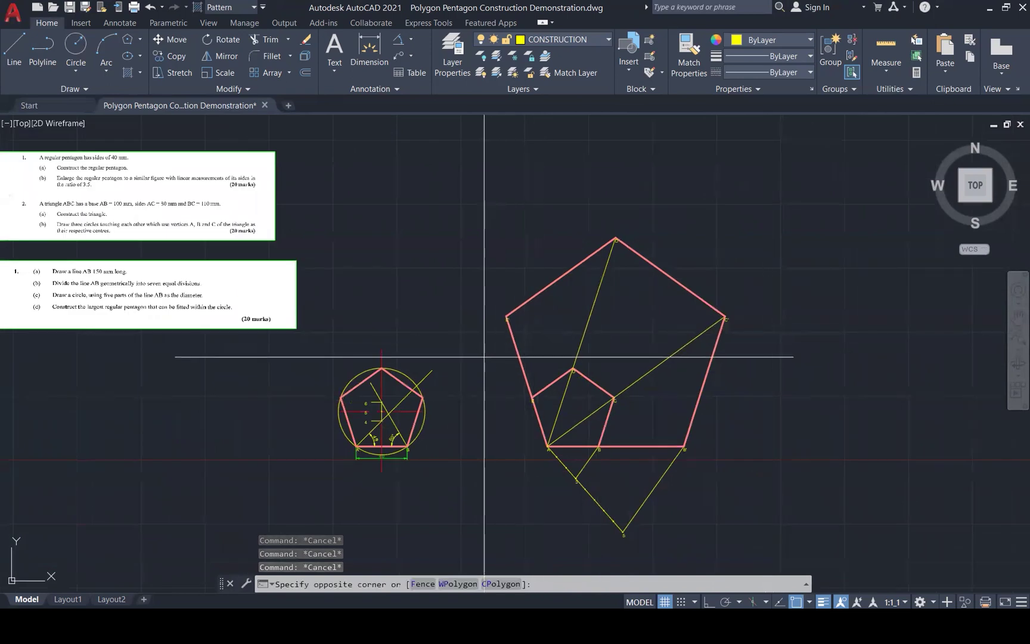
key("Escape")
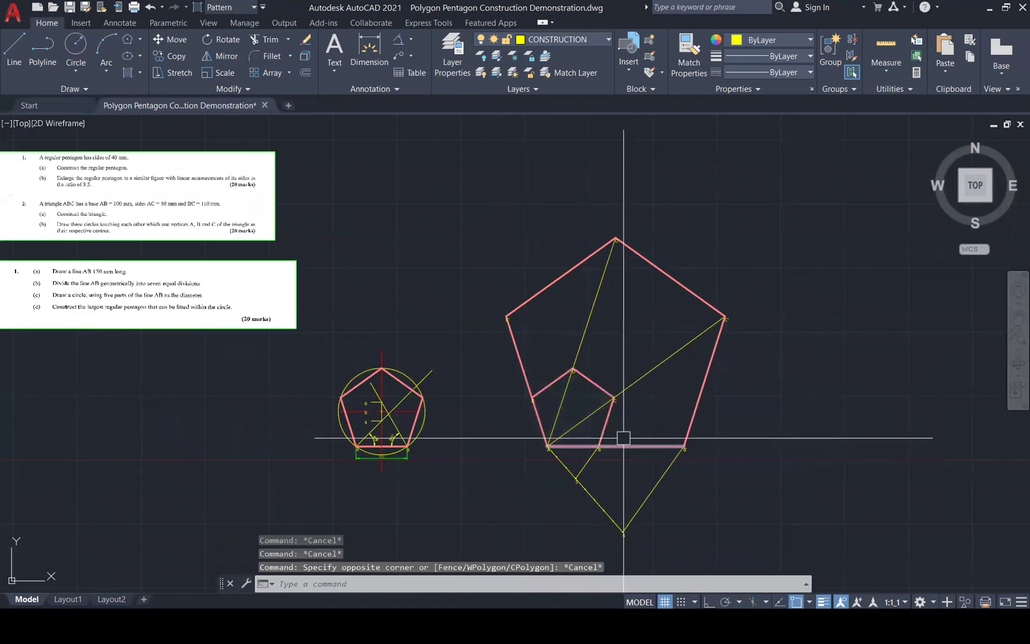
type("H")
key("Return")
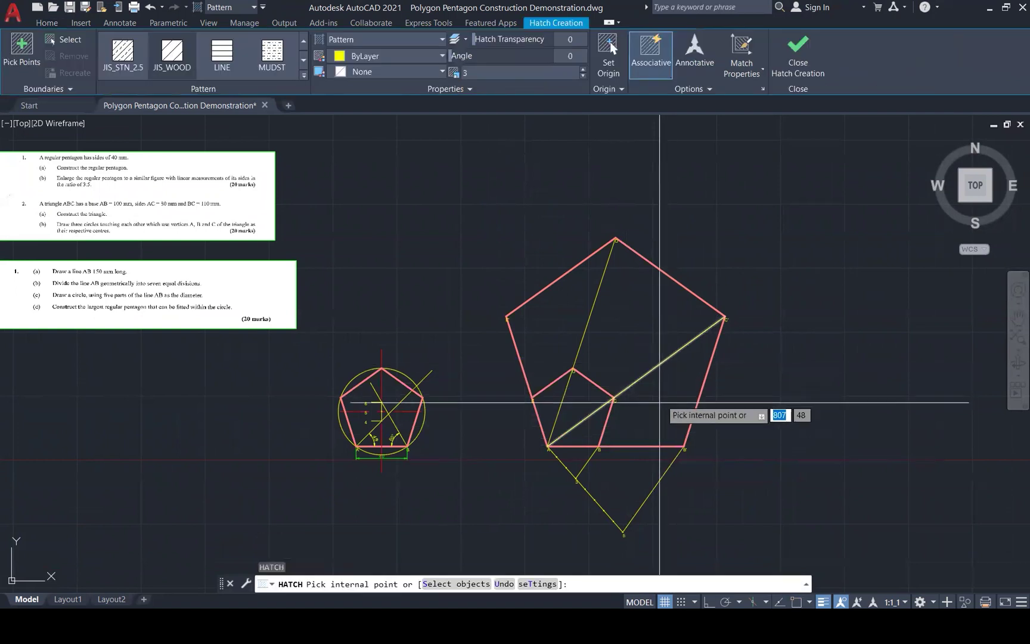
left_click(644, 405)
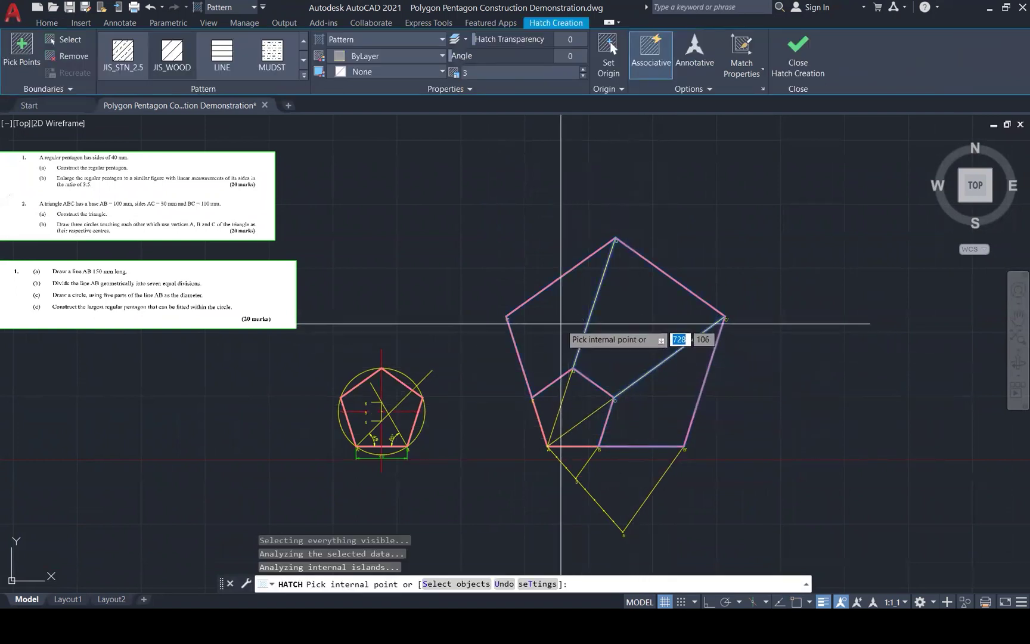
left_click(792, 52)
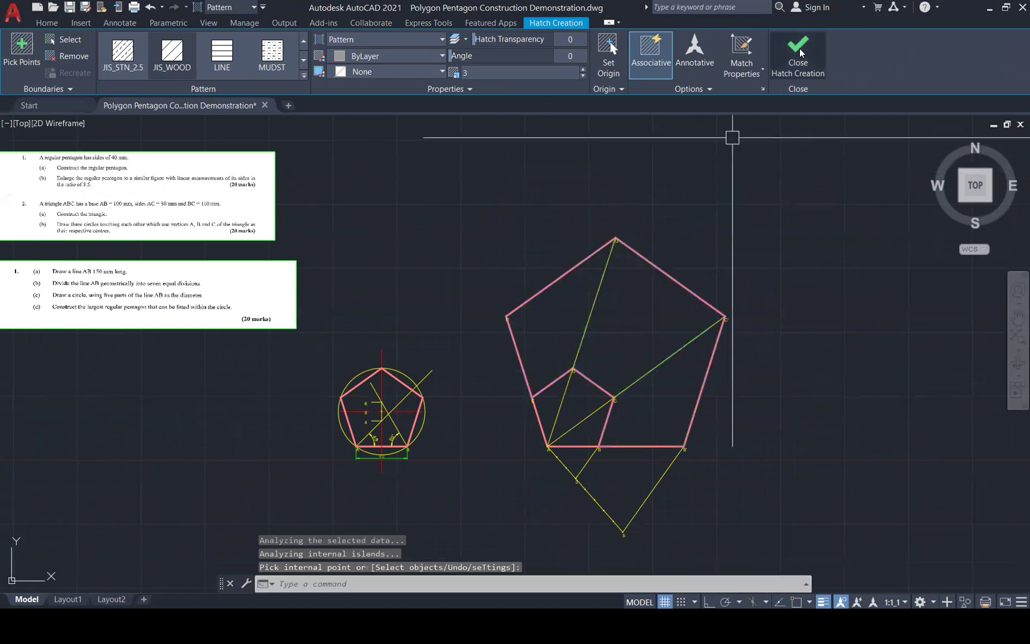
Turn on the HATCH layer
left_click(585, 37)
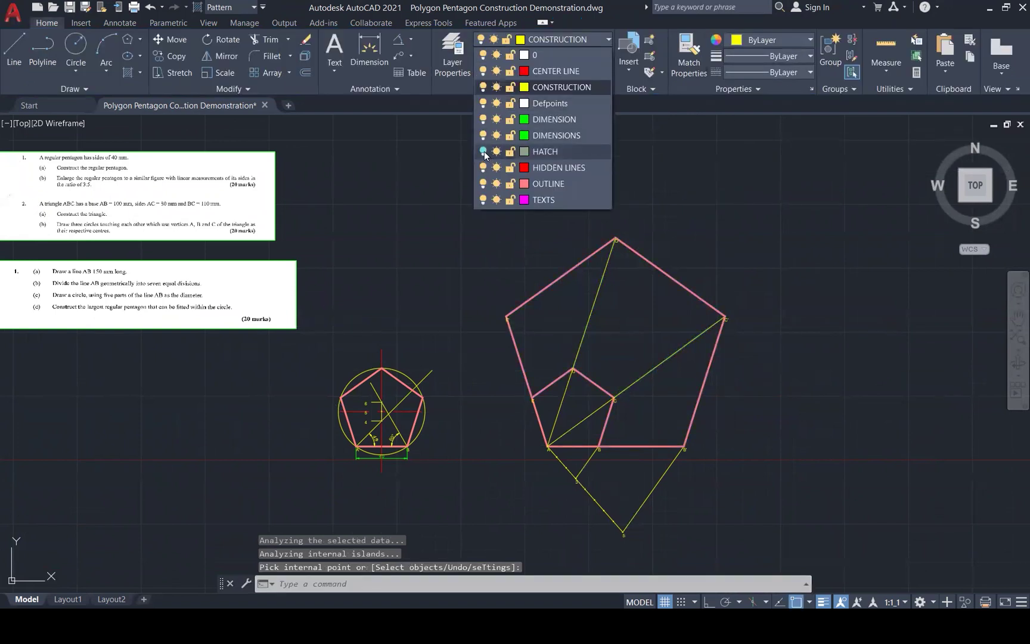
left_click(483, 152)
key("Escape")
key("Escape")
key("Escape")
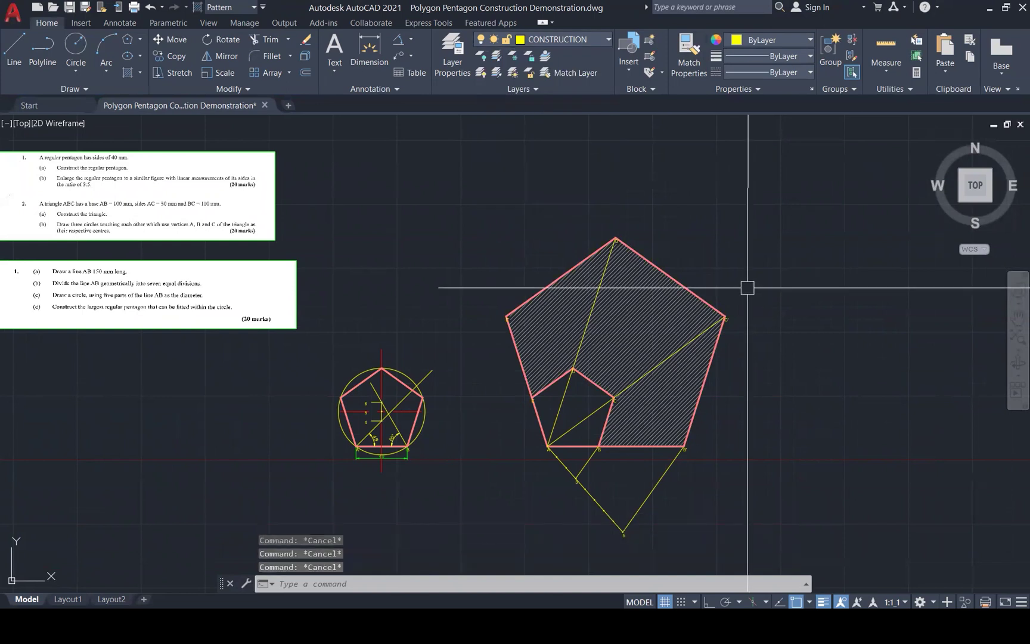
Set the text height of the label 3 on the division line from A to 5
scroll(582, 323, "up", 2)
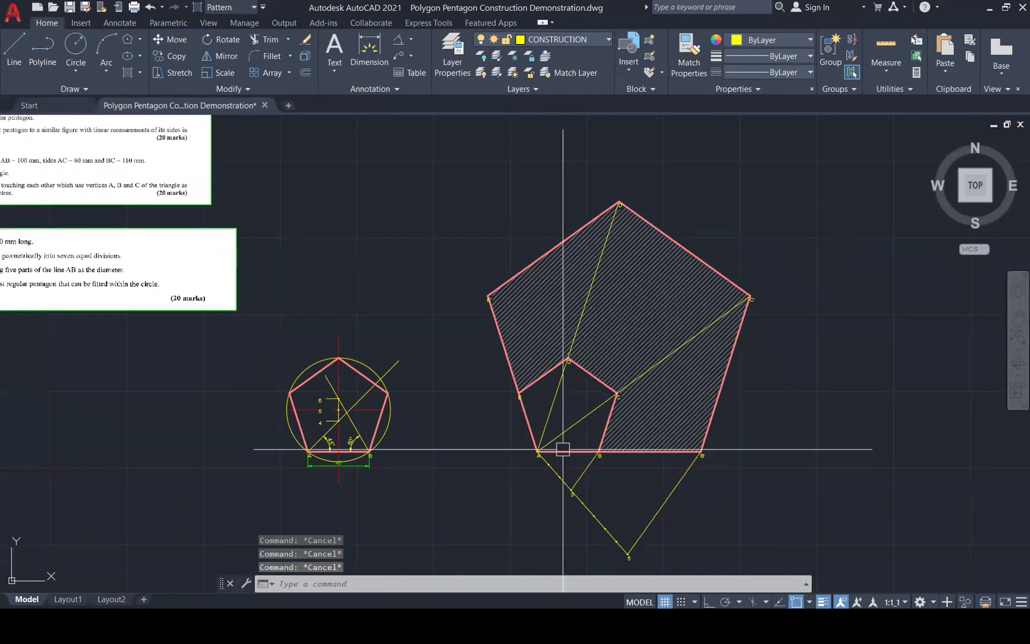
scroll(561, 513, "up", 2)
scroll(561, 513, "up", 3)
double_click(576, 488)
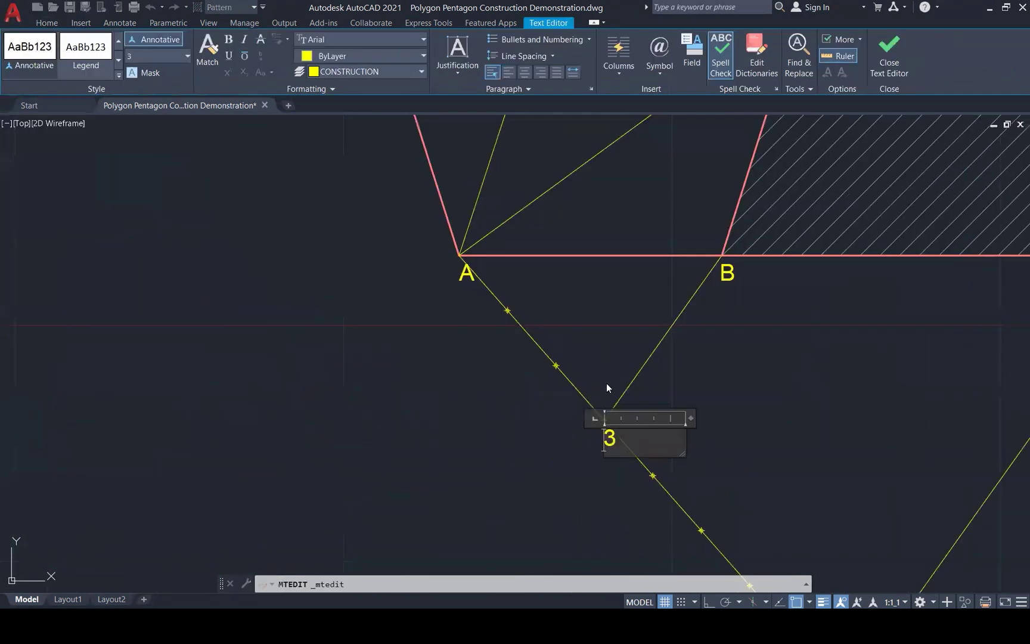
left_click(156, 59)
type("5")
key("Return")
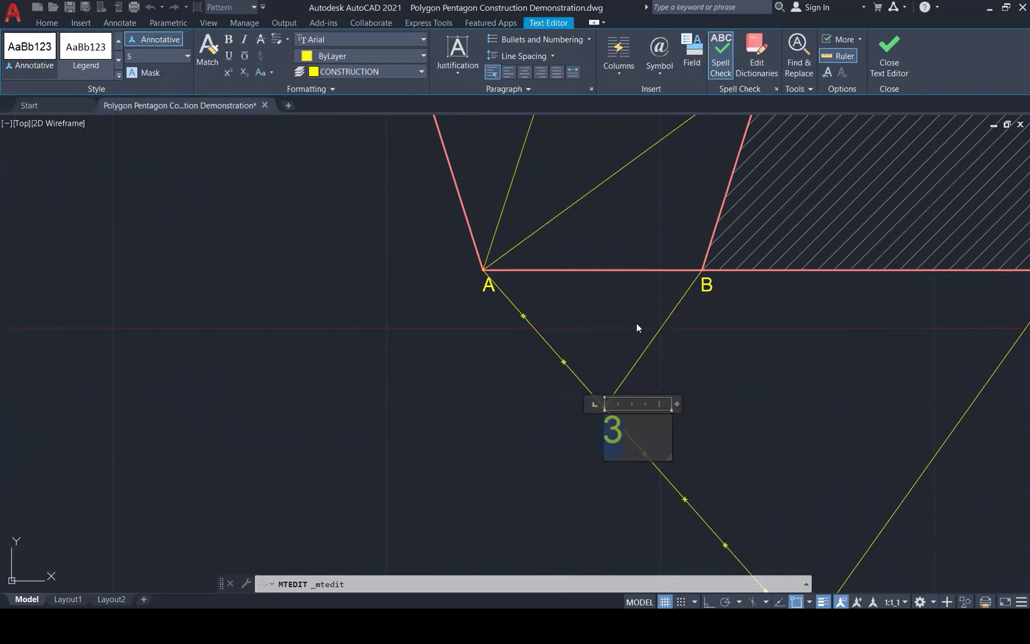
key("Escape")
key("Escape")
key("Escape")
Match the properties of the enlarged label 3 to the label 5 at the end of the division line
scroll(633, 310, "down", 3)
type("m")
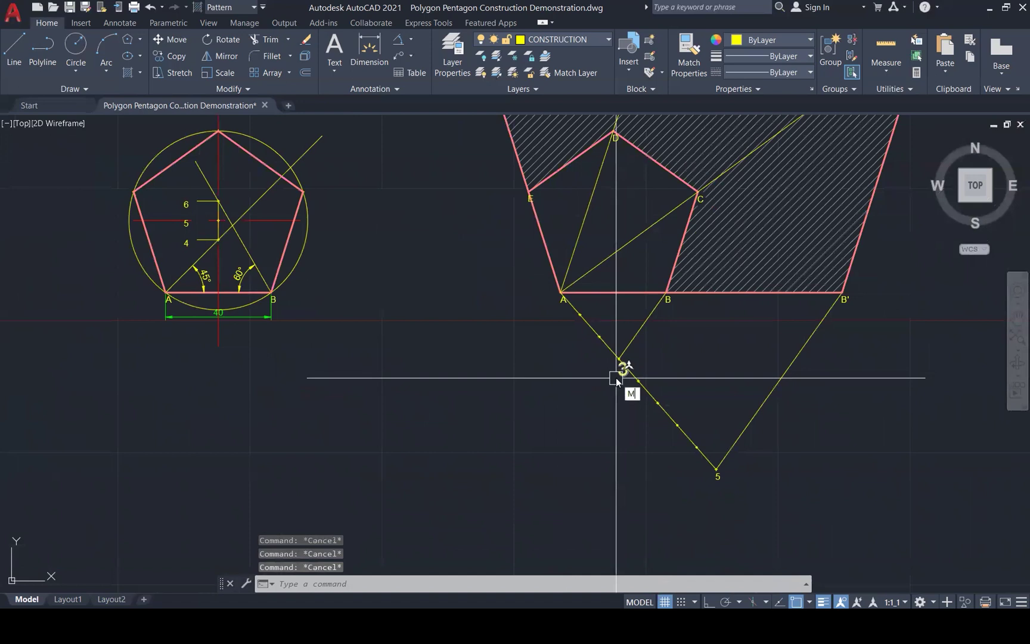
type("a")
key("Return")
left_click(622, 371)
left_click(722, 482)
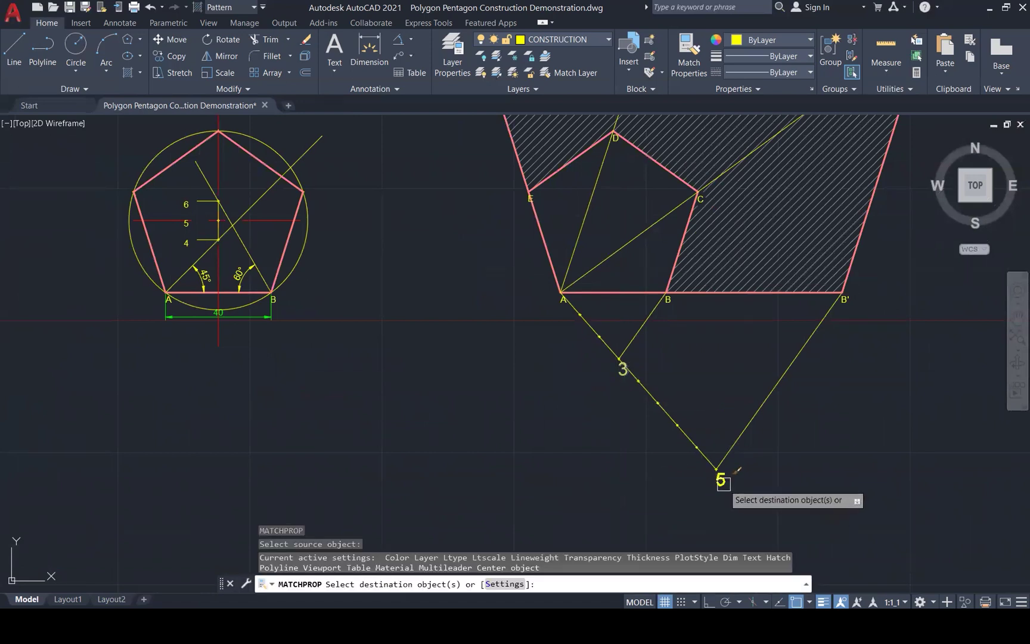
key("Escape")
key("Escape")
Add the multiline text REGULAR PENTAGON 40MM directly beneath the 40 mm dimension of the original pentagon
scroll(618, 525, "down", 3)
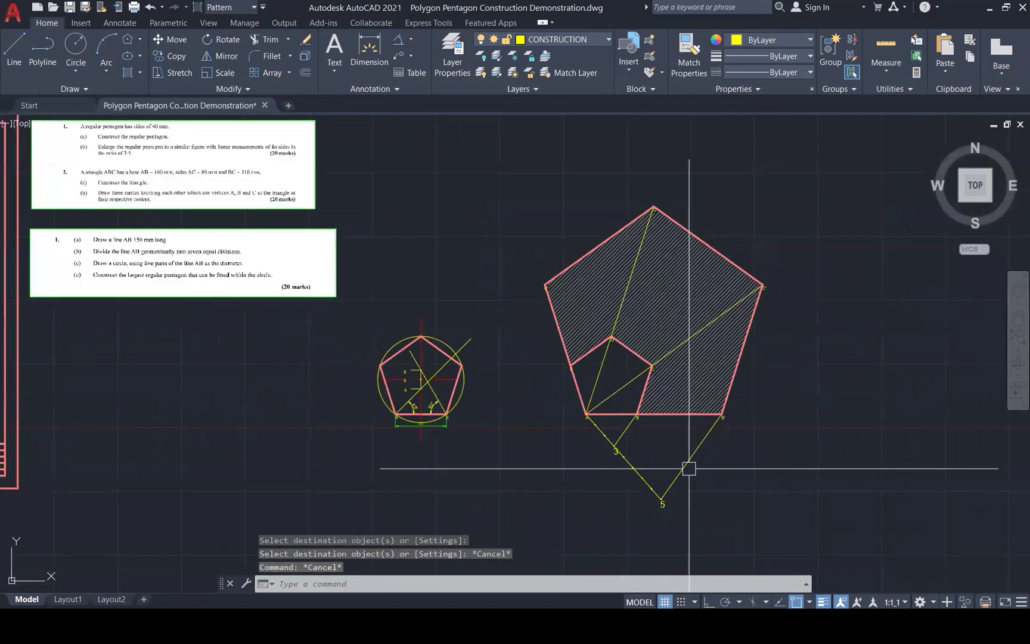
scroll(756, 416, "up", 1)
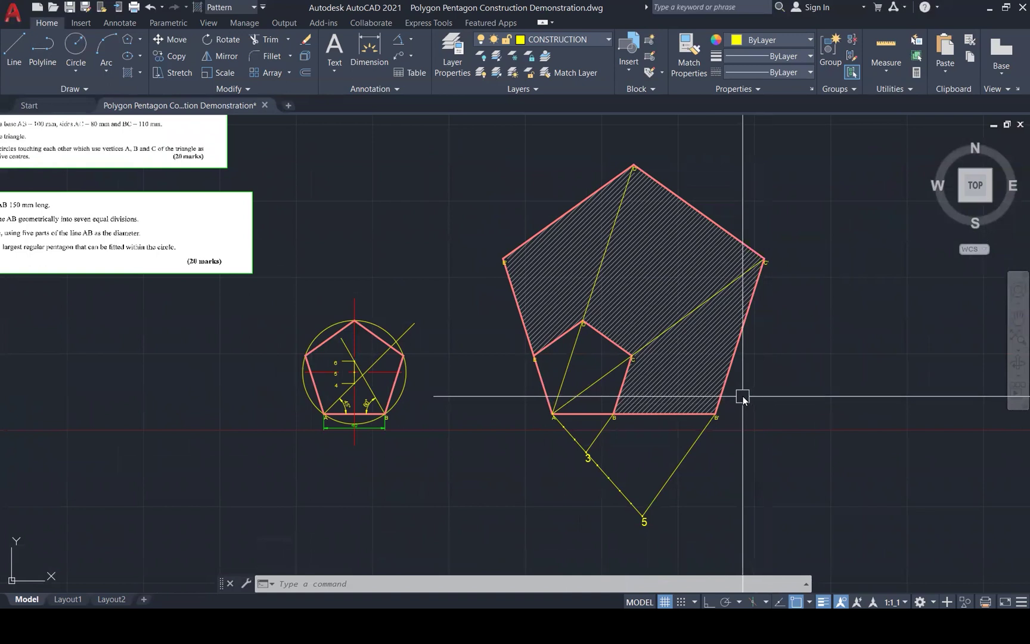
type("t")
key("Return")
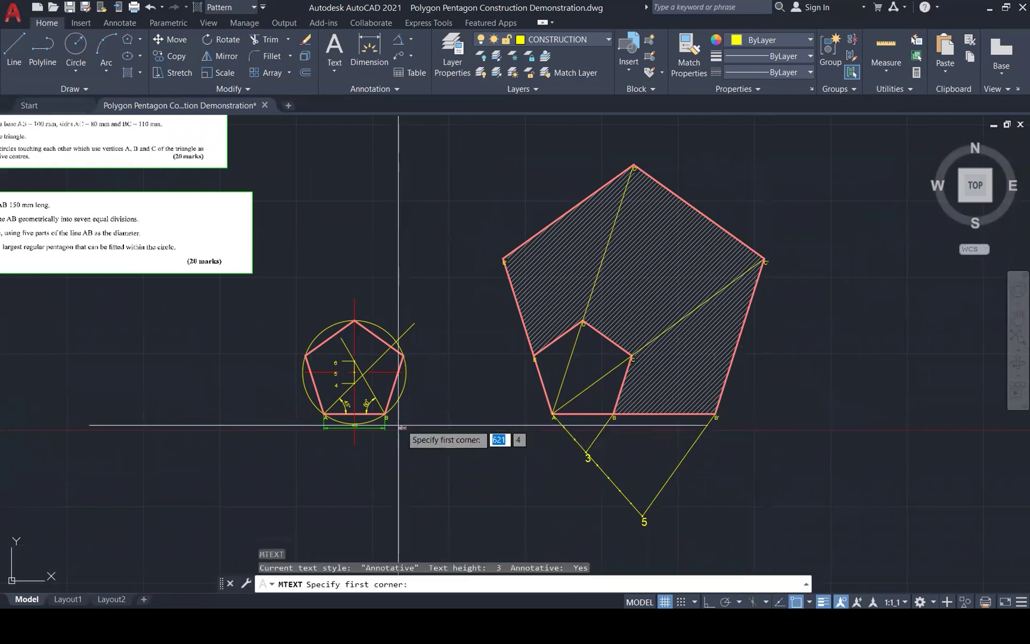
left_click(324, 429)
left_click(428, 449)
type("REGULAR PENTAGON 40MM")
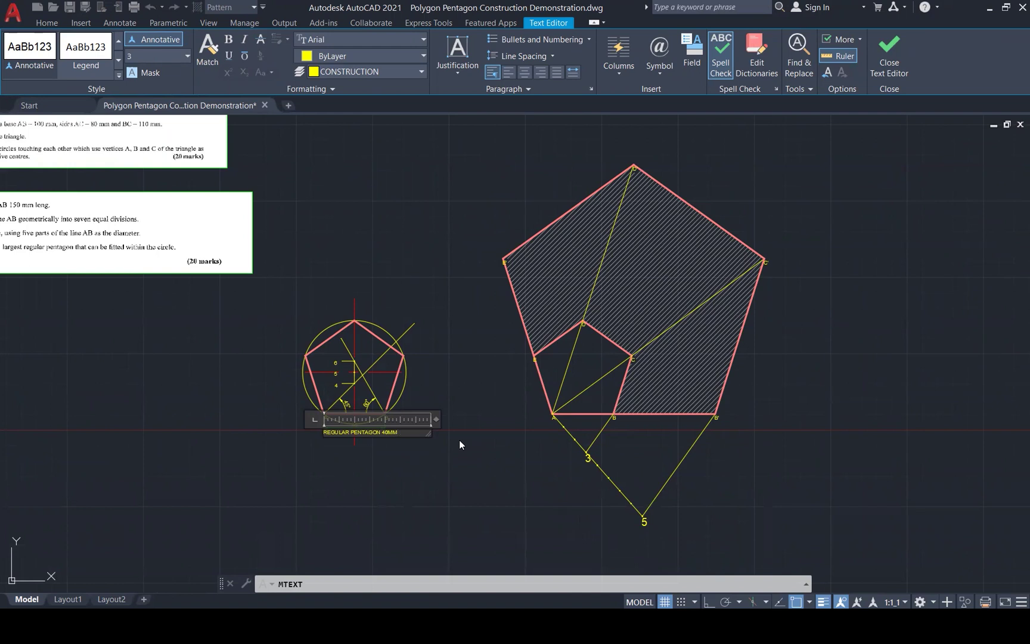
left_click(451, 458)
Copy the REGULAR PENTAGON 40MM caption horizontally with Ortho on to below side BB' of the enlarged pentagon
scroll(396, 442, "up", 1)
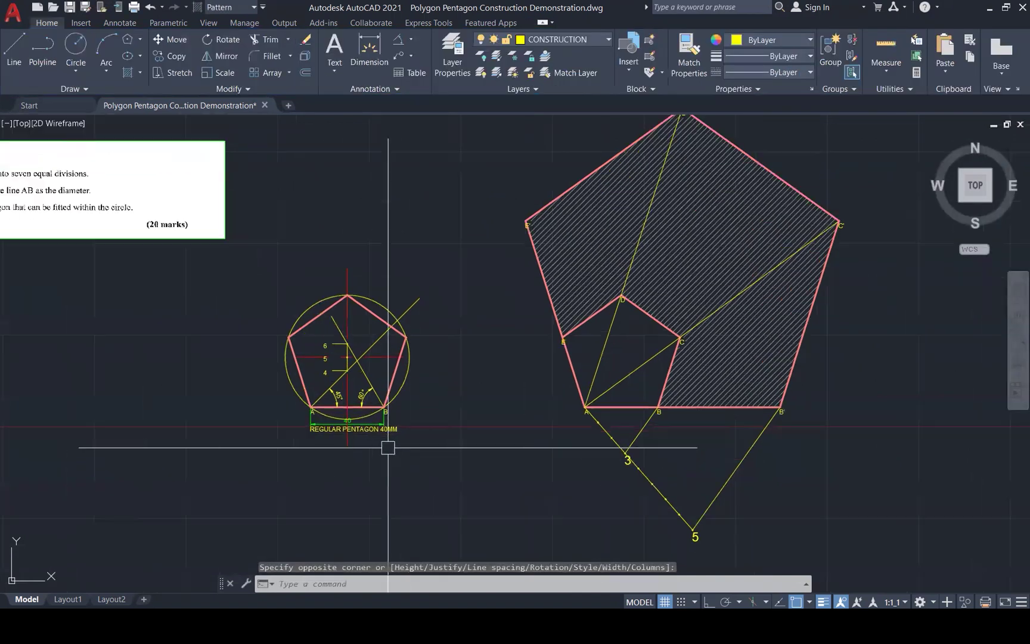
scroll(388, 448, "up", 1)
left_click(350, 436)
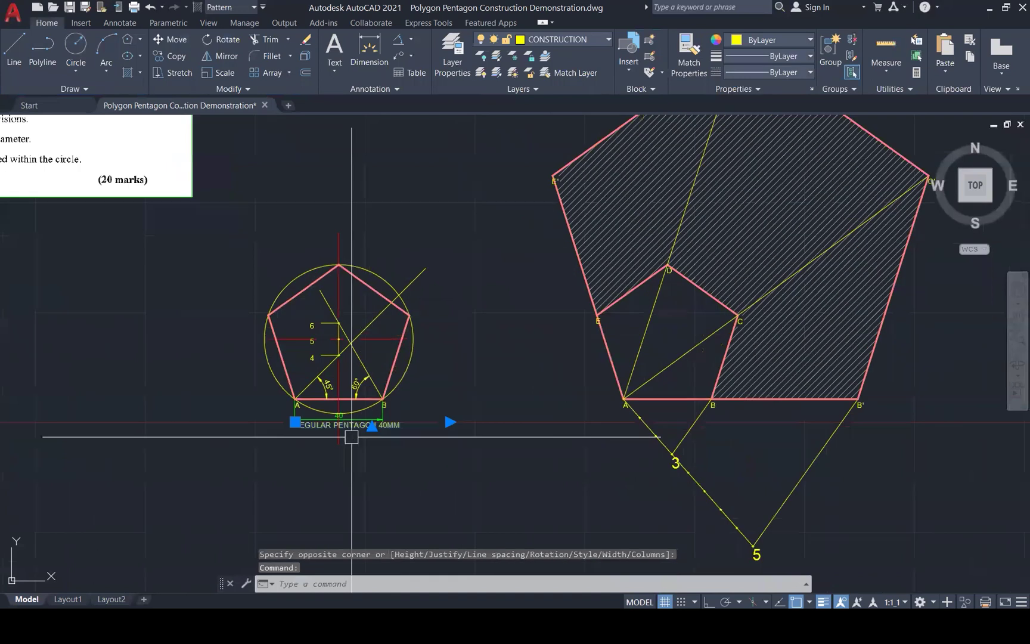
type("co")
key("Return")
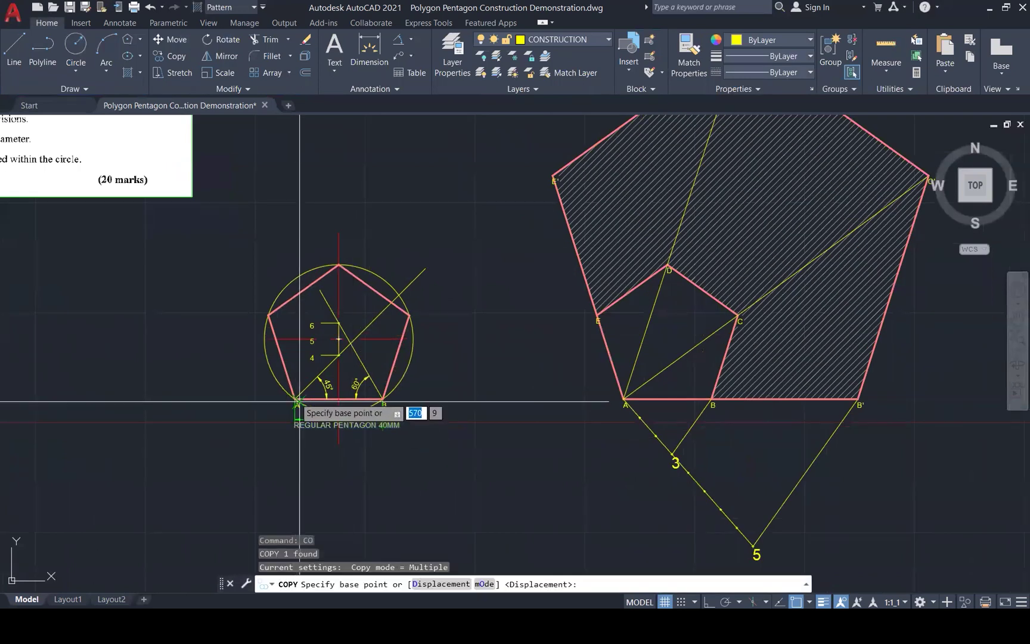
left_click(297, 400)
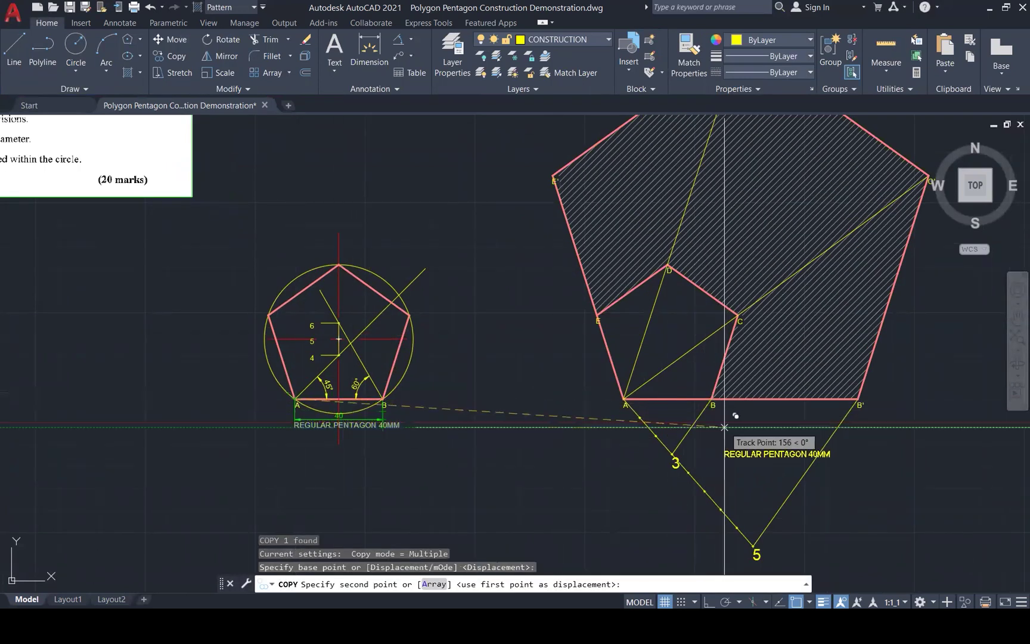
key("F8")
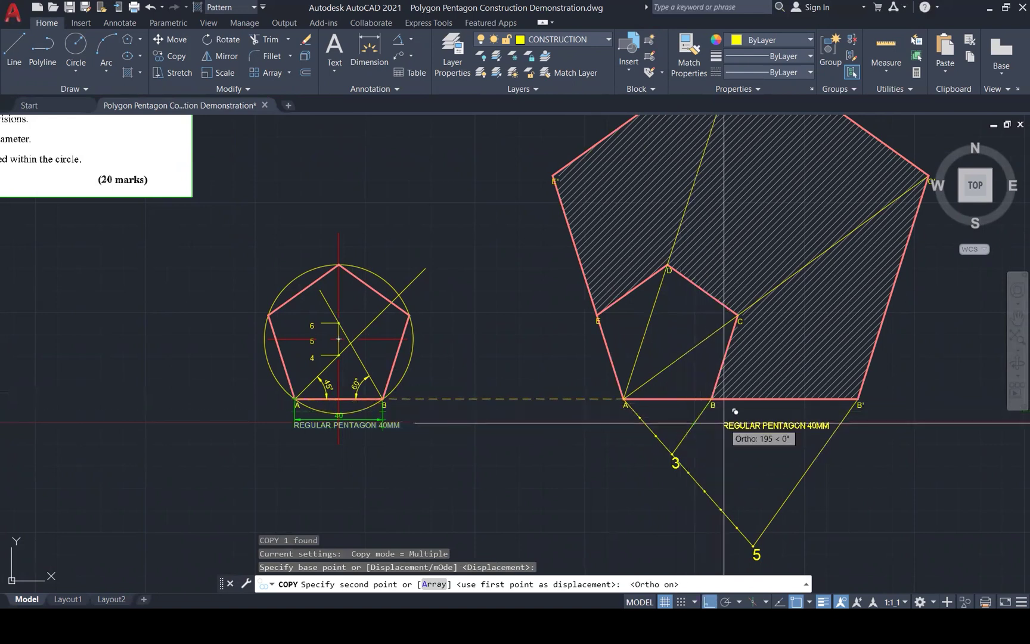
scroll(723, 423, "up", 4)
left_click(676, 424)
key("Escape")
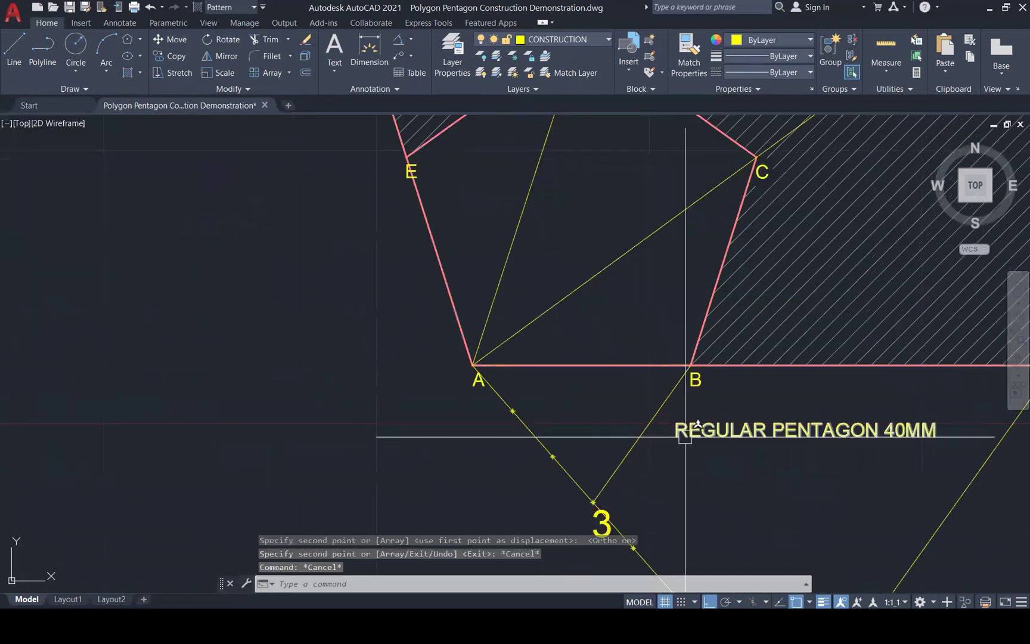
Add the second line INCREASED TO RATIO 3:5 to the caption copied below the enlarged pentagon
double_click(775, 429)
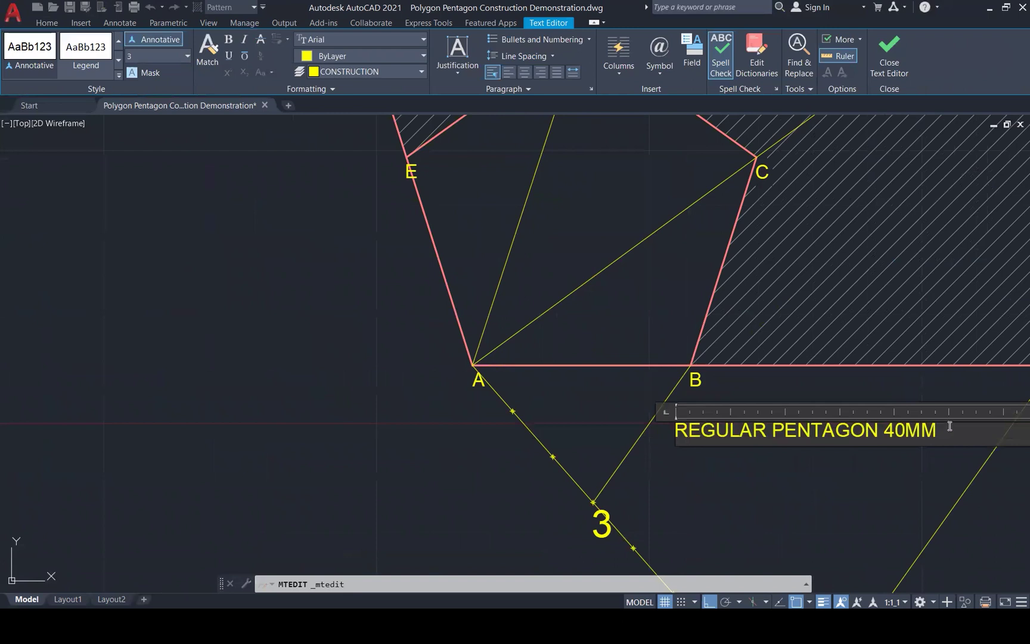
key("Return")
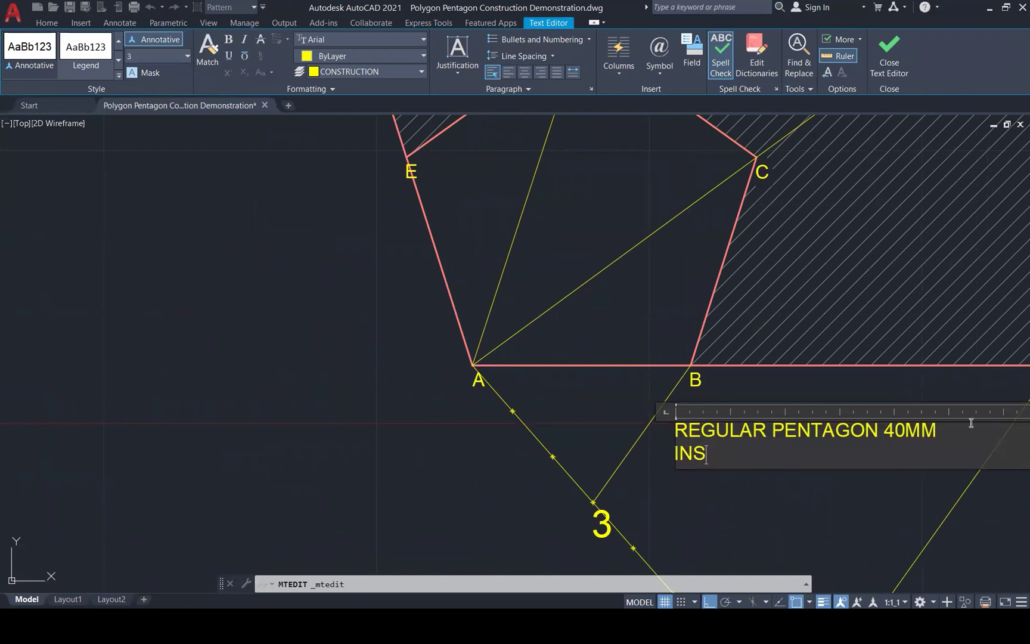
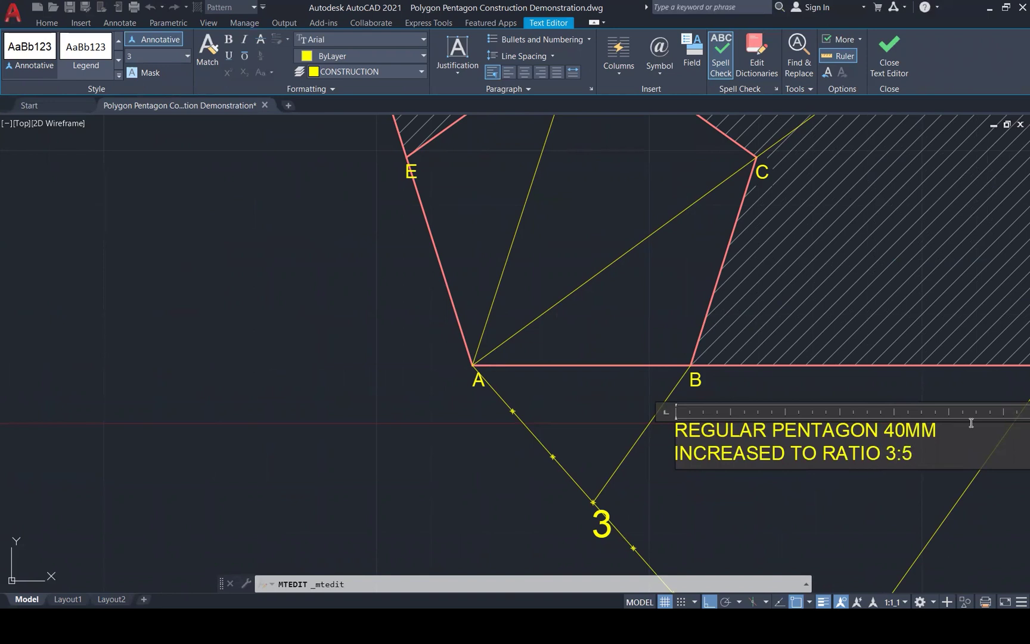
left_click(813, 534)
Examine the question sheets and check both captioned pentagon constructions against question 1
scroll(596, 425, "down", 5)
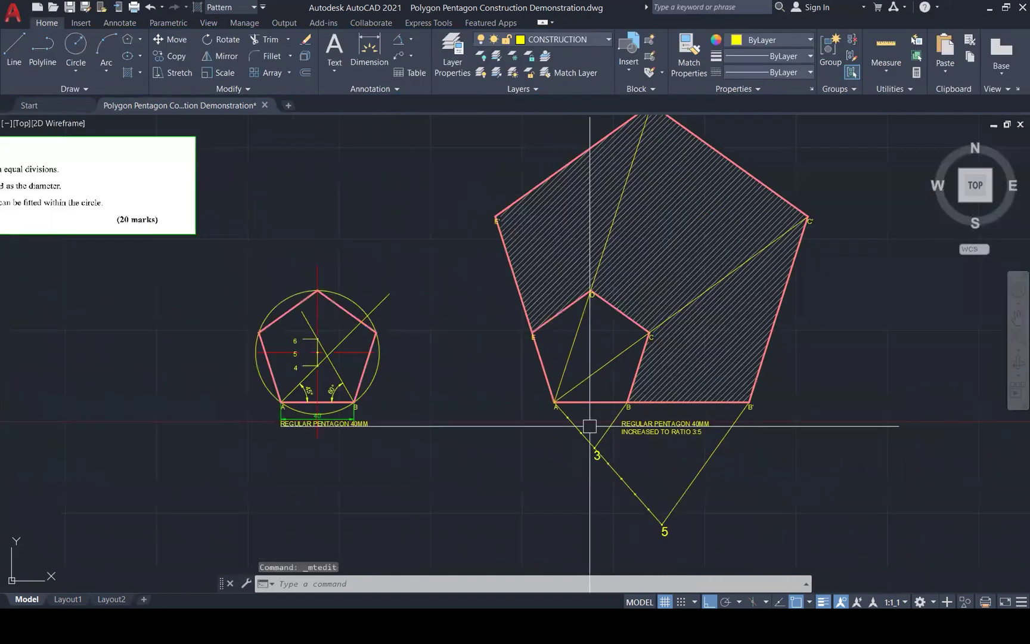
scroll(589, 425, "down", 1)
scroll(681, 476, "down", 5)
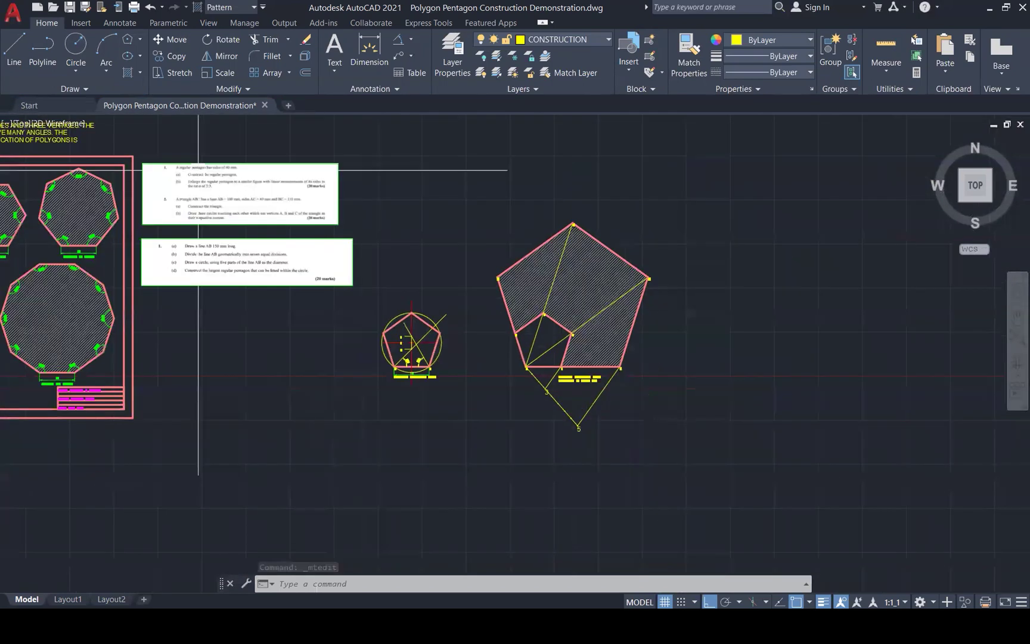
scroll(199, 170, "up", 4)
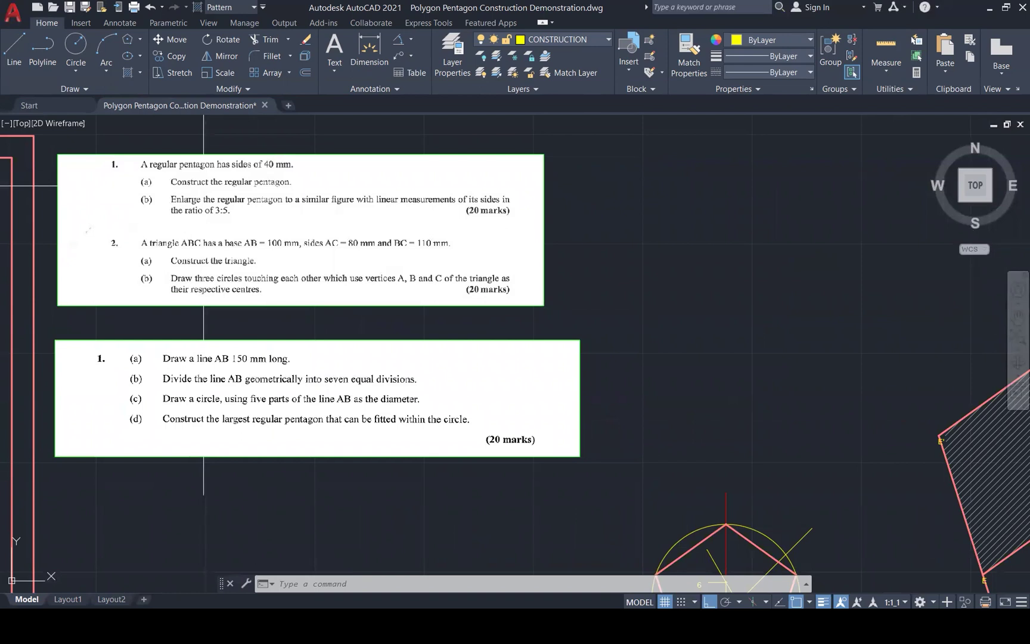
scroll(204, 191, "down", 1)
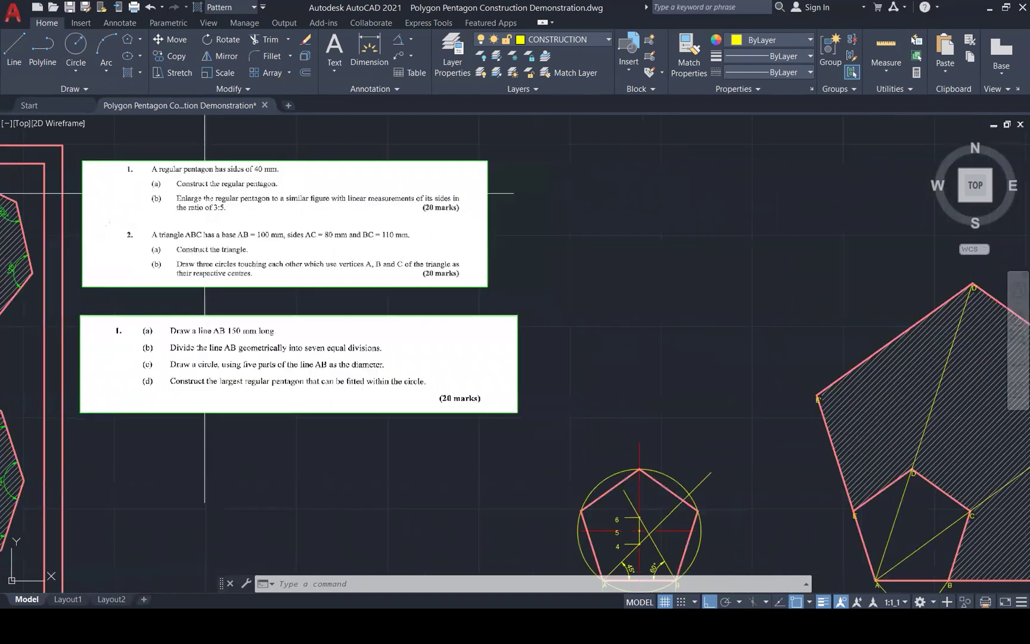
scroll(205, 192, "down", 2)
scroll(661, 432, "up", 4)
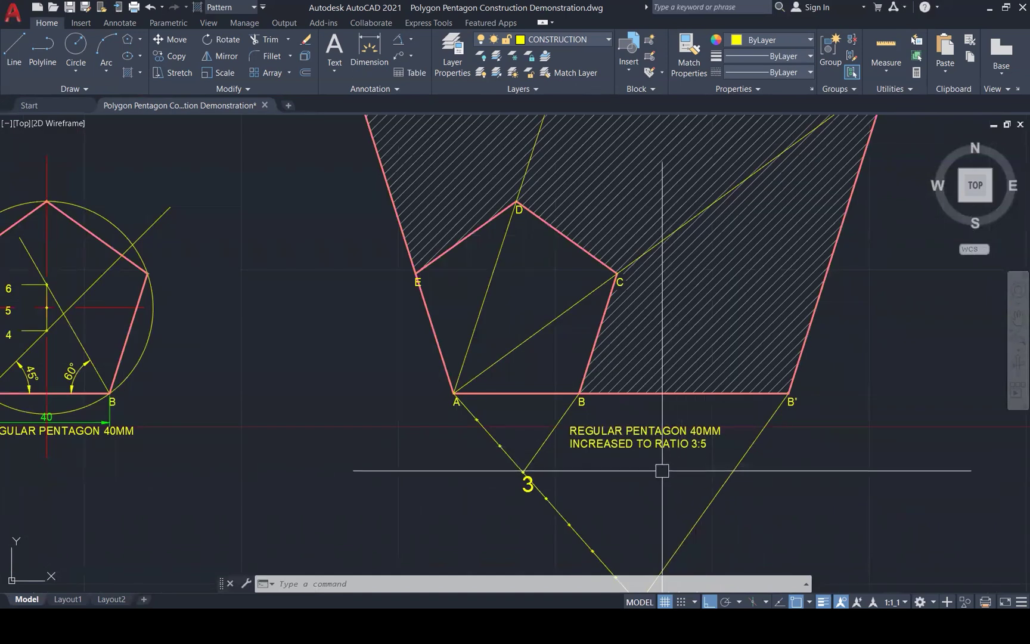
scroll(662, 470, "down", 1)
scroll(665, 469, "down", 1)
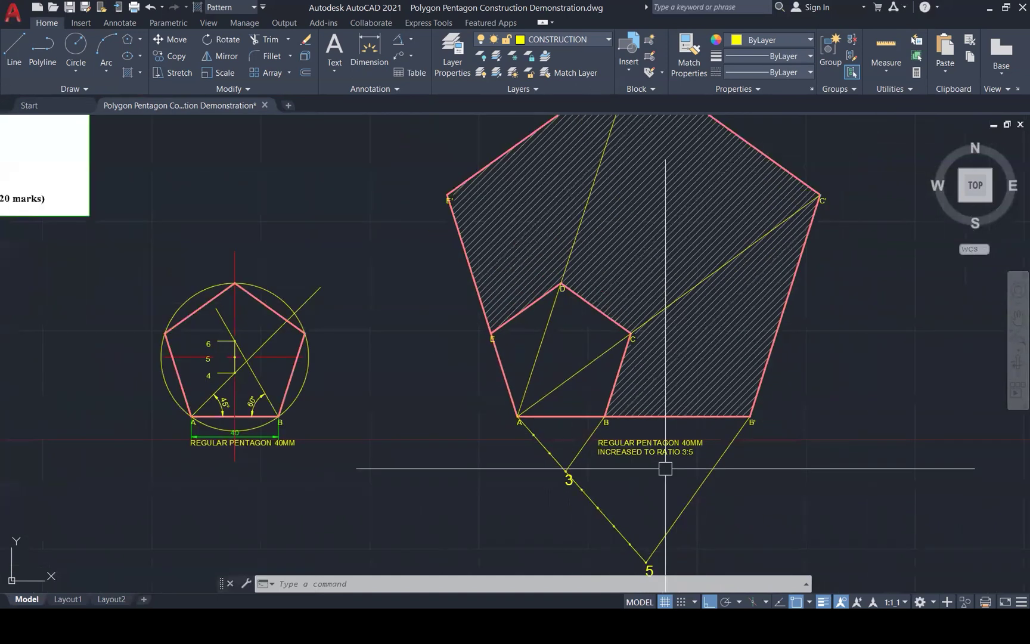
scroll(665, 469, "down", 1)
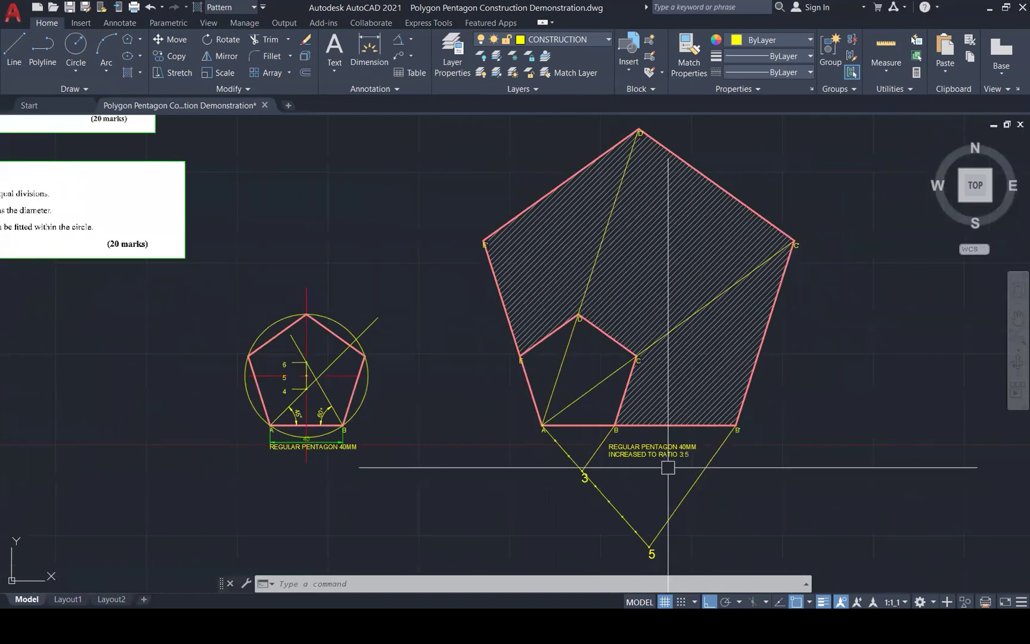
type("di")
key("Return")
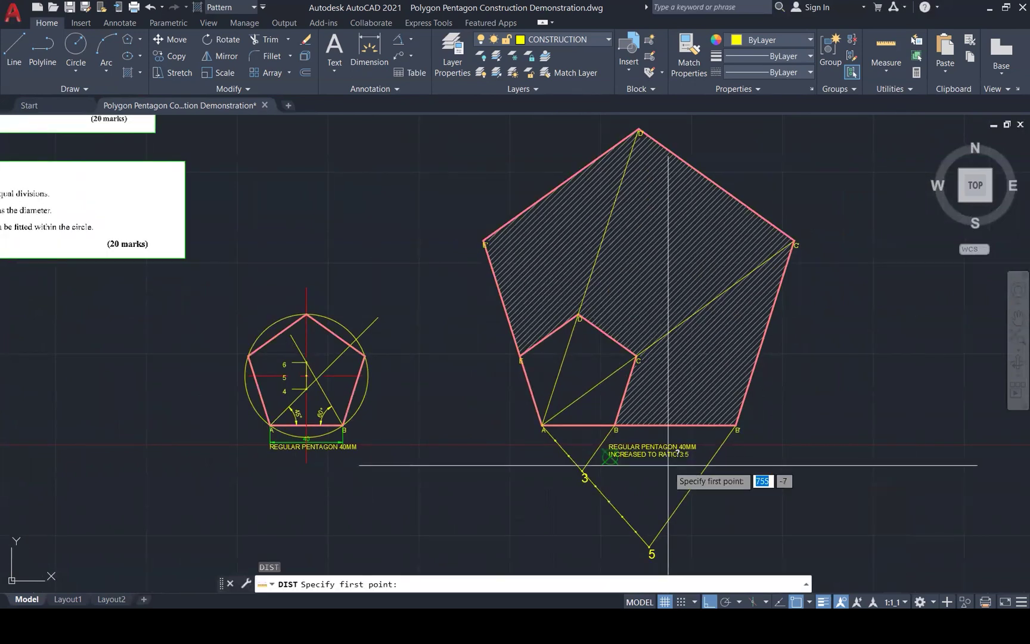
left_click(537, 420)
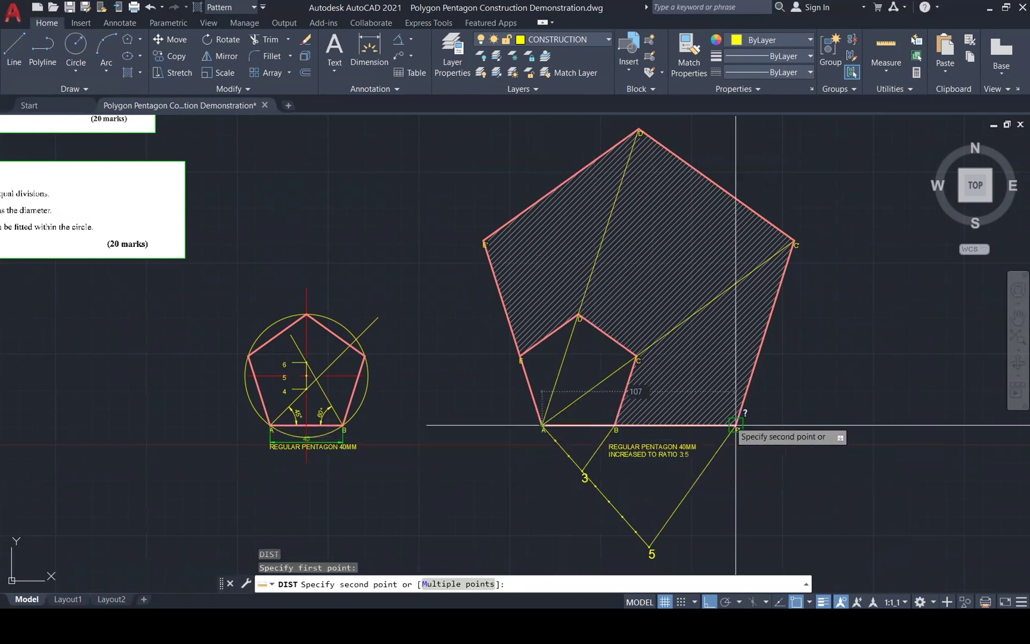
key("Escape")
key("Escape")
Add a horizontal dimension from A to B' along the enlarged pentagon's base, placing its line just below the caption
type("d")
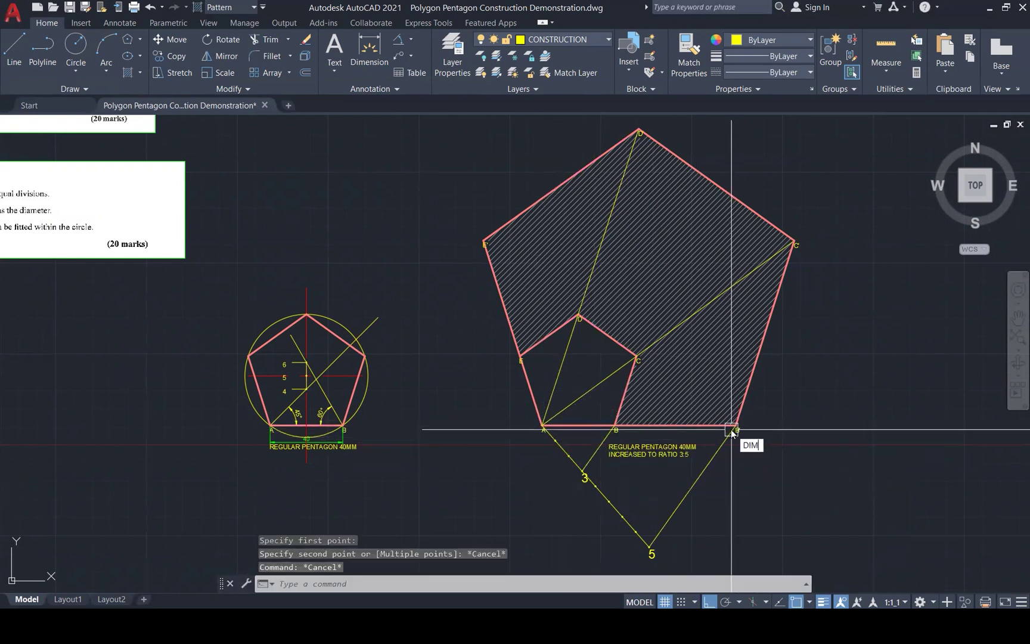
type("im")
key("Return")
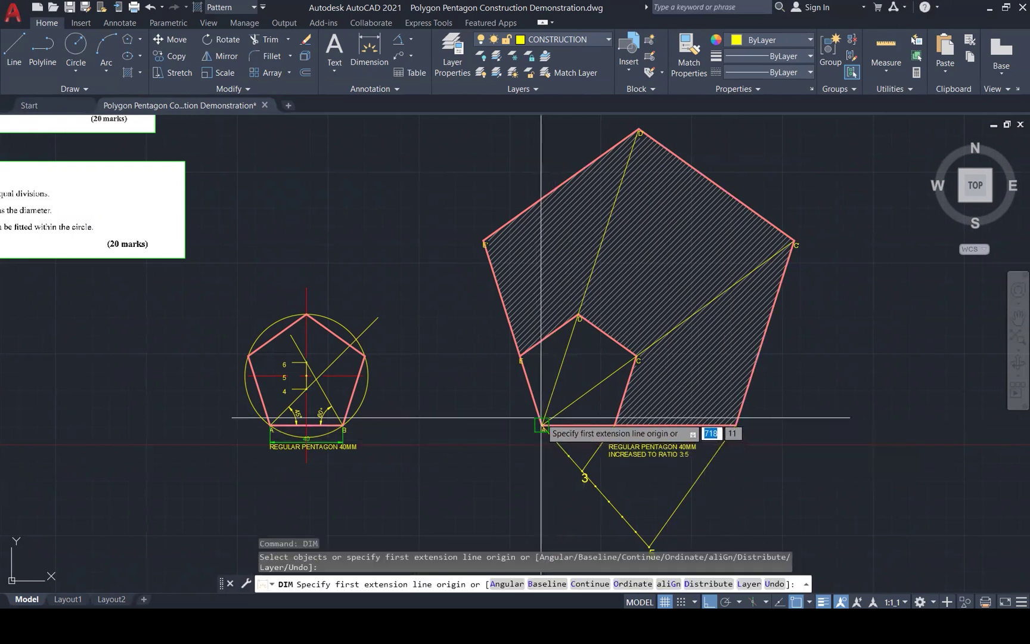
left_click(542, 424)
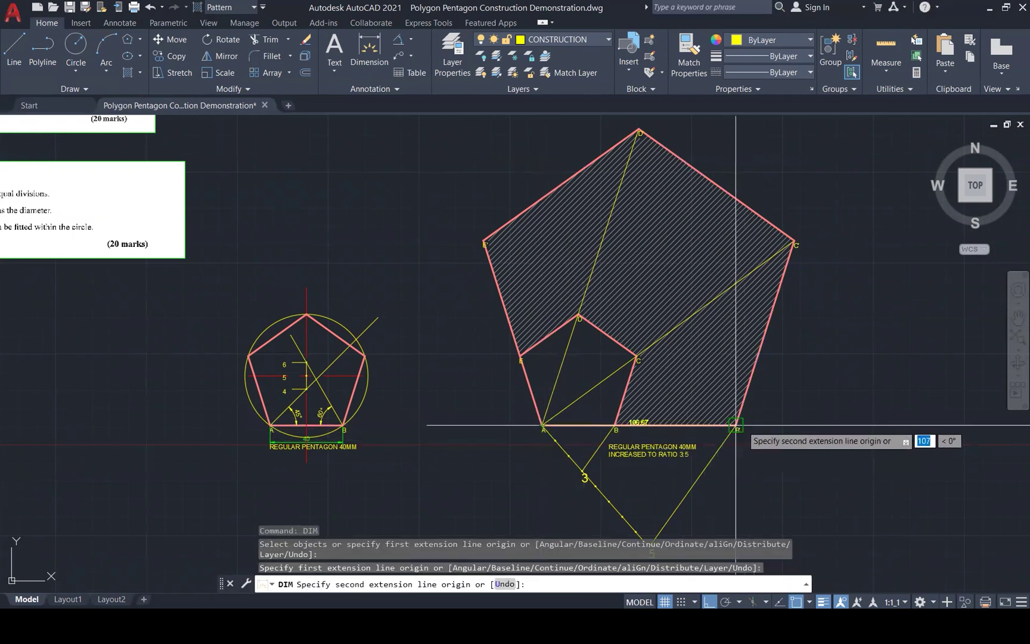
scroll(737, 425, "up", 2)
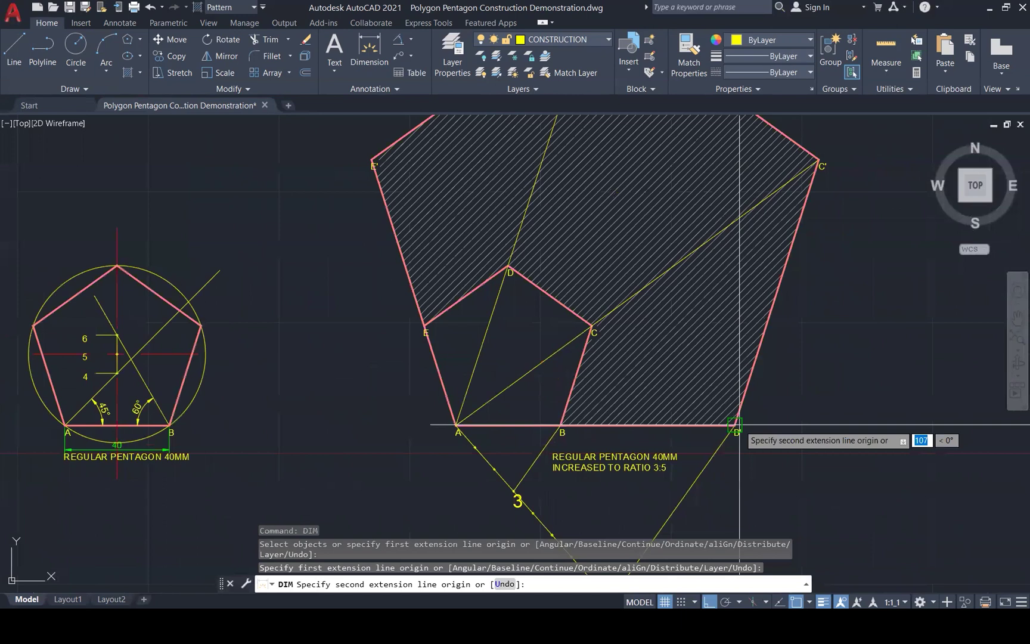
left_click(737, 425)
scroll(737, 425, "up", 2)
scroll(731, 425, "down", 3)
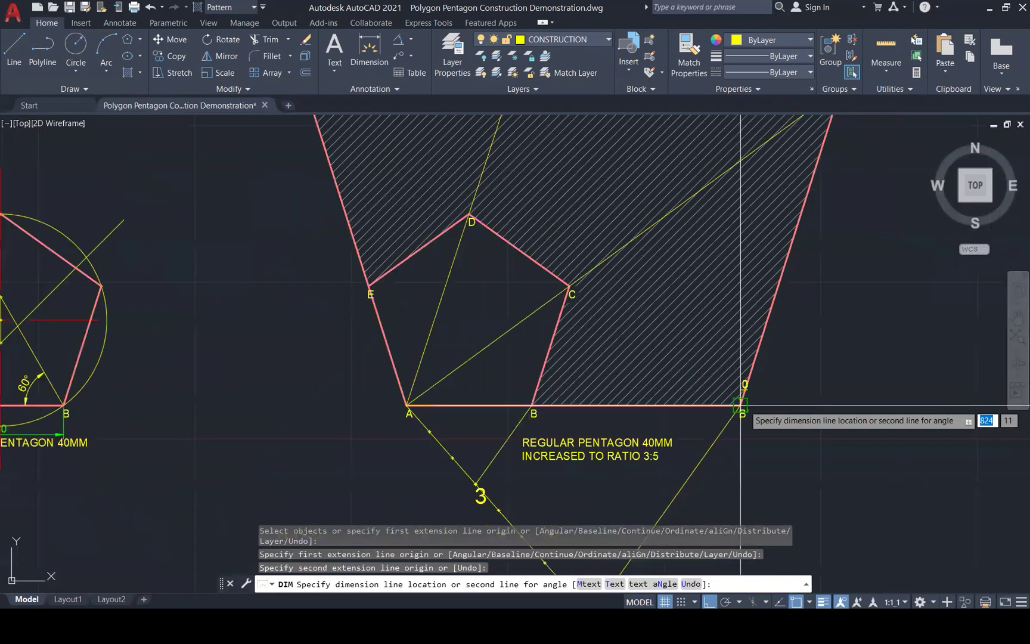
left_click(743, 484)
key("Escape")
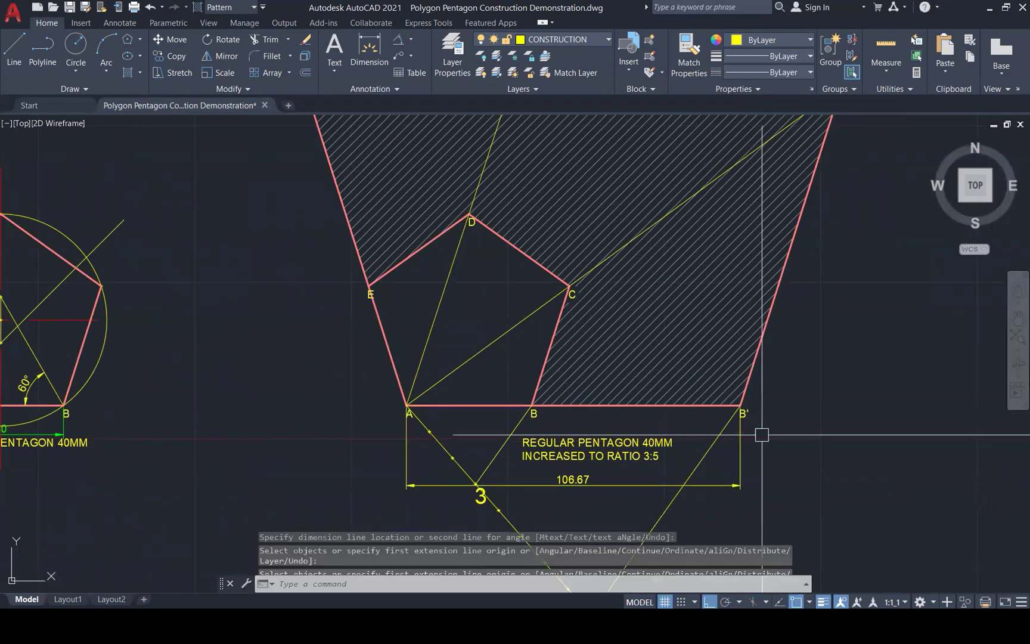
Match the properties of the AB' dimension to those of the original pentagon's 40 mm dimension
scroll(788, 420, "down", 2)
scroll(788, 420, "down", 1)
type("ma")
key("Return")
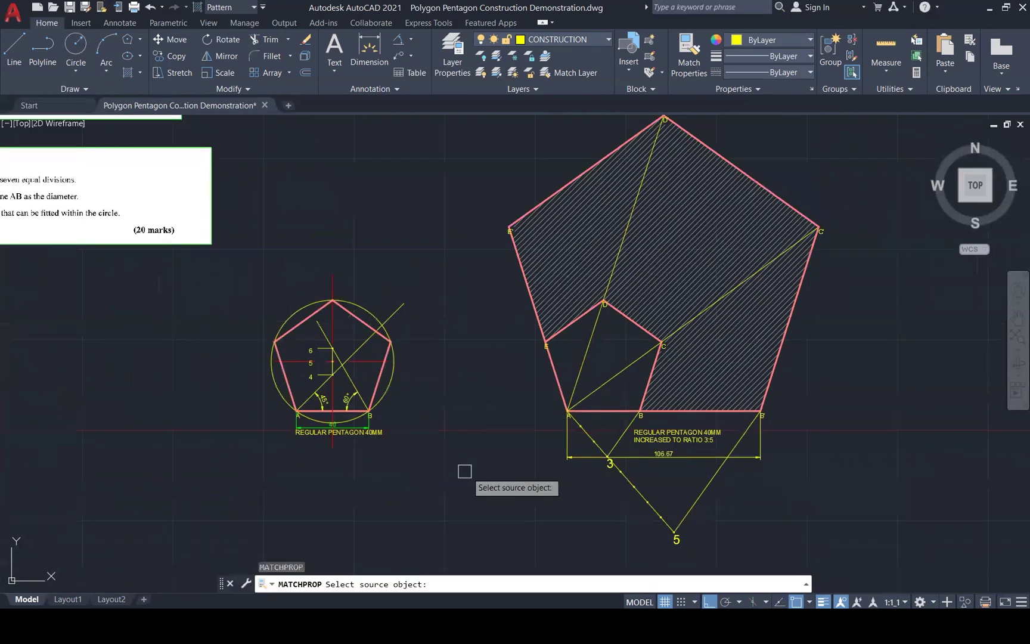
Match the properties of the small pentagon's 40 mm base dimension onto the enlarged pentagon's base dimension
scroll(391, 426, "up", 5)
left_click(320, 406)
scroll(307, 405, "down", 1)
scroll(298, 381, "down", 1)
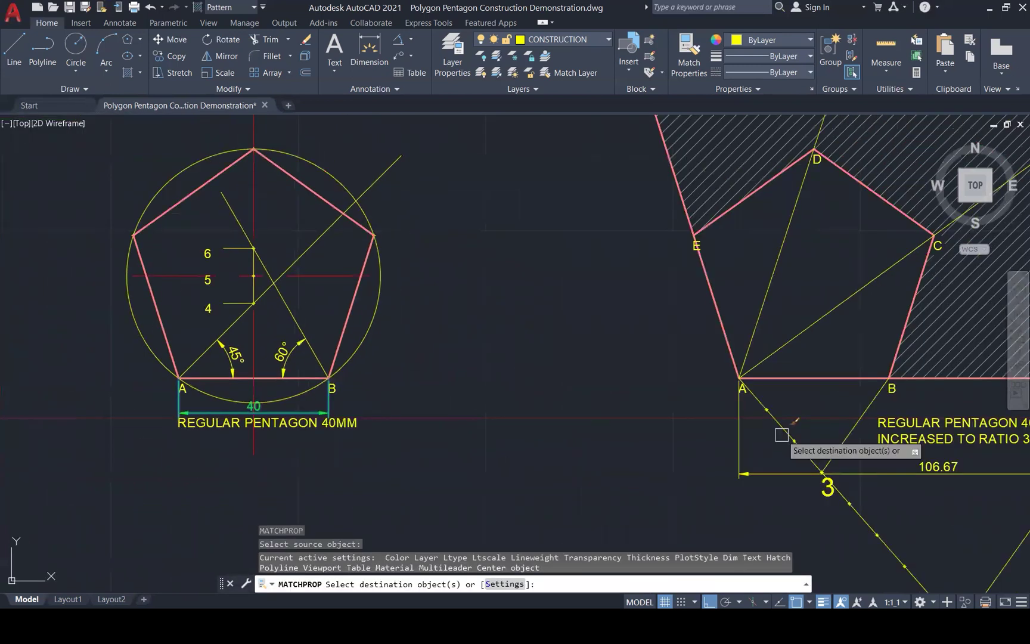
left_click(763, 474)
key("Escape")
key("Escape")
key("Escape")
scroll(483, 502, "down", 1)
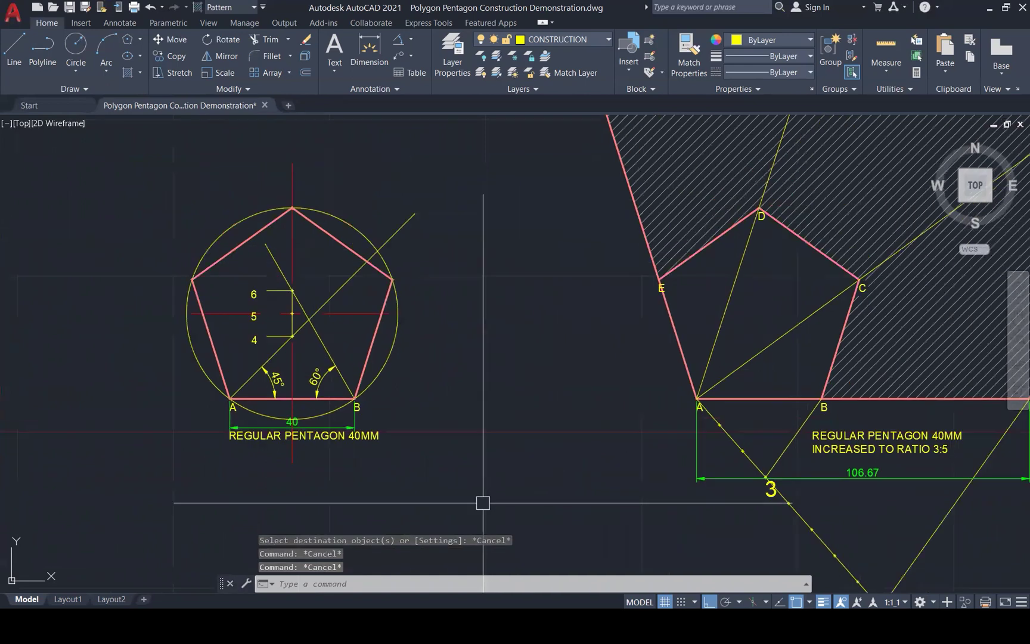
Examine the circled 40 mm pentagon and its 3:5 enlargement, including their construction lines, labels and dimensions
scroll(483, 502, "down", 1)
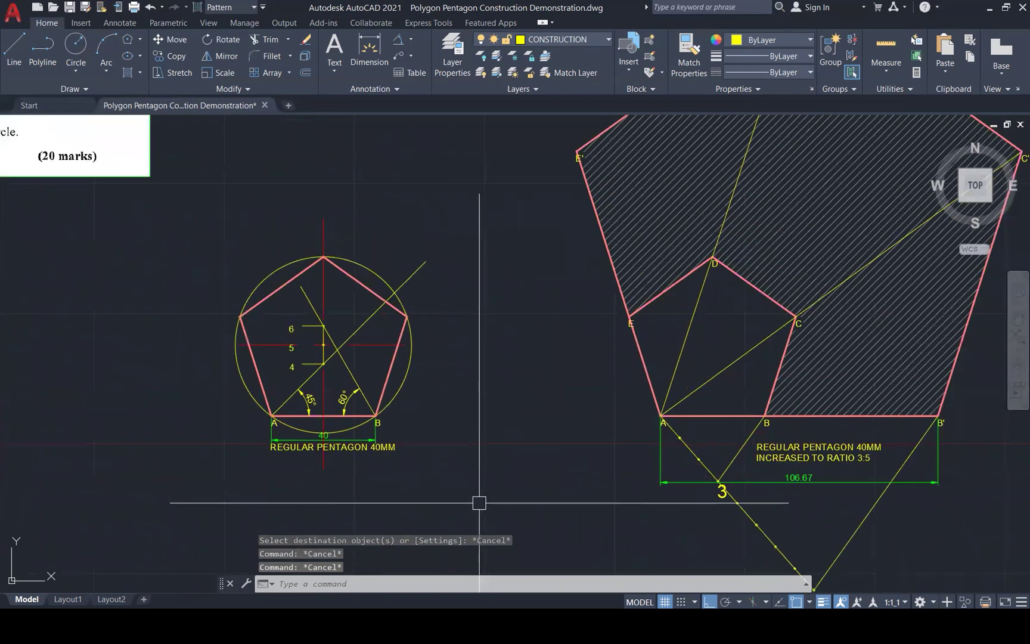
scroll(485, 506, "down", 1)
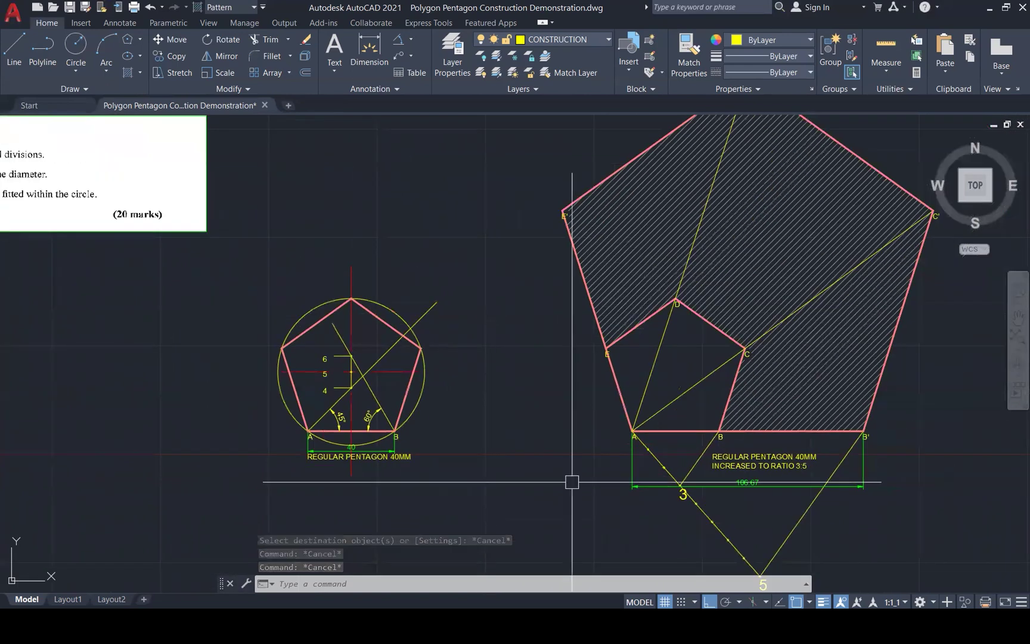
scroll(572, 481, "down", 1)
scroll(571, 482, "down", 1)
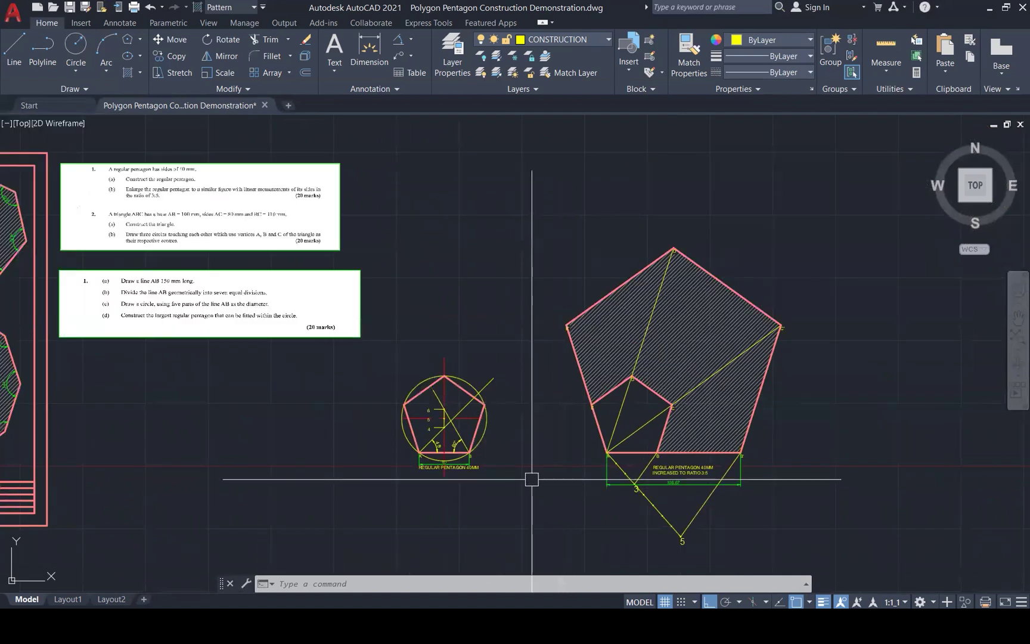
scroll(607, 453, "down", 1)
scroll(493, 447, "up", 3)
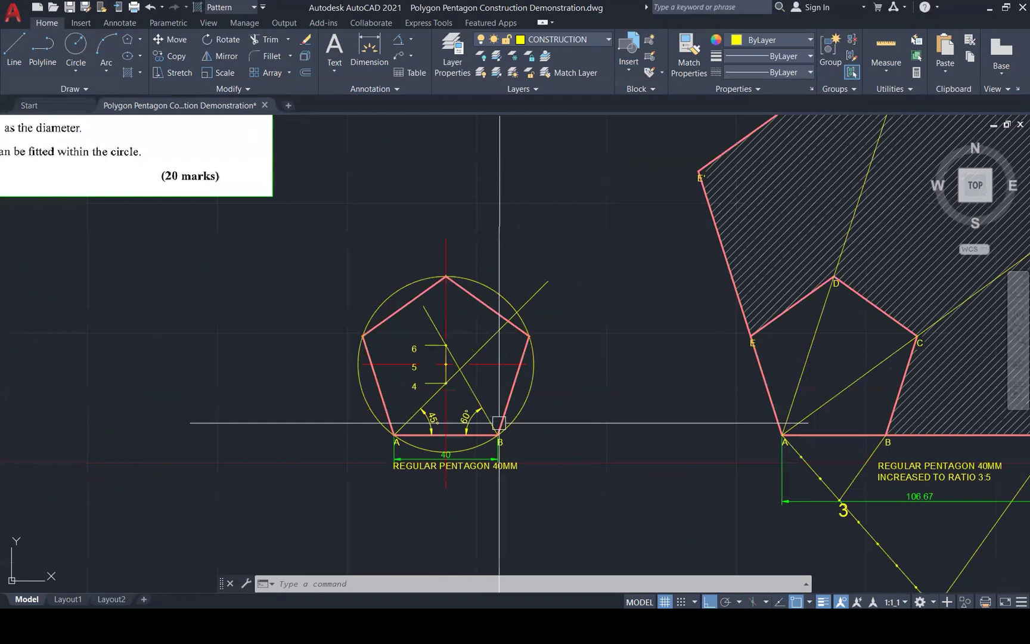
scroll(500, 348, "down", 1)
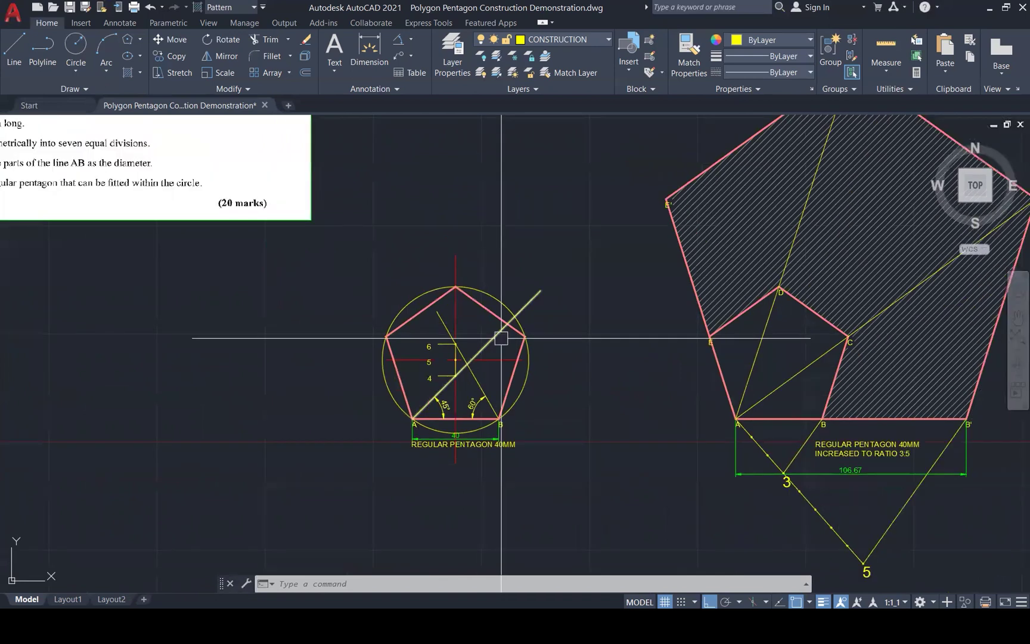
key("Escape")
key("Escape")
key("Escape")
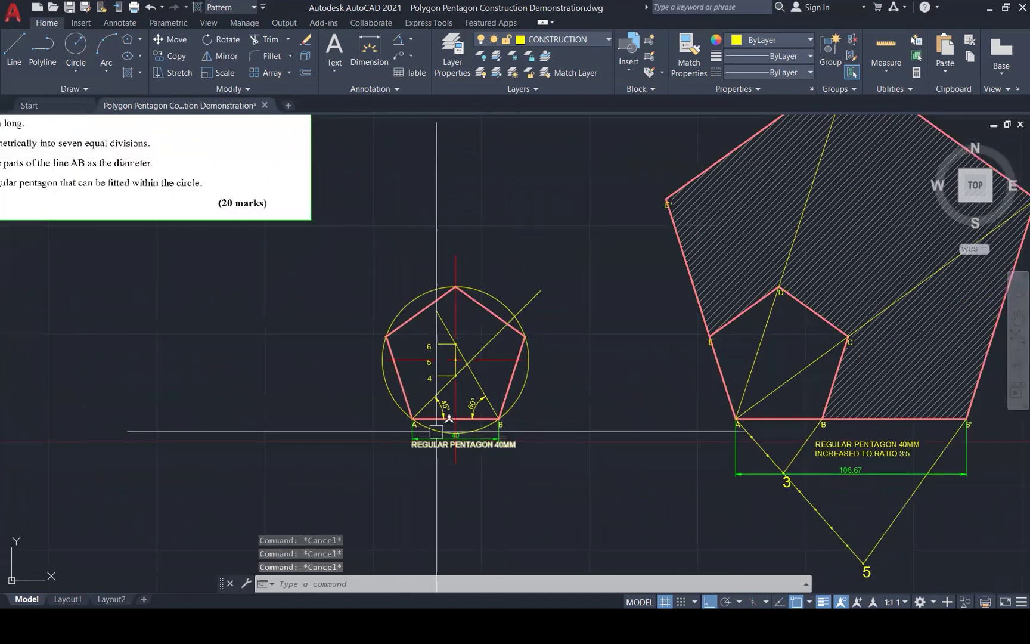
Copy the "REGULAR PENTAGON 40MM" label to the free space just left of the circled pentagon, with Ortho off
left_click(515, 446)
type("CO")
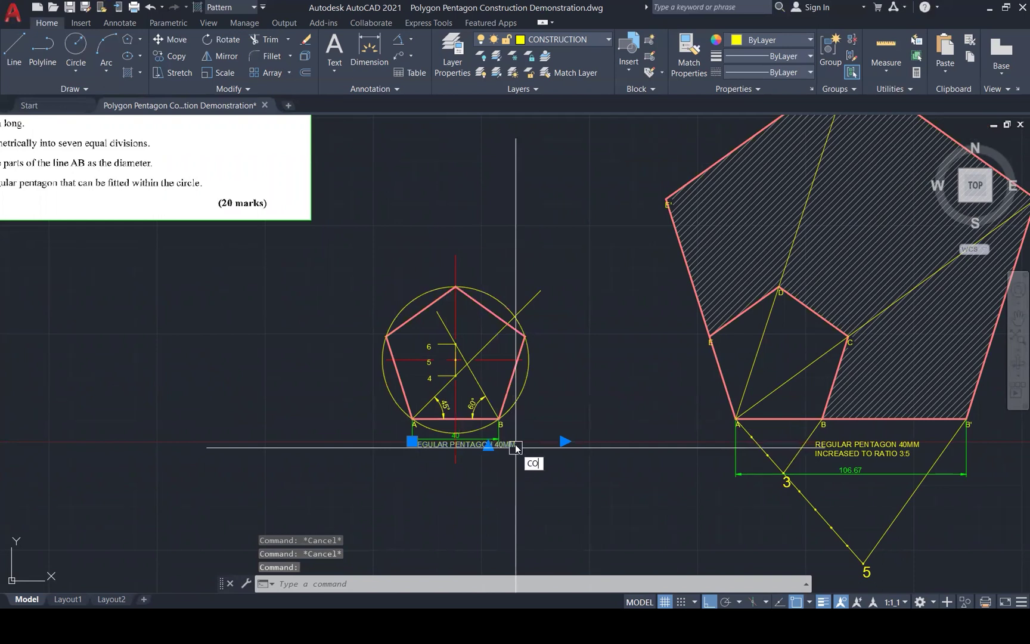
key("Return")
left_click(565, 441)
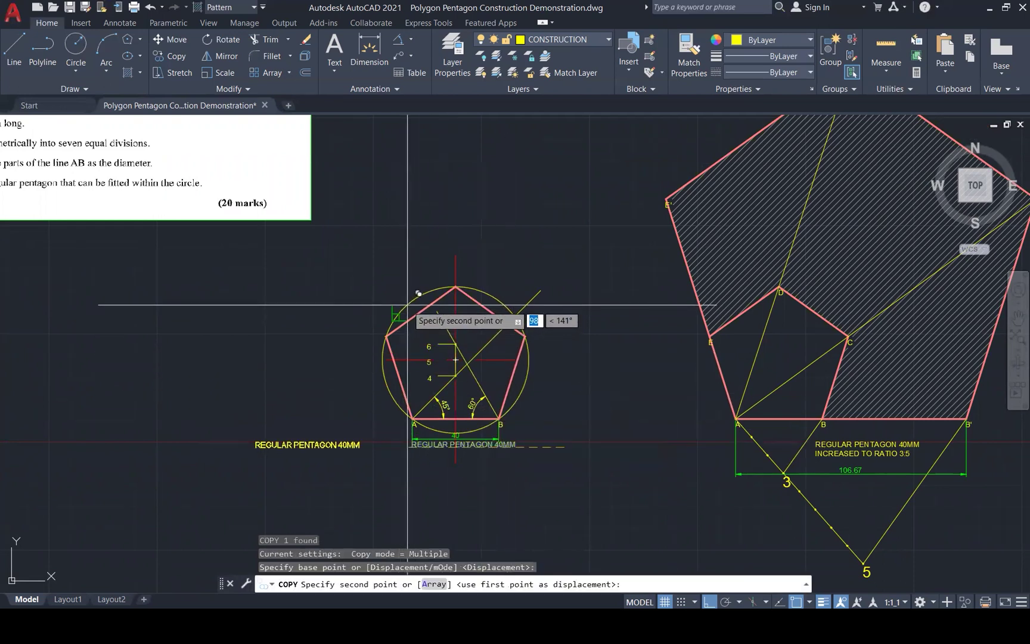
key("F8")
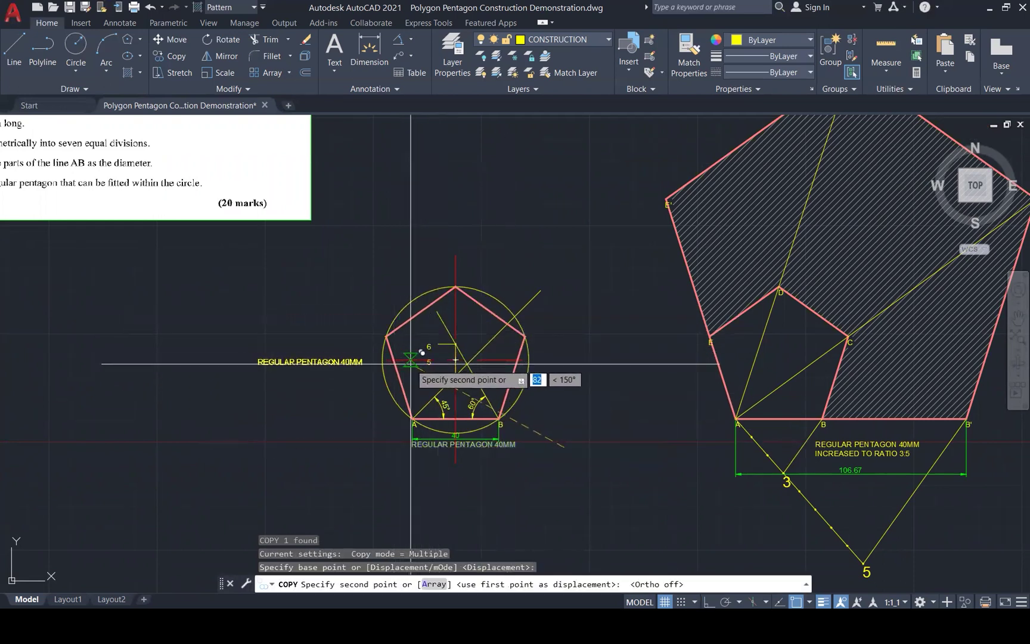
left_click(411, 368)
key("Escape")
key("Escape")
Change the copied label beside the circled pentagon to "CONSTRUCTION OF PENTAGON"
left_click(338, 368)
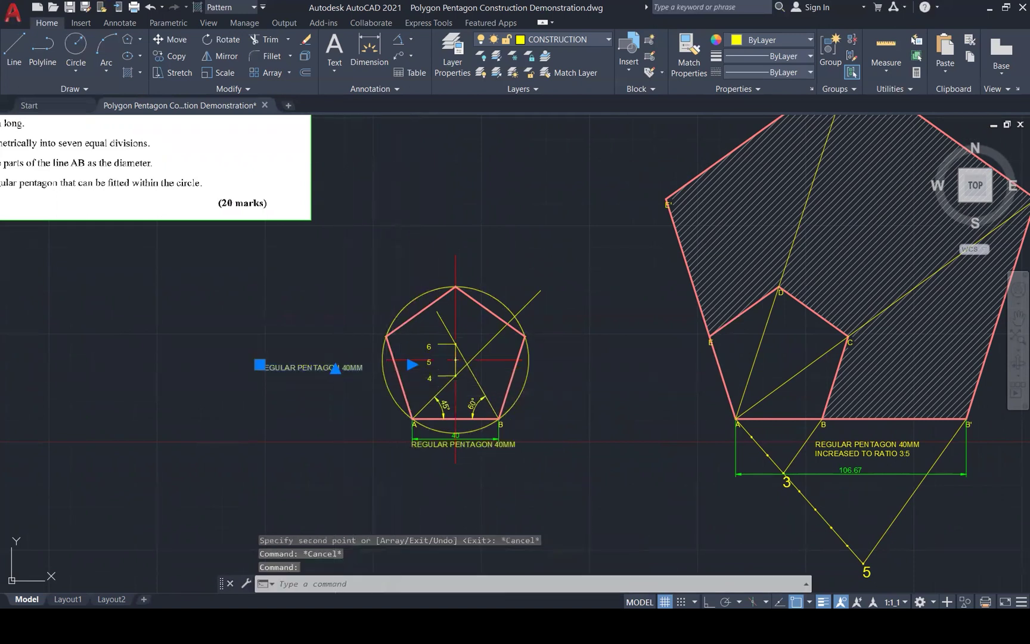
double_click(337, 368)
type("CONSTRUCTION OF PENTAGON")
key("Escape")
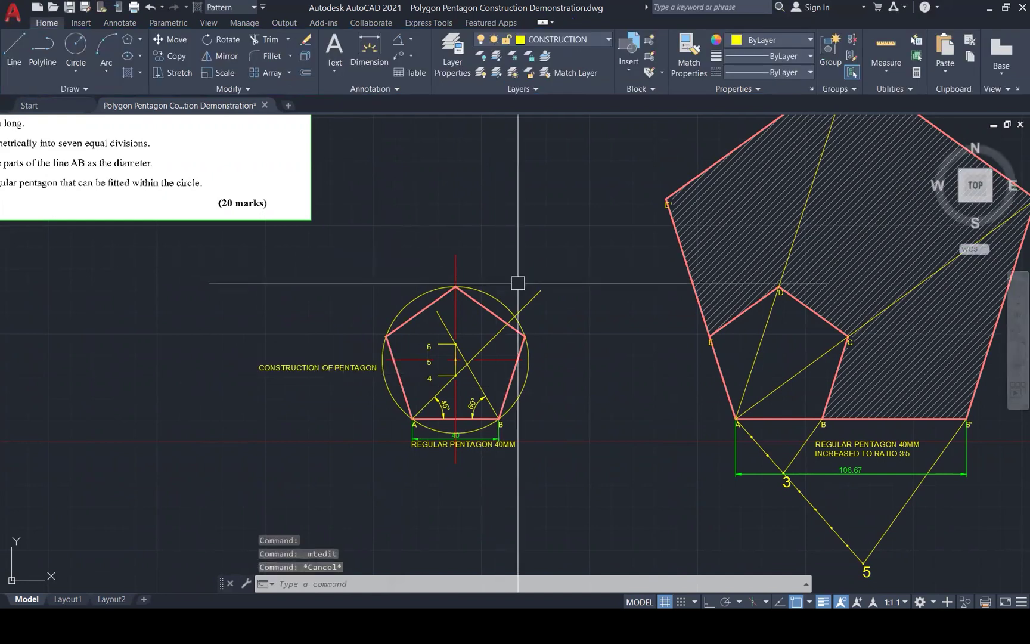
key("Escape")
key("Escape")
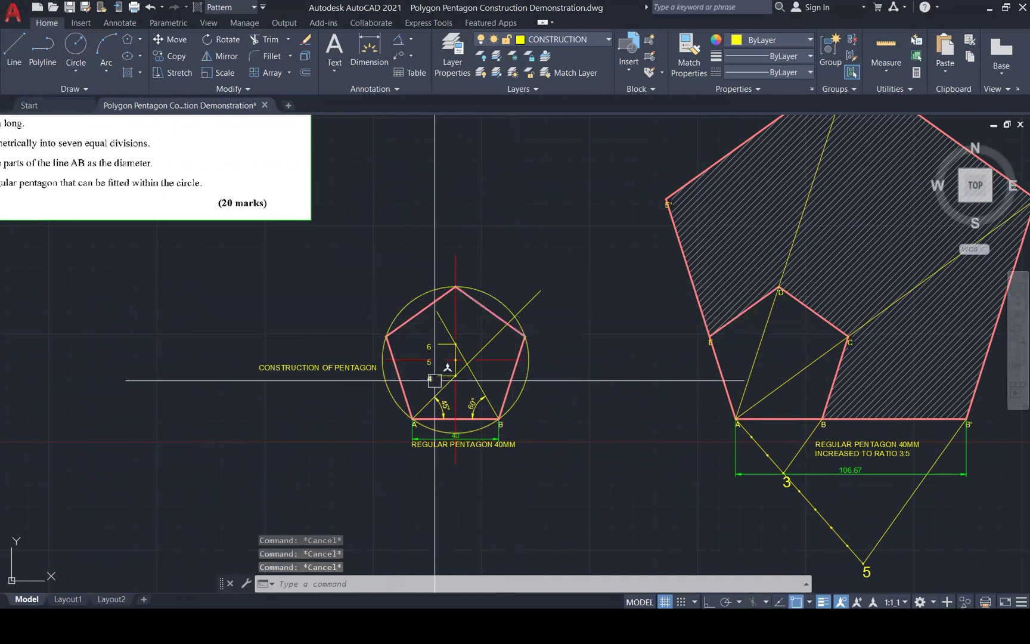
Examine the question images beside the pentagons, especially the task about line AB, its seven divisions and the largest pentagon in a circle
scroll(542, 364, "down", 1)
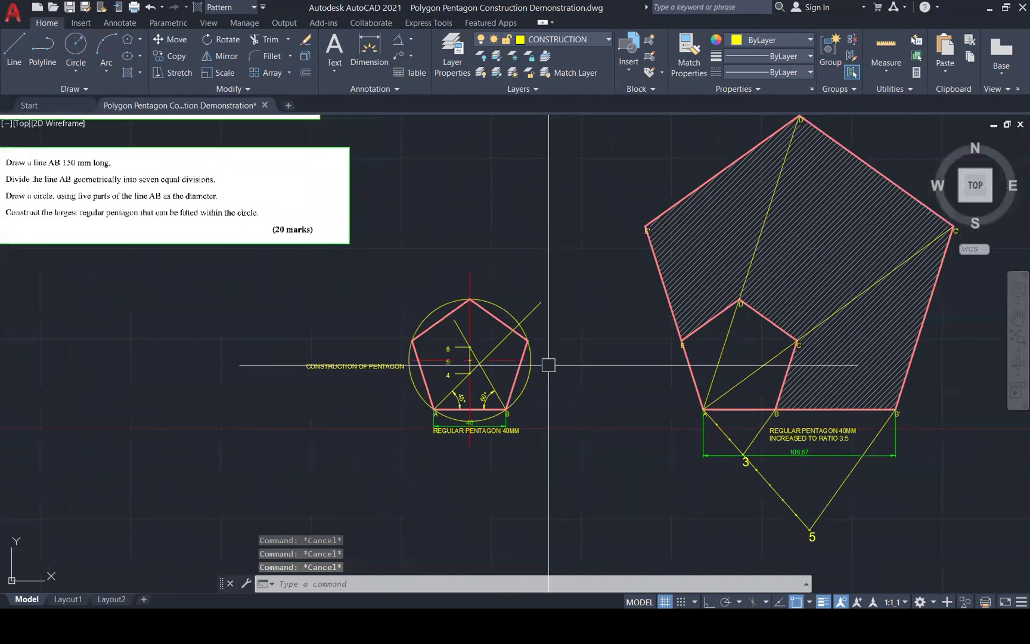
scroll(549, 370, "down", 2)
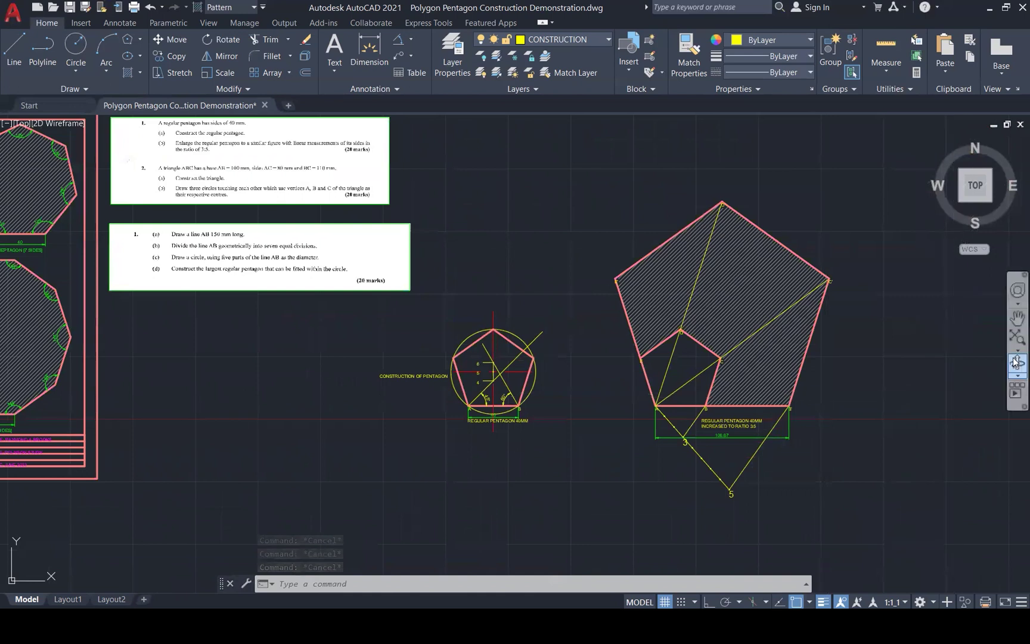
scroll(811, 387, "down", 1)
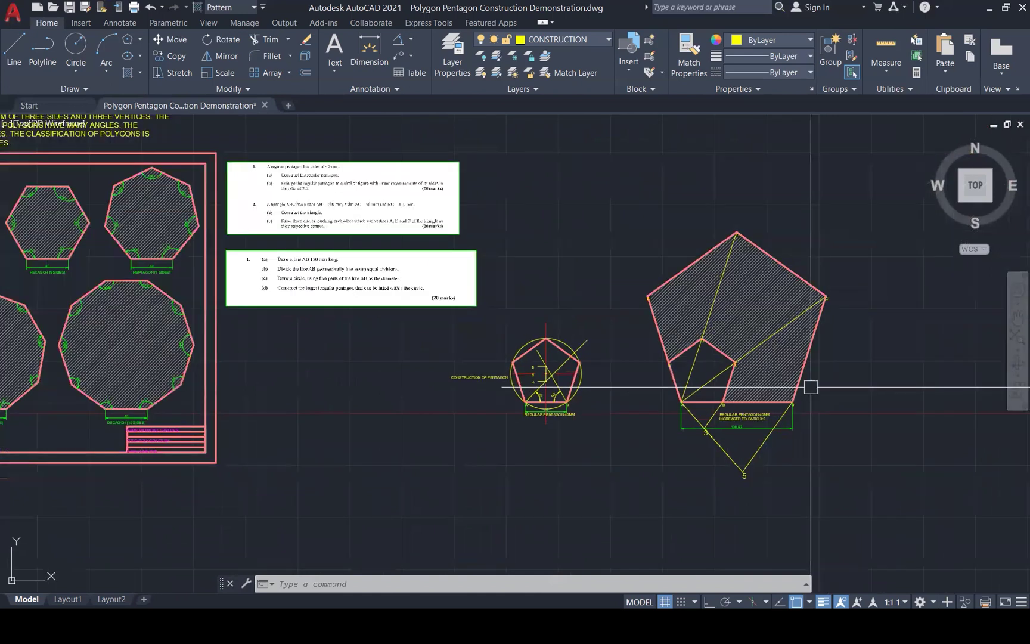
scroll(227, 188, "up", 1)
scroll(227, 188, "up", 1)
key("Escape")
key("Escape")
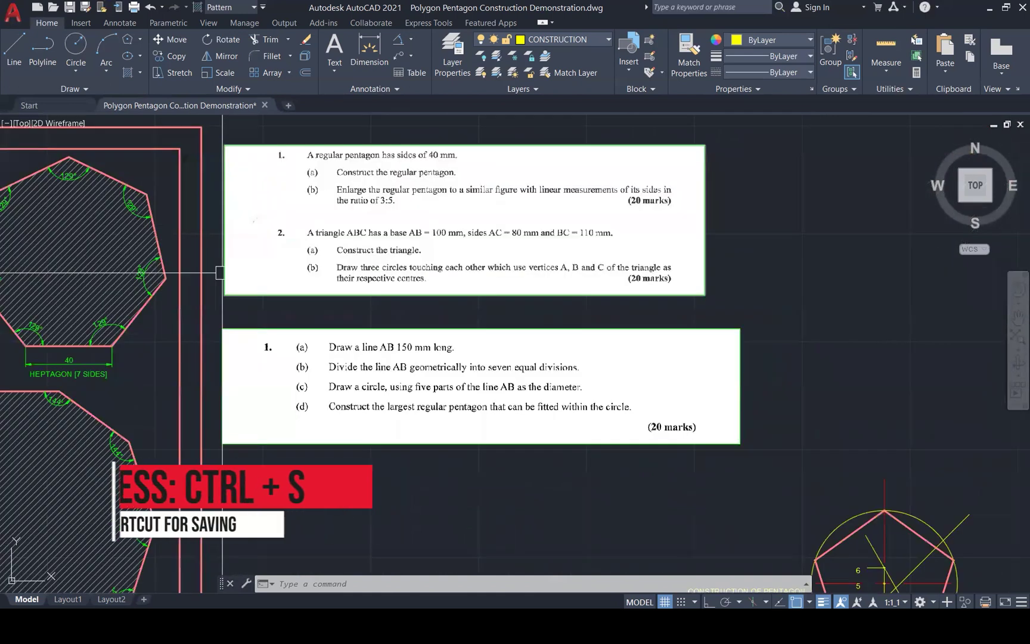
left_click(676, 295)
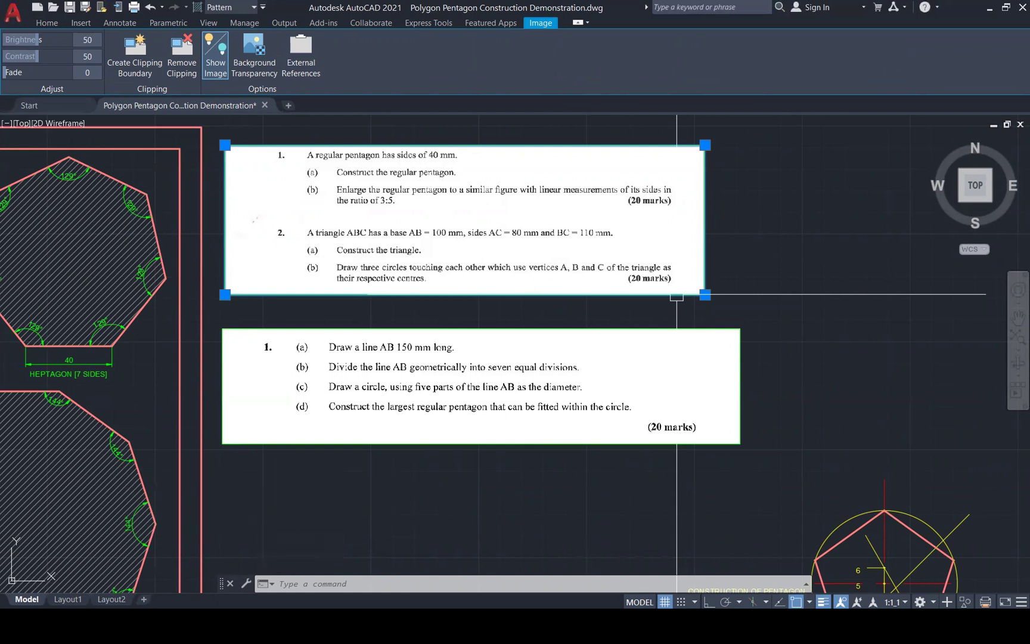
key("Escape")
key("Escape")
scroll(338, 361, "up", 2)
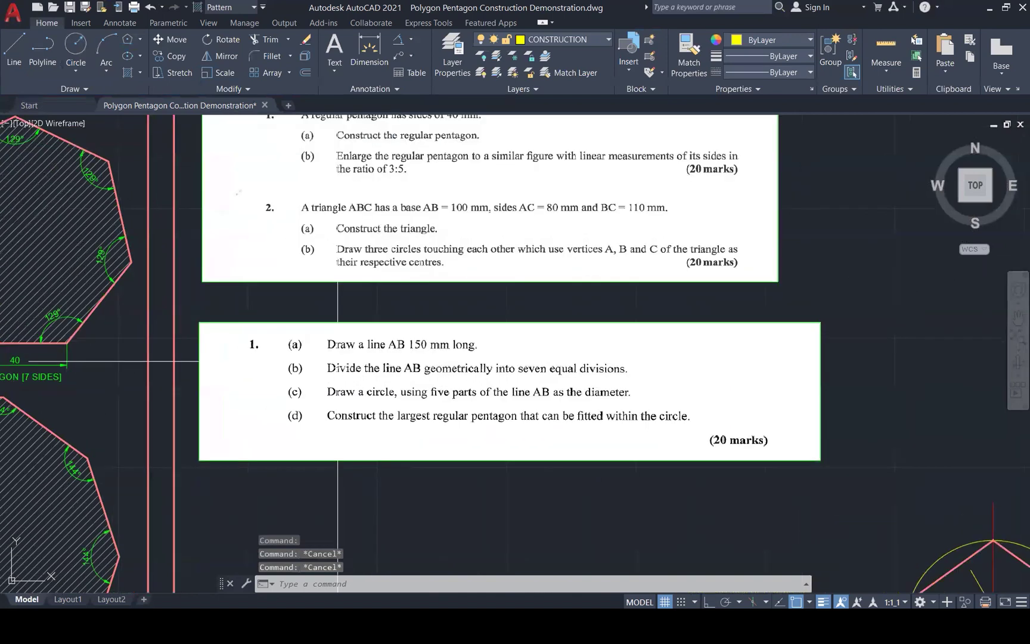
scroll(337, 361, "up", 3)
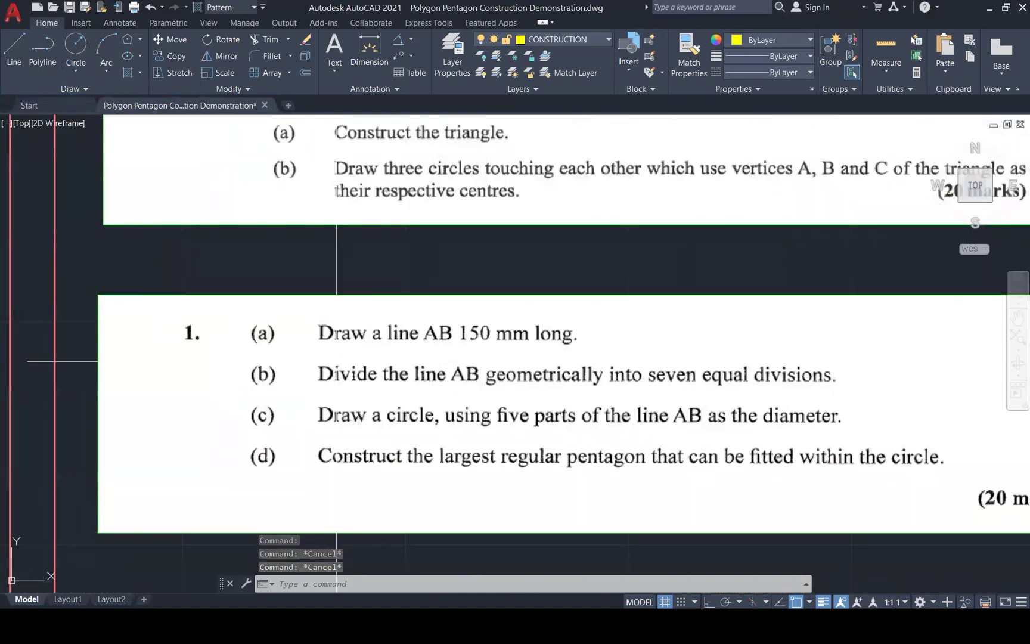
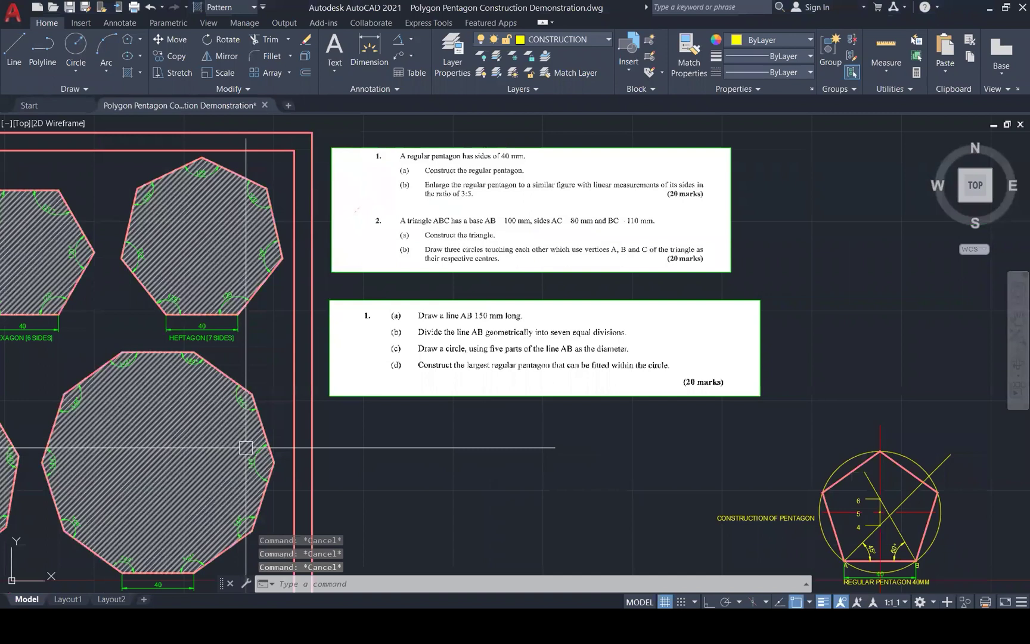
Draw a horizontal line 150 mm long below the second question image, with Ortho on
scroll(252, 450, "down", 1)
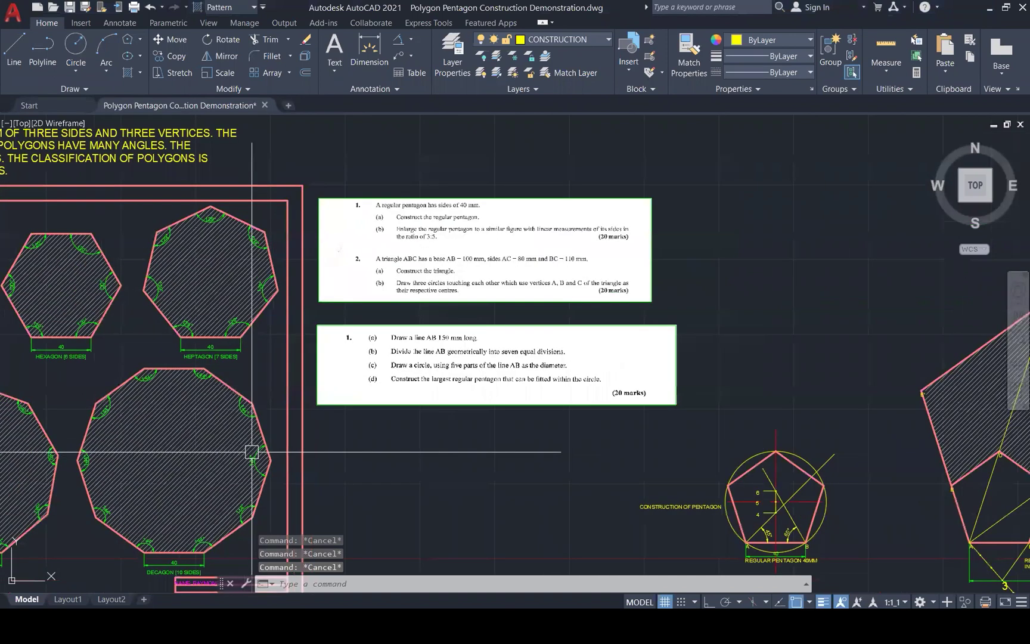
scroll(251, 451, "down", 1)
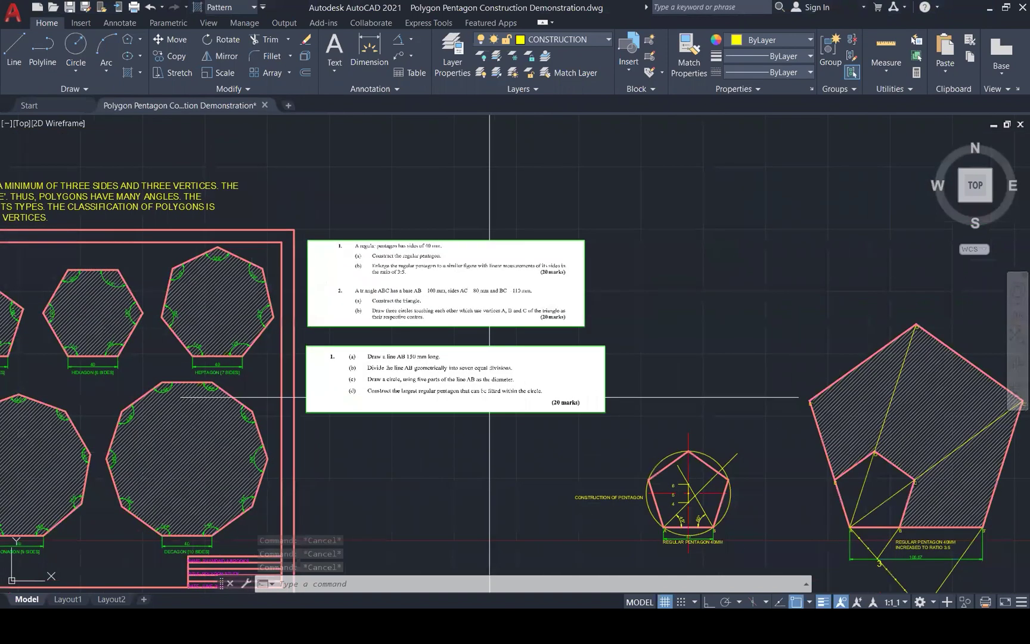
scroll(438, 417, "up", 2)
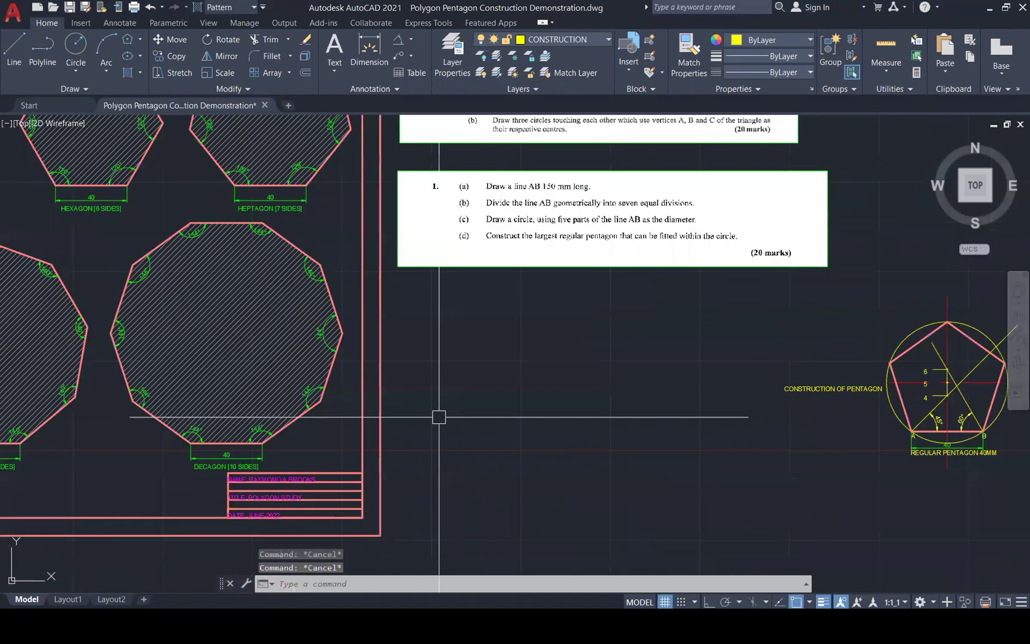
type("l")
key("Return")
left_click(438, 458)
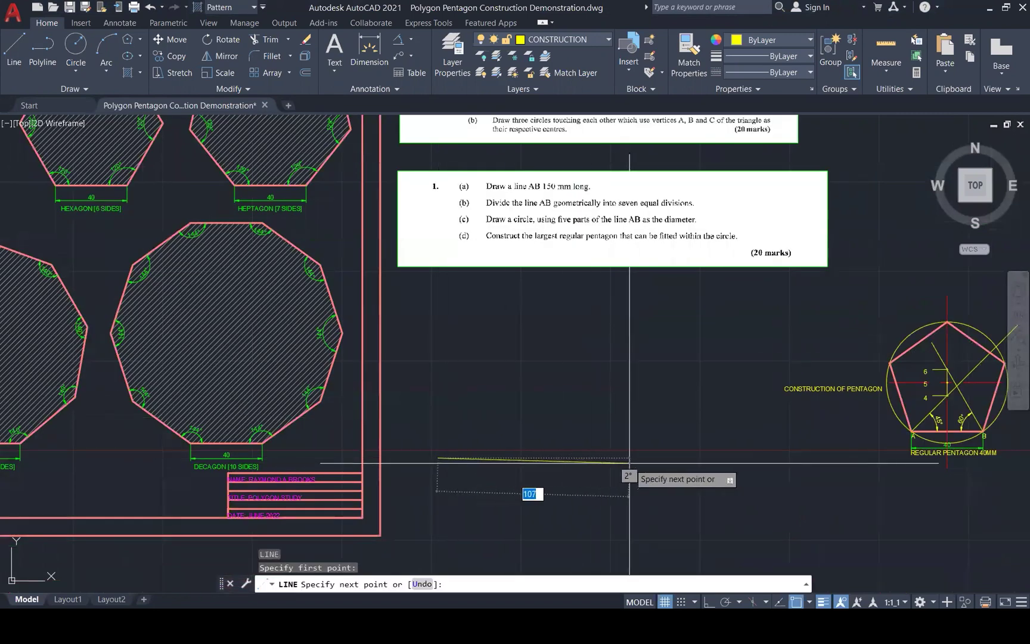
key("F8")
type("150")
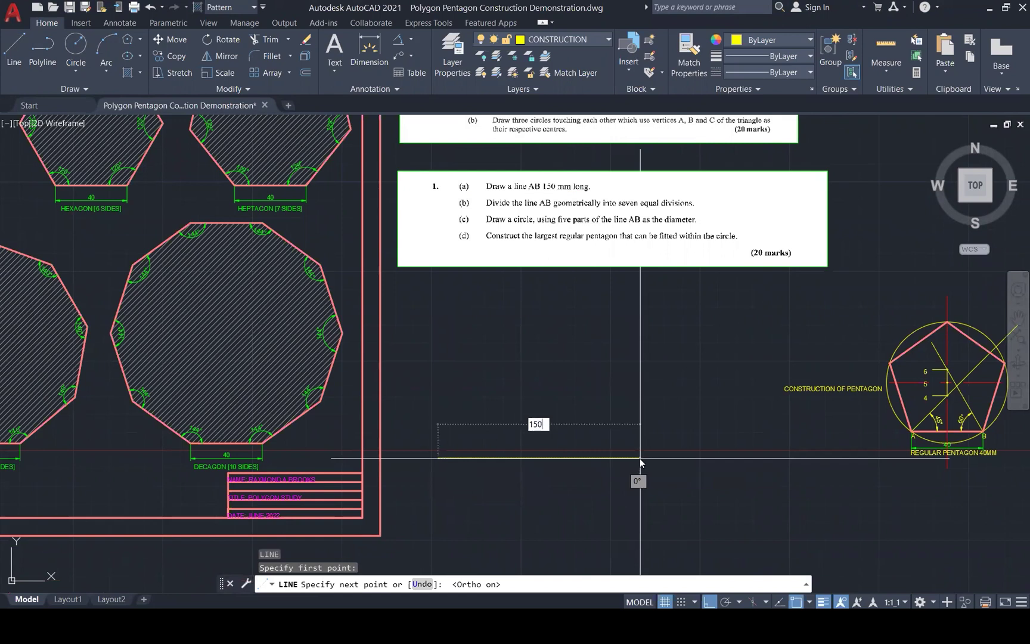
key("Return")
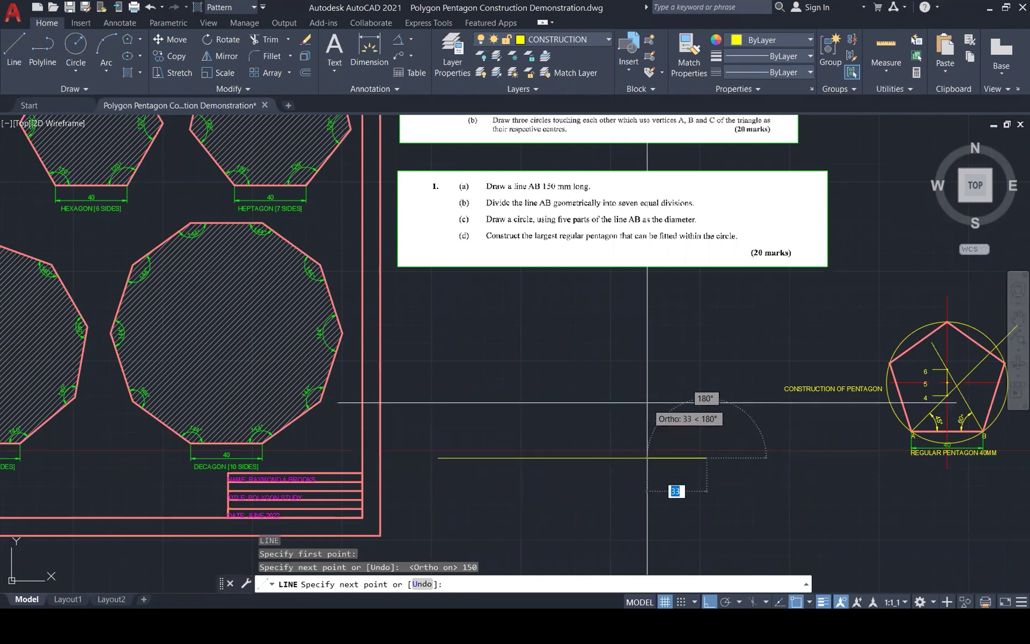
key("Escape")
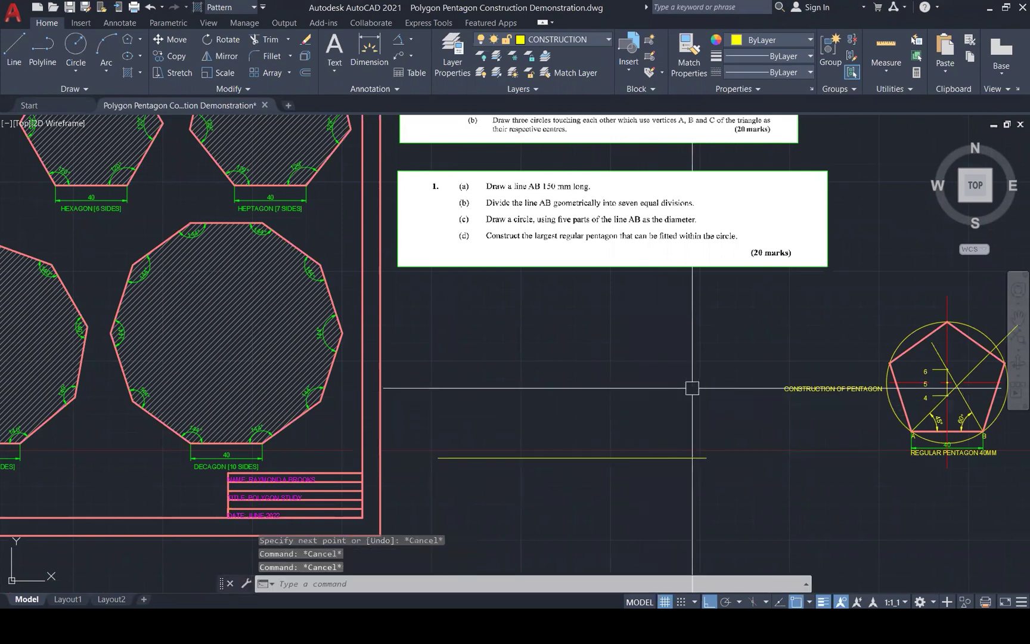
Copy the vertex label A from the circled pentagon to both ends of the 150 mm line
scroll(984, 436, "up", 1)
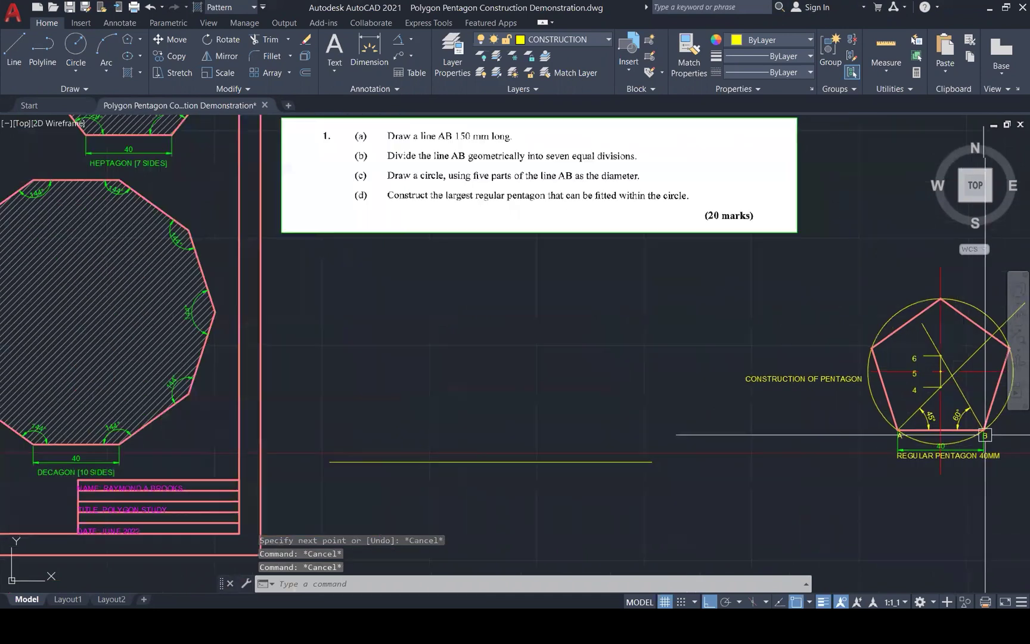
scroll(985, 435, "up", 6)
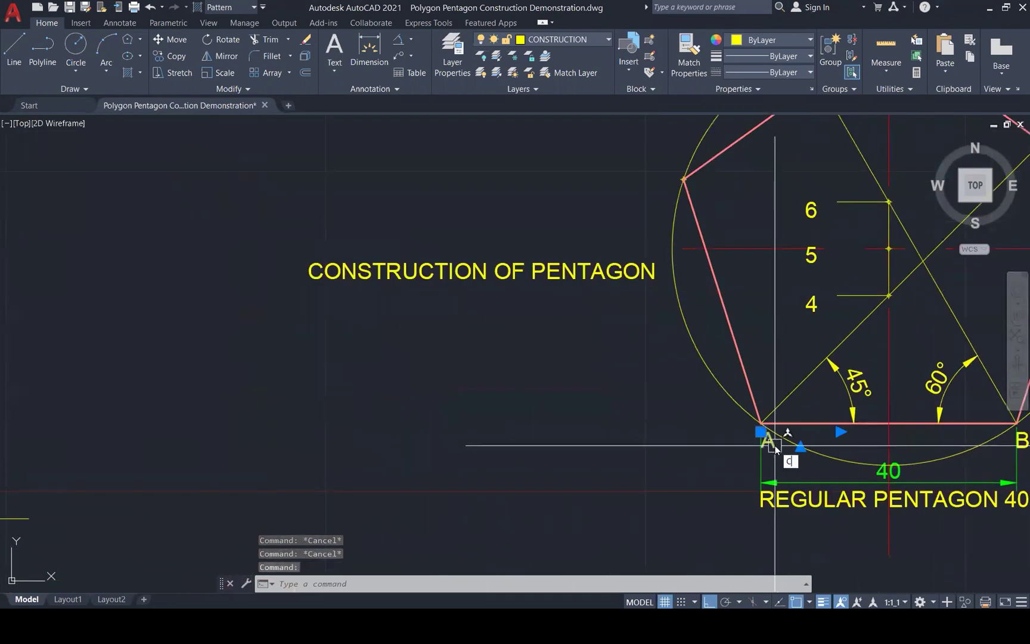
type("co")
key("Return")
left_click(762, 424)
scroll(762, 429, "down", 7)
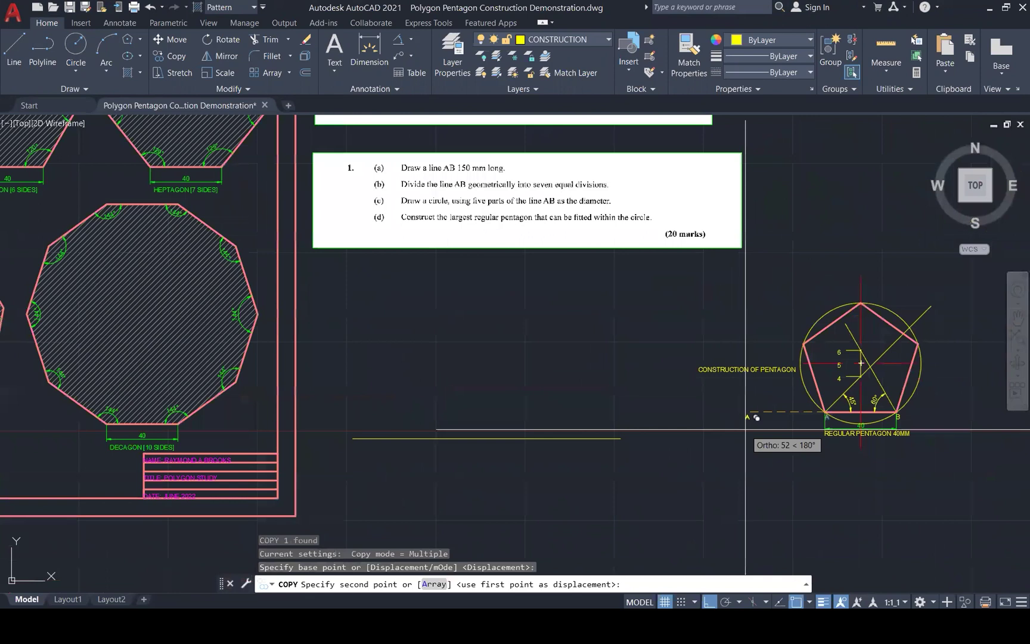
left_click(353, 438)
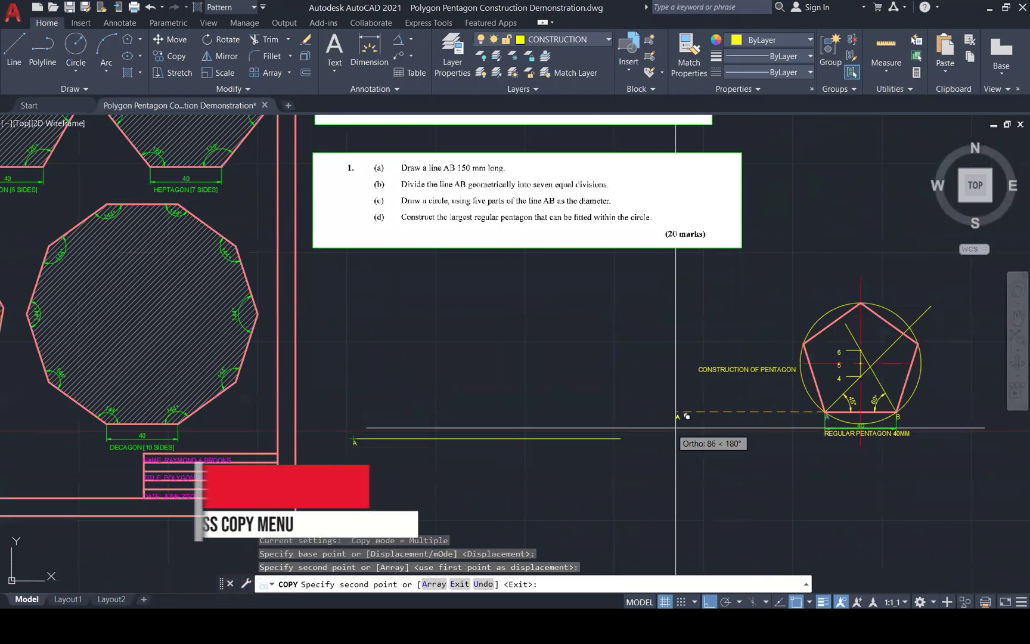
key("Escape")
Change the copied label at the right end of the 150 mm line to B
double_click(623, 444)
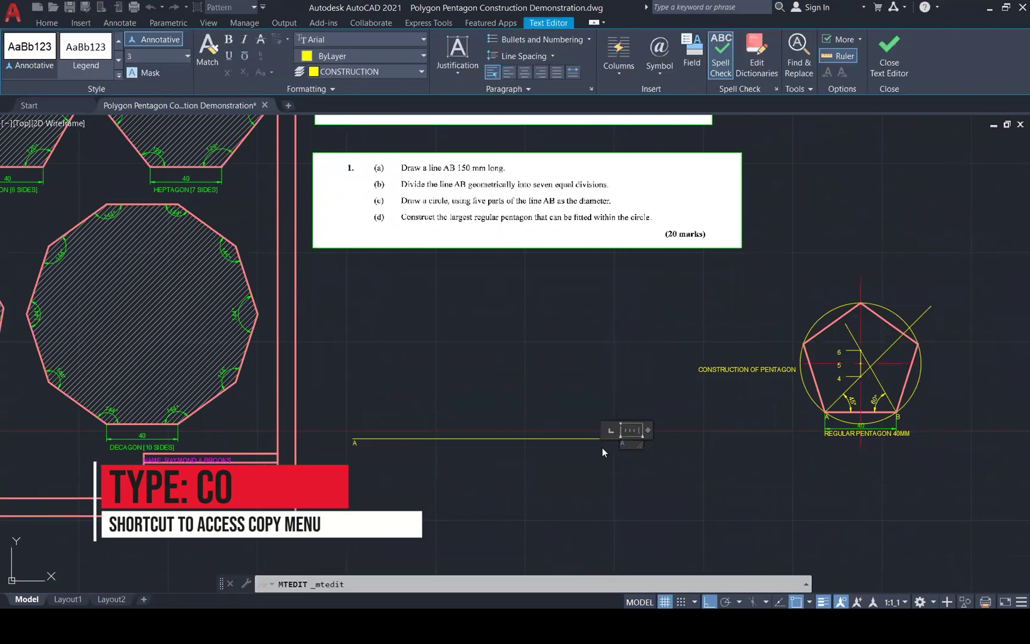
type("B")
key("Escape")
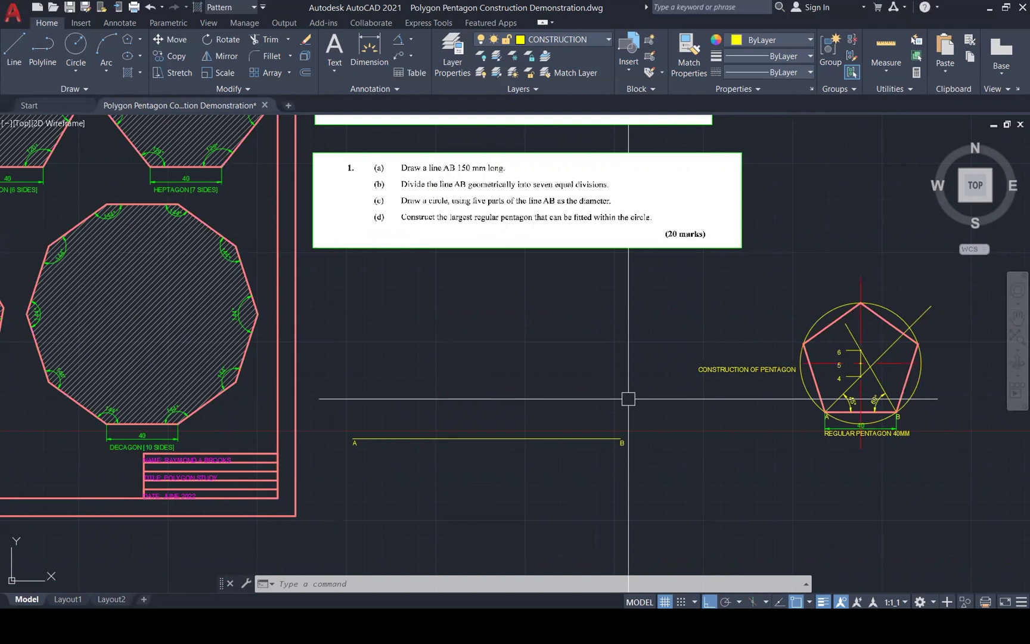
With Ortho off, draw a sloping line about 132 mm long from A, running down to the right below AB
key("Escape")
key("Escape")
key("Escape")
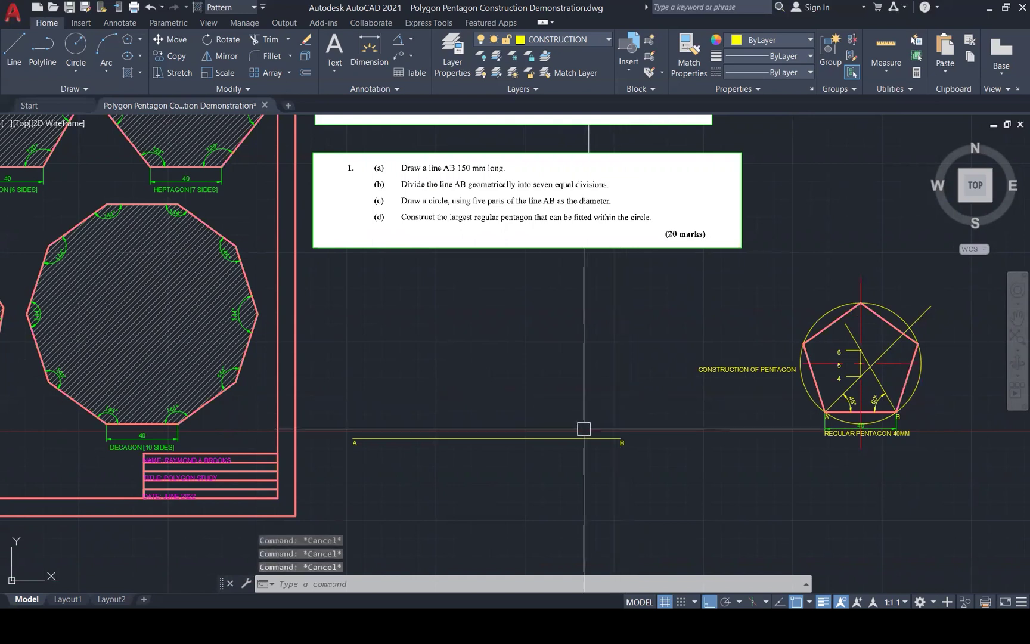
key("Return")
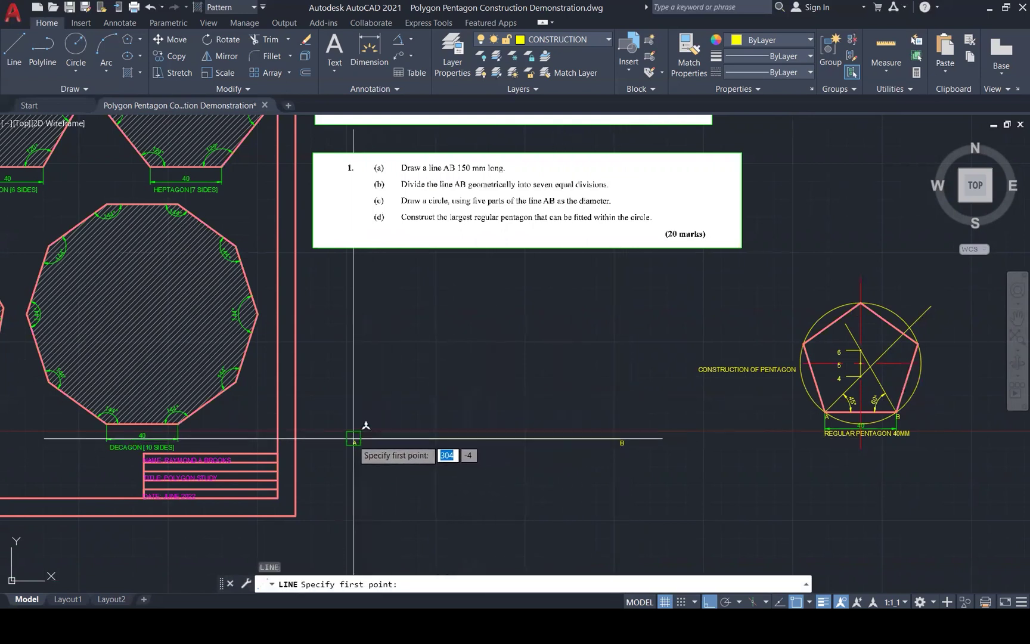
key("F8")
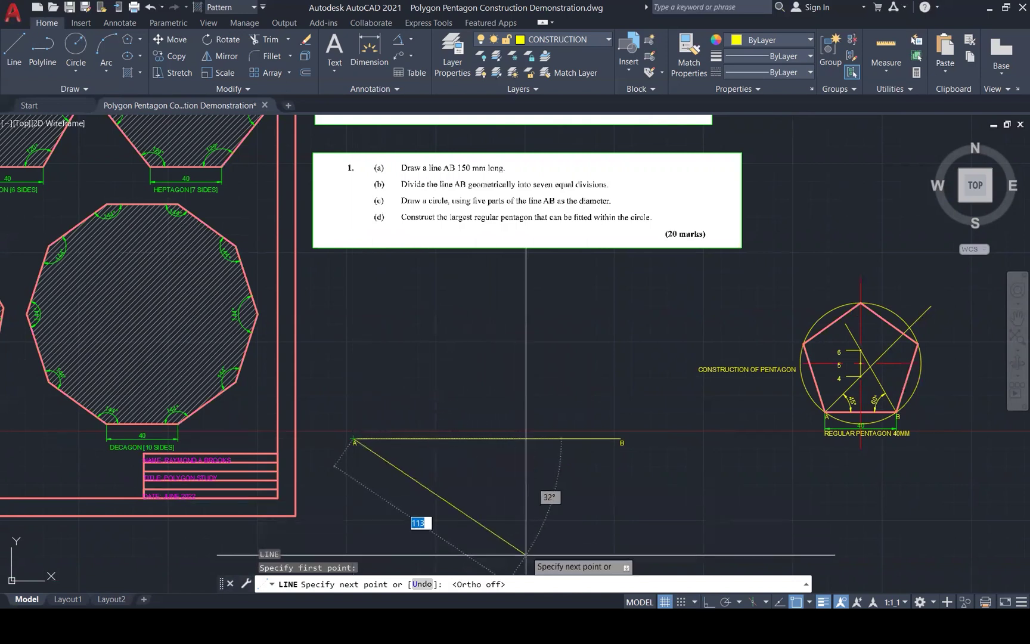
left_click(555, 558)
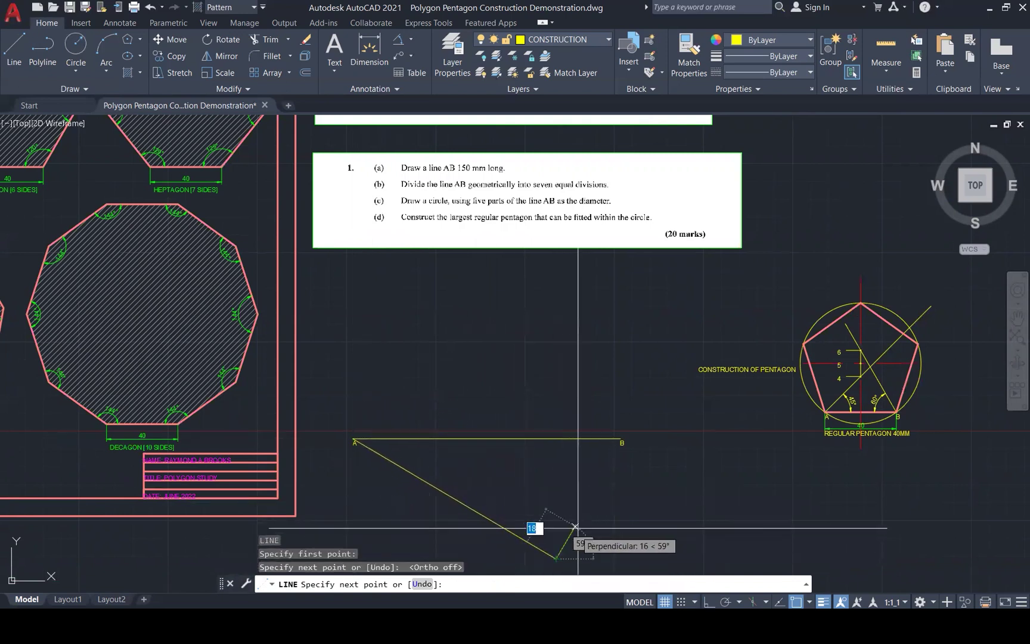
key("Escape")
key("Escape")
key("Escape")
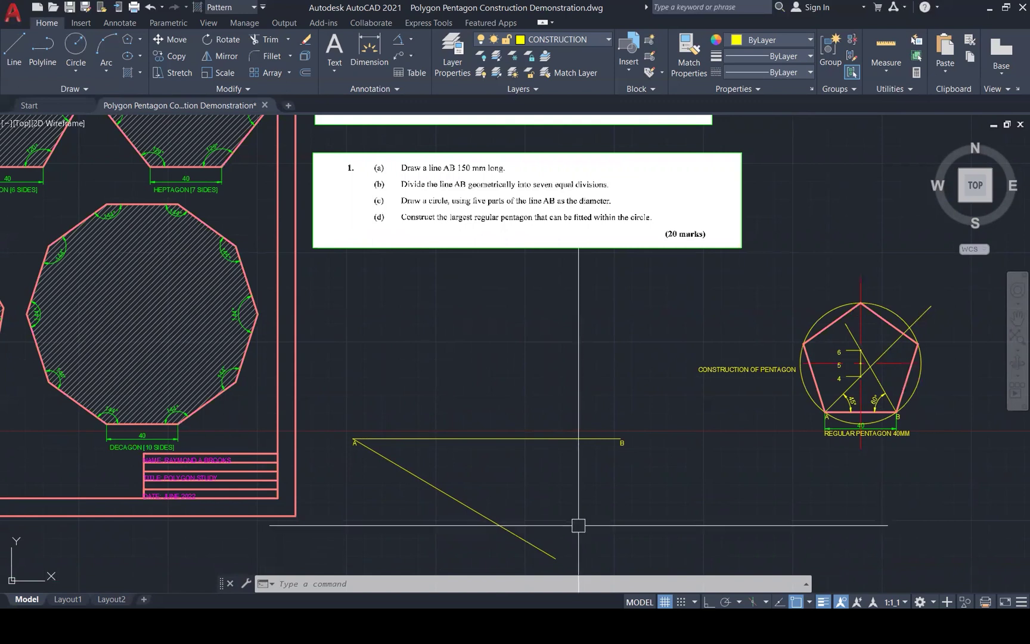
Stretch the free end of the sloping line about 55 mm further along its own direction
left_click(495, 522)
scroll(567, 432, "down", 2)
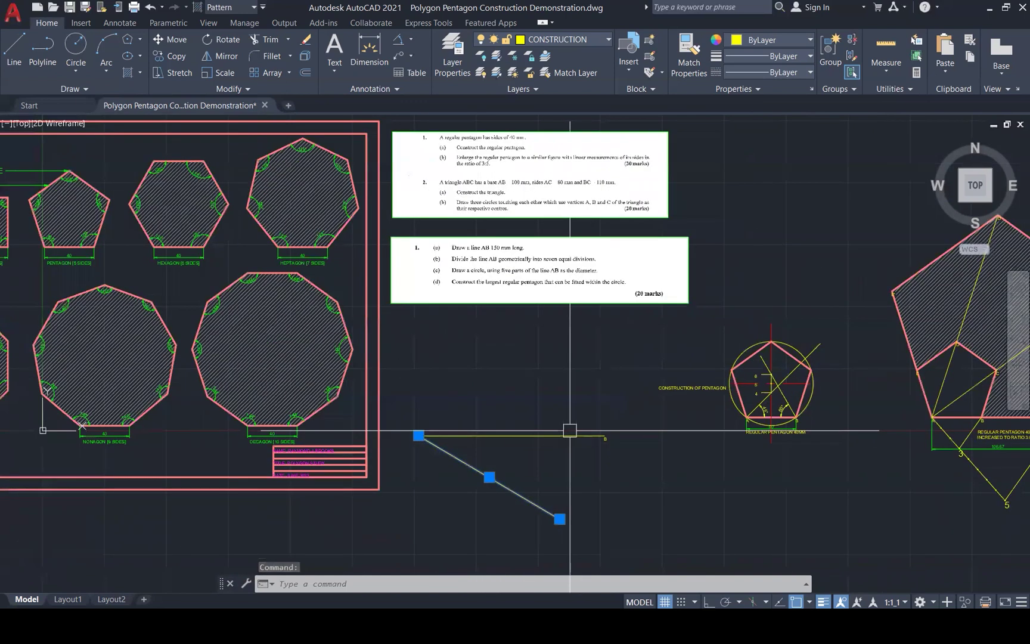
left_click(559, 518)
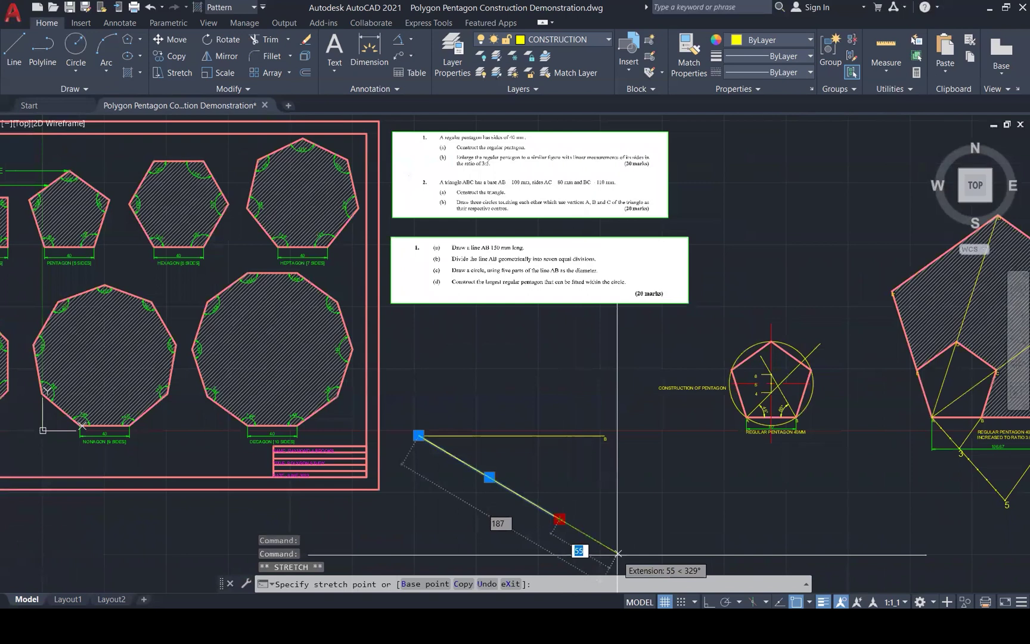
left_click(617, 553)
key("Escape")
key("Escape")
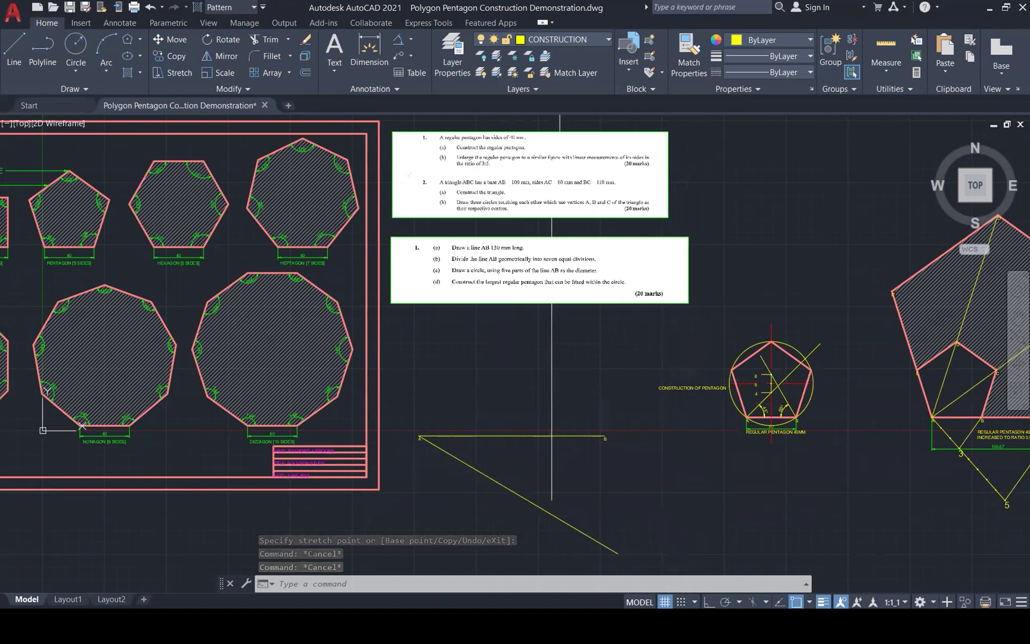
Add a horizontal multileader at the sloping line's lower end with the text CONSTRUCTION LINE ANY LENGTH, with Ortho on
left_click(411, 52)
left_click(424, 81)
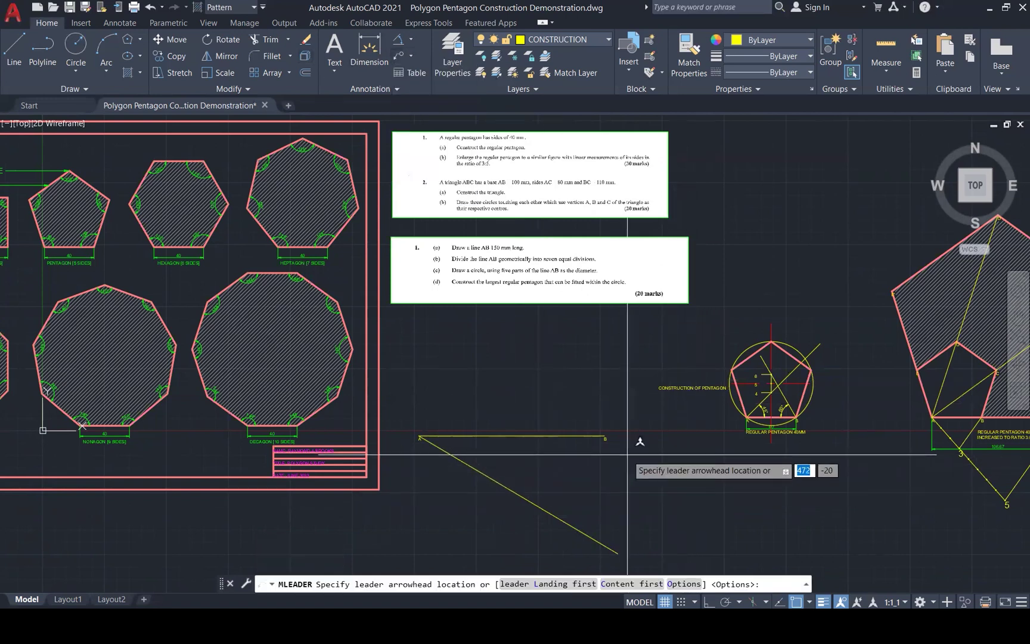
left_click(618, 553)
scroll(679, 537, "down", 1)
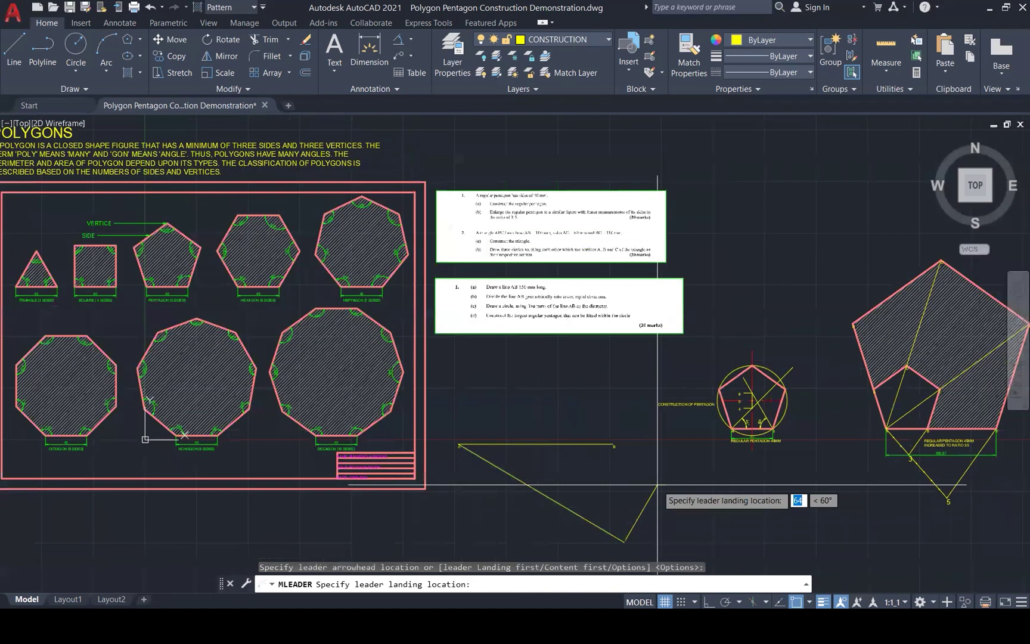
scroll(660, 536, "up", 3)
key("F8")
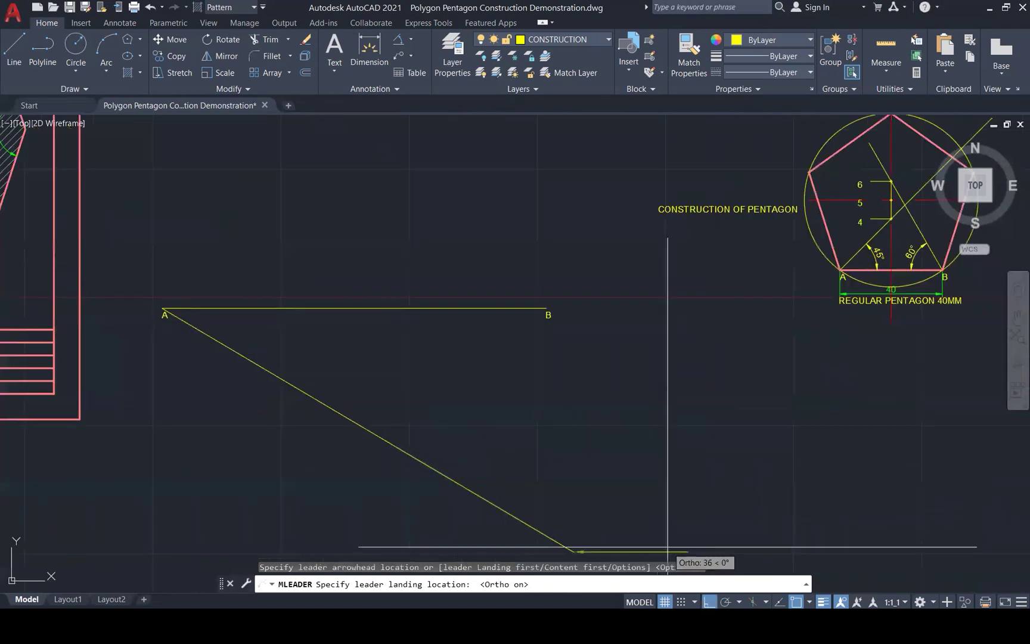
left_click(667, 549)
type("CONST")
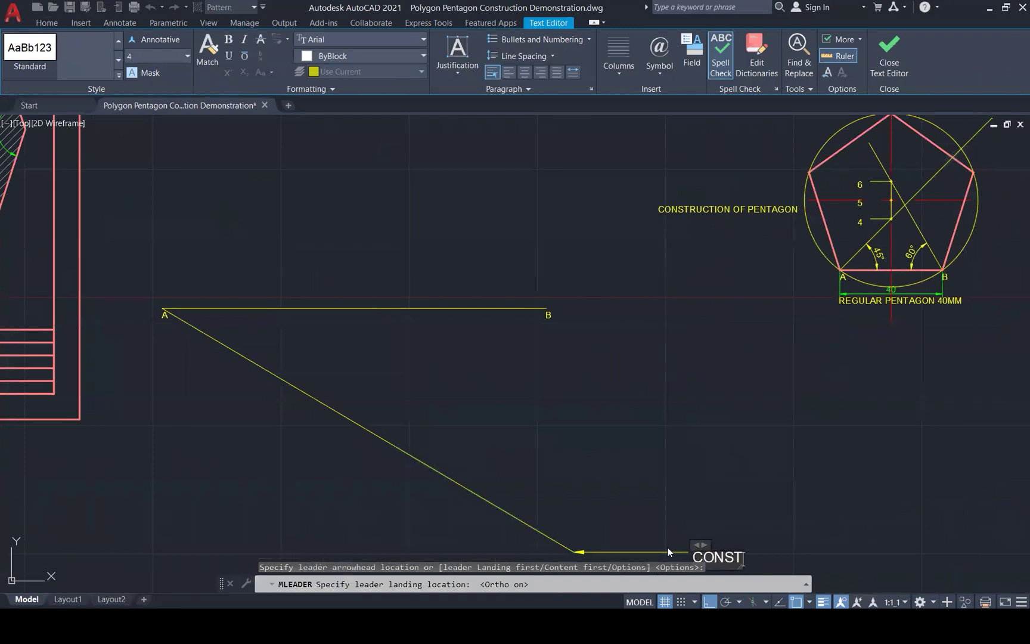
type("RUCTION LIN")
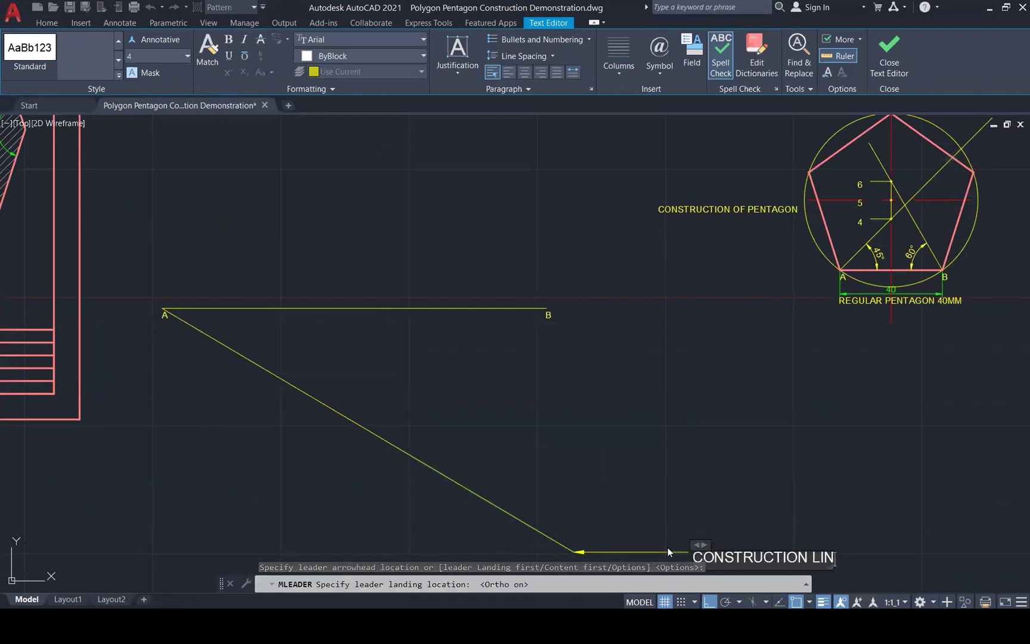
type("E ANY LE")
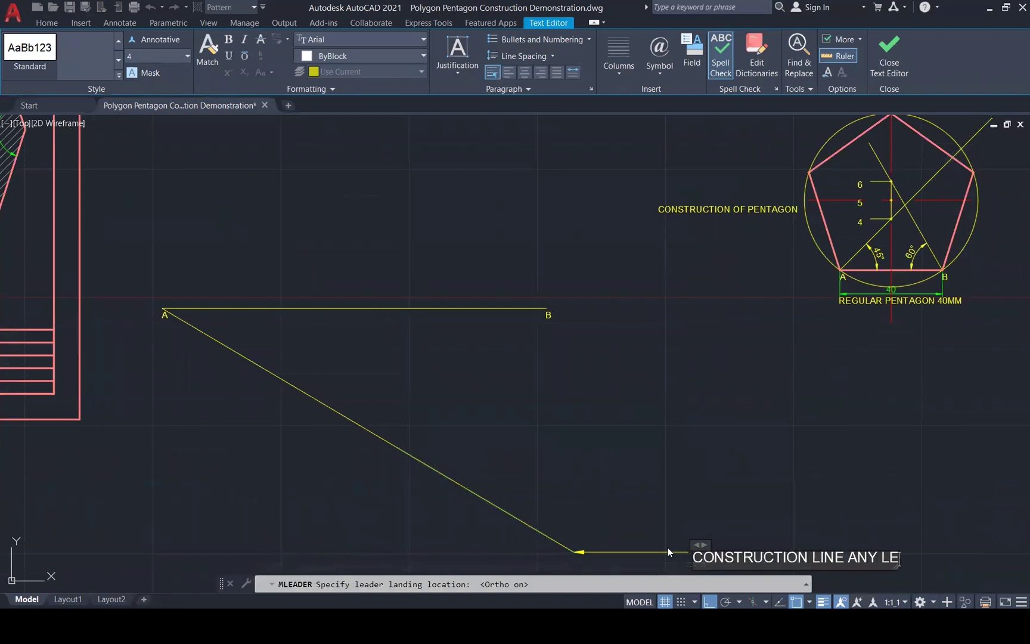
key("Escape")
key("Escape")
key("Escape")
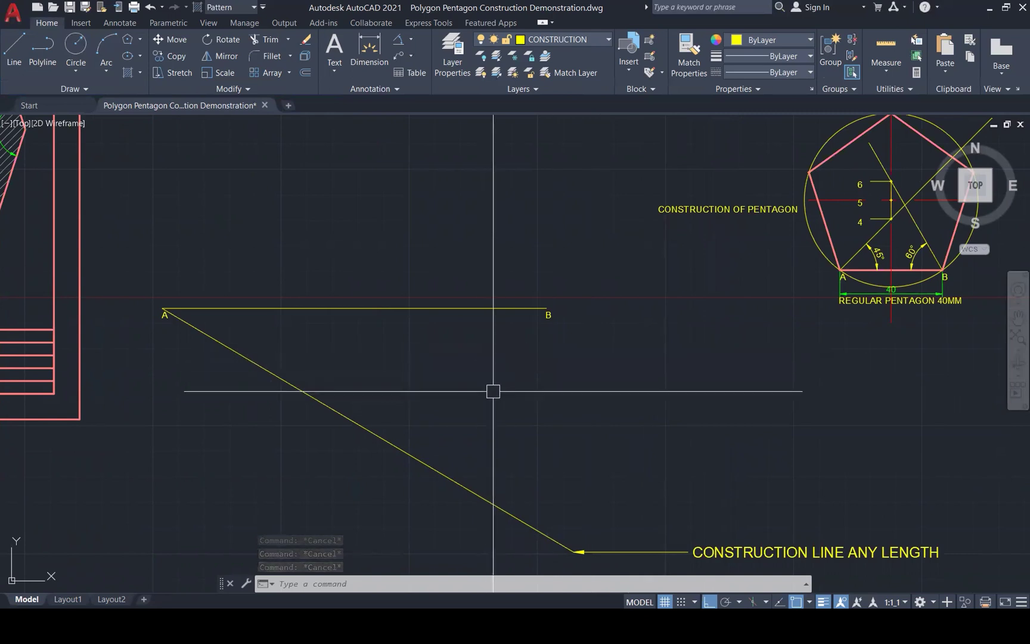
Divide the sloping construction line into 7 equal segments
type("IV")
key("Return")
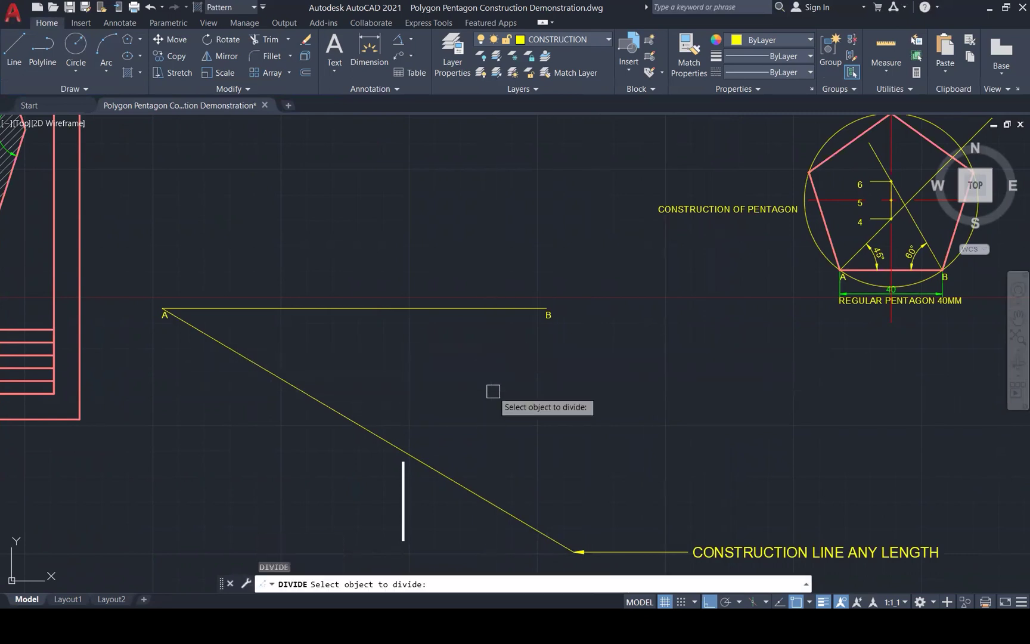
left_click(394, 446)
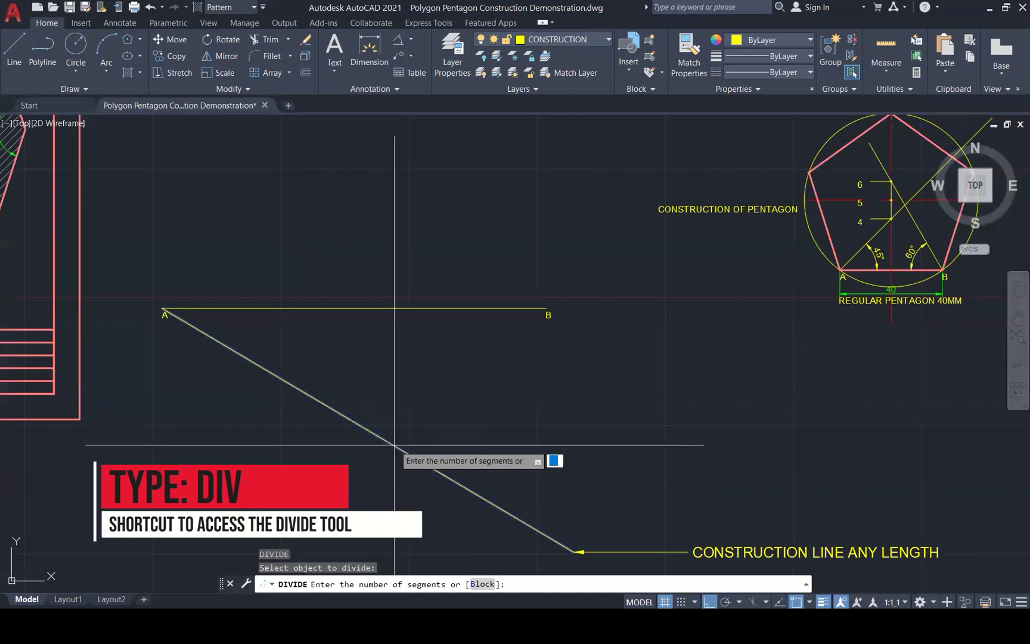
type("7")
key("Return")
key("Escape")
key("Escape")
key("Escape")
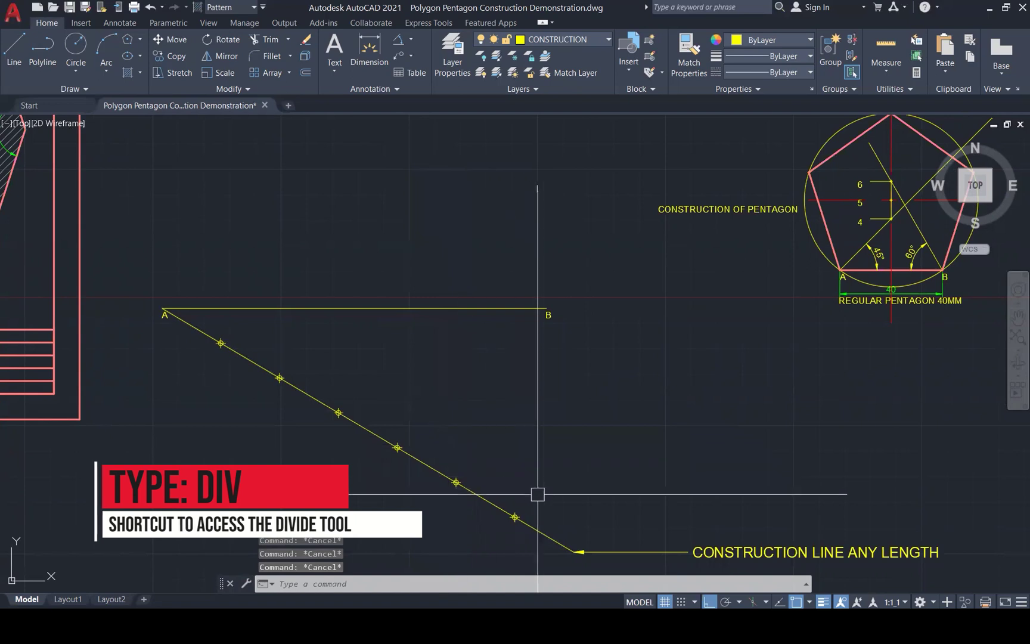
Draw a line from the lower end of the sloping construction line to point B
type("line")
key("Return")
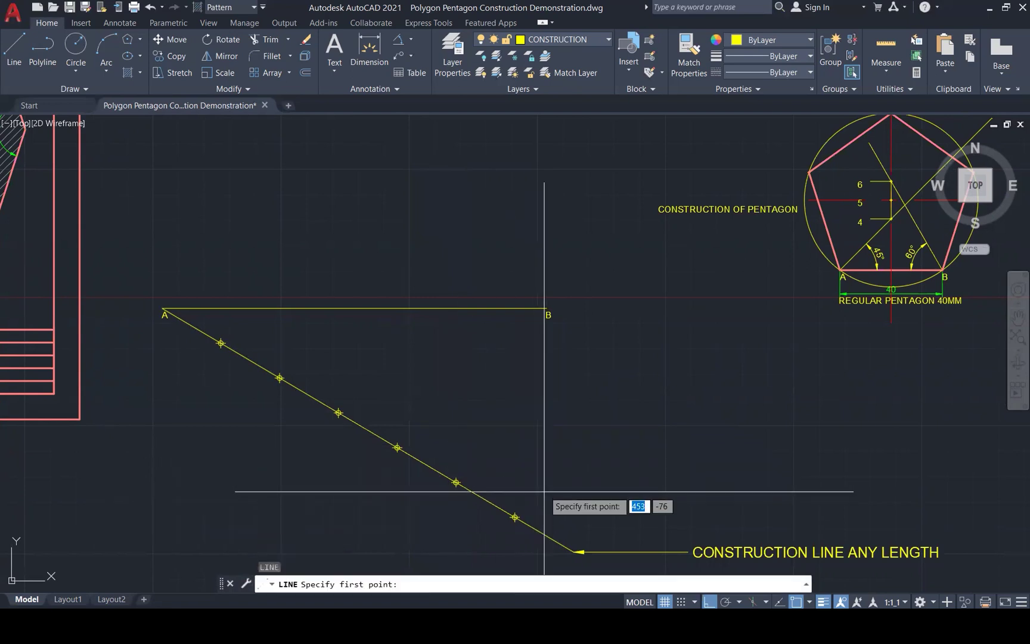
left_click(574, 551)
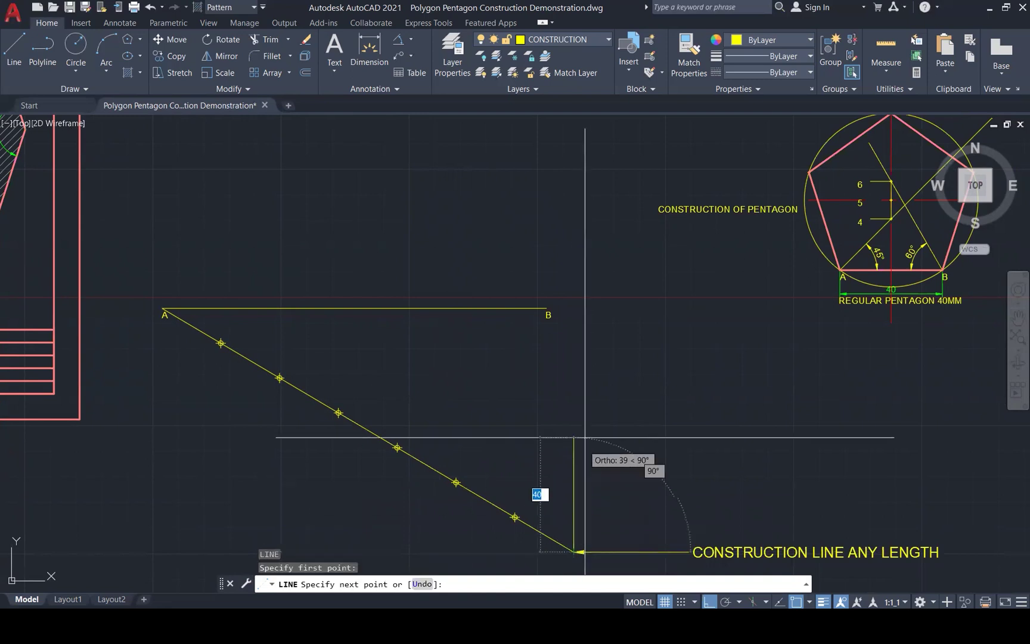
left_click(549, 305)
key("Escape")
key("Escape")
Copy the closing line at B from its lower end to each of the six division points on the sloping line
left_click(560, 424)
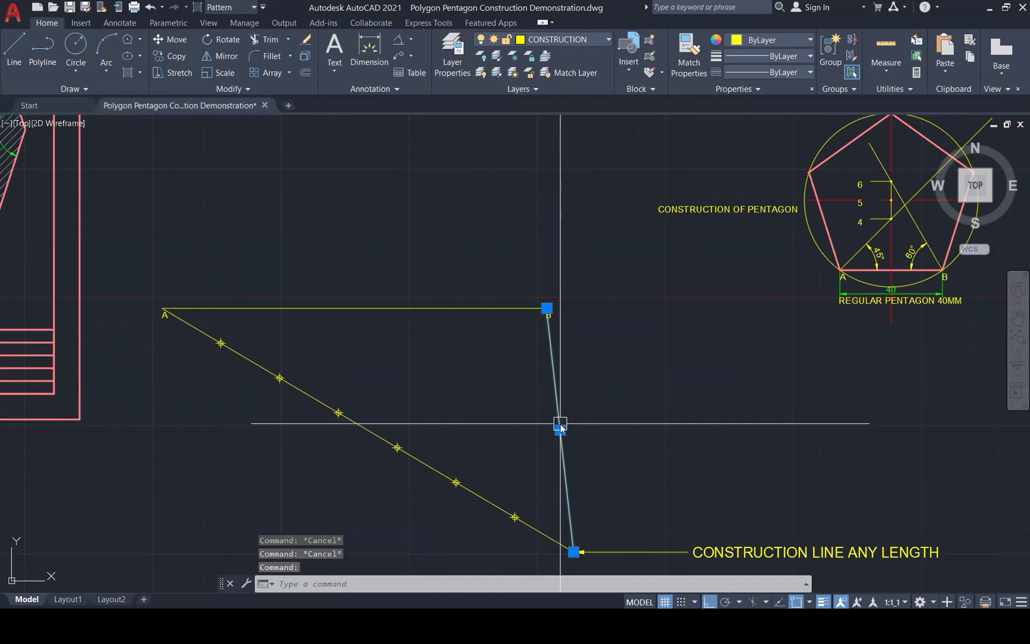
type("CO")
key("Return")
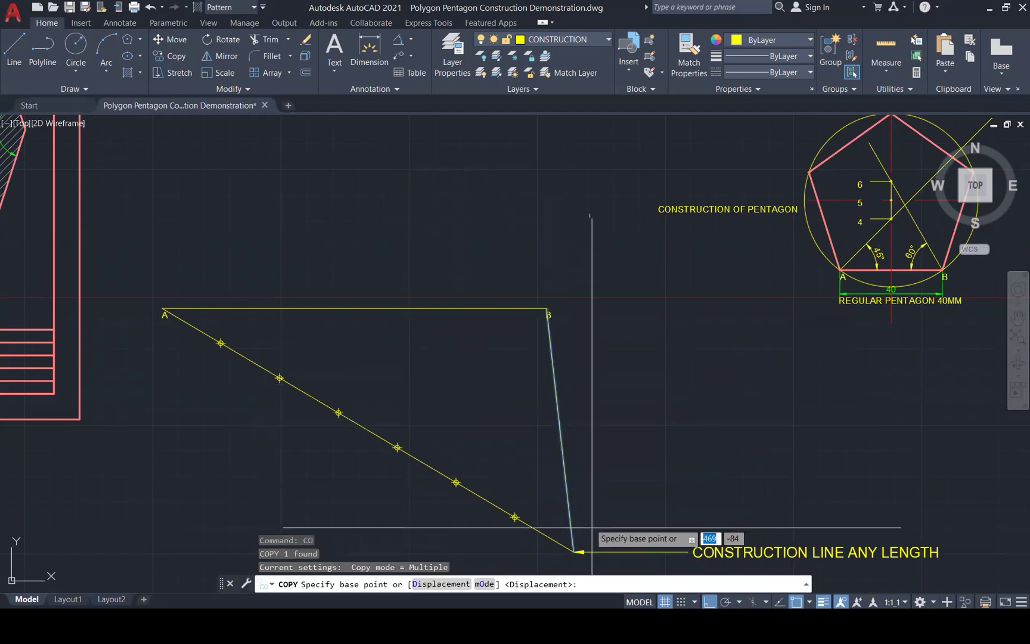
left_click(573, 551)
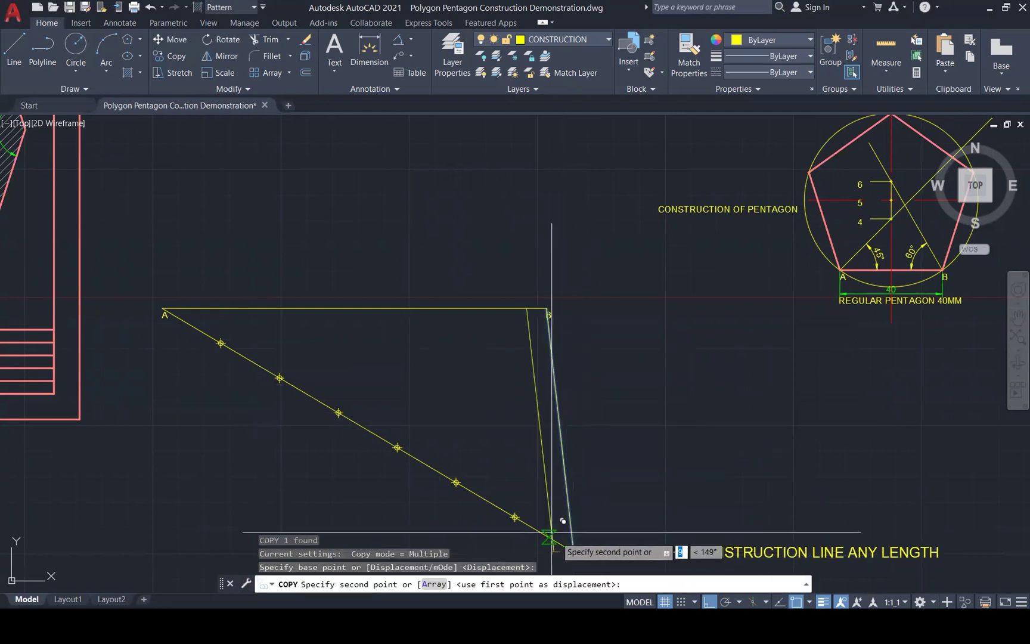
left_click(513, 516)
left_click(456, 481)
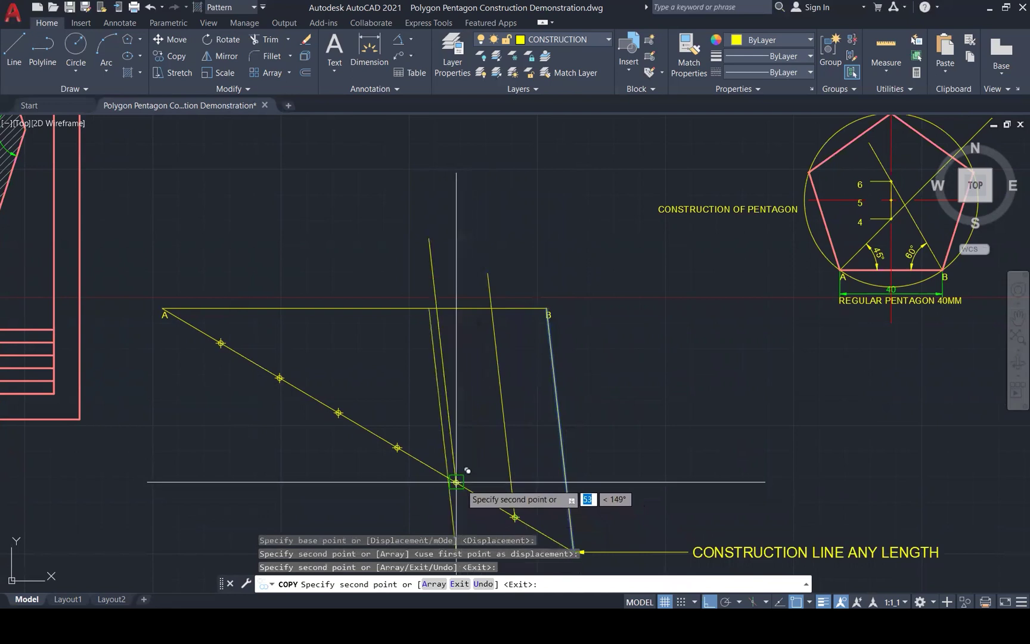
left_click(397, 447)
left_click(339, 413)
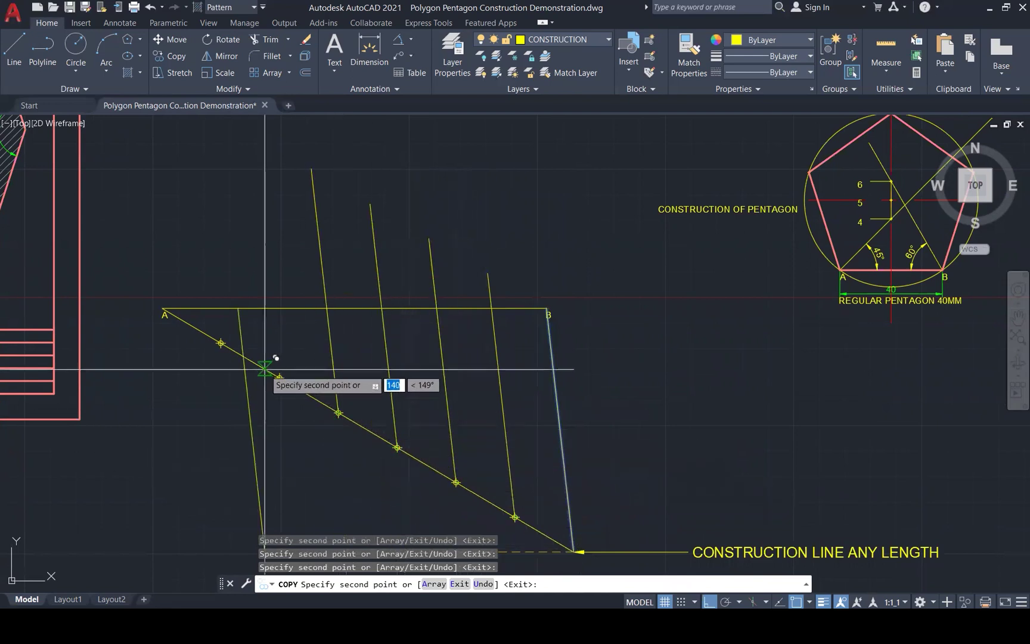
left_click(279, 378)
left_click(221, 343)
key("Escape")
key("Escape")
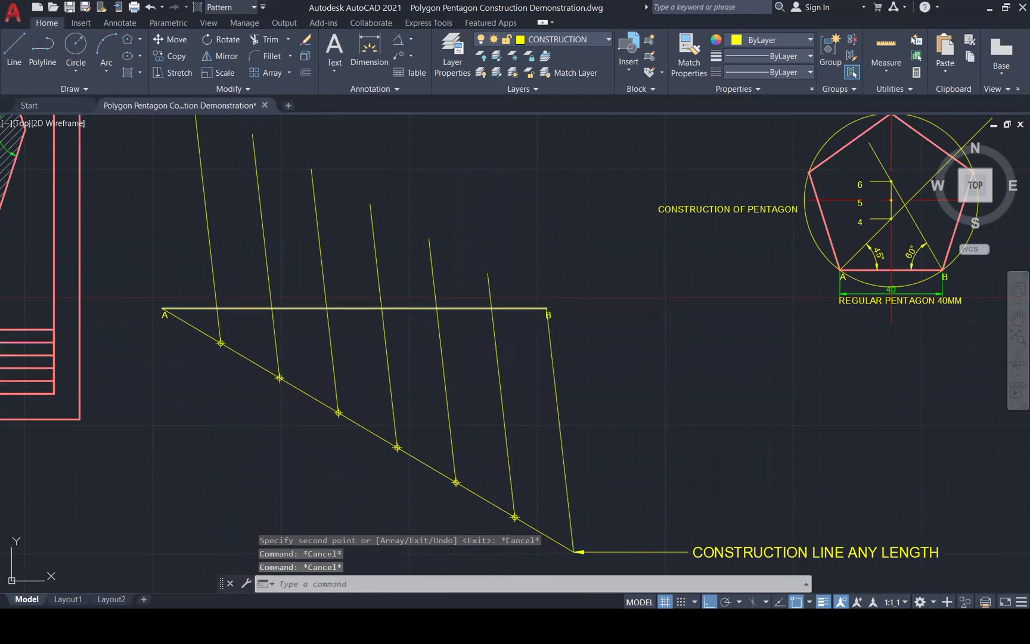
Trim the parts of the six parallel lines that extend above line AB
type("tr")
key("Return")
left_click(523, 294)
left_click(146, 274)
key("Return")
key("Escape")
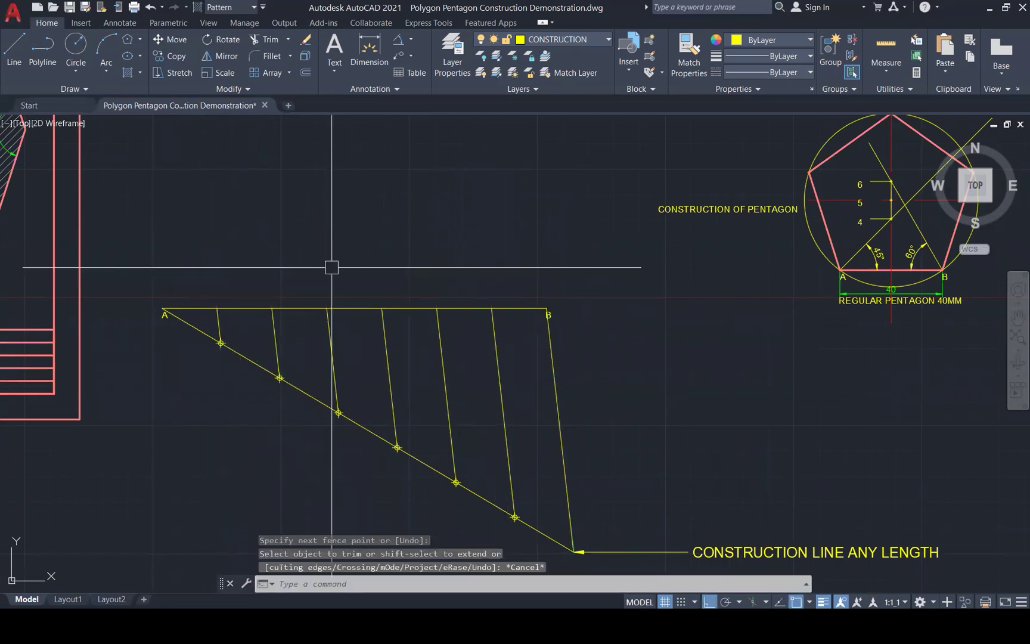
key("Escape")
key("Escape")
Match the properties of line AB to a side of the circled 40 mm pentagon
left_click(524, 308)
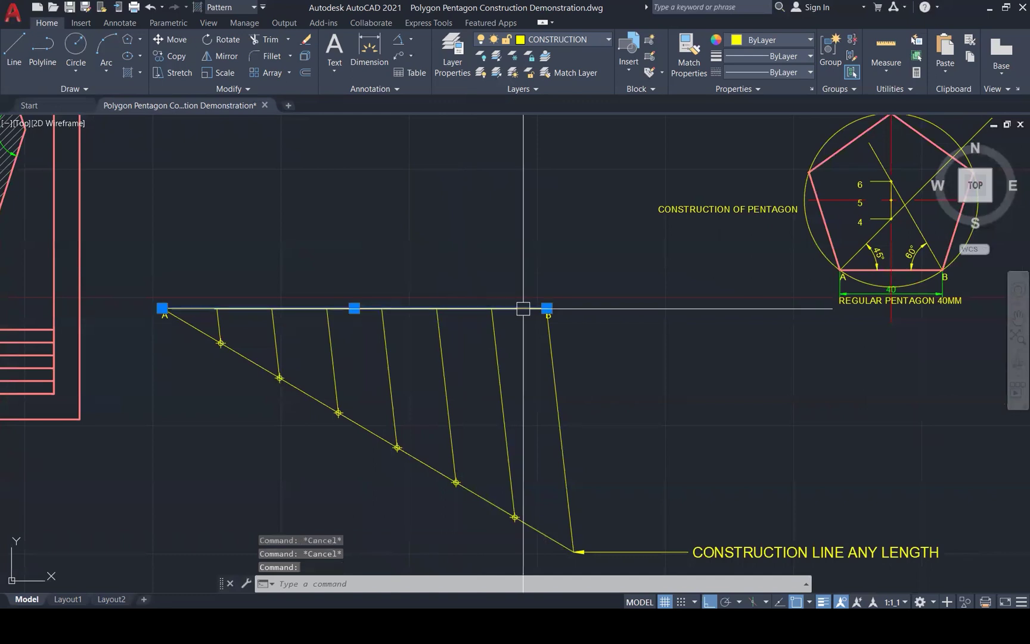
key("Escape")
type("ma")
key("Return")
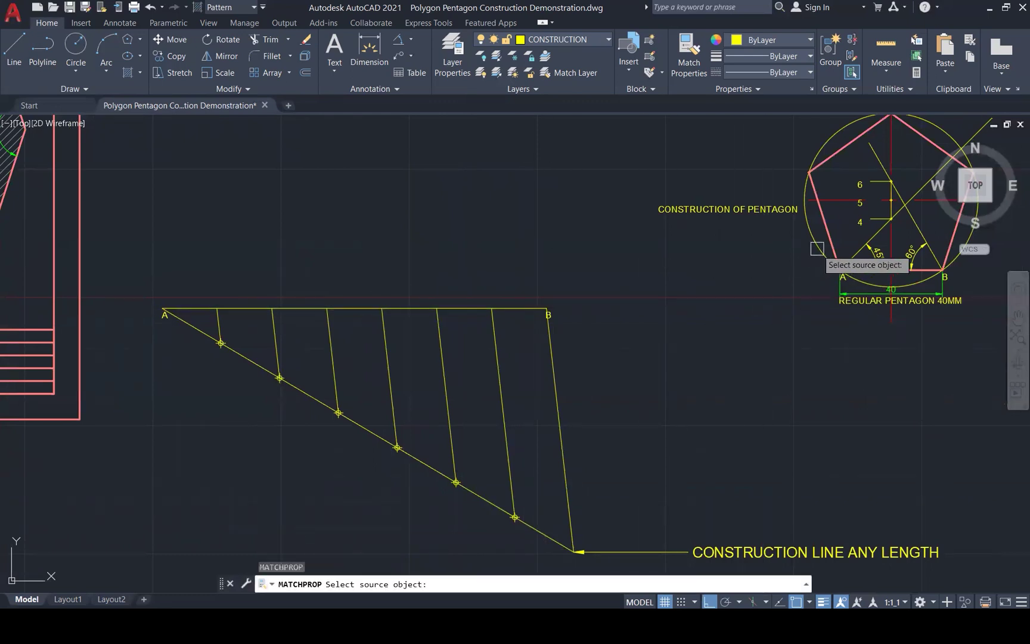
left_click(831, 238)
left_click(532, 308)
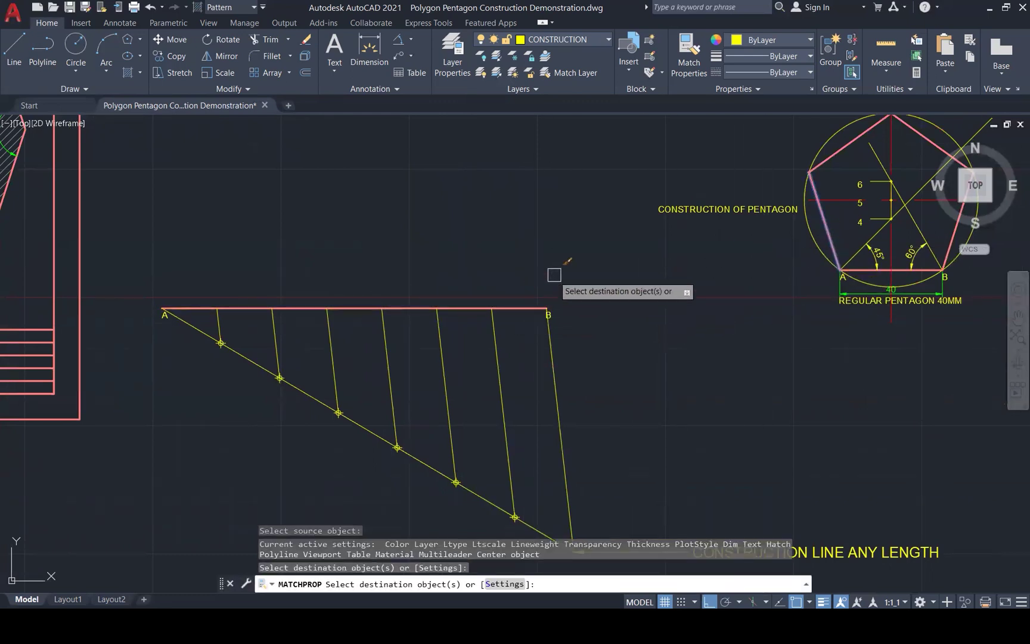
key("Escape")
key("Escape")
key("Escape")
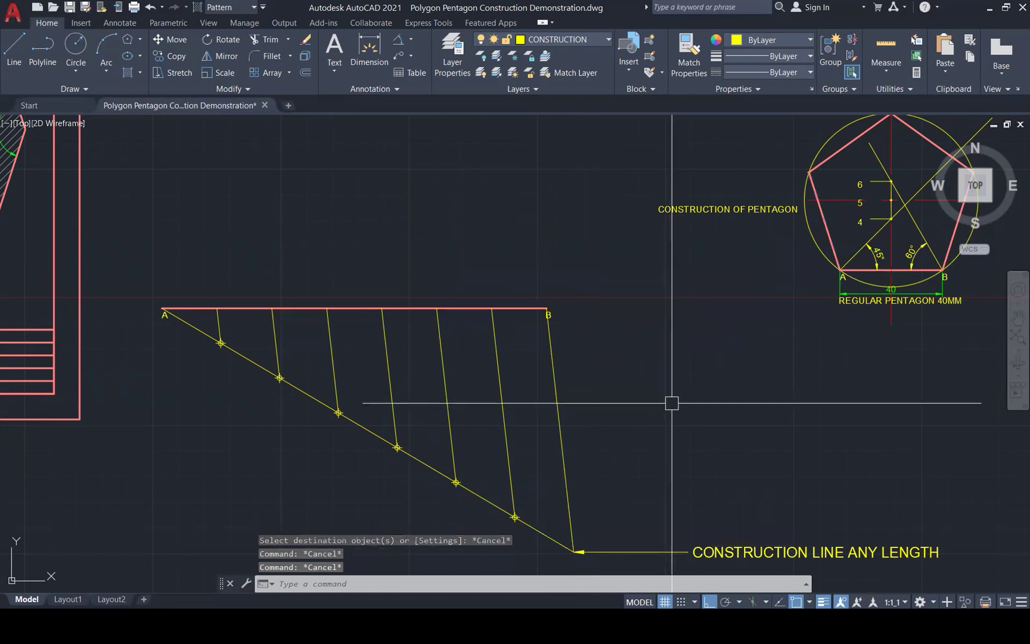
Copy the CONSTRUCTION LINE ANY LENGTH leader from the sloping line's end to point B
left_click(739, 548)
type("co")
key("Return")
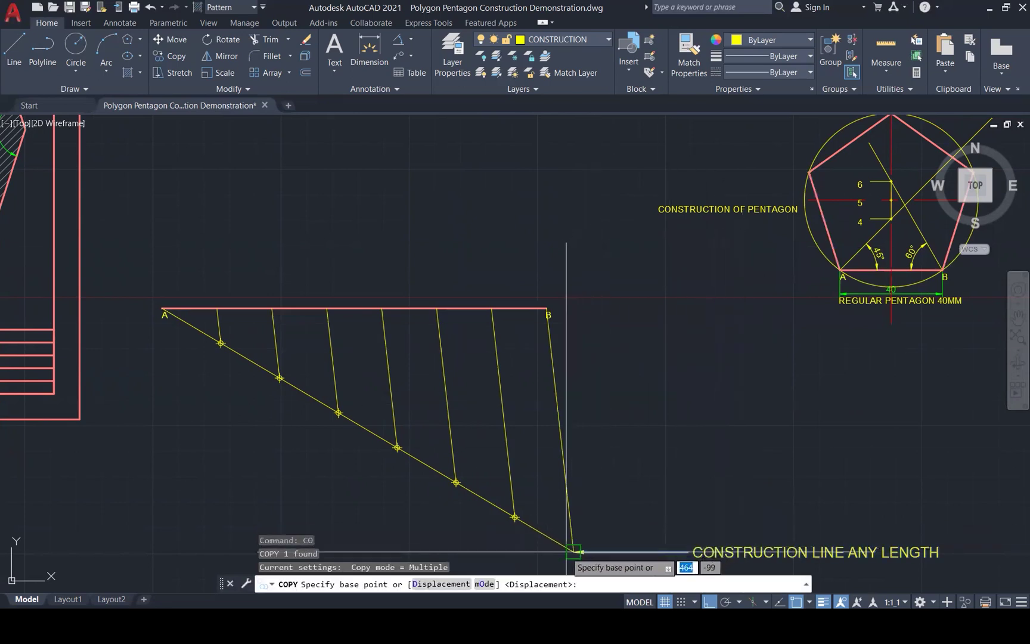
left_click(573, 551)
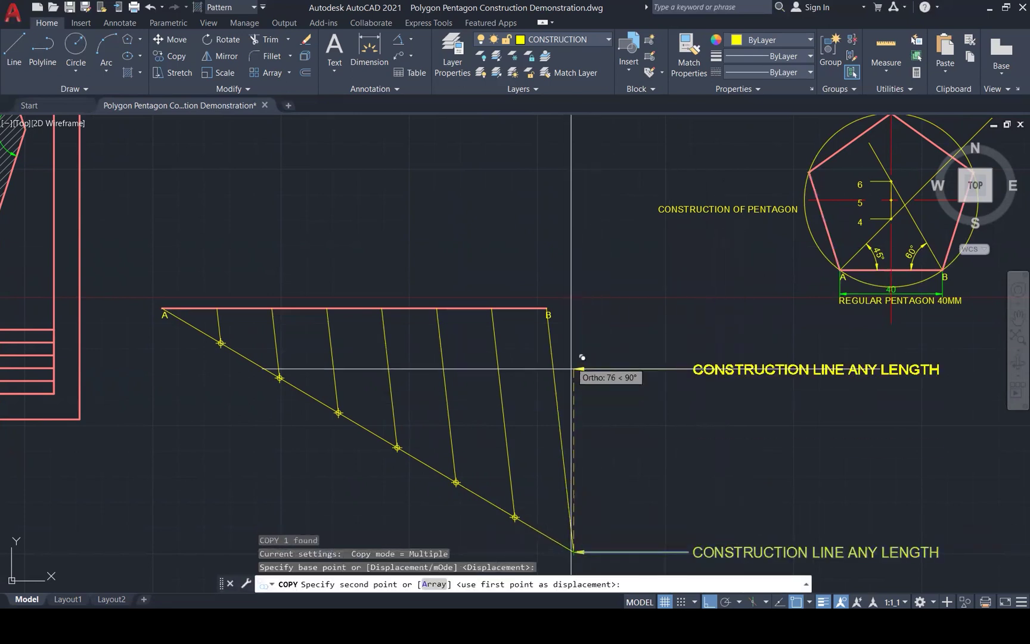
left_click(549, 307)
key("Escape")
left_click(668, 308)
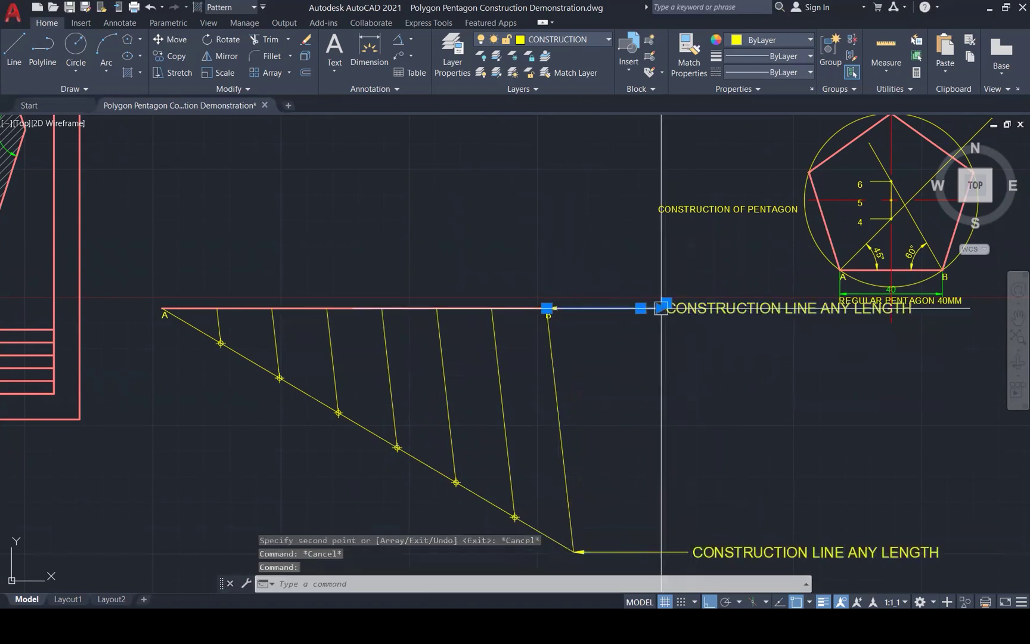
left_click(661, 308)
key("Escape")
left_click(661, 309)
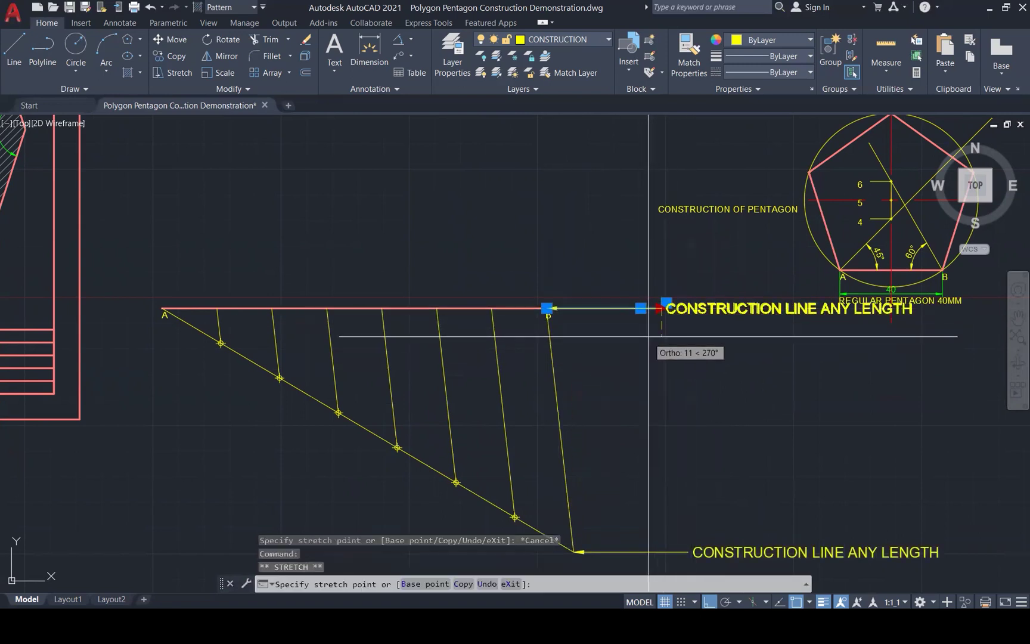
key("Escape")
Stretch the leader copied to point B so its landing and text sit below line AB, keeping the arrowhead on B
scroll(668, 316, "up", 1)
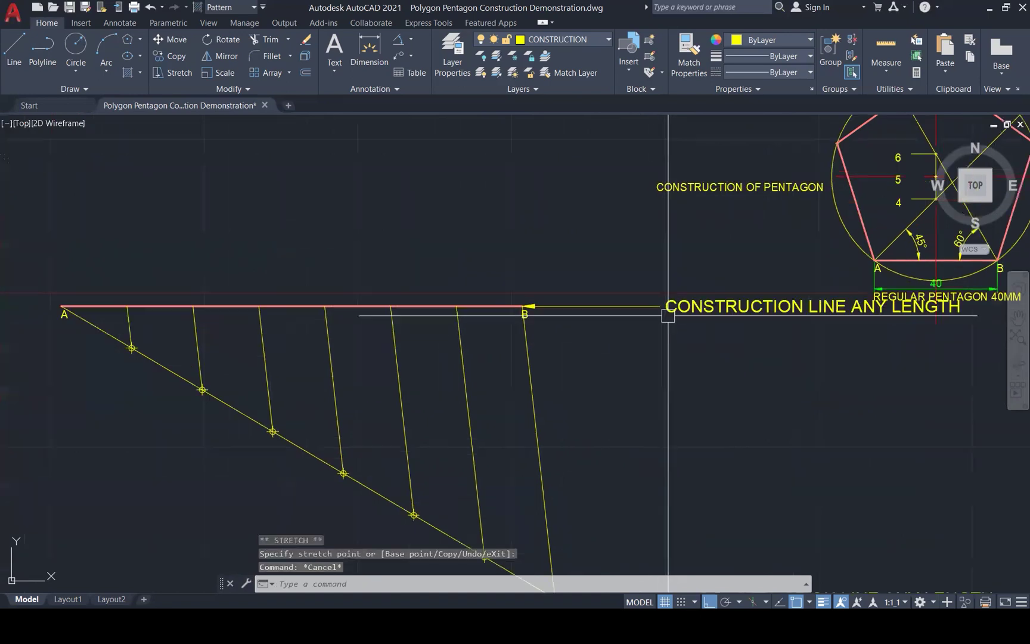
scroll(668, 316, "up", 1)
left_click(660, 304)
left_click(658, 304)
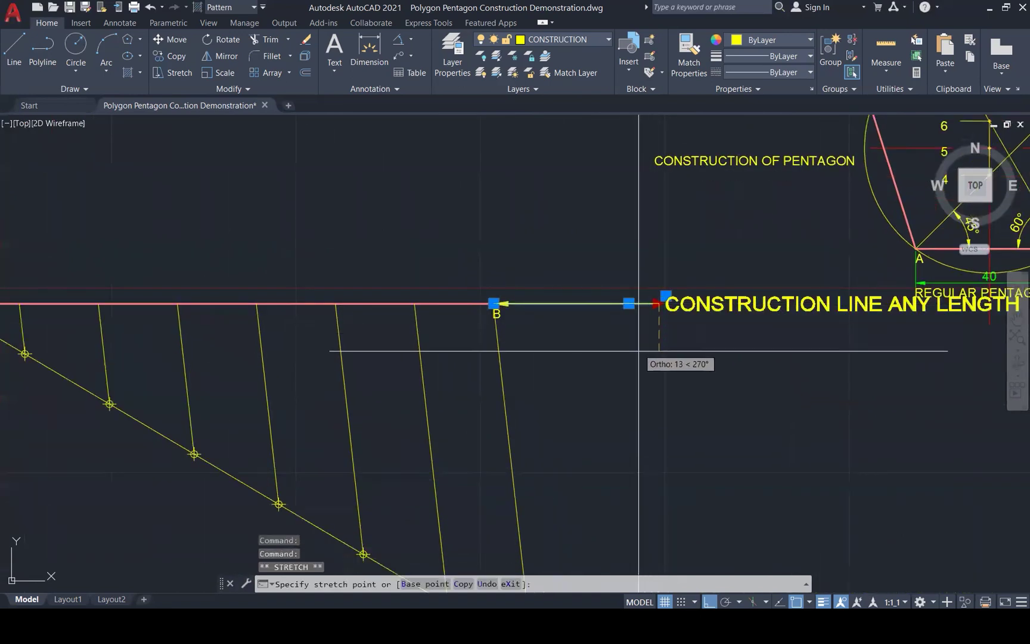
scroll(638, 351, "up", 4)
key("Escape")
left_click(692, 224)
left_click(663, 388)
key("Escape")
Change the text of the leader at point B to REAL LINE
double_click(709, 399)
key("ctrl+a")
type("R")
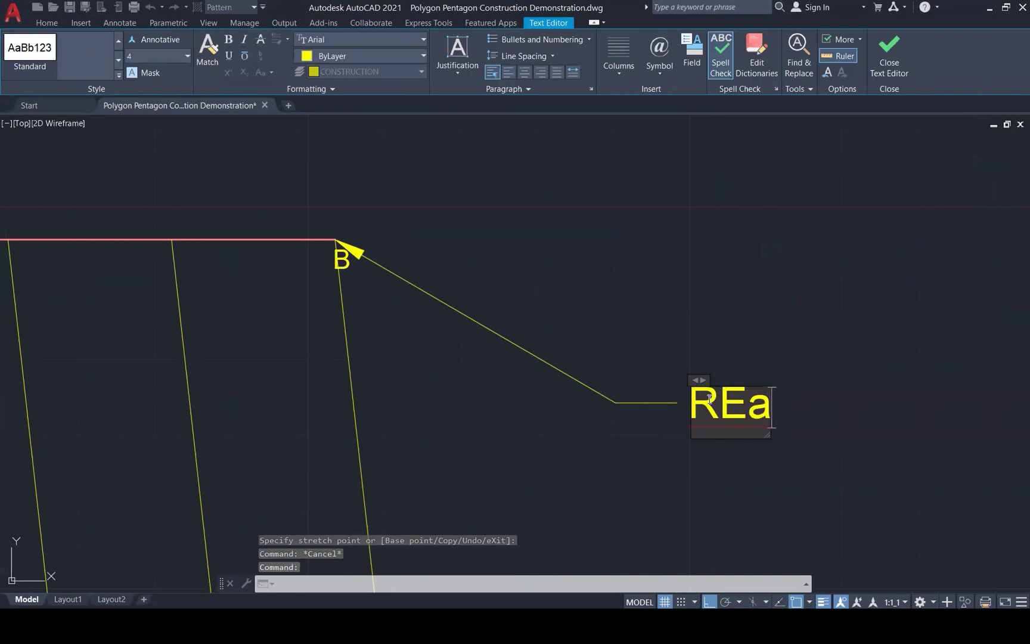
type("EAL LINE")
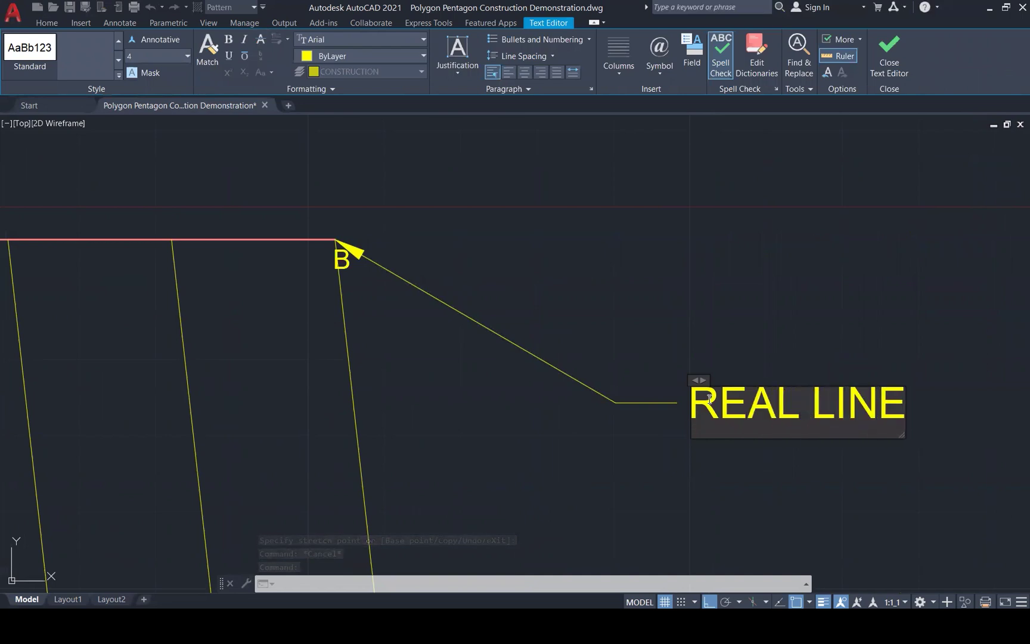
key("Escape")
scroll(710, 306, "down", 4)
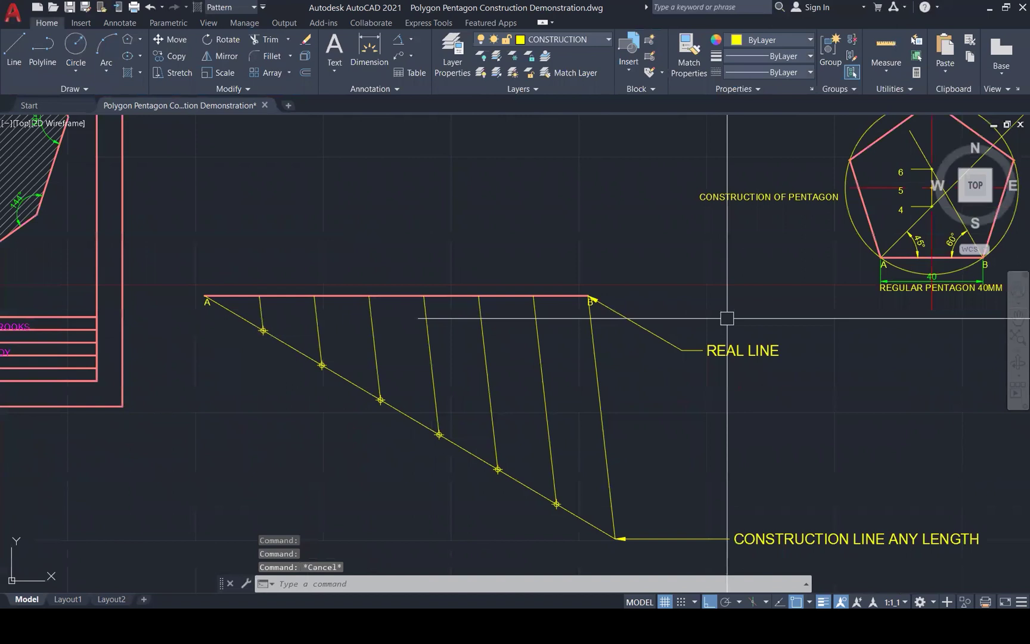
Place the multiline text label 1 at the first division point on the sloping line
scroll(727, 318, "down", 2)
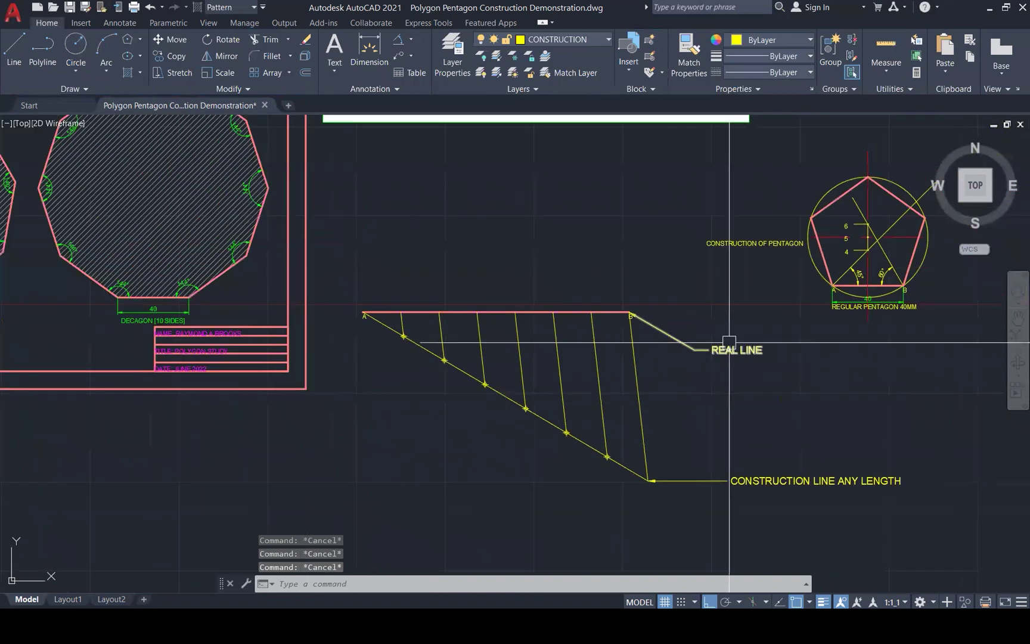
scroll(407, 338, "up", 3)
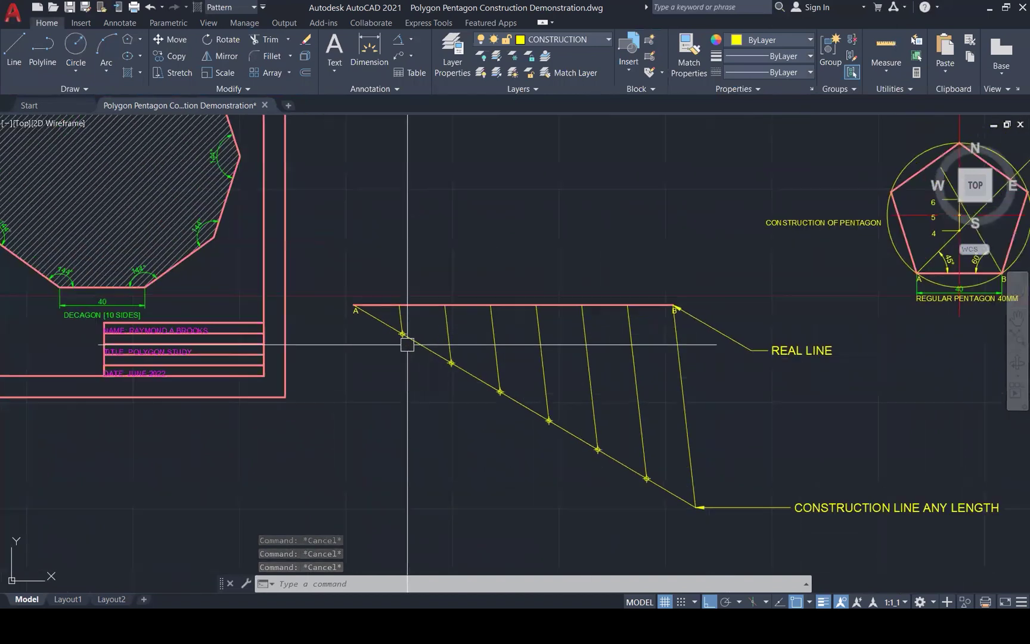
type("mt")
key("Return")
left_click(400, 338)
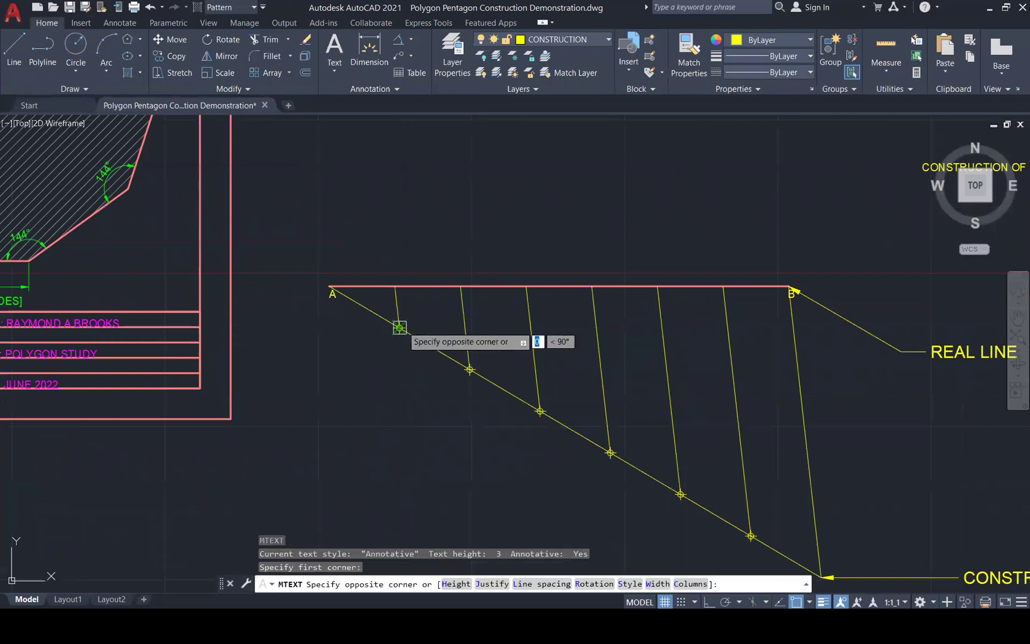
left_click(413, 350)
key("Escape")
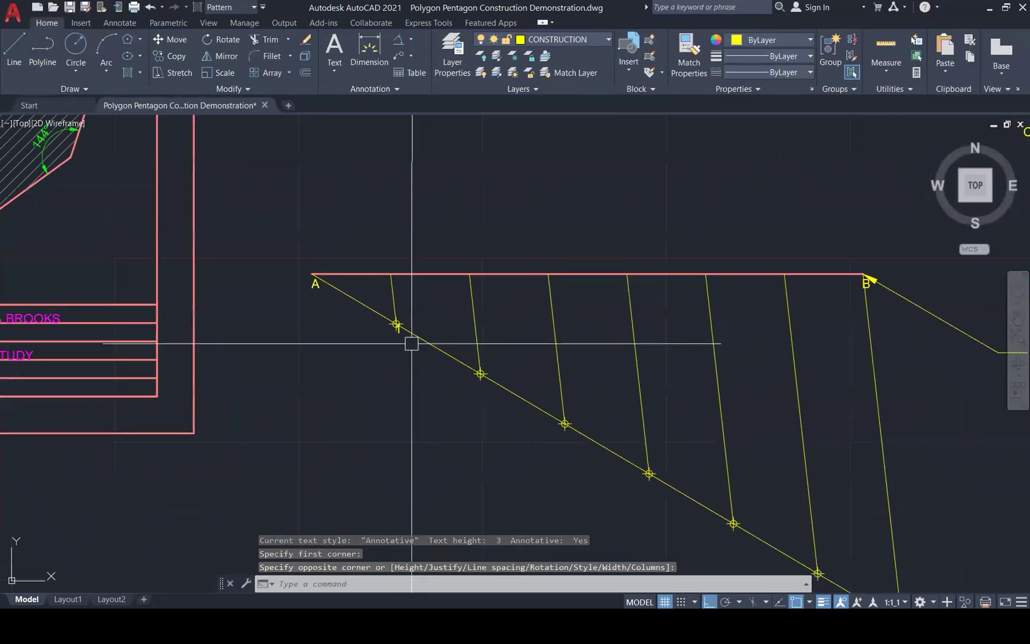
Move the label 1 slightly straight down so it sits clear below the first division point
scroll(368, 288, "up", 3)
left_click(368, 280)
left_click(367, 280)
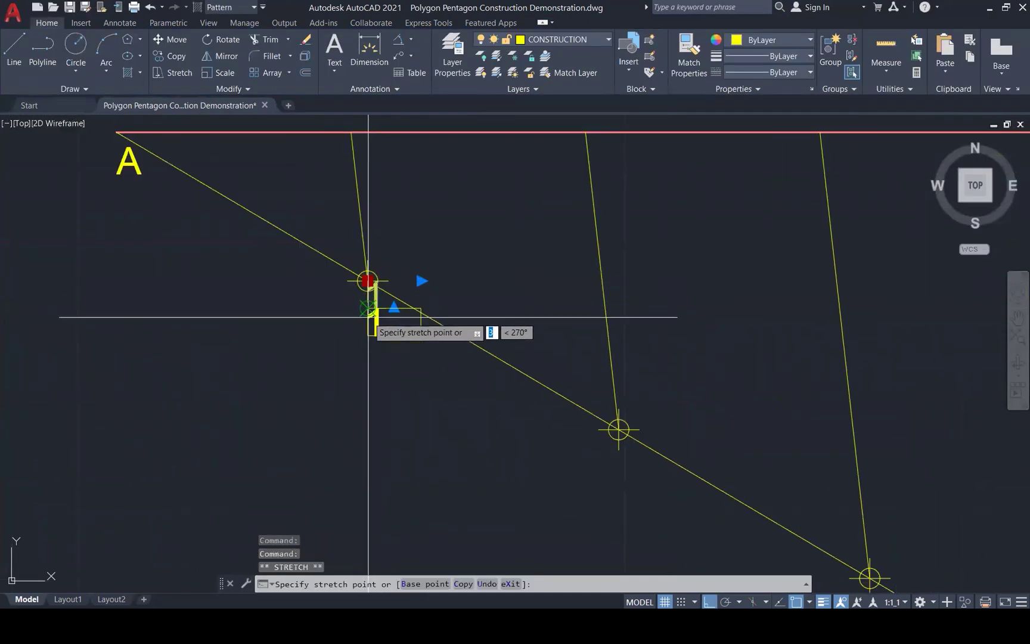
left_click(370, 307)
key("Escape")
Copy the label 1 from the first division point to the other five division points and the sloping line's lower end
left_click(375, 324)
type("co")
key("Return")
left_click(367, 280)
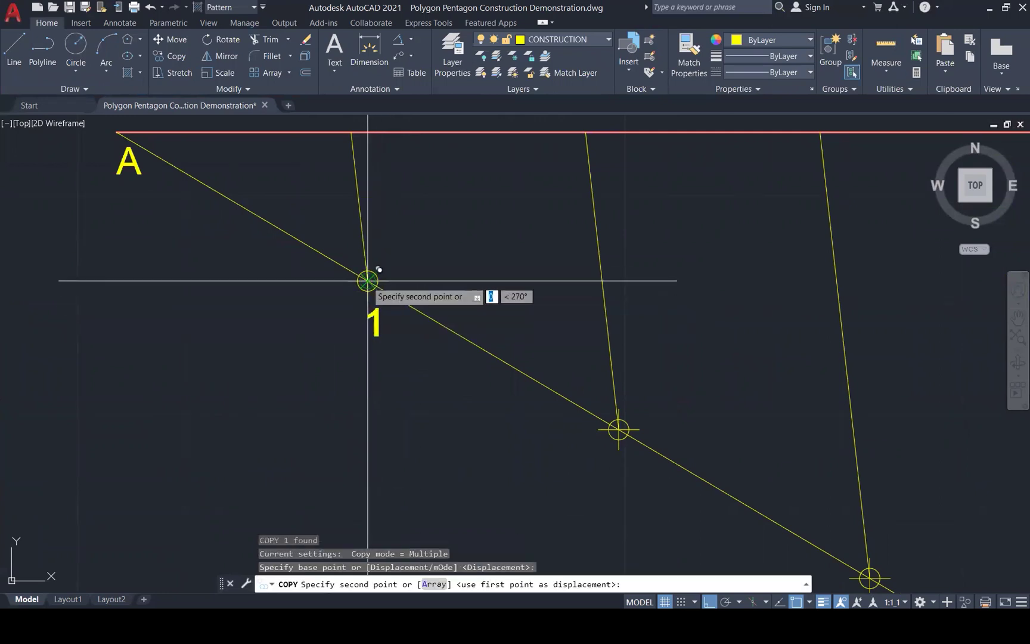
left_click(618, 429)
scroll(375, 389, "down", 3)
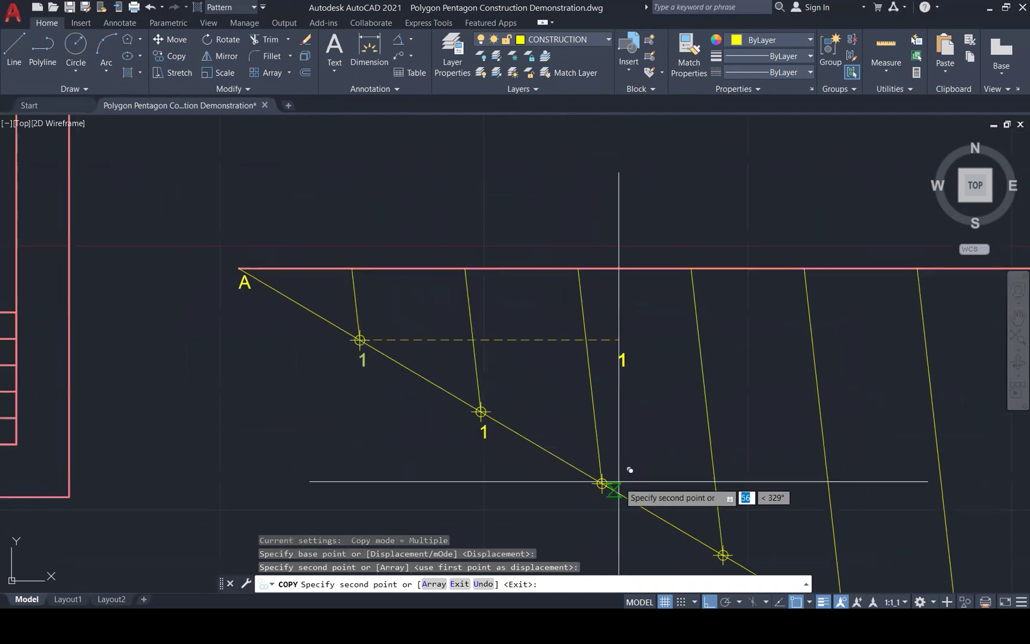
left_click(602, 481)
scroll(540, 357, "down", 4)
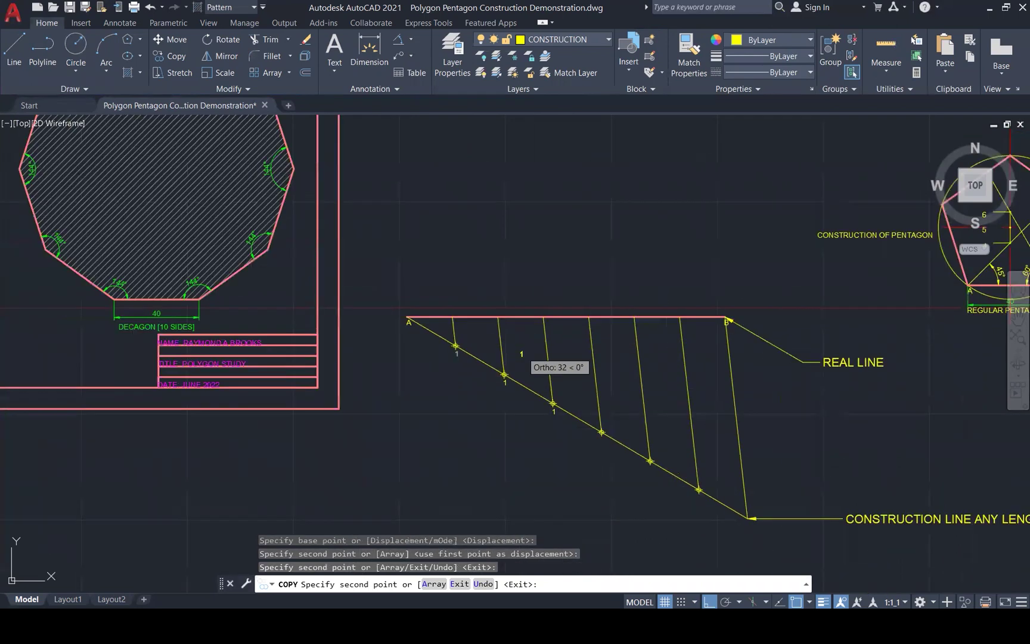
scroll(608, 459, "up", 6)
left_click(579, 350)
left_click(752, 450)
scroll(562, 356, "down", 5)
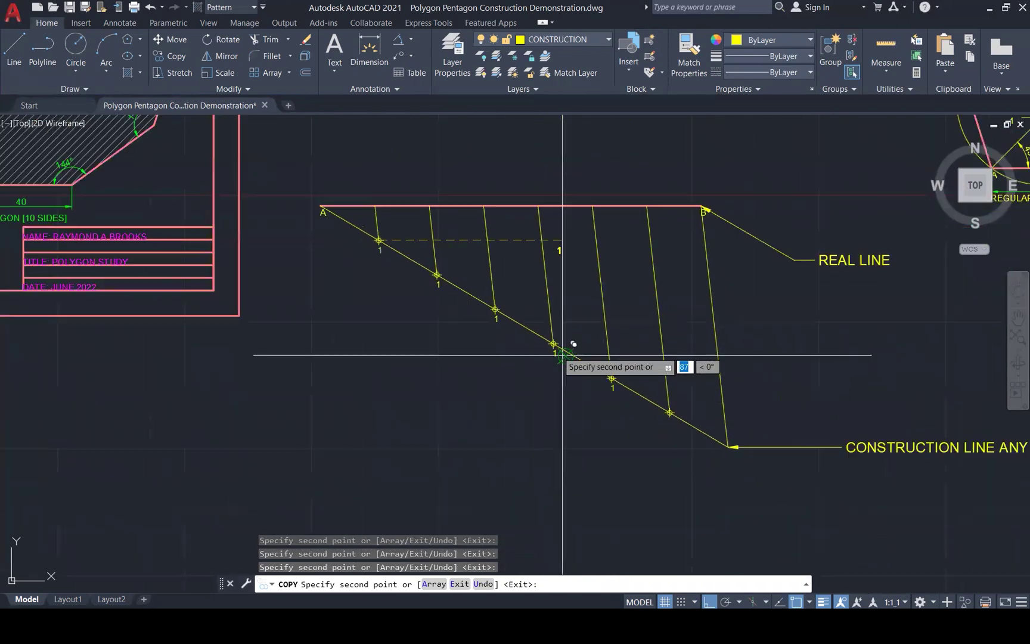
scroll(672, 412, "up", 6)
left_click(730, 457)
scroll(740, 448, "down", 5)
key("Escape")
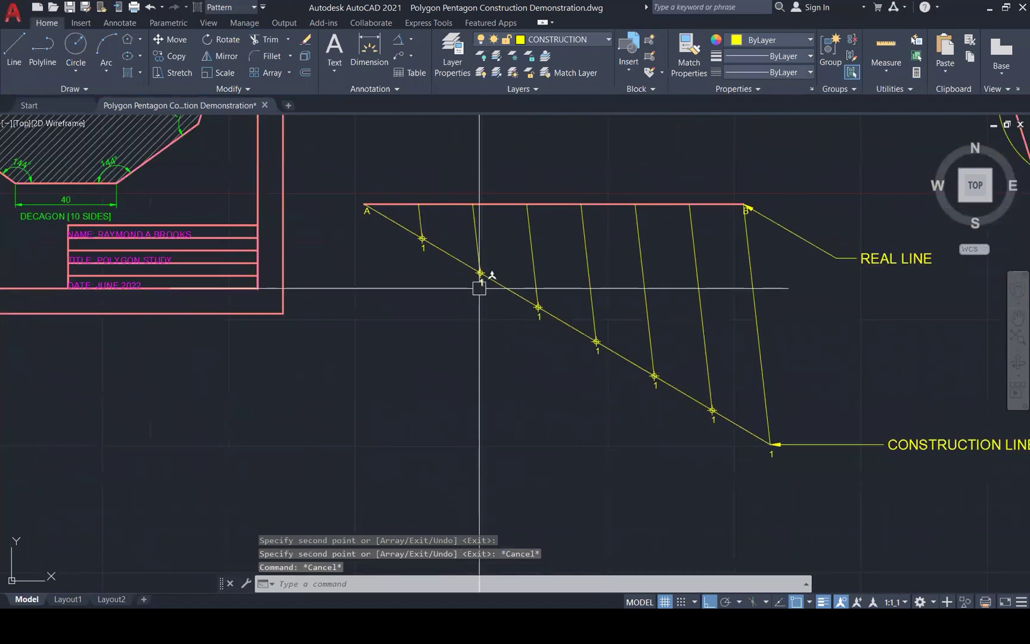
Renumber the labels at the second, third and fourth division points as 2, 3 and 4
double_click(481, 281)
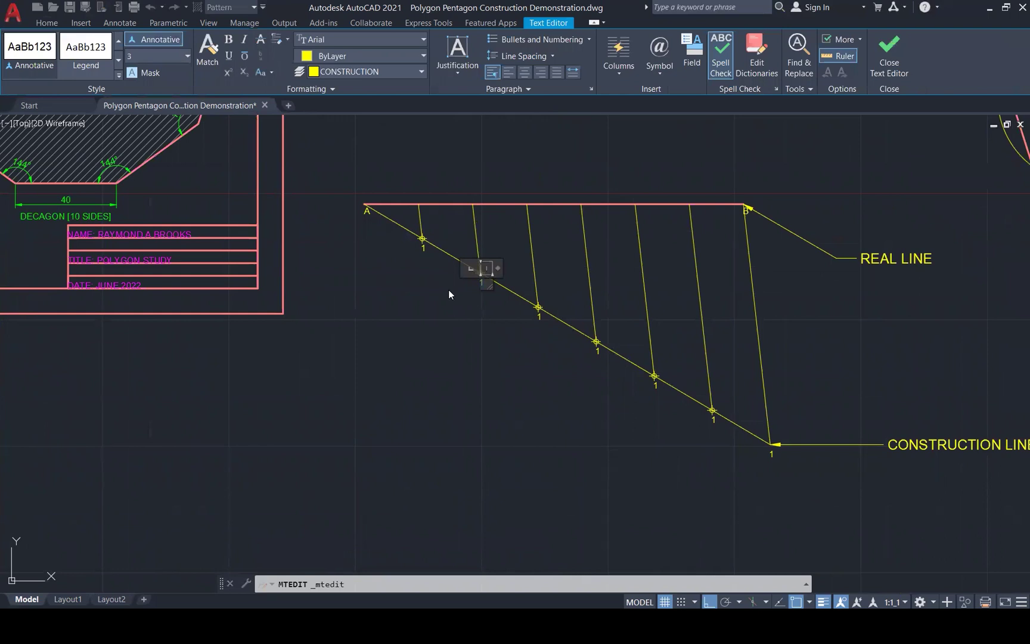
left_click(500, 298)
scroll(538, 318, "up", 6)
double_click(539, 320)
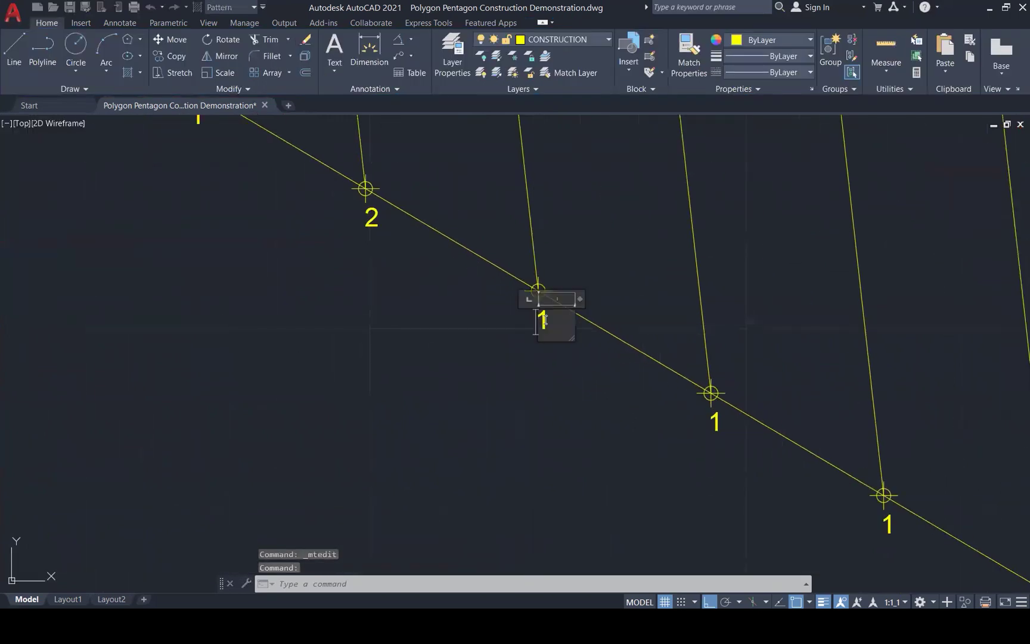
left_click_drag(550, 317, 513, 317)
type("3")
left_click(540, 368)
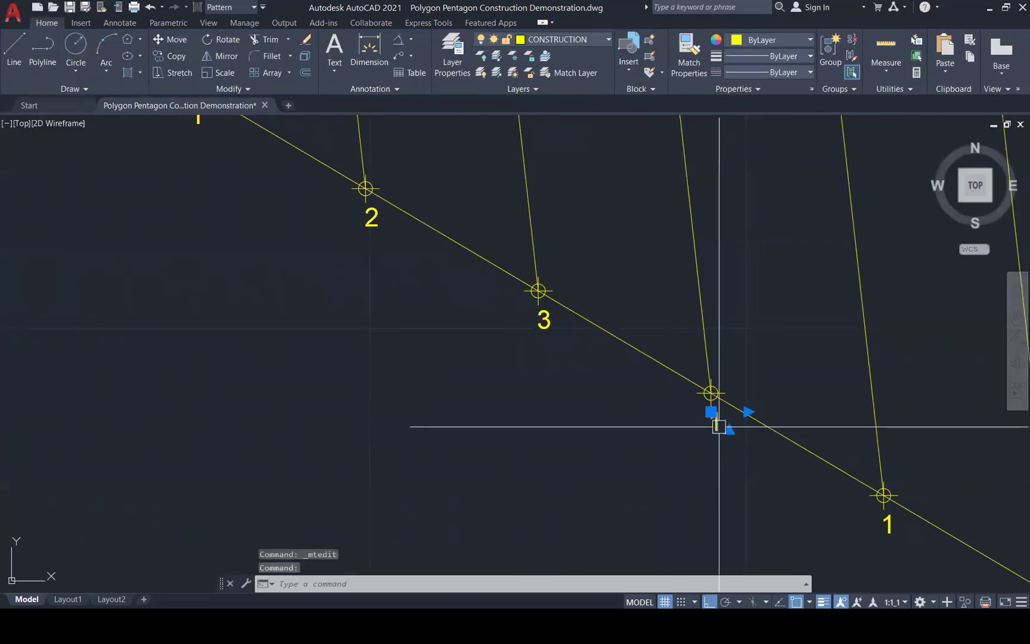
double_click(719, 424)
type("4")
left_click(642, 446)
Renumber the last three labels down the sloping line as 5, 6 and 7
scroll(588, 309, "down", 4)
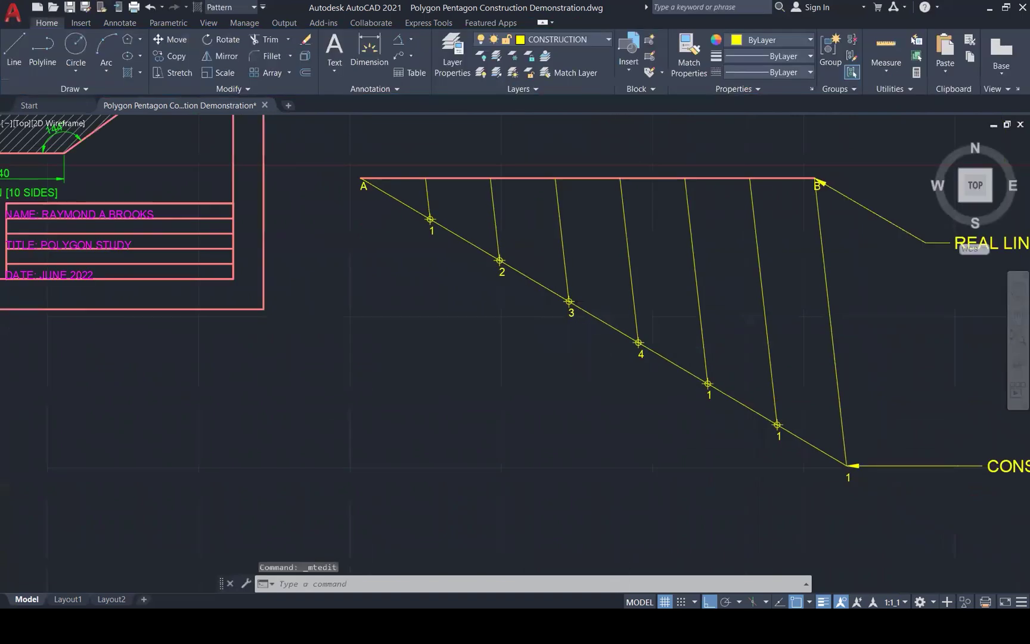
scroll(750, 444, "up", 4)
double_click(713, 396)
left_click(618, 397)
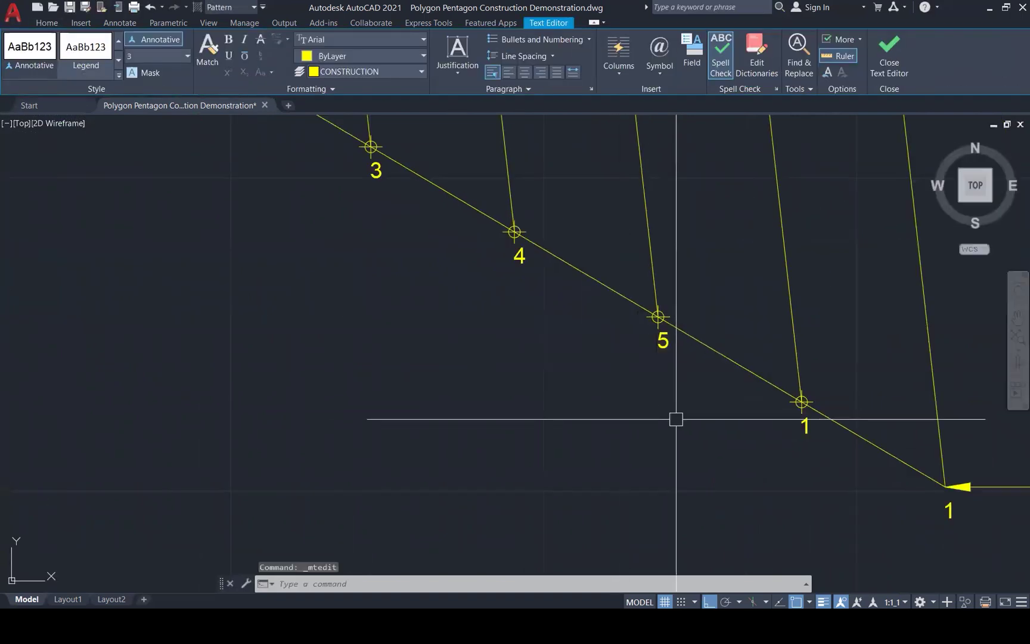
double_click(805, 423)
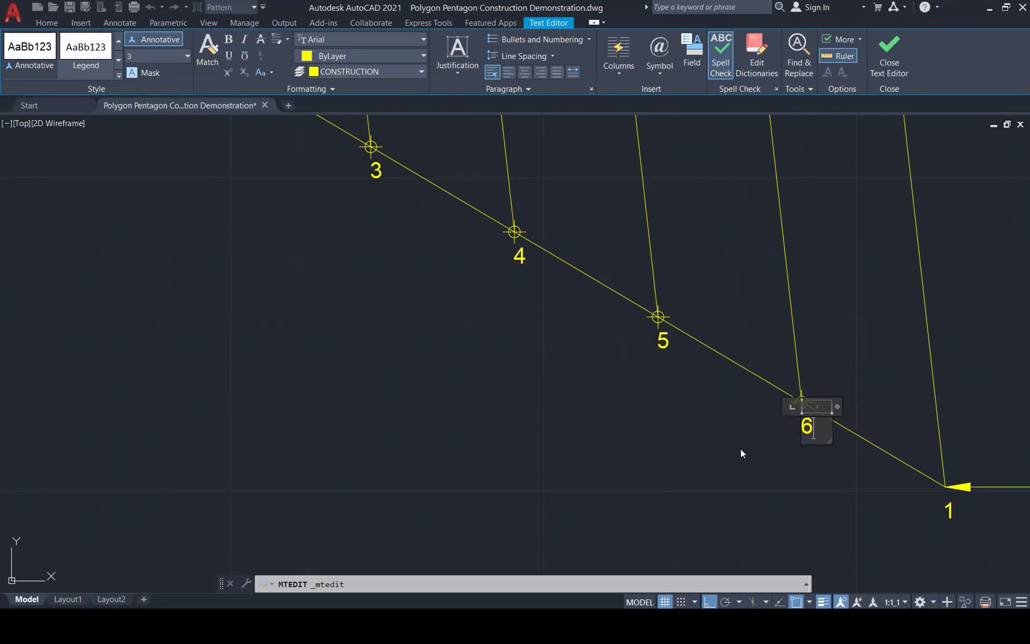
left_click(775, 465)
double_click(949, 511)
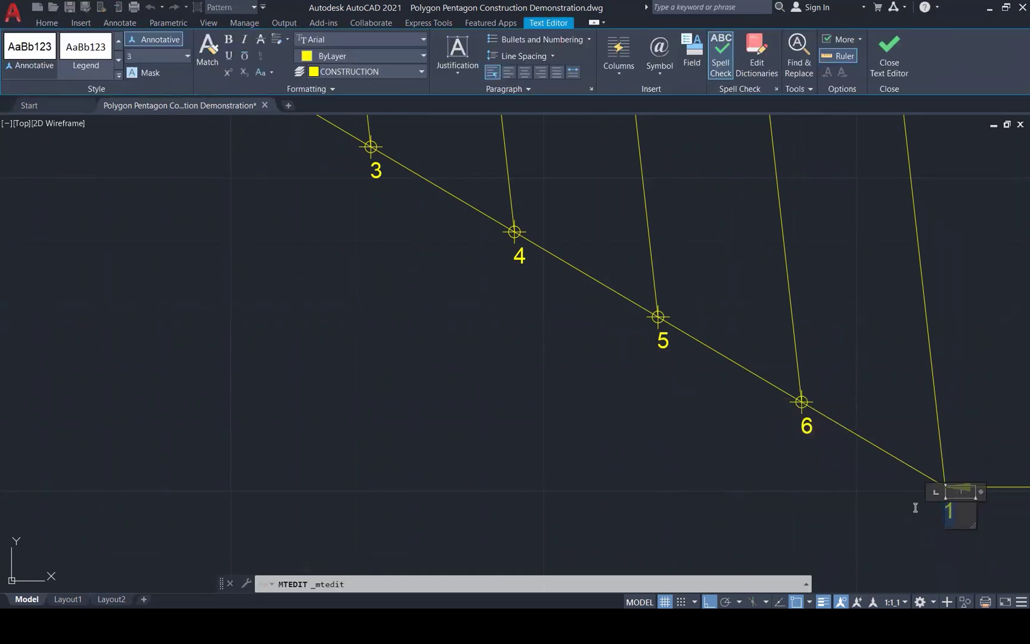
type("7")
left_click(844, 522)
scroll(835, 512, "down", 5)
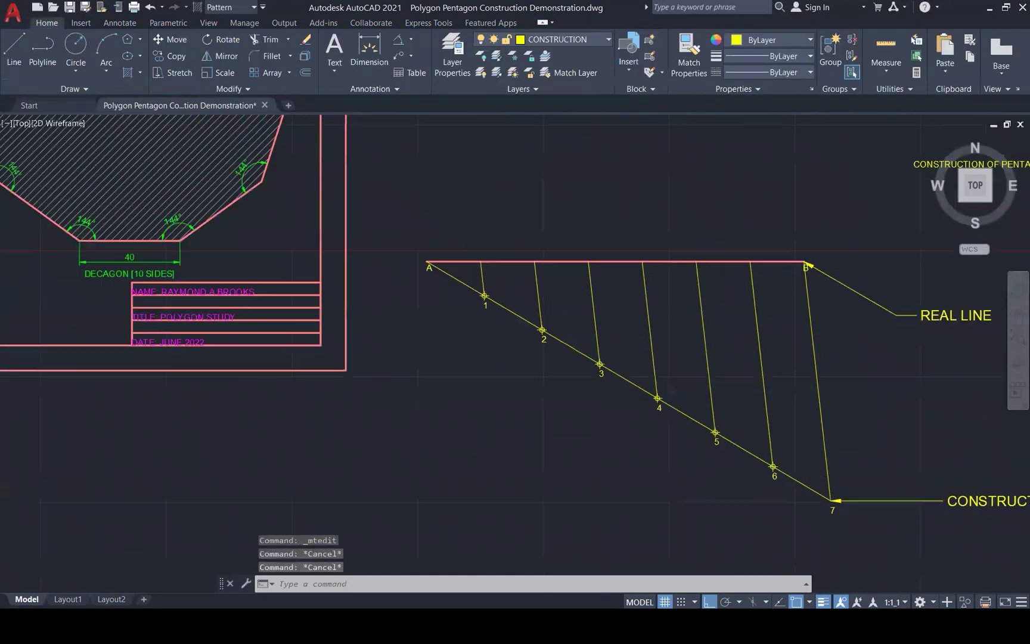
Place a point on line AB where the parallel line from division point 5 meets it
scroll(596, 465, "down", 3)
scroll(596, 465, "down", 1)
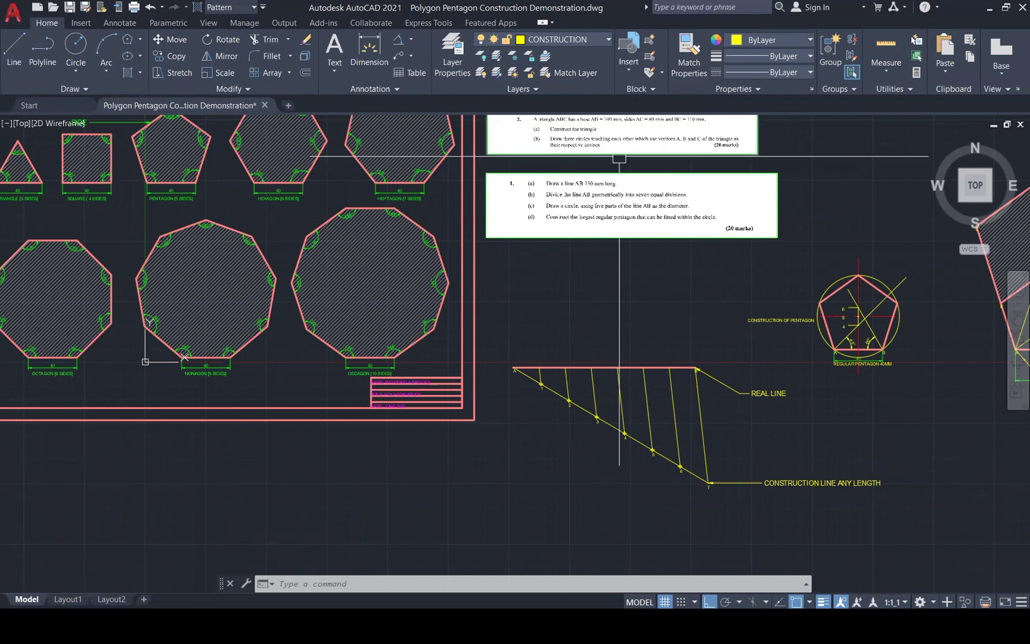
scroll(560, 190, "up", 3)
scroll(561, 190, "up", 1)
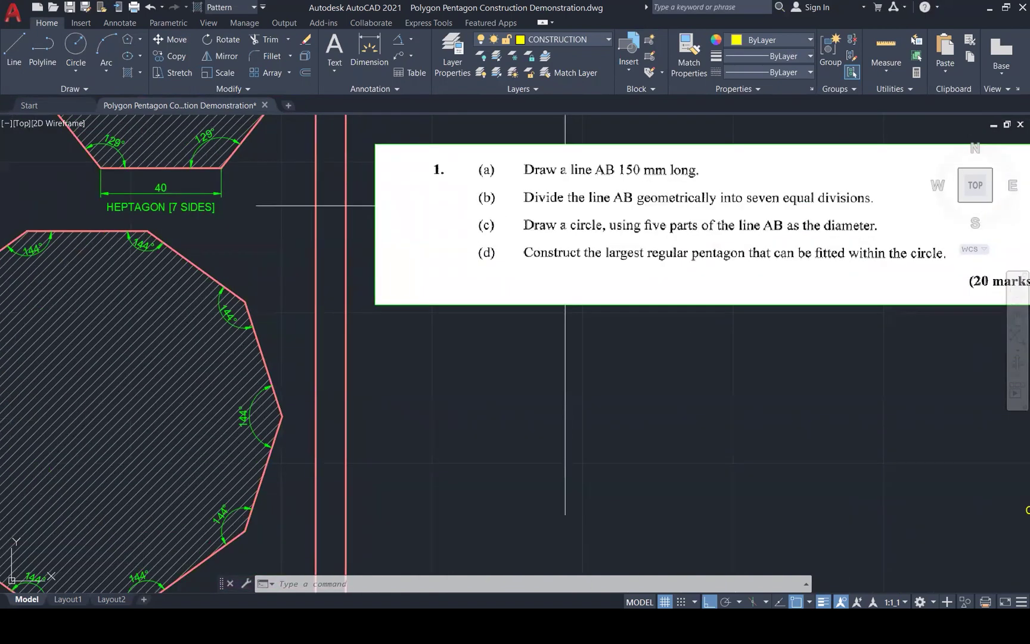
scroll(565, 206, "down", 4)
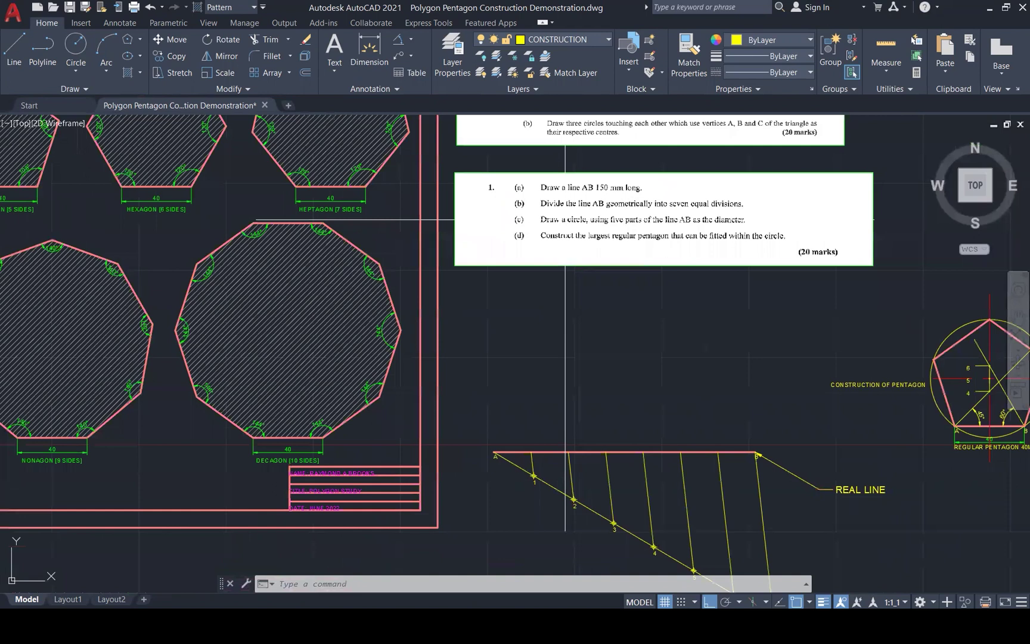
scroll(603, 288, "down", 1)
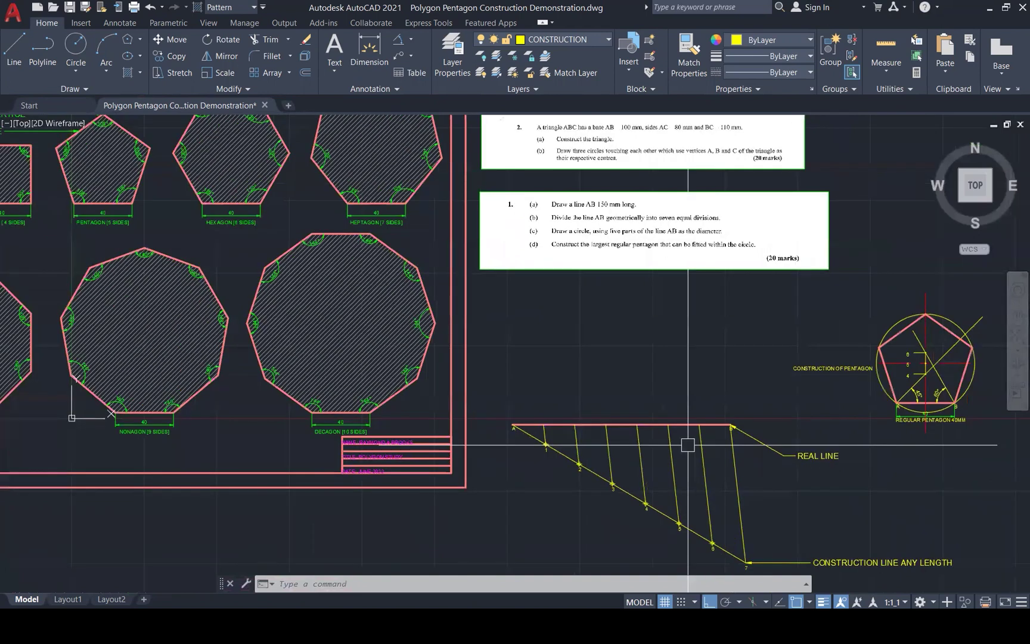
scroll(688, 444, "up", 2)
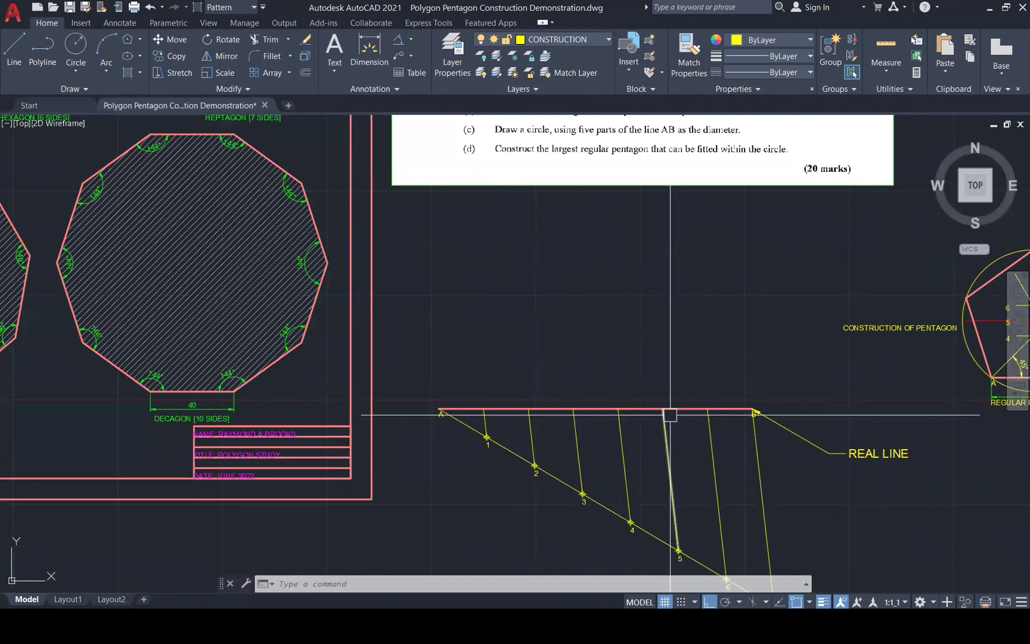
type("OINT")
key("Return")
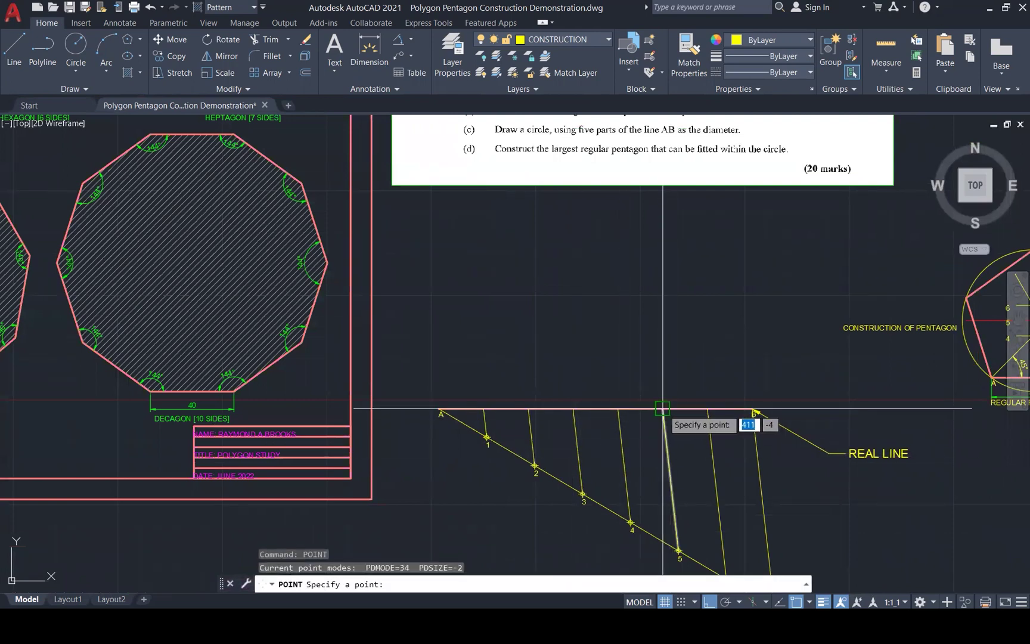
left_click(663, 409)
key("Escape")
key("Escape")
key("Escape")
scroll(663, 394, "up", 1)
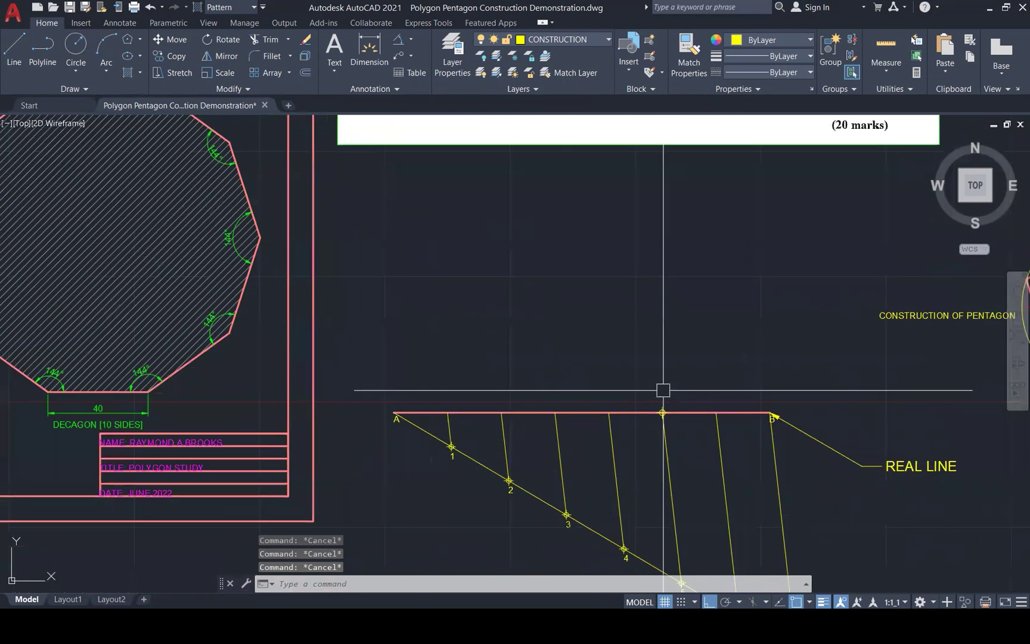
scroll(663, 390, "up", 1)
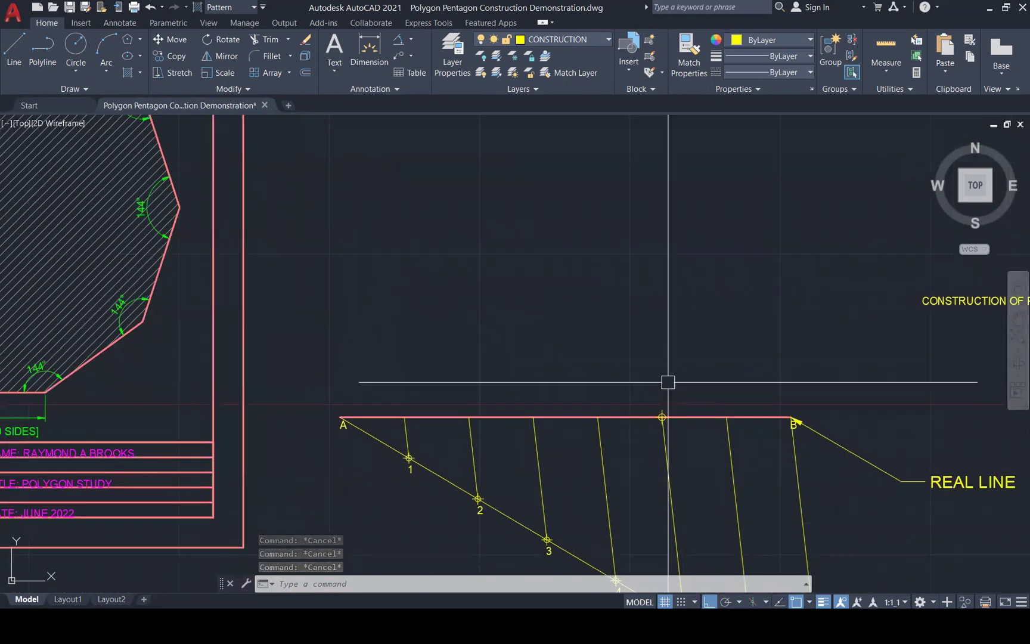
type("l")
key("Return")
key("Escape")
Measure the distance from the division 5 point on line AB to end A
type("dist")
key("Return")
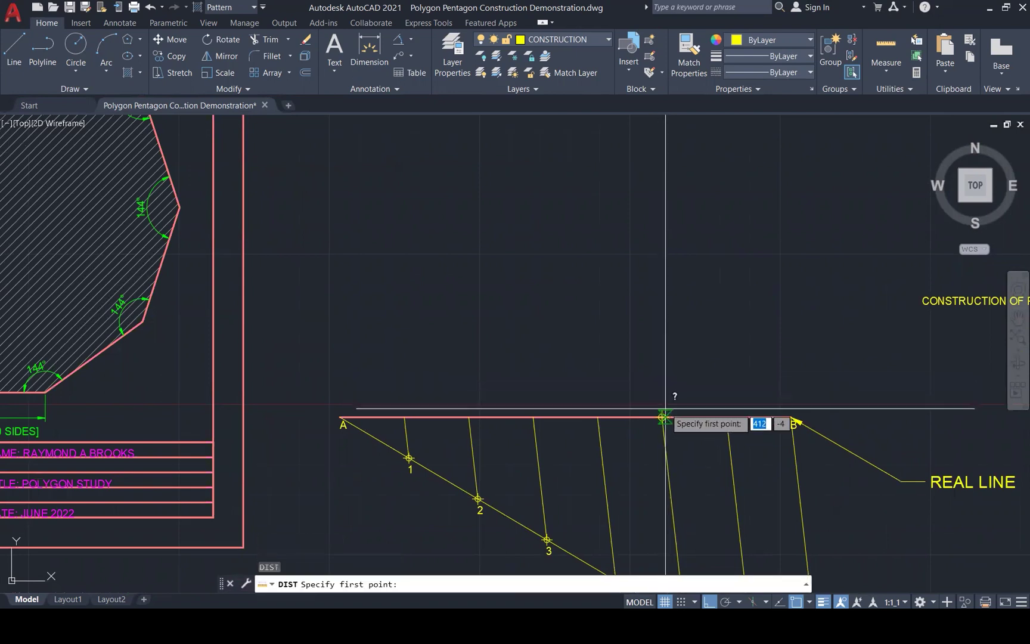
left_click(661, 417)
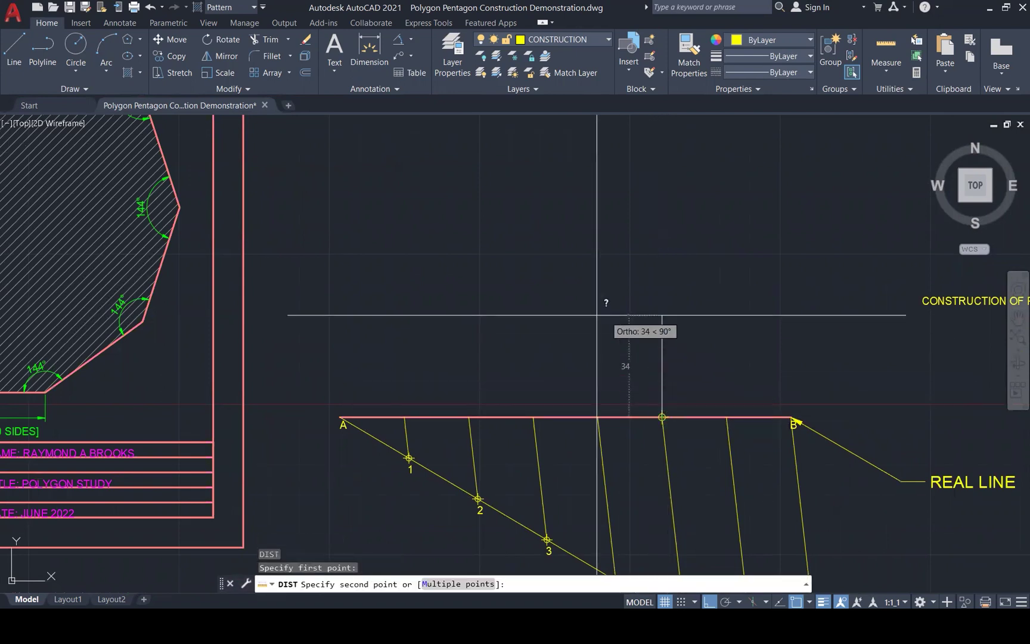
left_click(340, 417)
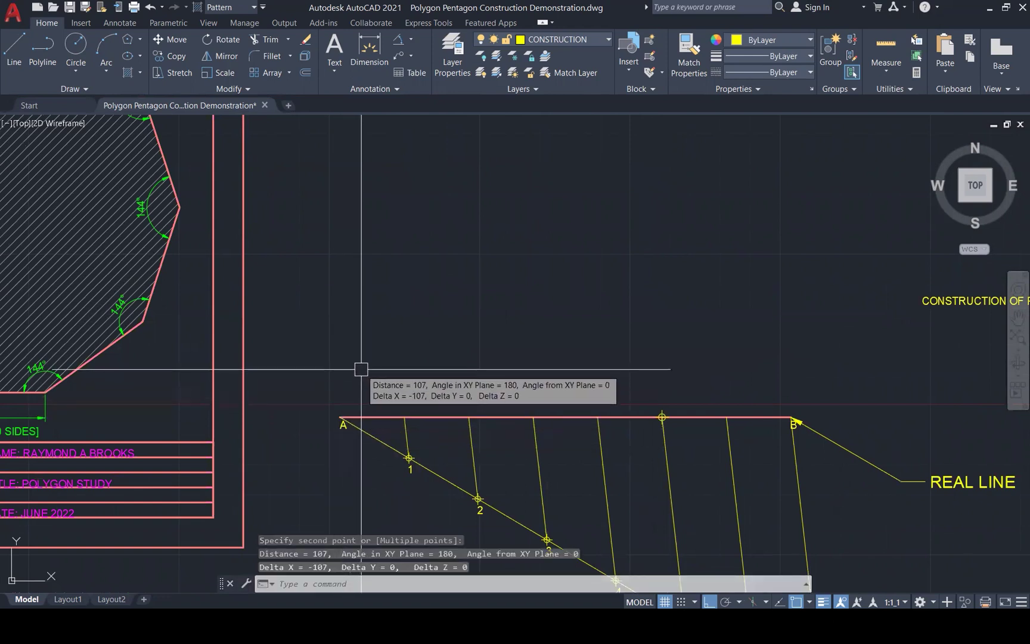
key("Escape")
key("Escape")
key("Escape")
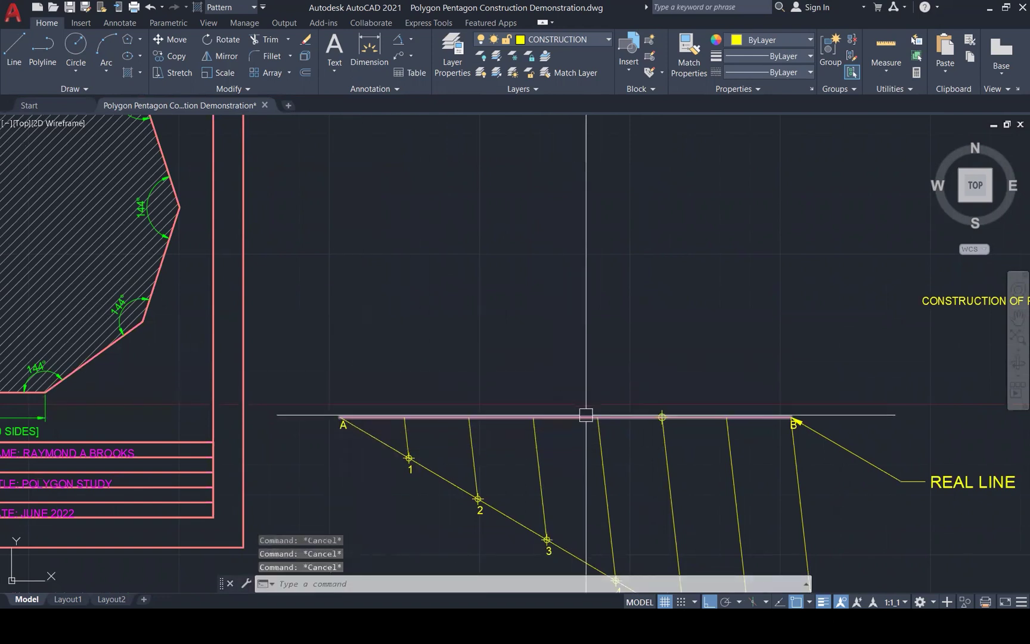
Break line AB between the division 5 point and a spot slightly towards B
scroll(698, 422, "up", 5)
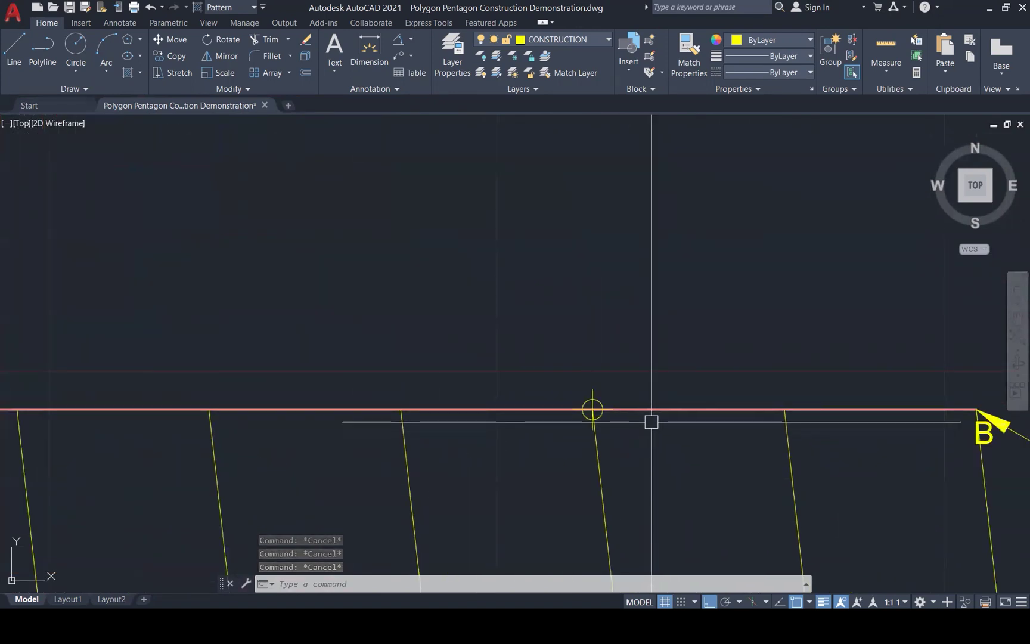
type("br")
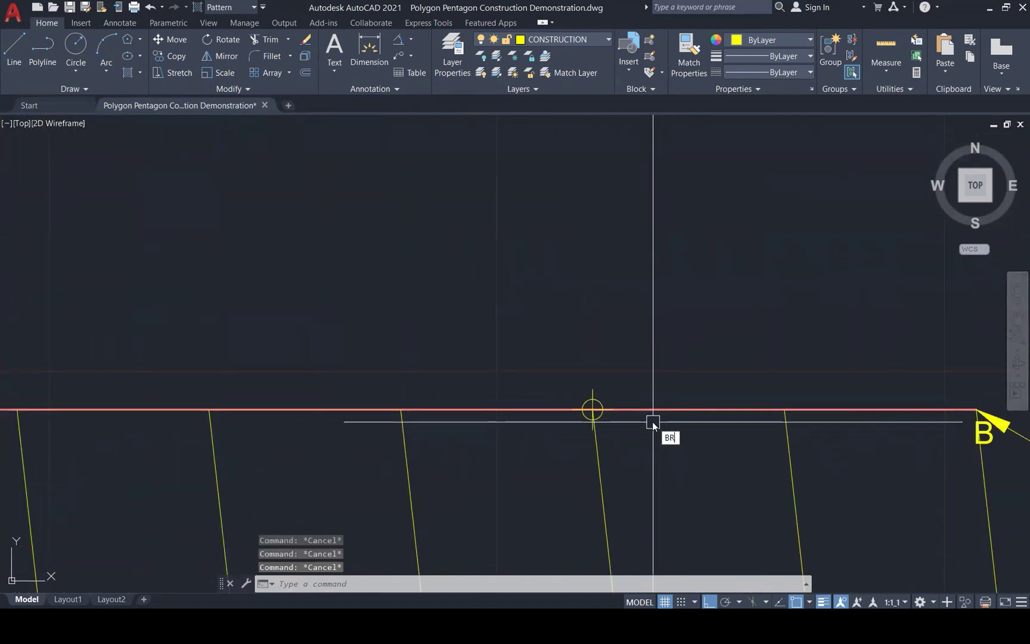
key("Return")
left_click(655, 413)
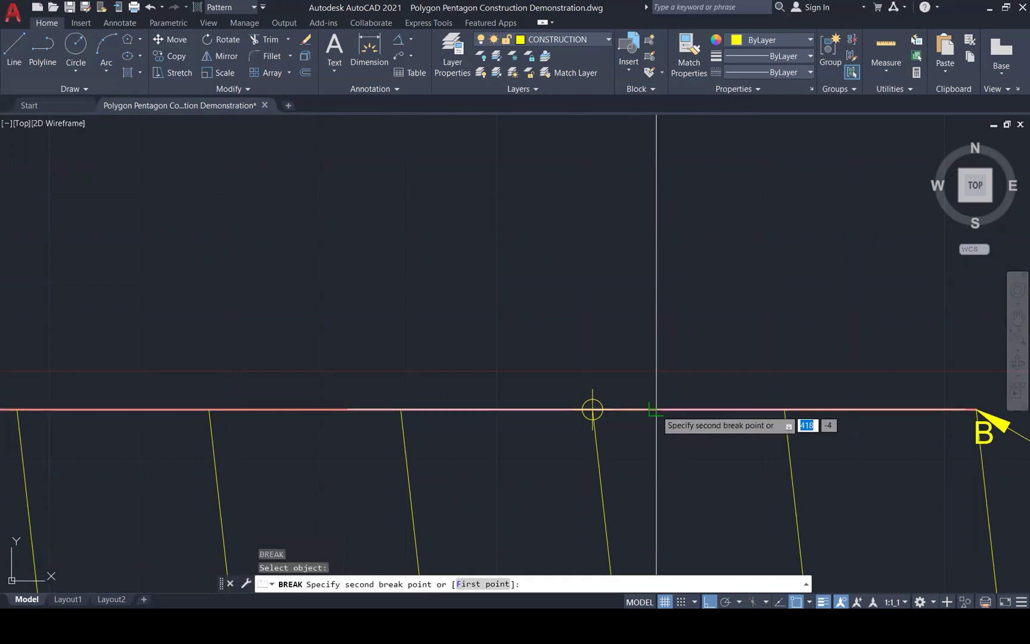
left_click(592, 410)
key("Escape")
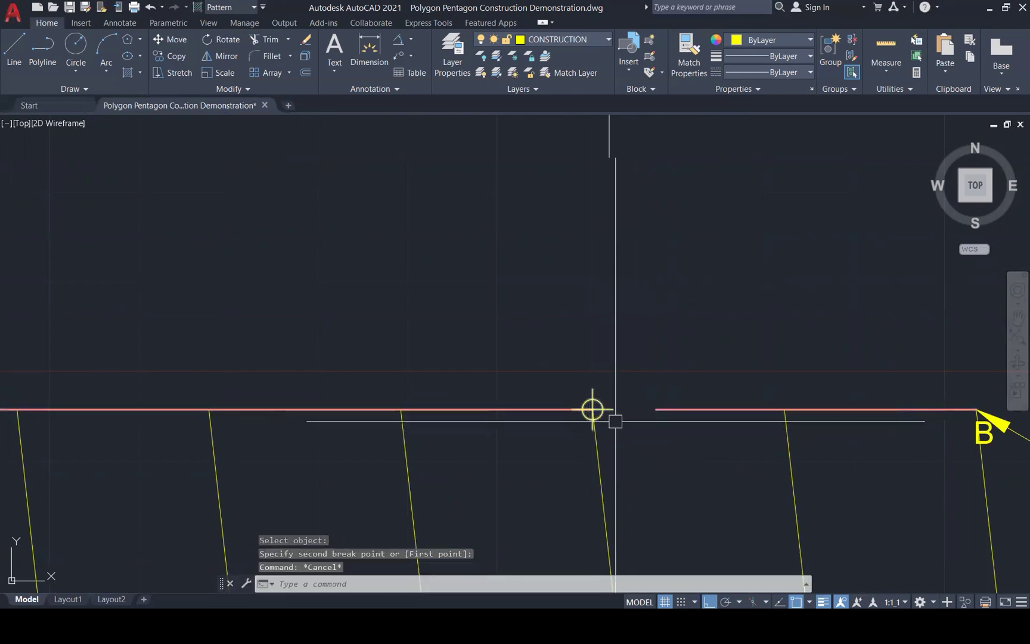
Stretch the open end of the shorter piece near B back to the division 5 point
left_click(672, 409)
left_click(656, 408)
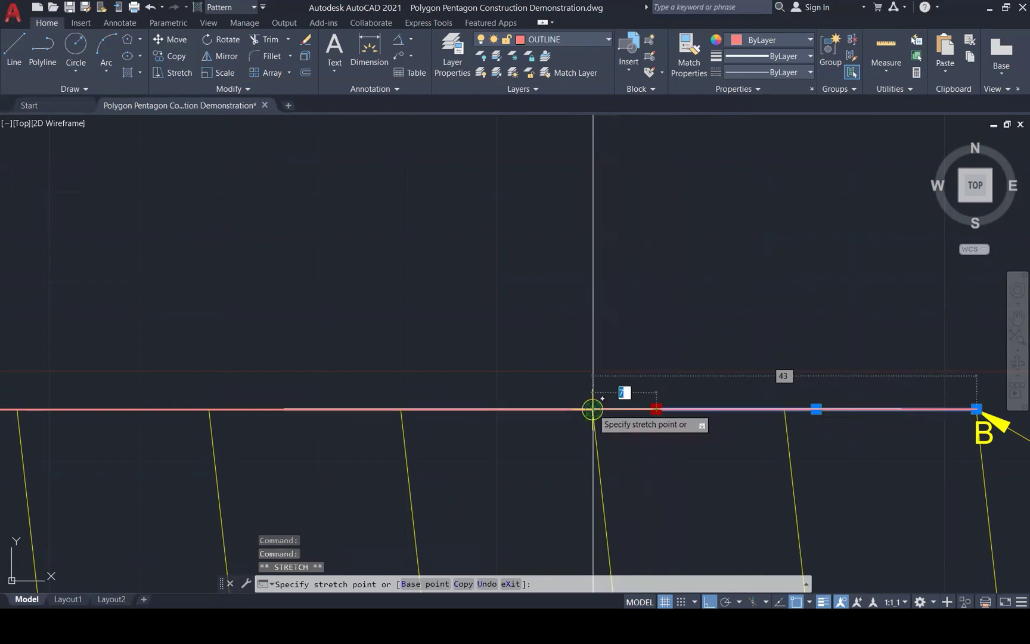
left_click(592, 409)
key("Escape")
Match the segment from the division 5 point to B to the properties of the parallel construction line
scroll(649, 336, "down", 2)
type("MA")
key("Return")
left_click(623, 421)
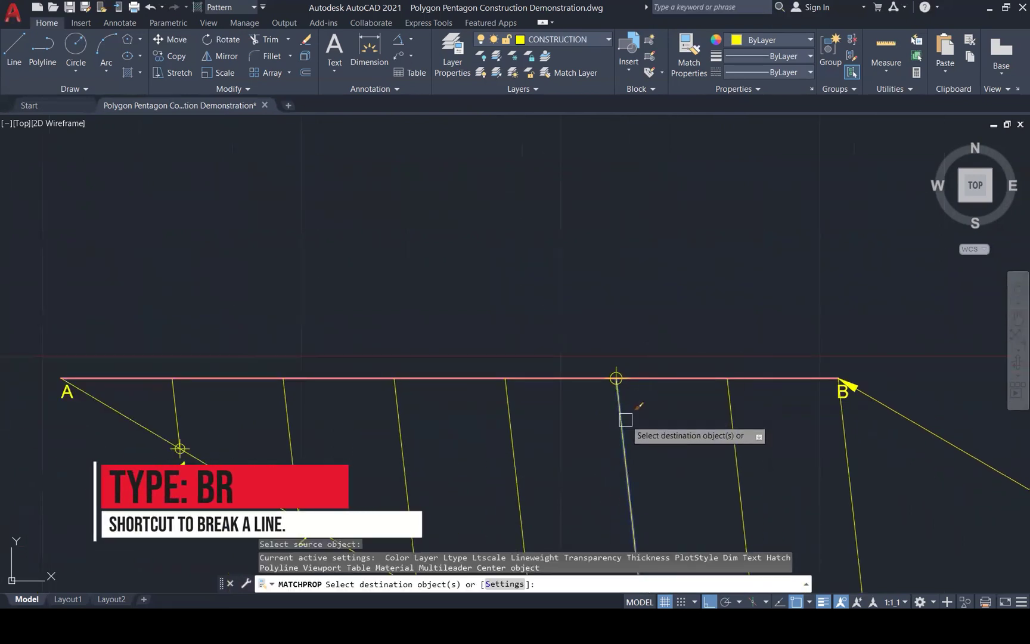
left_click(659, 378)
key("Escape")
key("Escape")
scroll(737, 318, "down", 3)
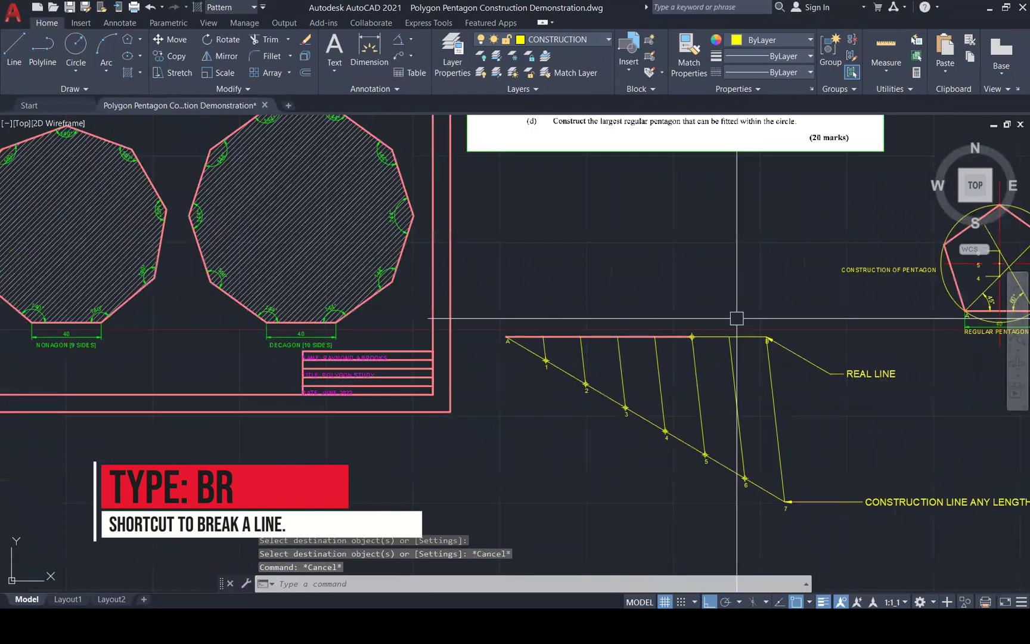
key("Escape")
Match the segment ending at B to the outline properties of the five-part segment starting at A
left_click(667, 337)
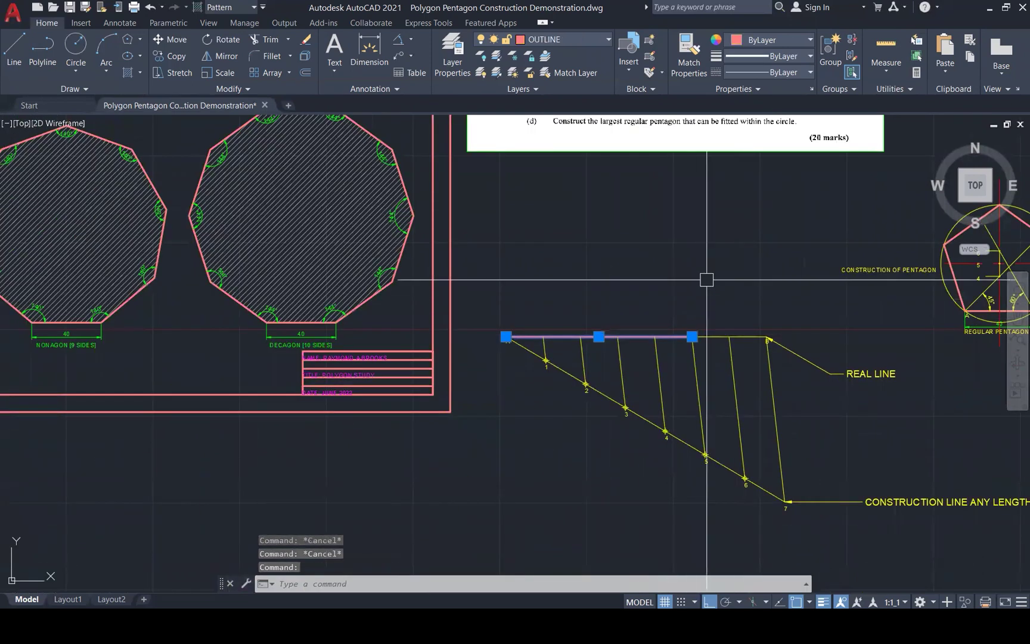
scroll(706, 279, "up", 1)
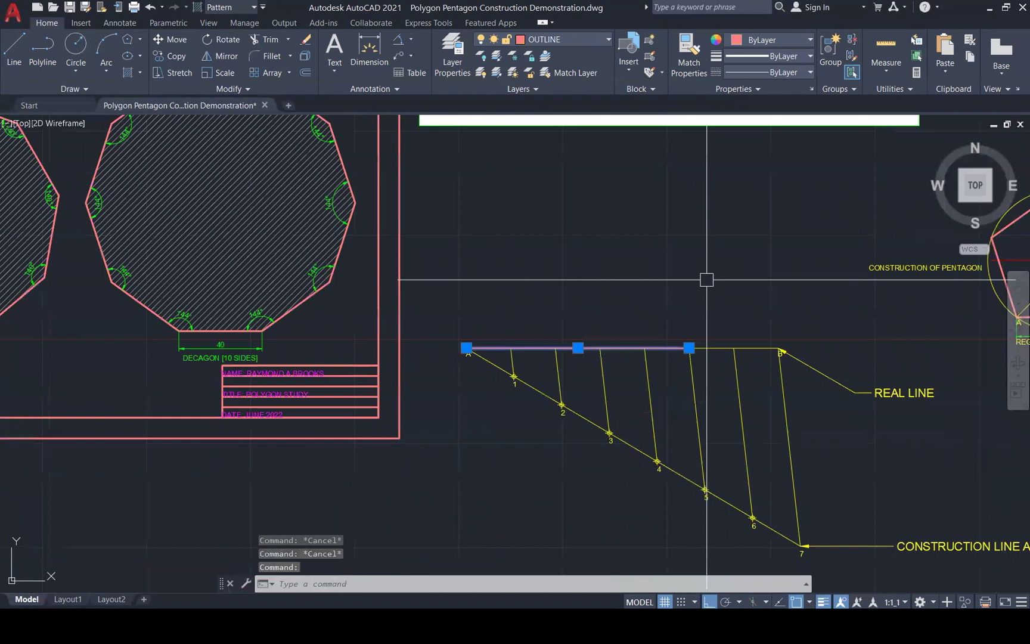
scroll(706, 278, "up", 2)
key("Escape")
key("Return")
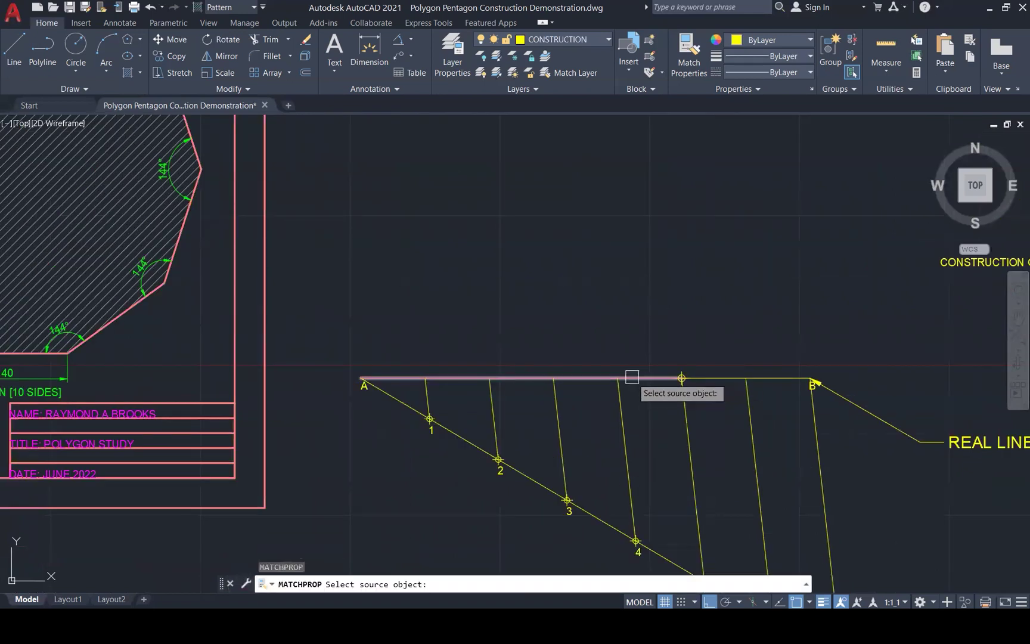
left_click(632, 376)
left_click(718, 376)
key("Escape")
key("Escape")
key("Escape")
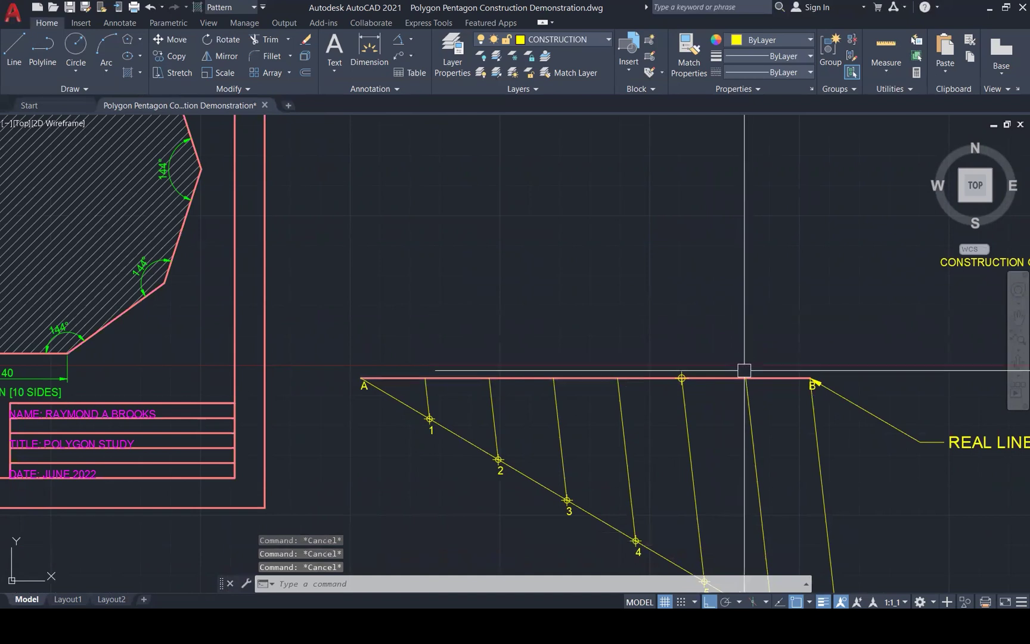
Put the segment from the division 5 point to B on the HATCH layer
left_click(722, 379)
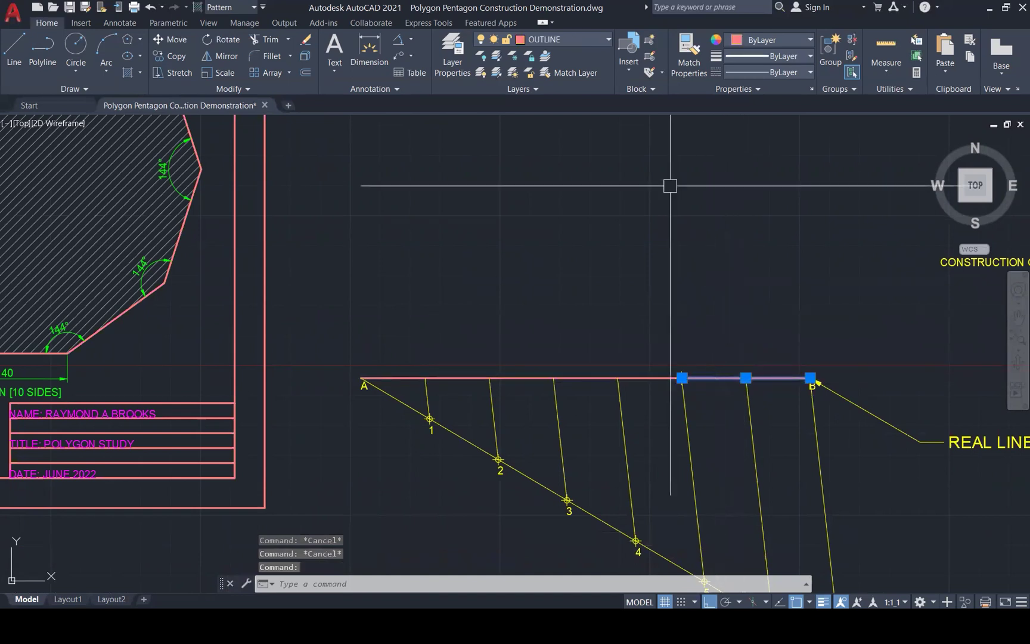
left_click(593, 40)
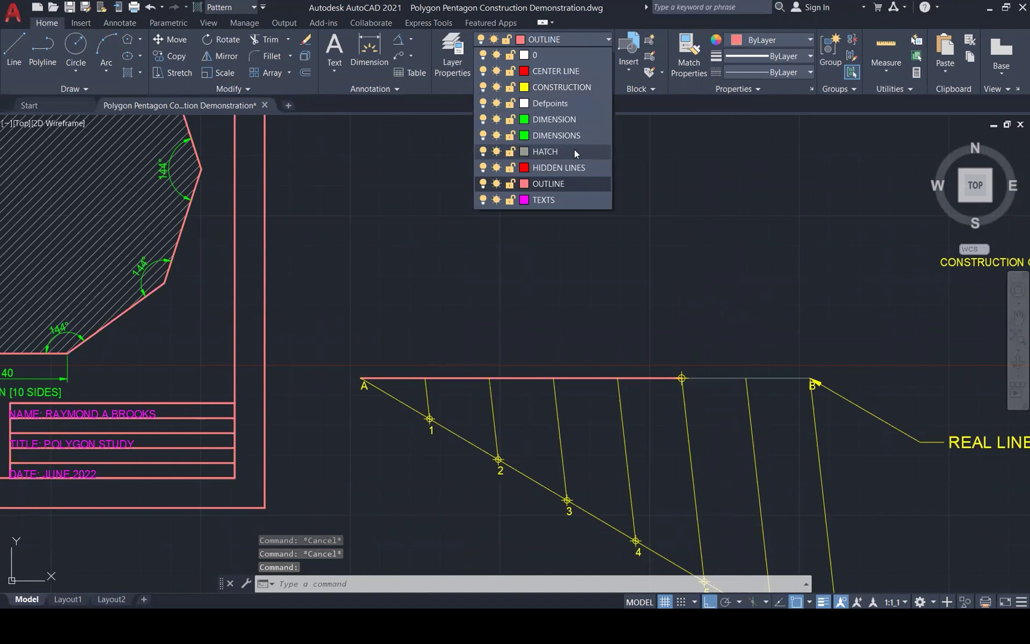
key("Escape")
key("Escape")
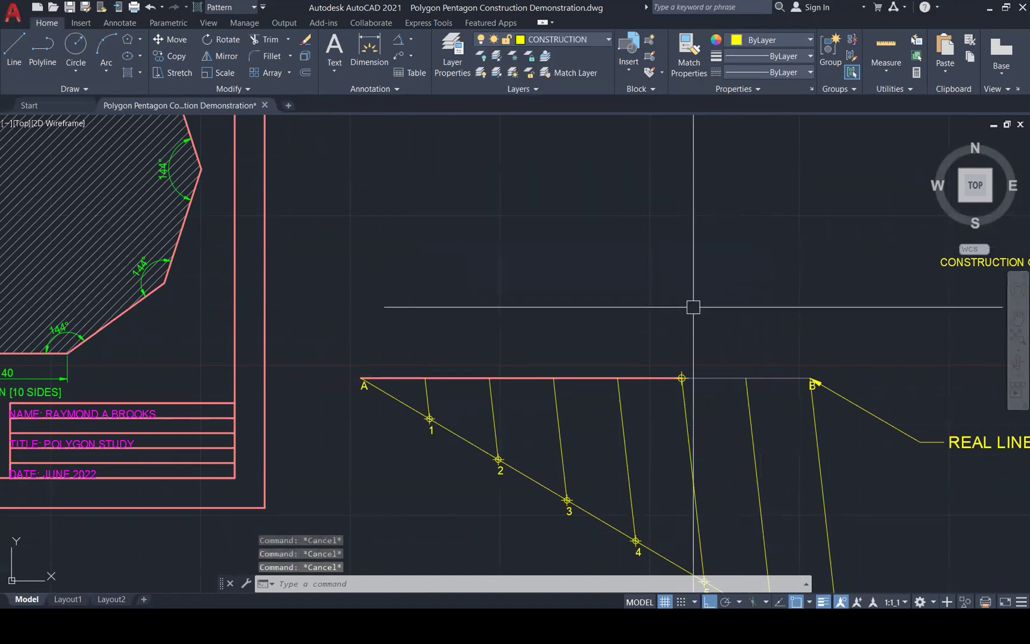
Draw a circle centred on the midpoint of the five-part segment and passing through the division 5 point, radius about 54 mm
left_click(637, 377)
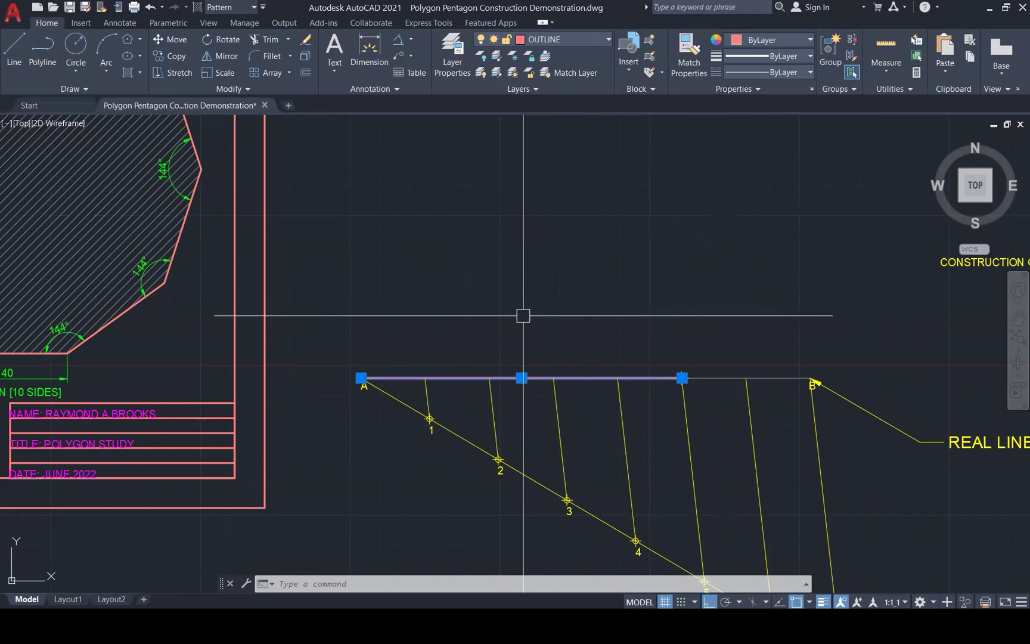
scroll(523, 315, "down", 4)
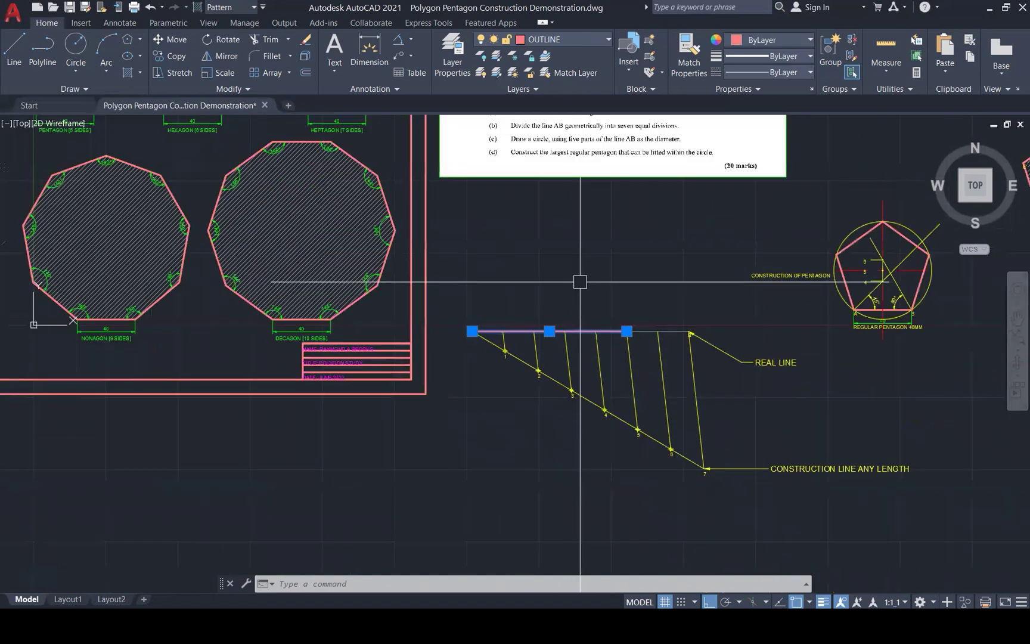
scroll(607, 267, "down", 2)
key("Escape")
key("Escape")
key("Escape")
left_click(580, 318)
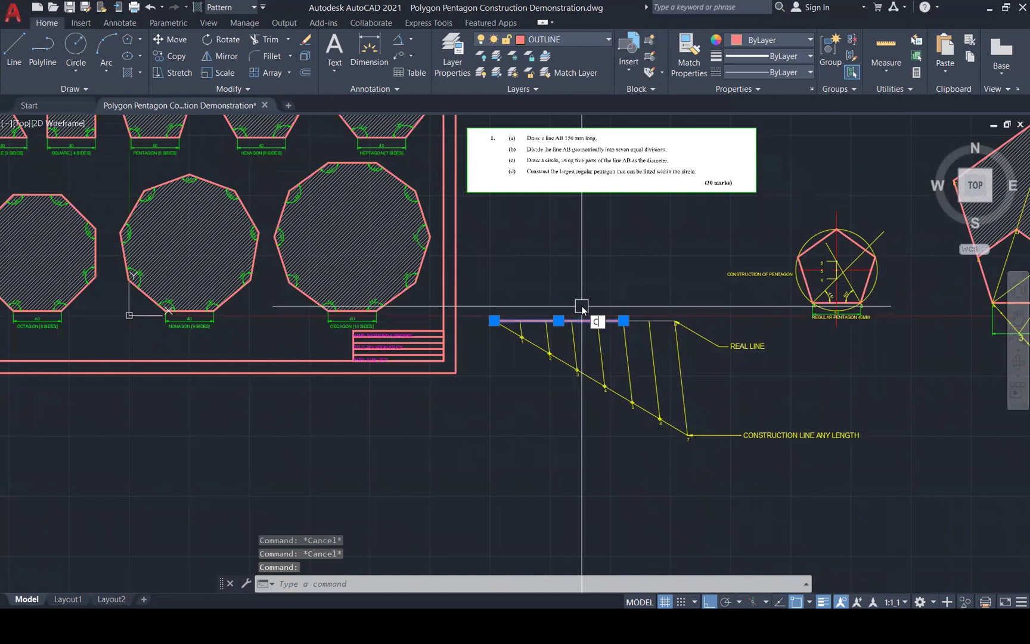
type("c")
key("Return")
left_click(559, 321)
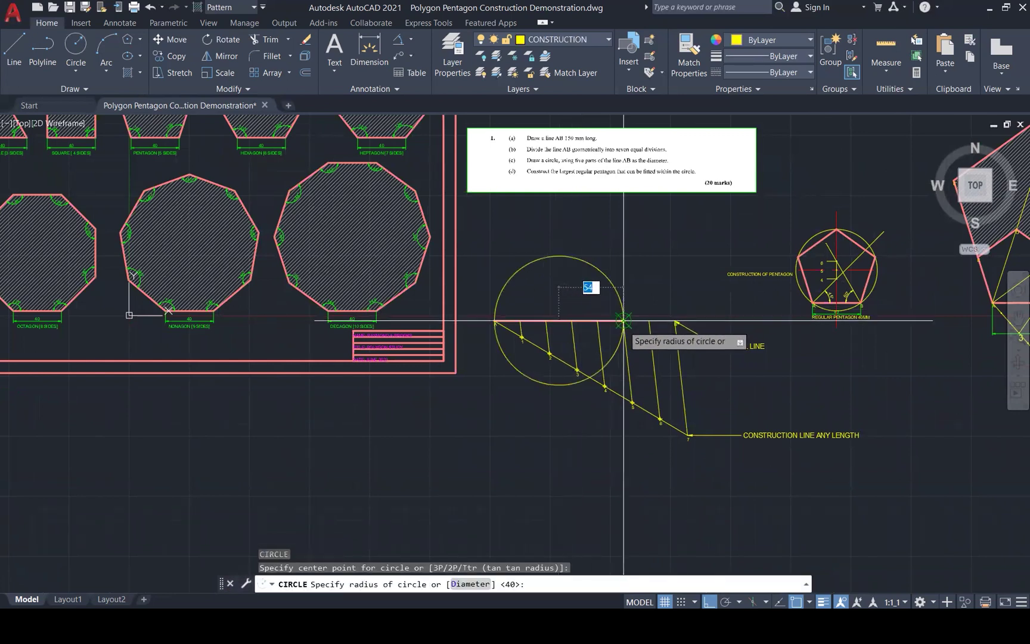
key("Escape")
key("Escape")
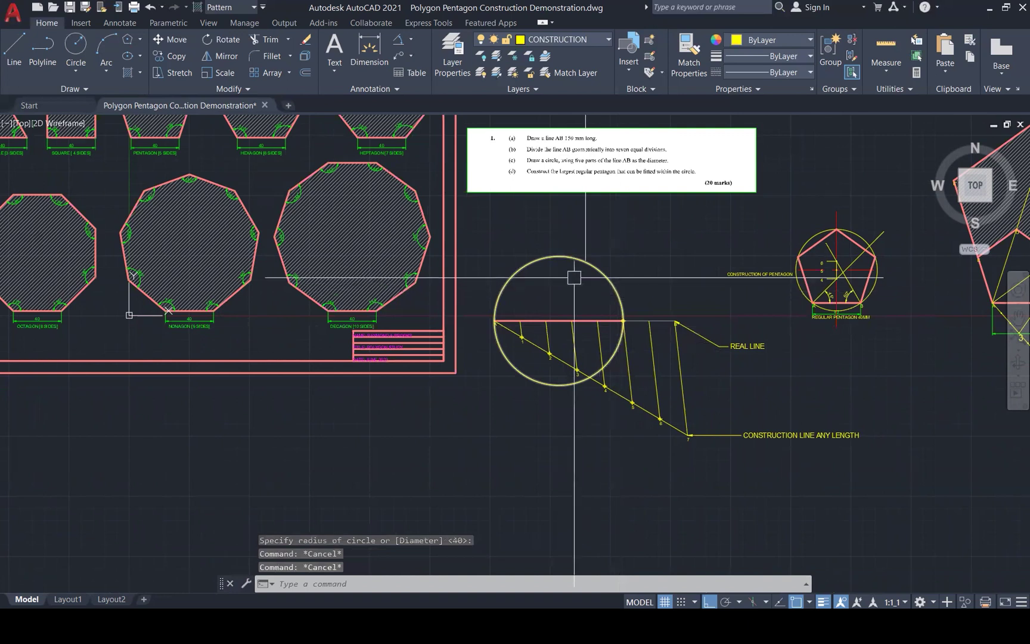
Examine the question's circle and pentagon requirements alongside the divided line and its circle
scroll(563, 376, "down", 1)
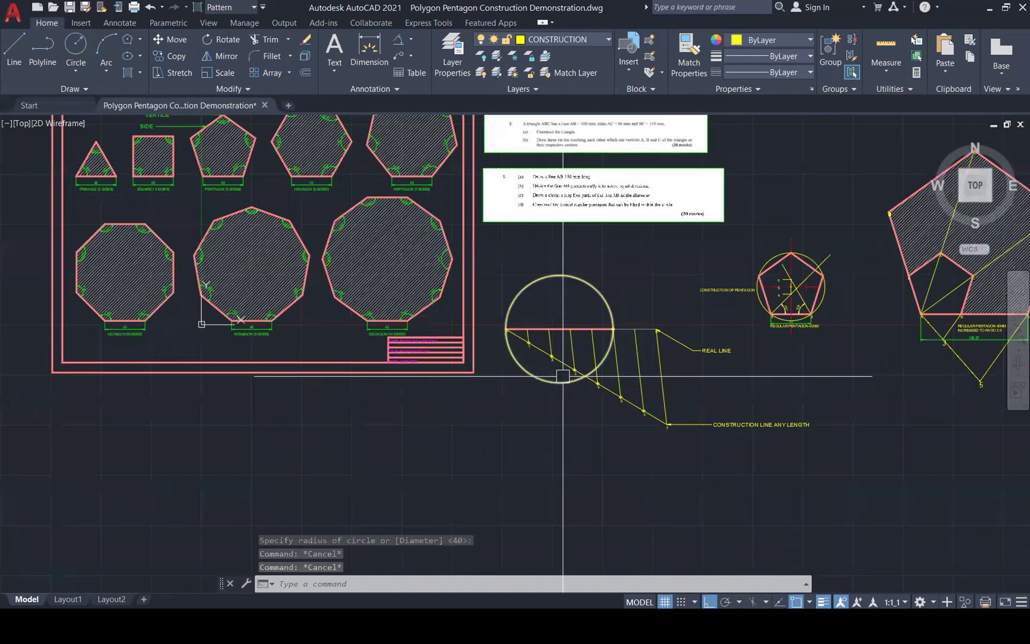
scroll(530, 113, "up", 1)
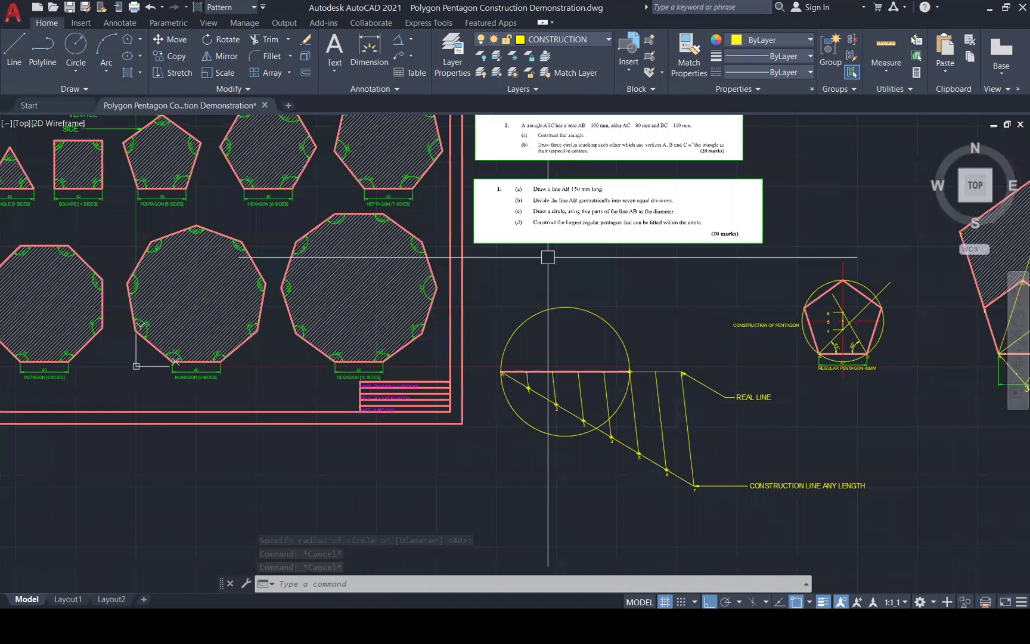
scroll(524, 279, "up", 1)
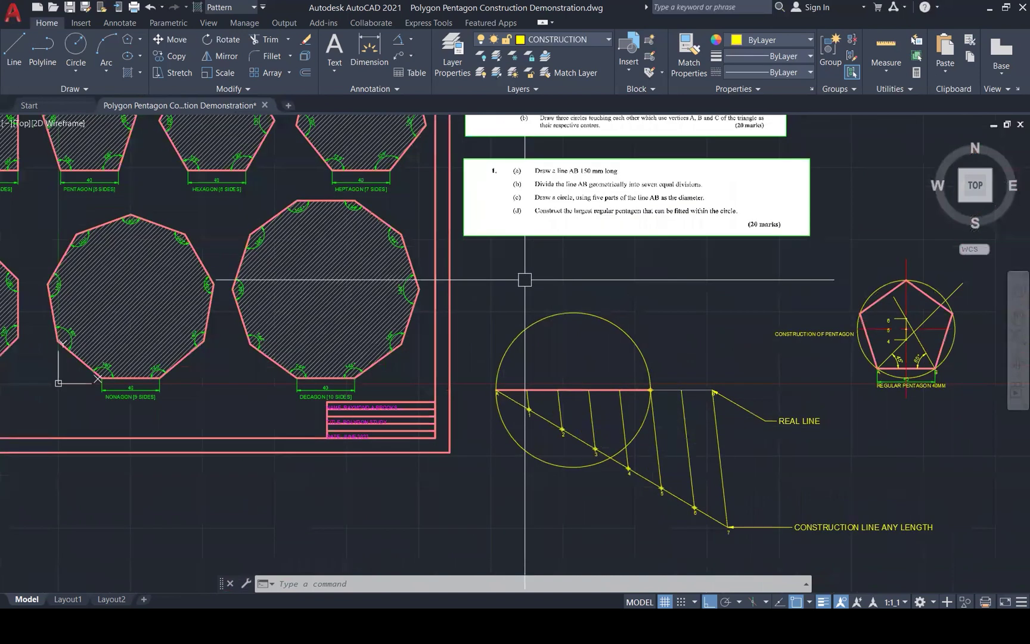
scroll(524, 278, "up", 1)
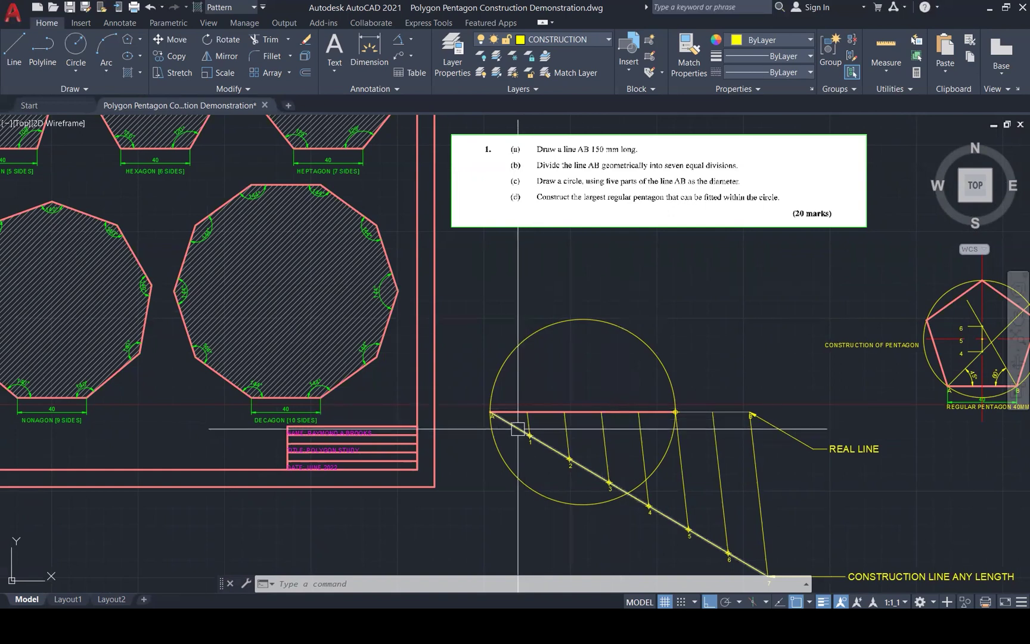
scroll(516, 425, "up", 1)
scroll(515, 425, "up", 1)
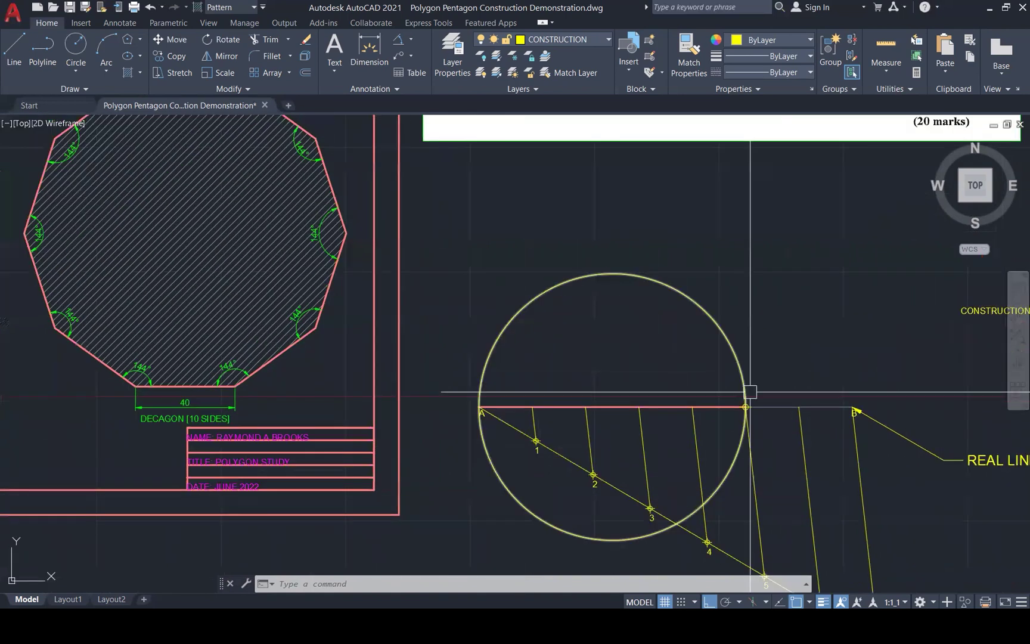
Copy the label B from the line's end to the division 5 point on the circle
scroll(750, 391, "up", 3)
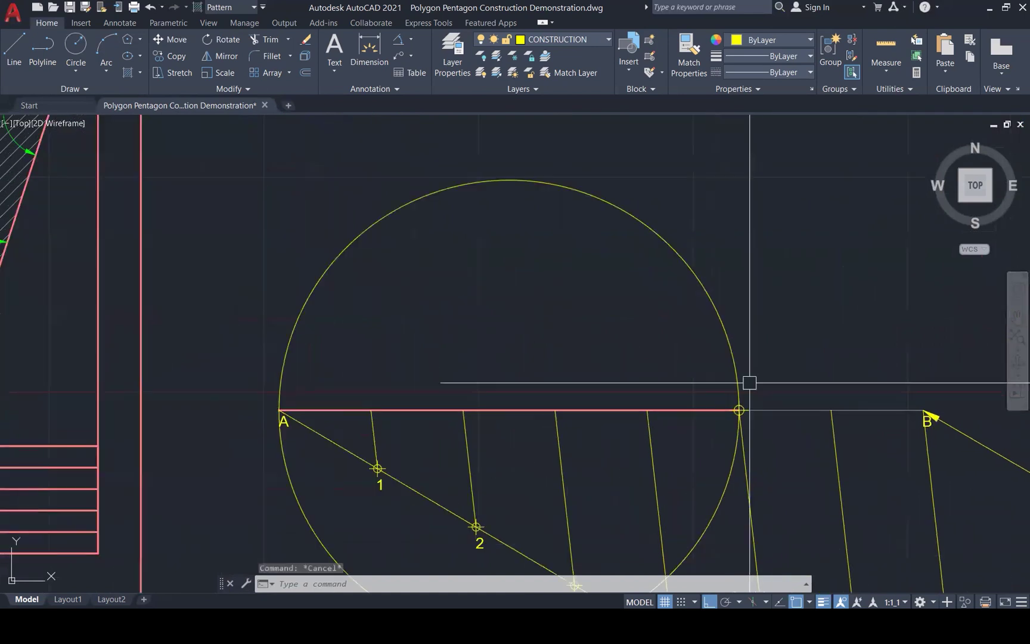
key("Escape")
key("Escape")
key("Escape")
type("co")
key("Return")
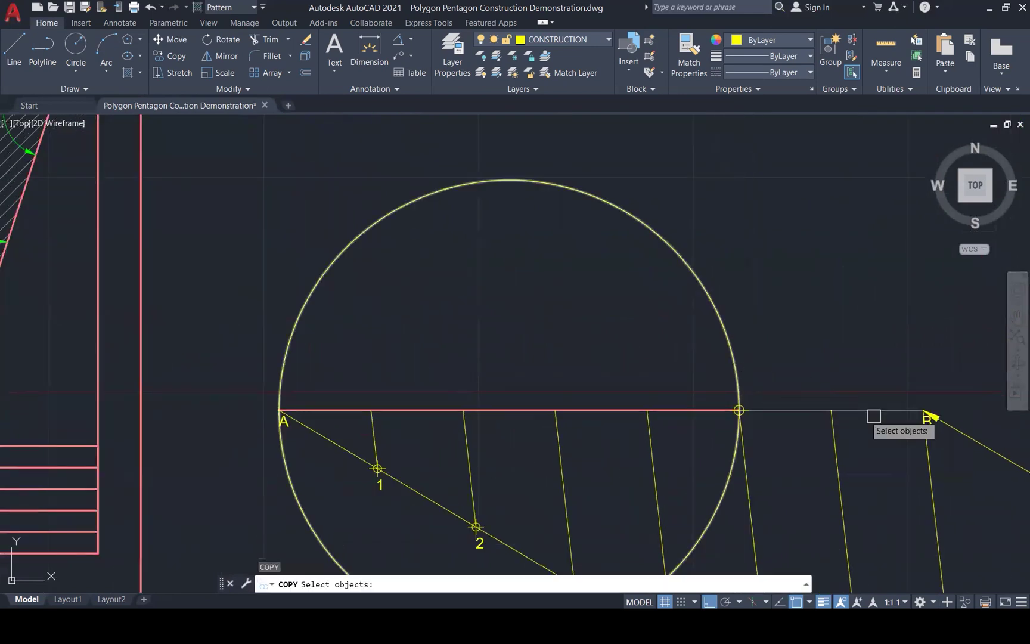
scroll(918, 411, "up", 3)
left_click(908, 392)
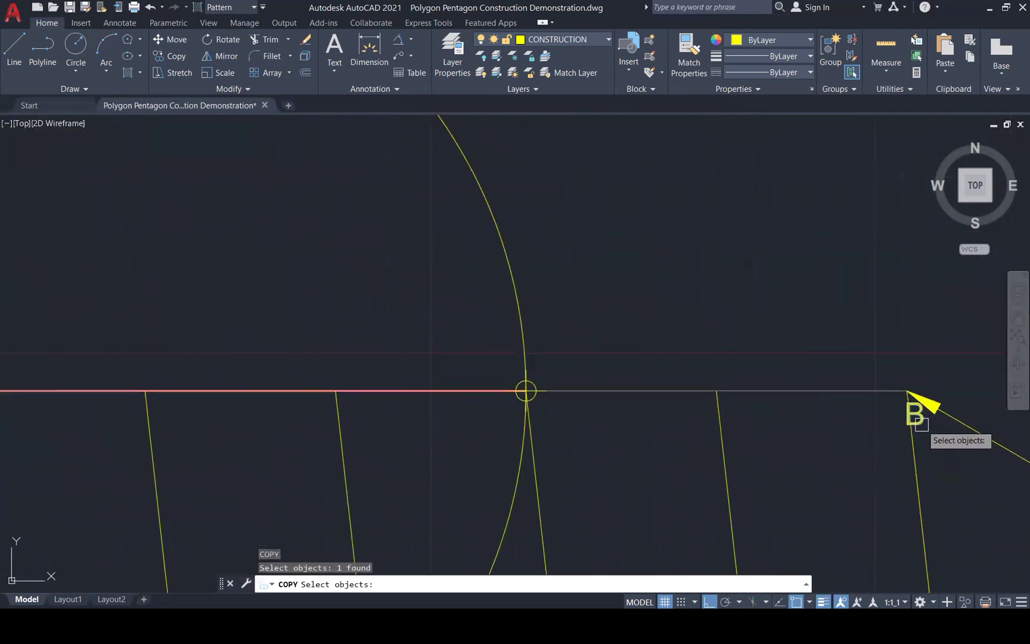
key("Return")
left_click(907, 391)
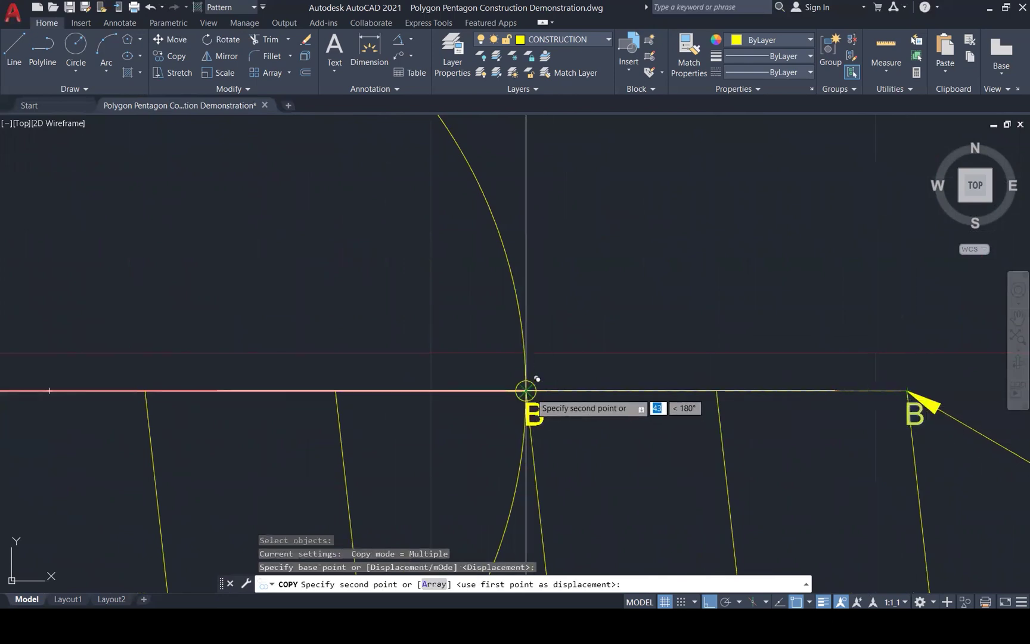
left_click(539, 403)
key("Escape")
Change the copied label at the division 5 point to C
double_click(540, 408)
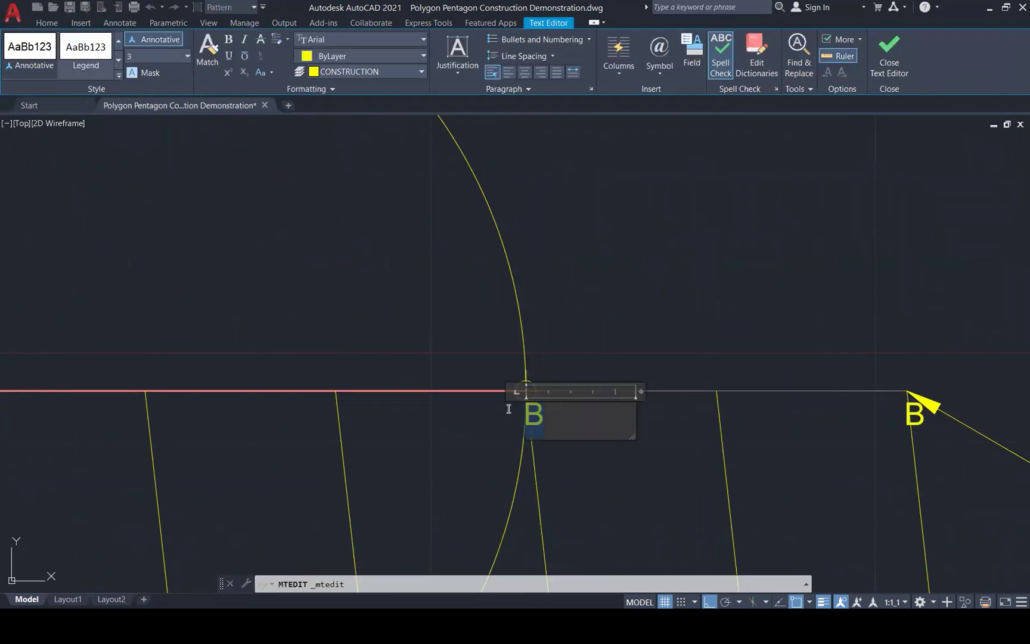
type("C")
left_click(508, 408)
Dimension the distance from A to C, placing the dimension just above the line
scroll(685, 310, "down", 4)
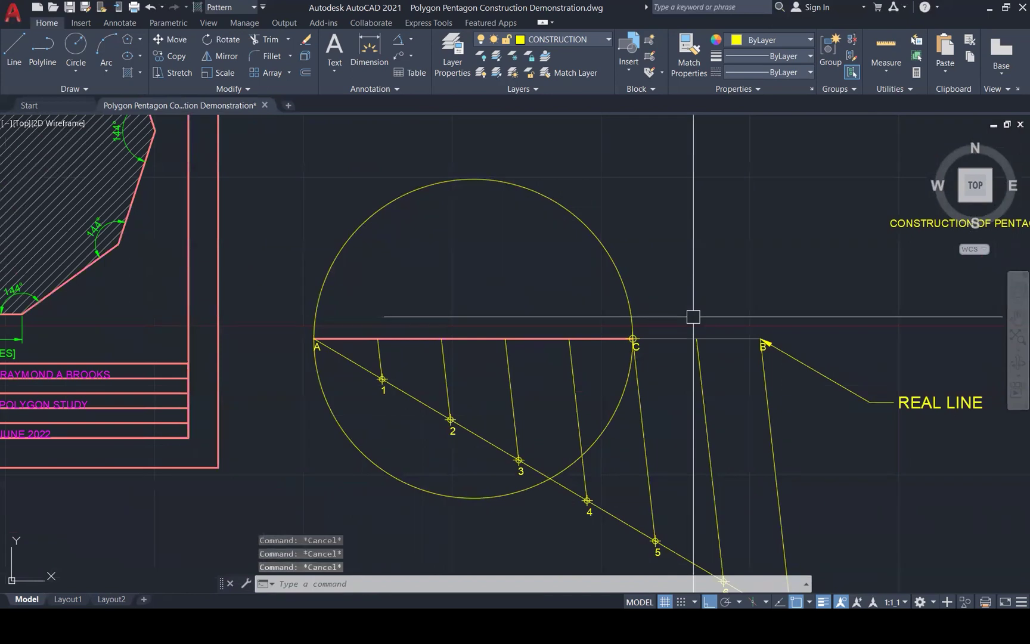
type("DIM")
key("Return")
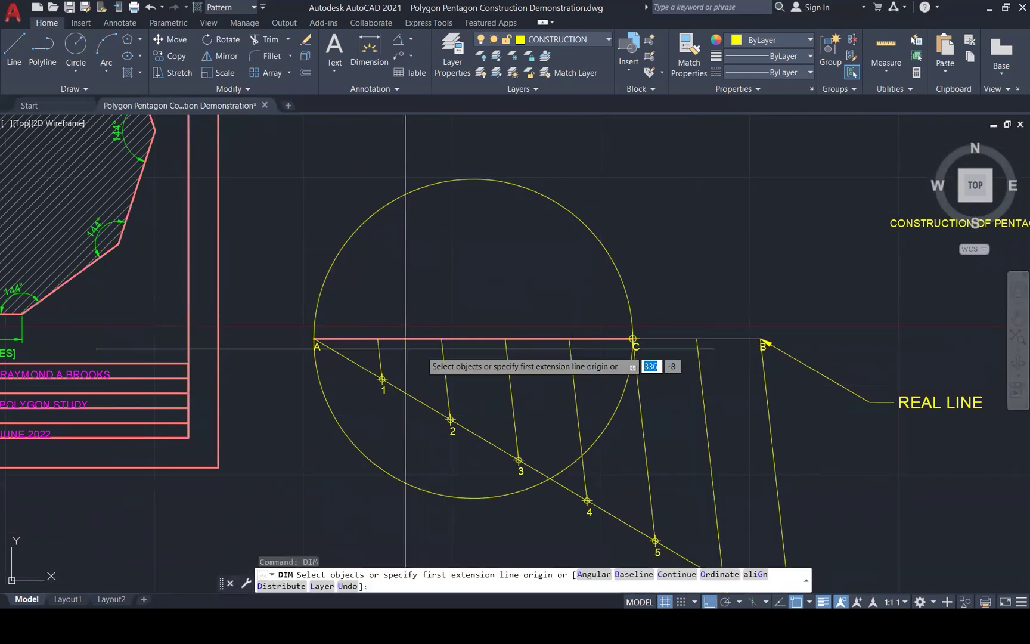
left_click(315, 339)
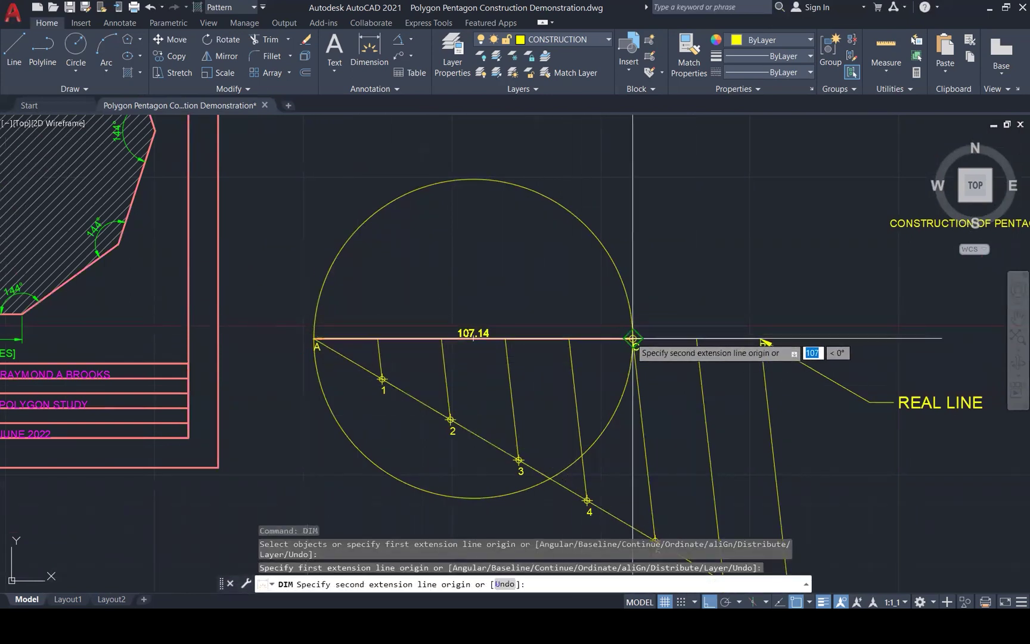
left_click(632, 339)
left_click(590, 322)
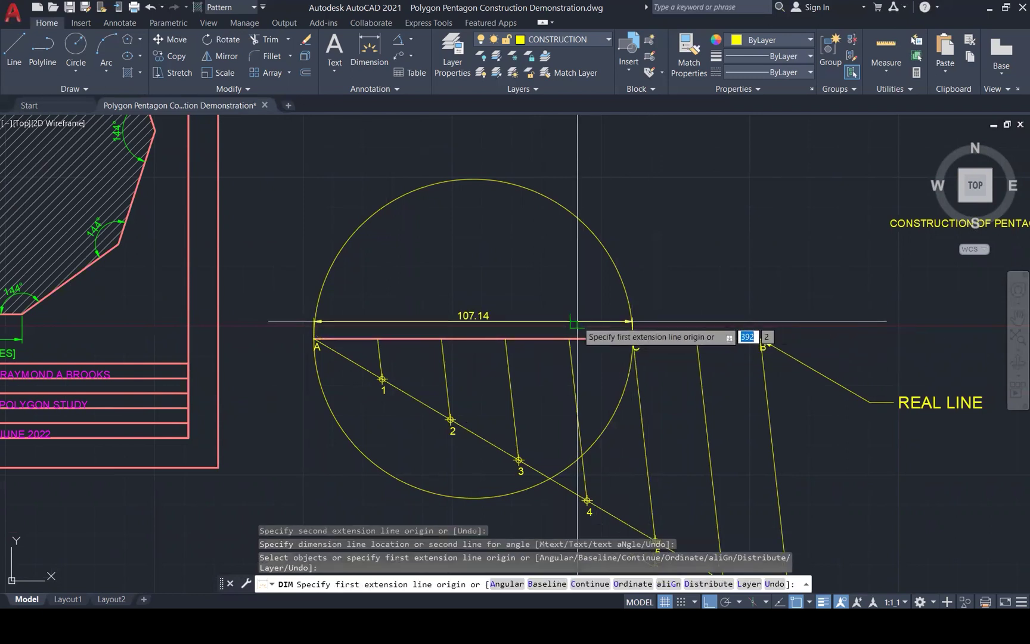
key("Escape")
key("Escape")
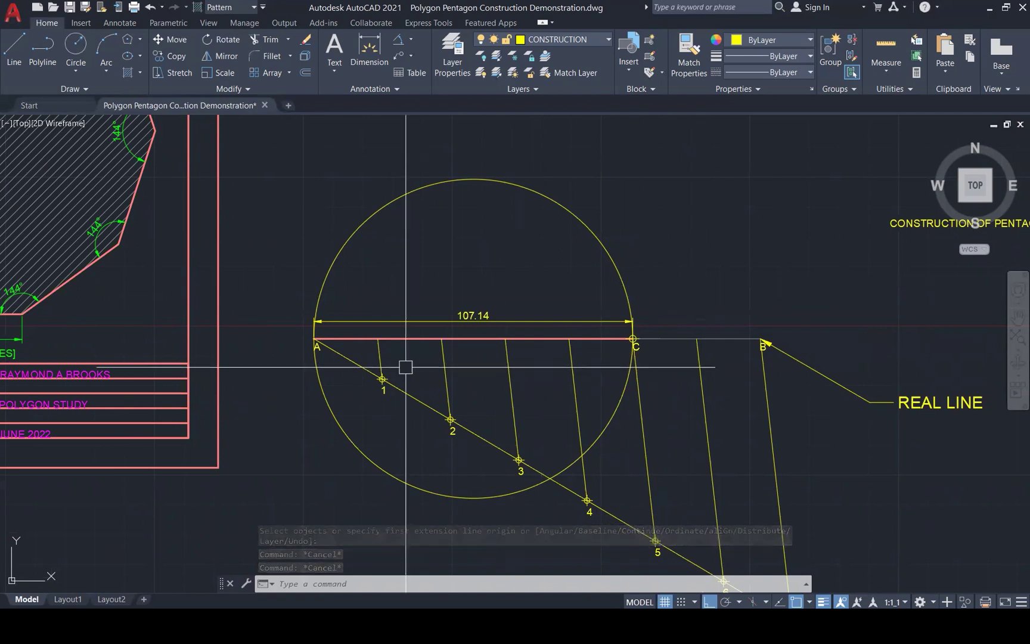
Count off the first five division lines between A and C
left_click(379, 358)
left_click(444, 370)
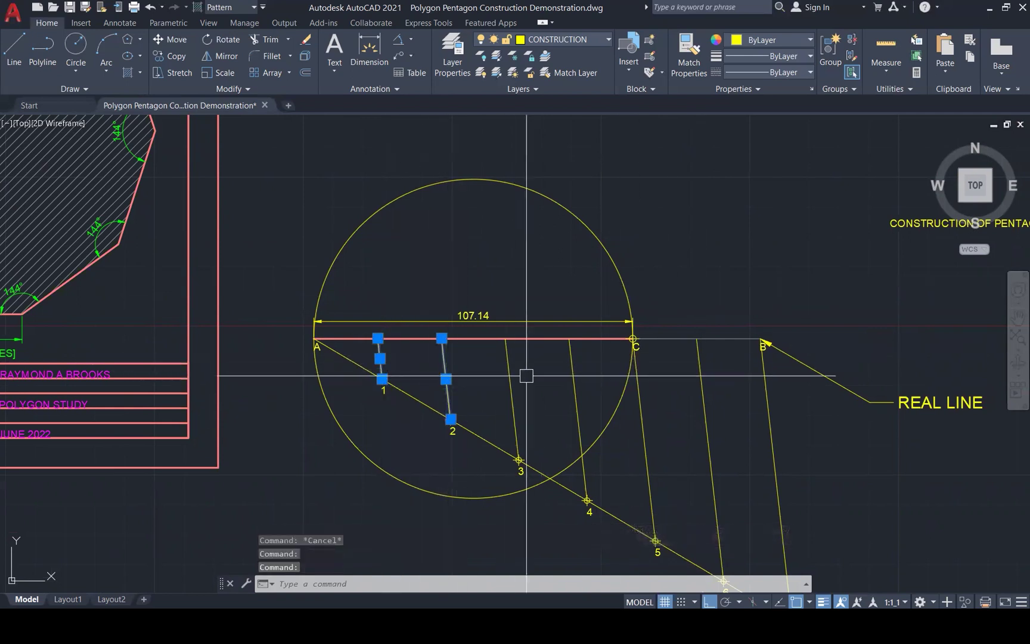
left_click(510, 379)
left_click(571, 377)
left_click(644, 436)
key("Escape")
key("Escape")
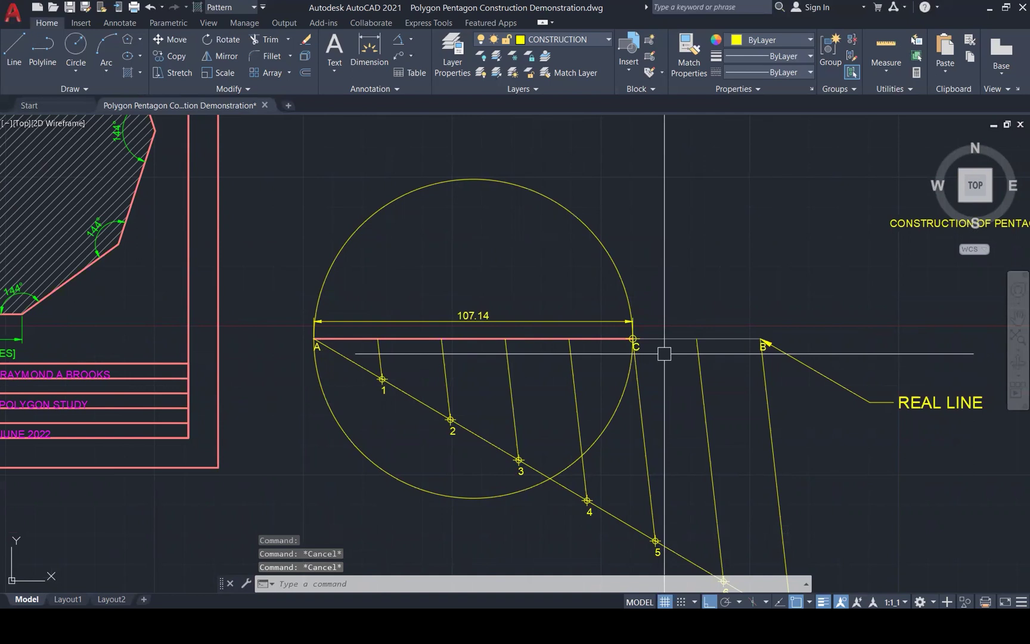
Place a point where the second division line meets line AC and regenerate the drawing
type("po")
key("Return")
left_click(442, 338)
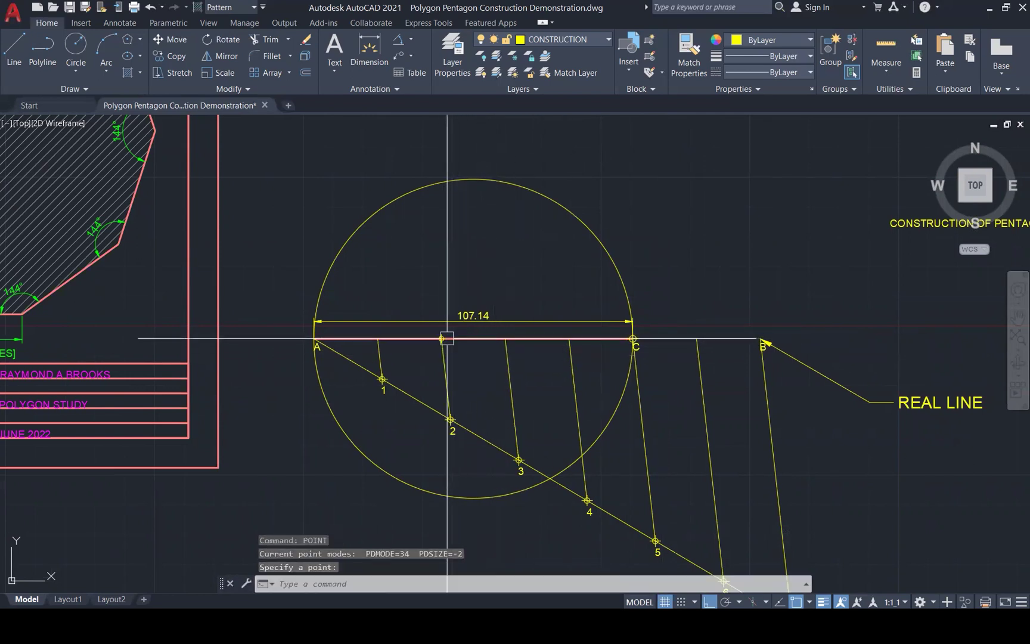
key("Escape")
key("Escape")
type("re")
key("Return")
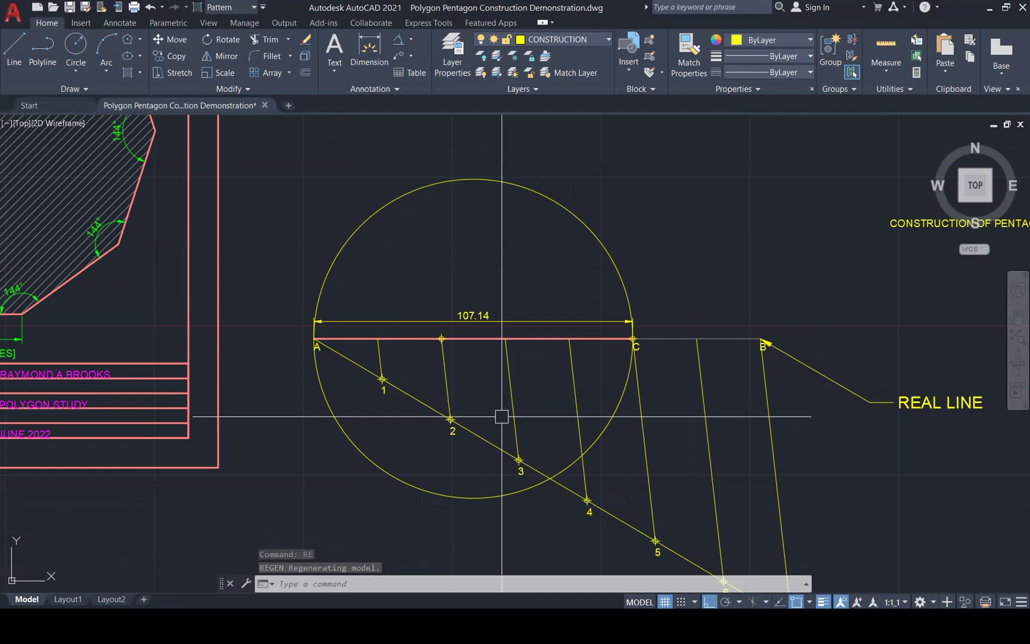
Draw a circle centred on A and passing through C, radius about 107 mm
type("c")
key("Return")
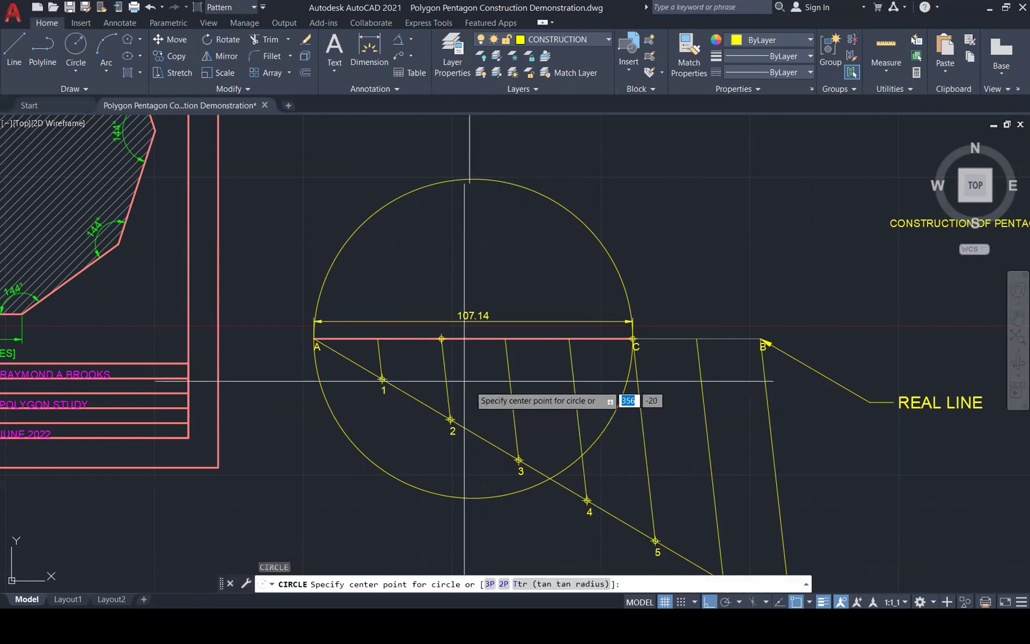
left_click(314, 338)
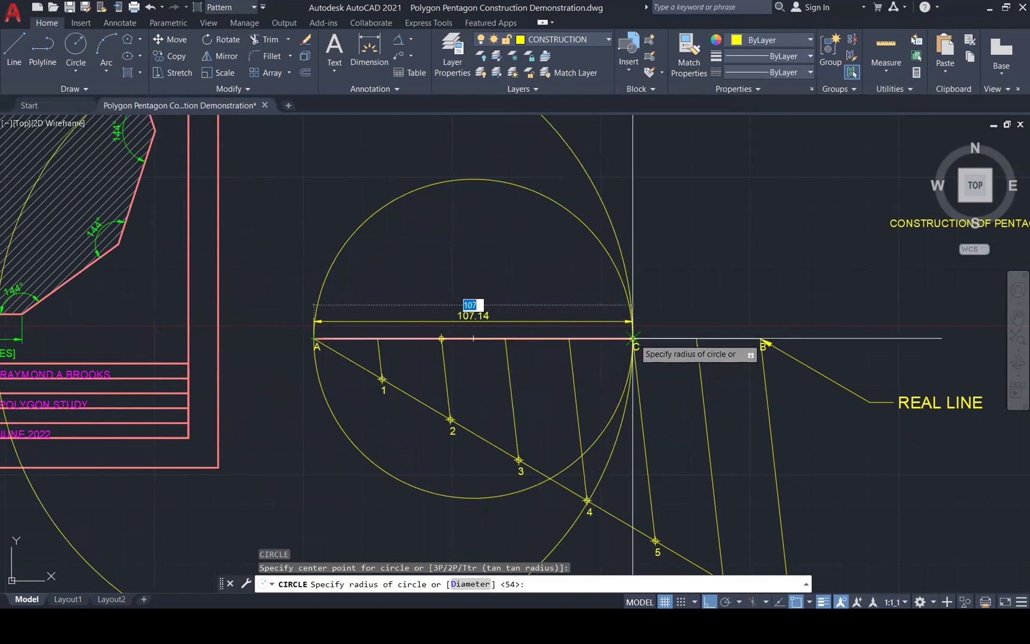
left_click(632, 338)
scroll(607, 382, "down", 2)
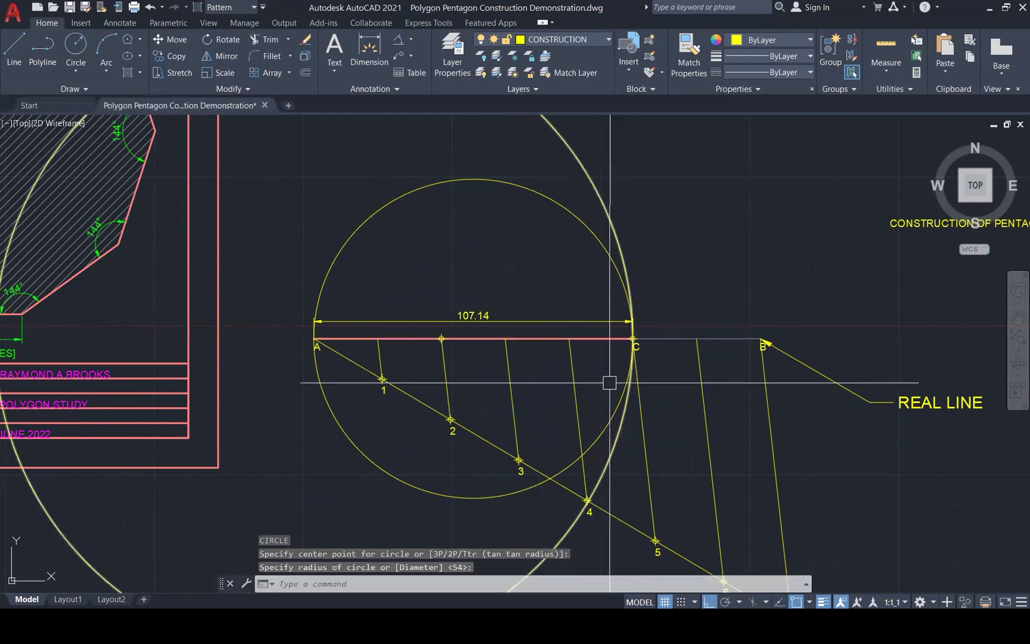
key("Escape")
Copy the large circle from its centre at A to point C
scroll(608, 424, "down", 3)
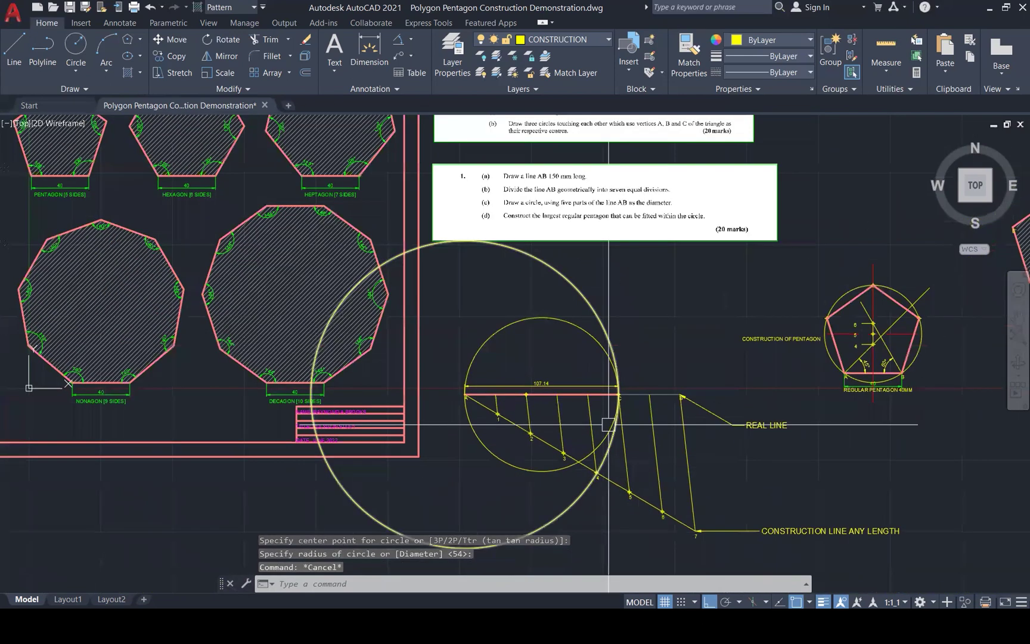
left_click(608, 425)
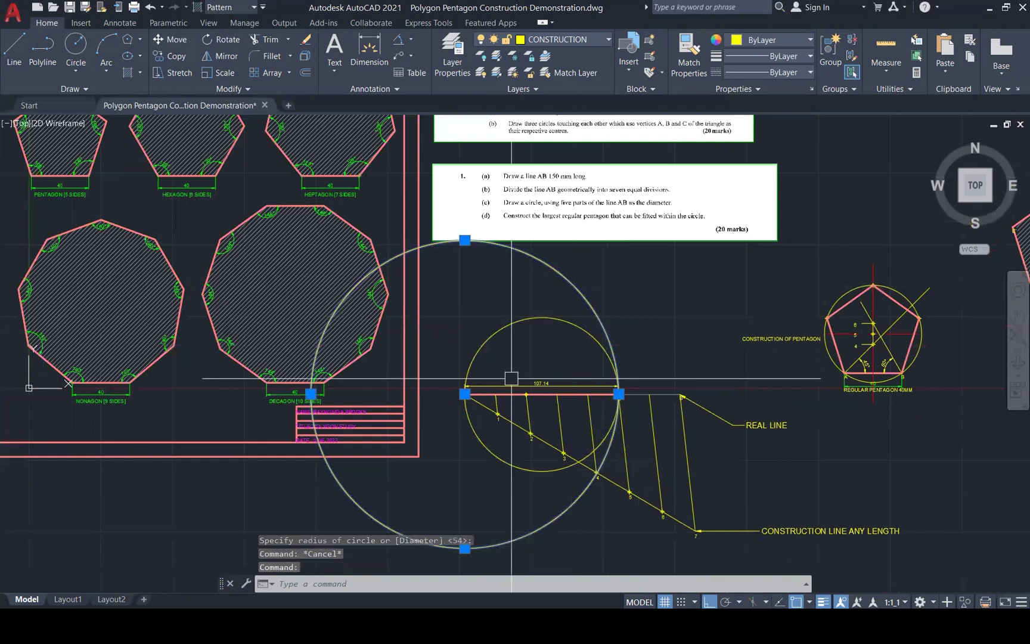
type("CO")
key("Return")
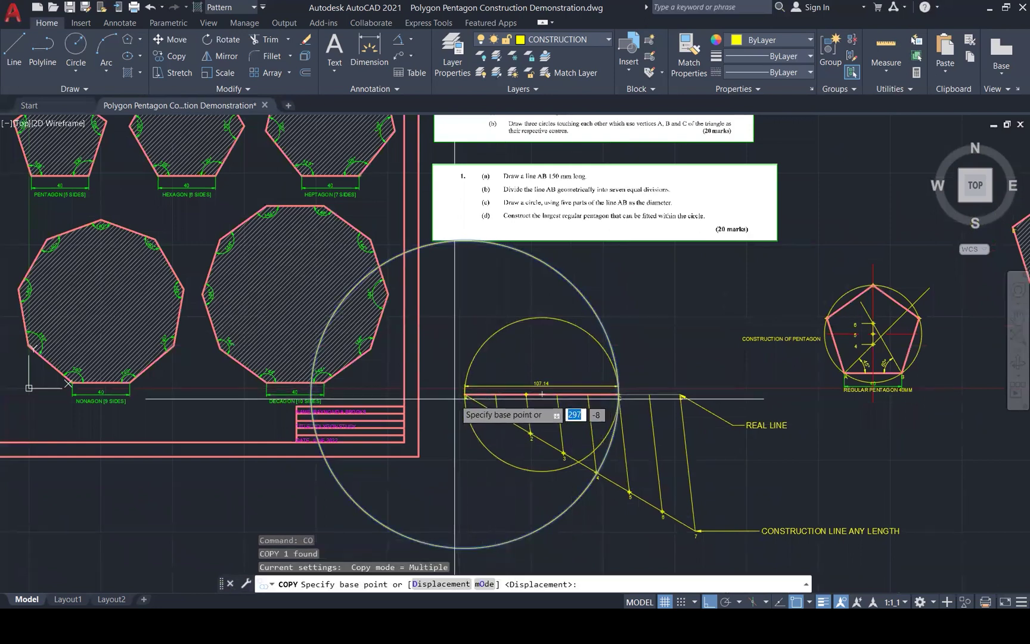
left_click(465, 394)
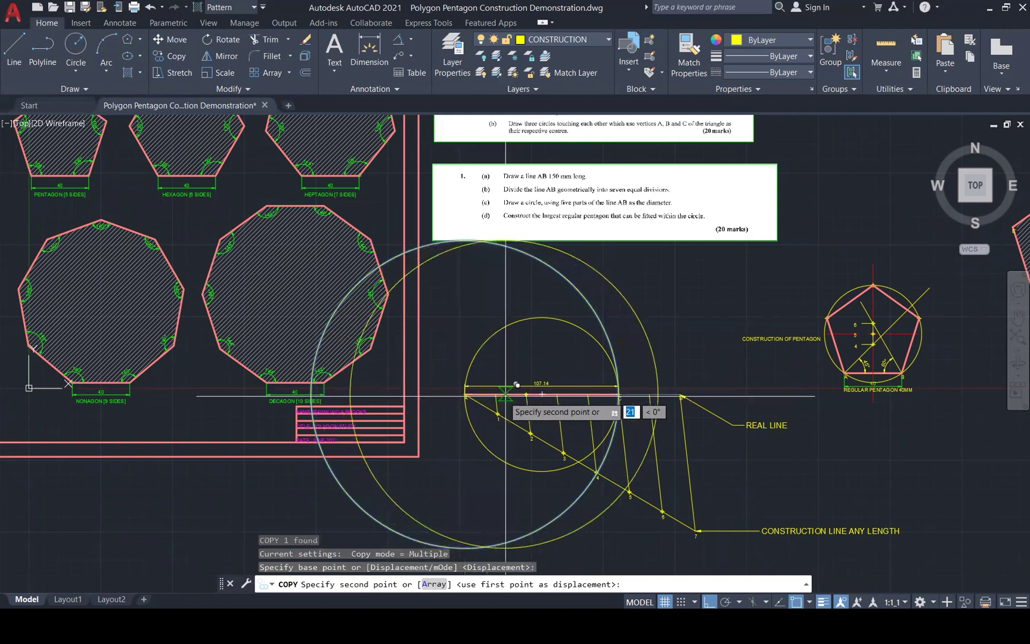
scroll(605, 394, "up", 1)
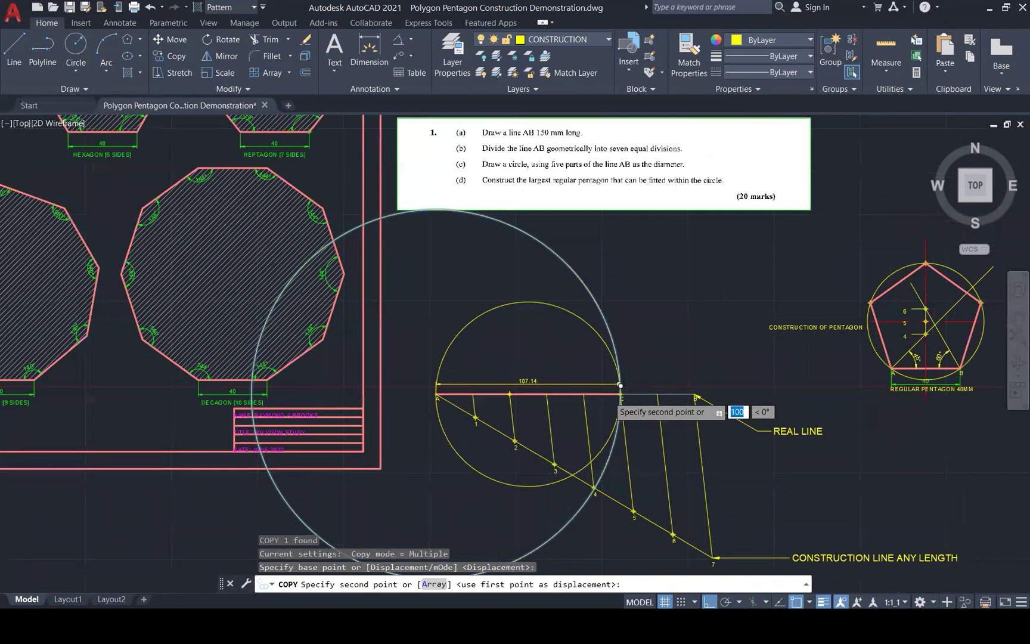
scroll(621, 386, "up", 4)
left_click(621, 392)
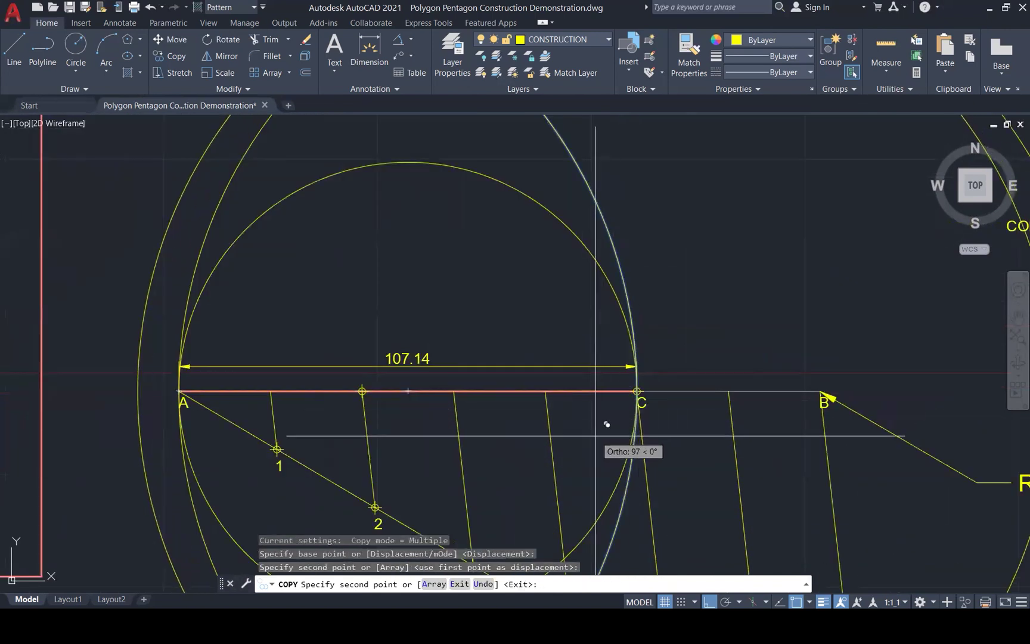
key("Escape")
Place a point at the upper intersection of the two large circles
scroll(615, 427, "down", 3)
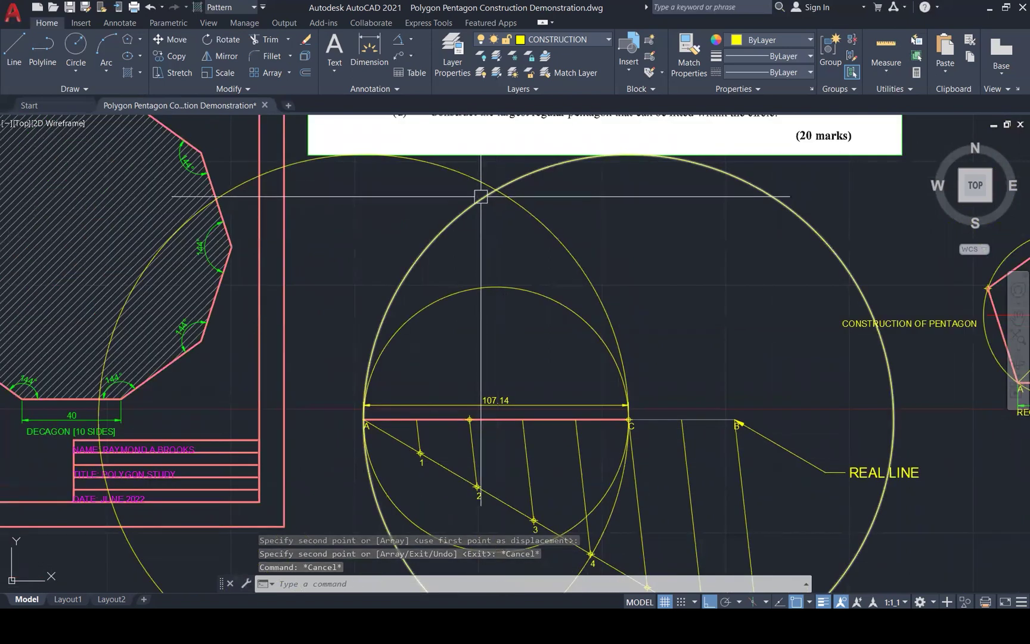
scroll(497, 192, "down", 3)
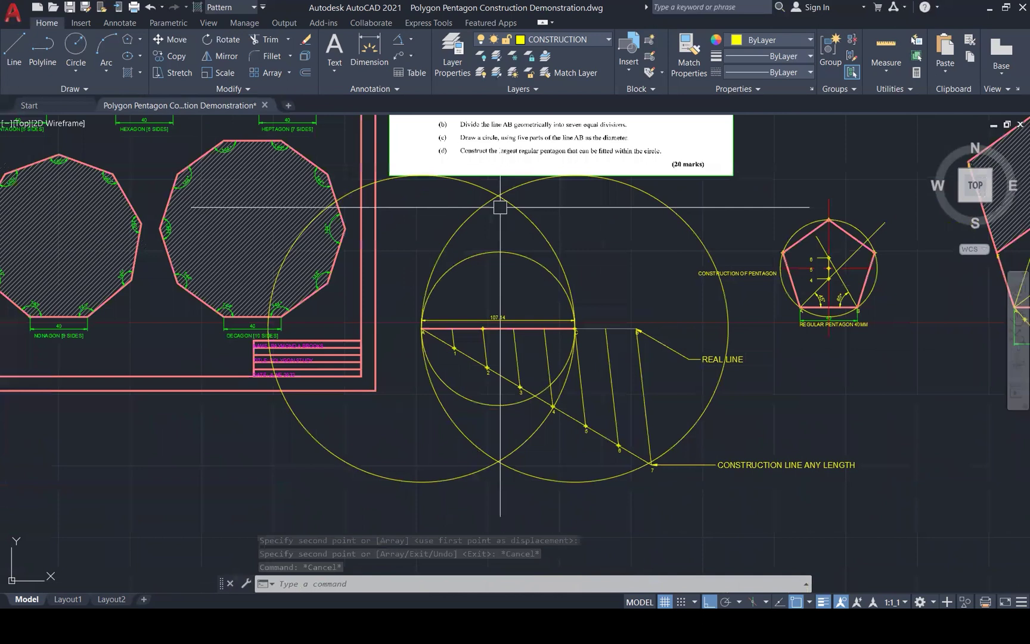
scroll(494, 196, "up", 3)
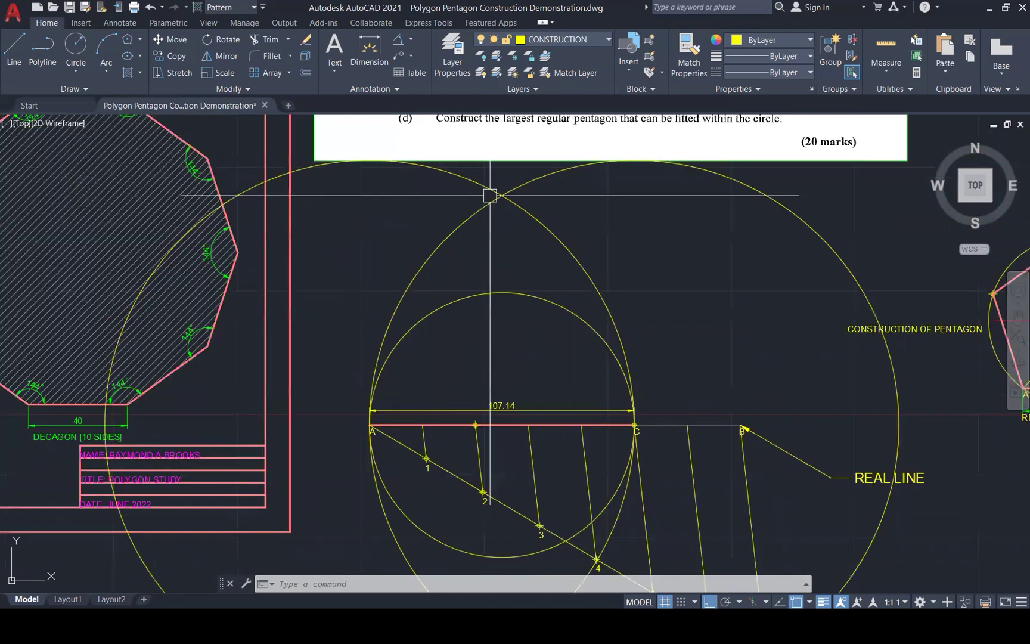
scroll(490, 195, "up", 2)
type("point")
key("Return")
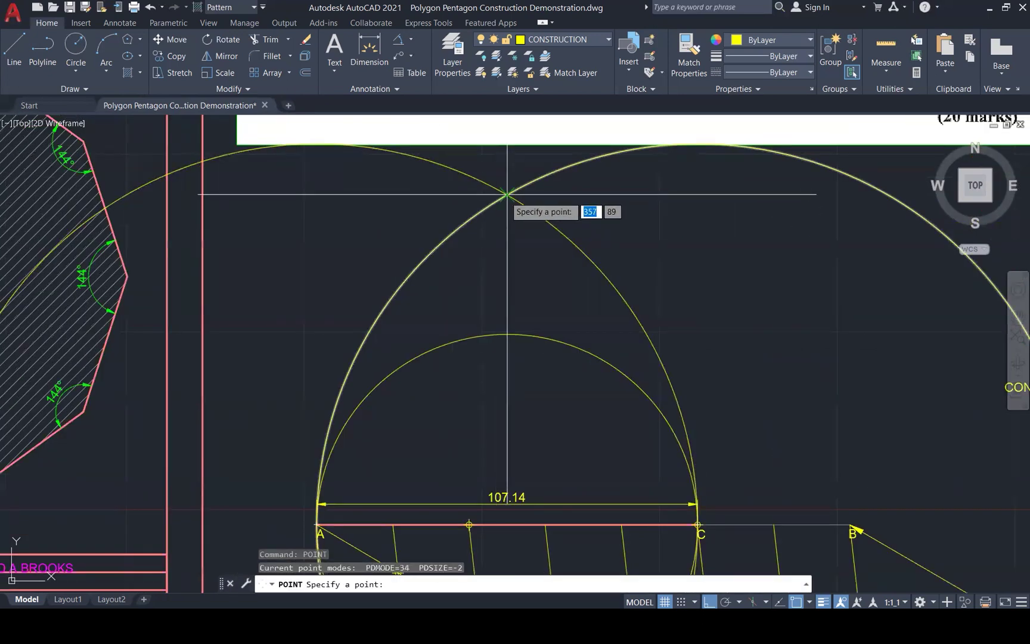
key("Escape")
key("Escape")
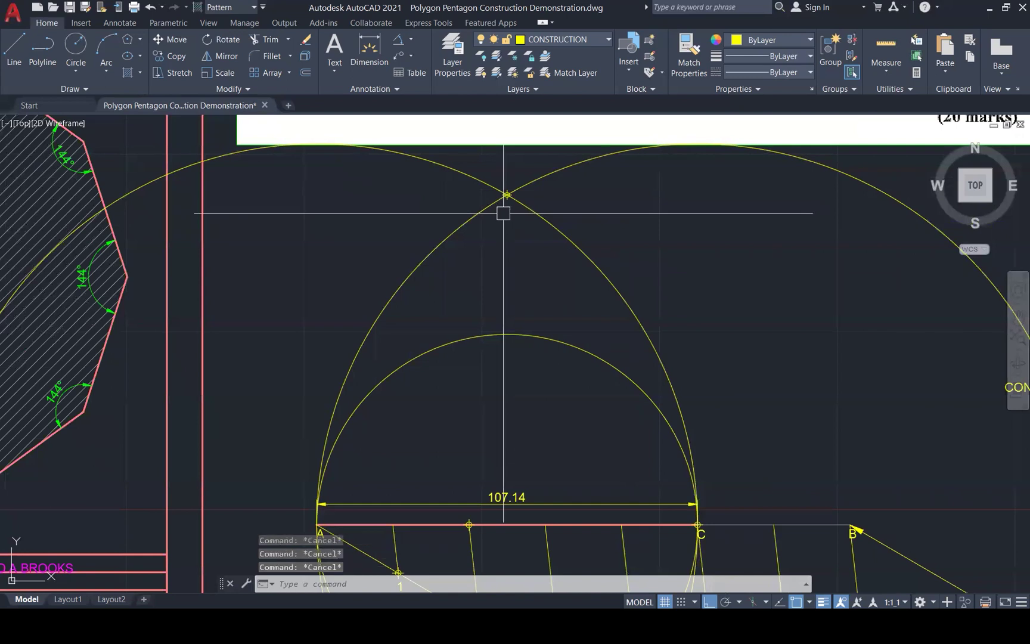
Add the multiline text label S at the upper intersection point of the large circles
type("MT")
key("Return")
left_click(507, 194)
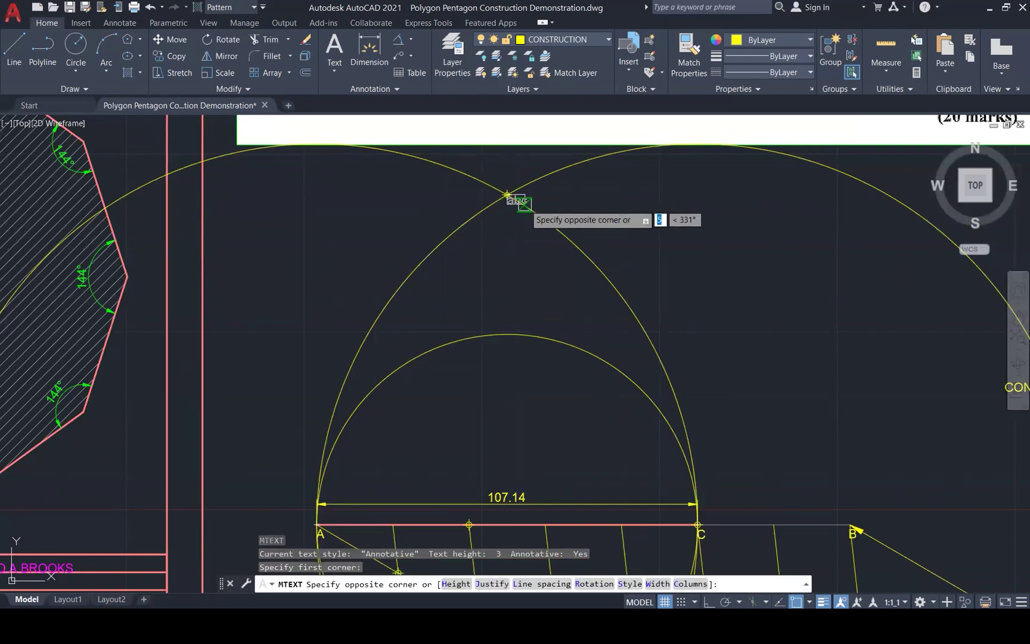
left_click(544, 216)
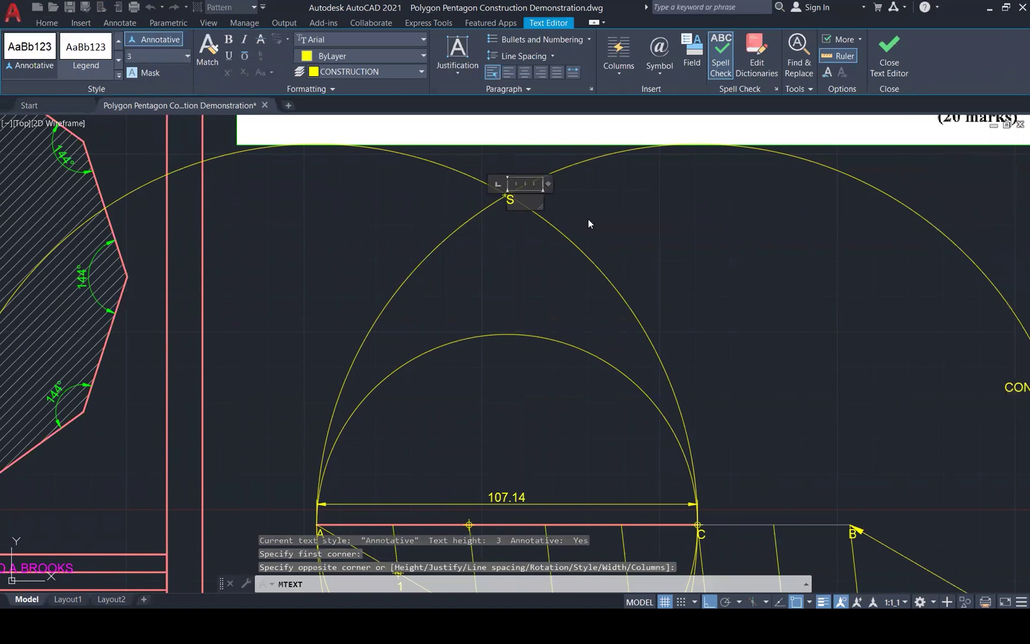
key("Escape")
key("Escape")
scroll(589, 218, "down", 3)
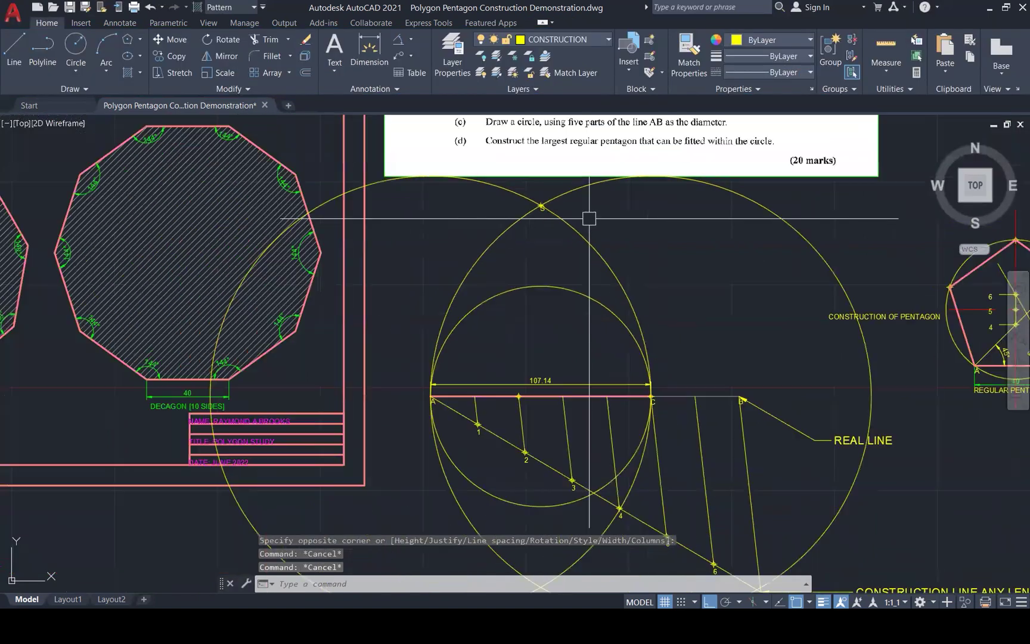
left_click(551, 287)
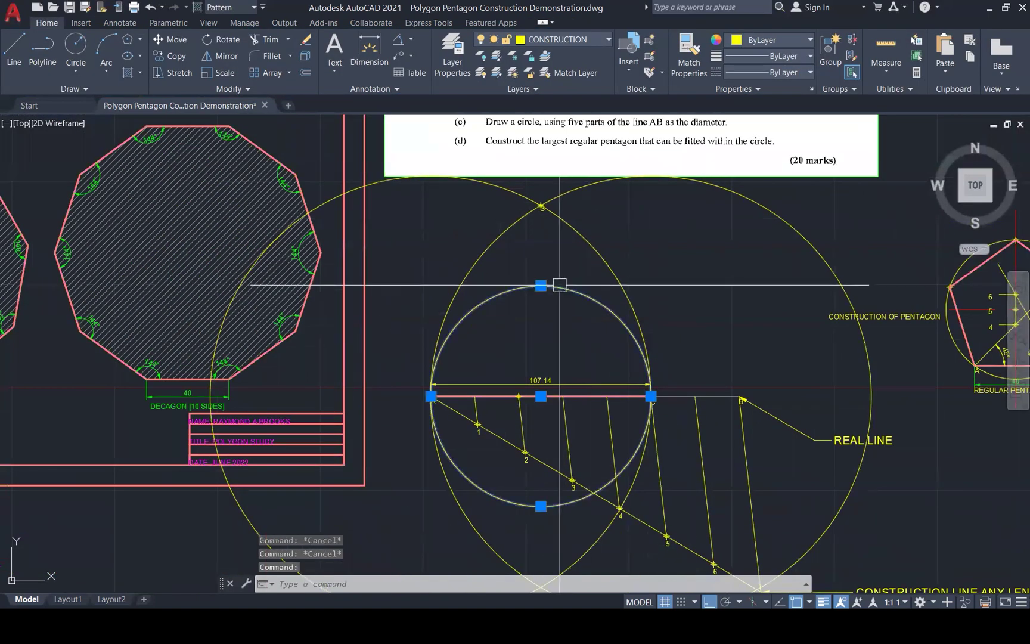
key("Escape")
left_click(540, 206)
key("Escape")
key("Escape")
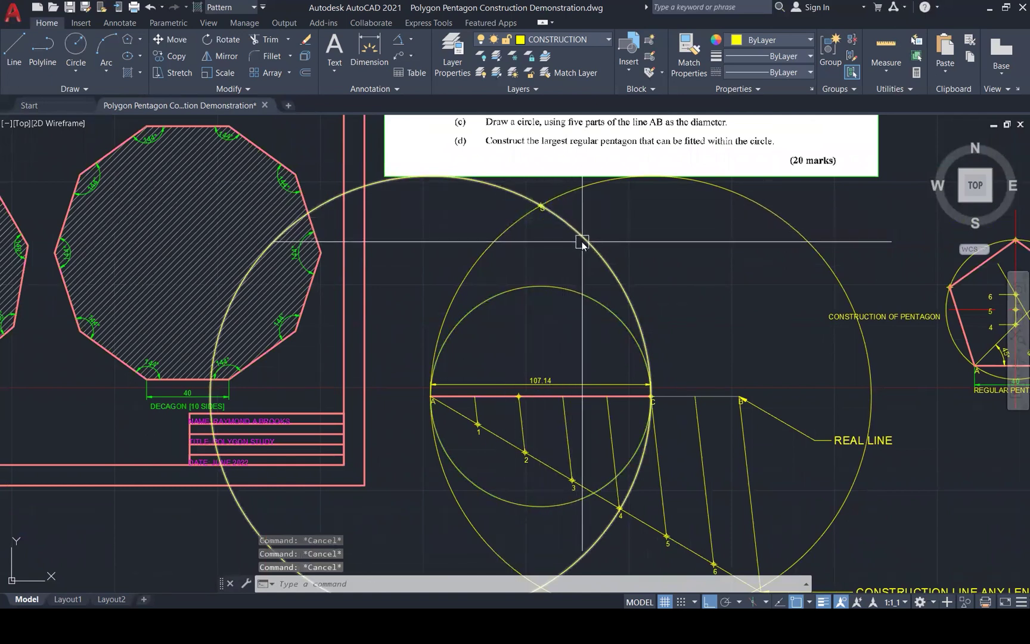
Trim the two large circles beyond point S and below line AC, keeping the arcs from S to A and C
type("tr")
key("Return")
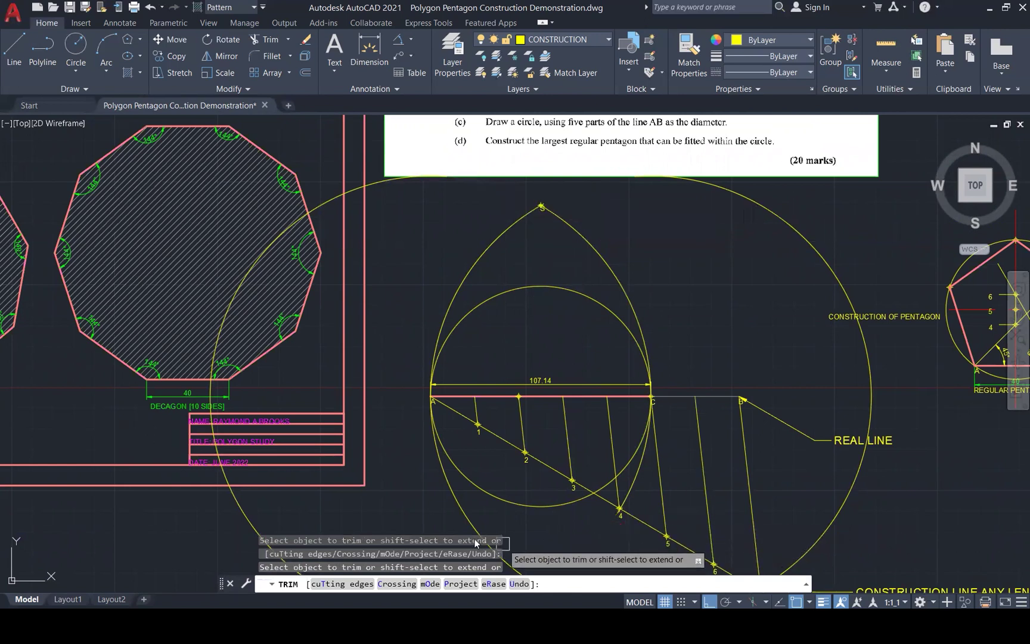
key("Escape")
key("Return")
key("Escape")
key("Escape")
key("Escape")
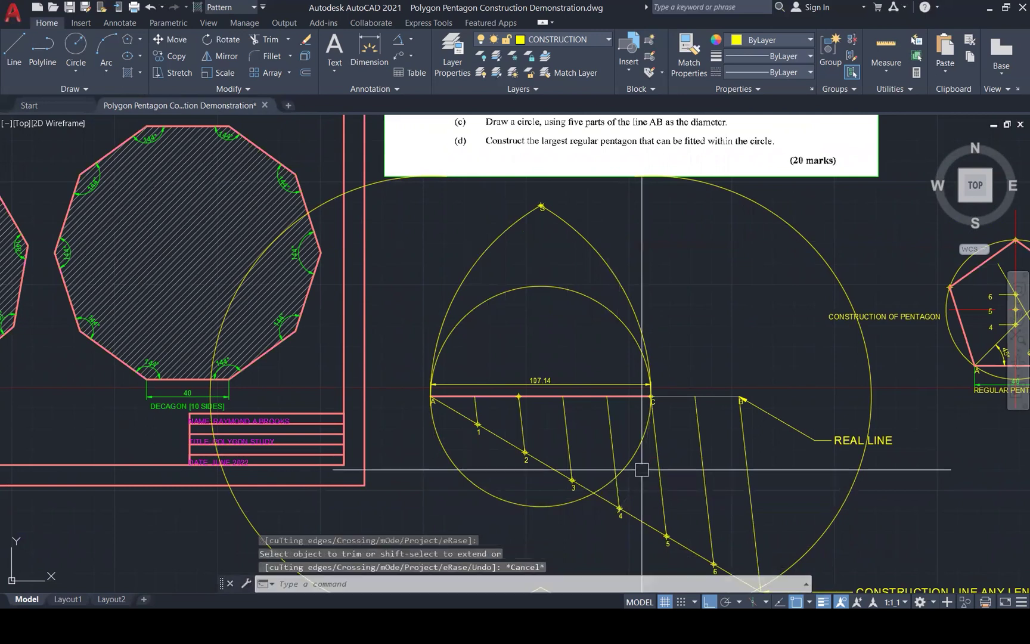
Erase the two leftover outer arcs of the trimmed large circles
scroll(637, 474, "down", 1)
scroll(638, 475, "down", 4)
left_click(726, 411)
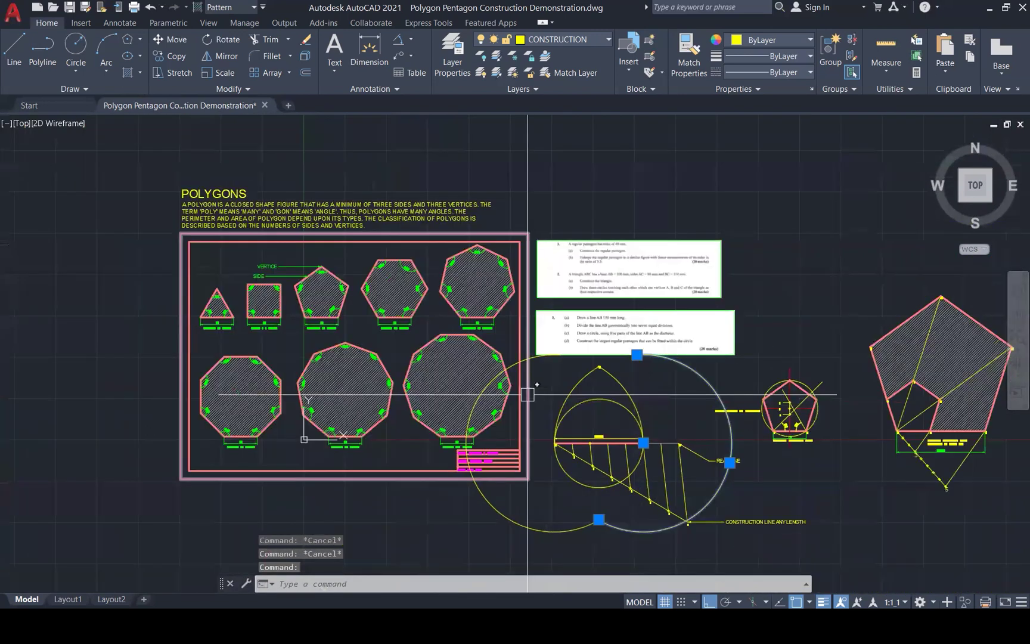
key("Delete")
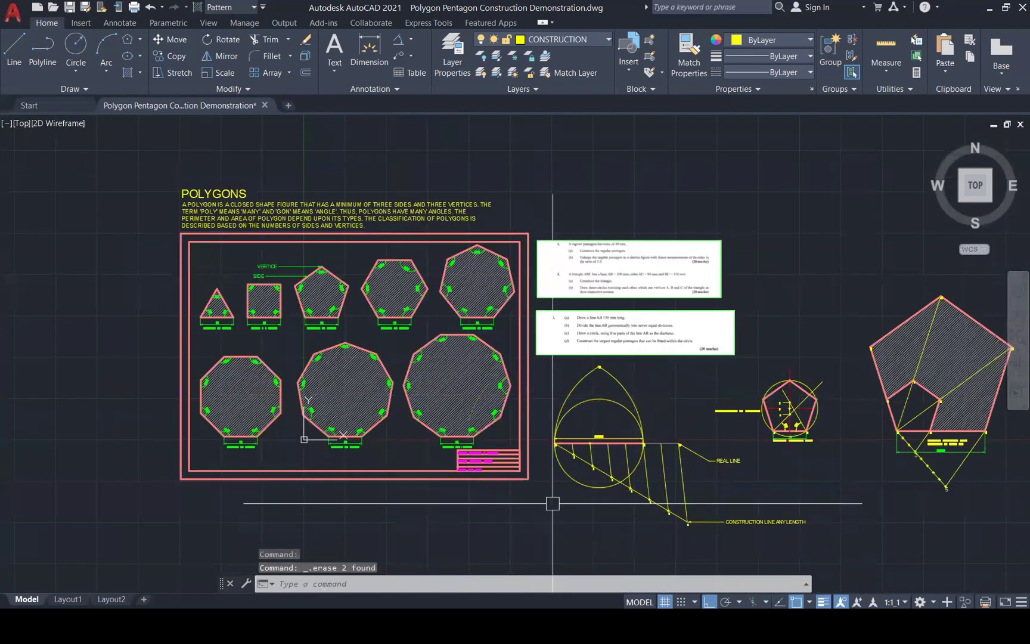
Move the label S slightly straight down so that it sits clear below its point at the apex of the two arcs
scroll(605, 447, "up", 1)
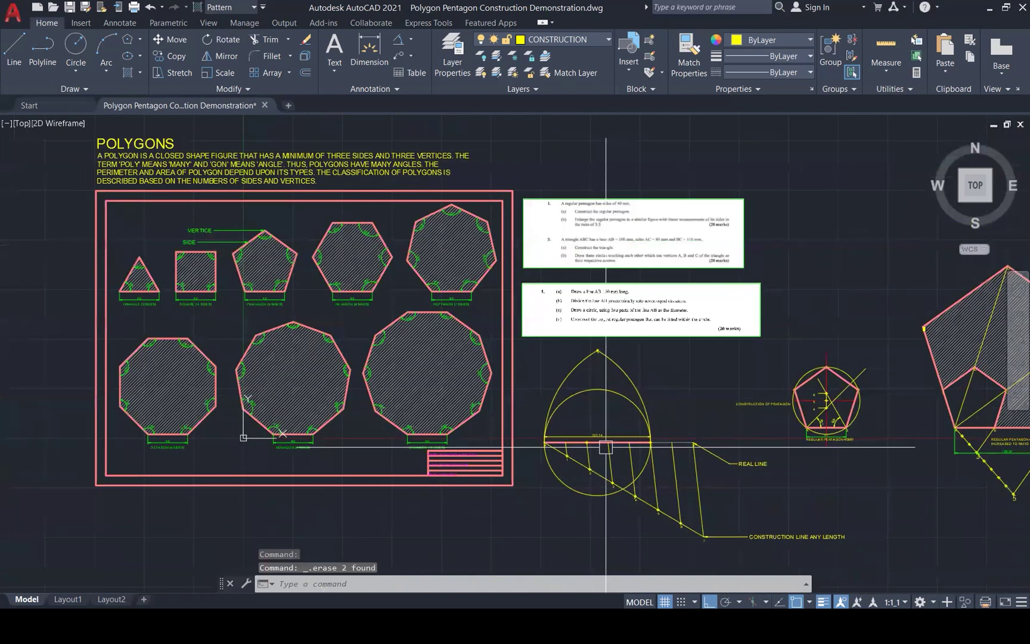
scroll(605, 447, "up", 4)
key("Escape")
key("Escape")
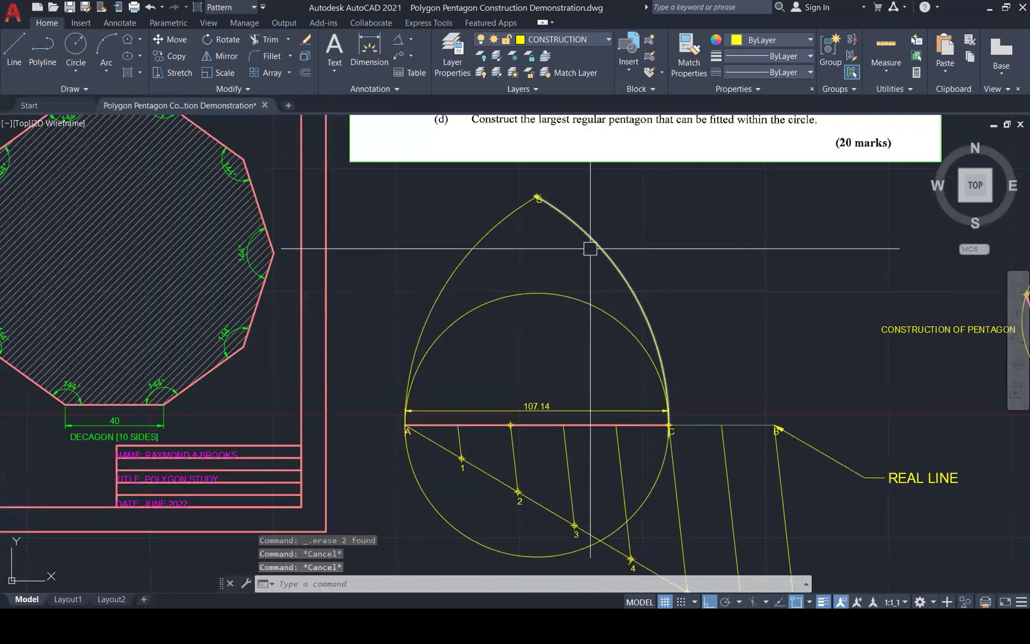
scroll(557, 207, "up", 5)
left_click(524, 180)
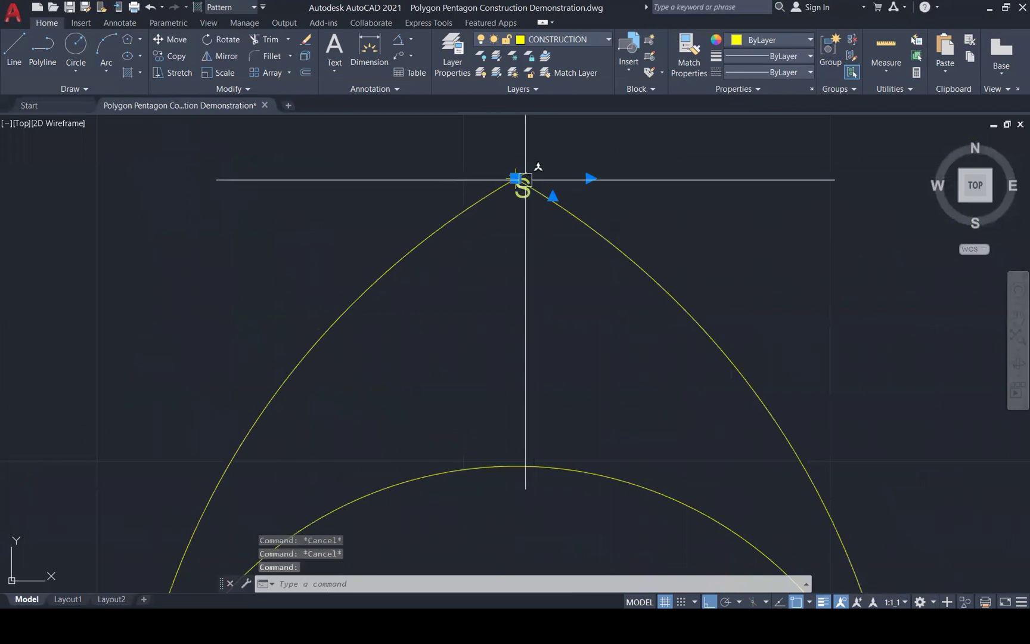
left_click(515, 178)
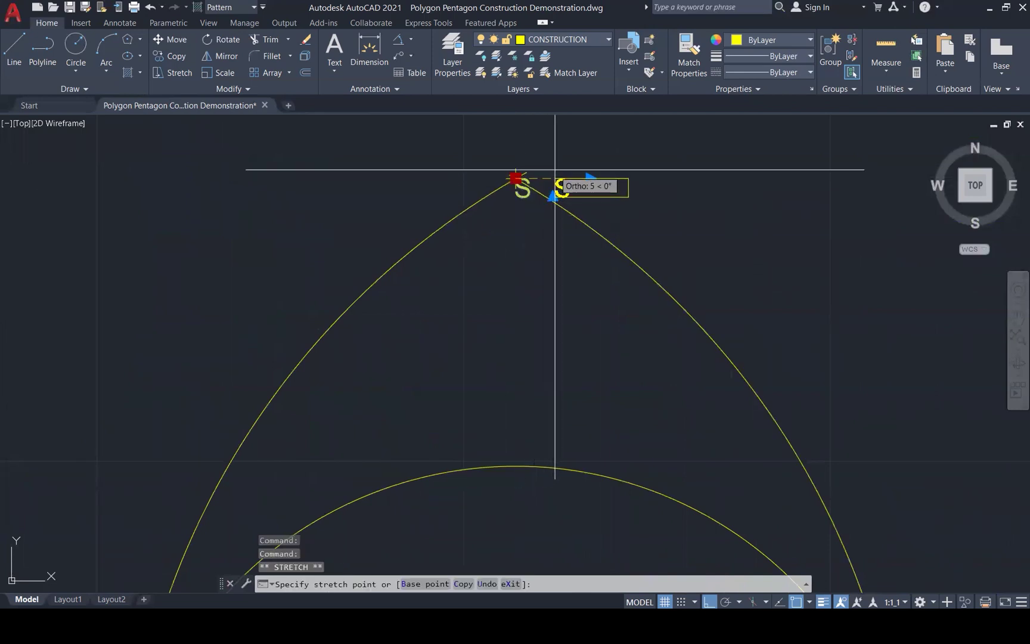
scroll(527, 173, "down", 2)
key("Escape")
key("Escape")
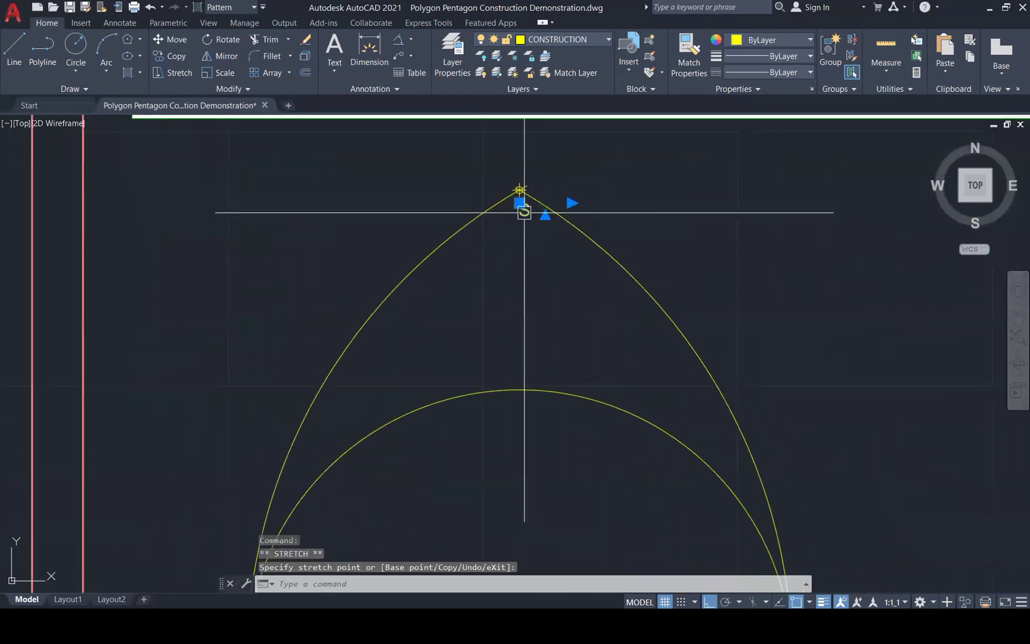
type("TR")
key("Return")
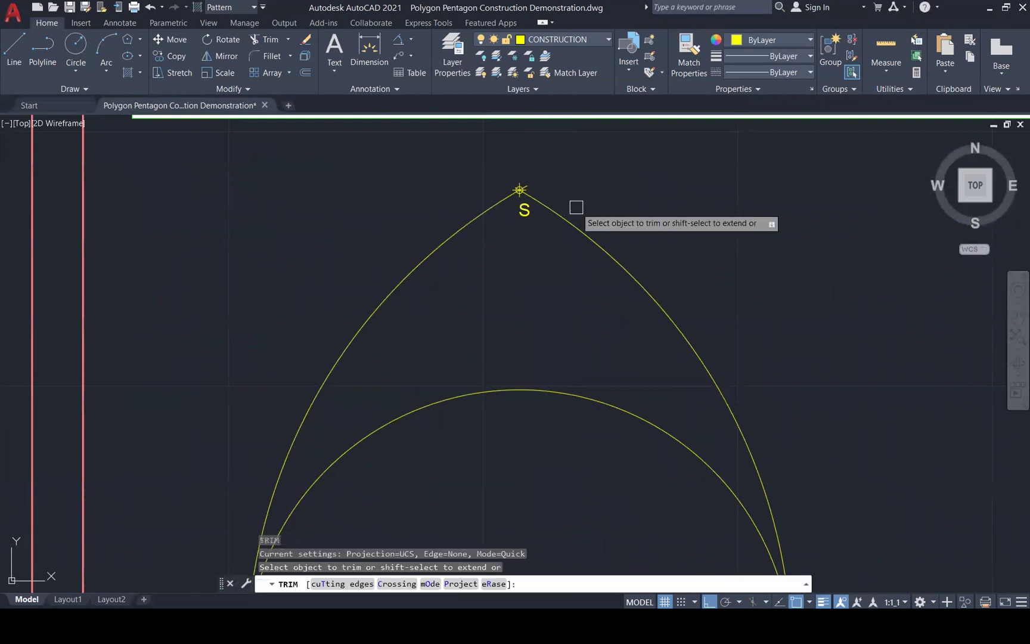
scroll(576, 206, "down", 2)
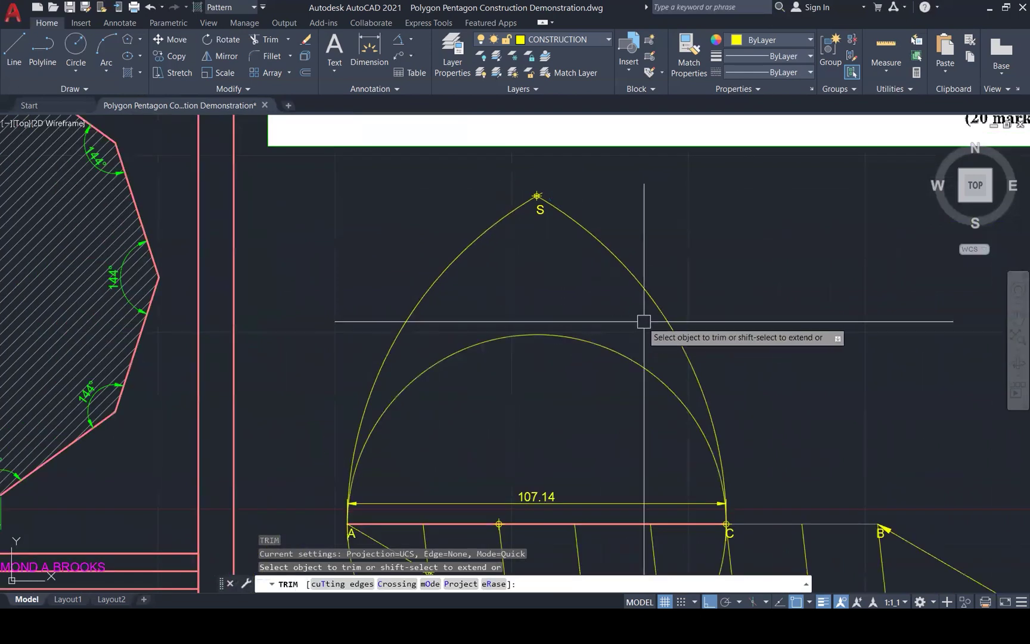
key("Escape")
key("Escape")
key("Escape")
scroll(651, 308, "down", 1)
scroll(651, 308, "down", 1)
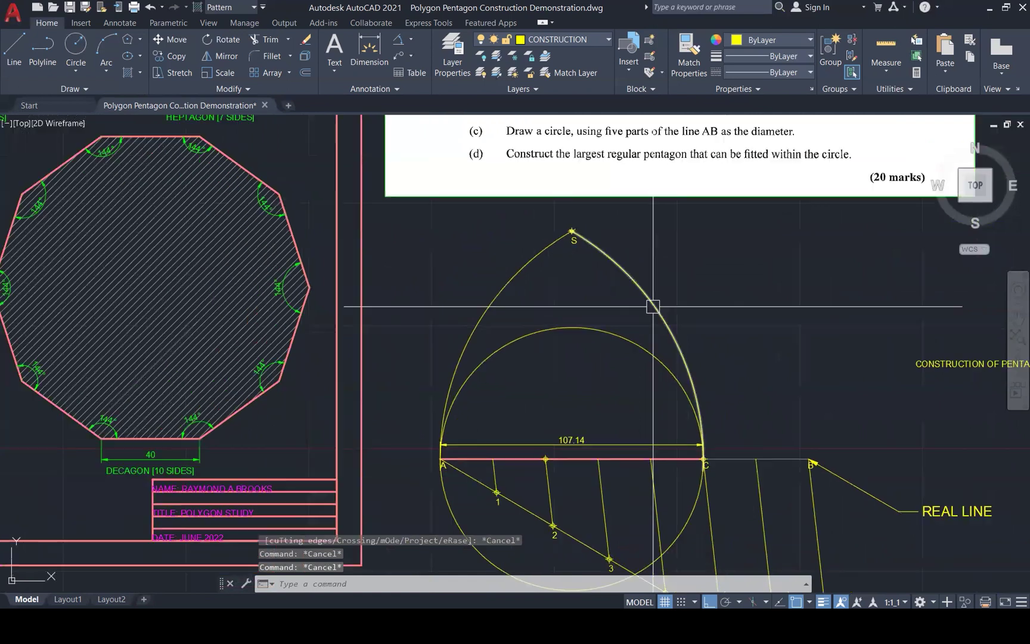
Draw a line from point S to the second division point on line AC
type("l")
key("Return")
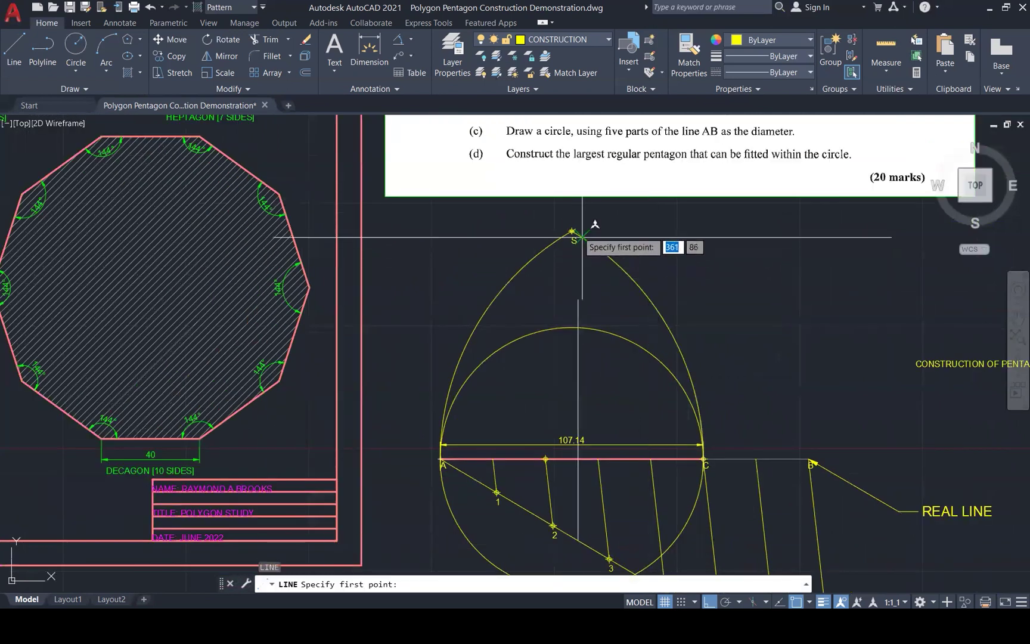
scroll(571, 230, "up", 1)
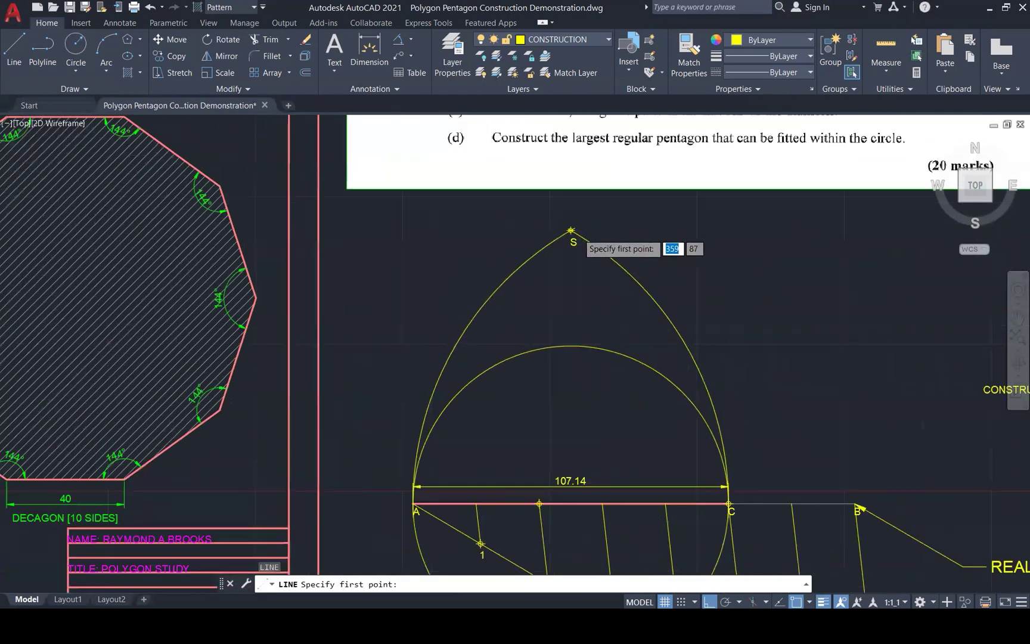
left_click(571, 230)
scroll(571, 230, "up", 2)
scroll(564, 223, "down", 2)
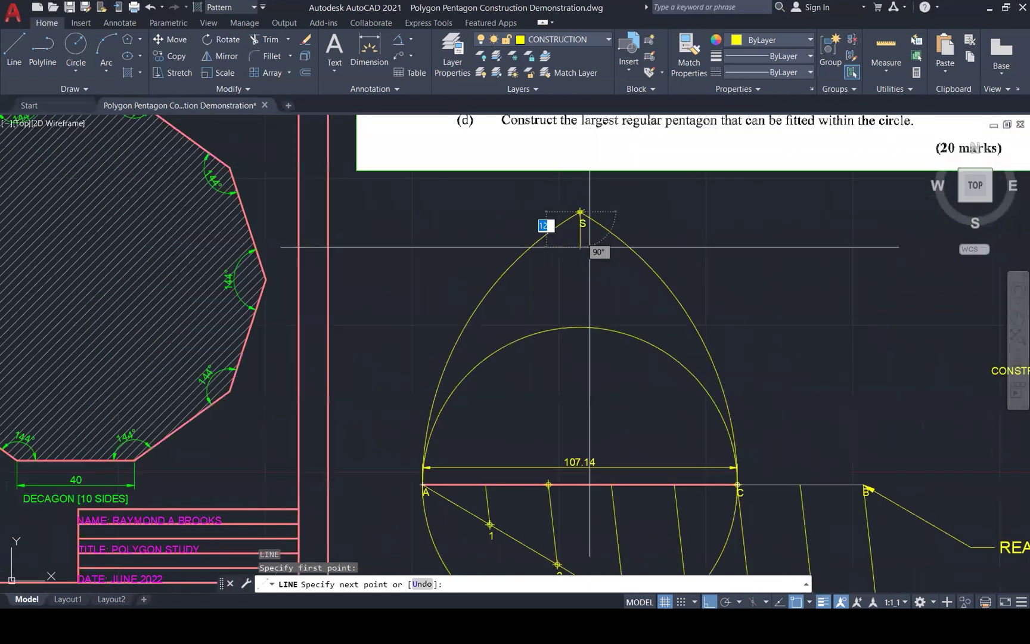
scroll(590, 246, "down", 3)
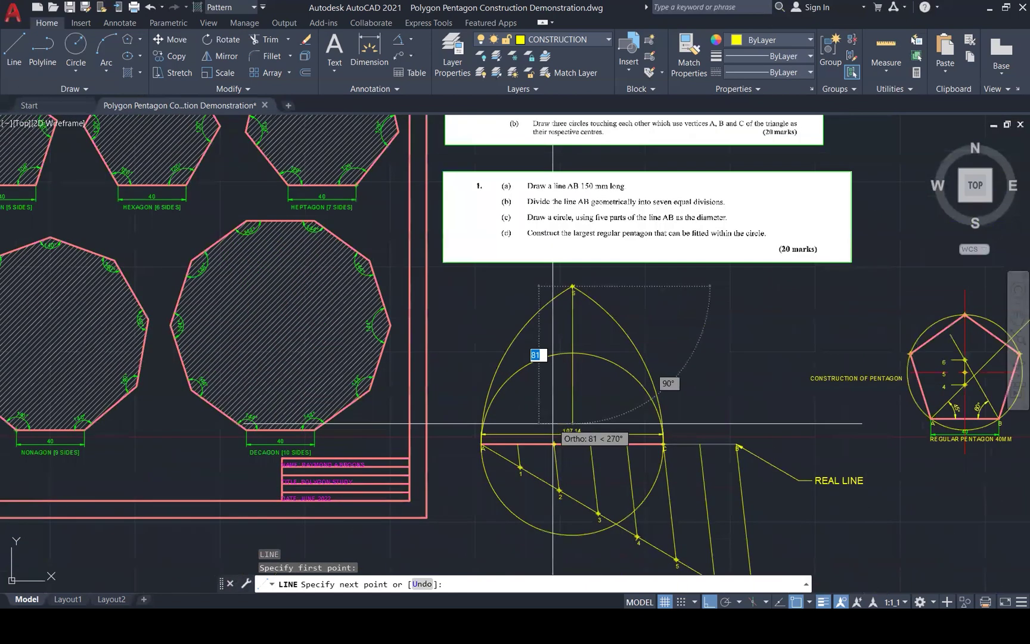
scroll(553, 423, "up", 5)
scroll(547, 414, "down", 3)
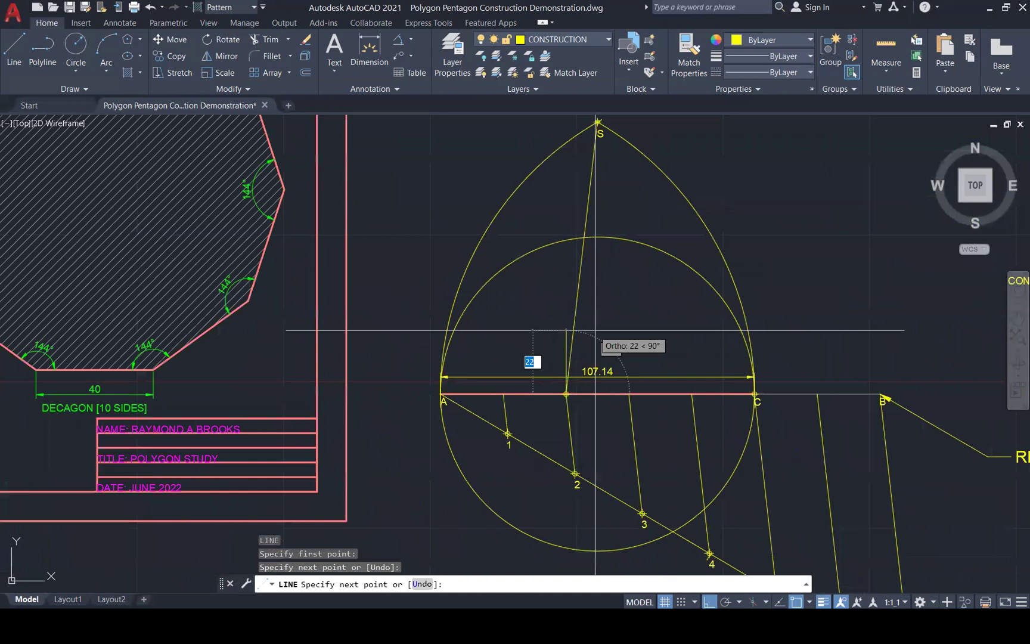
key("Escape")
key("Escape")
key("Escape")
Extend the line from S through the second division point down to the circle's lower arc, and its upper end beyond S
scroll(596, 327, "down", 1)
type("ex")
key("Return")
left_click(578, 320)
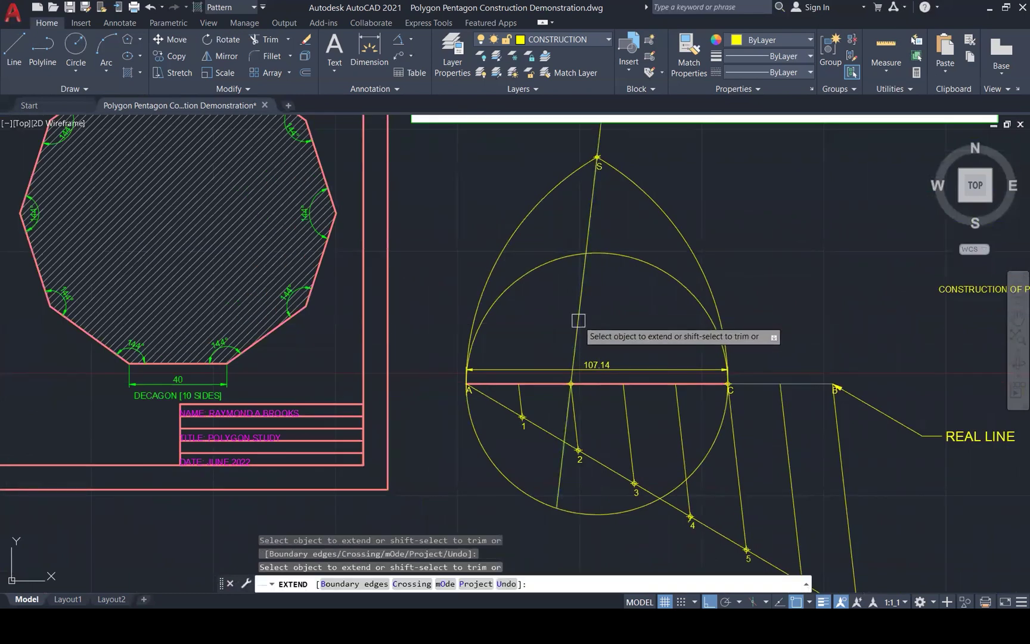
key("Escape")
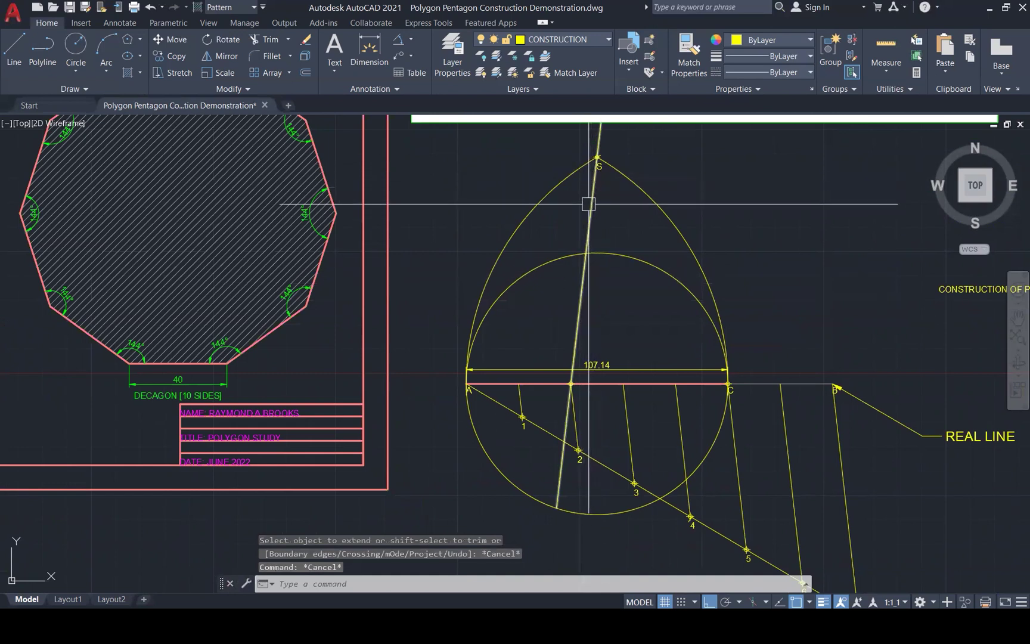
Examine the extended line from S through the second division point and where it meets the circle's lower arc
left_click(568, 255)
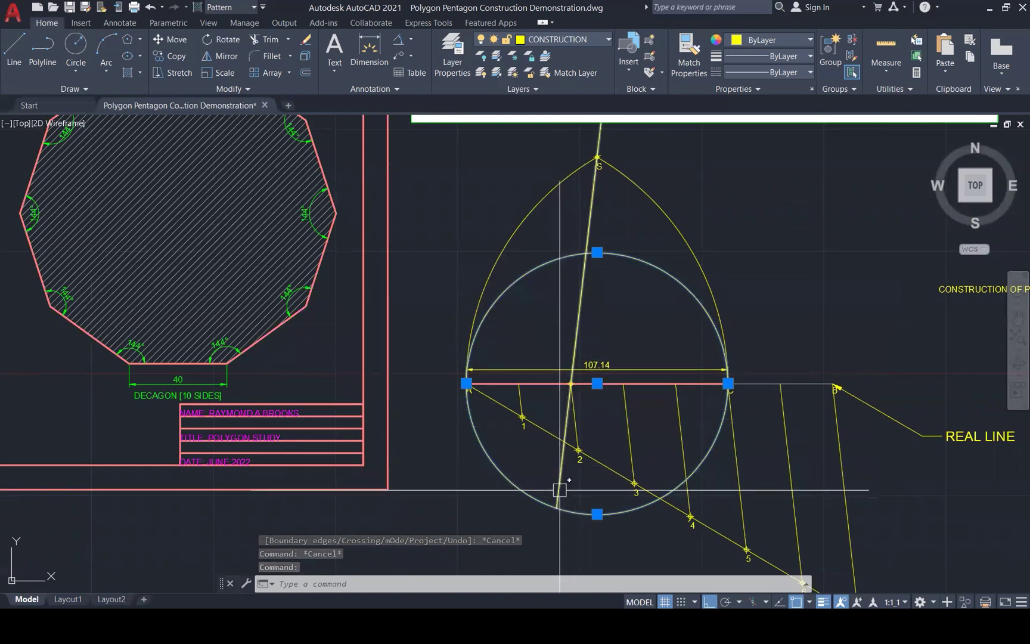
key("Escape")
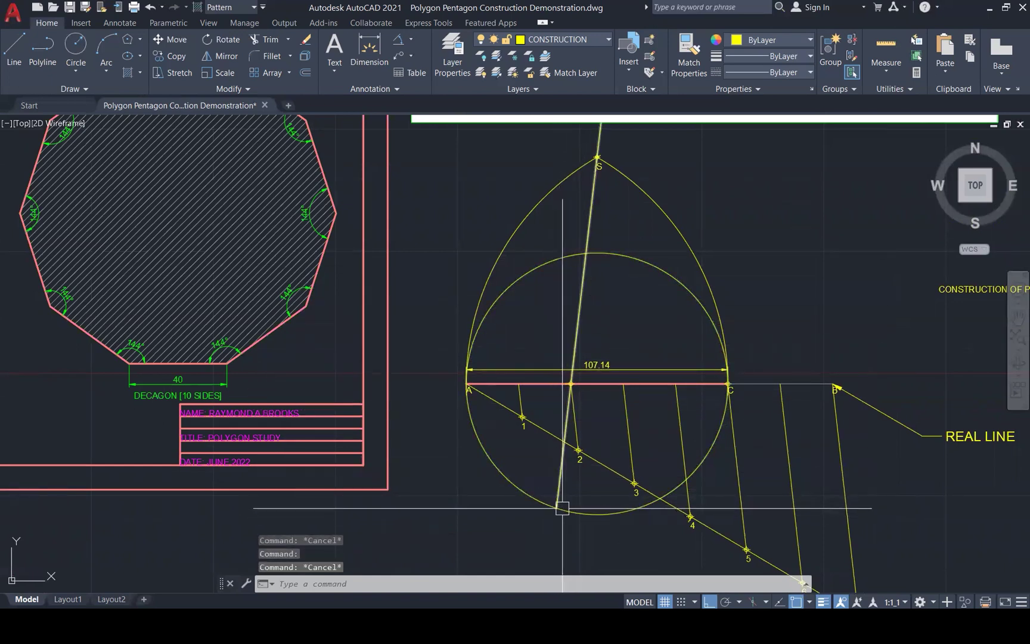
left_click(558, 499)
key("Escape")
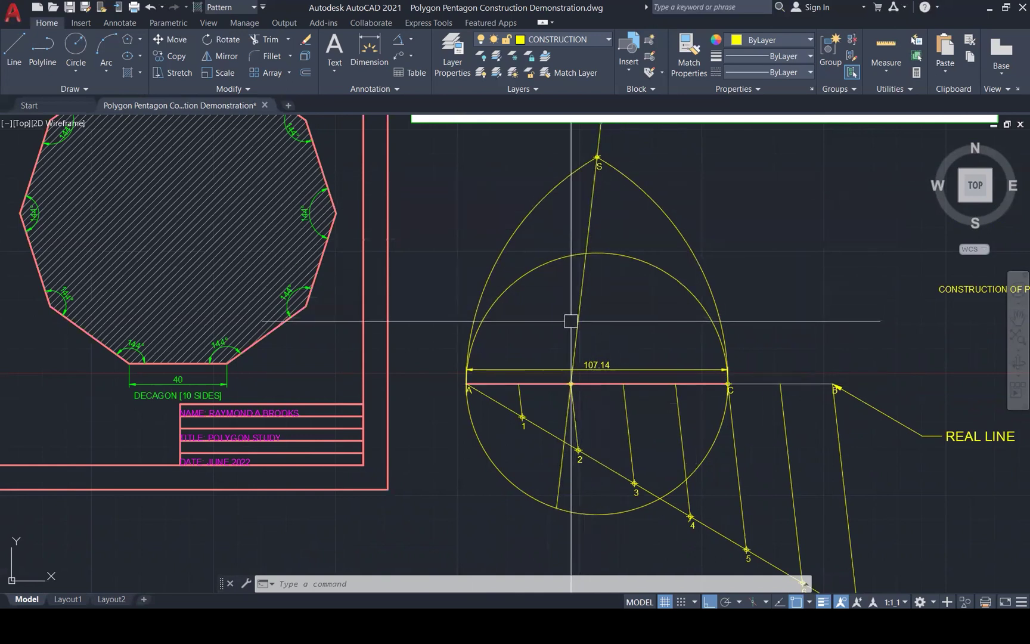
left_click(596, 197)
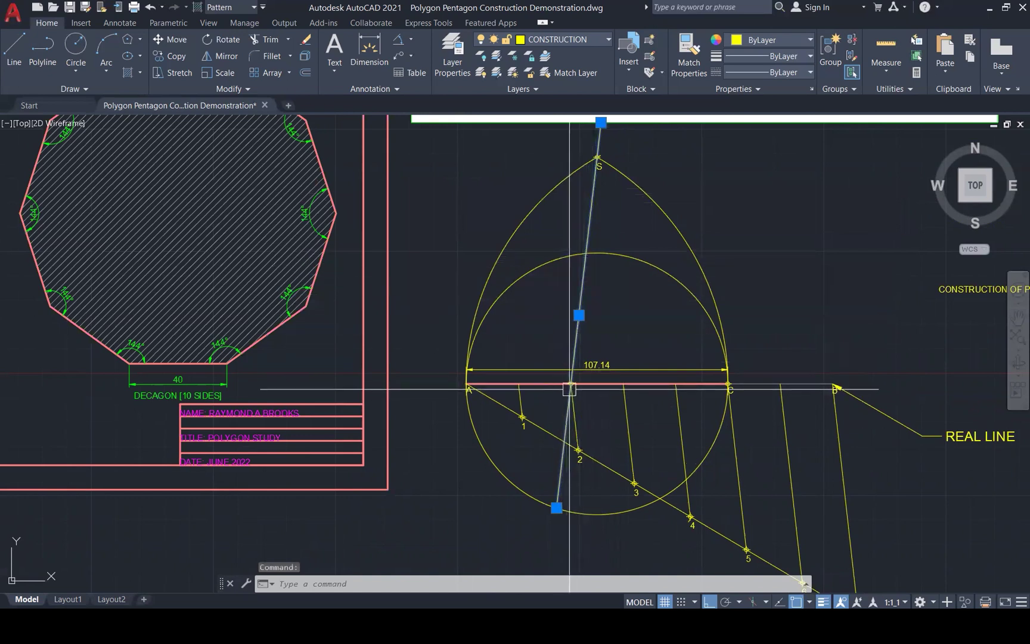
key("Escape")
key("Escape")
key("Escape")
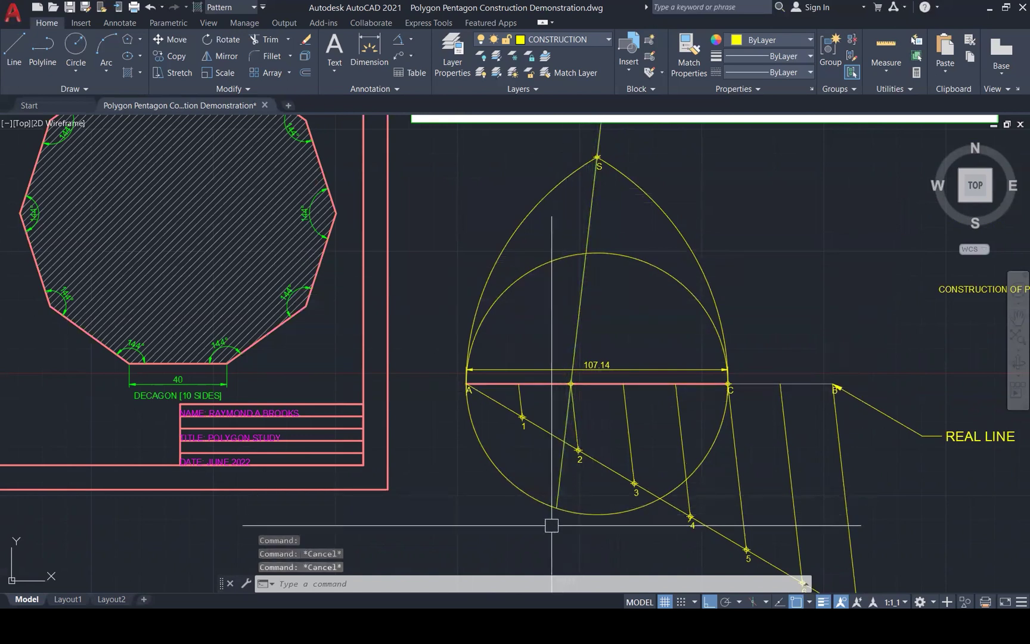
left_click(560, 497)
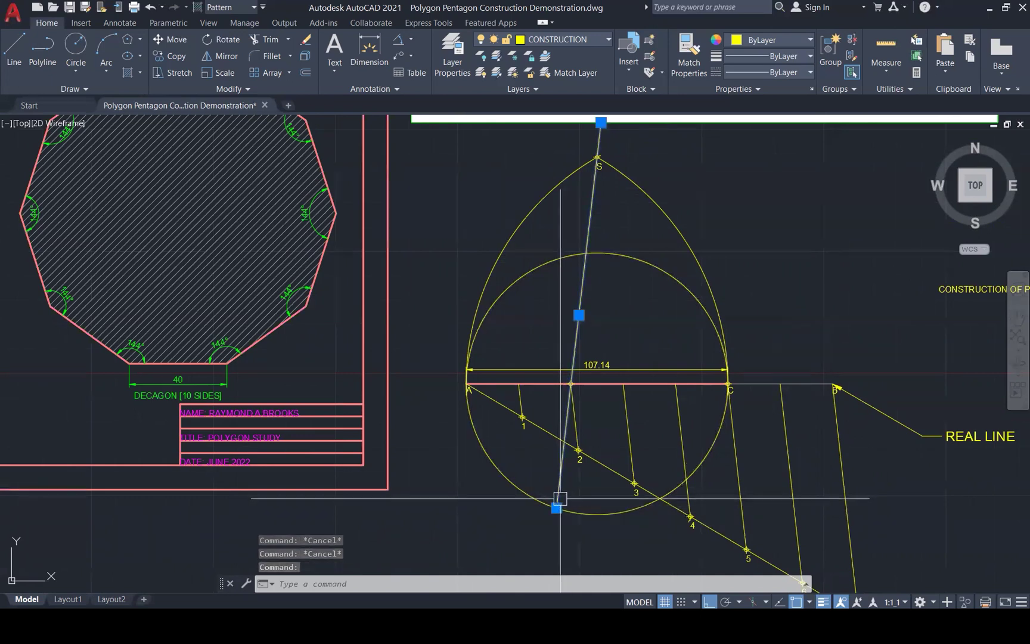
key("Escape")
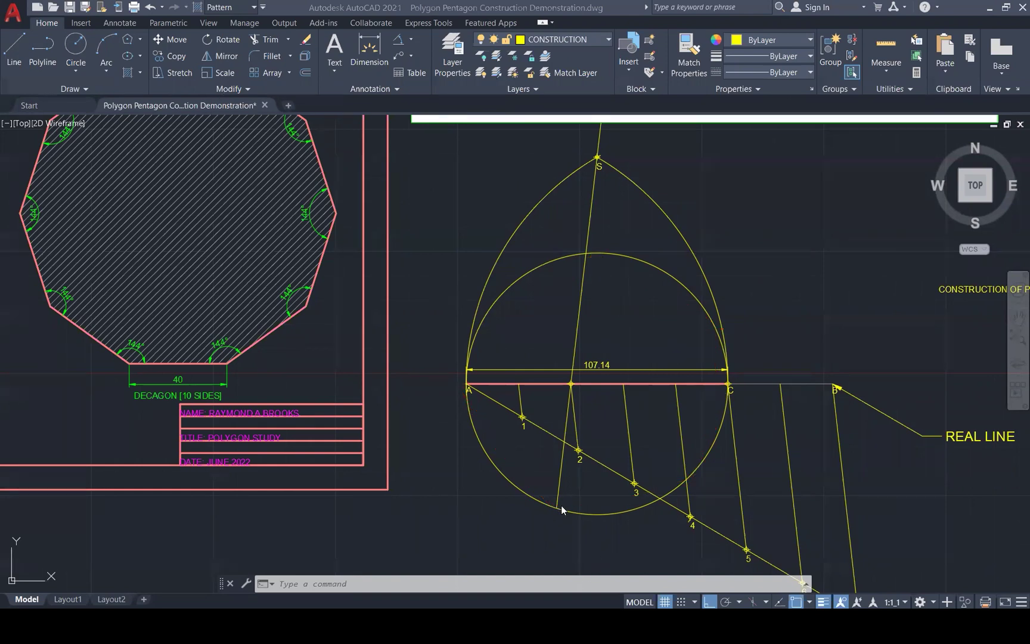
left_click(558, 488)
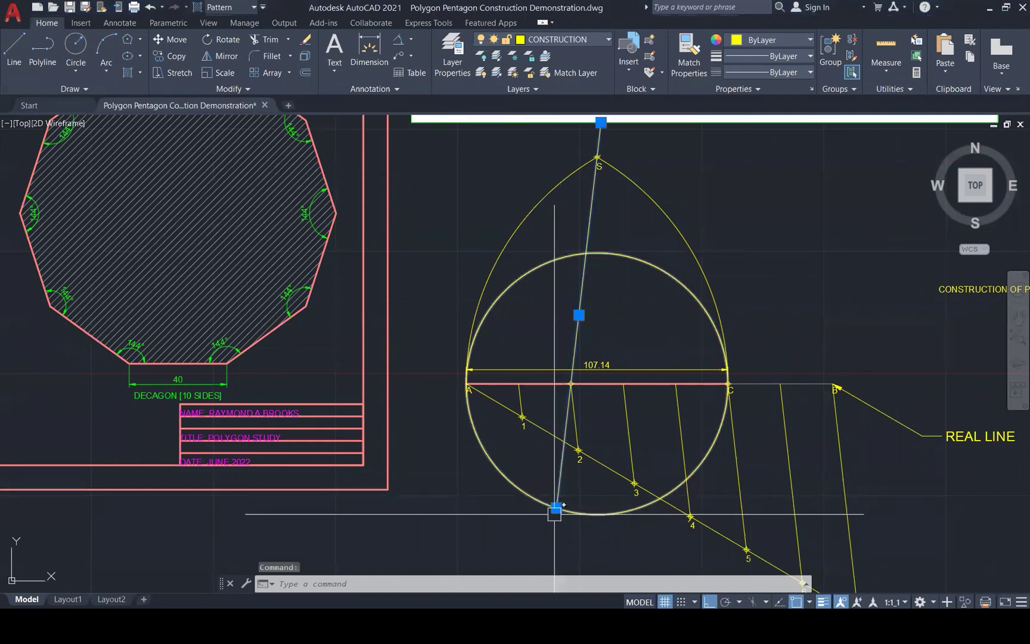
scroll(554, 513, "up", 4)
scroll(554, 511, "down", 2)
key("Escape")
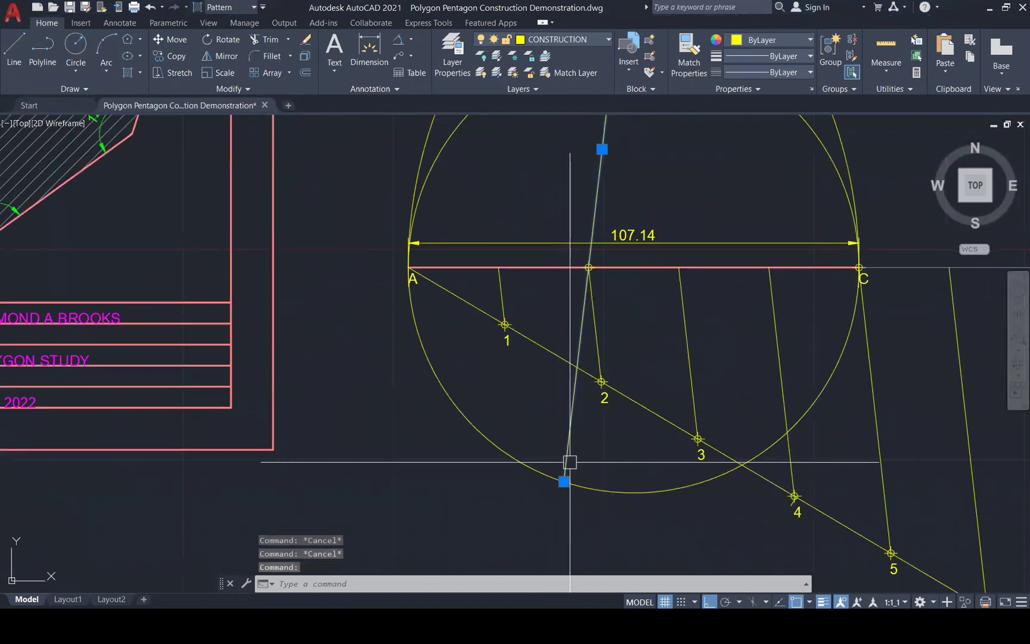
key("Escape")
scroll(566, 470, "down", 3)
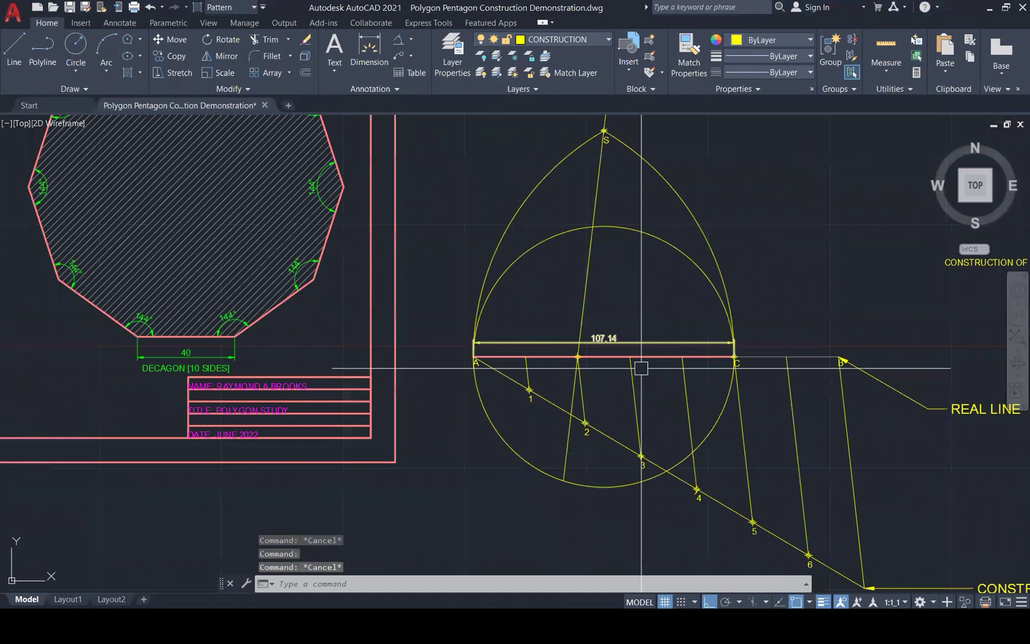
Copy the label S from the apex point to the intersection of the extended line and the circle's lower arc
scroll(639, 264, "up", 4)
left_click(631, 275)
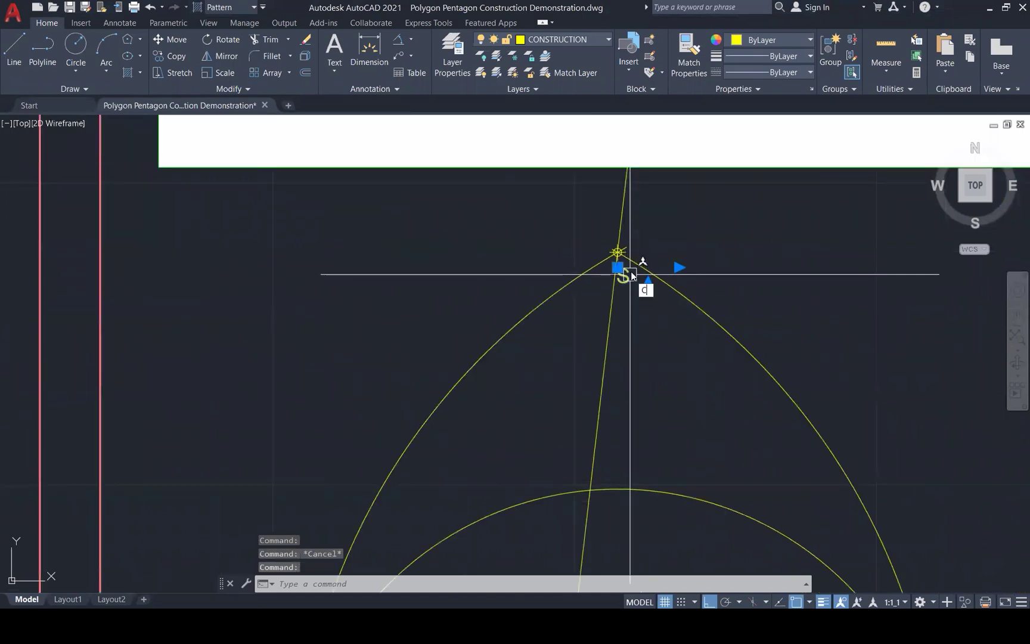
key("Return")
left_click(618, 252)
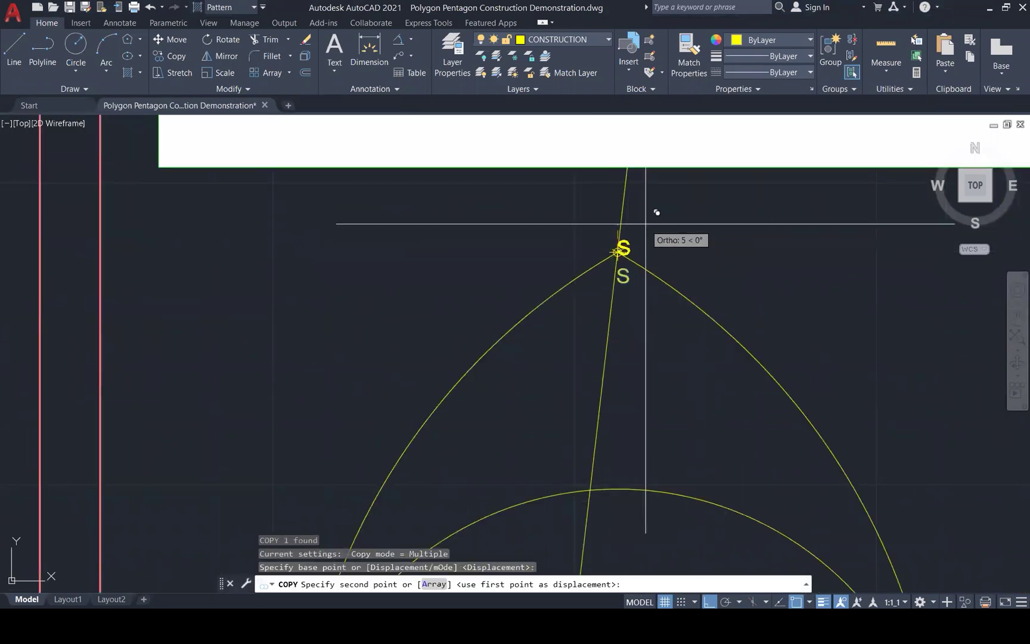
scroll(647, 233, "down", 4)
scroll(593, 531, "up", 4)
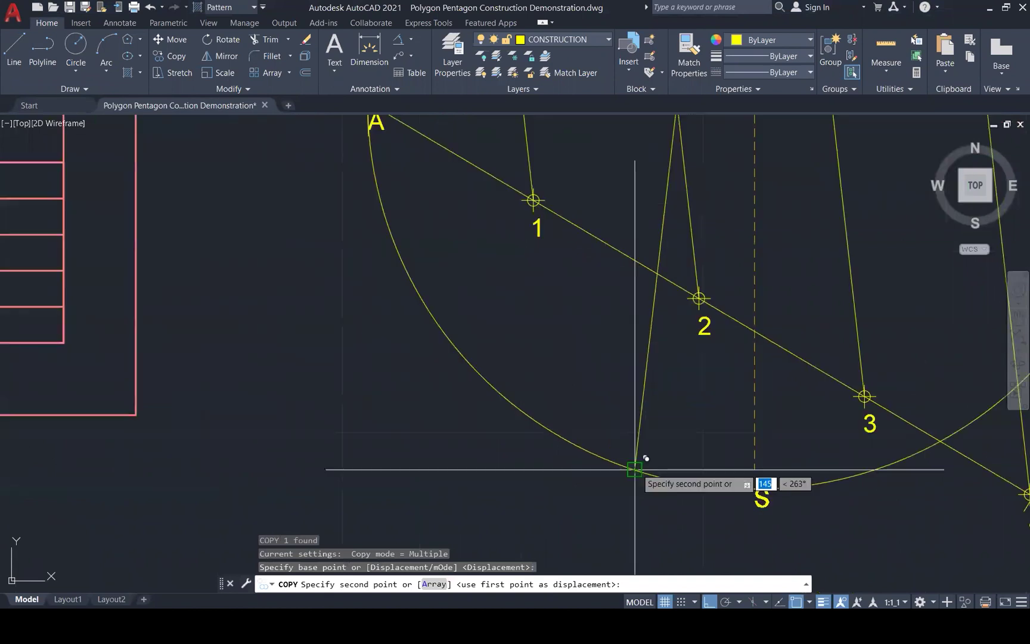
left_click(634, 469)
key("Escape")
Change the text of the copied label at the circle's lower intersection to R
double_click(642, 498)
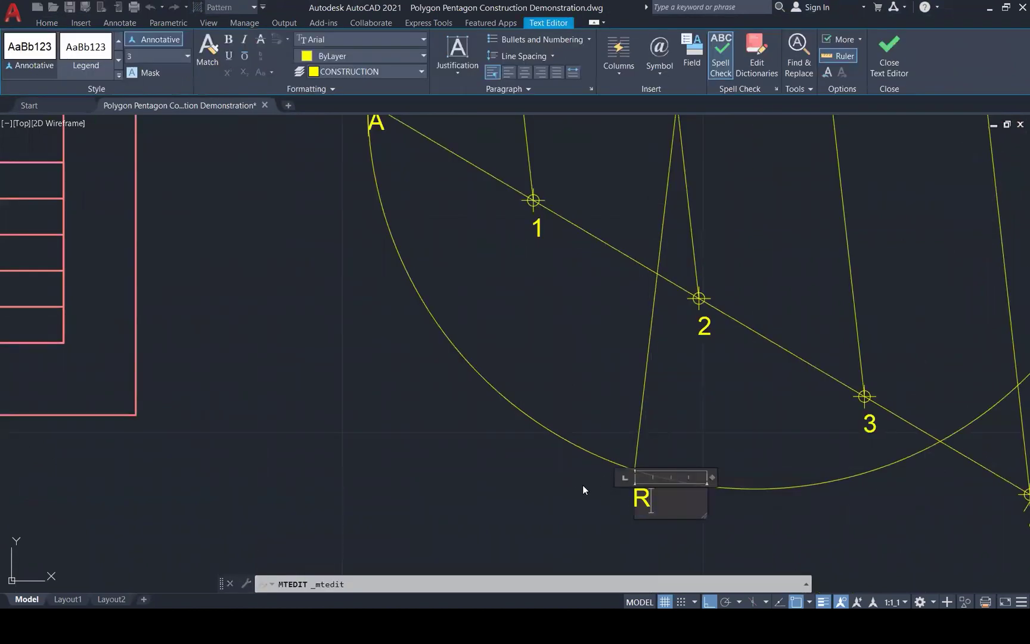
left_click(583, 485)
key("Escape")
key("Escape")
key("Escape")
Place a point at intersection R on the circle and regenerate the drawing to refresh the point markers
type("PO")
key("Return")
left_click(635, 469)
key("Escape")
type("RE")
key("Return")
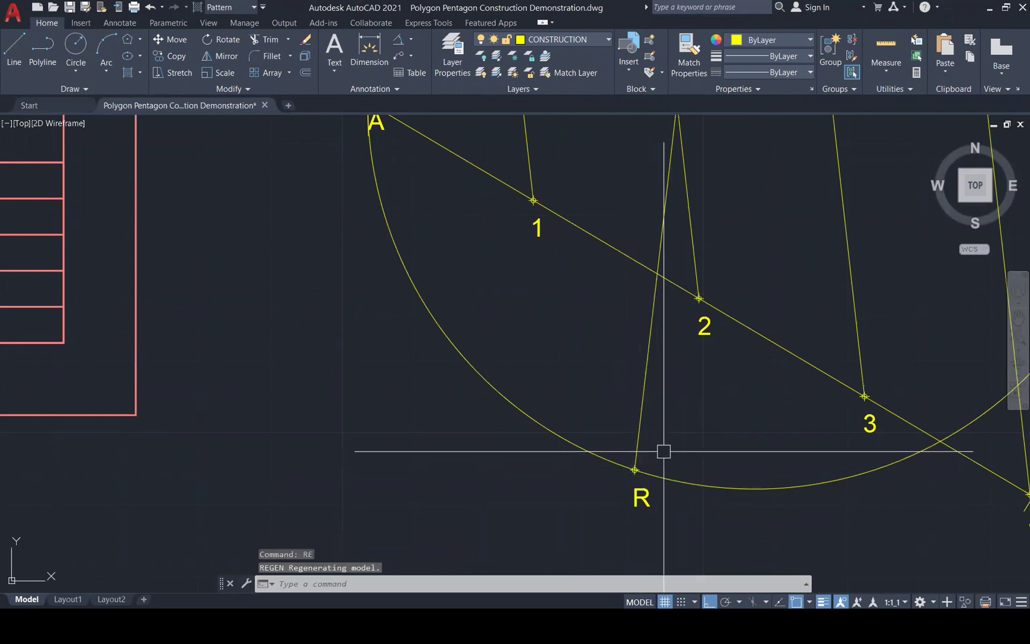
Draw a line from point A to point R as the first side of the pentagon
scroll(663, 452, "down", 4)
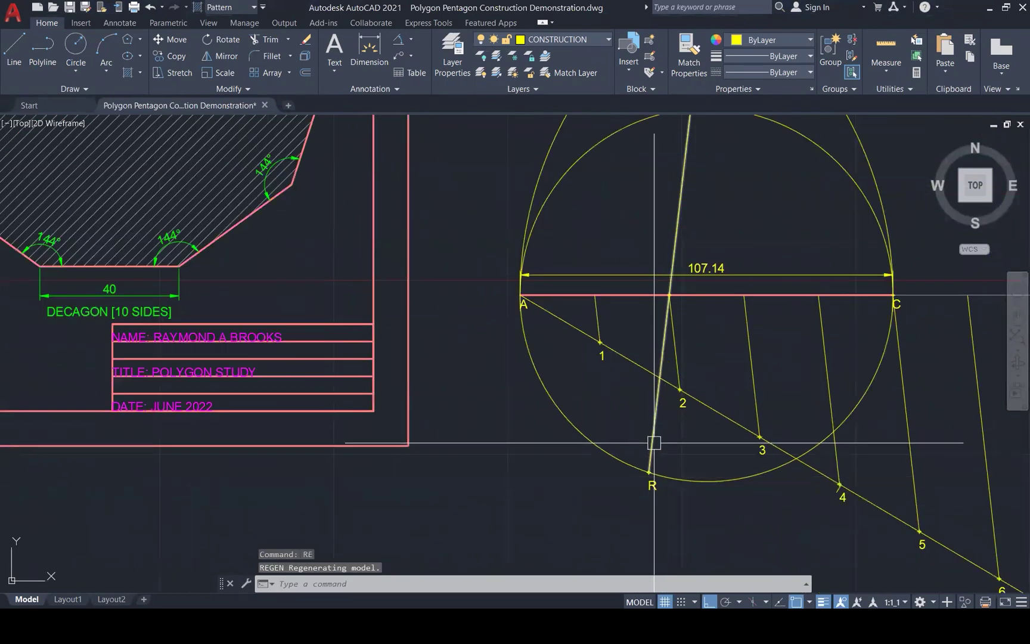
type("L")
key("Return")
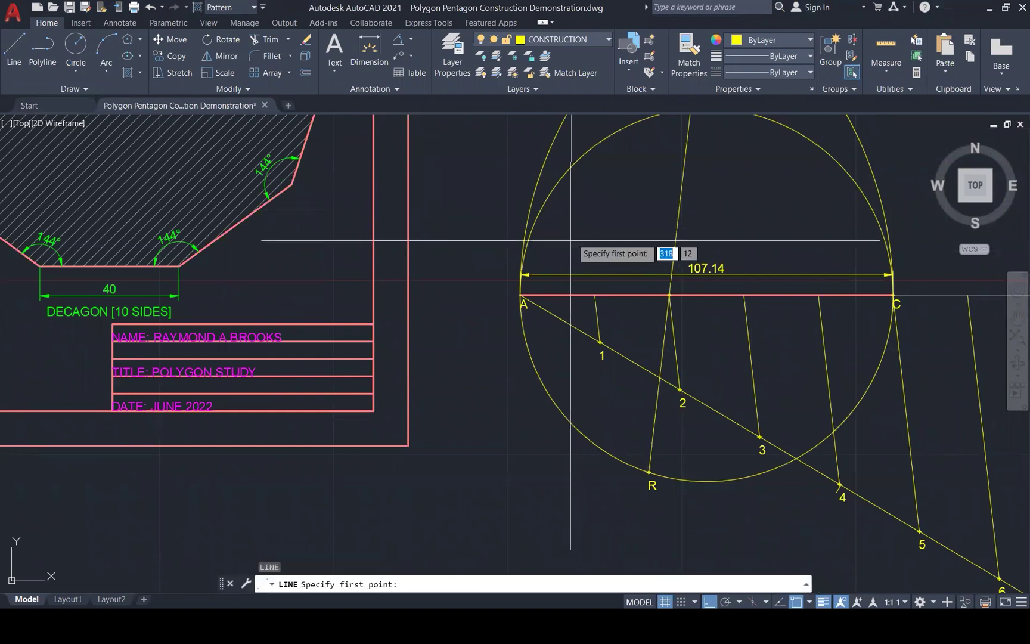
scroll(527, 296, "up", 4)
left_click(522, 294)
scroll(409, 205, "down", 2)
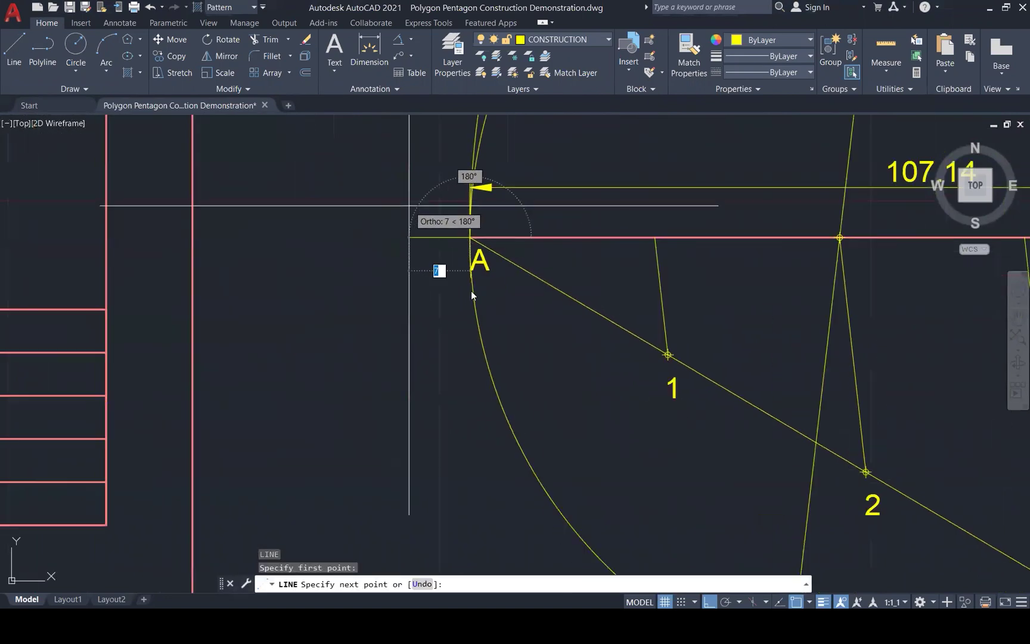
scroll(409, 205, "down", 3)
left_click(564, 397)
key("Escape")
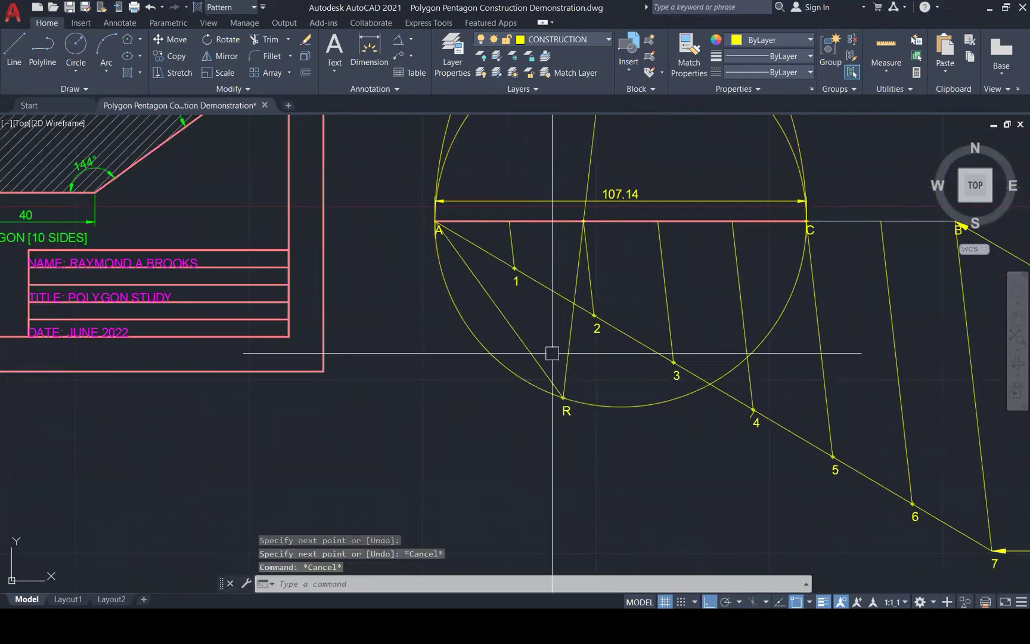
Match the properties of line AC onto the pentagon side AR
type("ma")
key("Return")
left_click(548, 220)
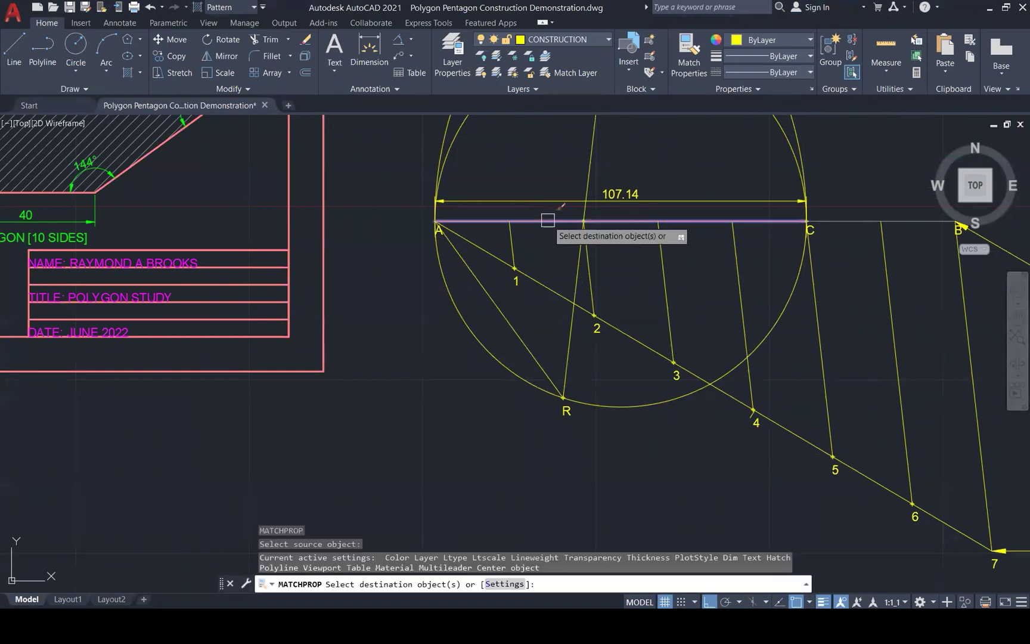
left_click(509, 320)
key("Escape")
key("Escape")
Draw a construction circle centred at point A with its radius reaching point R
scroll(497, 422, "down", 1)
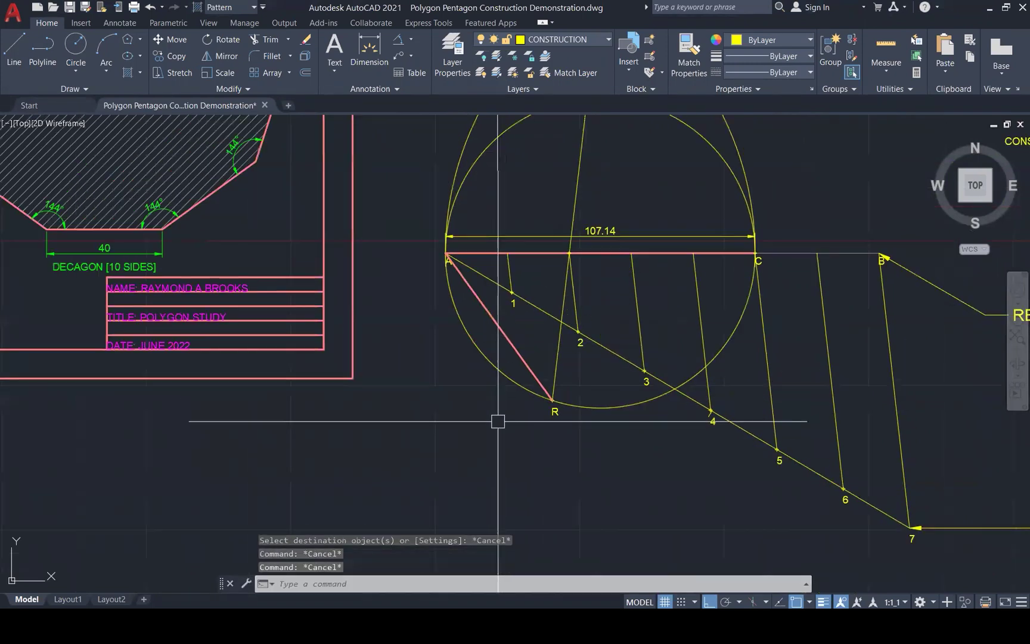
scroll(498, 421, "down", 1)
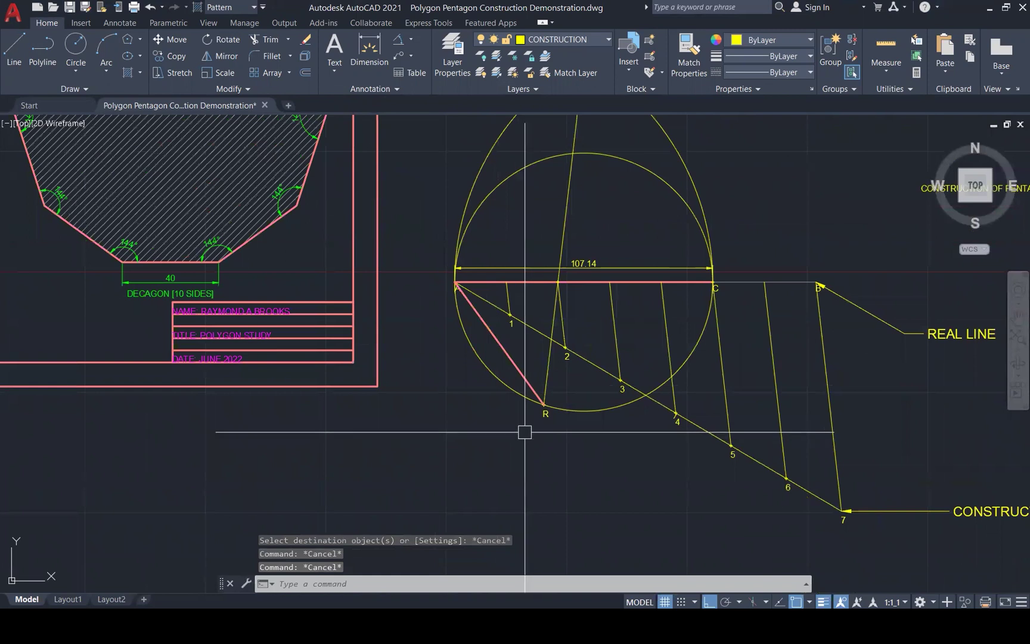
scroll(523, 427, "down", 1)
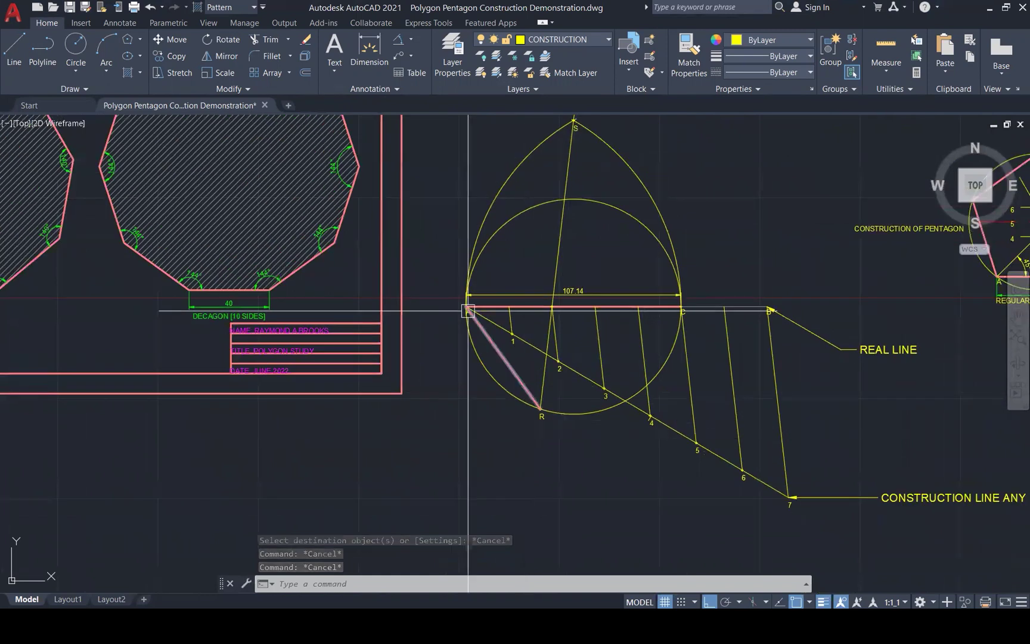
scroll(471, 307, "up", 2)
type("c")
key("Return")
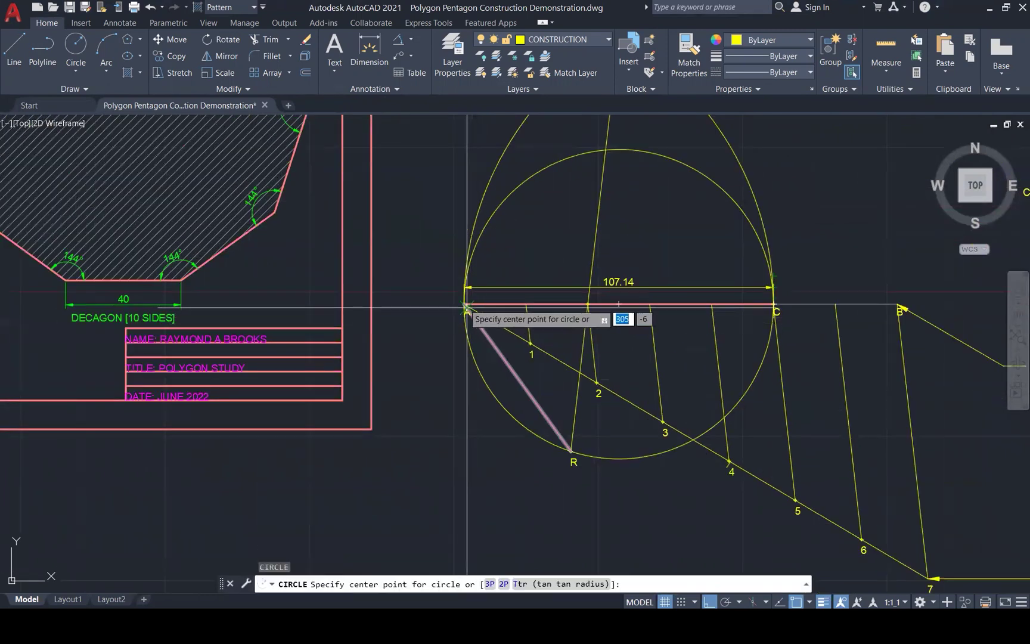
left_click(469, 308)
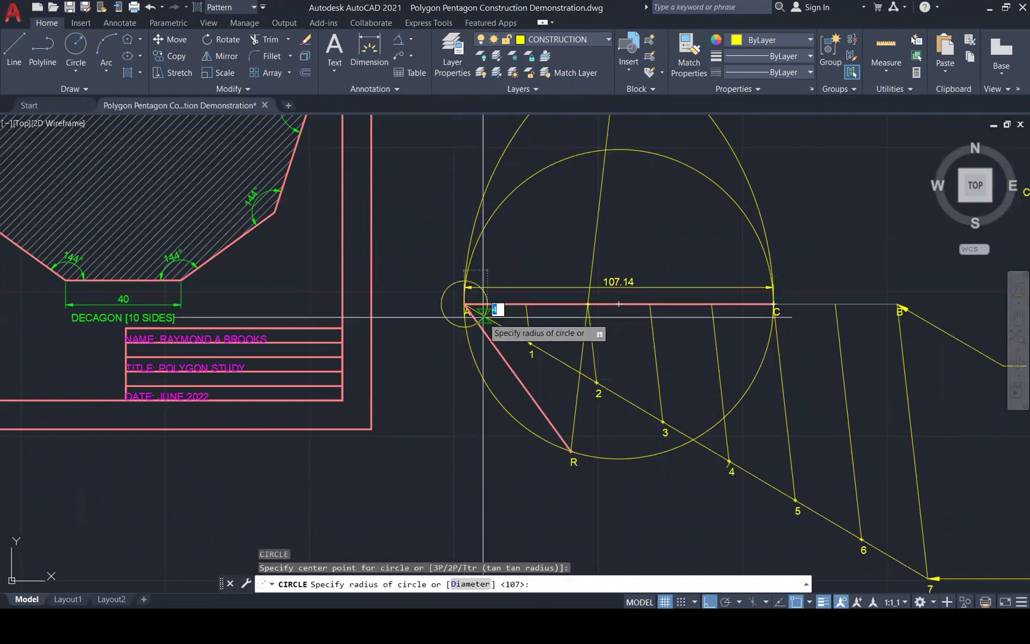
left_click(571, 450)
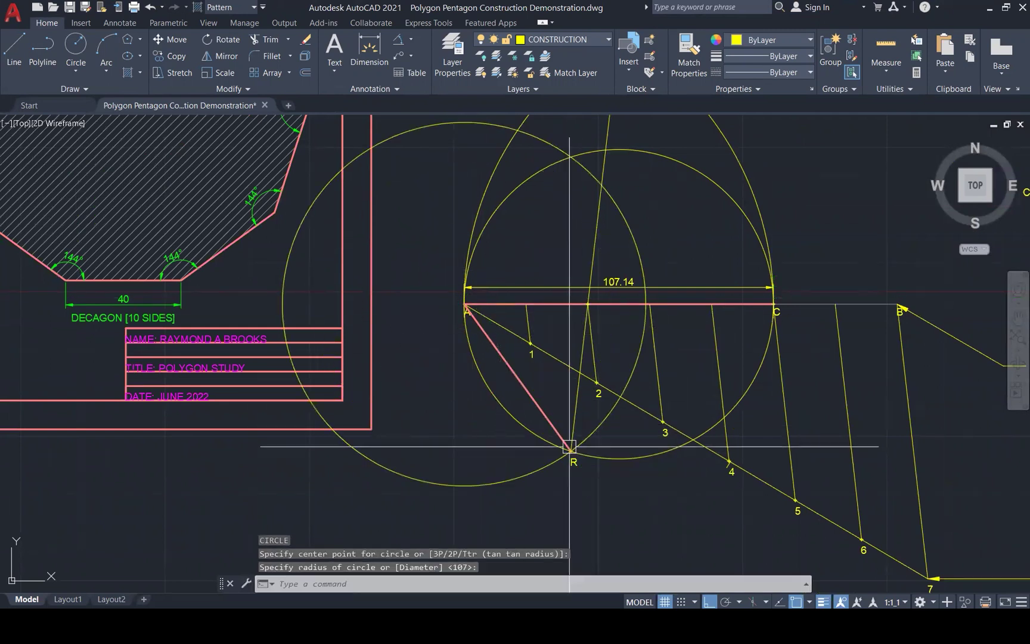
key("Escape")
key("Escape")
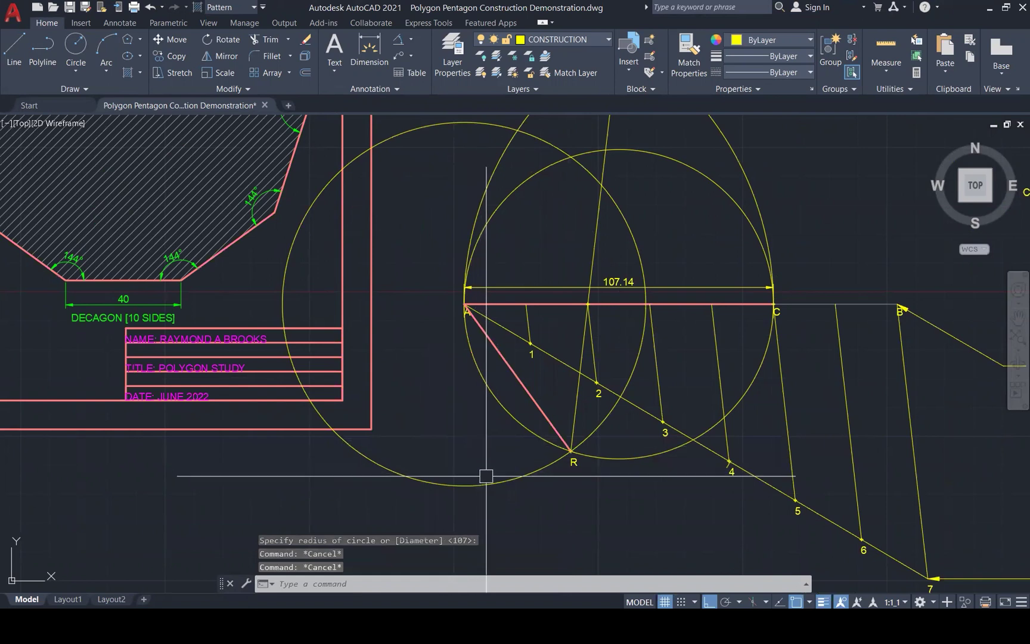
left_click(484, 480)
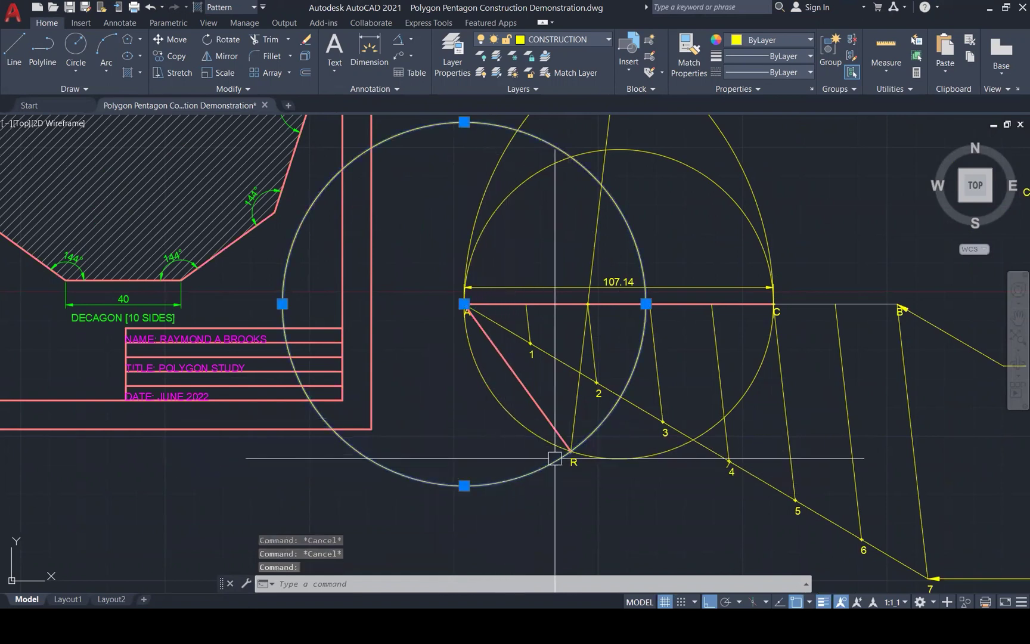
mouse_move(593, 459)
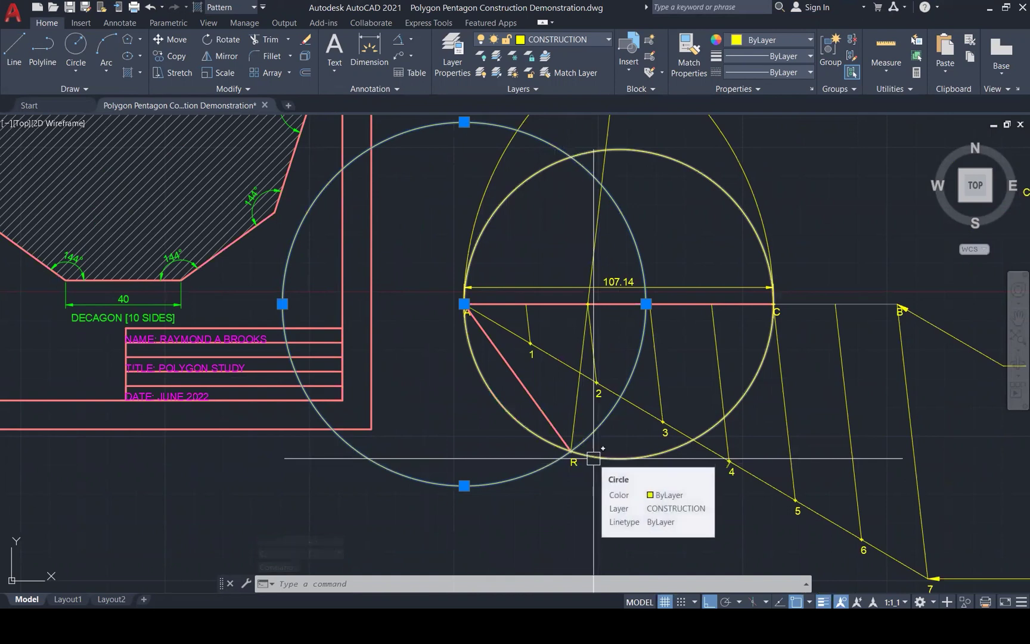
scroll(584, 487, "down", 3)
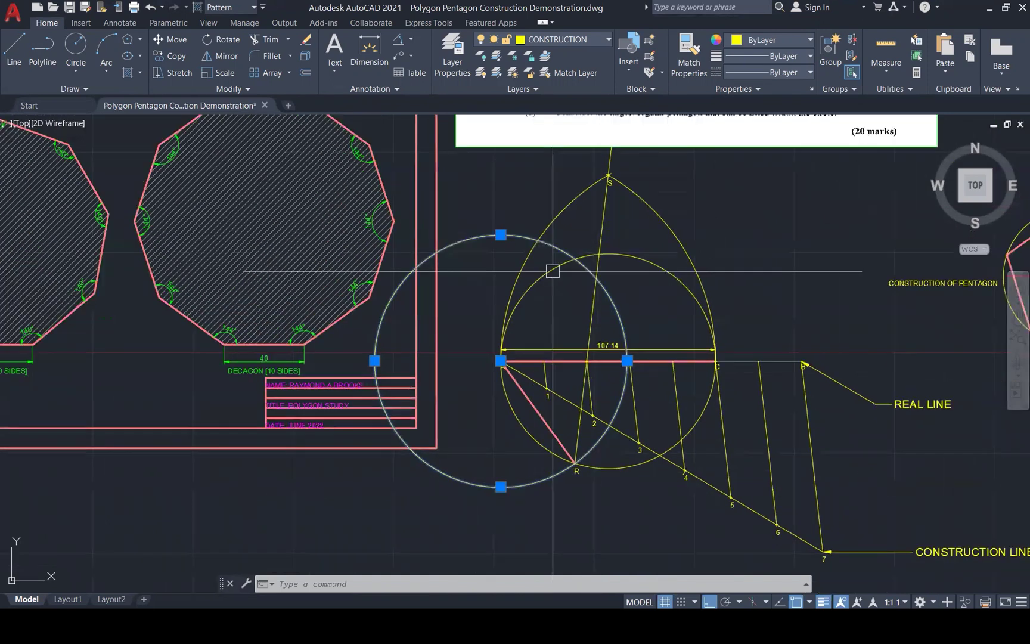
key("Escape")
Place a point where the new construction circle crosses the upper arc of the circle on diameter AC
scroll(554, 262, "up", 2)
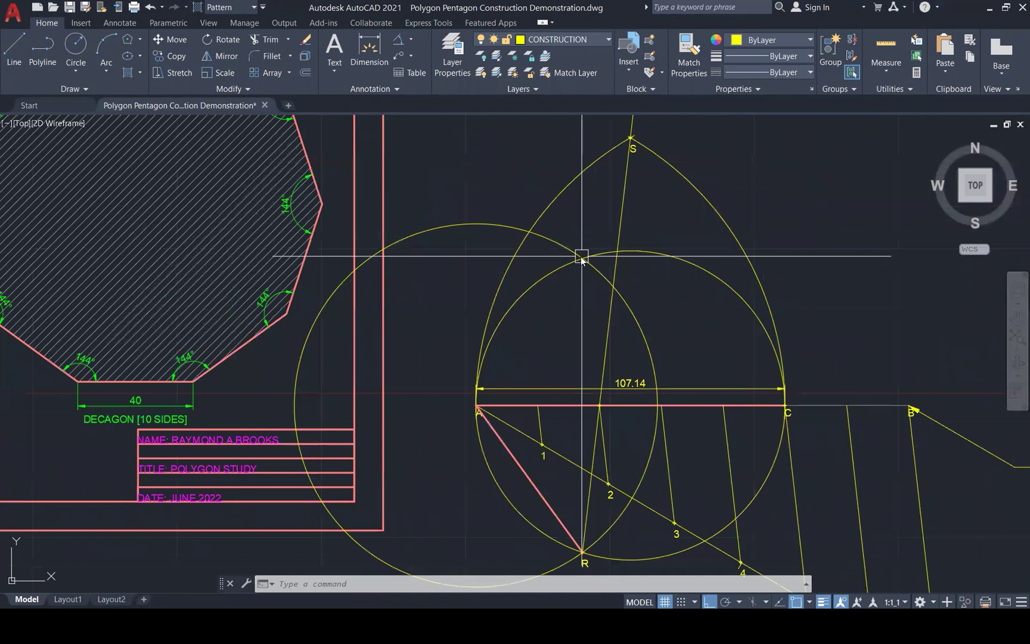
key("Escape")
key("Return")
left_click(582, 258)
key("Escape")
key("Escape")
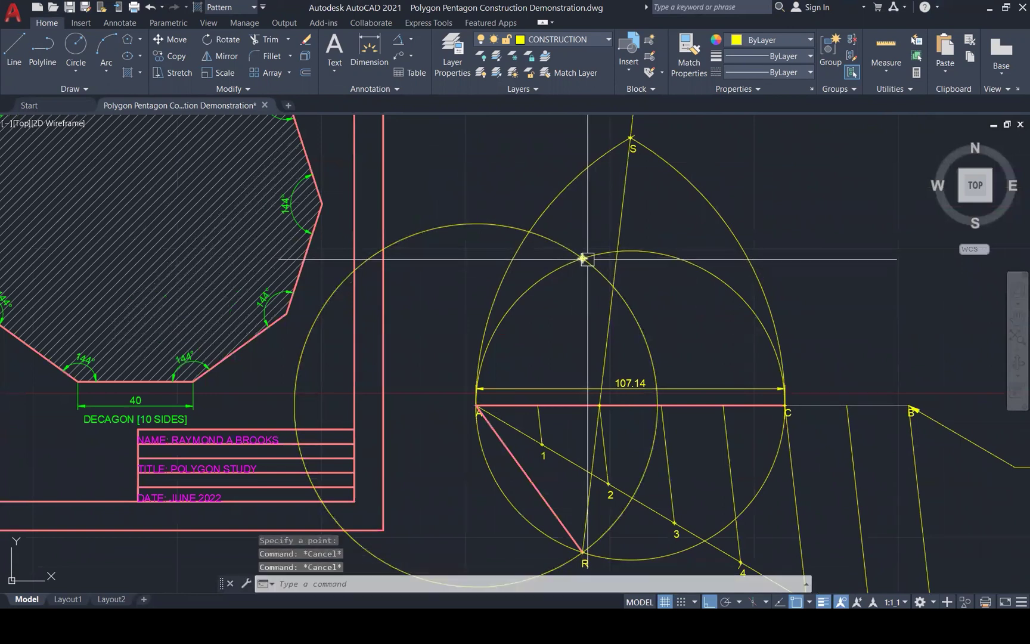
Add a multiline text label P at the new upper intersection point
scroll(588, 259, "up", 5)
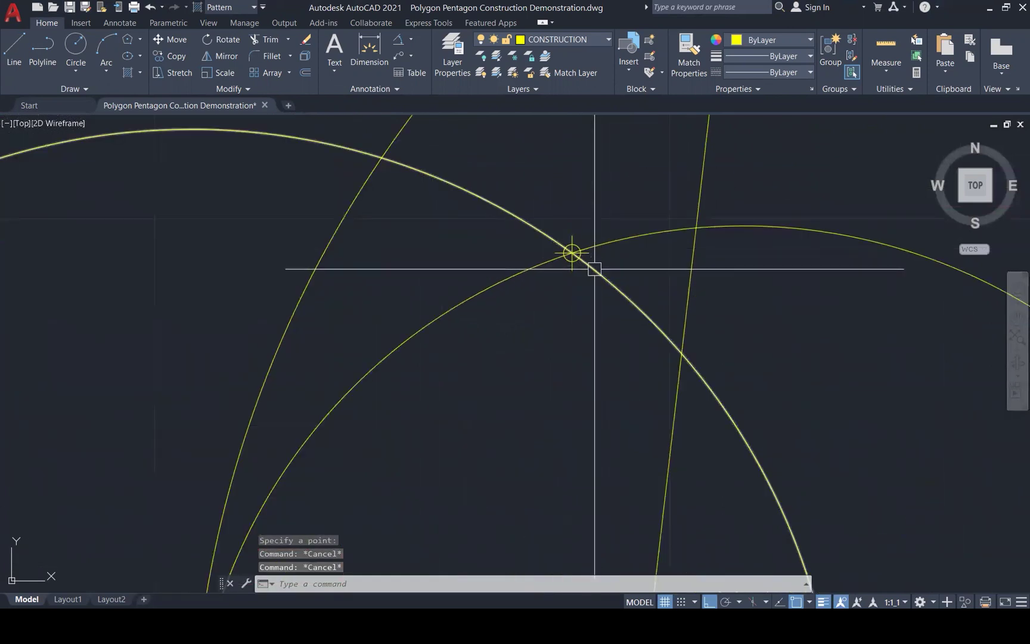
scroll(594, 269, "down", 1)
type("M")
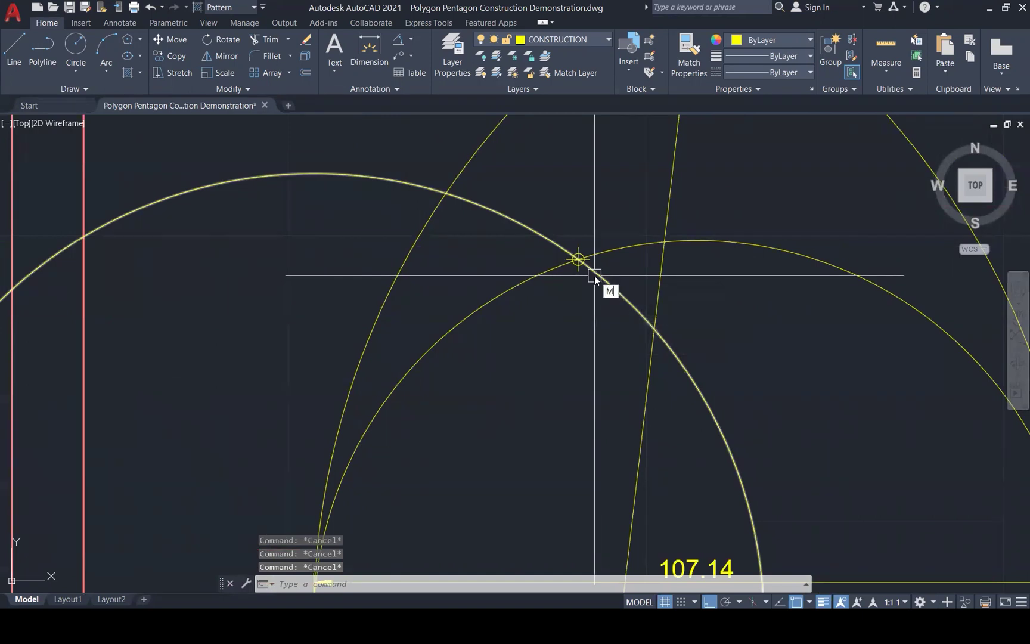
type("T")
key("Return")
left_click(578, 259)
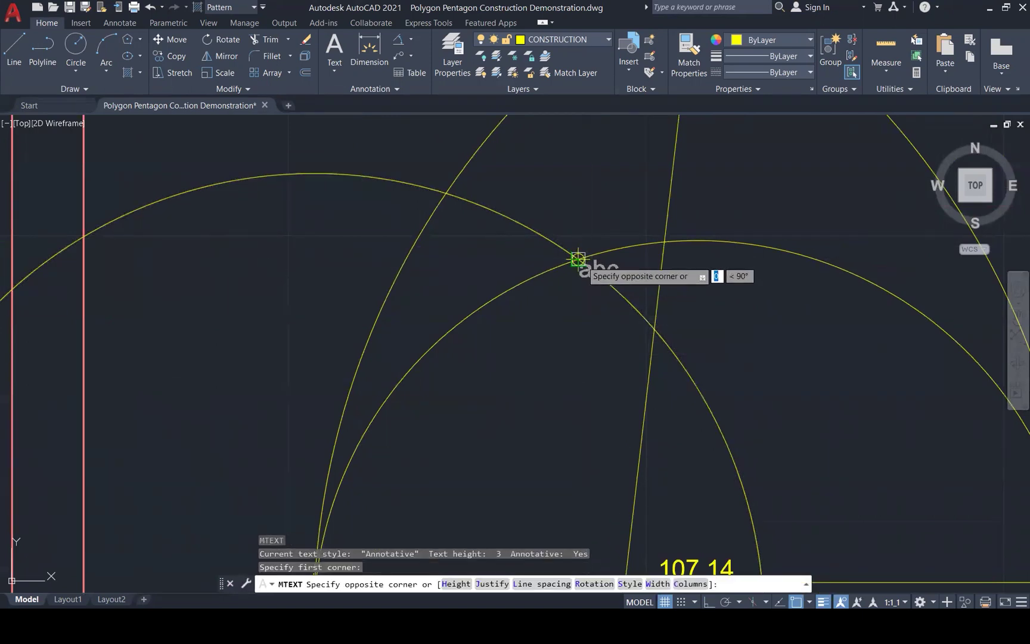
left_click(603, 289)
left_click(701, 302)
Turn off Ortho and reposition the label P just below its point marker
scroll(590, 274, "up", 3)
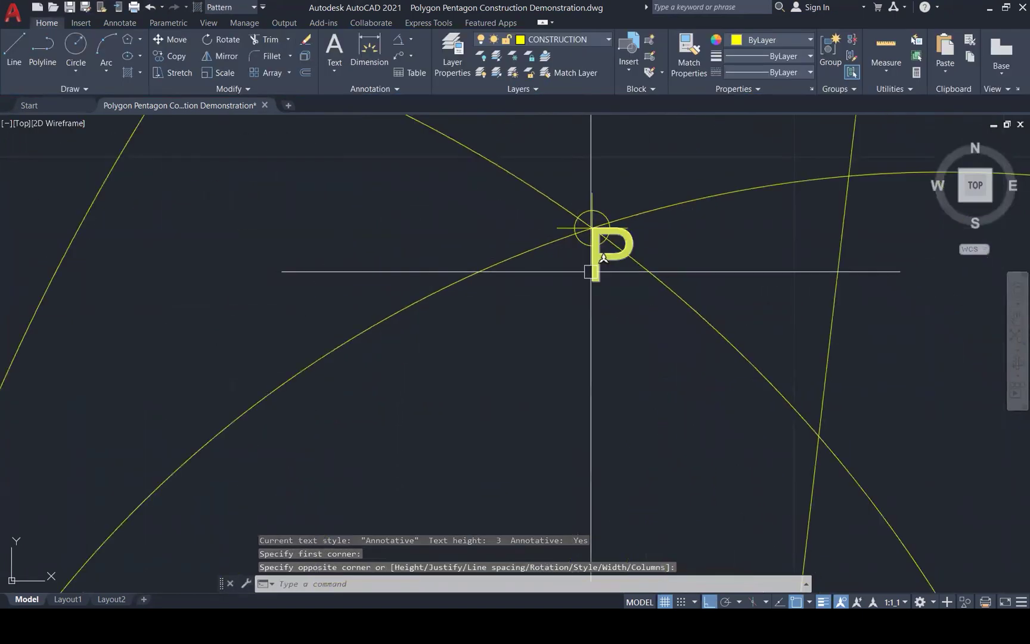
left_click(598, 227)
left_click(591, 227)
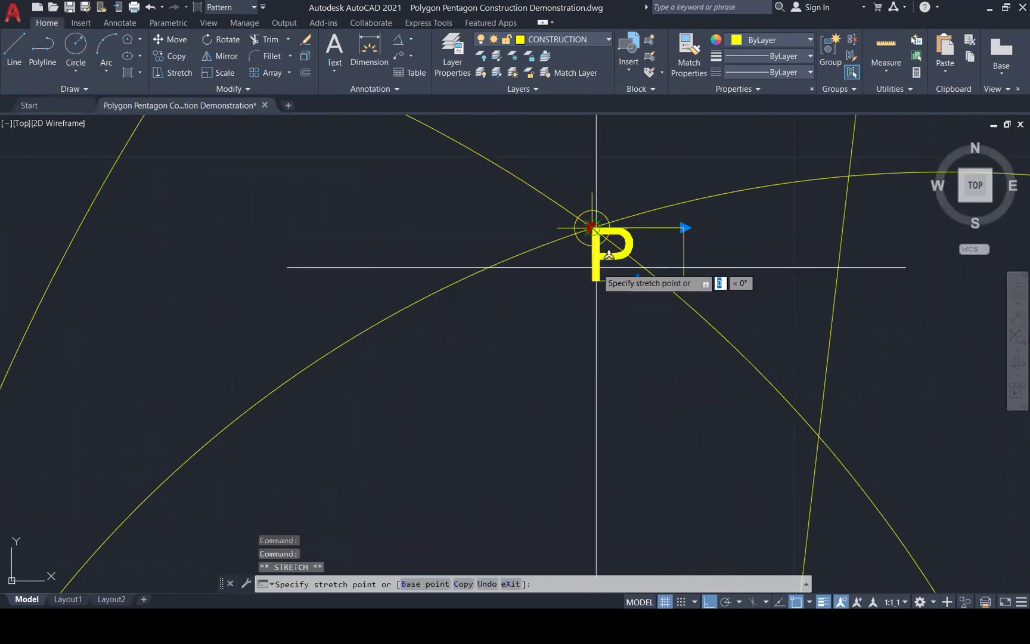
left_click(594, 231)
left_click(592, 227)
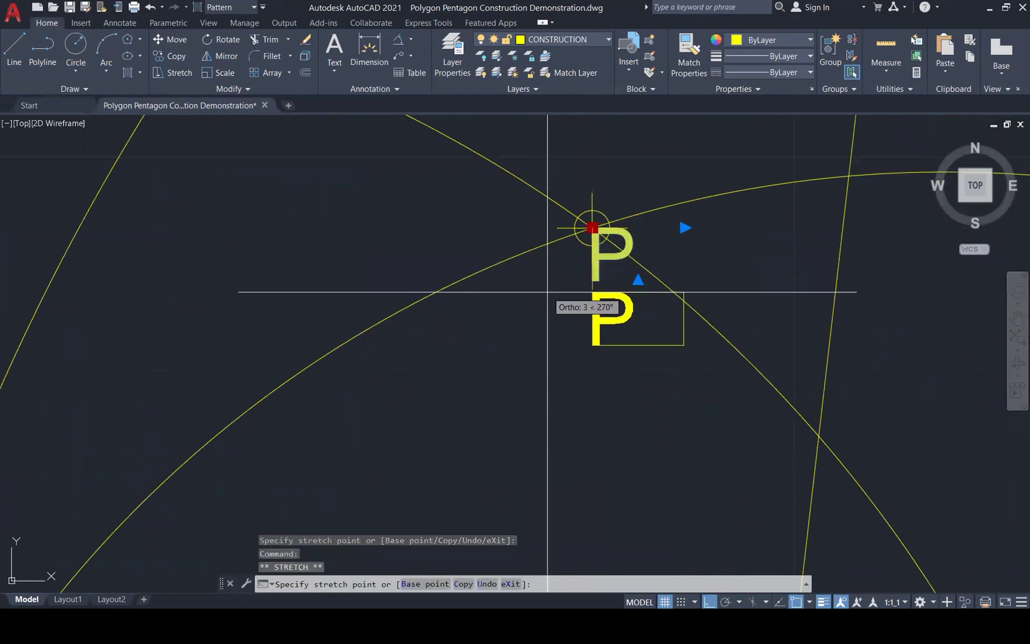
key("F8")
scroll(597, 248, "down", 3)
key("Escape")
key("Escape")
Draw a line from point A to point P as the second side of the pentagon
scroll(622, 237, "down", 3)
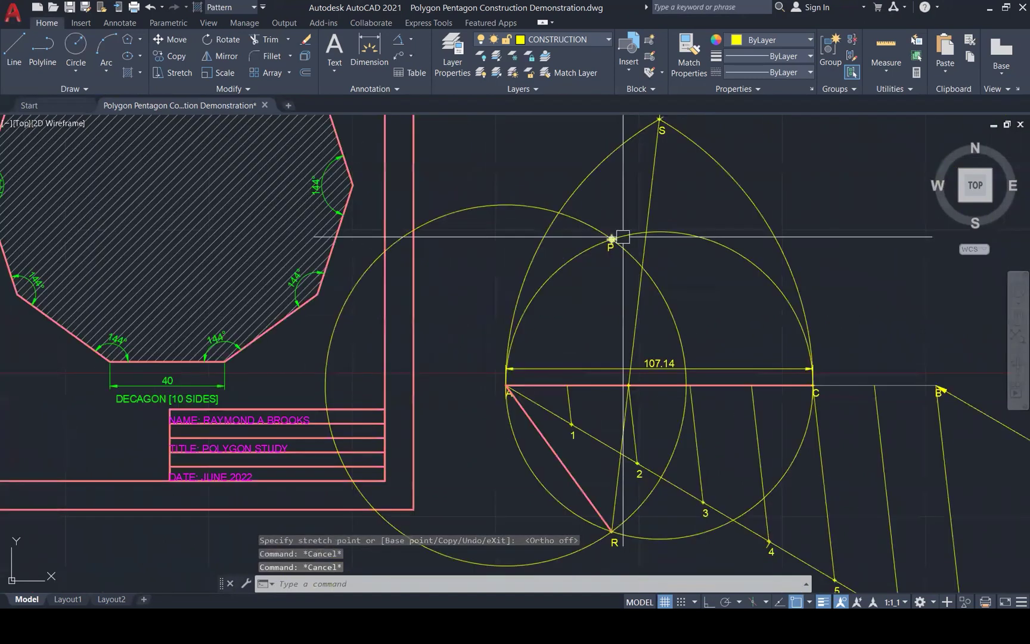
type("l")
key("Return")
left_click(506, 386)
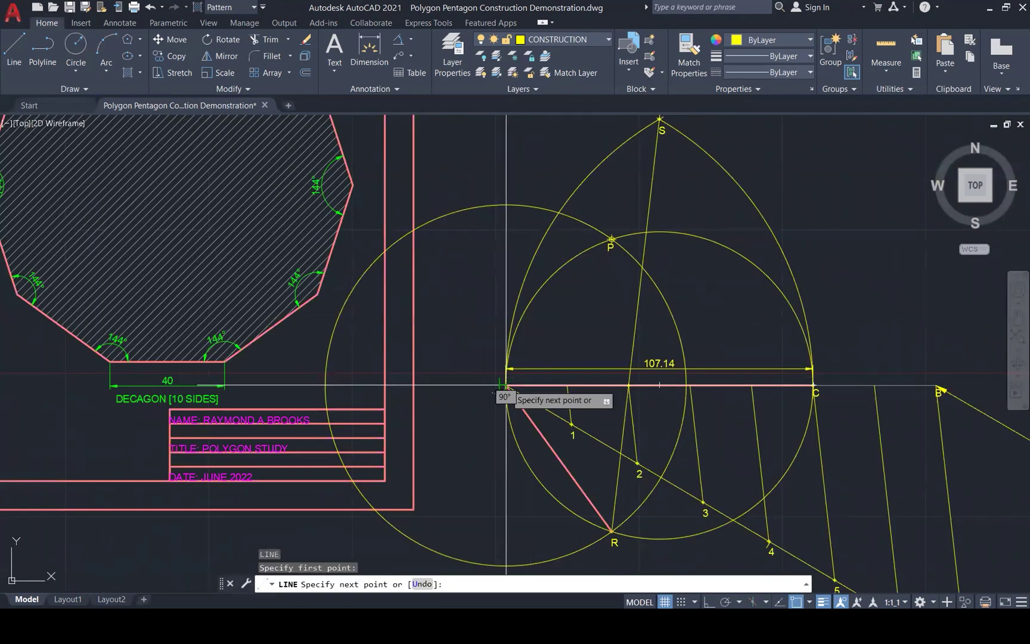
scroll(611, 239, "up", 1)
scroll(611, 239, "up", 2)
left_click(611, 239)
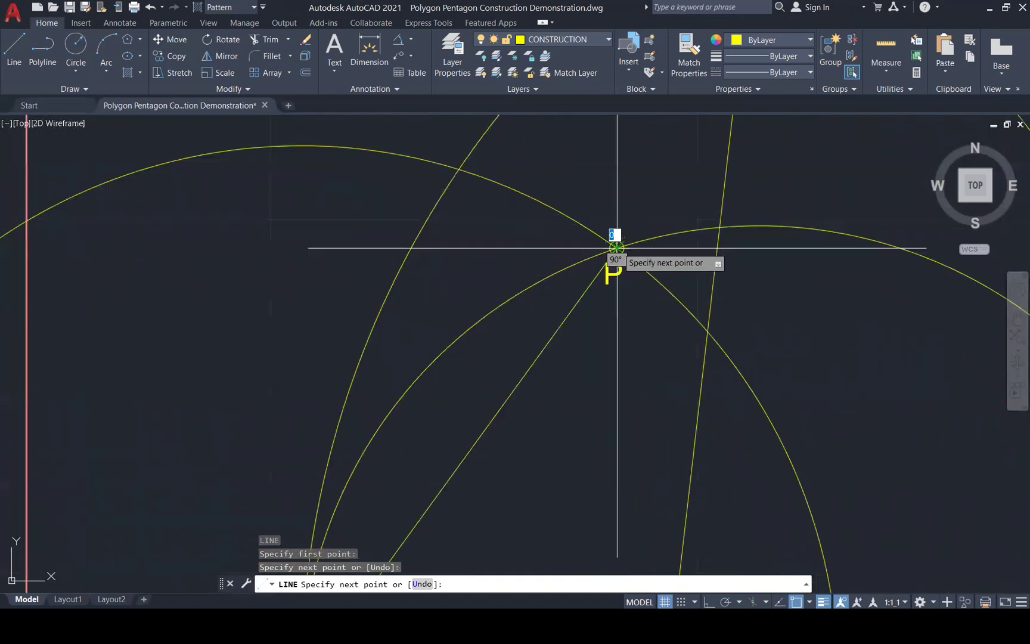
key("Escape")
Match the properties of line AC onto the pentagon side AP
scroll(622, 220, "down", 3)
type("ma")
key("Return")
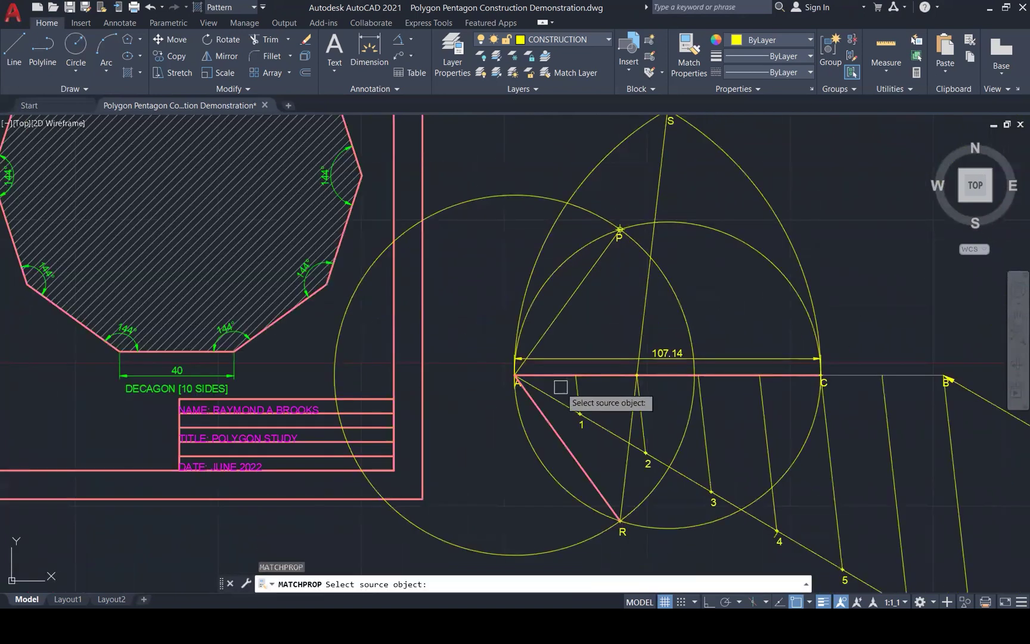
left_click(558, 375)
left_click(555, 325)
key("Escape")
key("Escape")
key("Escape")
key("Escape")
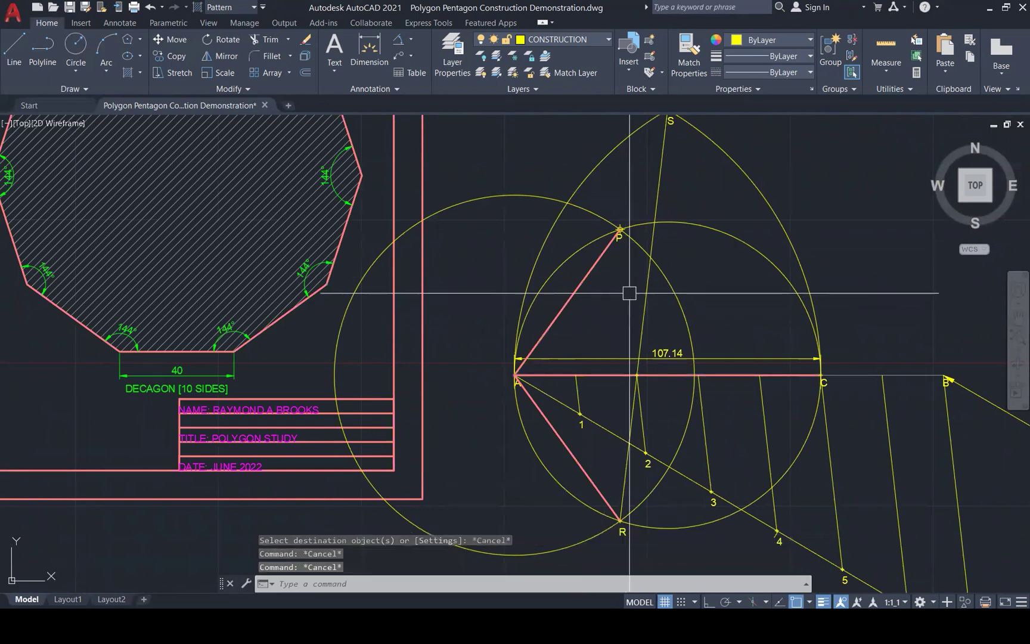
Move the construction circle so its centre shifts from point A to point P
left_click(640, 250)
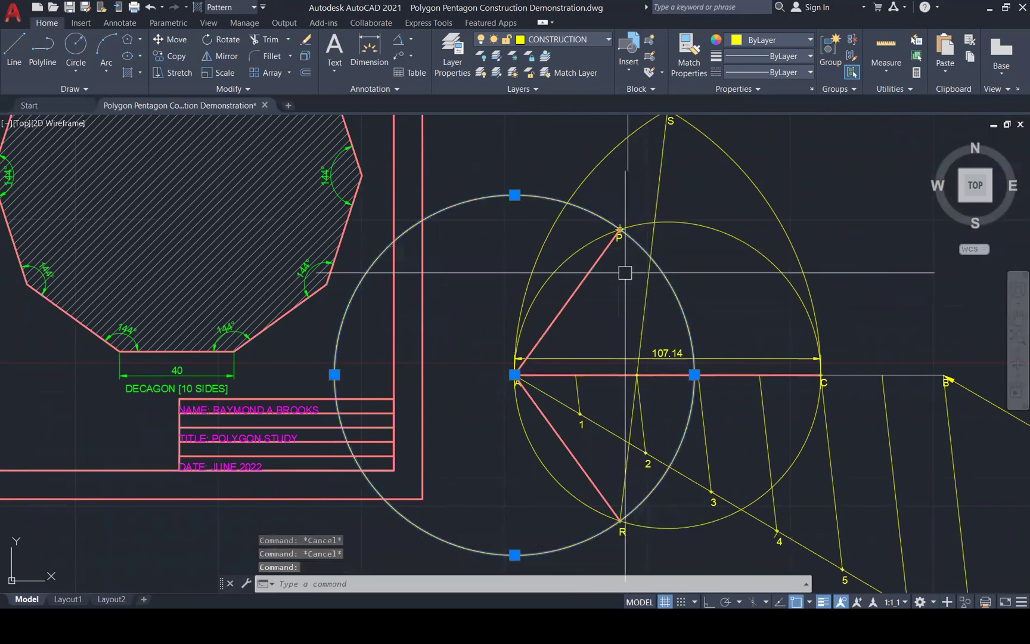
left_click(514, 375)
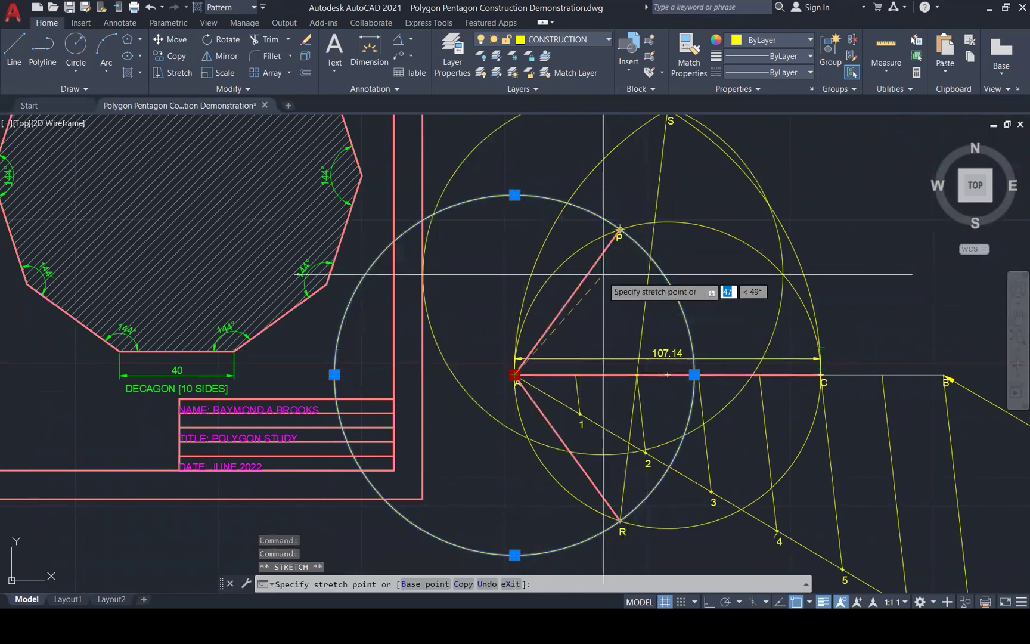
left_click(620, 229)
key("Escape")
key("Escape")
key("Escape")
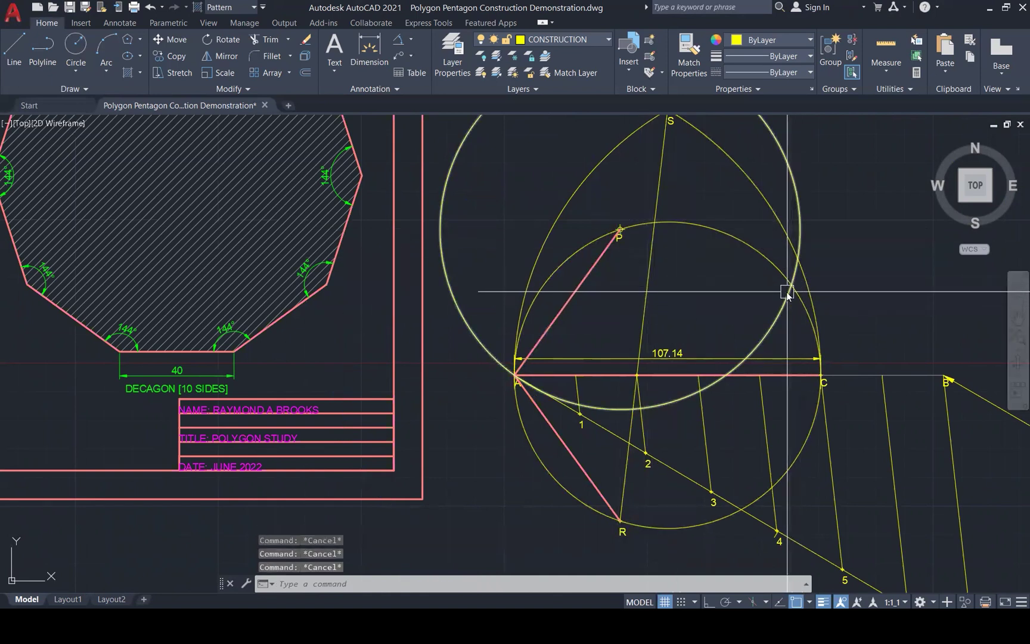
Place a point where the moved construction circle crosses the circle on diameter AC, above C
key("Return")
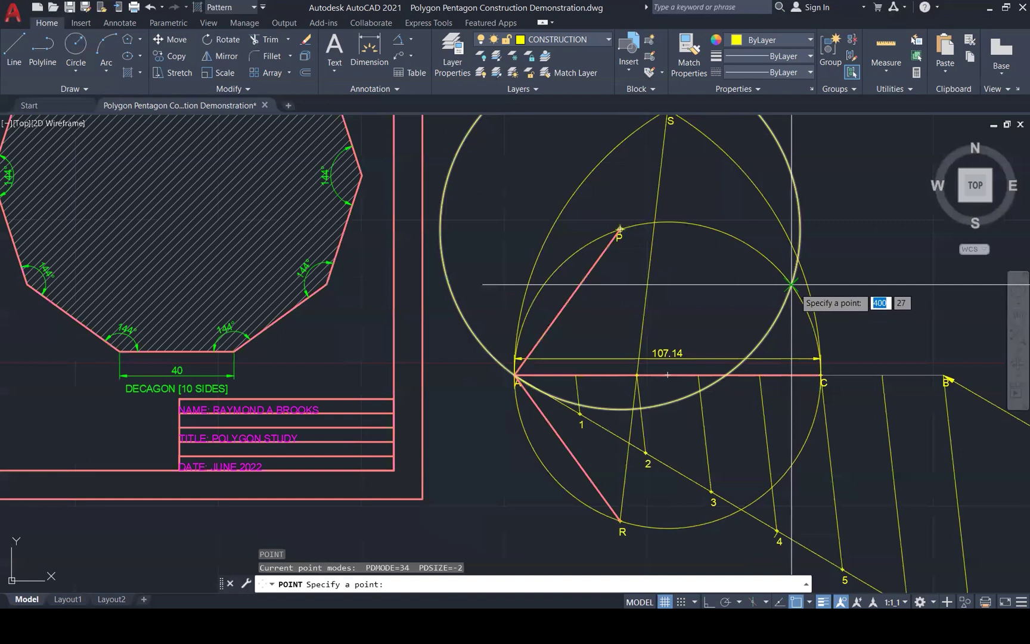
left_click(786, 299)
key("Escape")
key("Escape")
key("Escape")
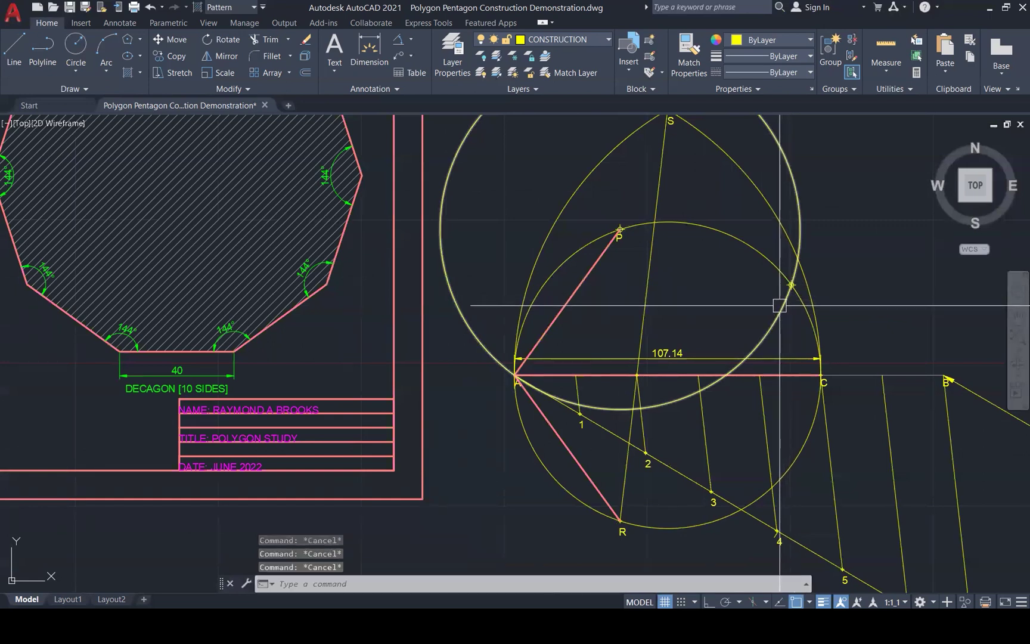
Draw a line from point P to the new intersection point as the third side of the pentagon
type("l")
key("Return")
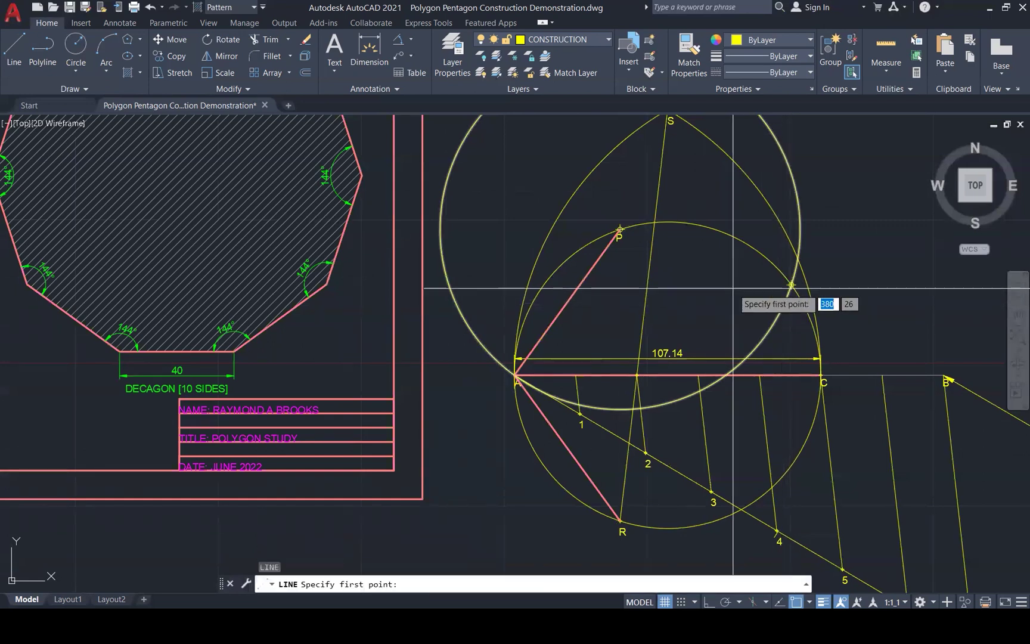
left_click(618, 230)
scroll(793, 284, "up", 2)
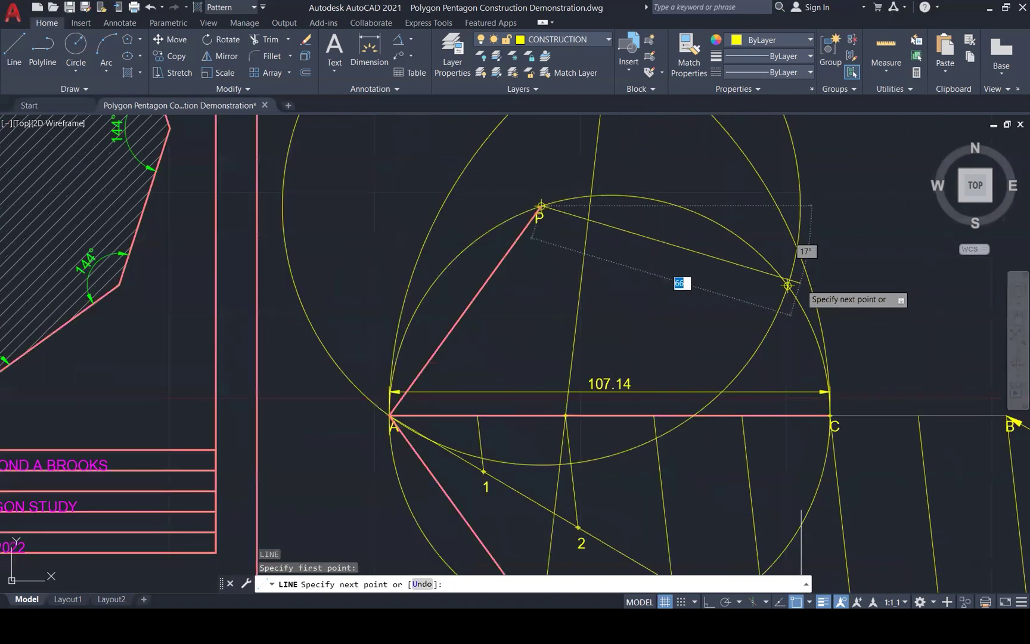
scroll(787, 286, "up", 2)
left_click(770, 285)
key("Escape")
key("Escape")
Match the properties of side AP onto the third pentagon side starting at P
type("m")
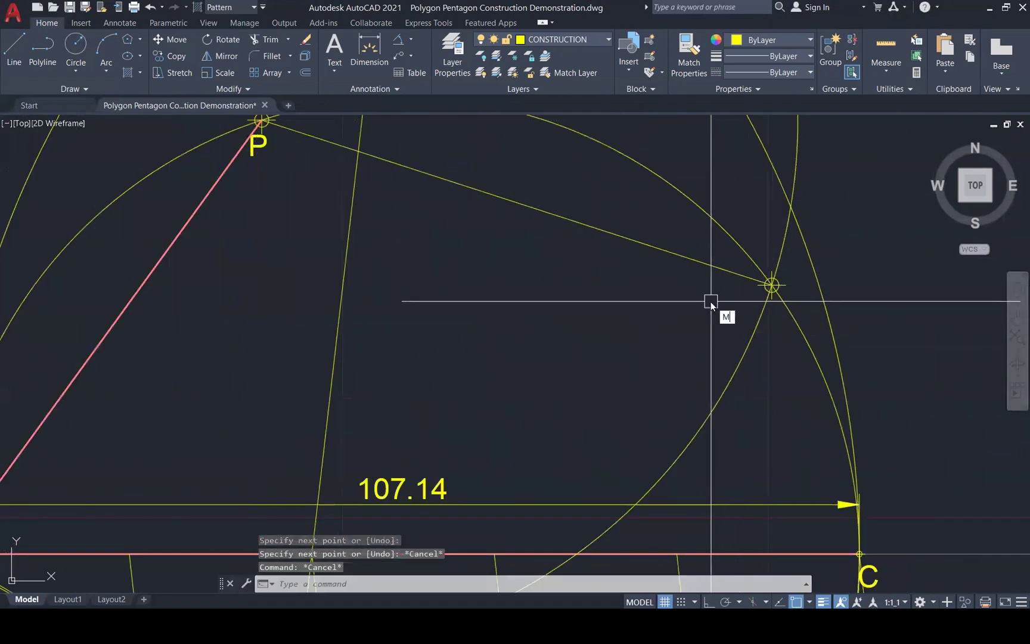
type("a")
key("Return")
left_click(177, 239)
left_click(557, 214)
key("Escape")
key("Escape")
Copy the label P from its point to the far end of the third pentagon side
scroll(674, 286, "down", 2)
scroll(732, 298, "up", 4)
scroll(747, 276, "down", 2)
scroll(748, 306, "down", 3)
left_click(382, 191)
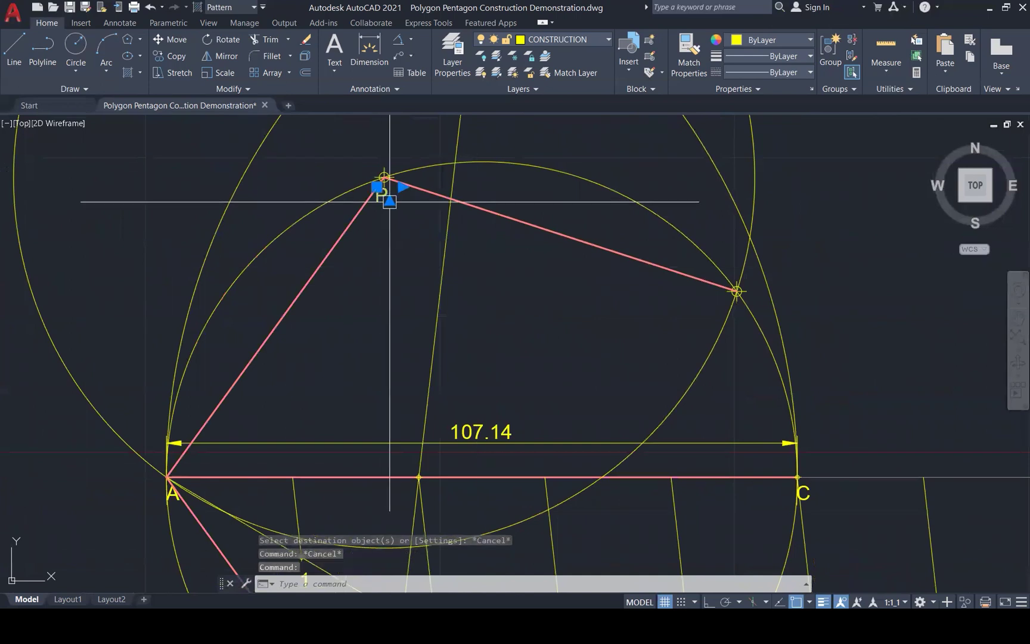
type("co")
key("Return")
left_click(384, 178)
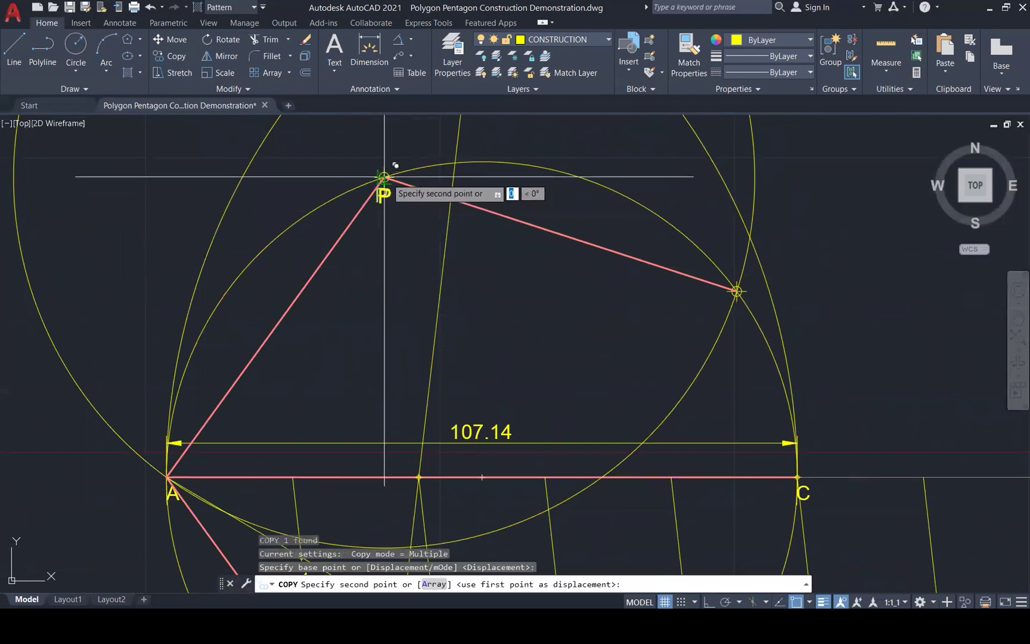
scroll(679, 295, "up", 6)
left_click(851, 283)
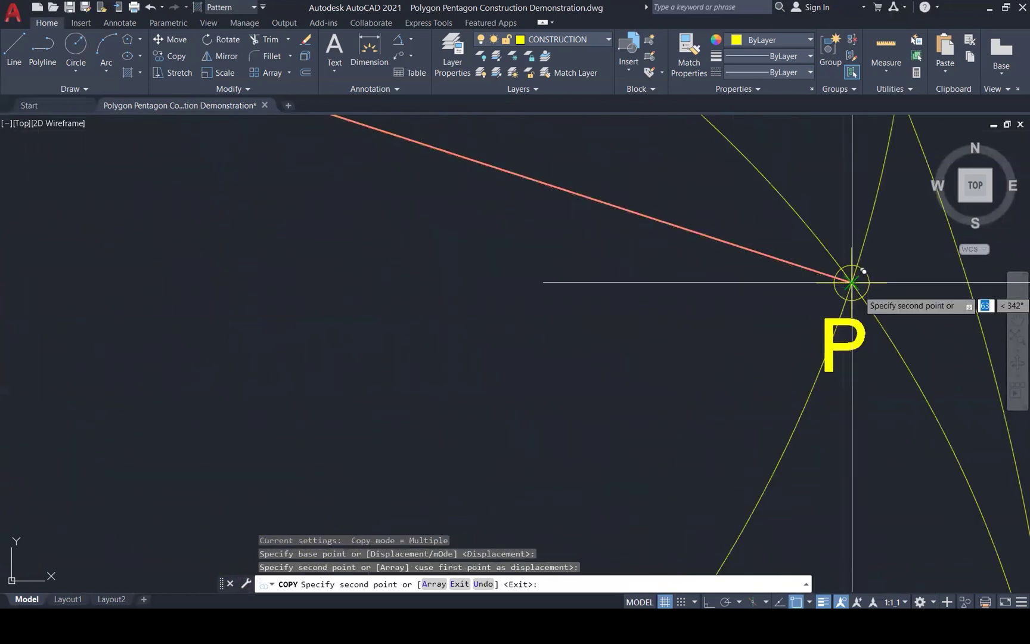
Change the copied label at the far end of the third pentagon side to a capital Q
key("Escape")
double_click(865, 335)
type("q")
left_click(738, 288)
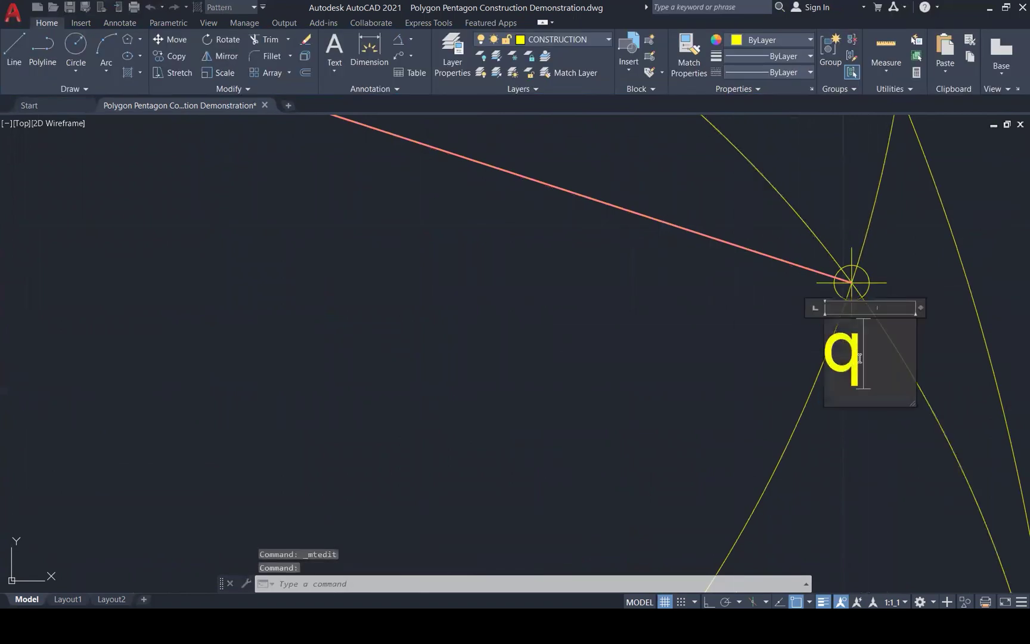
left_click_drag(860, 358, 776, 347)
type("Q")
left_click(614, 315)
scroll(660, 325, "down", 4)
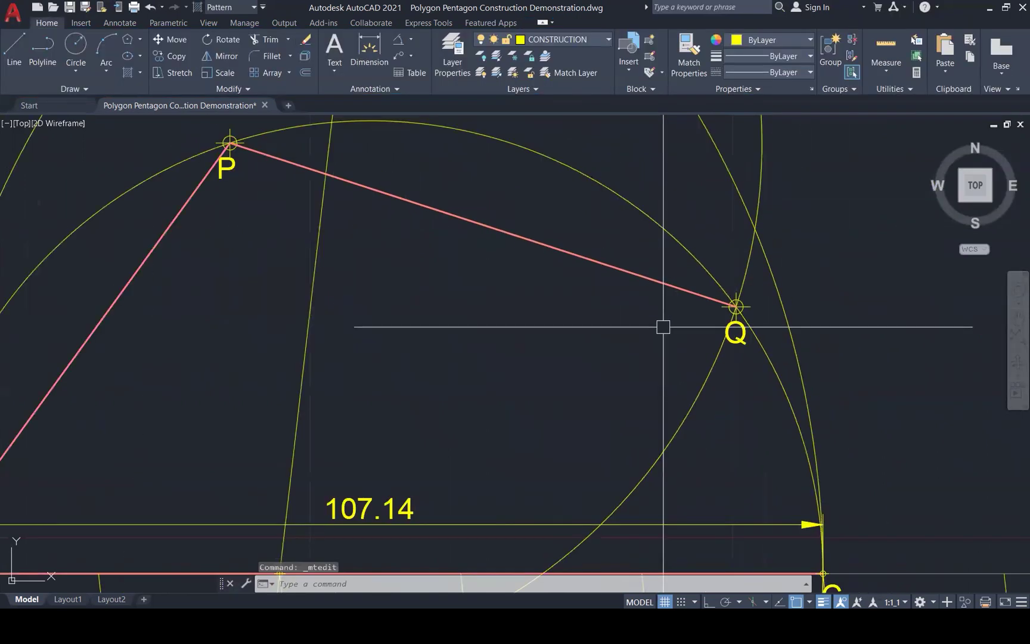
scroll(663, 327, "down", 4)
scroll(415, 322, "down", 3)
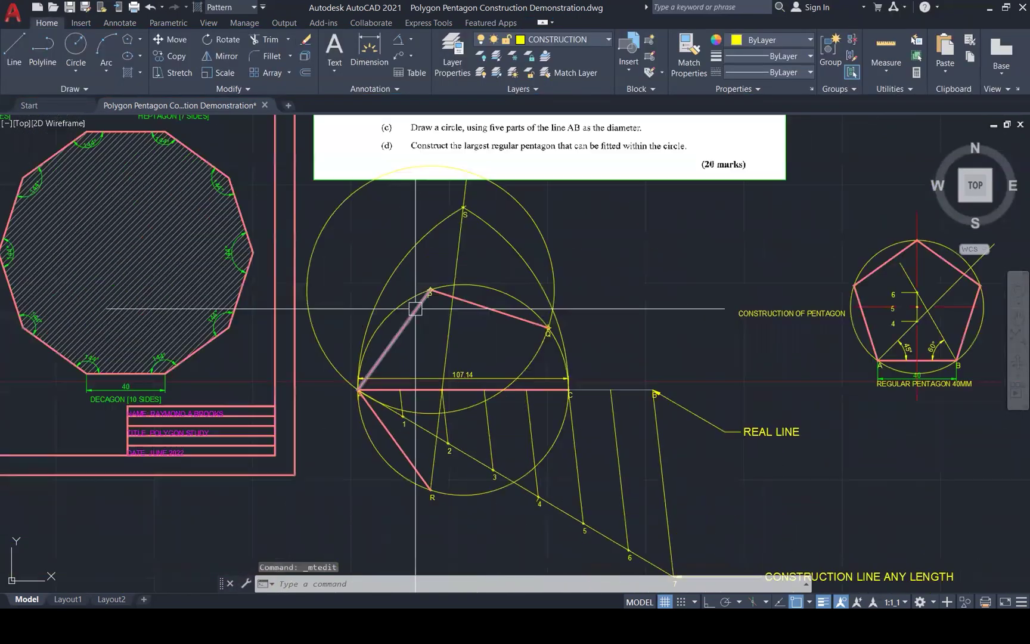
Move the construction circle so that its centre shifts from point P to point R
key("Escape")
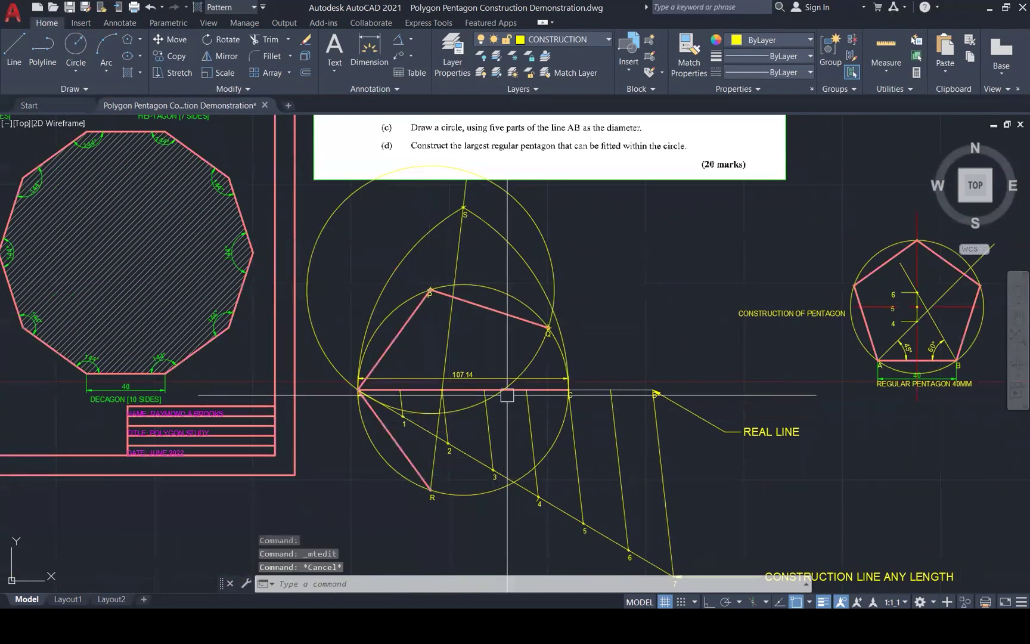
left_click(547, 244)
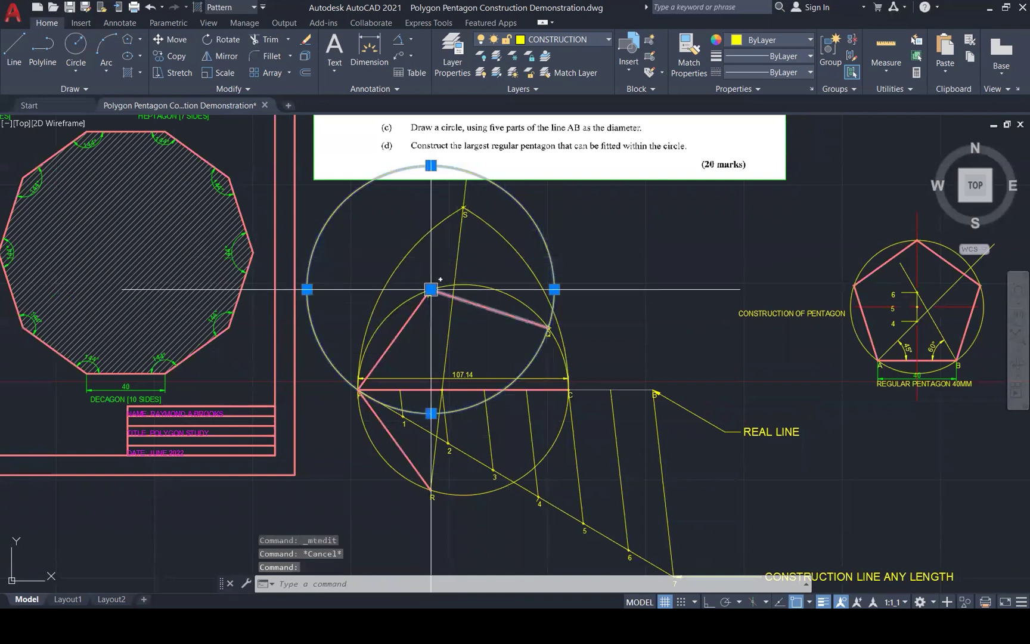
left_click(430, 290)
left_click(431, 490)
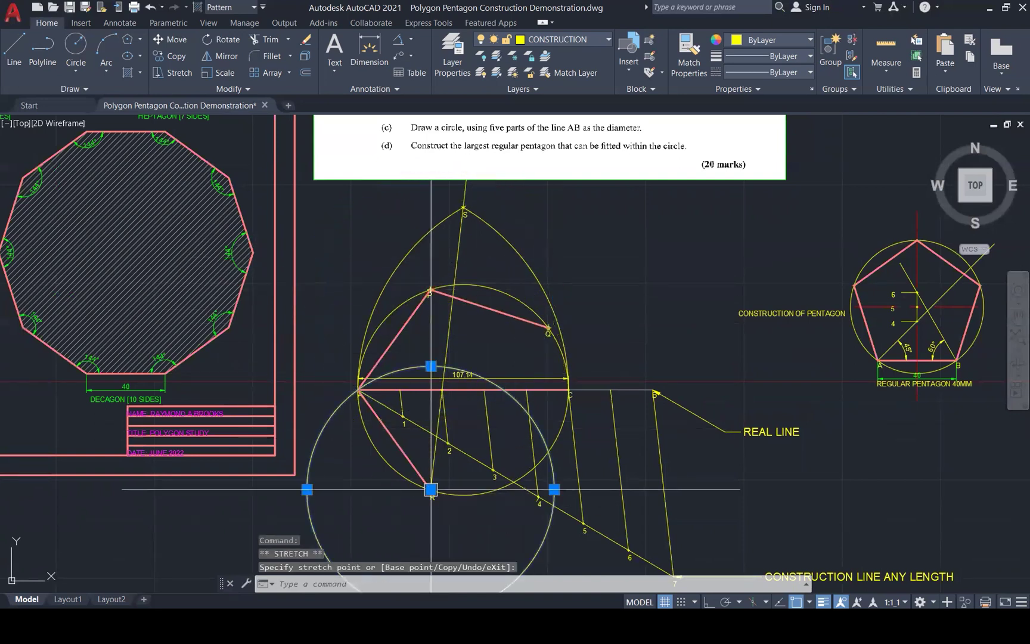
scroll(549, 467, "up", 1)
scroll(551, 467, "up", 1)
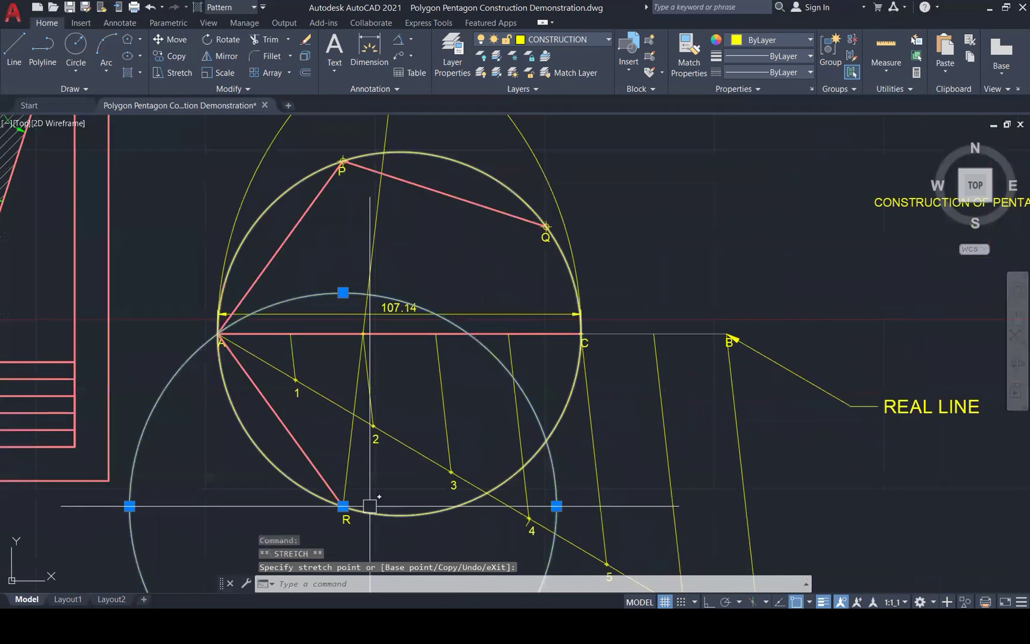
key("Escape")
key("Escape")
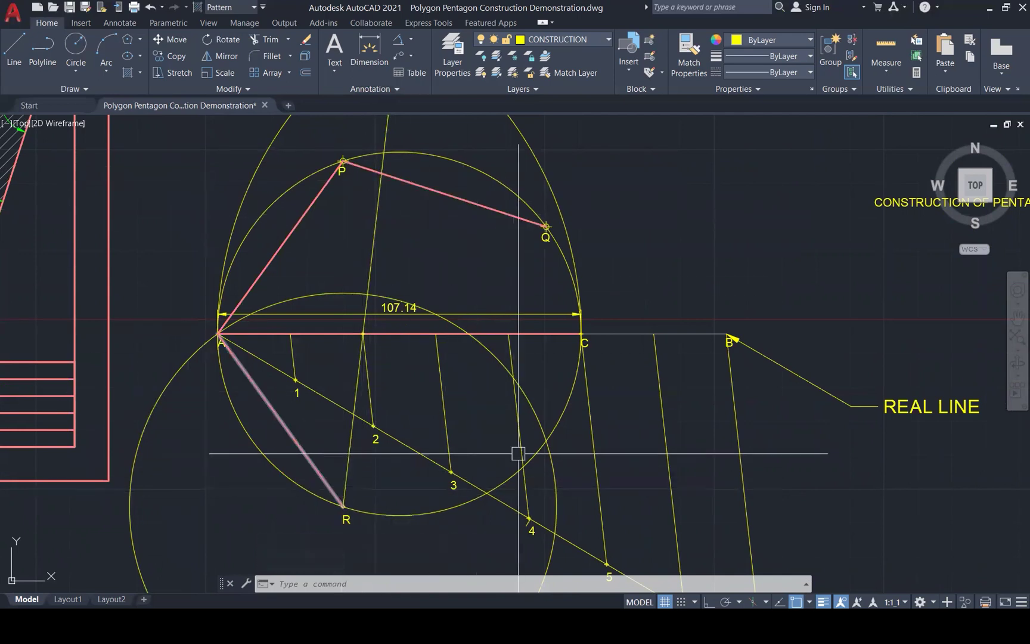
Place a point where the moved construction circle crosses the circle on diameter AC, below C
type("po")
key("Return")
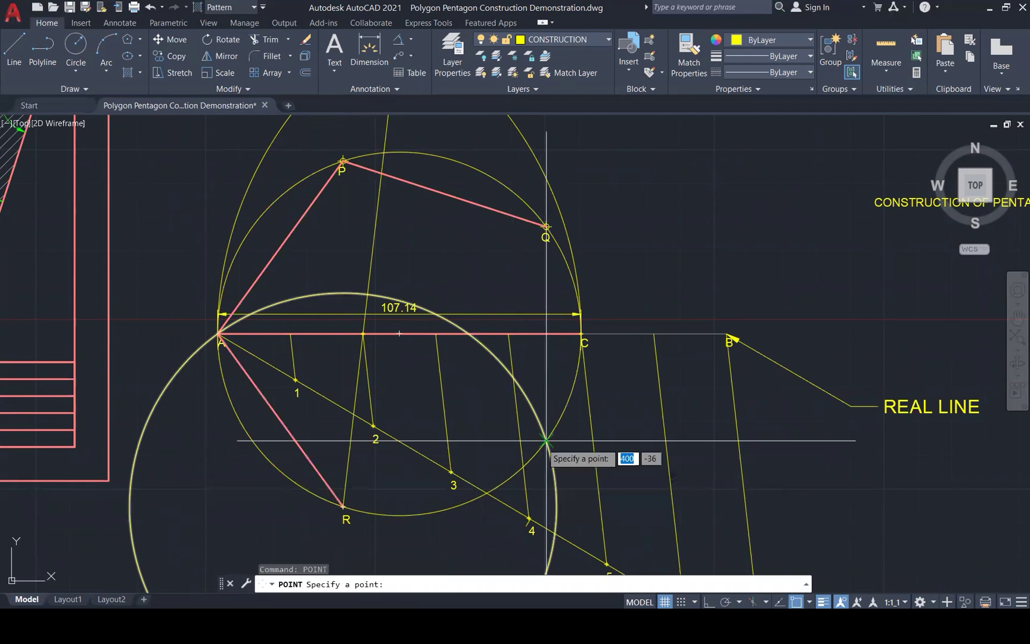
left_click(545, 442)
key("Escape")
key("Escape")
key("Escape")
Add the multiline text label T at the new intersection point below C
type("t")
key("Return")
left_click(546, 441)
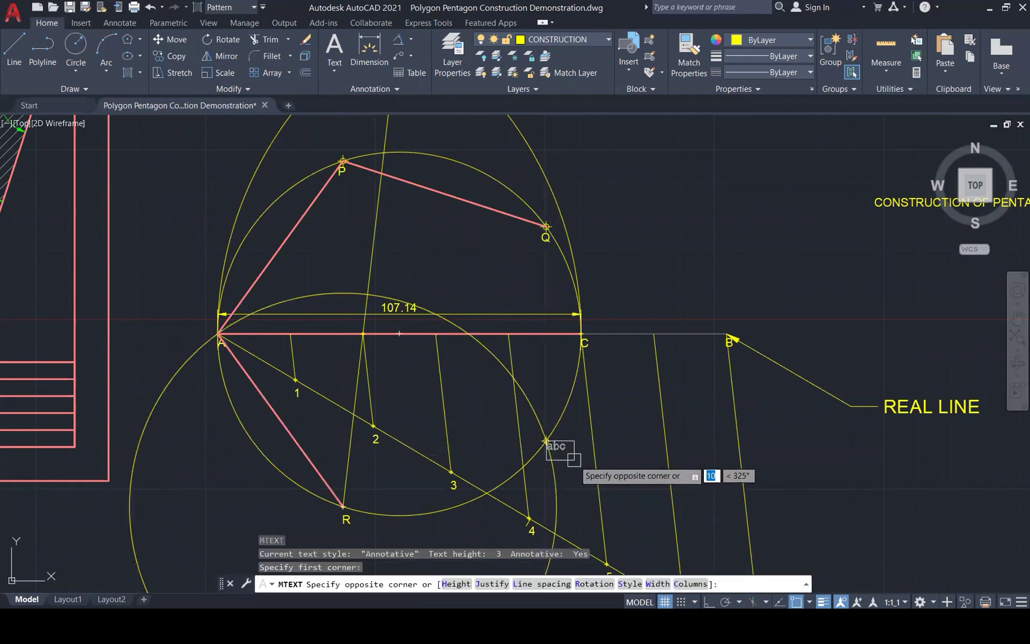
left_click(574, 460)
type("T")
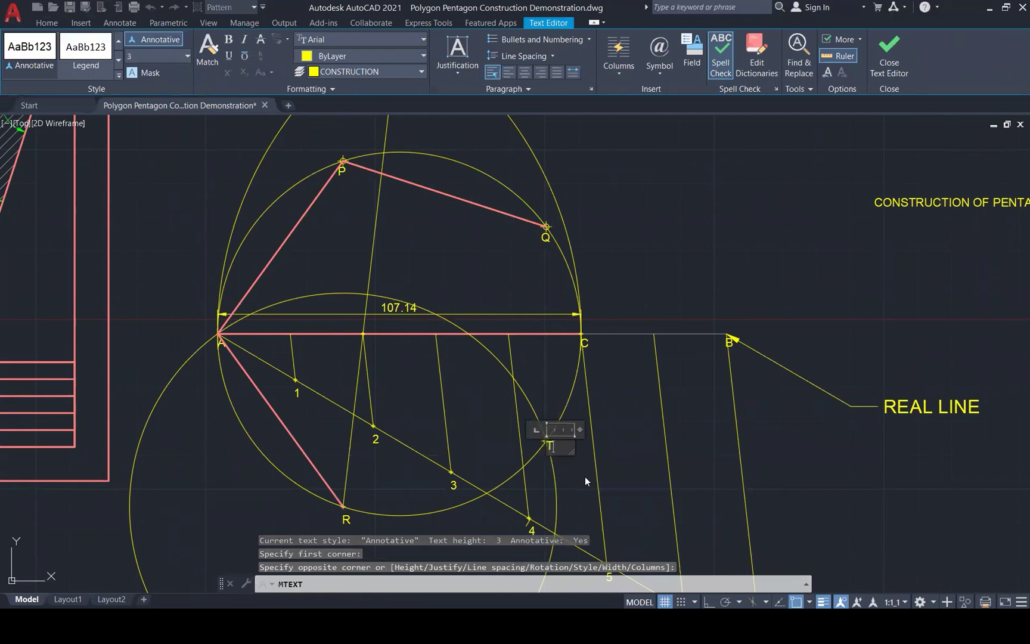
left_click(586, 478)
Move the label T just below its intersection point, clear of the point marker
scroll(554, 449, "up", 7)
left_click(540, 431)
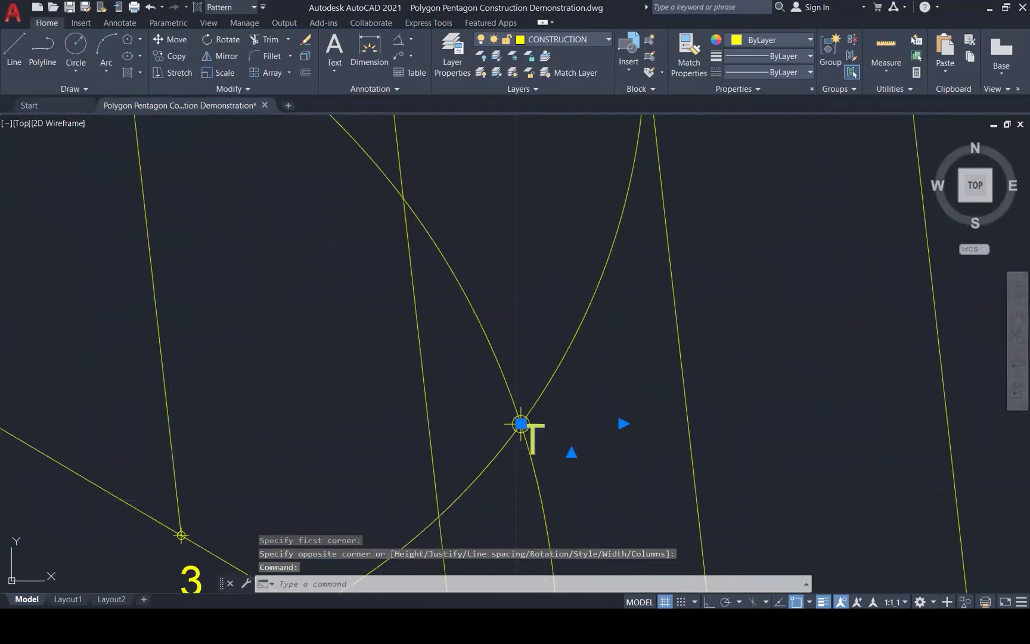
left_click(520, 424)
key("Escape")
key("Escape")
left_click(525, 423)
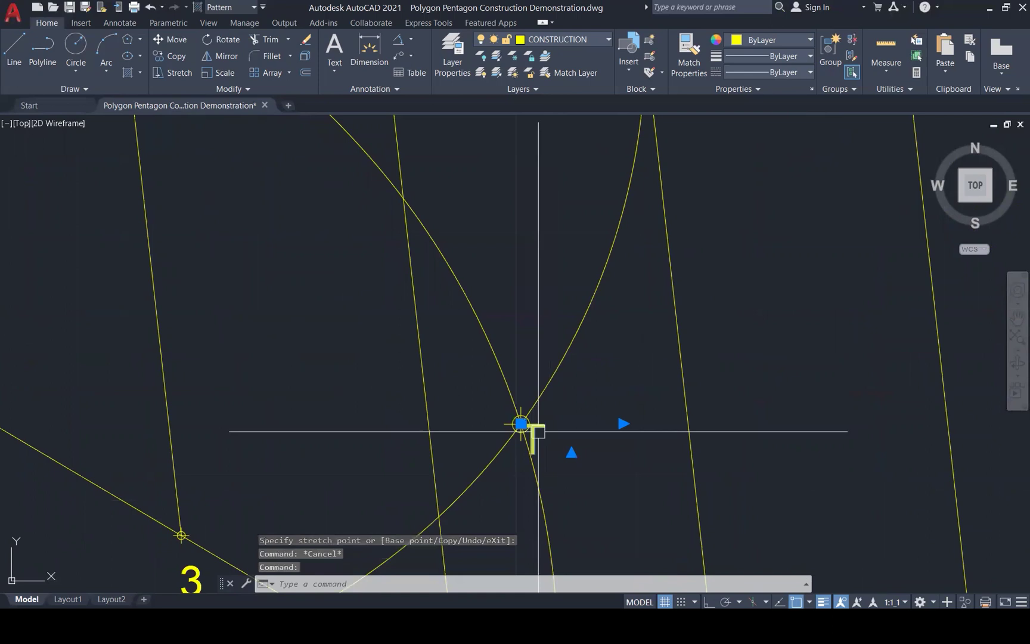
left_click(521, 423)
left_click(500, 466)
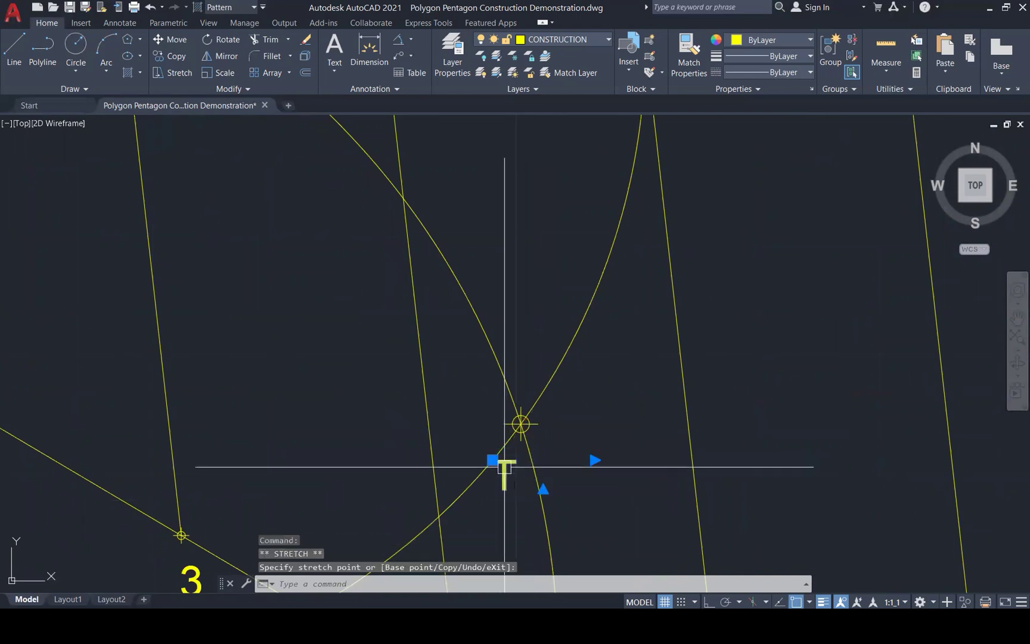
key("Escape")
key("Escape")
key("Escape")
Draw a line from point R to point T as the fourth side of the pentagon
scroll(588, 407, "down", 3)
key("l")
key("Return")
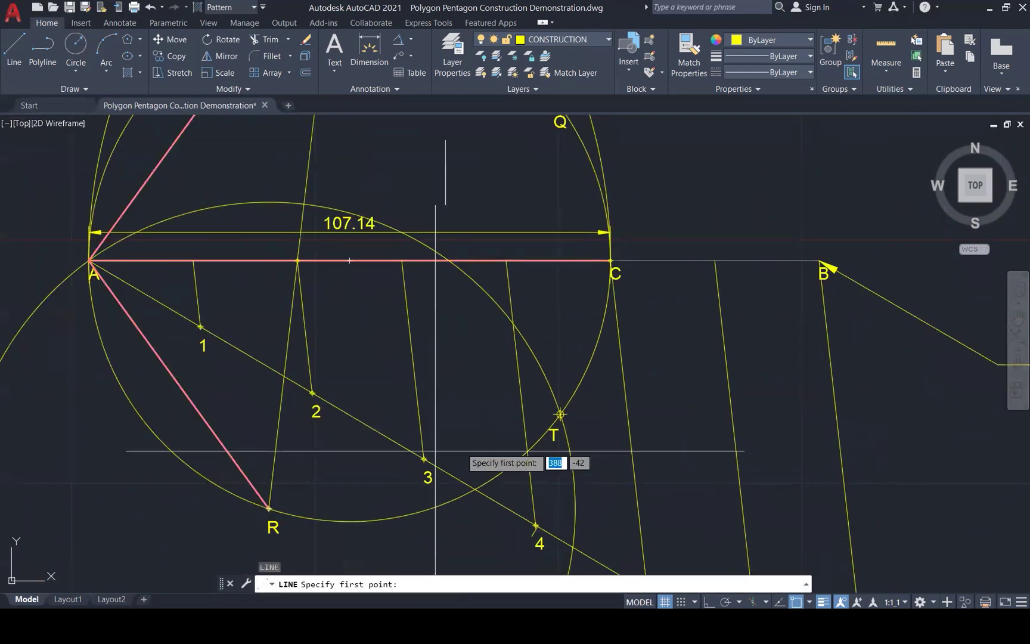
left_click(269, 508)
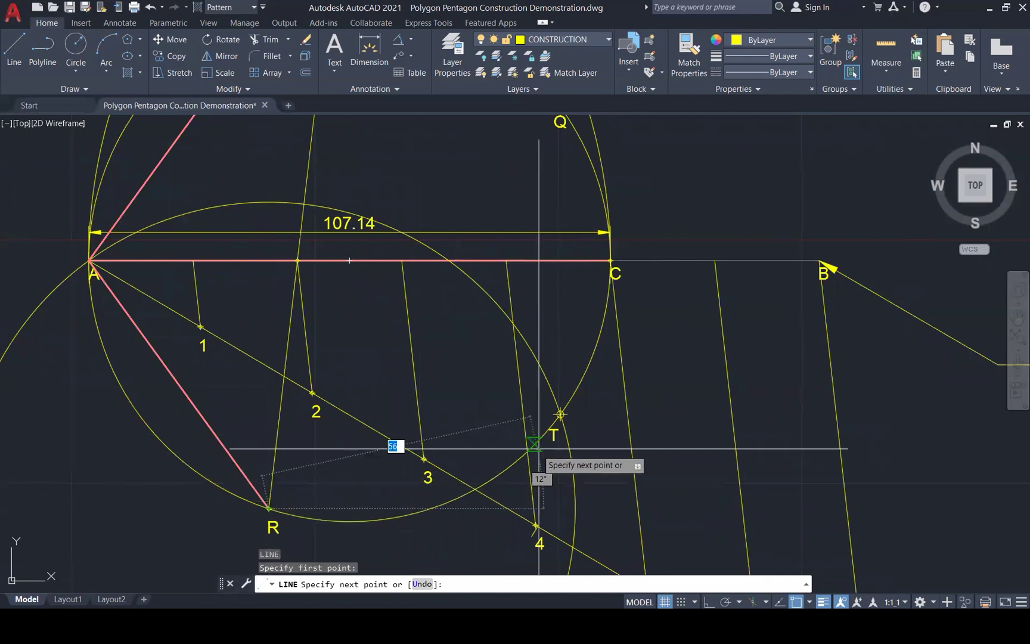
left_click(560, 413)
key("Escape")
key("Escape")
key("Escape")
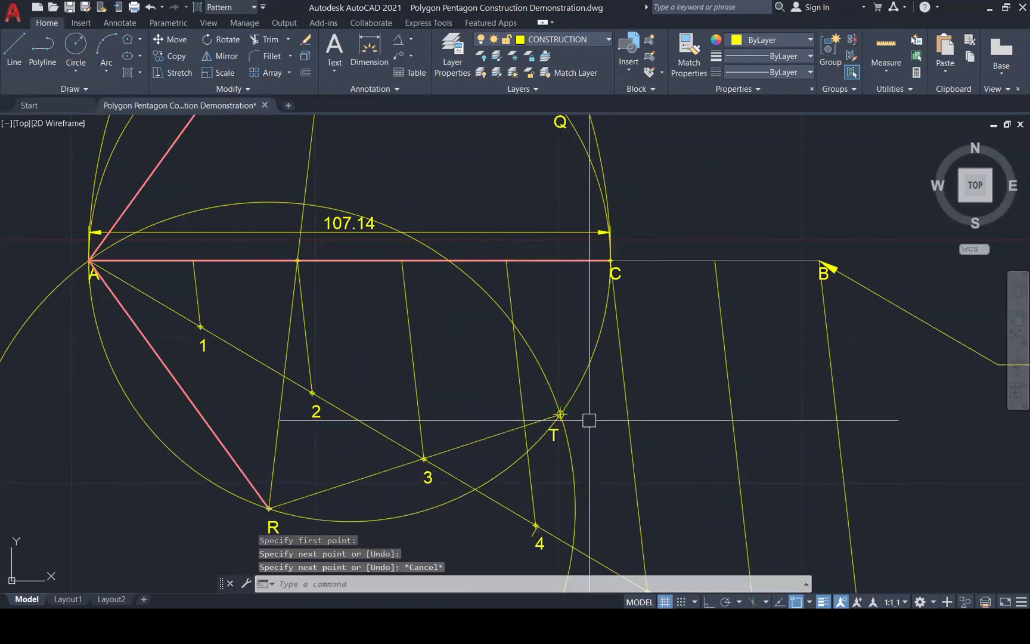
Match the properties of side AR onto the new side RT
type("MA")
key("Return")
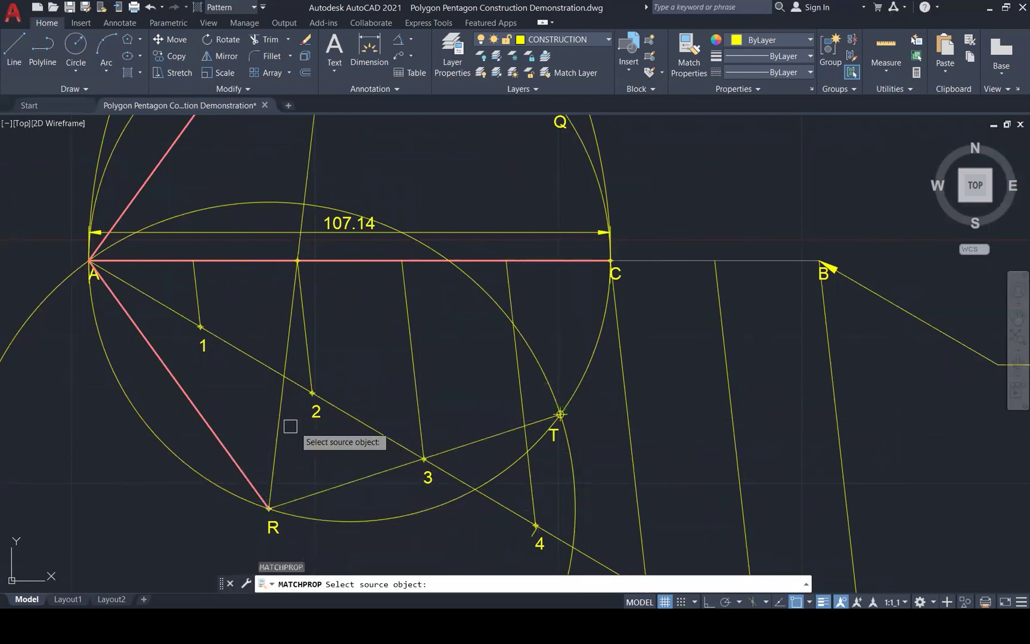
left_click(226, 444)
left_click(322, 490)
key("Escape")
key("Escape")
scroll(358, 490, "down", 4)
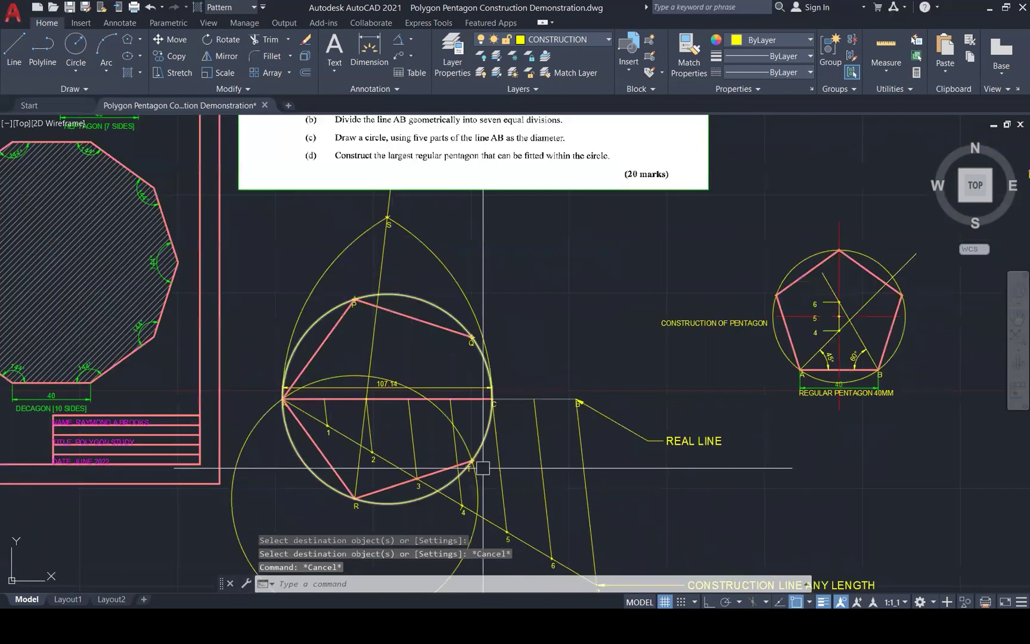
Draw a line from point T to point Q to close the pentagon
scroll(500, 449, "up", 2)
type("L")
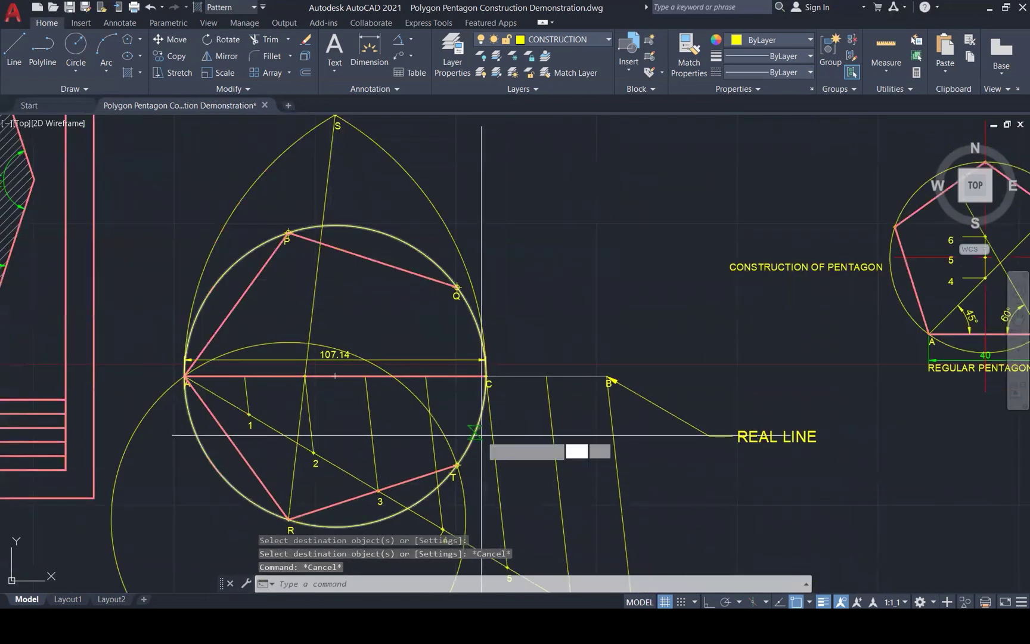
key("Return")
scroll(457, 465, "up", 5)
left_click(442, 454)
scroll(443, 454, "down", 6)
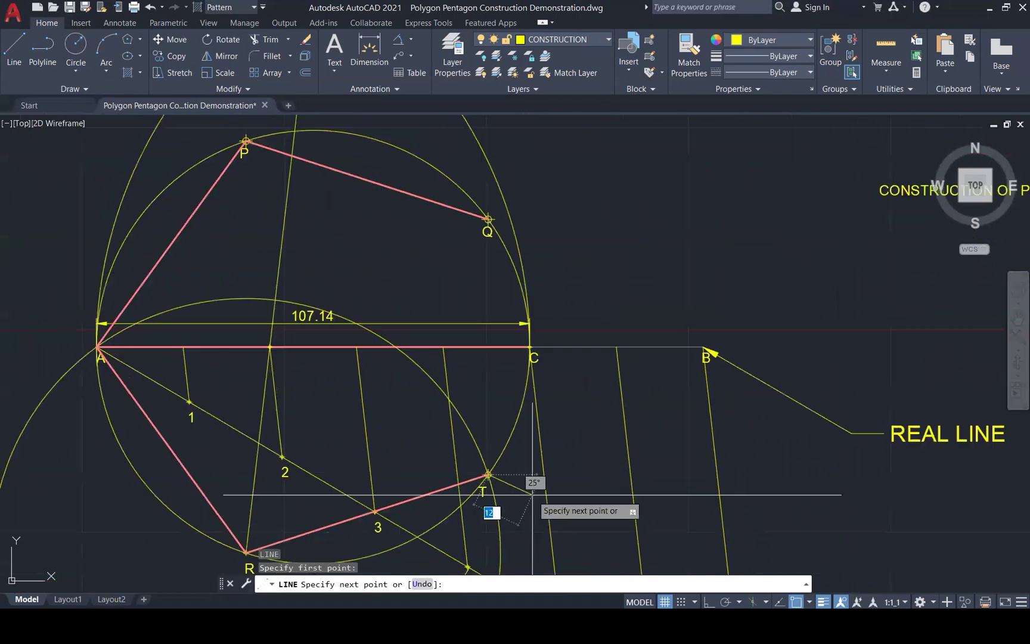
scroll(511, 361, "up", 5)
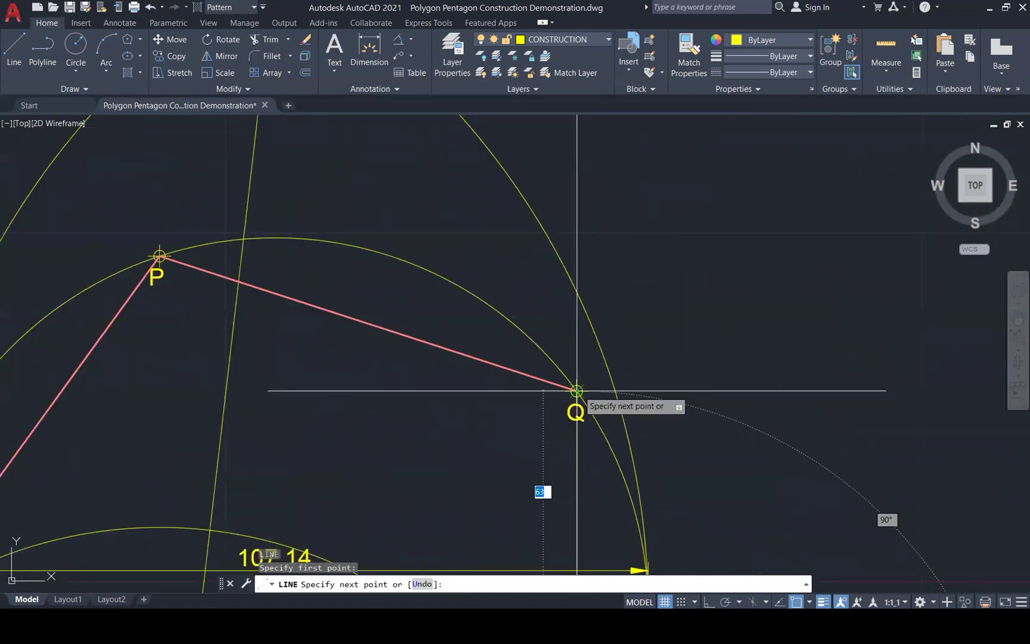
key("Escape")
scroll(577, 385, "down", 5)
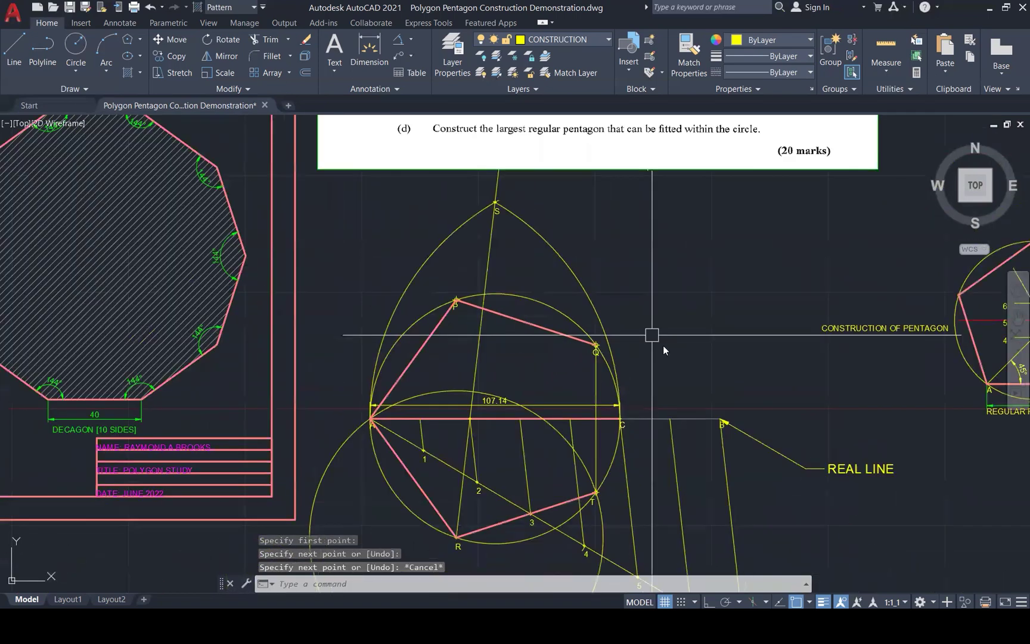
Match the properties of side PQ onto the closing side TQ
type("ma")
key("Return")
left_click(563, 335)
left_click(596, 376)
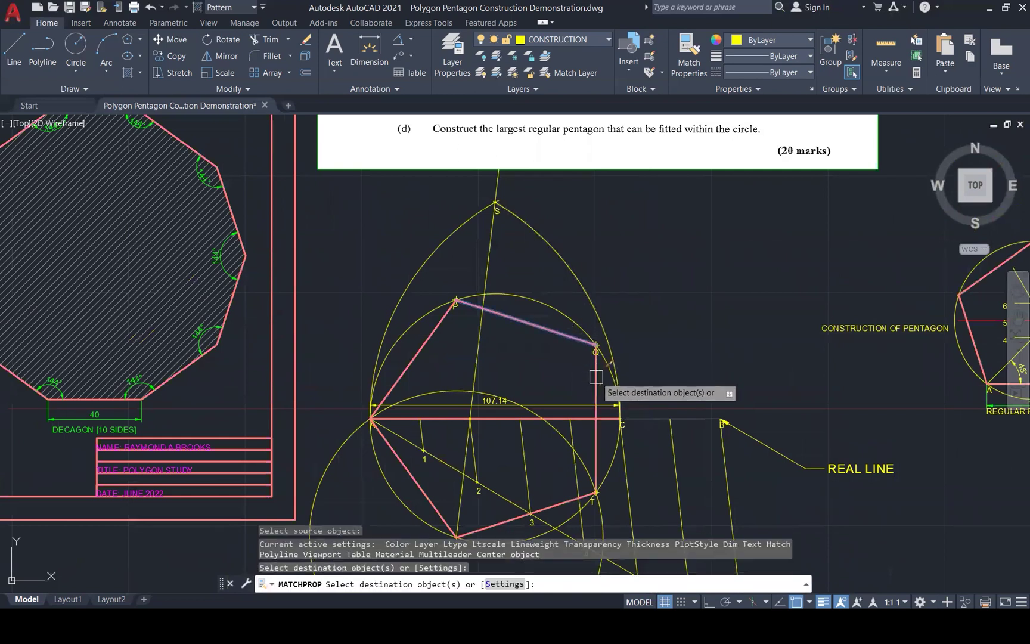
key("Escape")
scroll(666, 325, "down", 2)
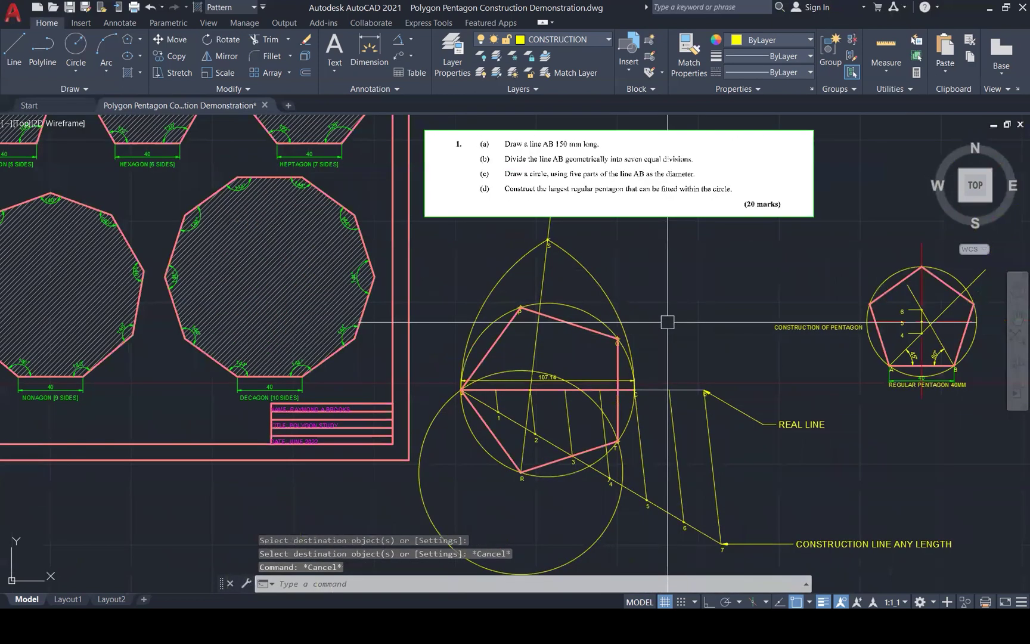
Delete the construction circle centred at R
key("Escape")
scroll(668, 321, "down", 2)
left_click(619, 466)
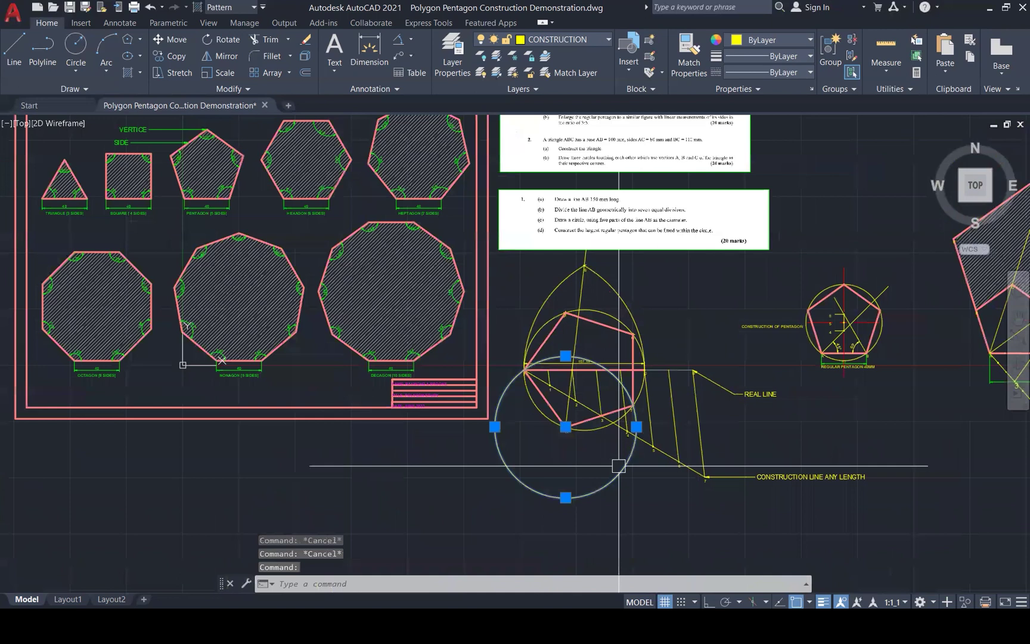
key("Delete")
scroll(635, 355, "up", 2)
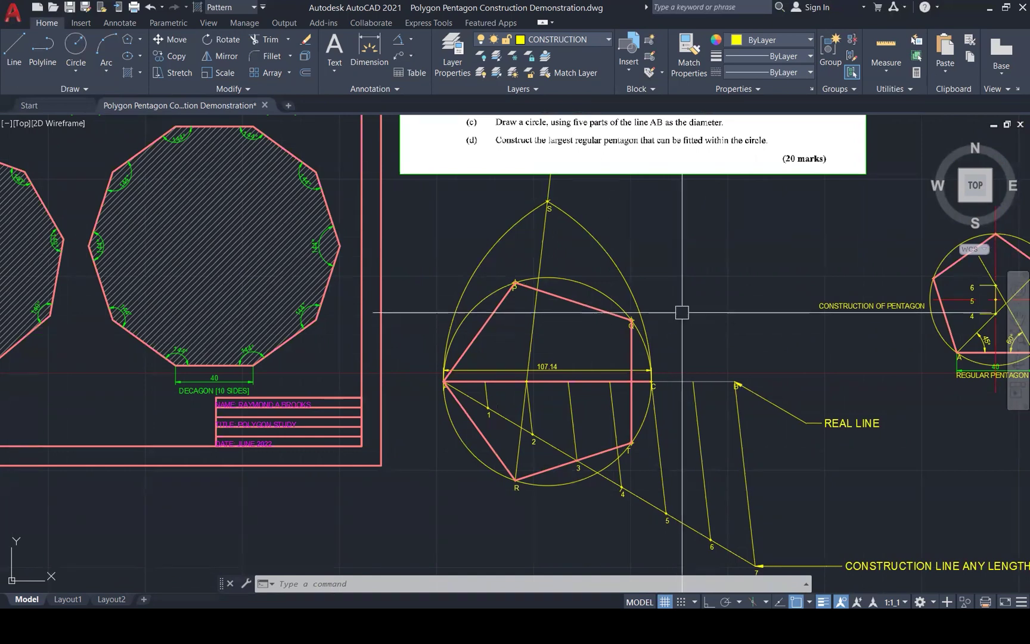
Examine the closed pentagon and its labelled vertices inside the circle on diameter AC
scroll(681, 337, "down", 1)
scroll(665, 325, "up", 1)
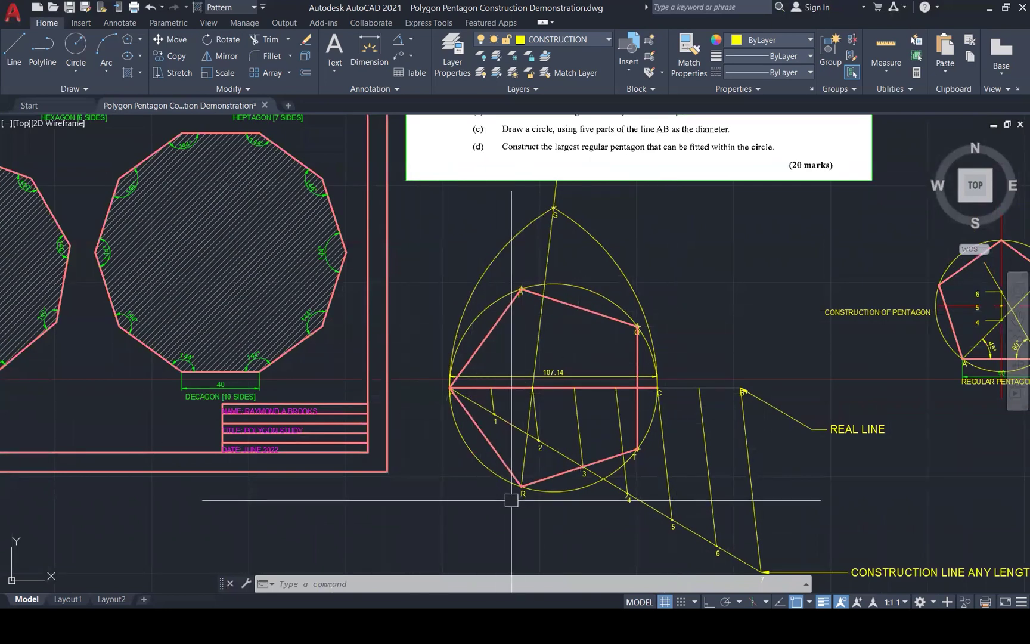
scroll(632, 331, "up", 1)
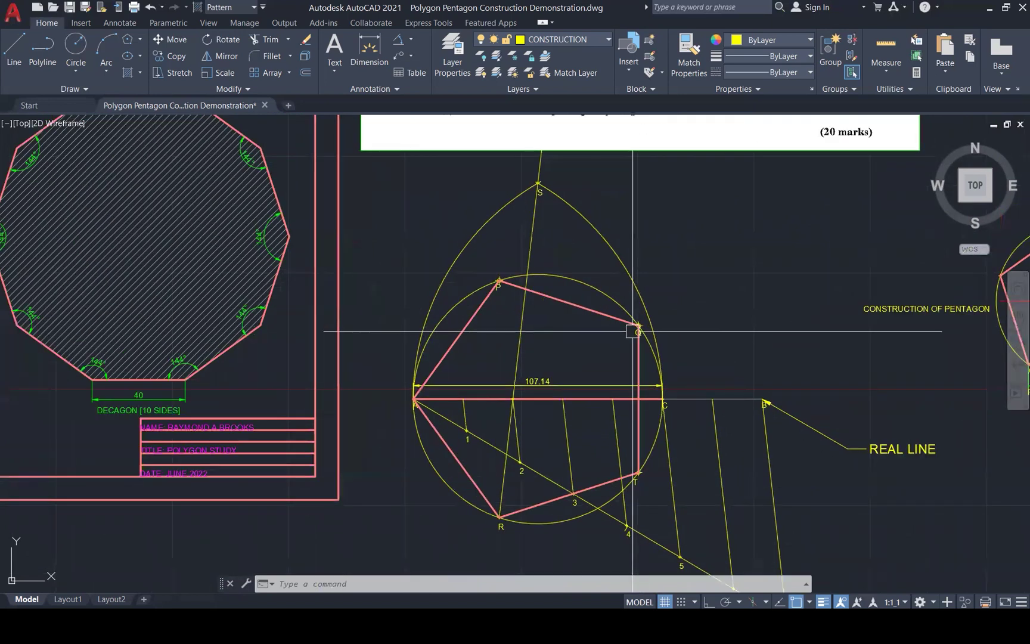
scroll(632, 330, "up", 1)
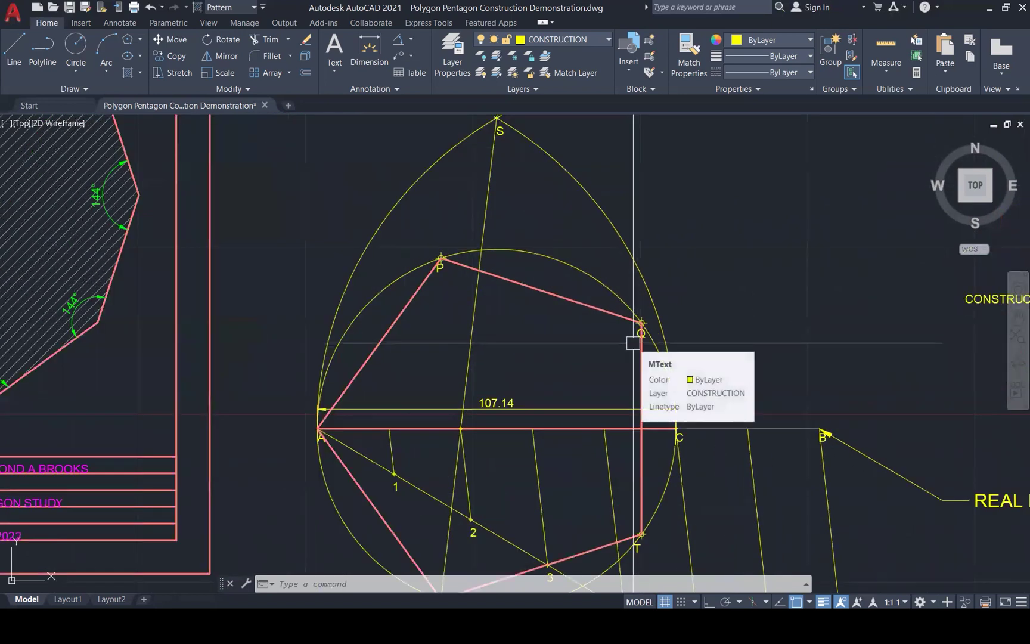
scroll(633, 343, "down", 2)
key("Escape")
key("Escape")
key("Escape")
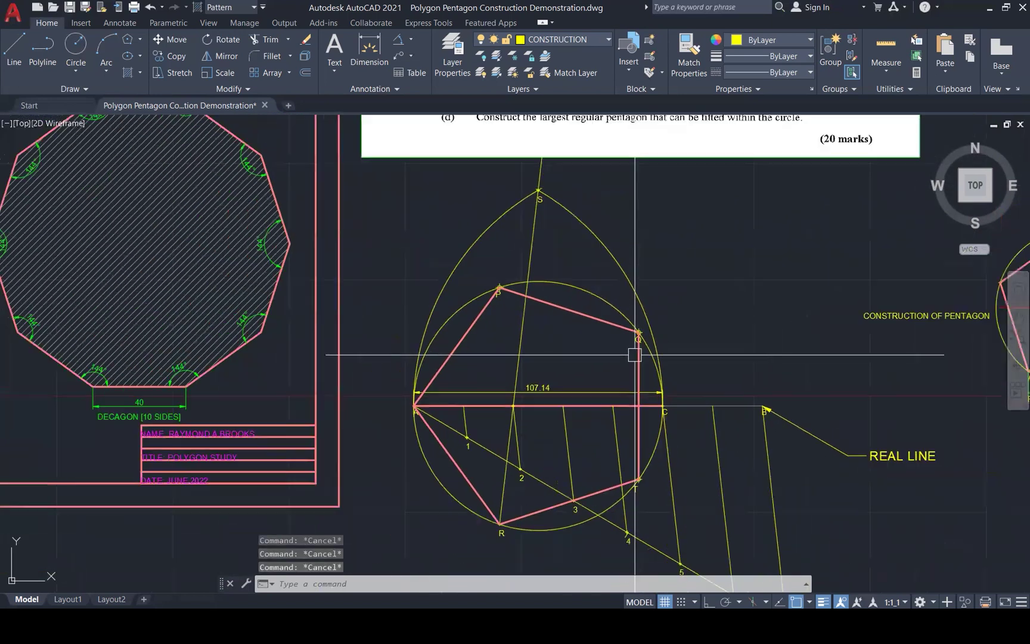
scroll(634, 354, "down", 2)
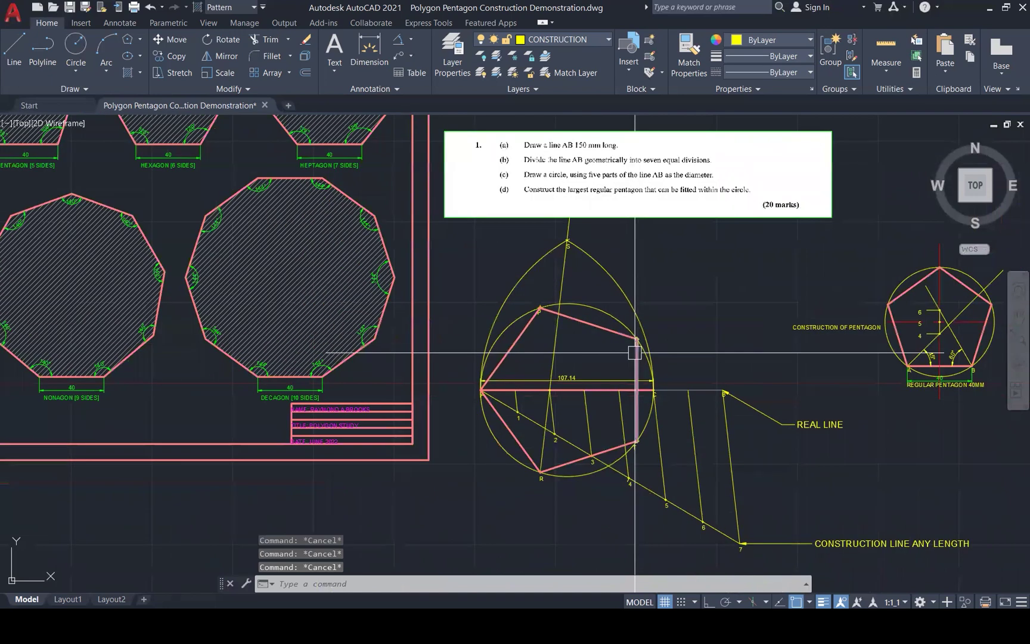
Dimension pentagon side RA with an aligned dimension placed outside the circle
scroll(637, 417, "up", 1)
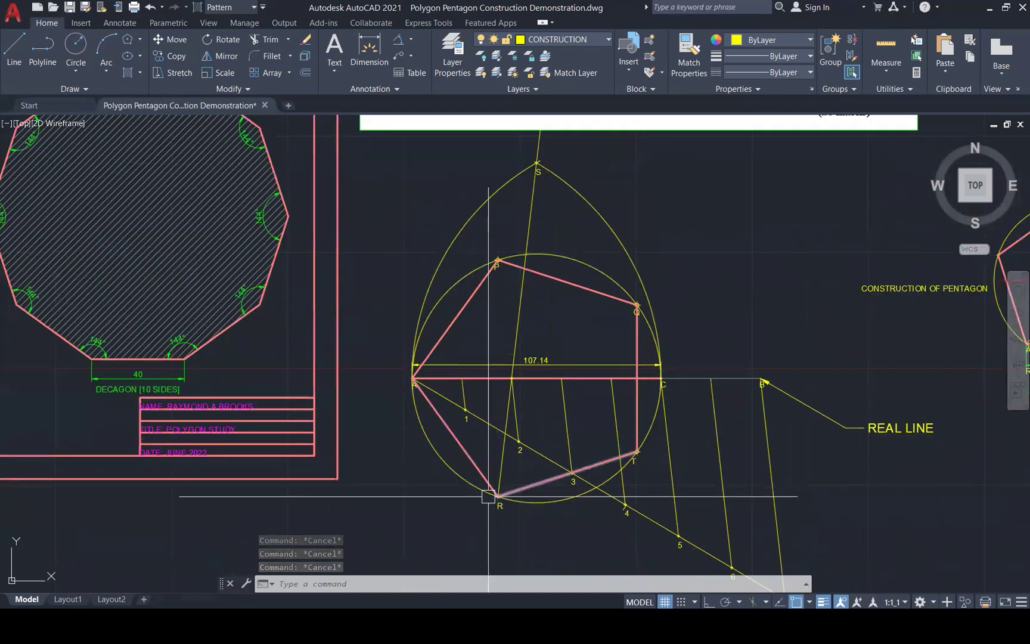
type("DI")
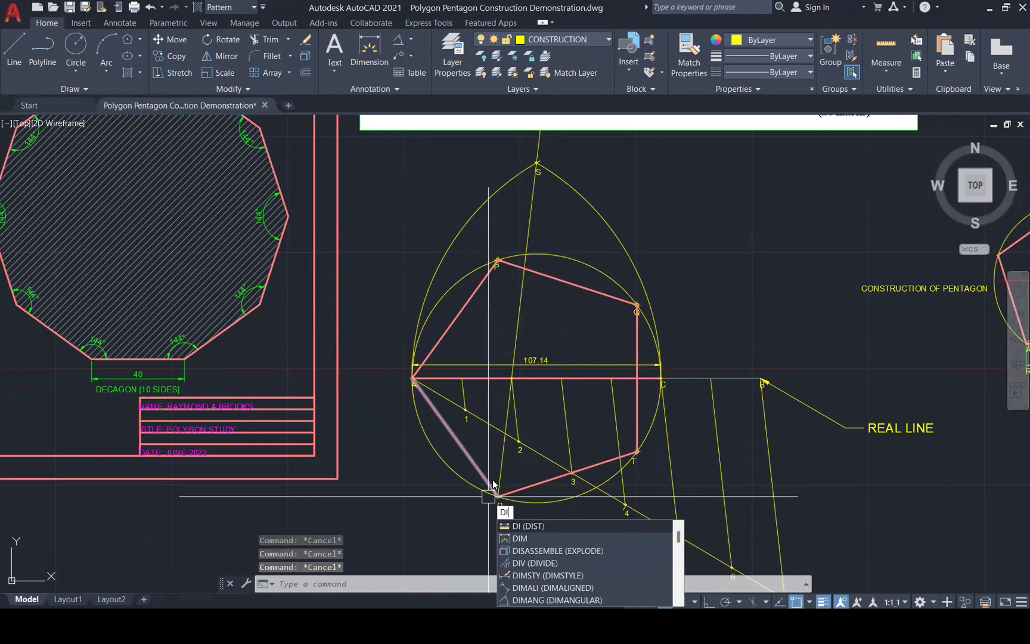
type("M")
key("Return")
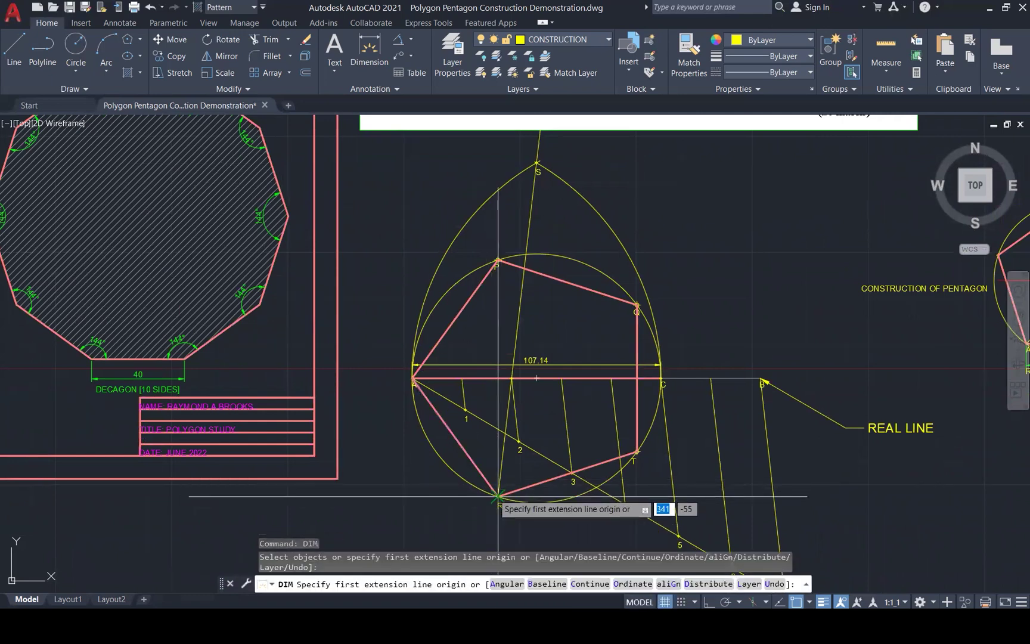
left_click(498, 496)
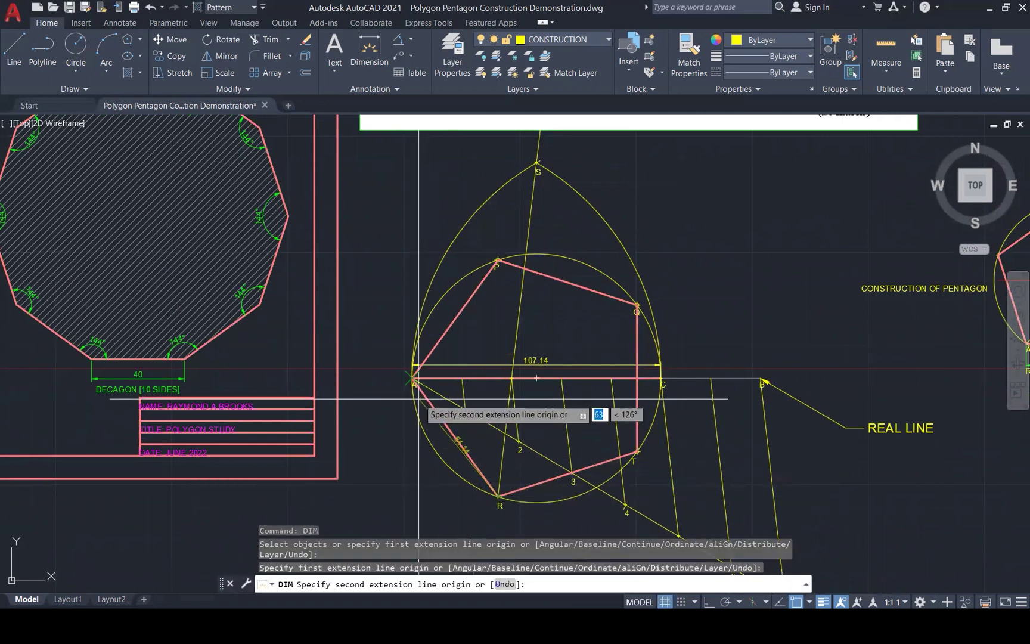
scroll(414, 380, "up", 6)
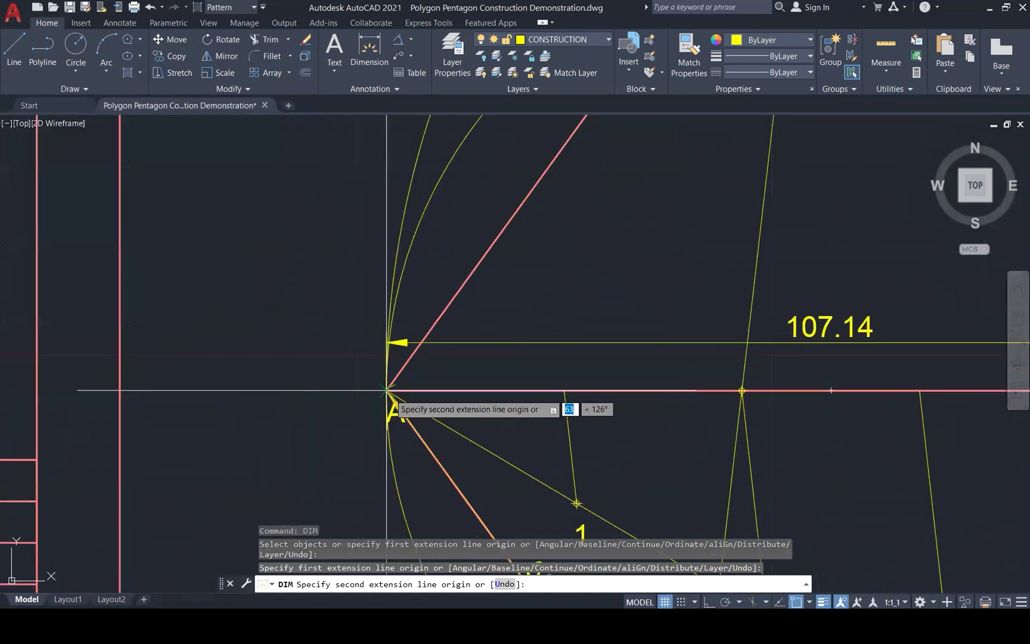
left_click(414, 380)
scroll(456, 357, "down", 3)
scroll(456, 357, "down", 3)
scroll(412, 430, "up", 1)
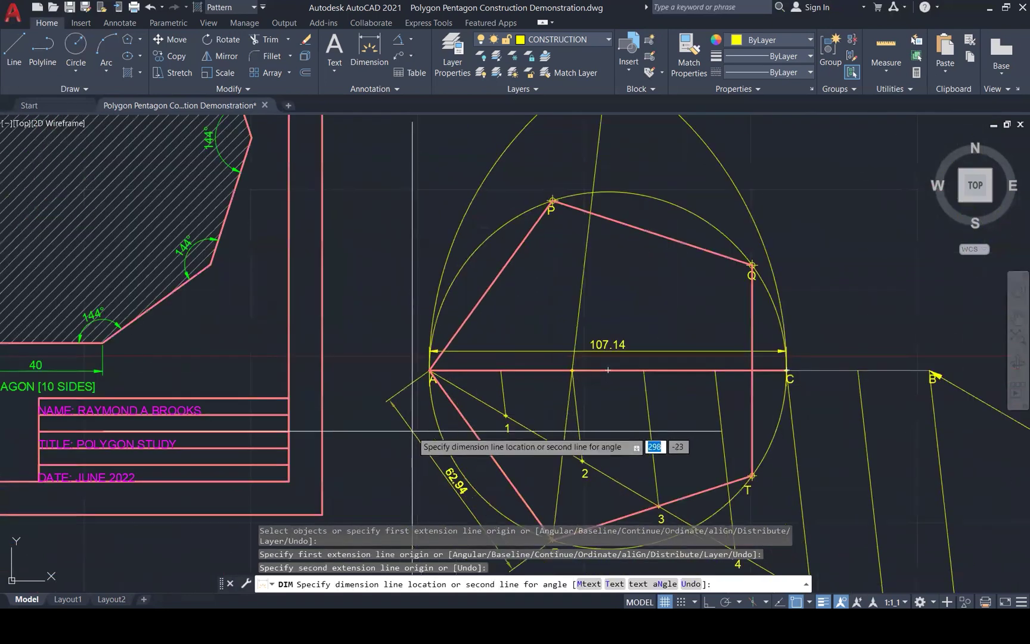
left_click(412, 430)
key("Escape")
key("Escape")
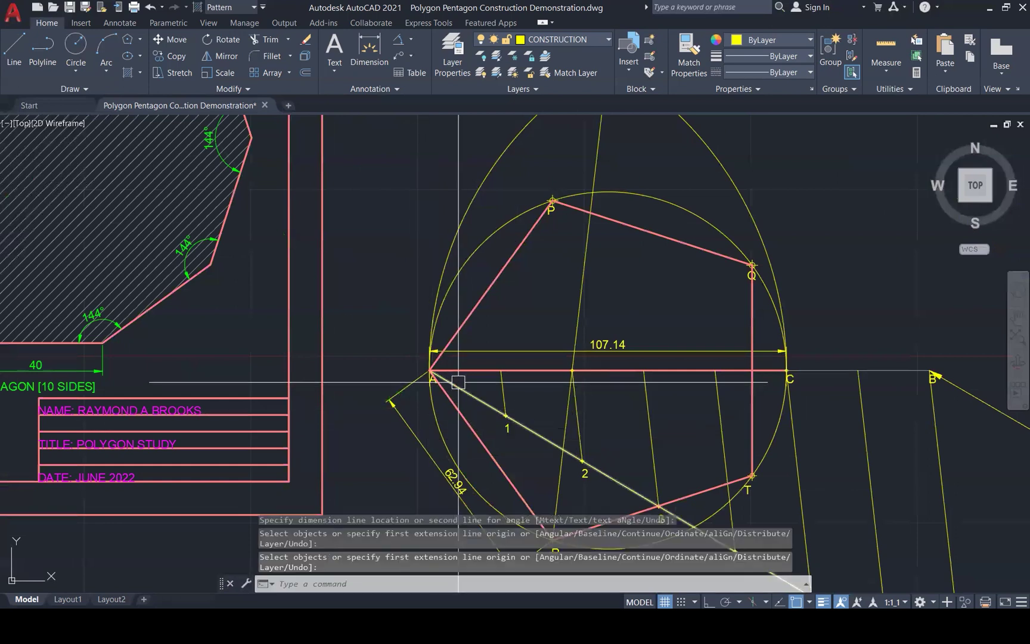
Match the properties of the decagon's 40 mm dimension onto the diameter AC dimension and the side RA dimension
scroll(476, 378, "down", 2)
scroll(480, 367, "down", 1)
type("MA")
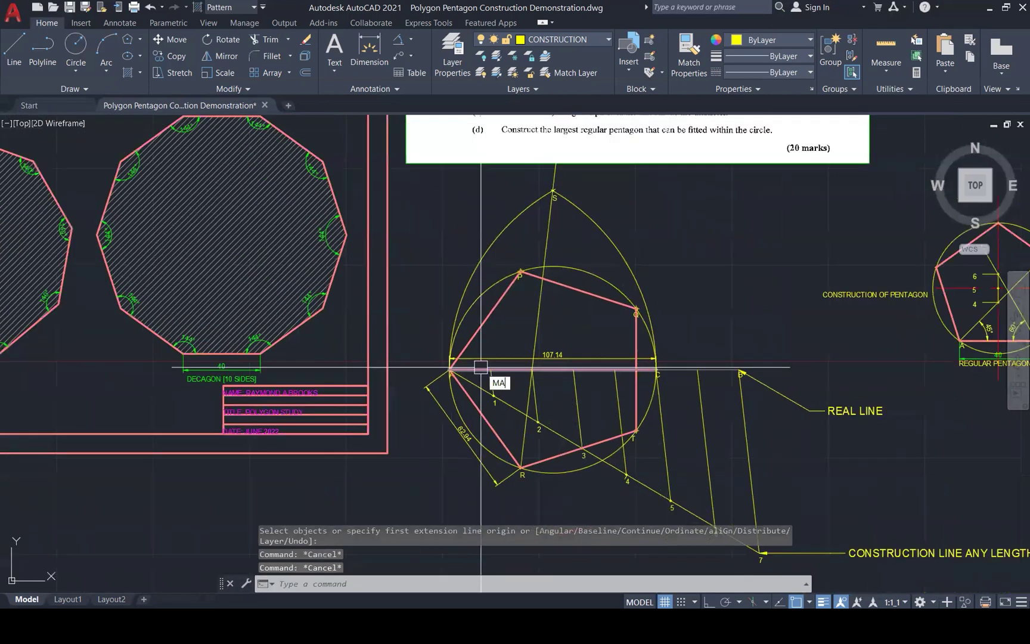
key("Return")
left_click(257, 365)
left_click(497, 357)
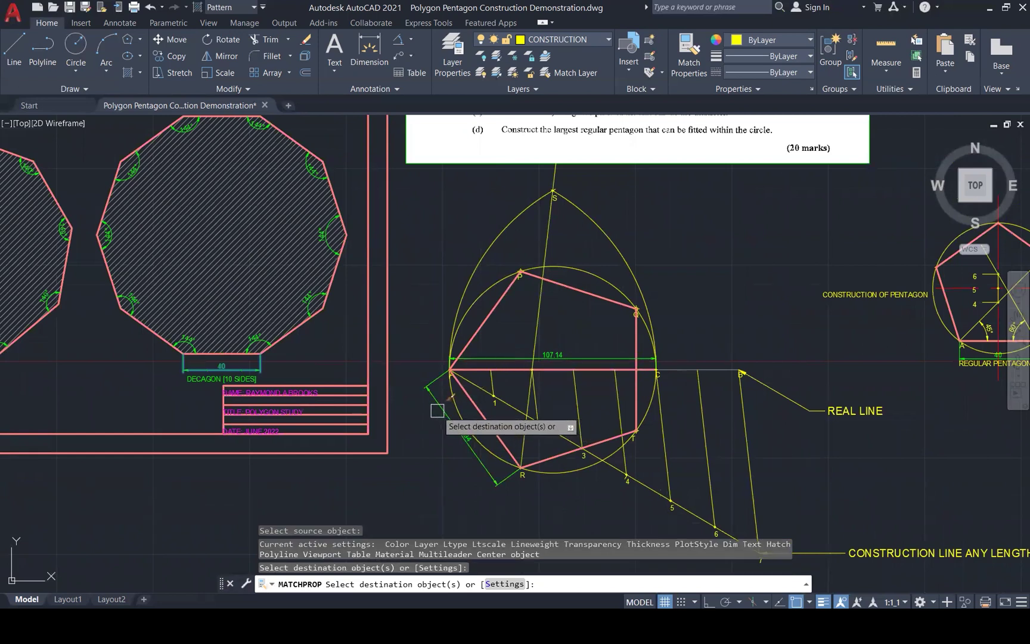
left_click(477, 407)
key("Escape")
key("Escape")
key("Escape")
key("Escape")
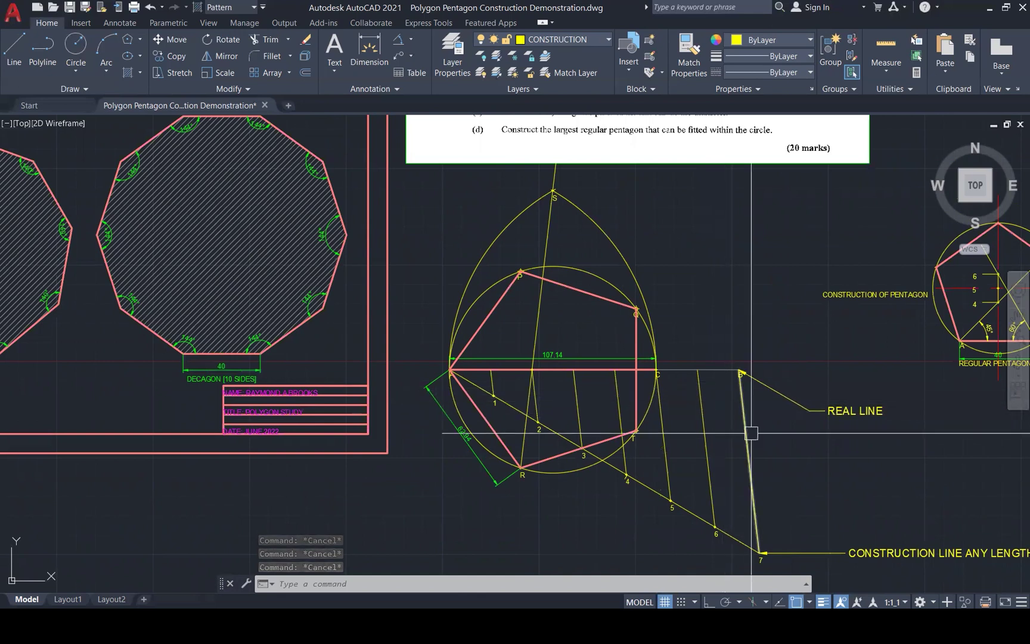
Copy the caption under the small 40 mm pentagon to a spot below vertex R of the pentagon in circle AC
mouse_move(751, 433)
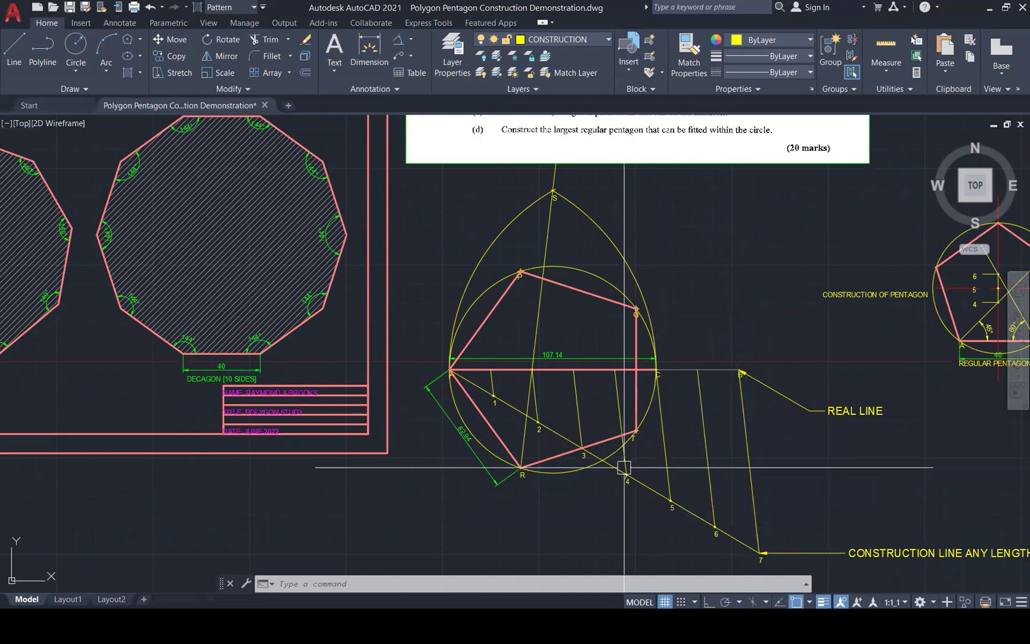
scroll(623, 477, "down", 3)
key("Escape")
key("Escape")
key("Escape")
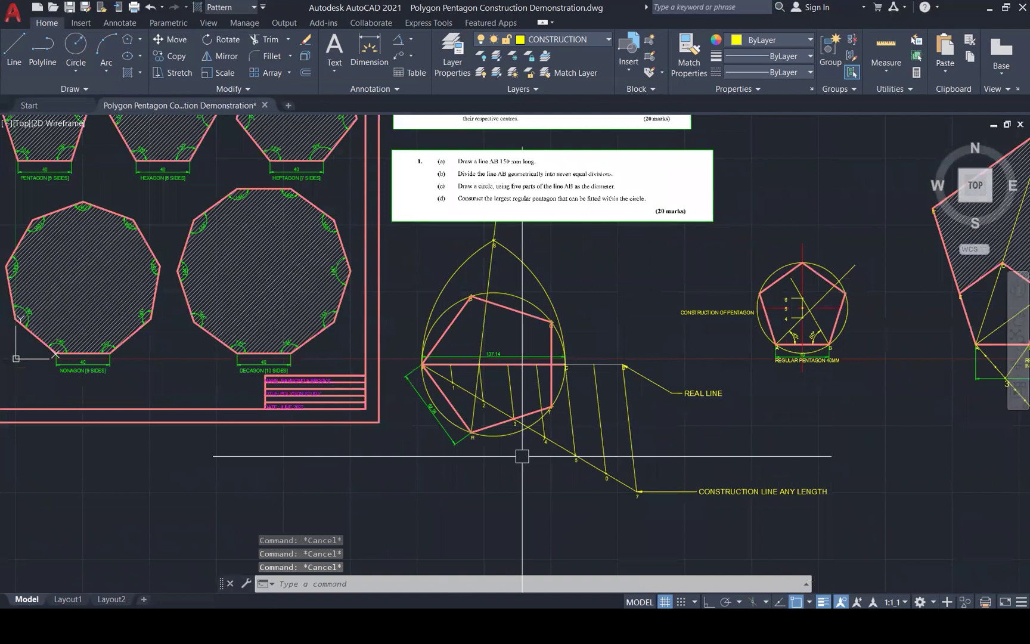
left_click(839, 364)
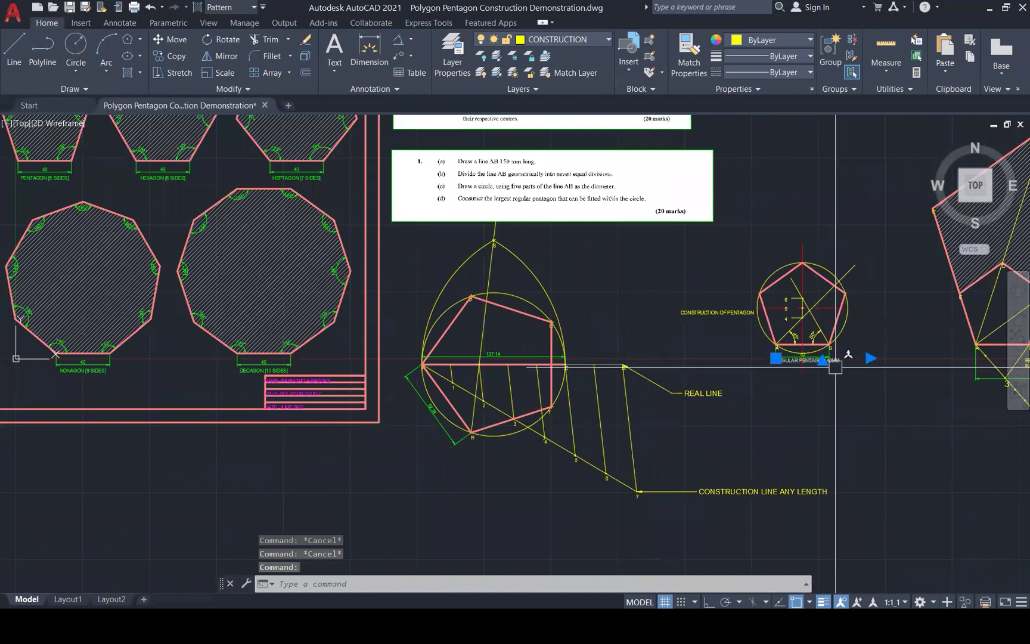
type("CO")
key("Return")
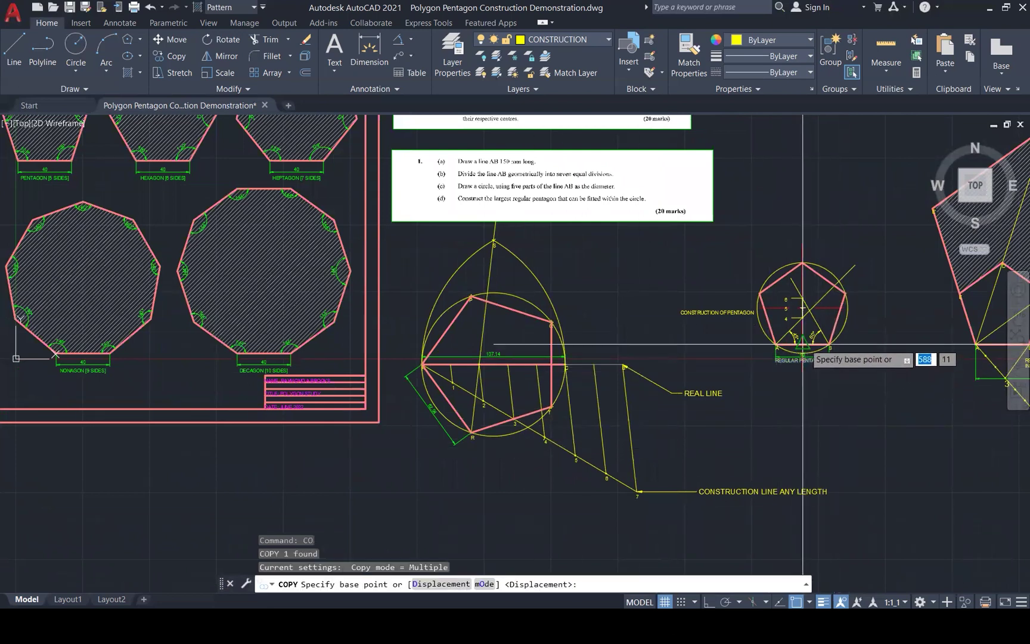
left_click(803, 346)
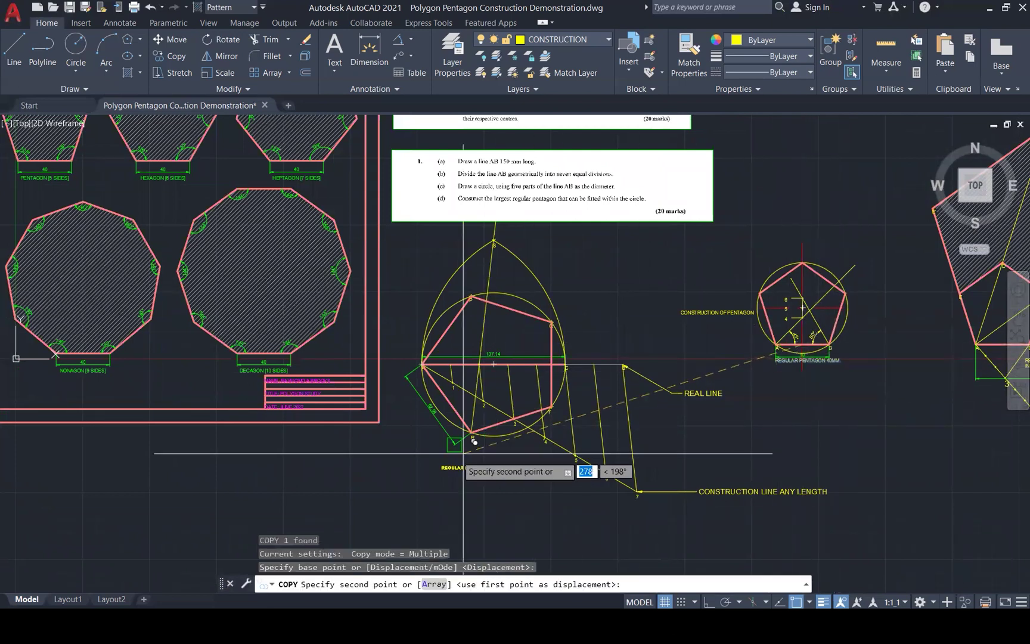
left_click(493, 438)
key("Escape")
key("Escape")
Change the copied caption's text to "REGULAR PENTAGON CREATED BY USING THE CIRCLE METHOD. DIAMETER OF THE CIRCLE IS 107.14MM"
double_click(497, 452)
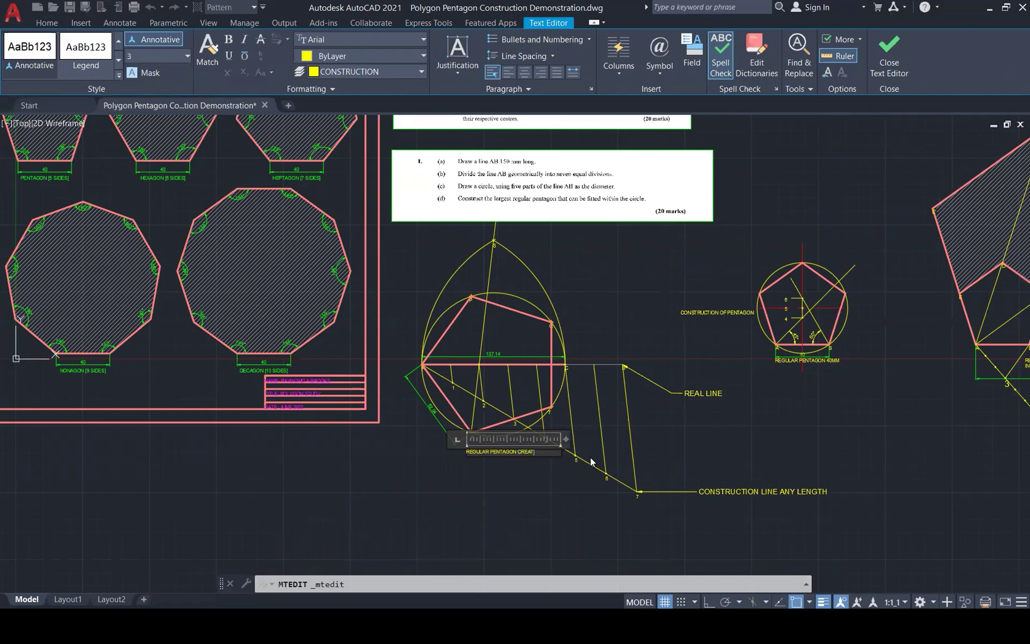
type("USING A CIRCLE METHOD")
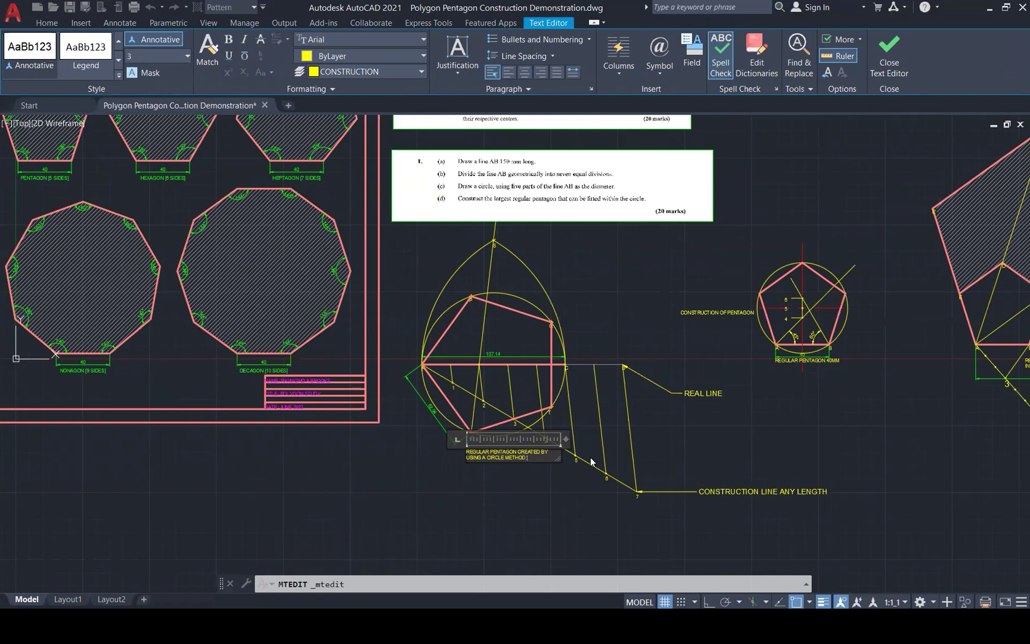
scroll(529, 454, "up", 1)
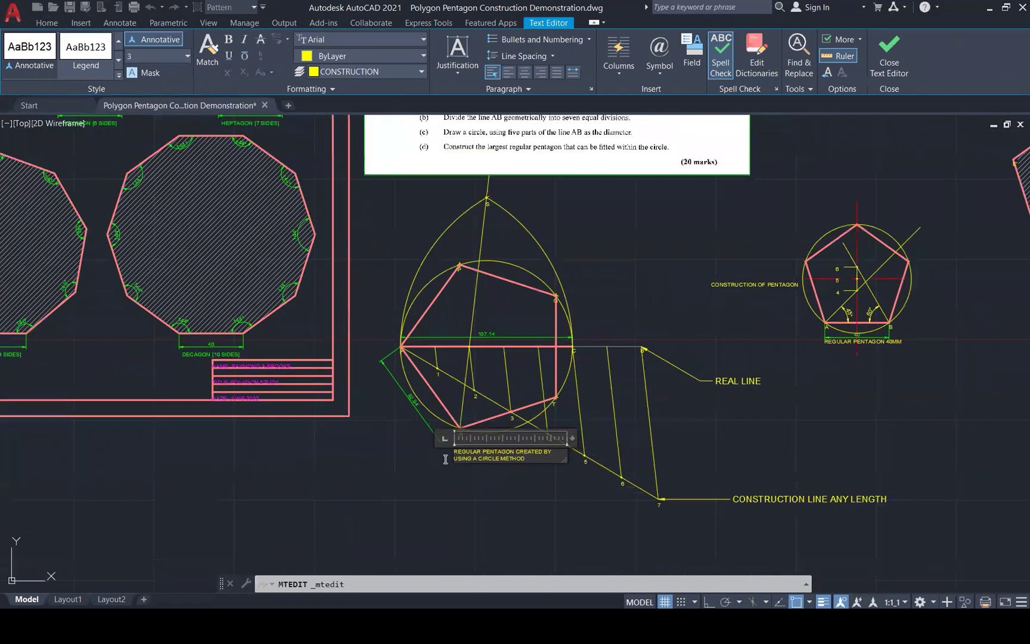
scroll(445, 459, "up", 2)
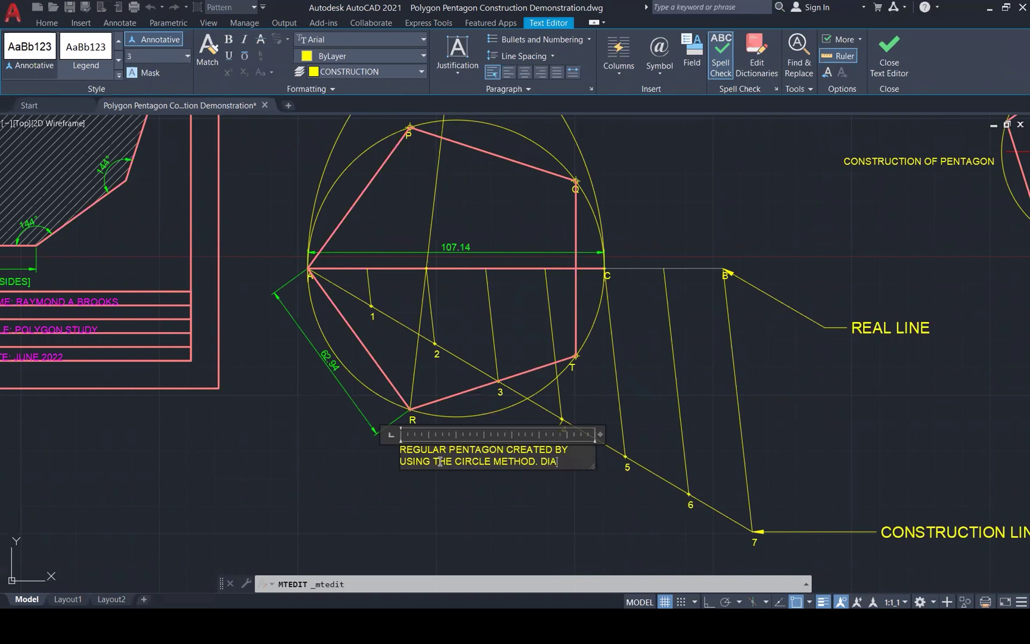
type("OF THE CIRCLE IS 107.14")
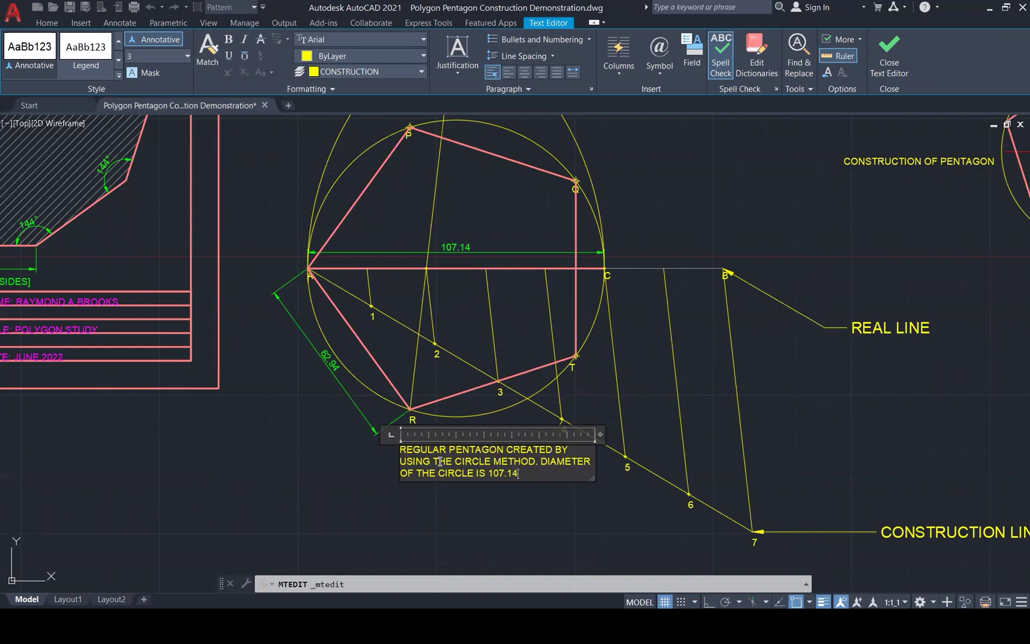
left_click(410, 525)
scroll(460, 481, "down", 1)
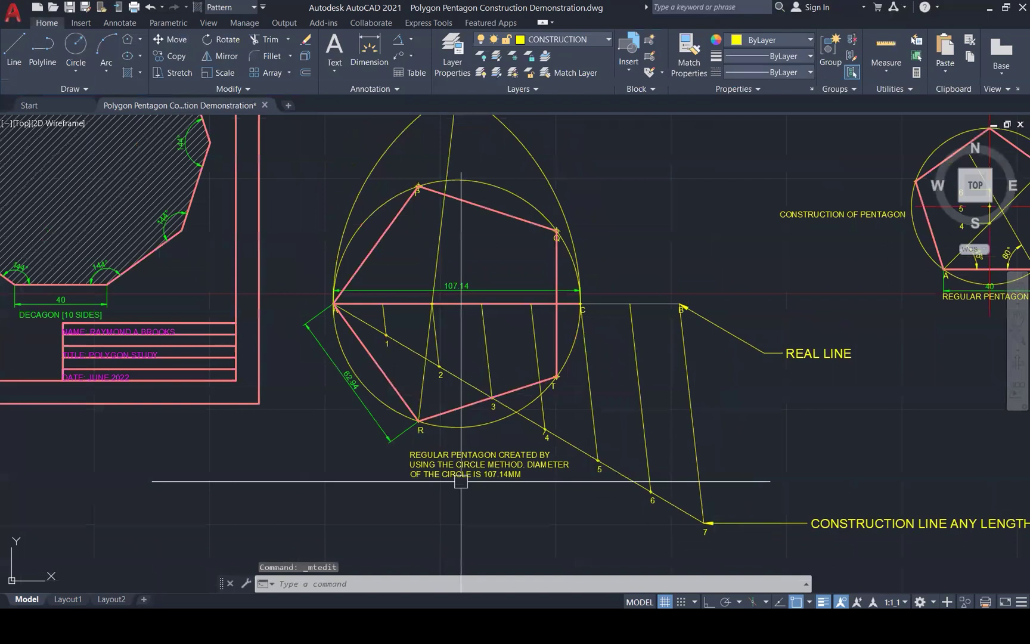
Edit the small pentagon's caption to read "REGULAR PENTAGON USING THE LINE METHOD . THE LINE IS A-B IS 40MM"
scroll(461, 481, "down", 1)
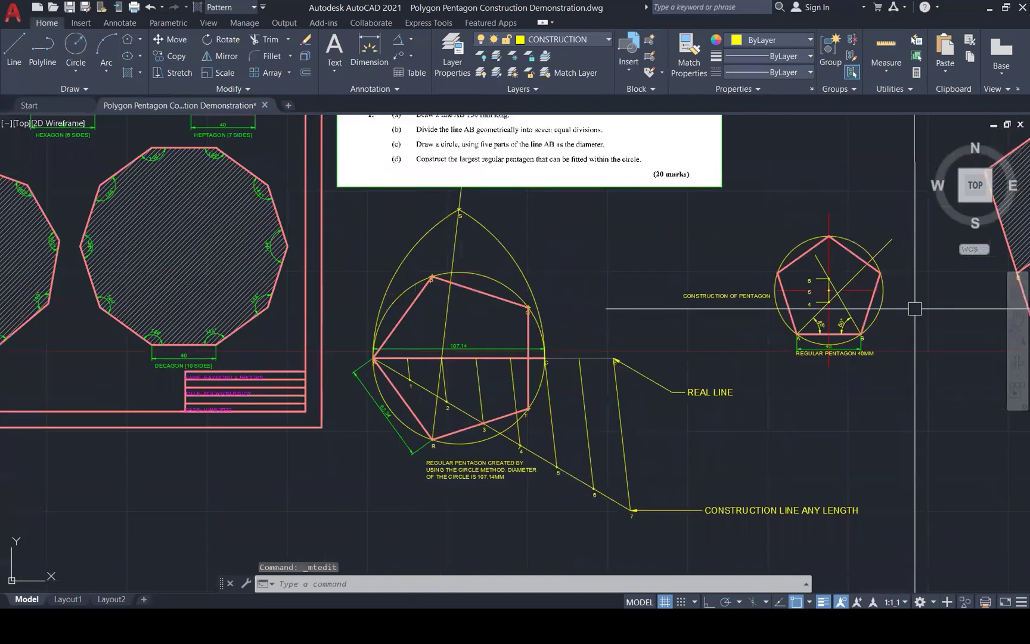
scroll(913, 310, "up", 4)
double_click(739, 405)
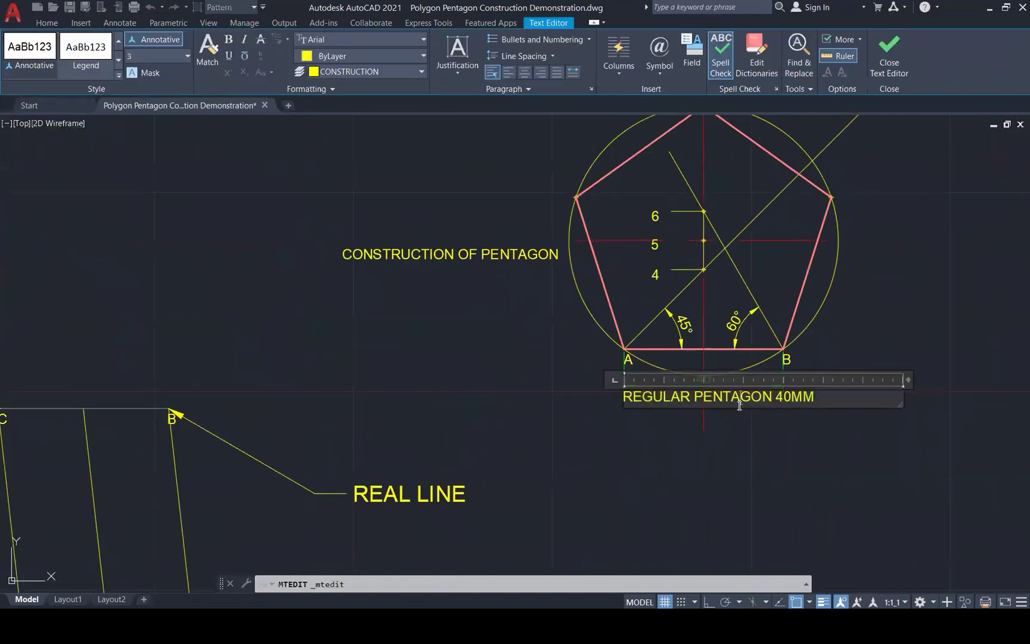
type("USING THE LINE METHO")
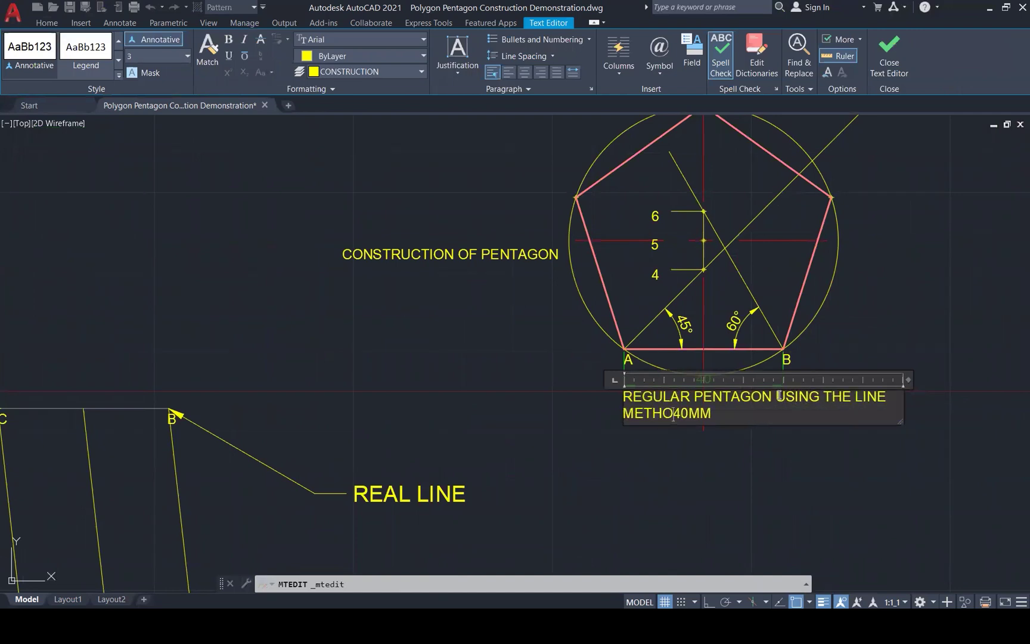
type("THE LINE IS")
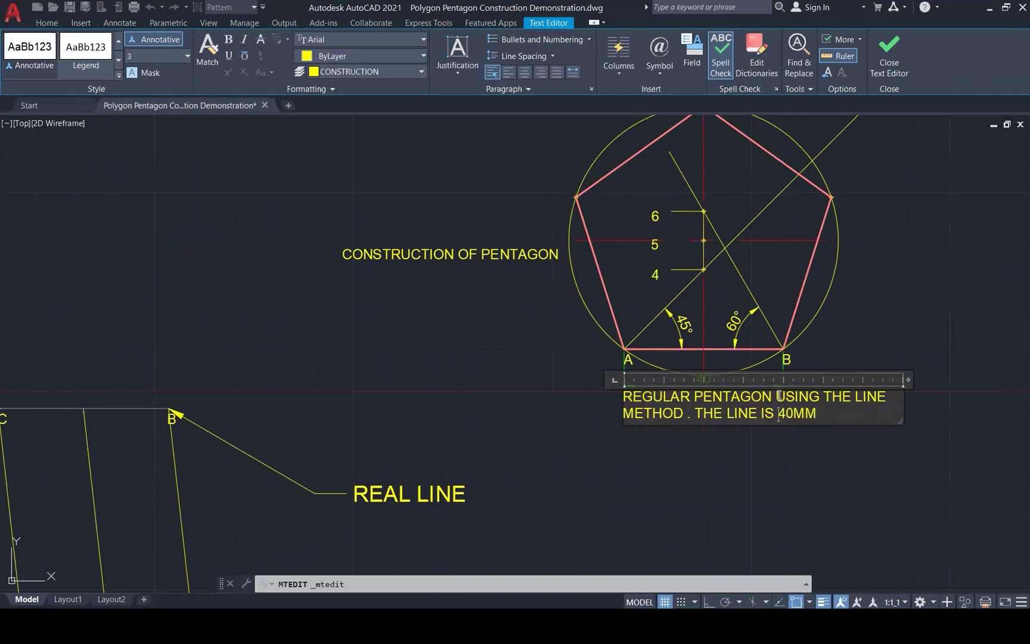
type(" A-B IS")
left_click(870, 343)
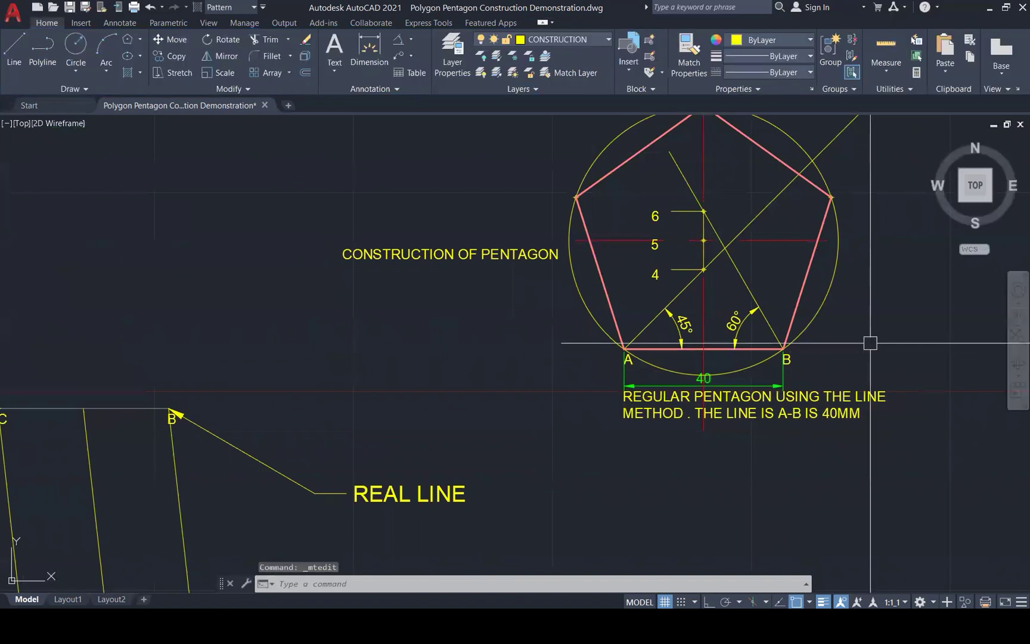
Move the REAL LINE and CONSTRUCTION LINE leaders, the CONSTRUCTION OF PENTAGON label and the three regular pentagon captions to the TEXTS layer
scroll(834, 381, "down", 5)
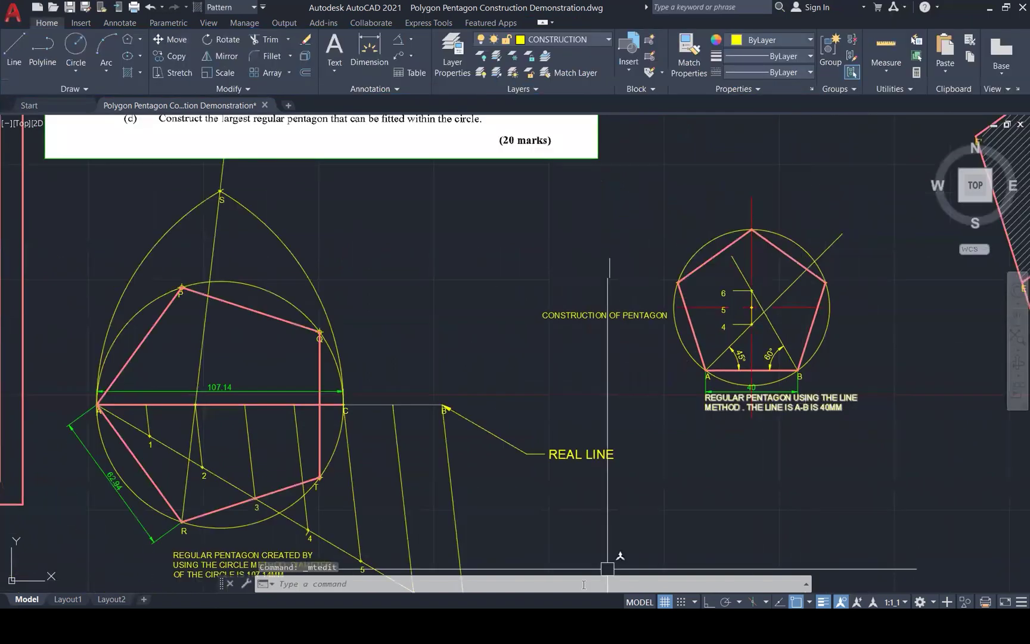
scroll(626, 386, "down", 3)
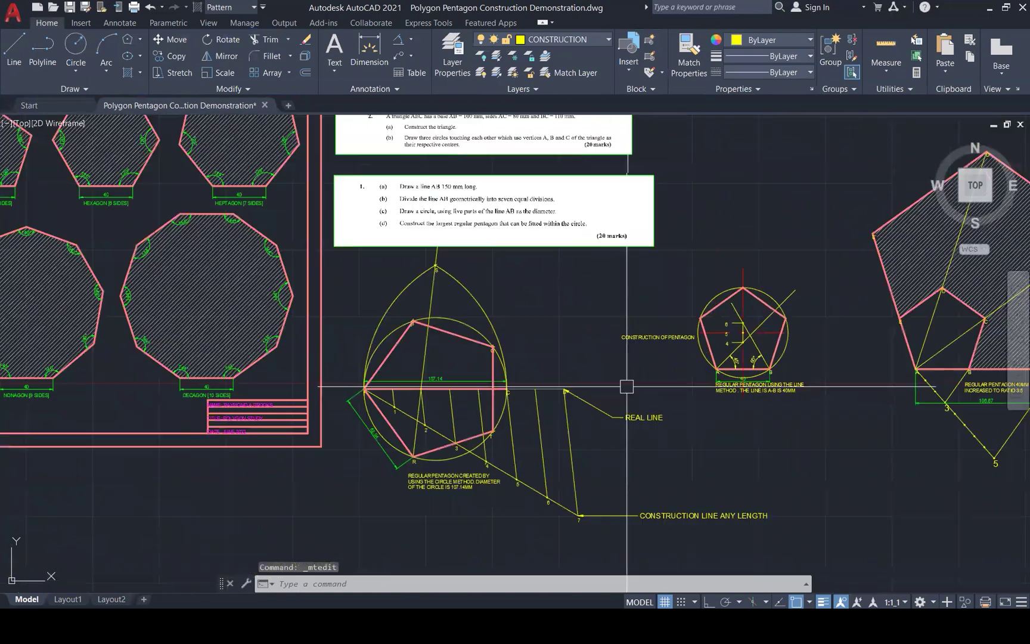
key("Escape")
left_click(659, 417)
left_click(671, 515)
left_click(666, 338)
left_click(756, 386)
left_click(464, 477)
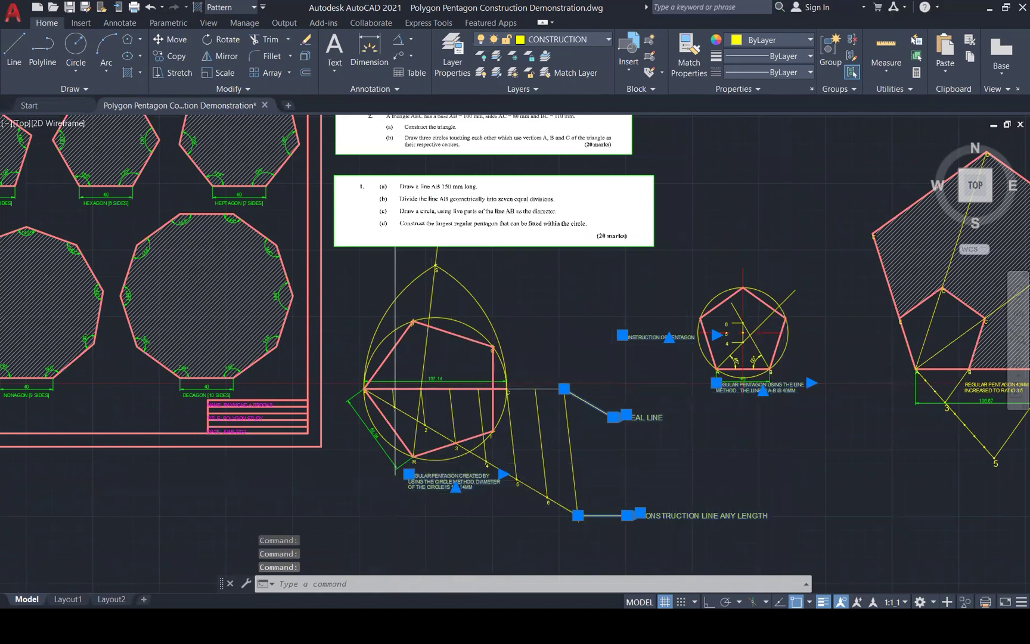
scroll(395, 480, "down", 1)
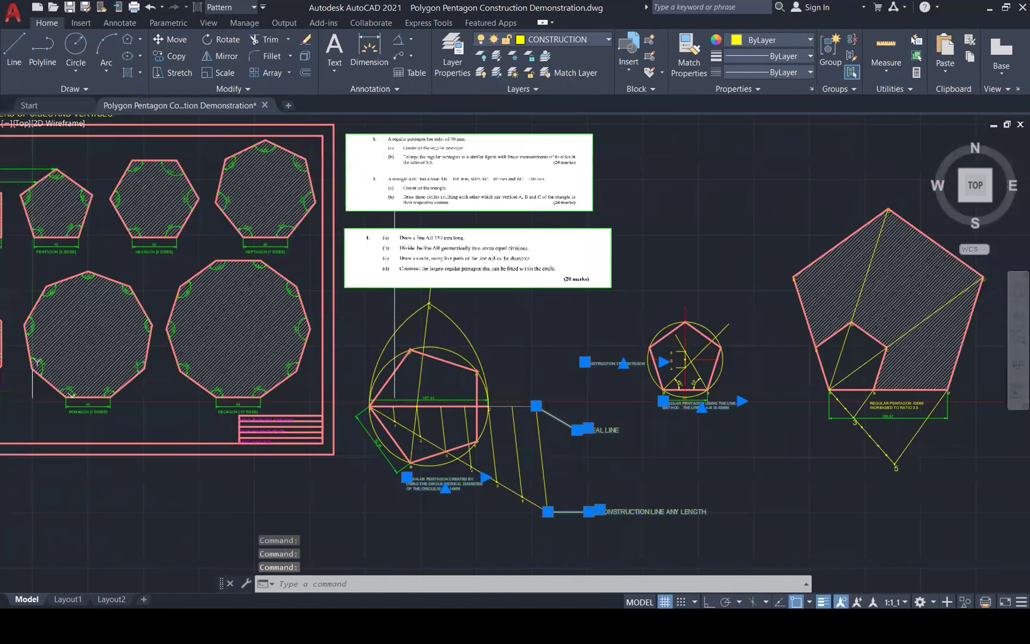
middle_click_drag(891, 406, 631, 435)
scroll(632, 435, "up", 2)
left_click(632, 432)
left_click(596, 42)
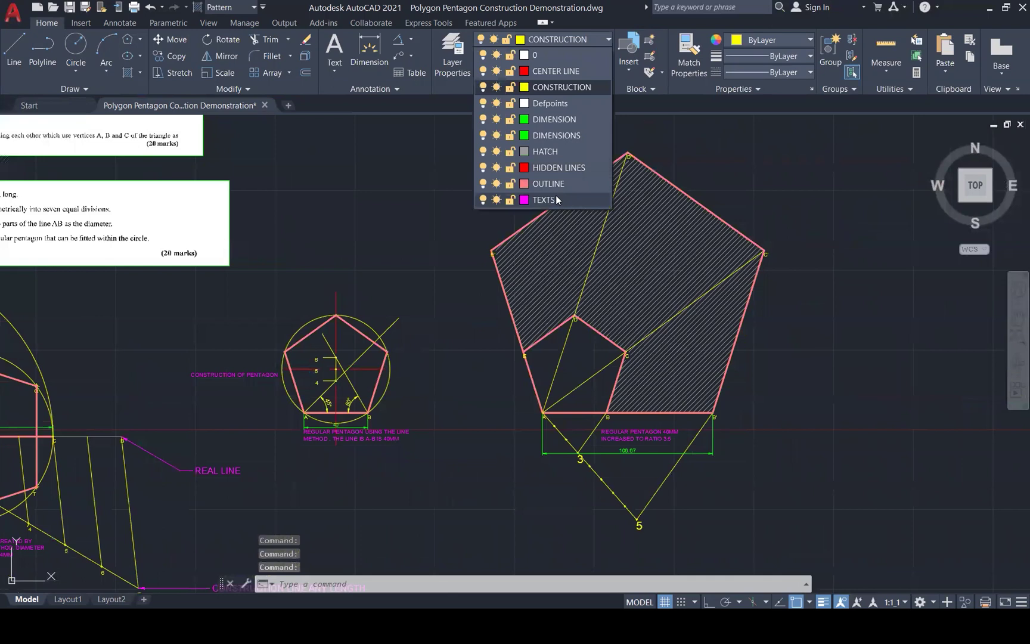
left_click(555, 196)
key("Escape")
key("Escape")
scroll(854, 261, "down", 1)
scroll(854, 261, "down", 2)
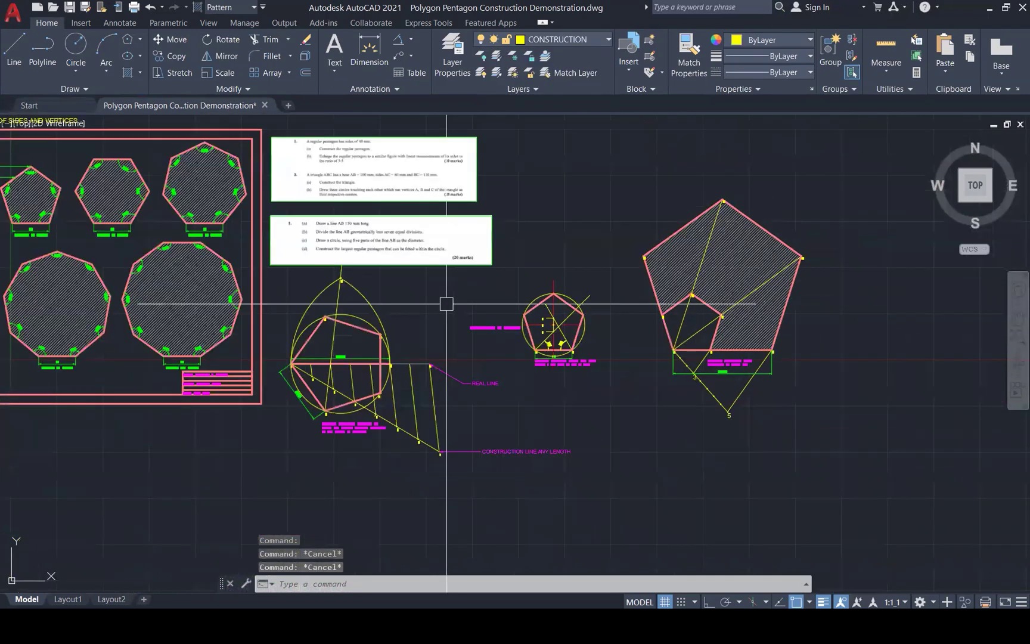
scroll(391, 300, "up", 1)
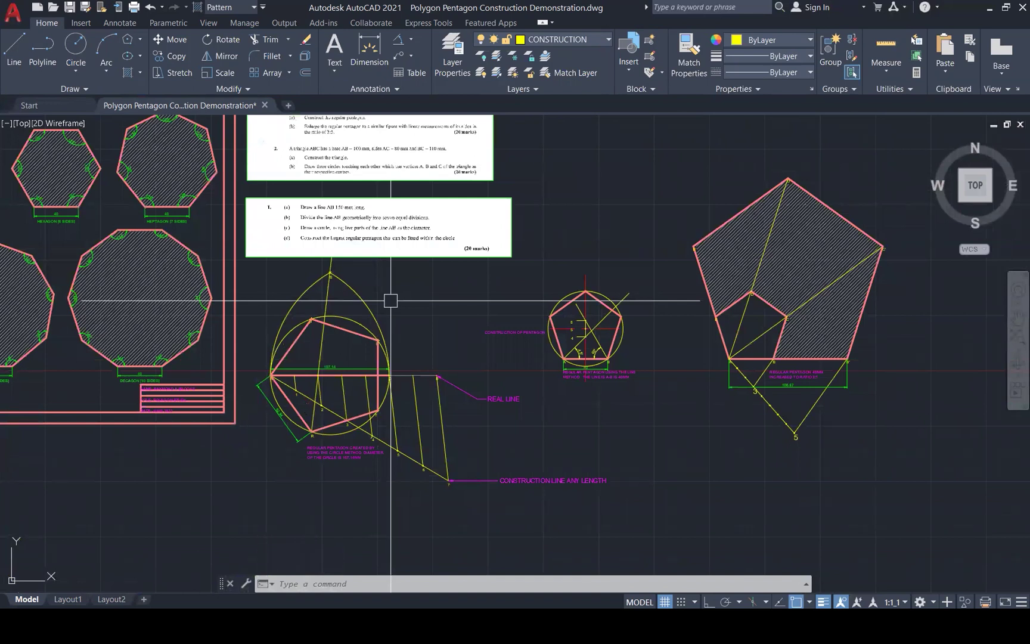
scroll(561, 444, "down", 1)
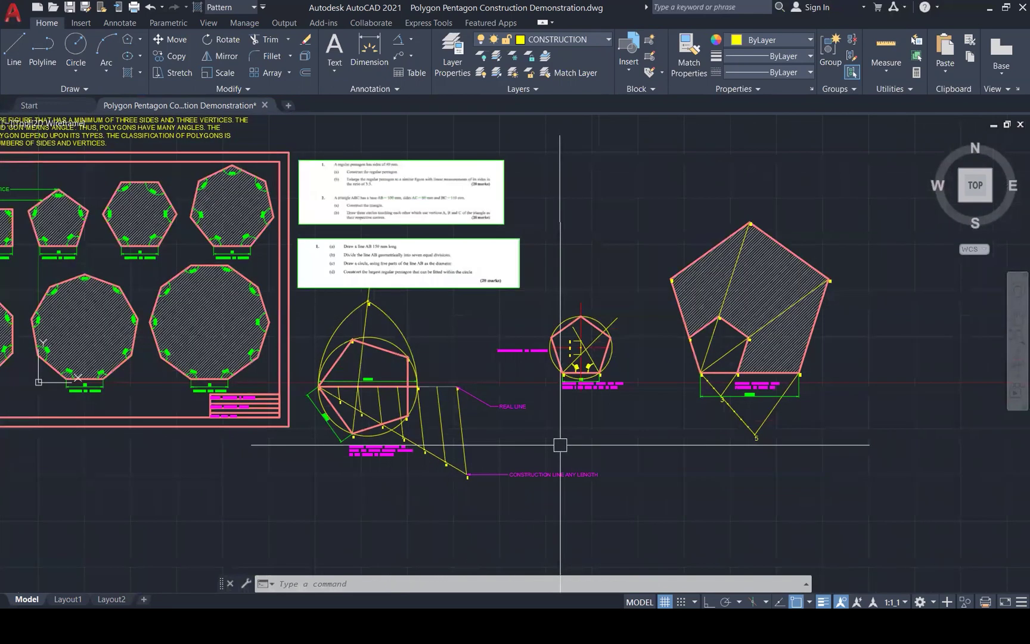
scroll(345, 205, "up", 2)
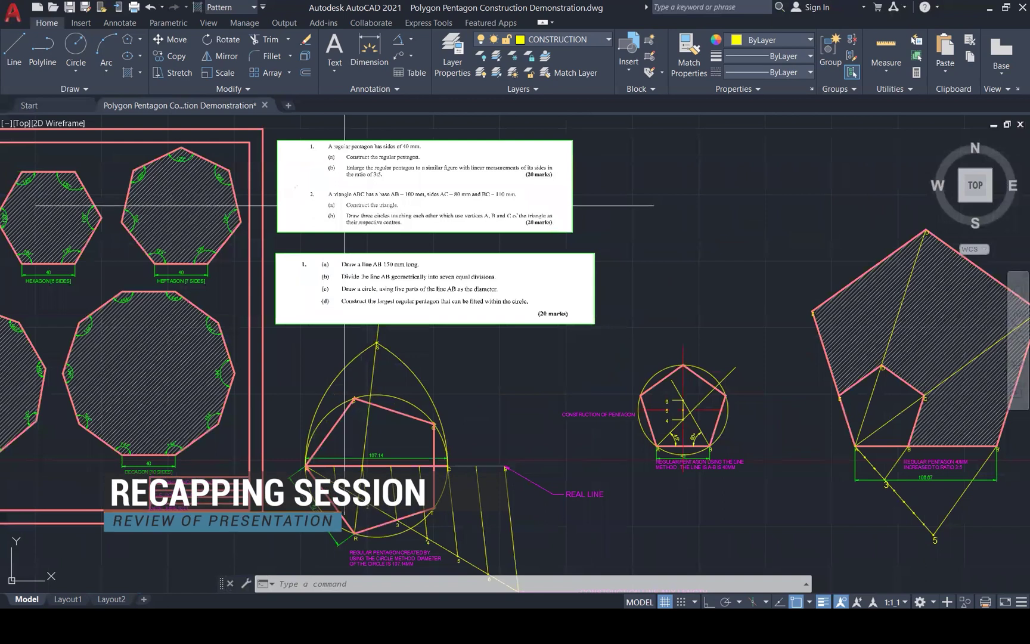
Dimension the full length of line AB, placing the dimension line above the circle's diameter dimension
scroll(335, 259, "up", 1)
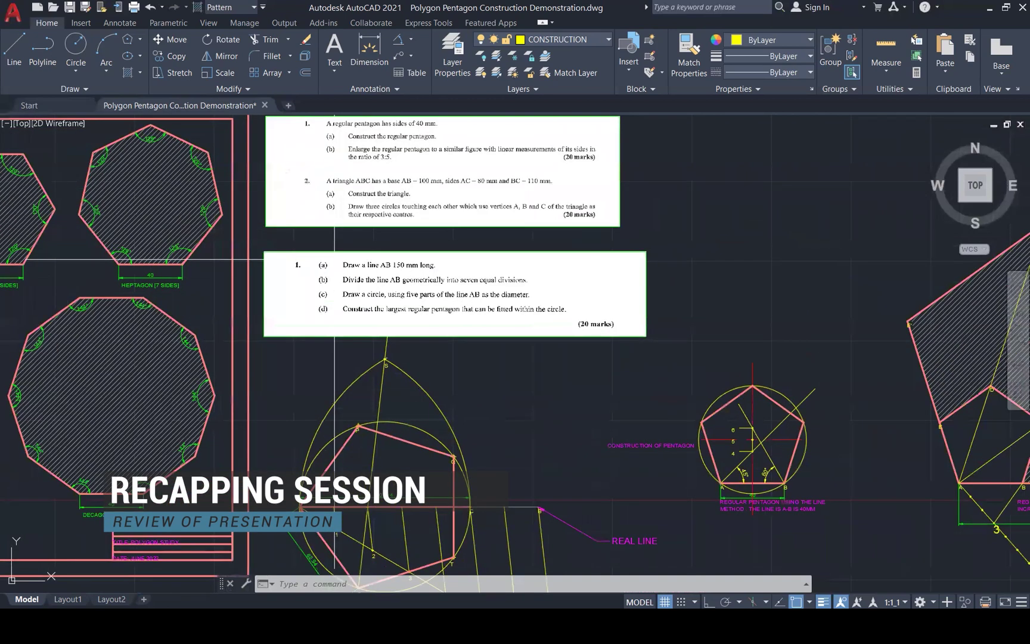
scroll(334, 259, "up", 3)
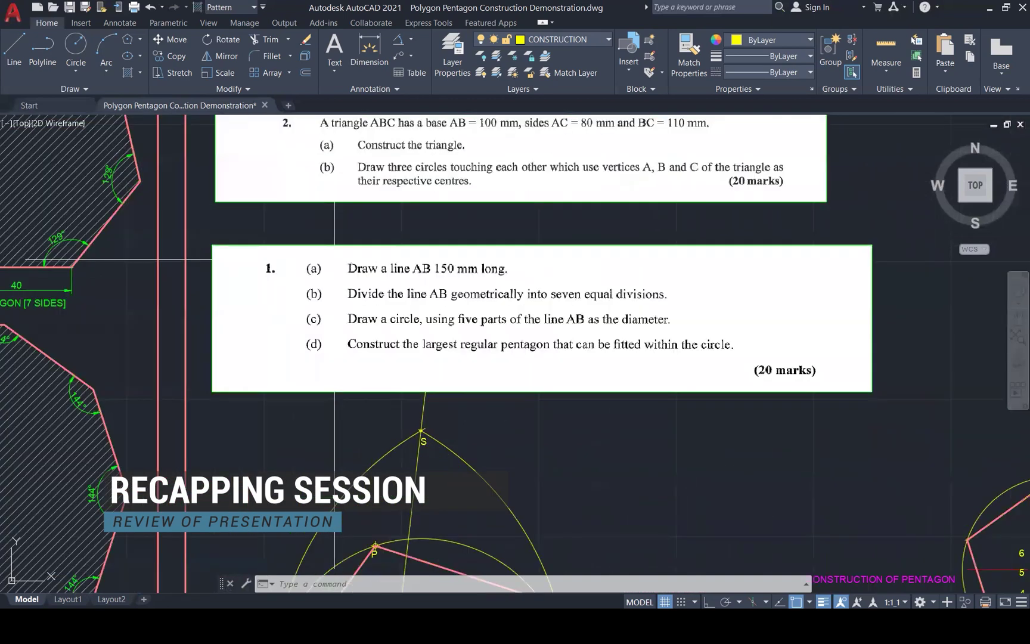
scroll(349, 239, "down", 1)
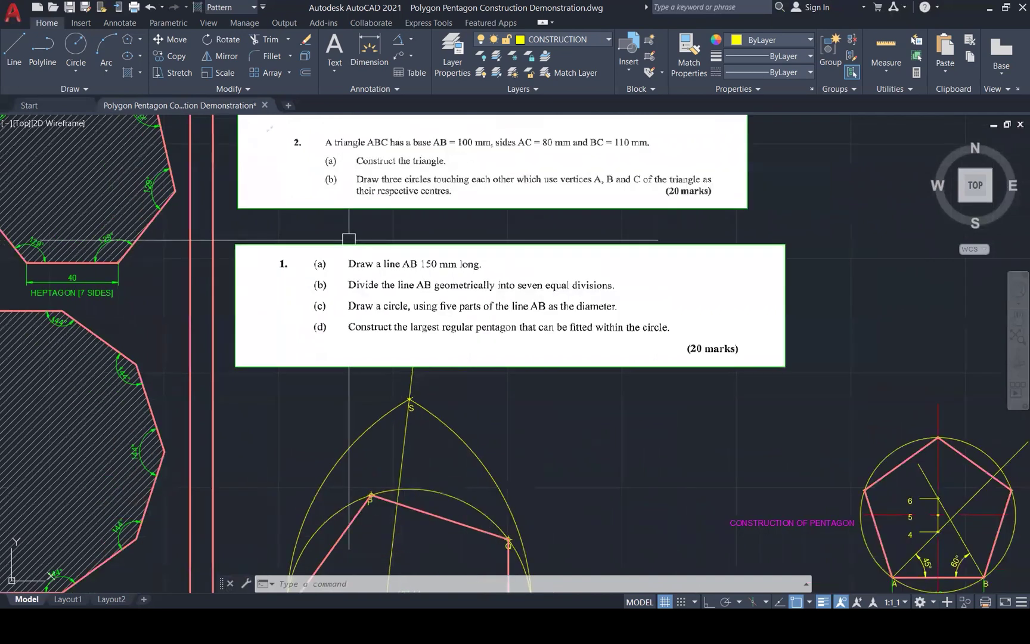
scroll(348, 239, "down", 3)
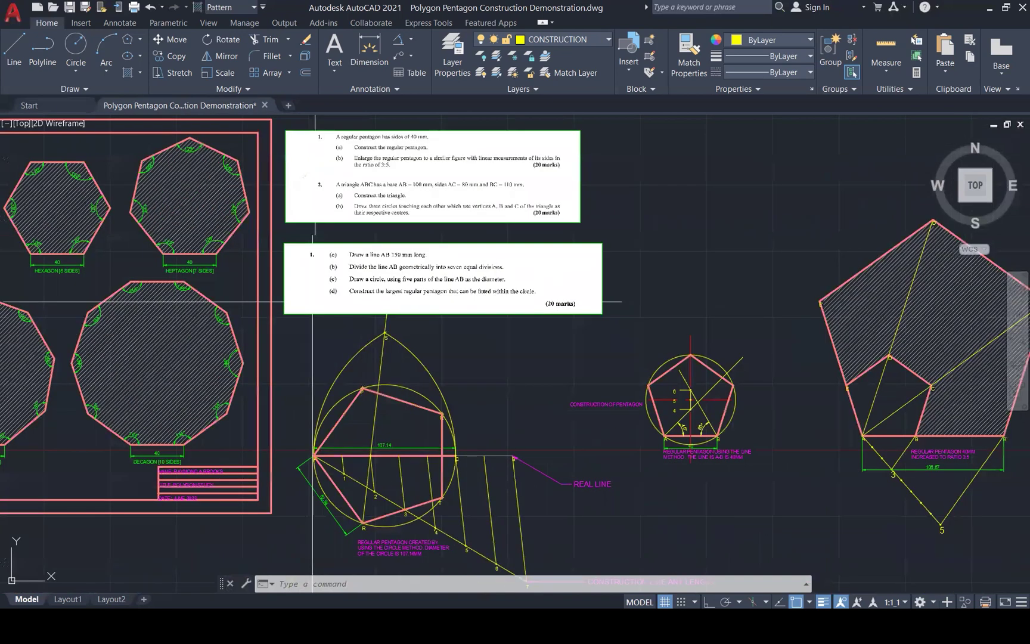
scroll(419, 383, "up", 3)
type("dim")
key("Return")
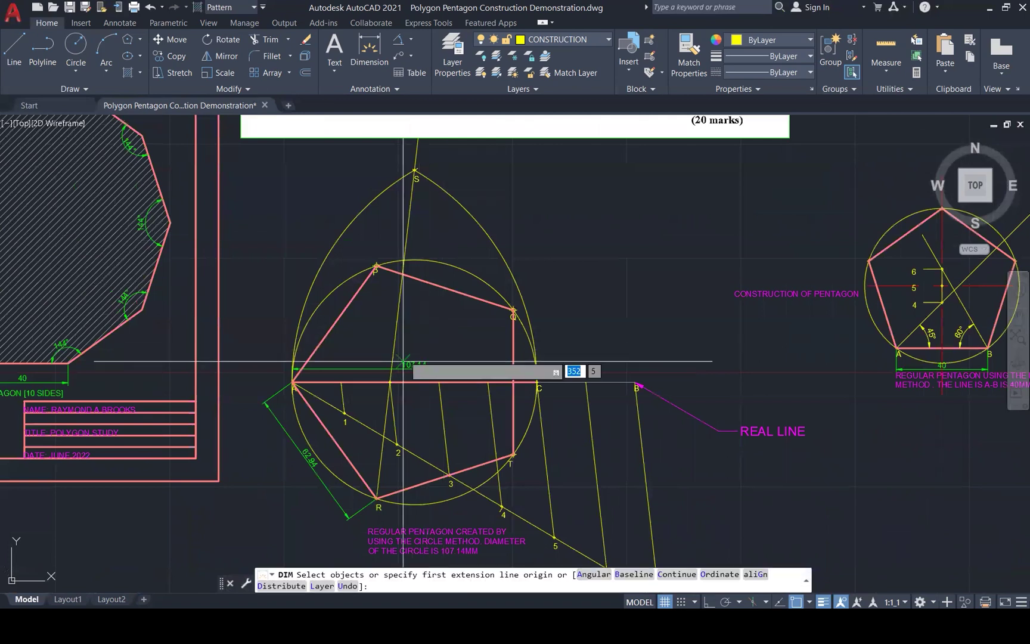
left_click(292, 376)
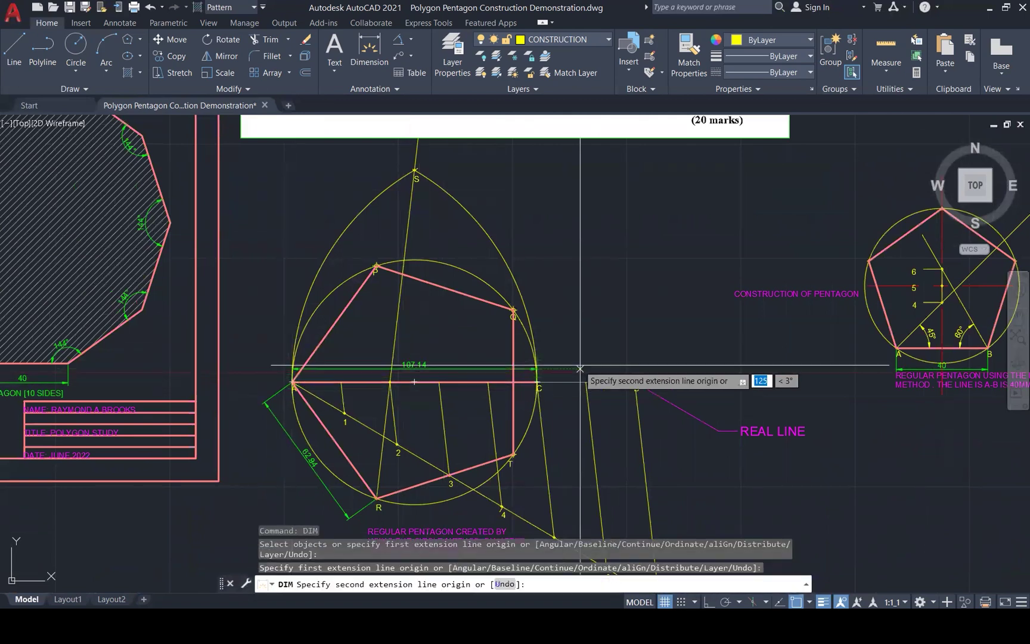
left_click(637, 385)
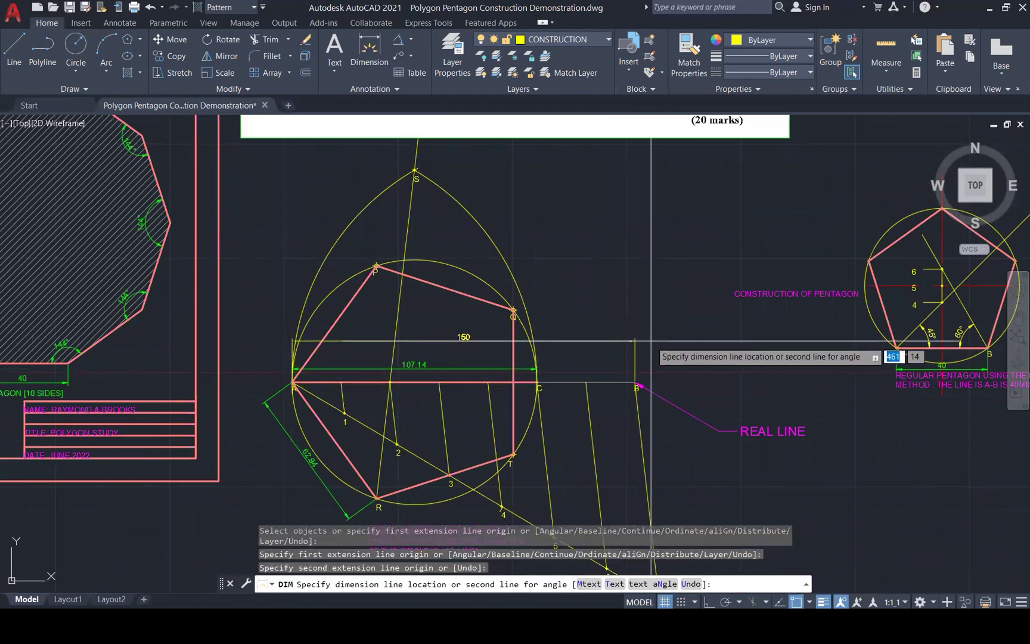
left_click(637, 341)
key("Escape")
key("Escape")
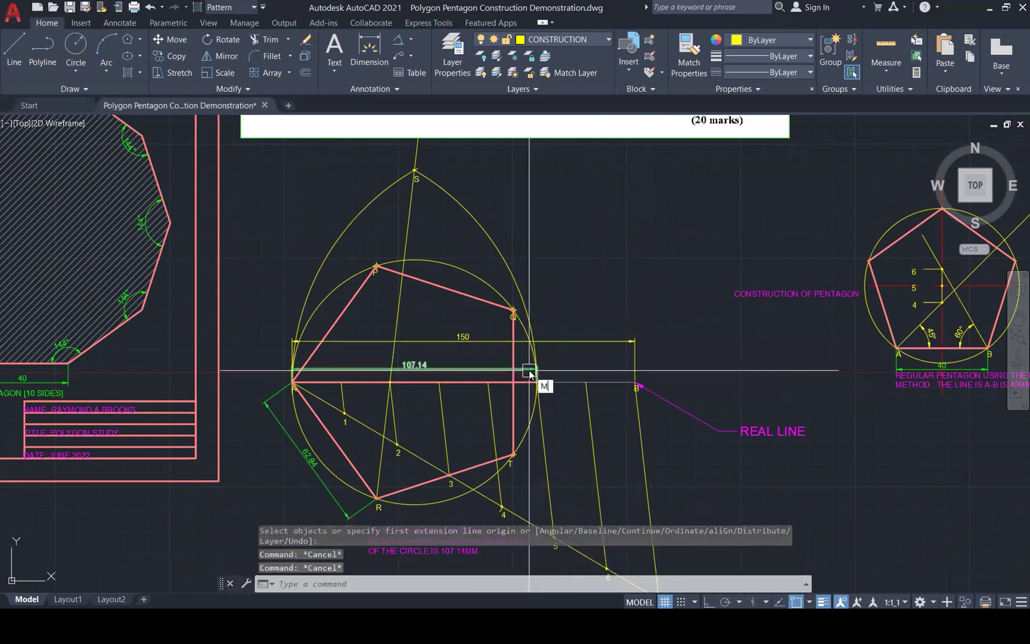
Match the properties of the circle's diameter dimension onto the new dimension of line AB
type("ma")
key("Return")
left_click(475, 369)
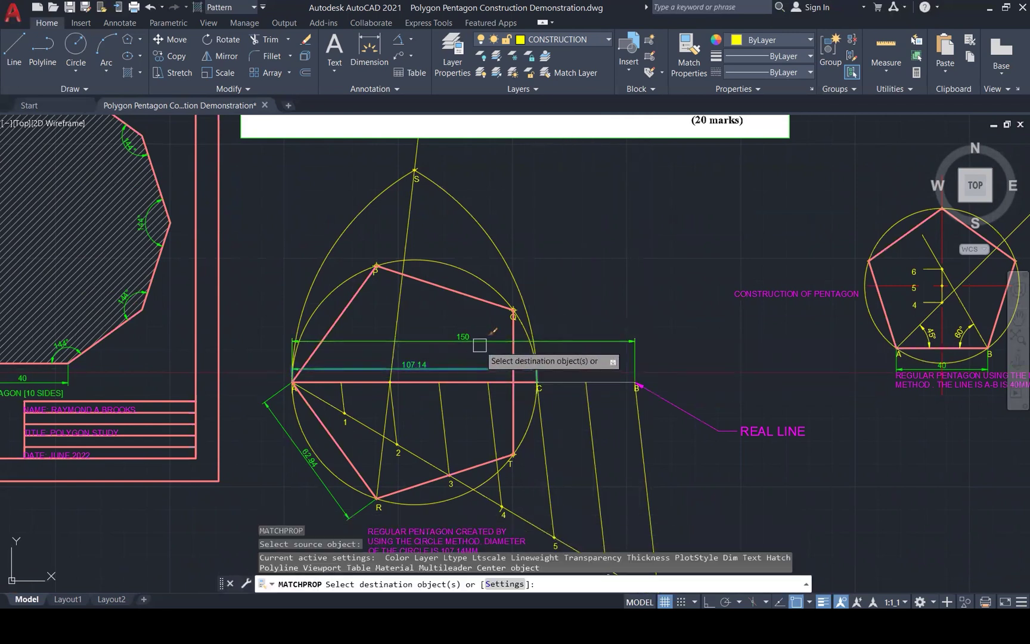
left_click(464, 341)
key("Escape")
key("Escape")
key("Escape")
Examine the finished circle-method pentagon, its seven divisions and dimensions against parts (a) to (d) of the question on line AB
scroll(608, 276, "down", 1)
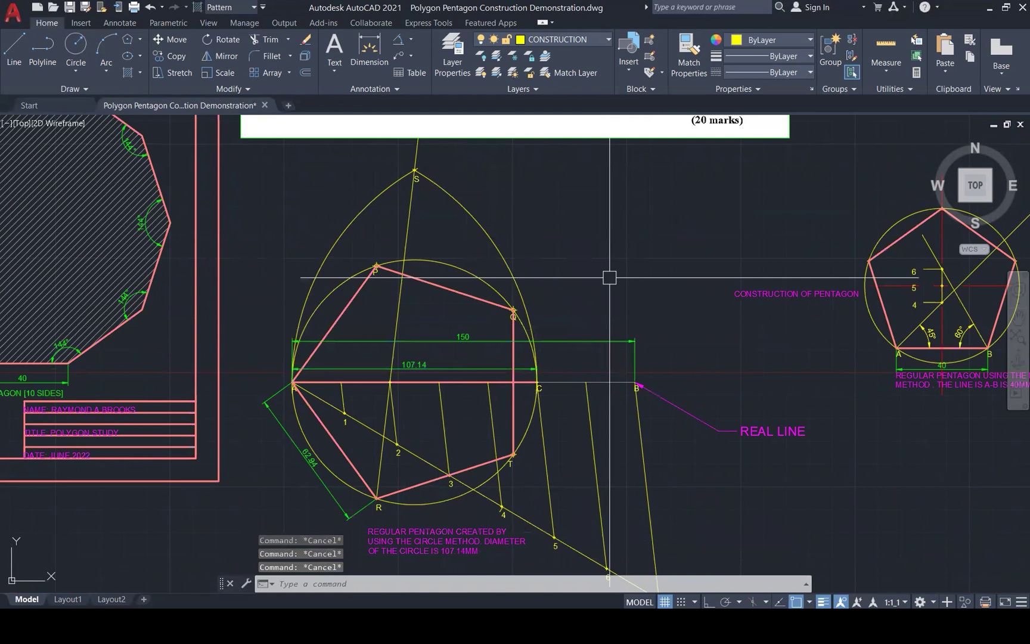
scroll(609, 277, "down", 1)
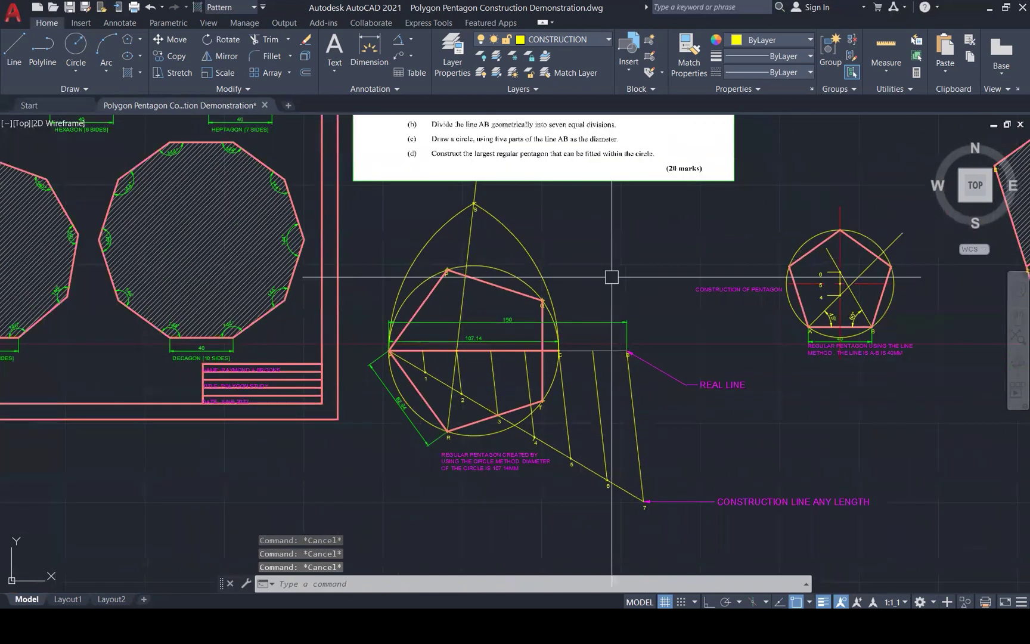
scroll(530, 383, "down", 1)
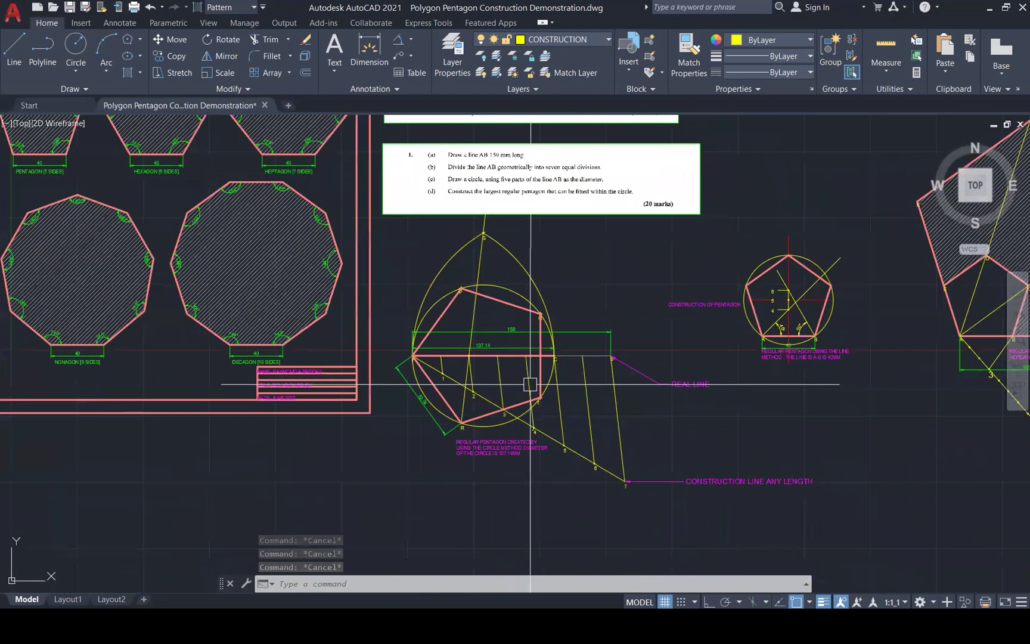
scroll(480, 203, "up", 1)
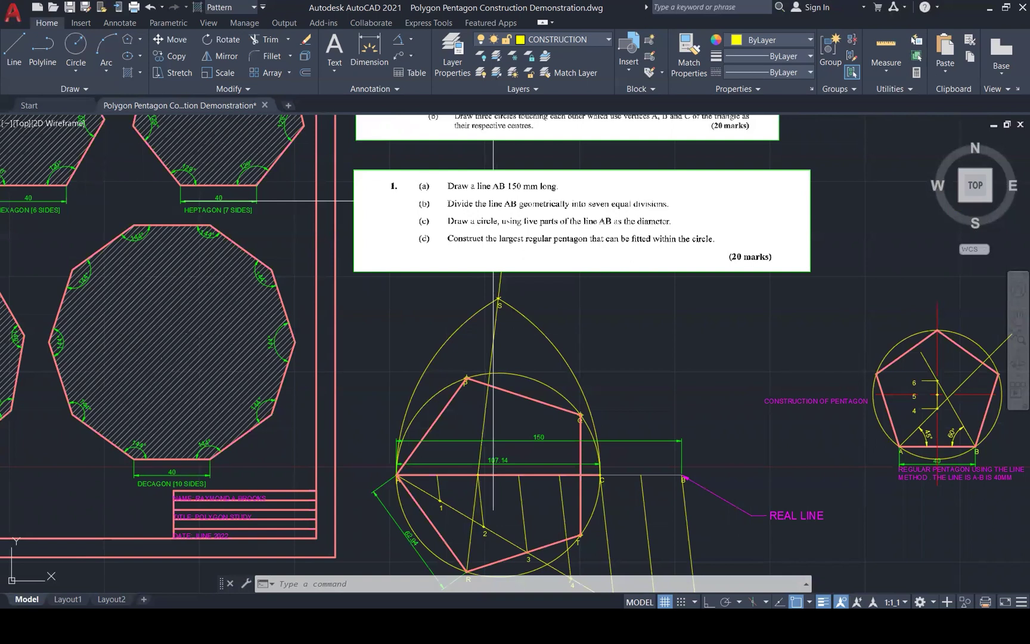
scroll(493, 201, "down", 1)
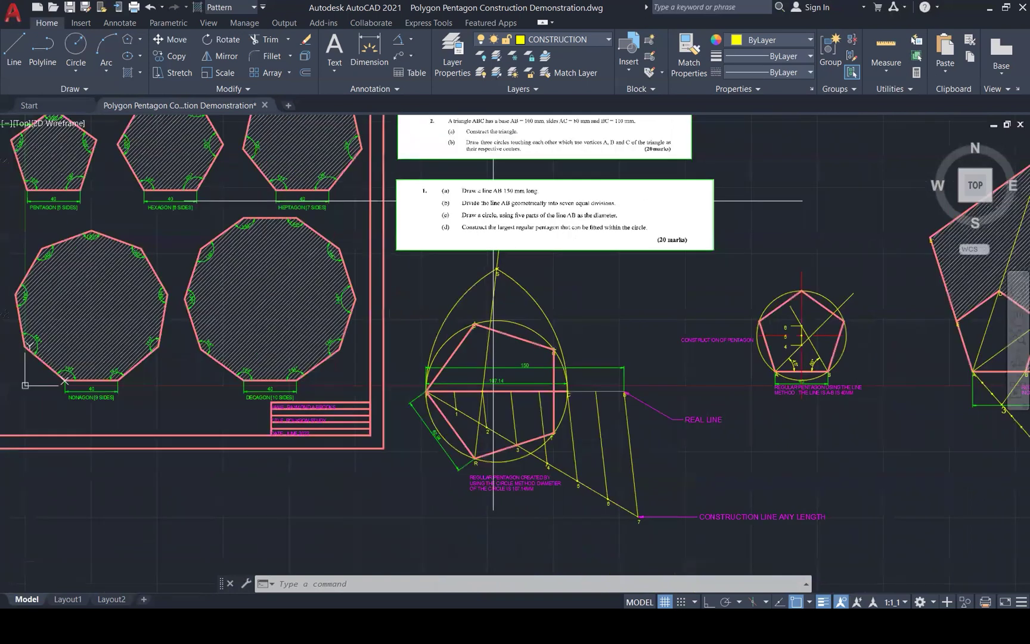
scroll(479, 216, "up", 1)
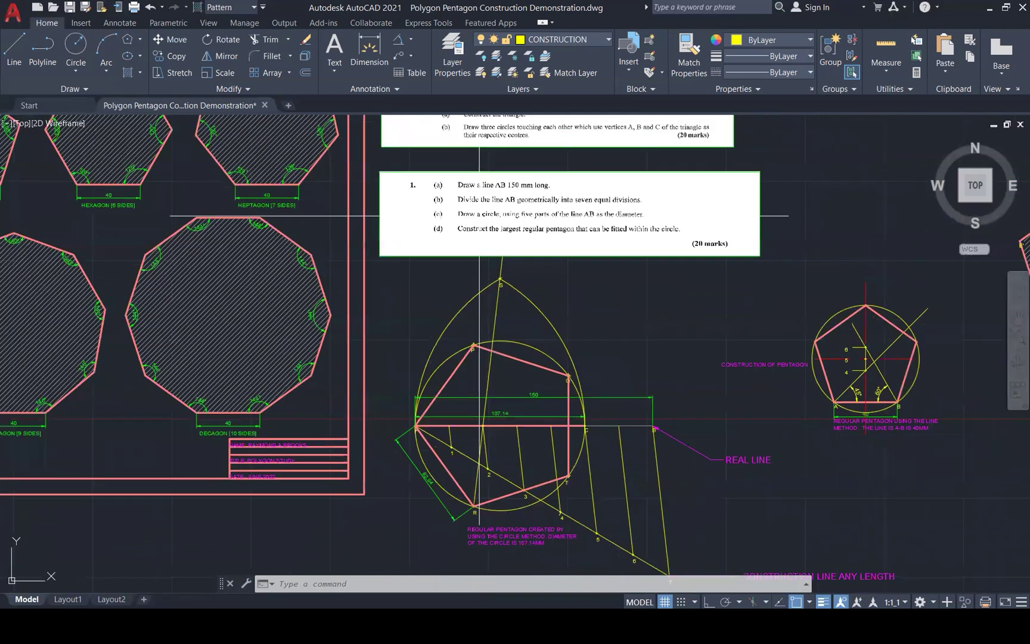
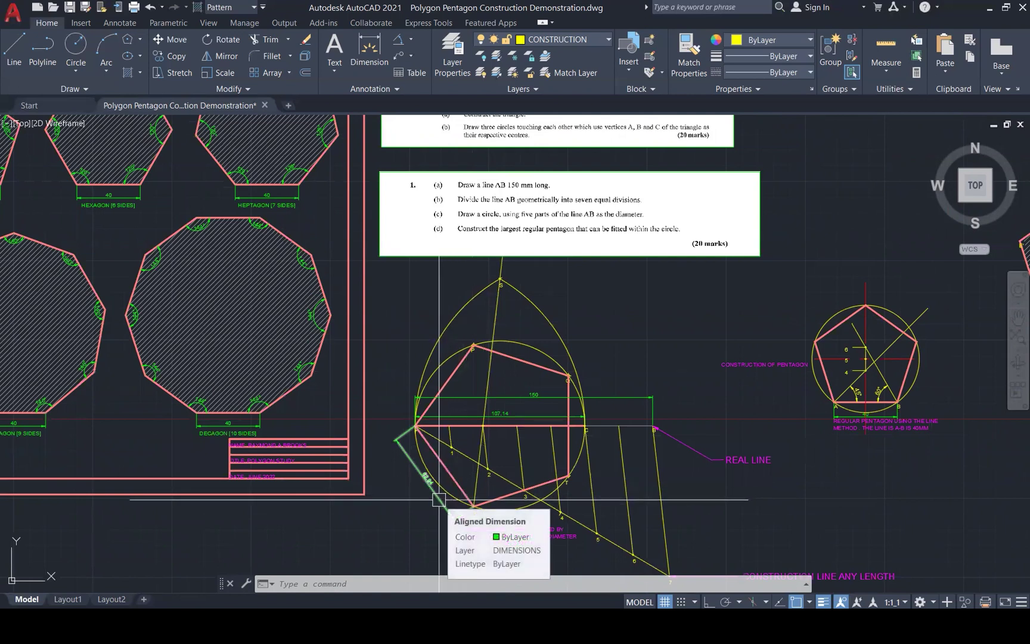
key("Escape")
key("Escape")
key("Escape")
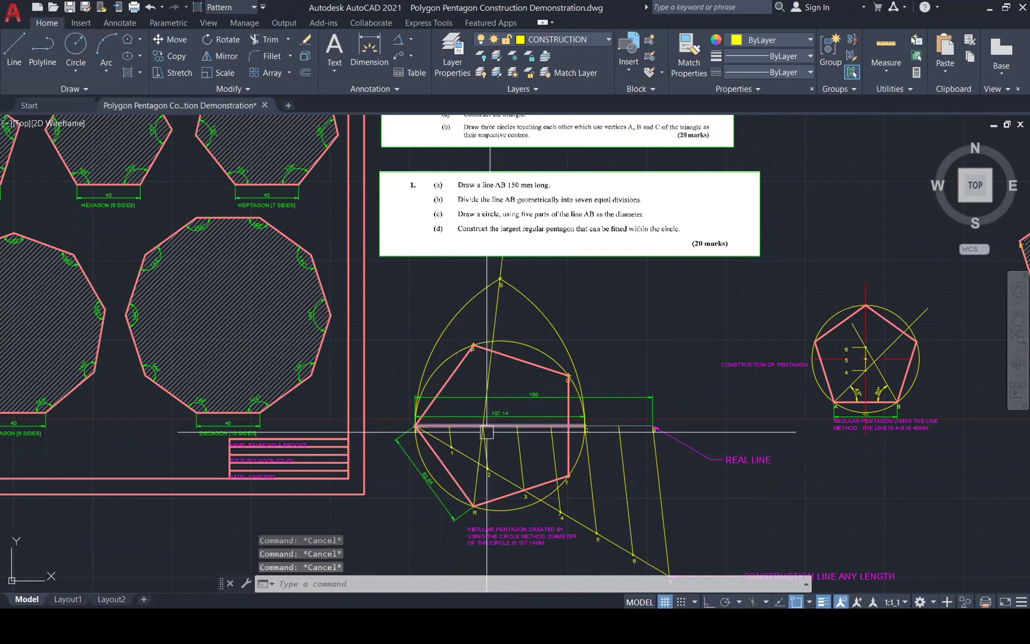
scroll(421, 456, "down", 1)
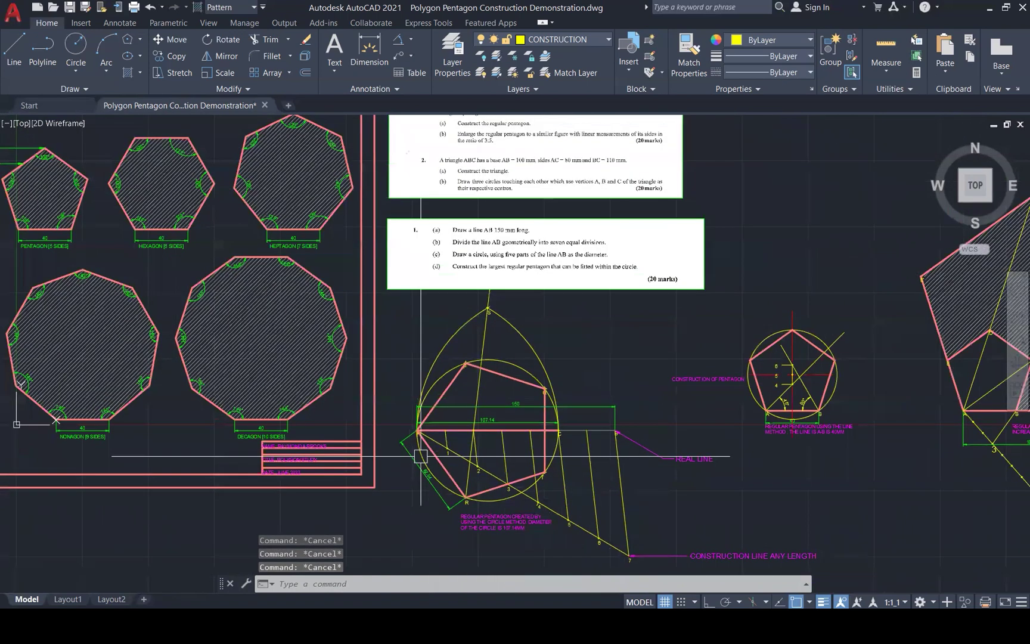
Read the reference questions and compare them with the 40 mm line-method pentagon and its 3:5 enlargement
scroll(420, 456, "down", 3)
scroll(463, 287, "up", 4)
scroll(390, 269, "down", 1)
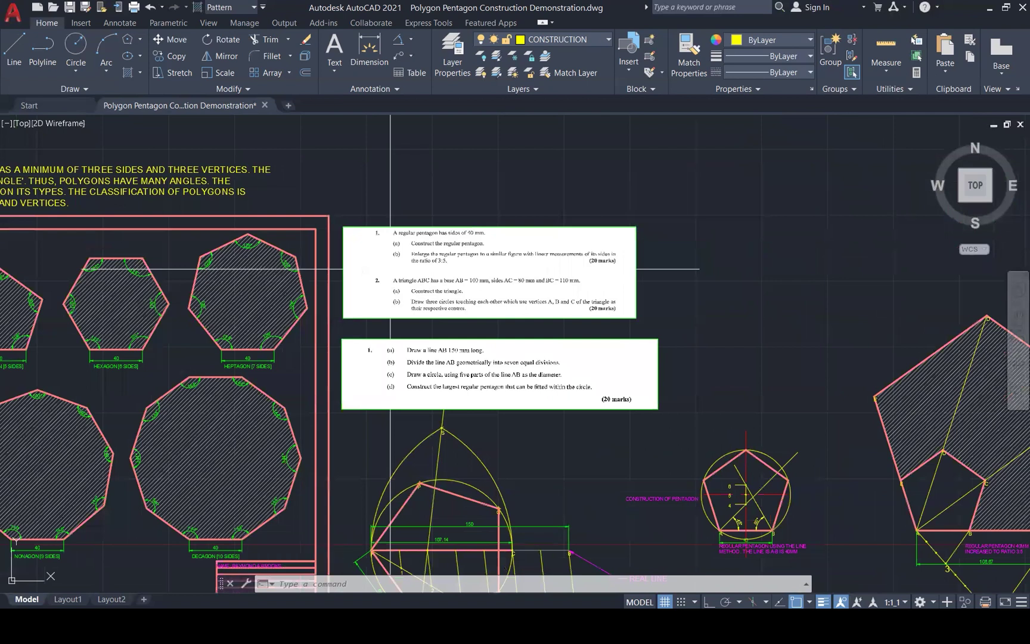
scroll(506, 234, "up", 1)
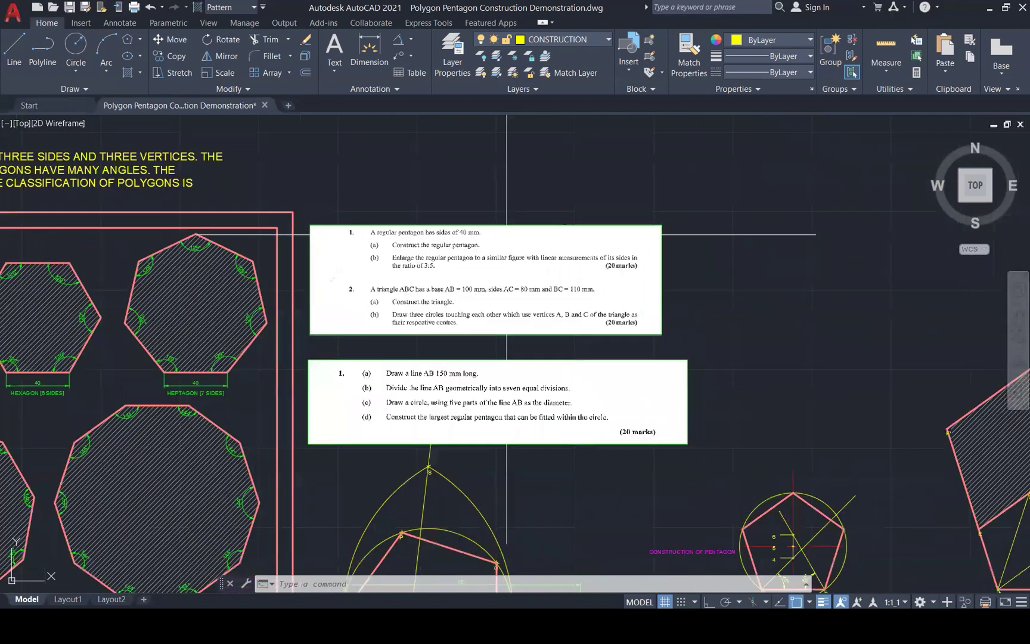
scroll(501, 235, "up", 1)
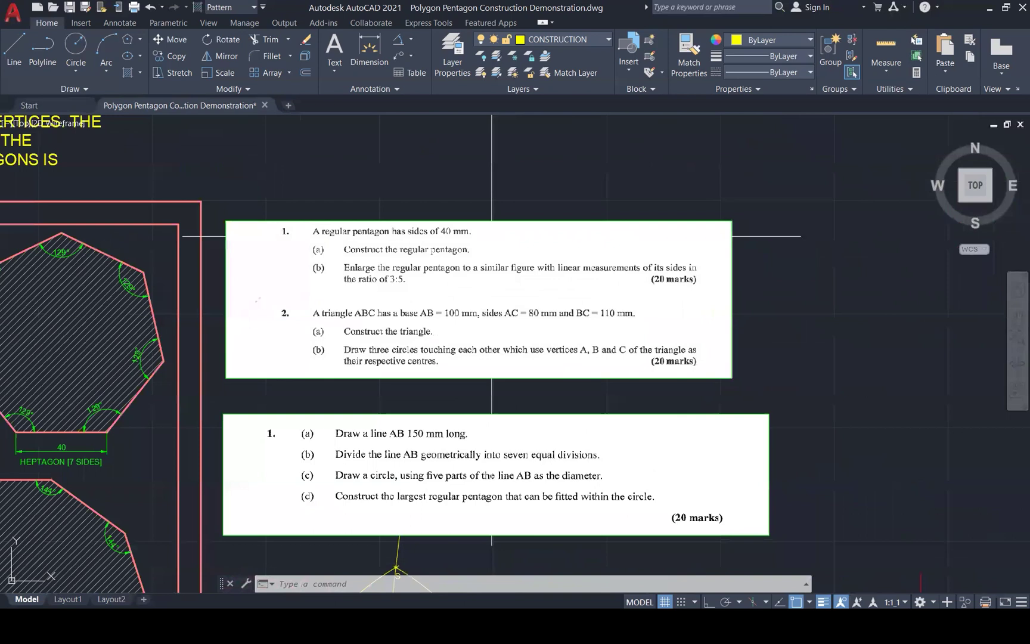
scroll(492, 236, "down", 2)
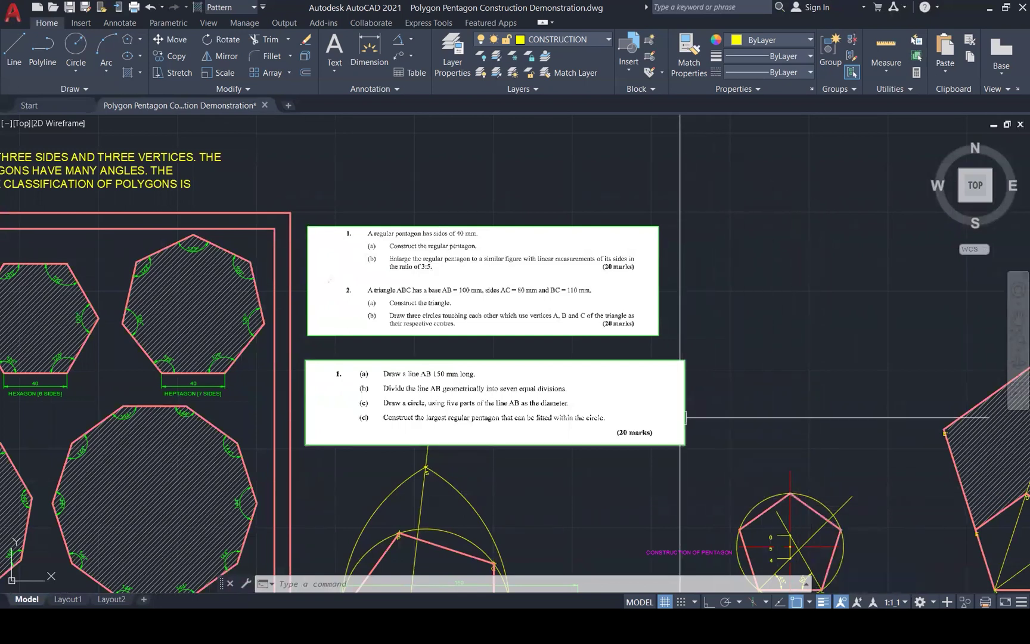
scroll(551, 290, "up", 1)
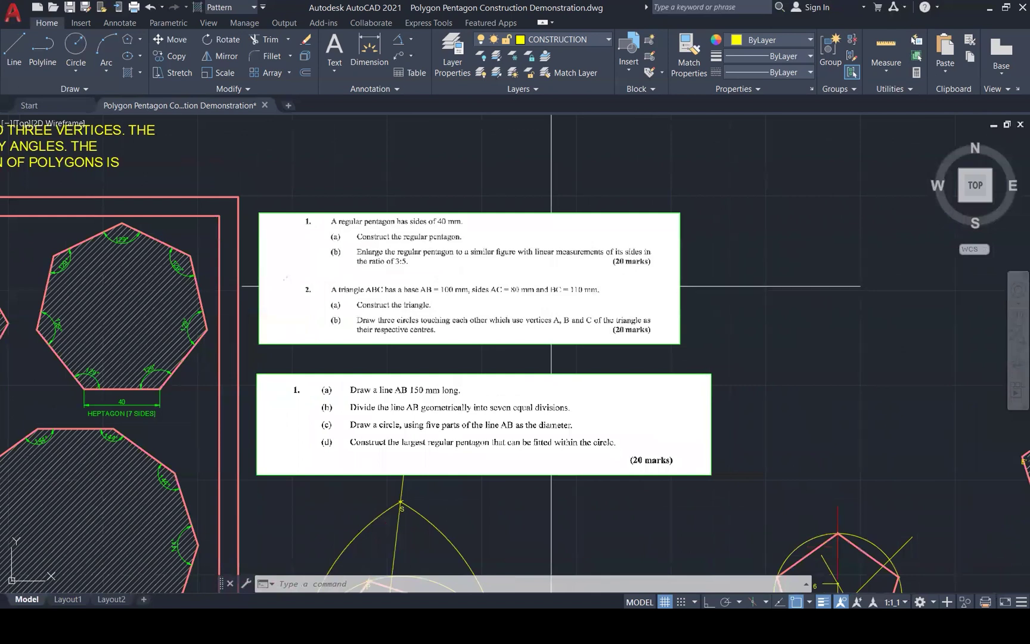
scroll(416, 252, "up", 2)
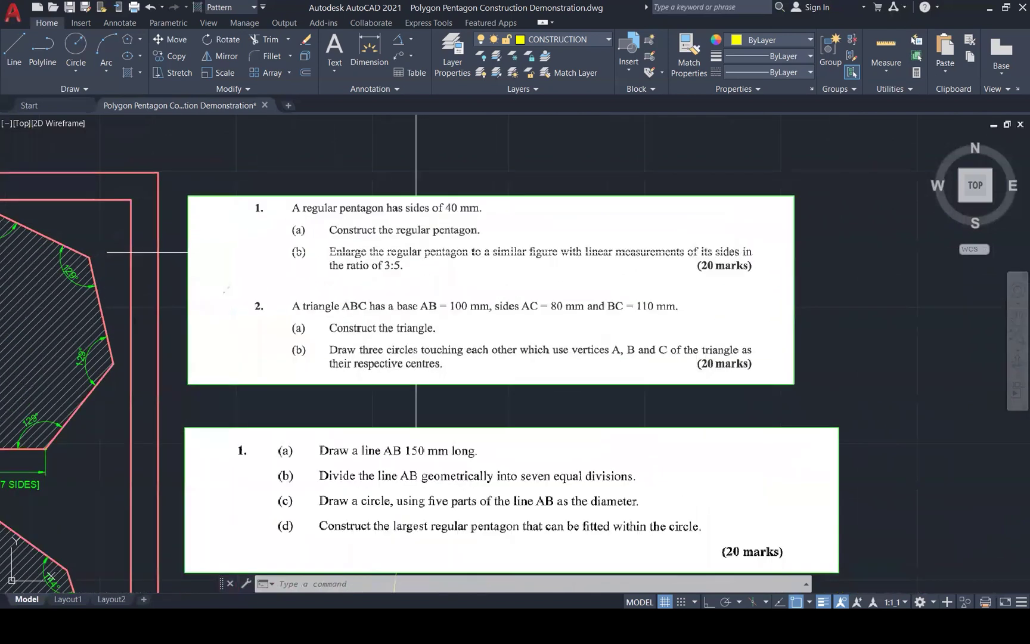
scroll(404, 256, "down", 3)
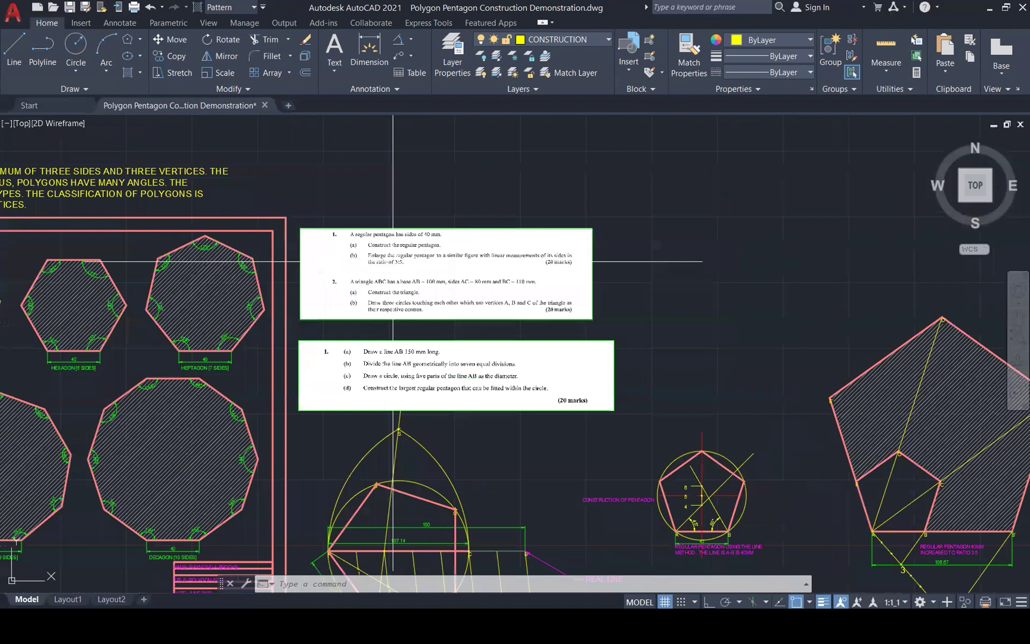
scroll(893, 484, "up", 3)
scroll(604, 453, "down", 2)
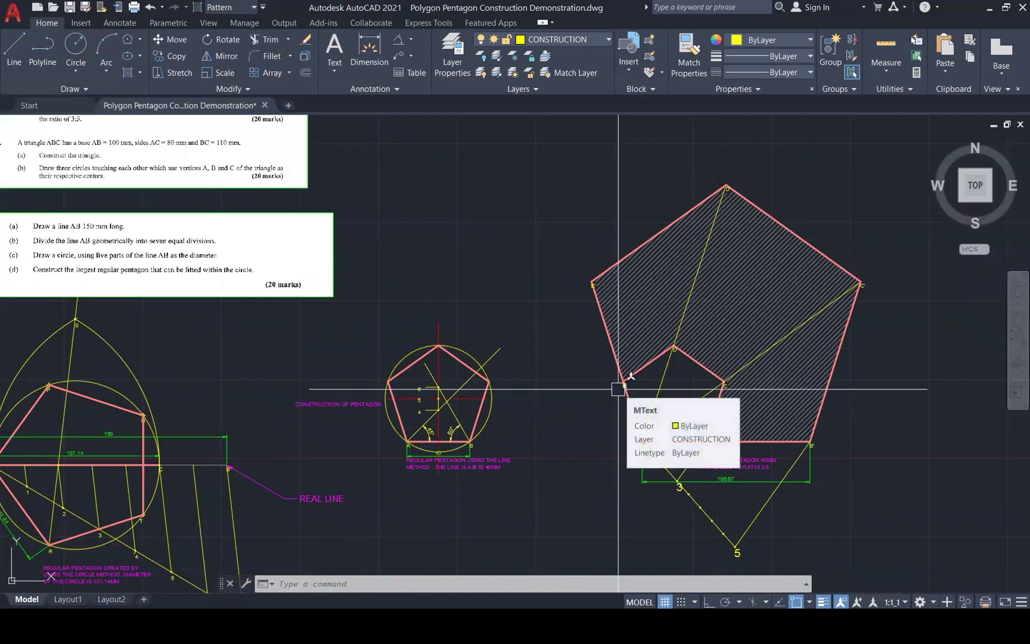
scroll(618, 389, "down", 1)
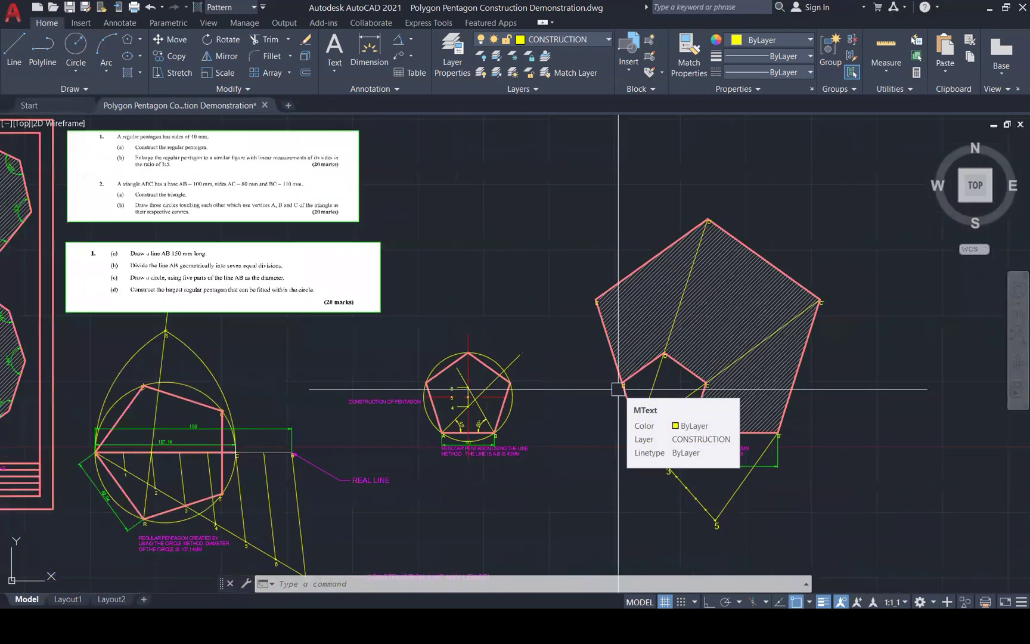
Delete the horizontal line connecting the left edges of the two framed pentagon sheets
scroll(618, 389, "down", 2)
scroll(483, 317, "down", 2)
key("Escape")
key("Escape")
left_click(487, 335)
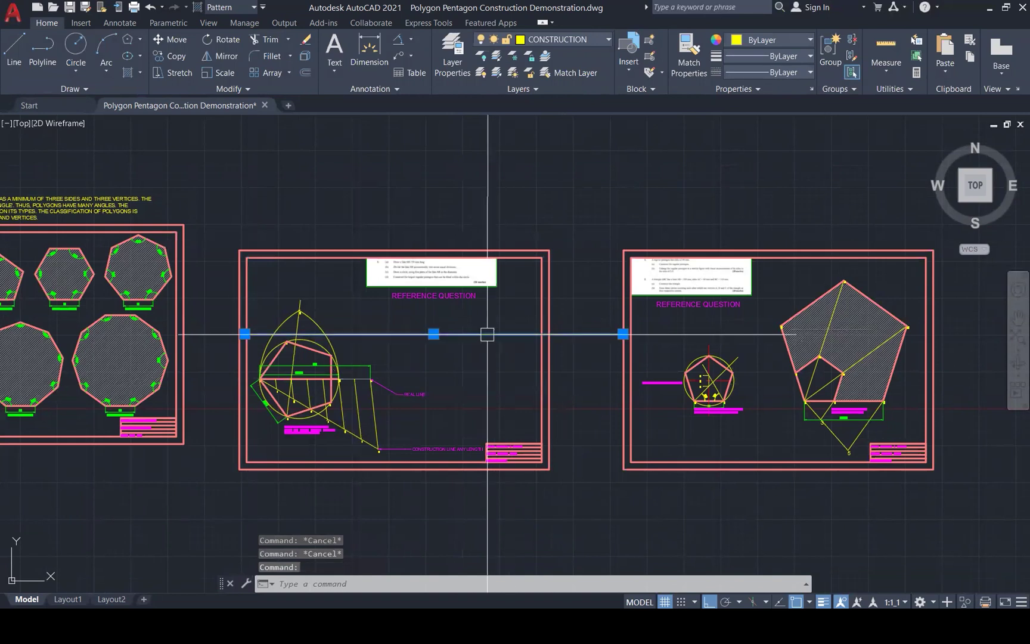
key("Delete")
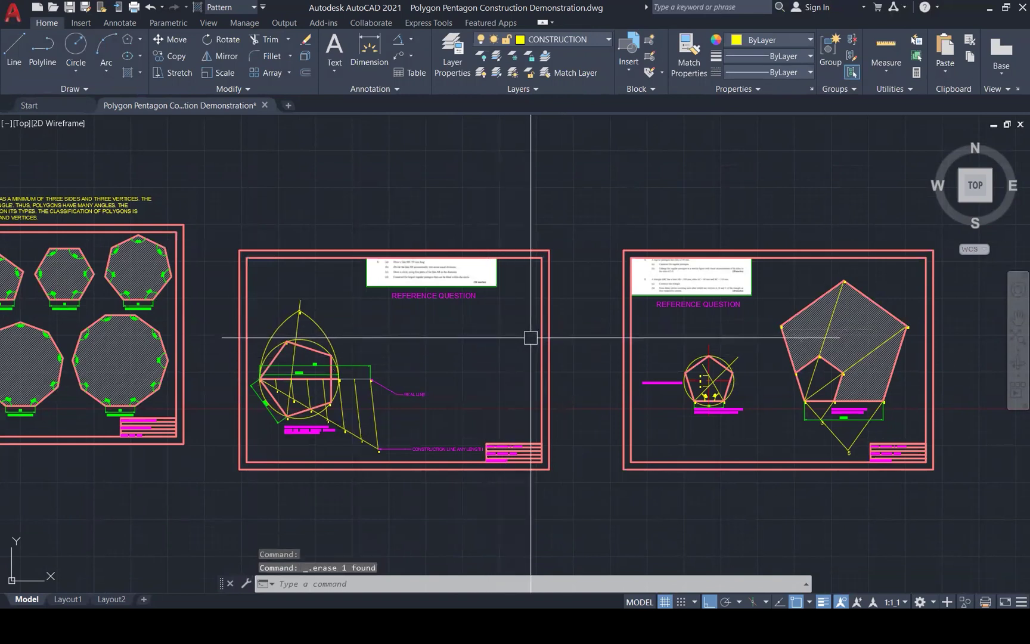
scroll(551, 357, "down", 1)
scroll(557, 362, "down", 2)
left_click(357, 249)
scroll(386, 418, "up", 2)
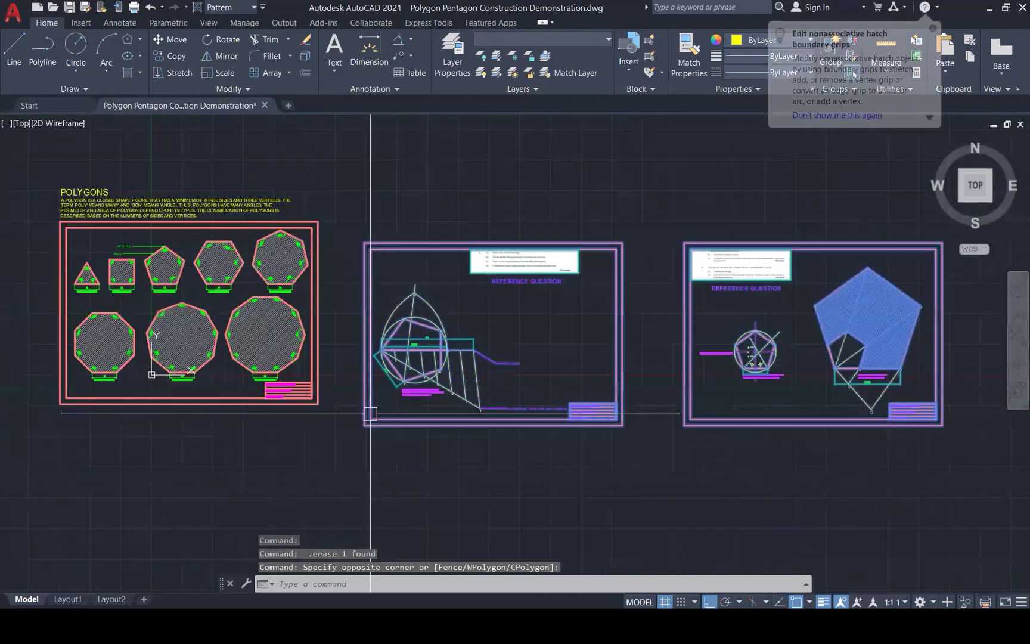
scroll(358, 417, "up", 3)
key("space")
key("Escape")
key("Escape")
Draw a horizontal guide line about 1209 mm long from the lower right corner of the polygons frame to beyond the far pentagon sheet
key("space")
left_click(278, 389)
scroll(384, 393, "down", 2)
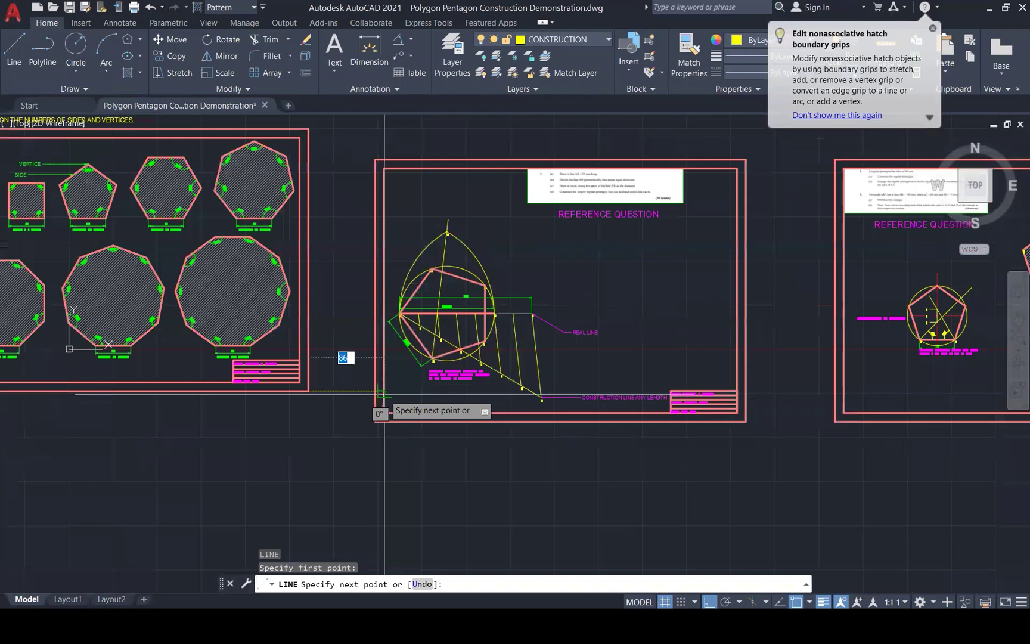
scroll(384, 394, "down", 2)
left_click(957, 356)
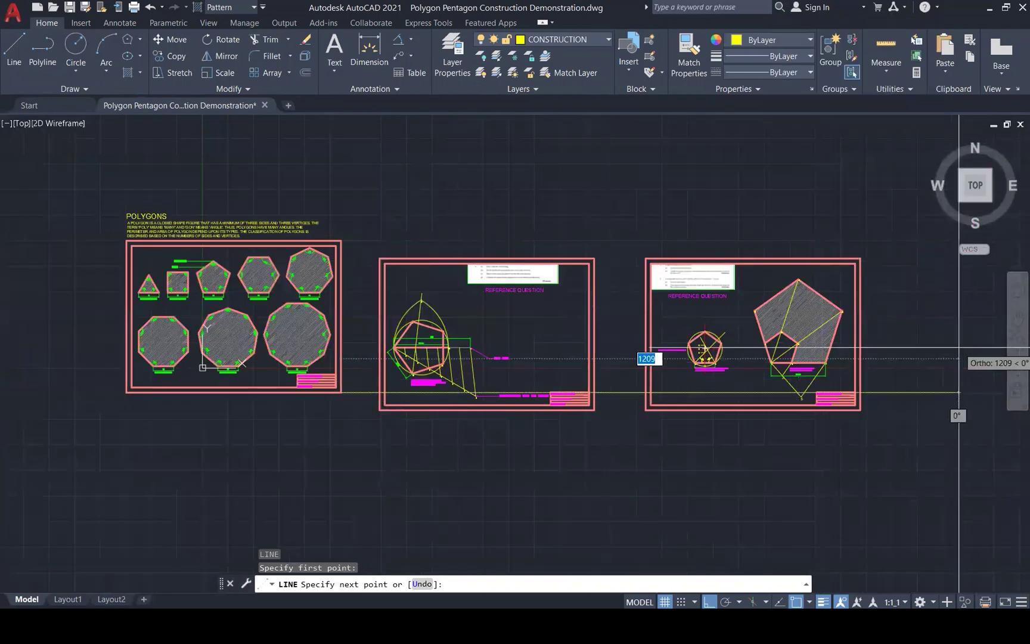
key("Escape")
key("Escape")
key("Escape")
Move both framed pentagon sheets with their contents straight up until their lower edges lie on the guide line
left_click(352, 200)
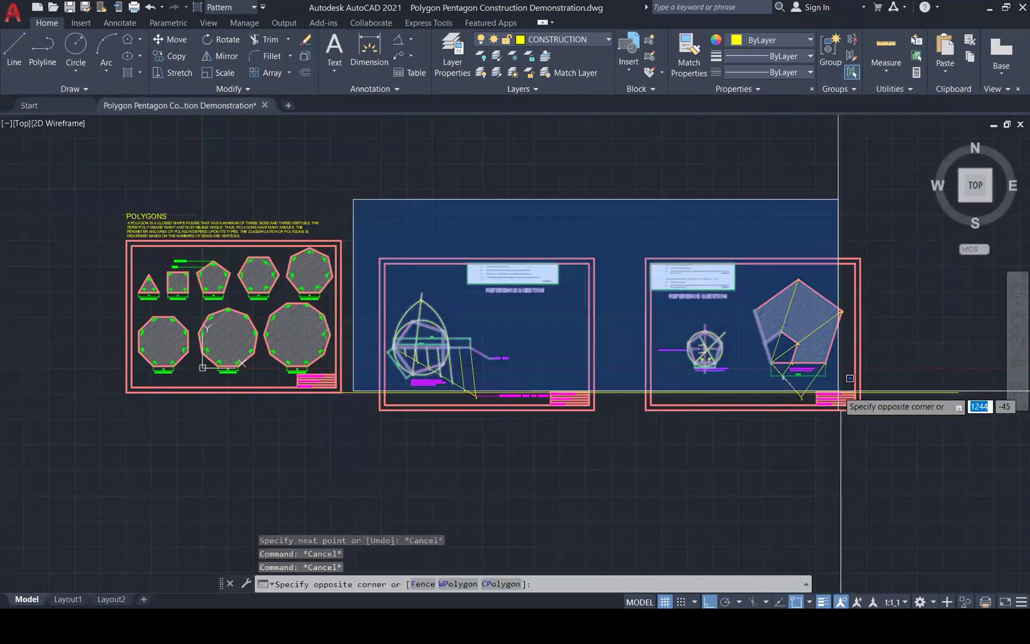
left_click(870, 414)
scroll(366, 405, "up", 3)
type("M")
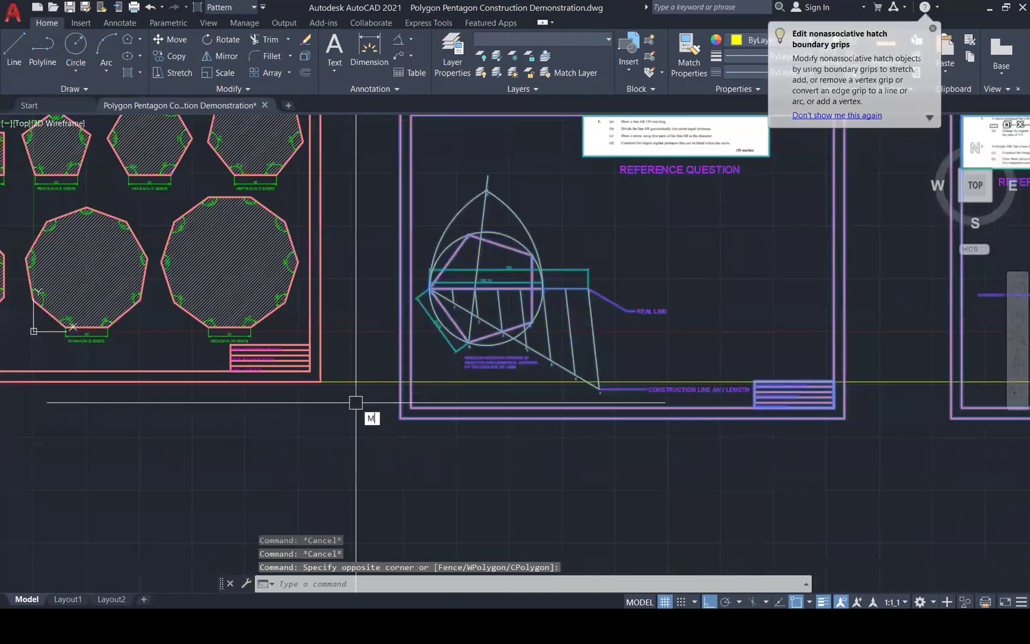
key("Return")
left_click(399, 419)
left_click(399, 381)
key("Escape")
Delete the horizontal guide line running along the lower edges of the three framed sheets
left_click(353, 382)
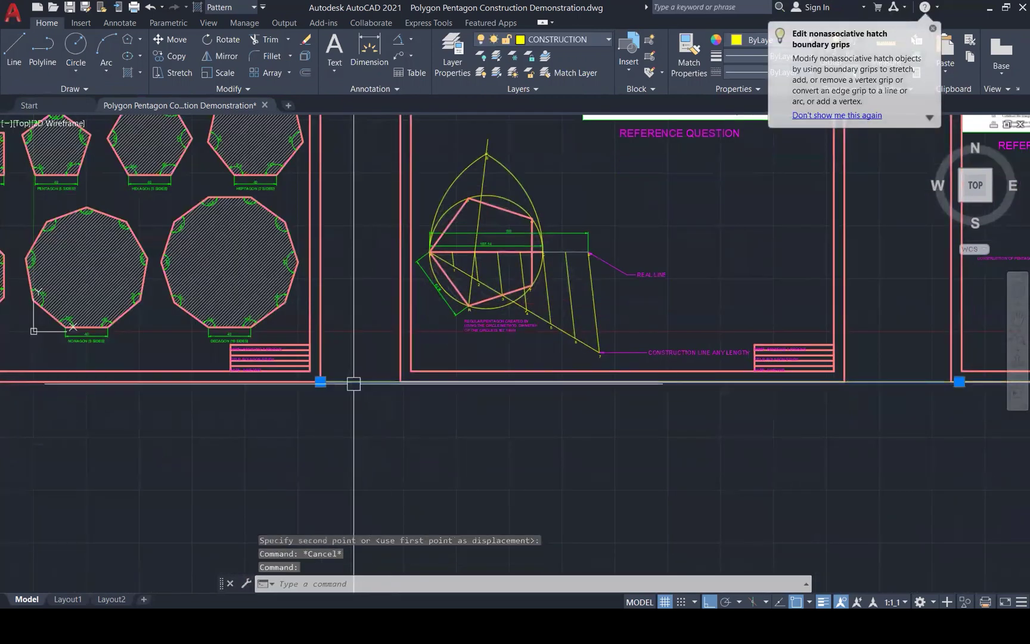
key("Delete")
scroll(369, 412, "down", 4)
left_click(1016, 337)
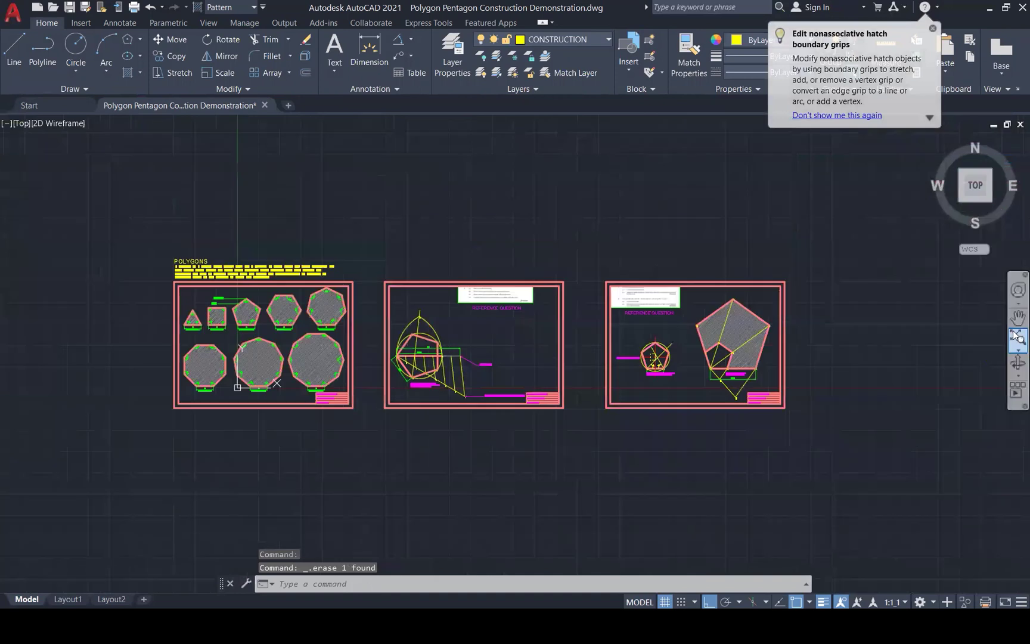
left_click(1016, 337)
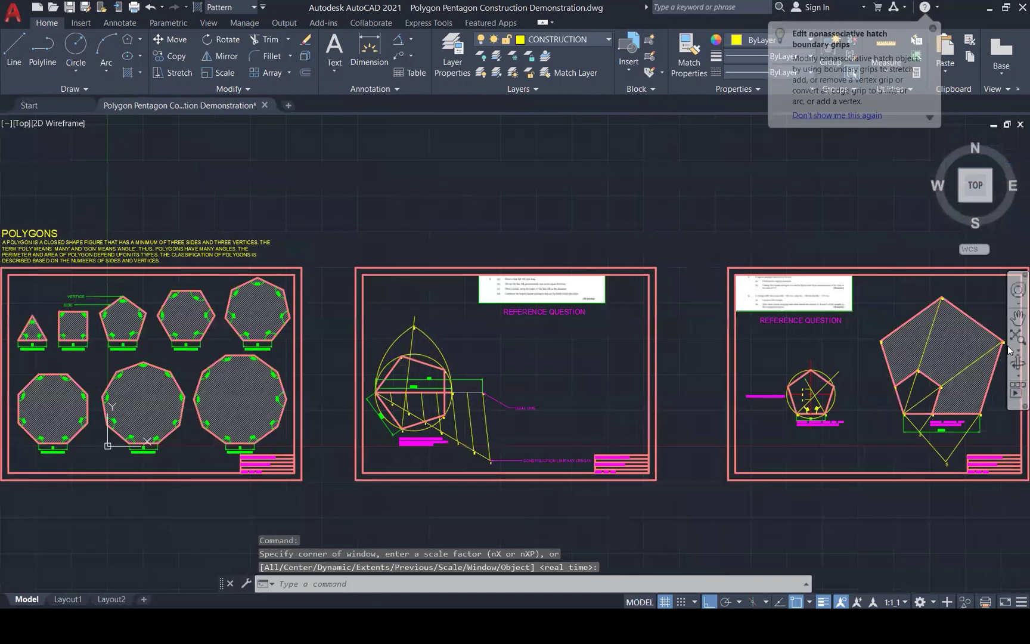
key("Escape")
key("Escape")
key("Escape")
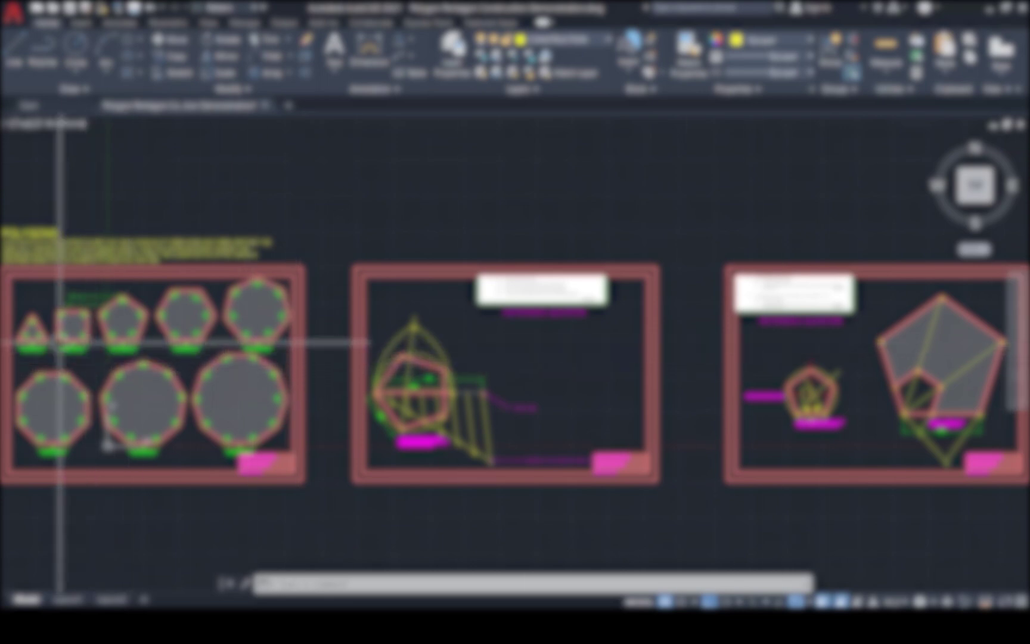
Turn off the HATCH layer to hide the hatching inside the polygons
scroll(37, 337, "up", 1)
scroll(37, 336, "up", 2)
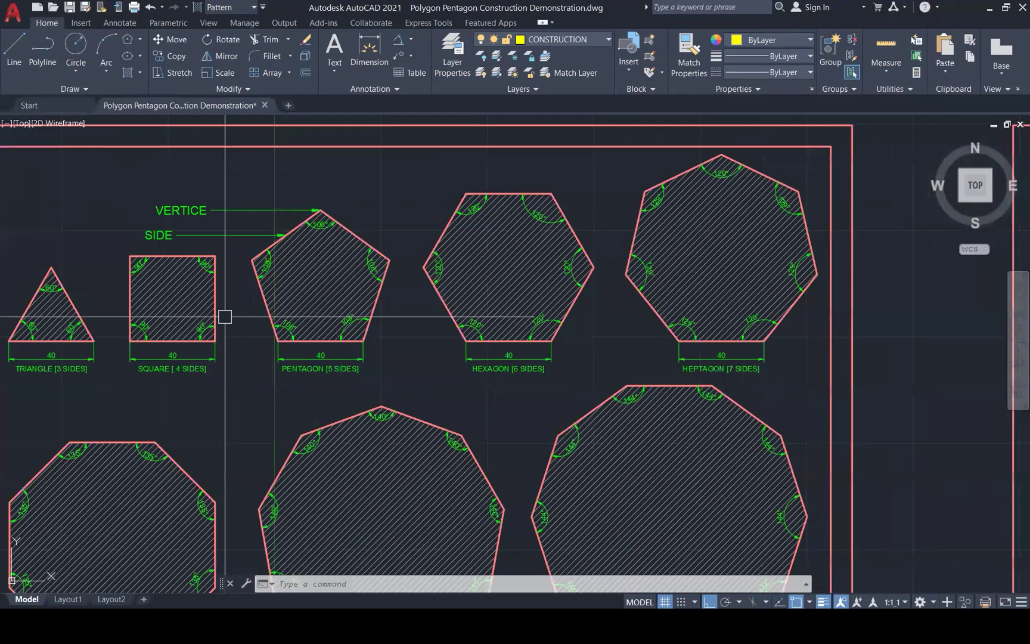
scroll(225, 316, "down", 2)
left_click(359, 376)
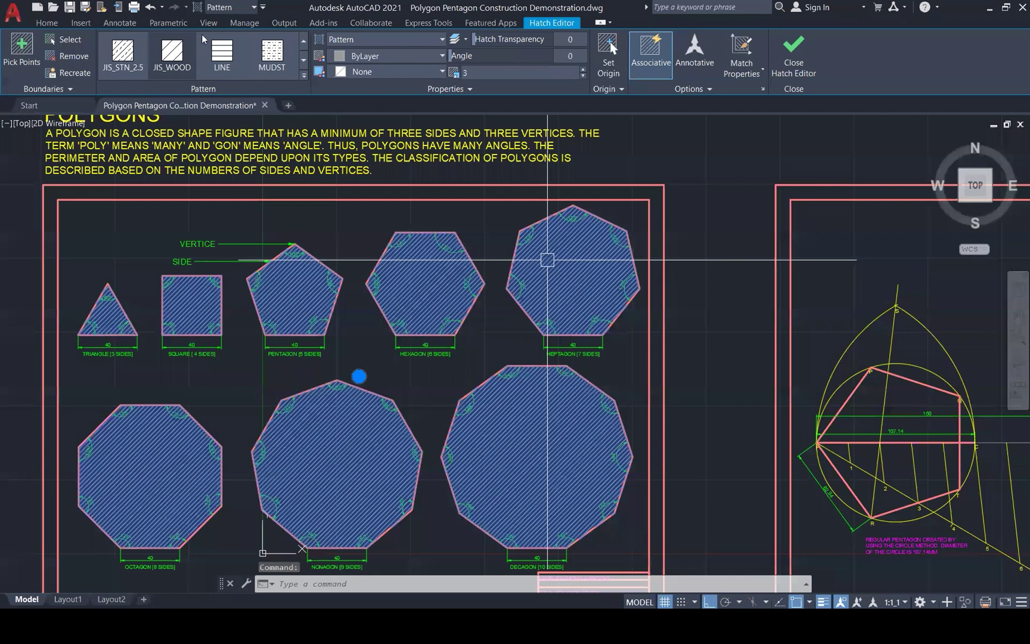
left_click(57, 25)
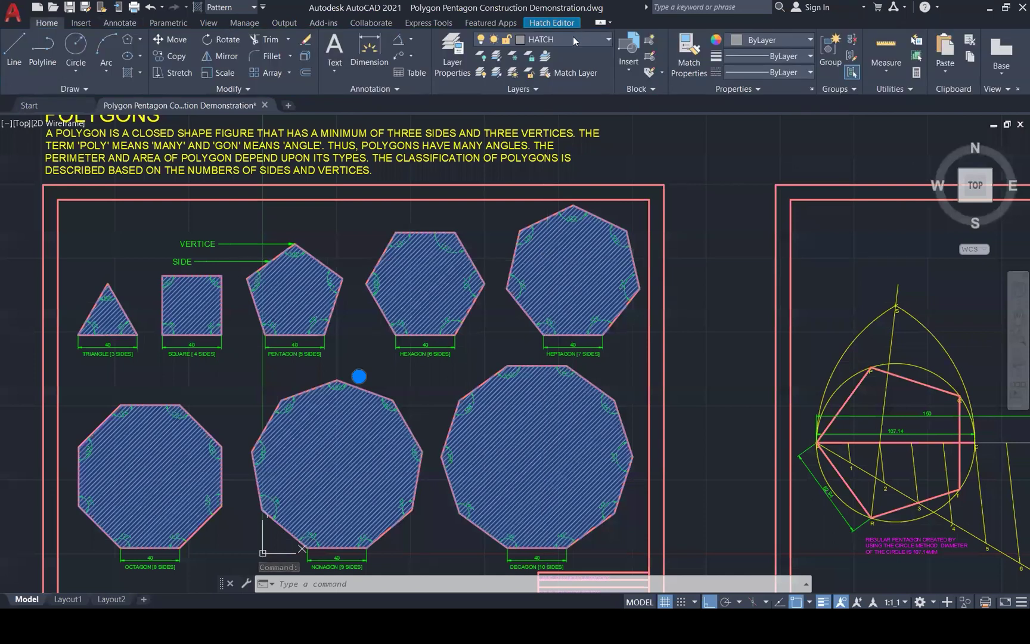
left_click(574, 41)
left_click(483, 151)
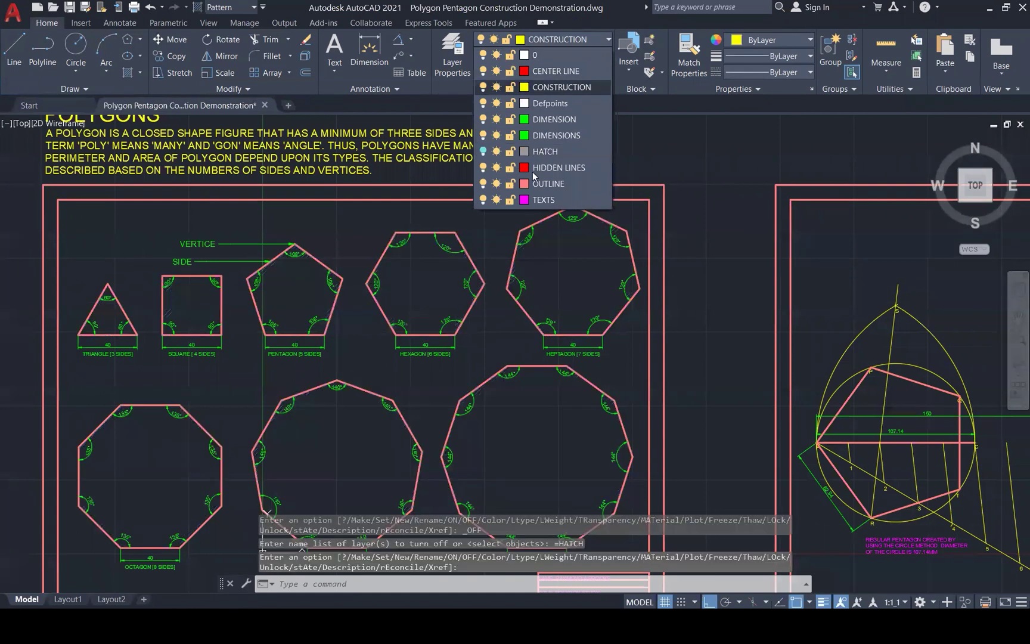
left_click(683, 232)
Examine the unhatched polygons with their vertice, side and angle labels, and the neighbouring circle-method pentagon sheet
scroll(84, 292, "up", 1)
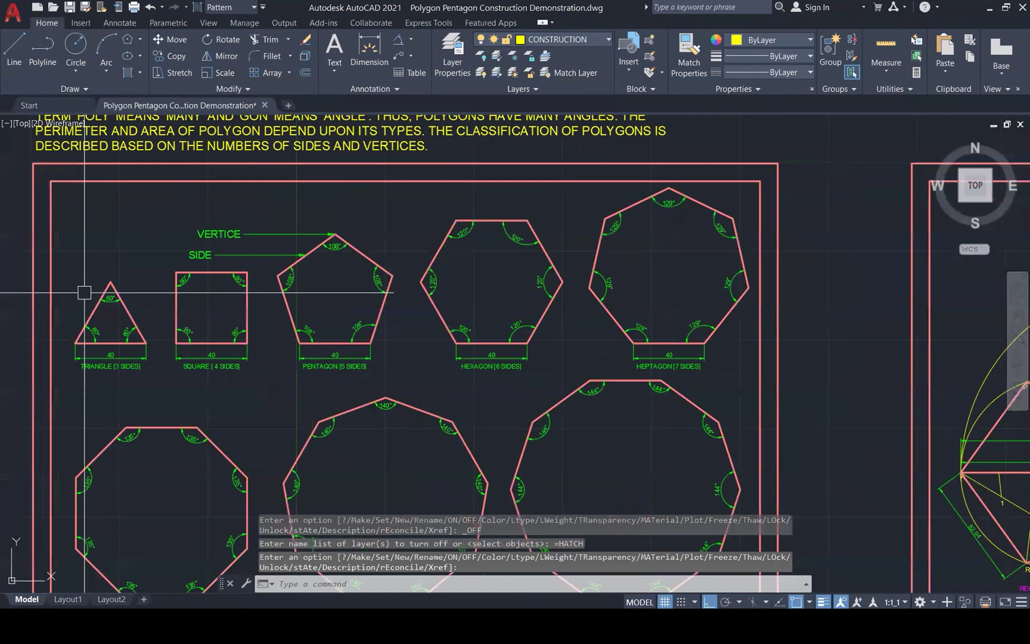
scroll(87, 285, "up", 2)
scroll(91, 283, "down", 1)
scroll(91, 283, "down", 1)
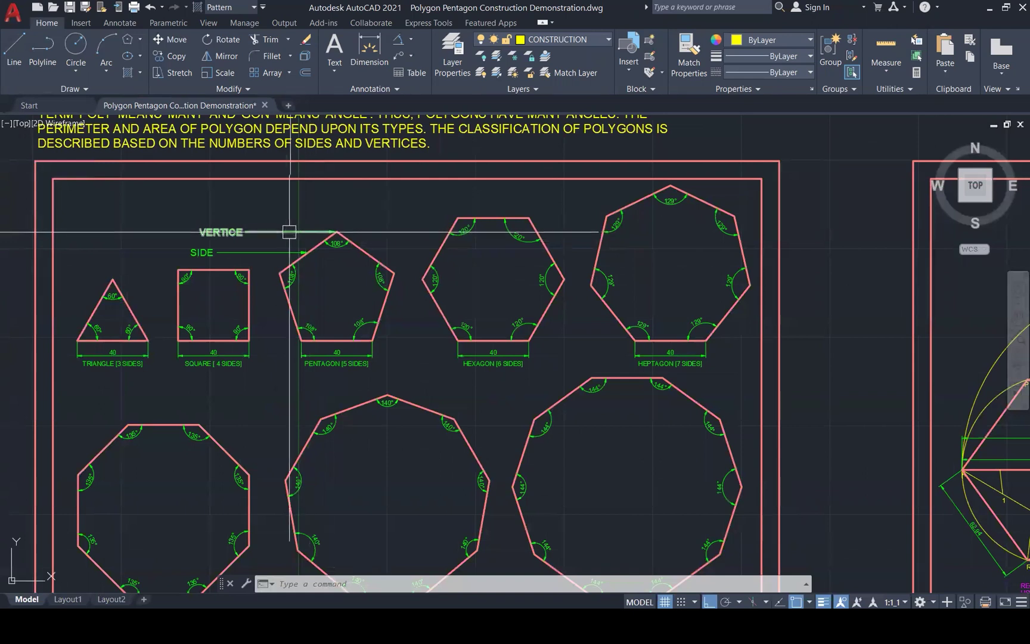
scroll(273, 229, "down", 1)
scroll(256, 231, "down", 1)
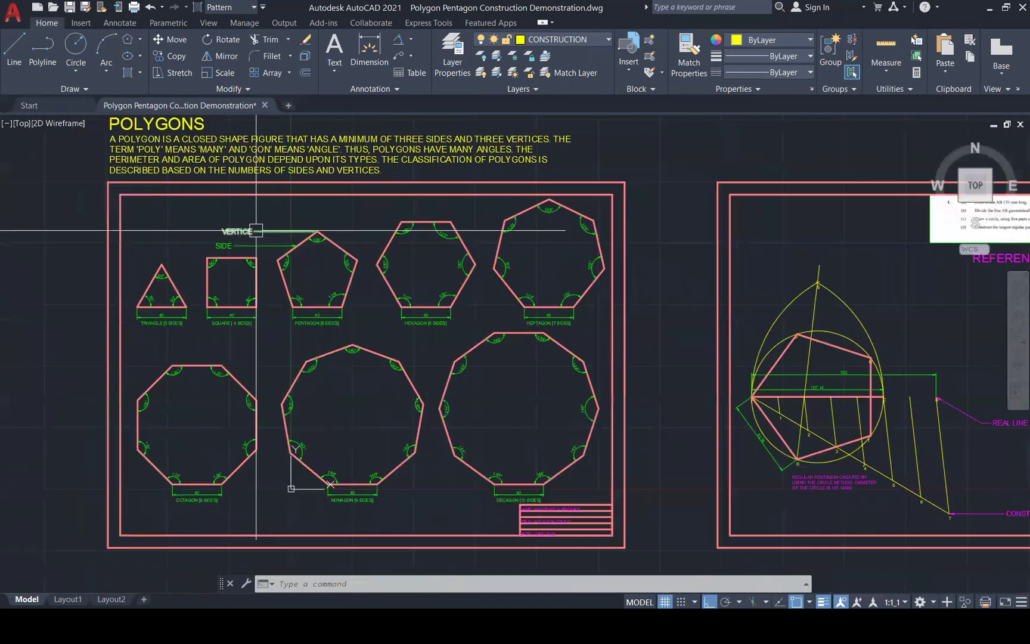
scroll(257, 230, "down", 2)
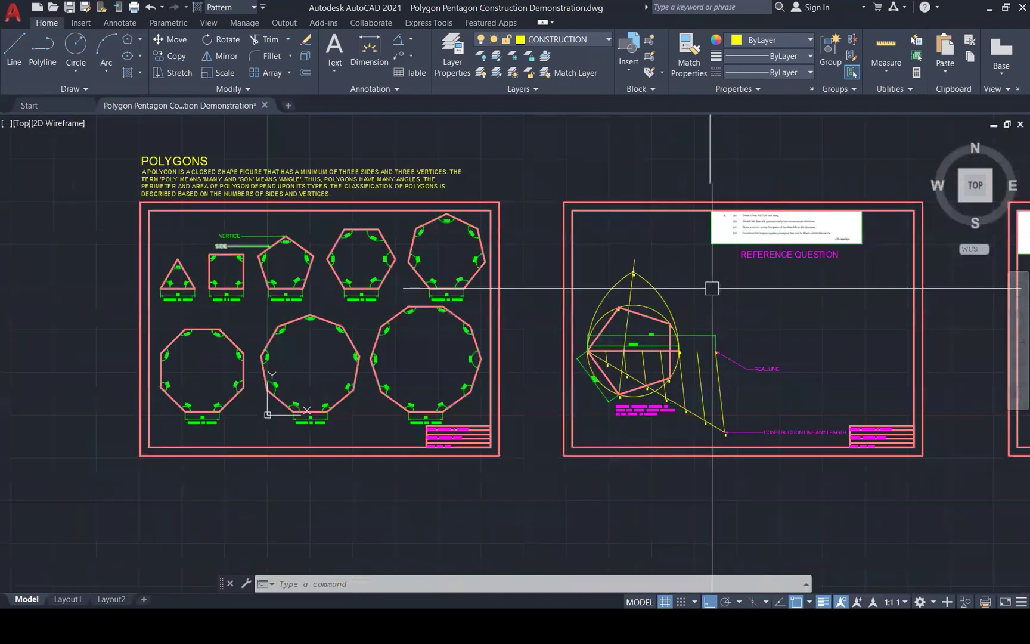
scroll(824, 297, "up", 1)
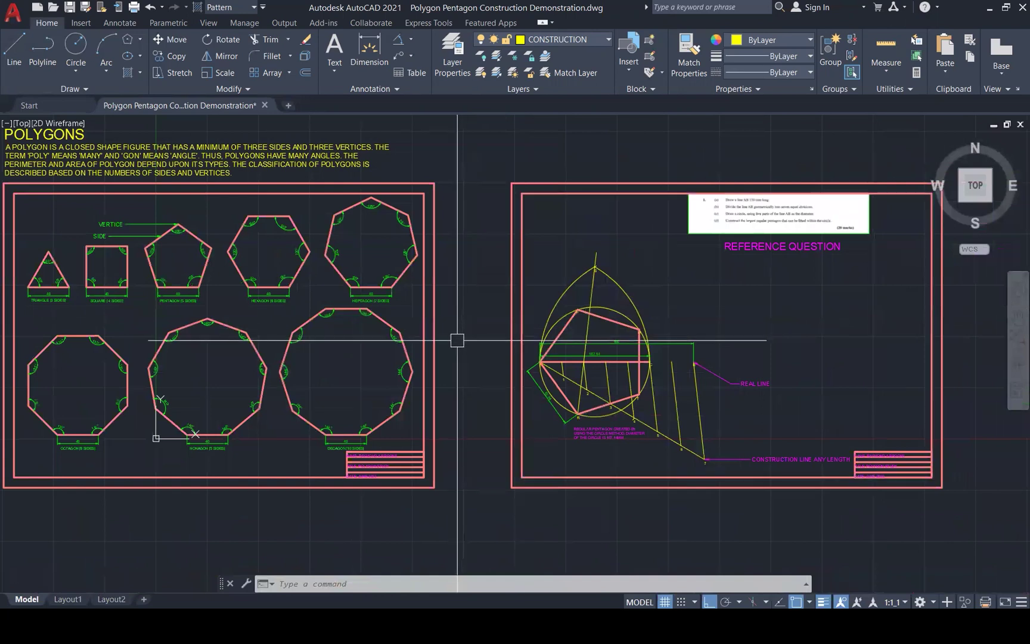